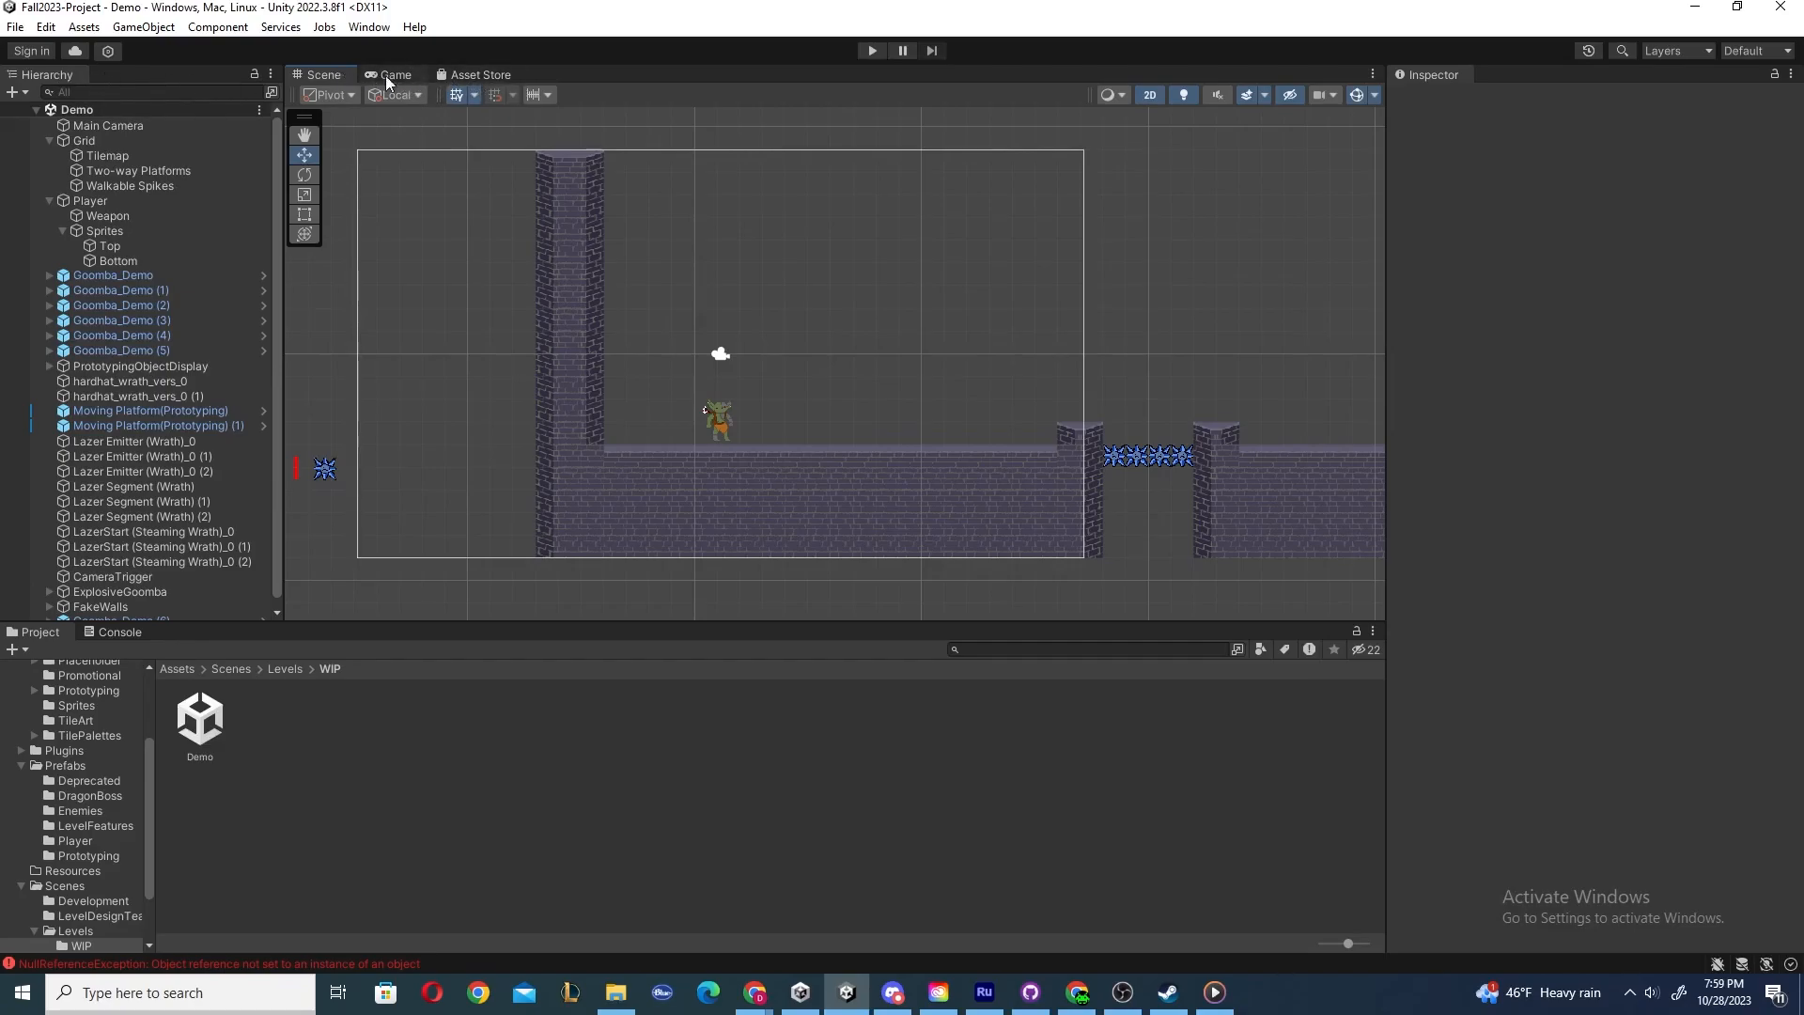
Switch to the Asset Store tab and return to the Scene view.
click(505, 74)
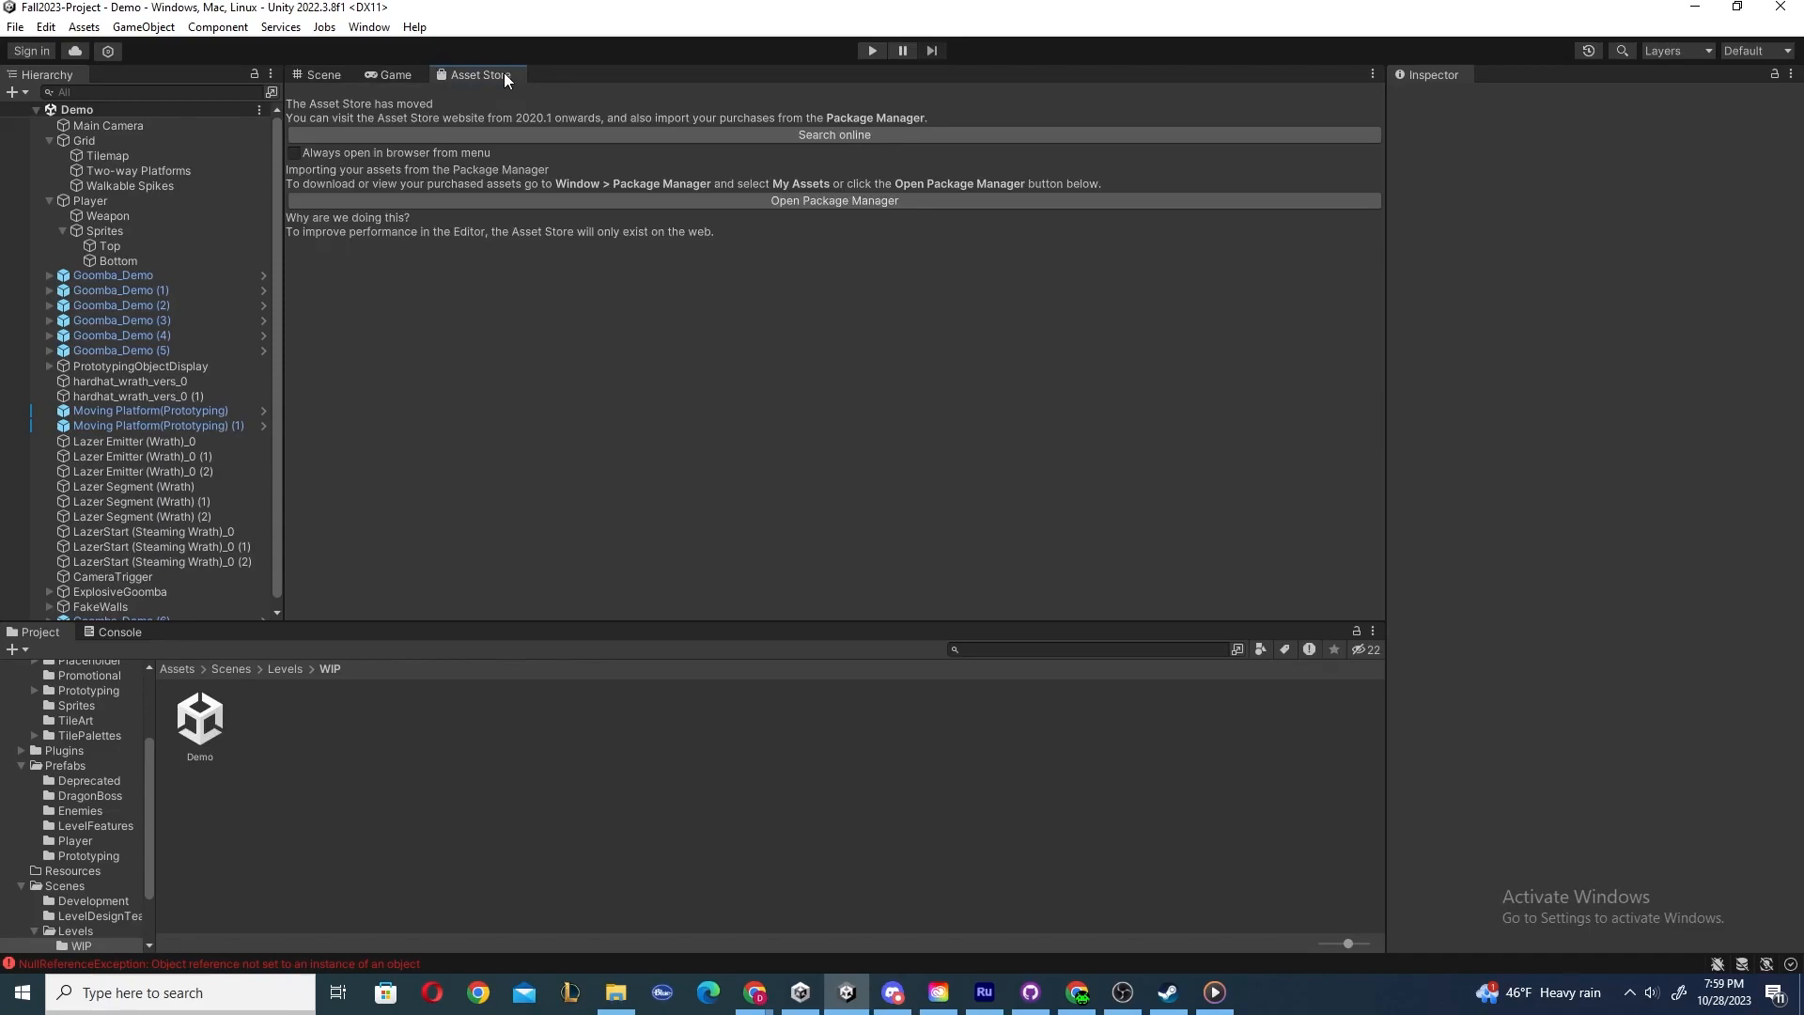
click(308, 75)
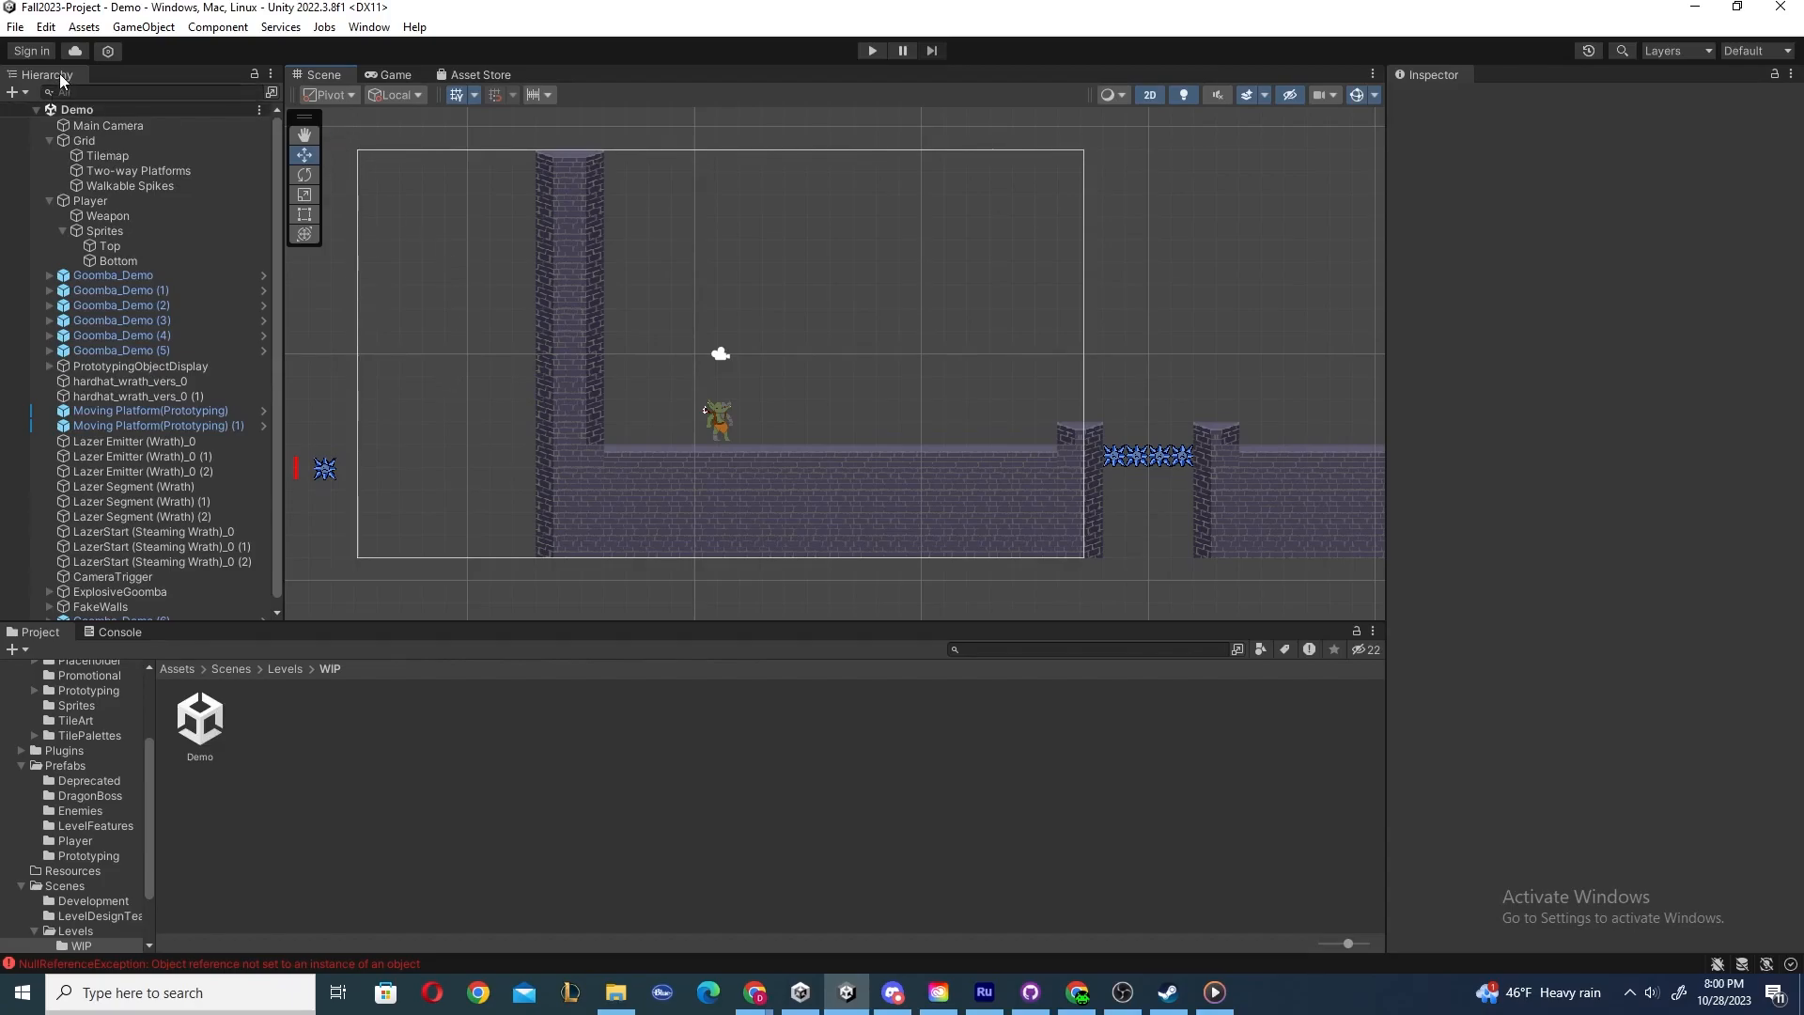
Undock the Hierarchy panel into a floating window and dock it back along the editor's side.
drag(65, 69, 923, 314)
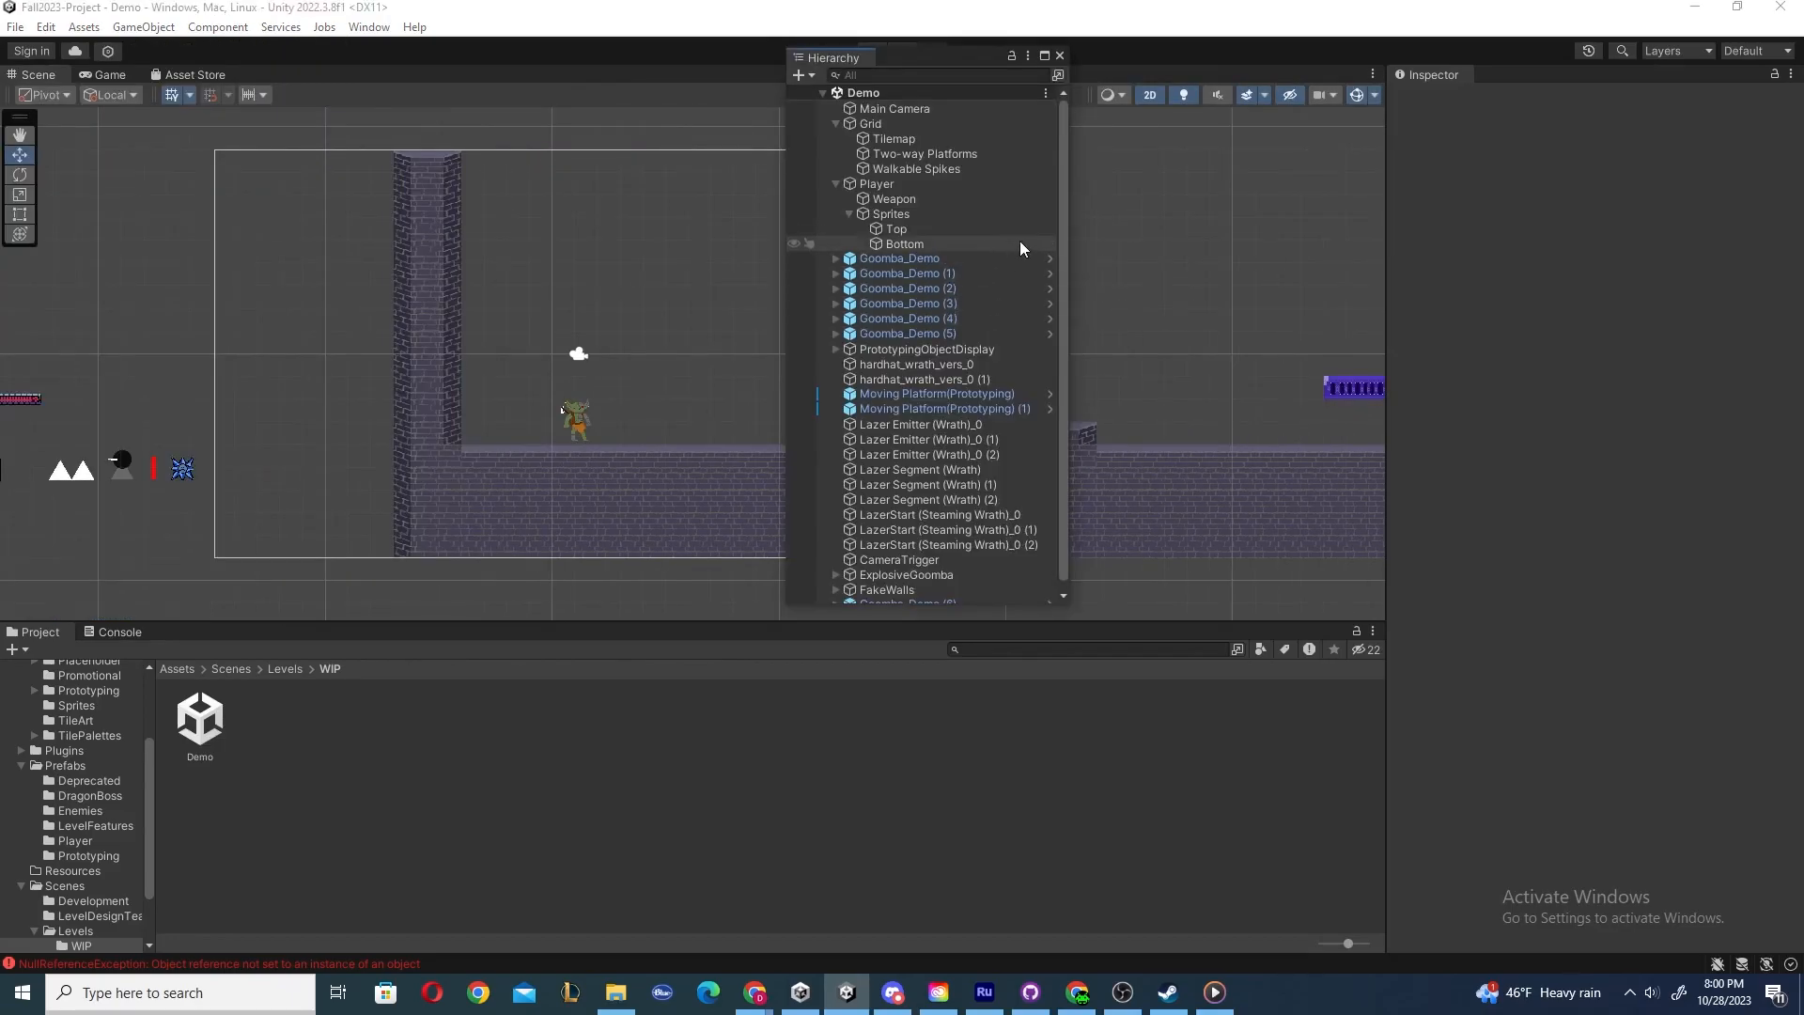
drag(834, 58, 19, 226)
drag(43, 74, 423, 213)
drag(59, 88, 2, 254)
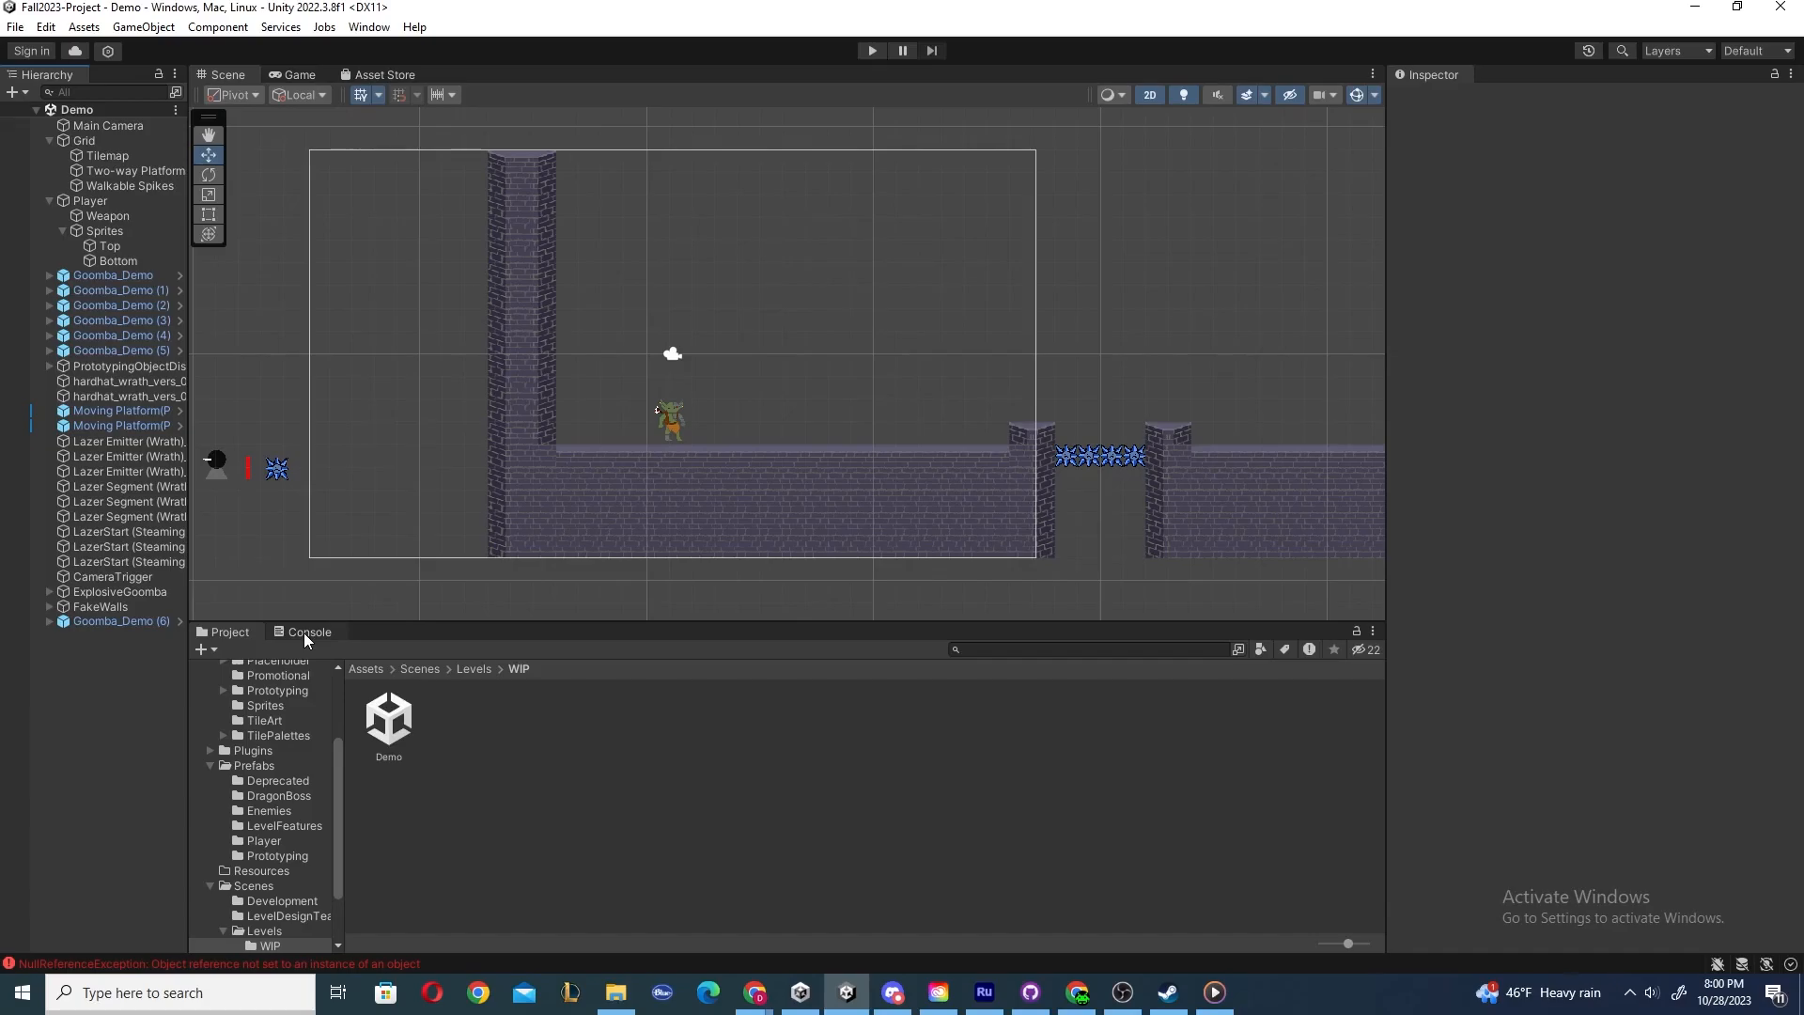
Dock the Console panel beside the Project panel, then move it above the Project panel.
drag(303, 633, 1291, 804)
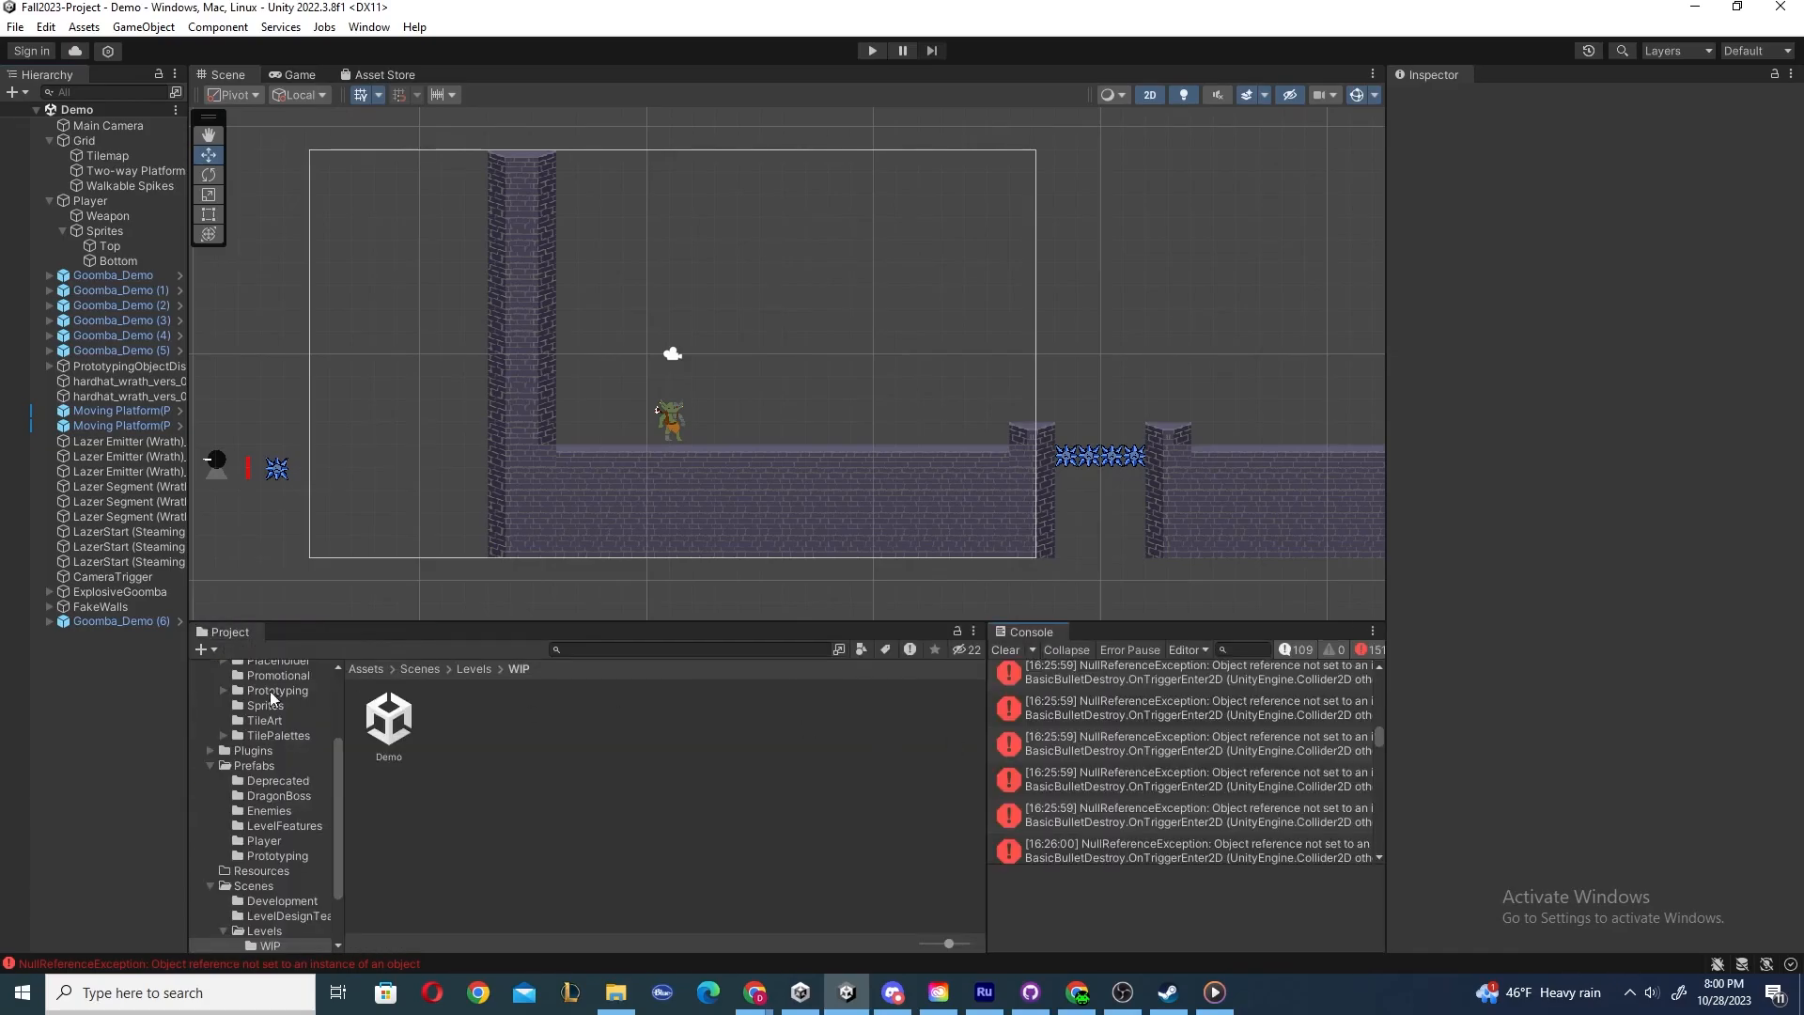
drag(1030, 631, 579, 696)
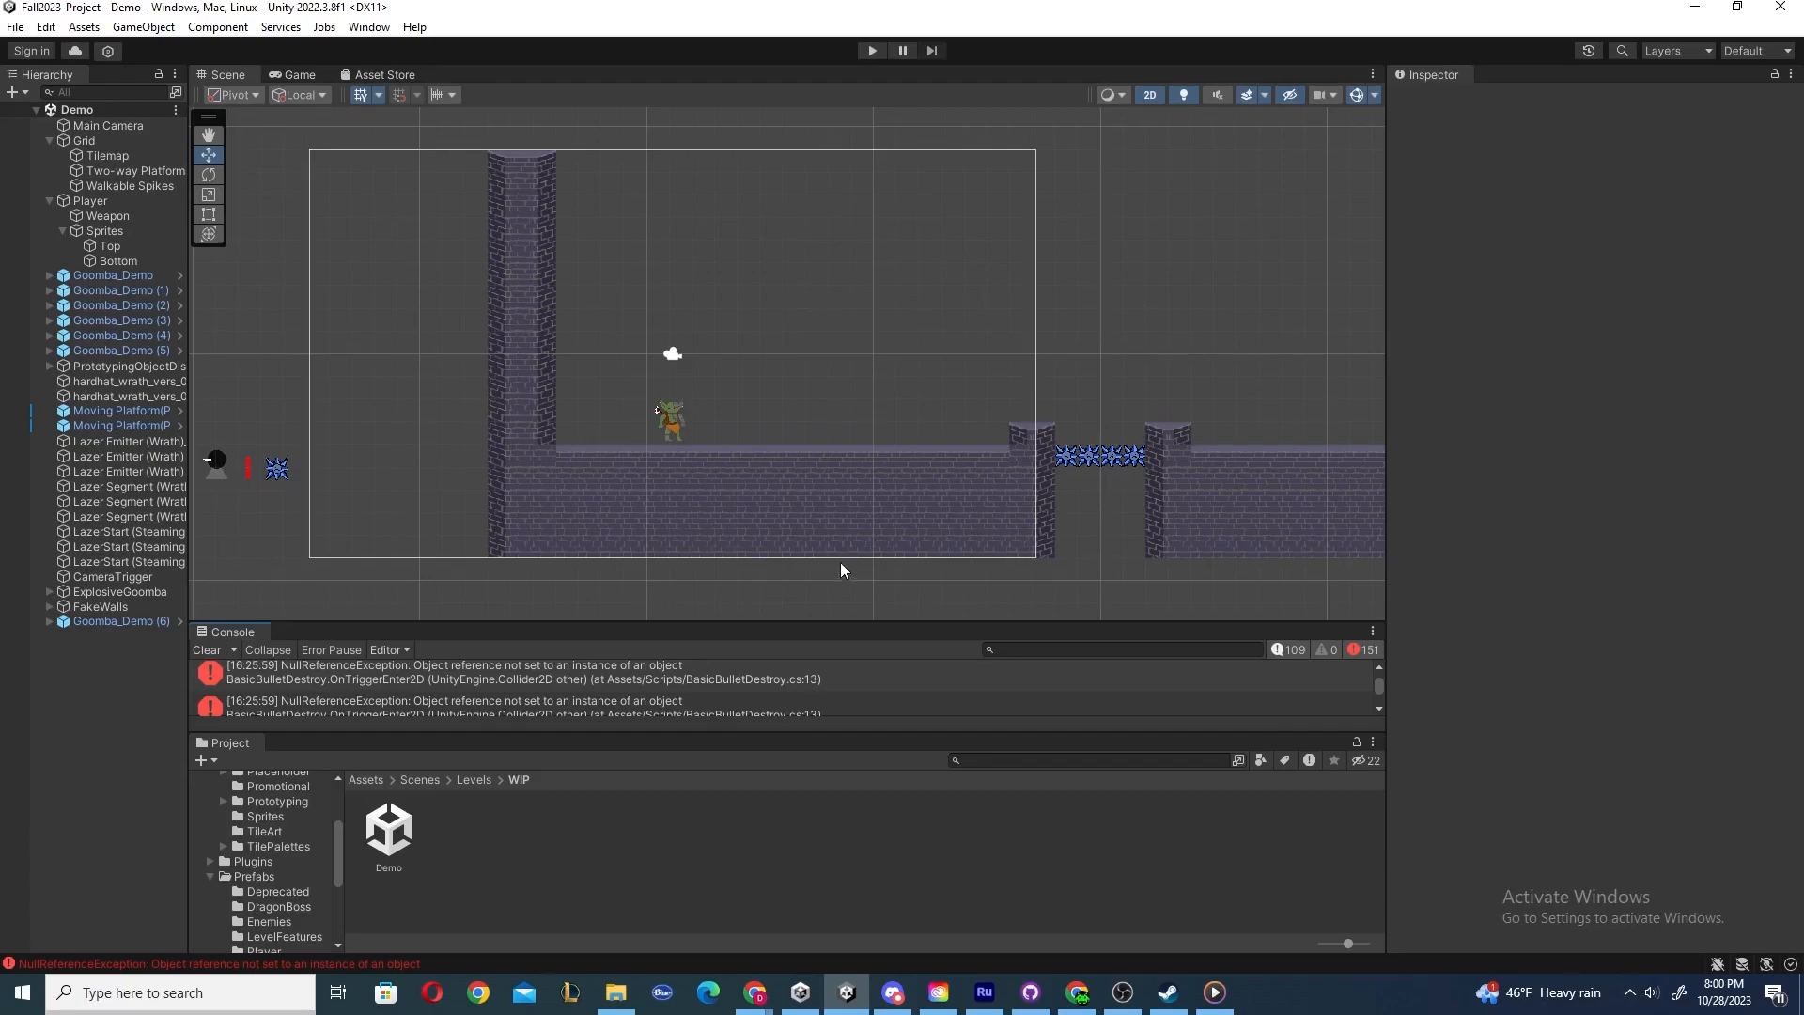
Load the saved layout named hghs from the editor layouts list.
click(1768, 52)
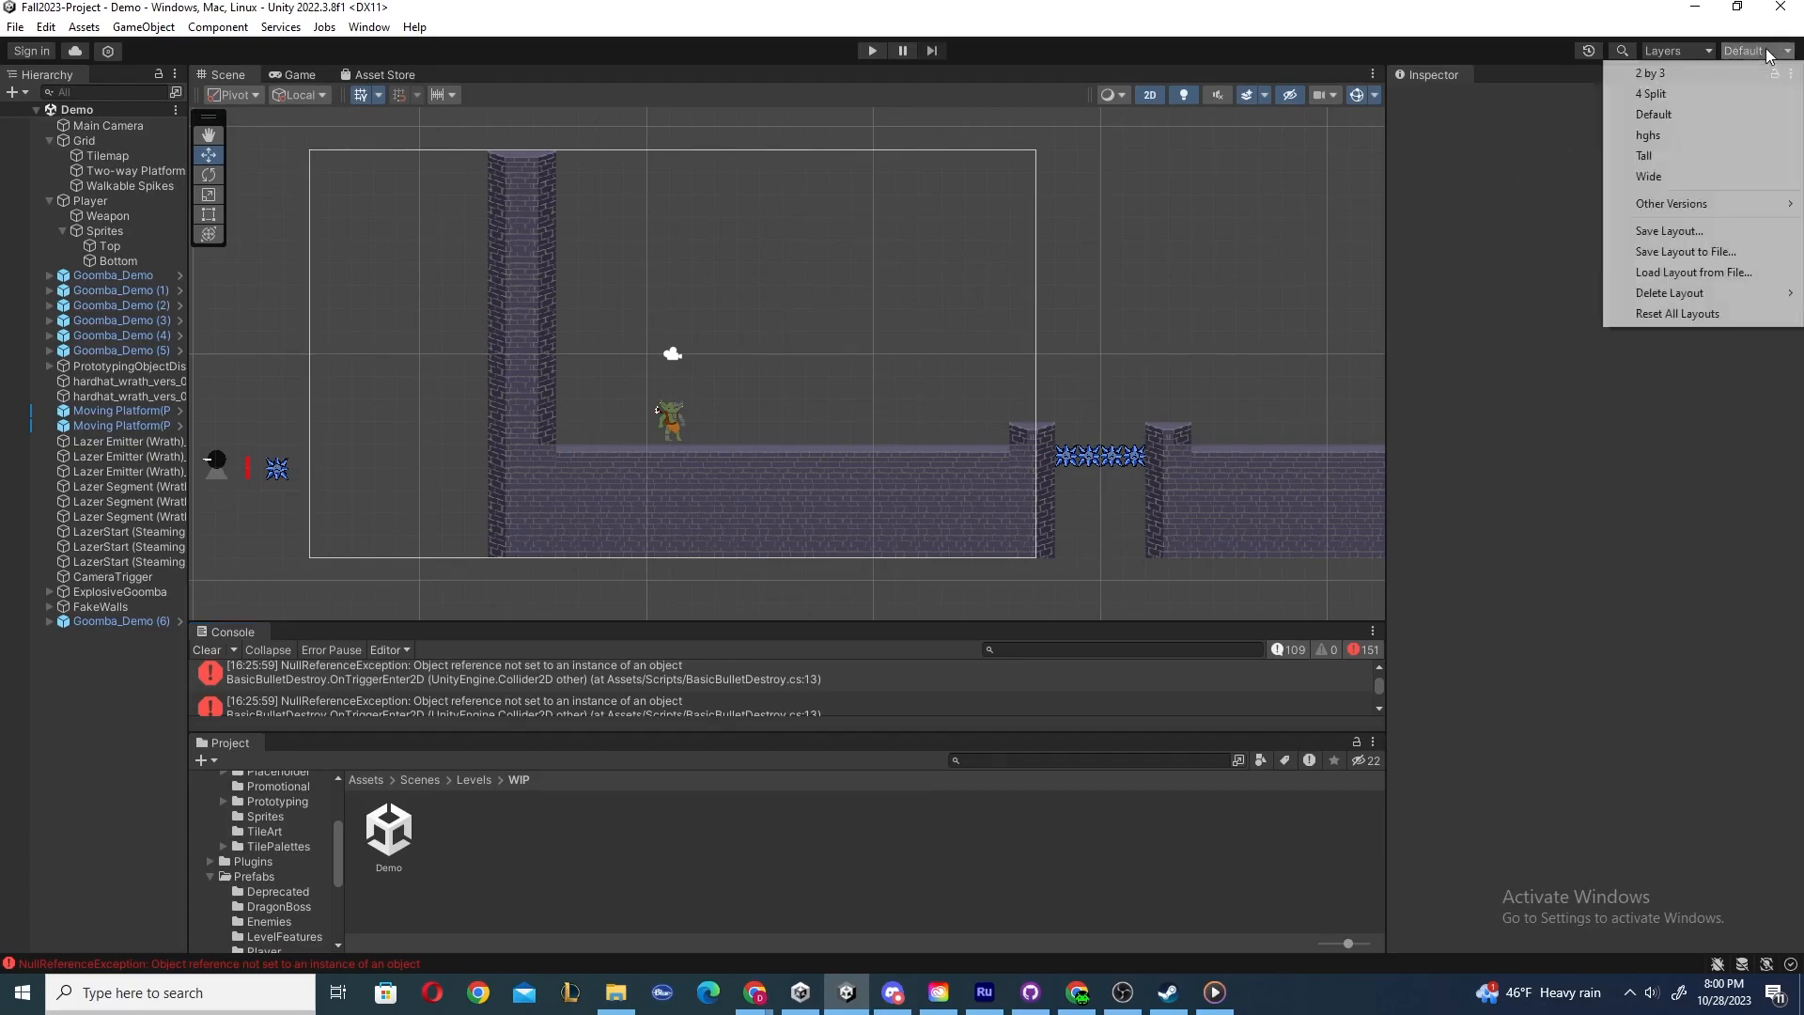
click(1668, 121)
click(1754, 53)
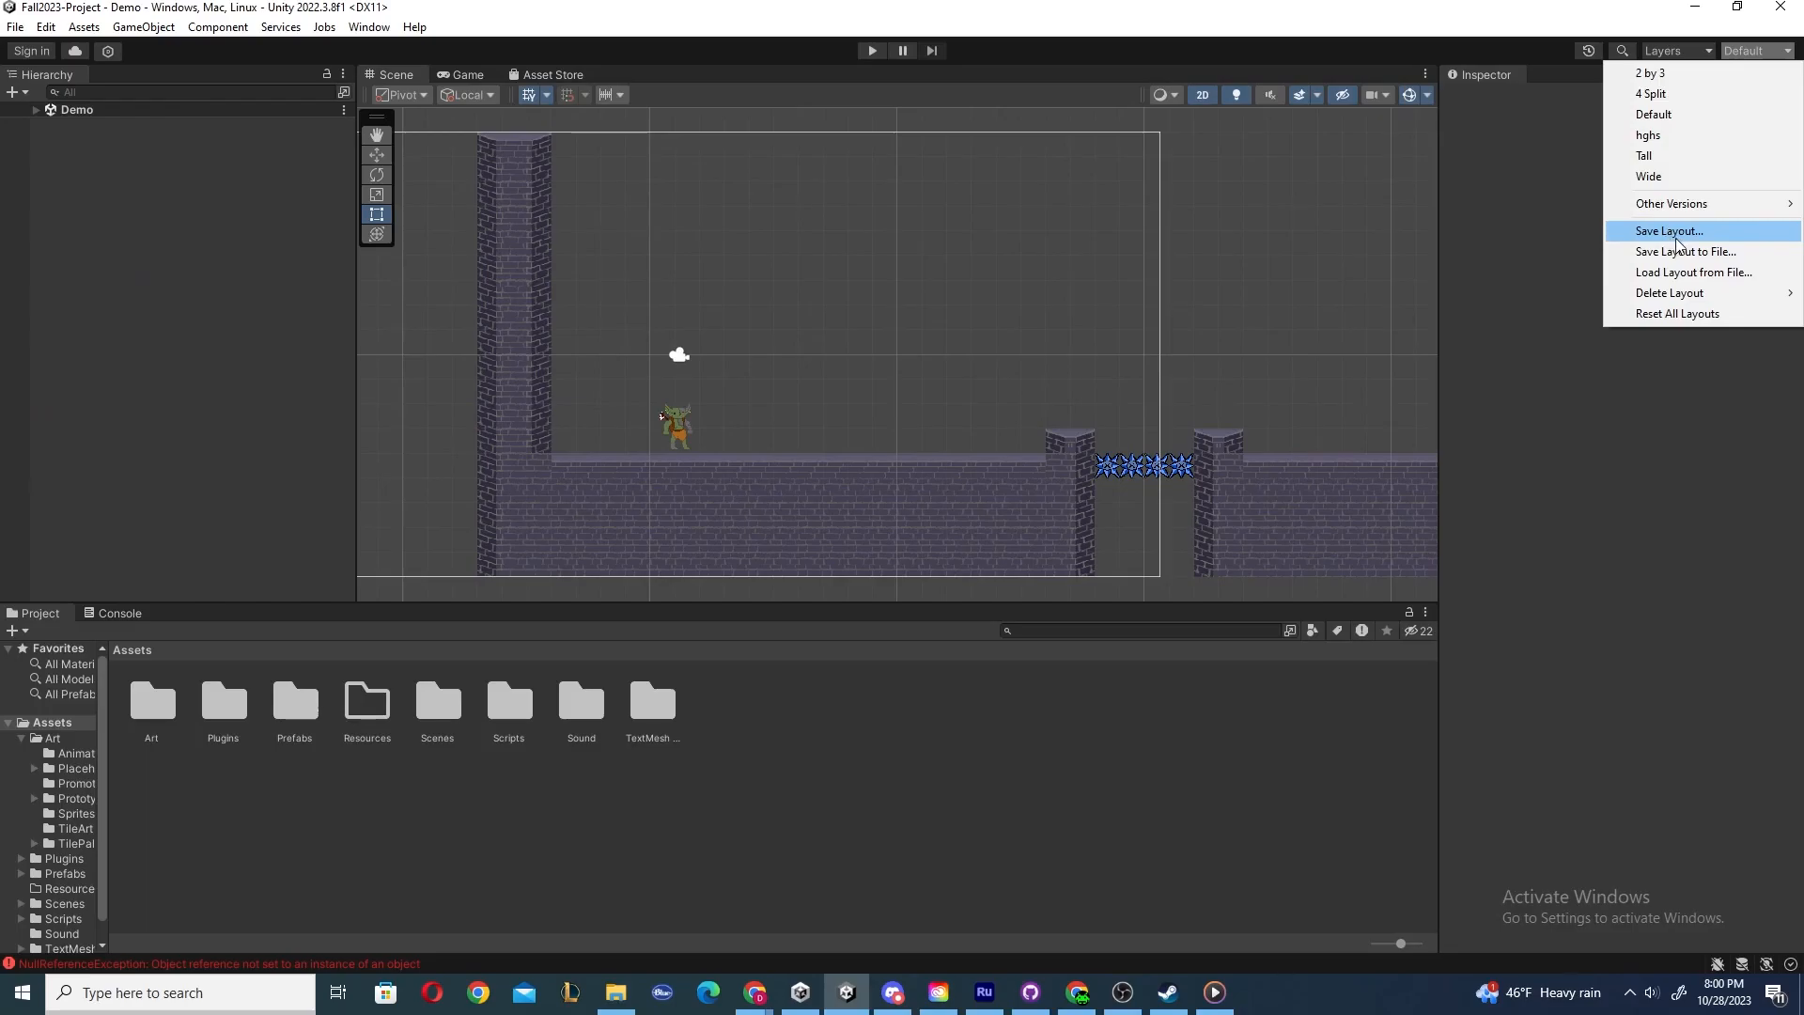
click(1294, 297)
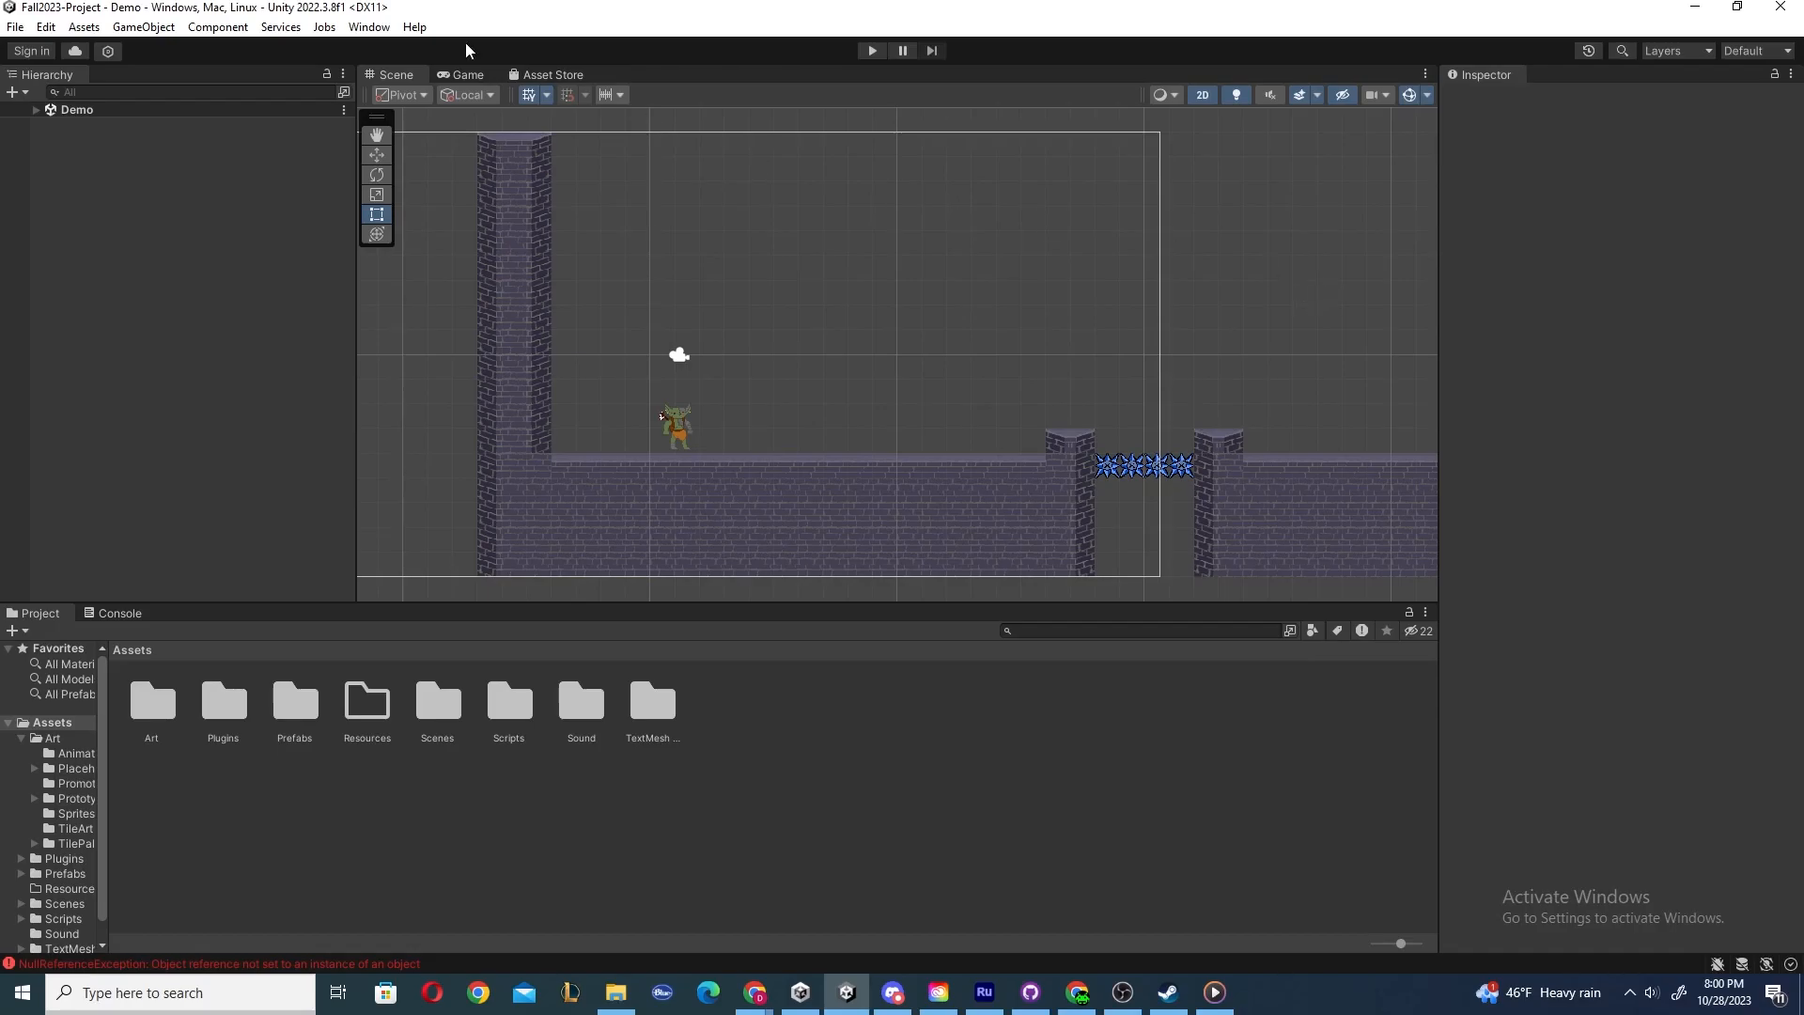
Open the Animator window through the Window menu's Animation submenu, then close its tab again.
click(369, 26)
mouse_move(363, 48)
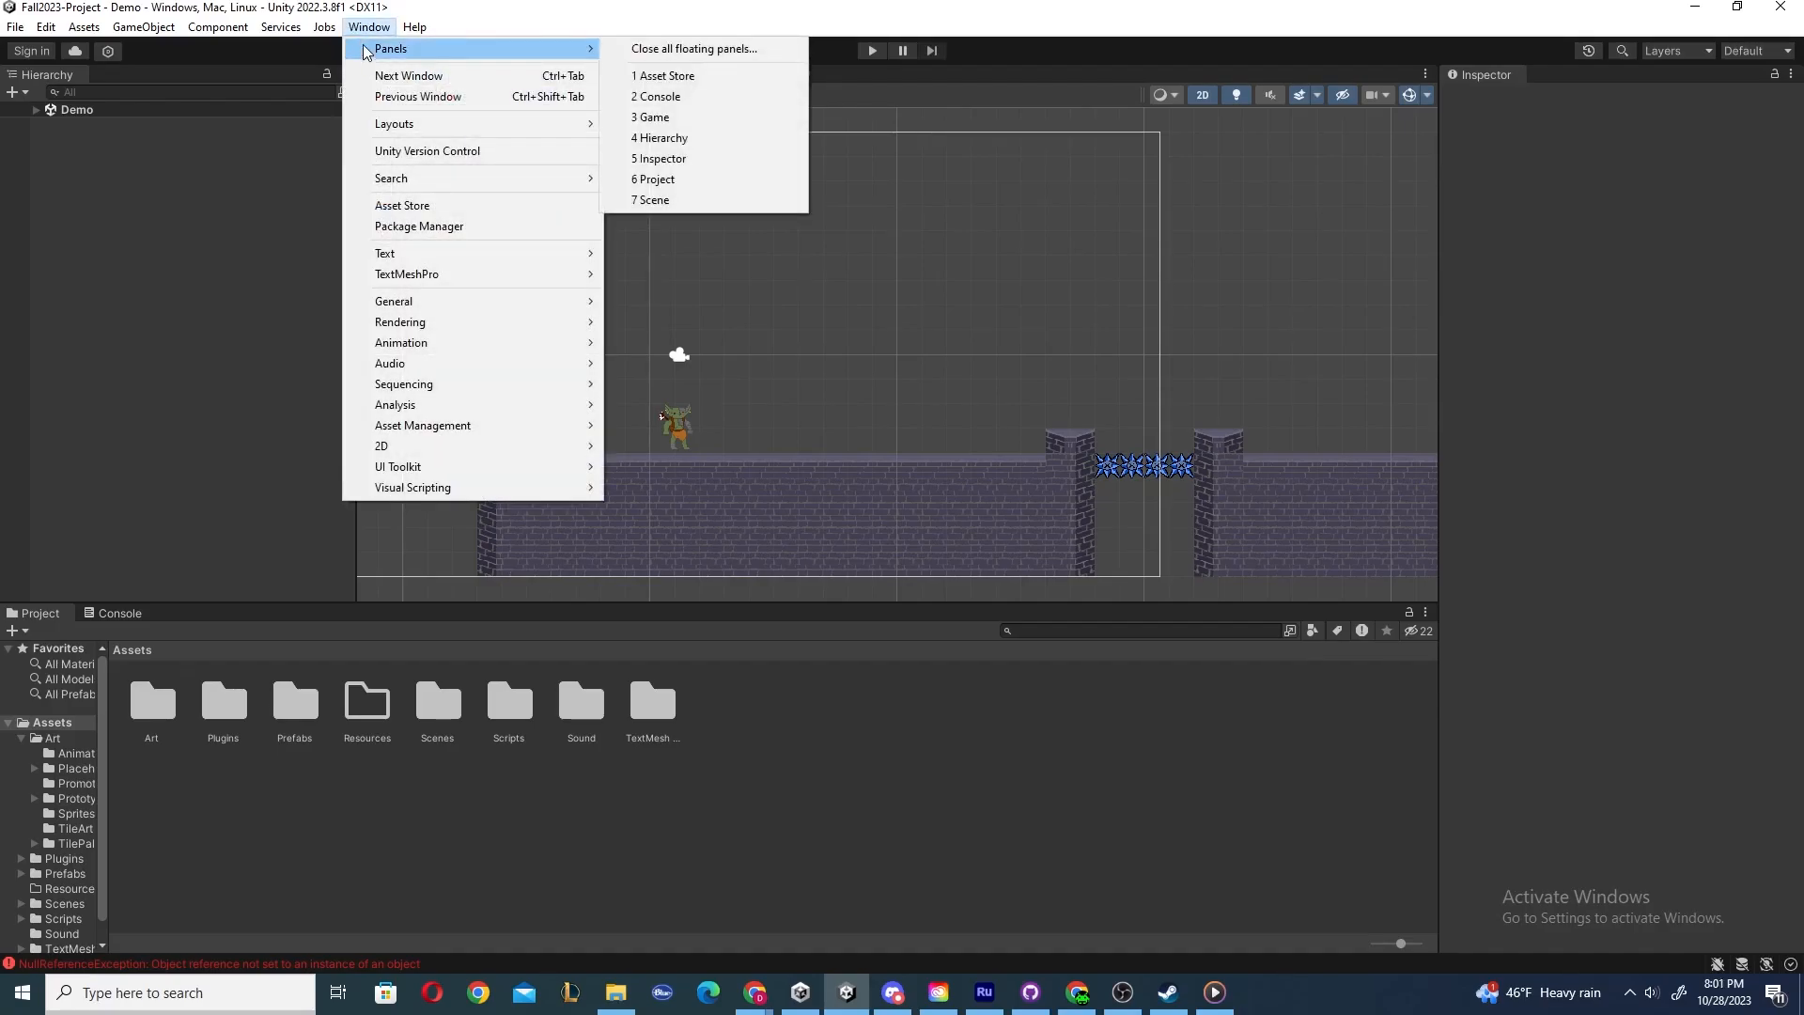
mouse_move(425, 350)
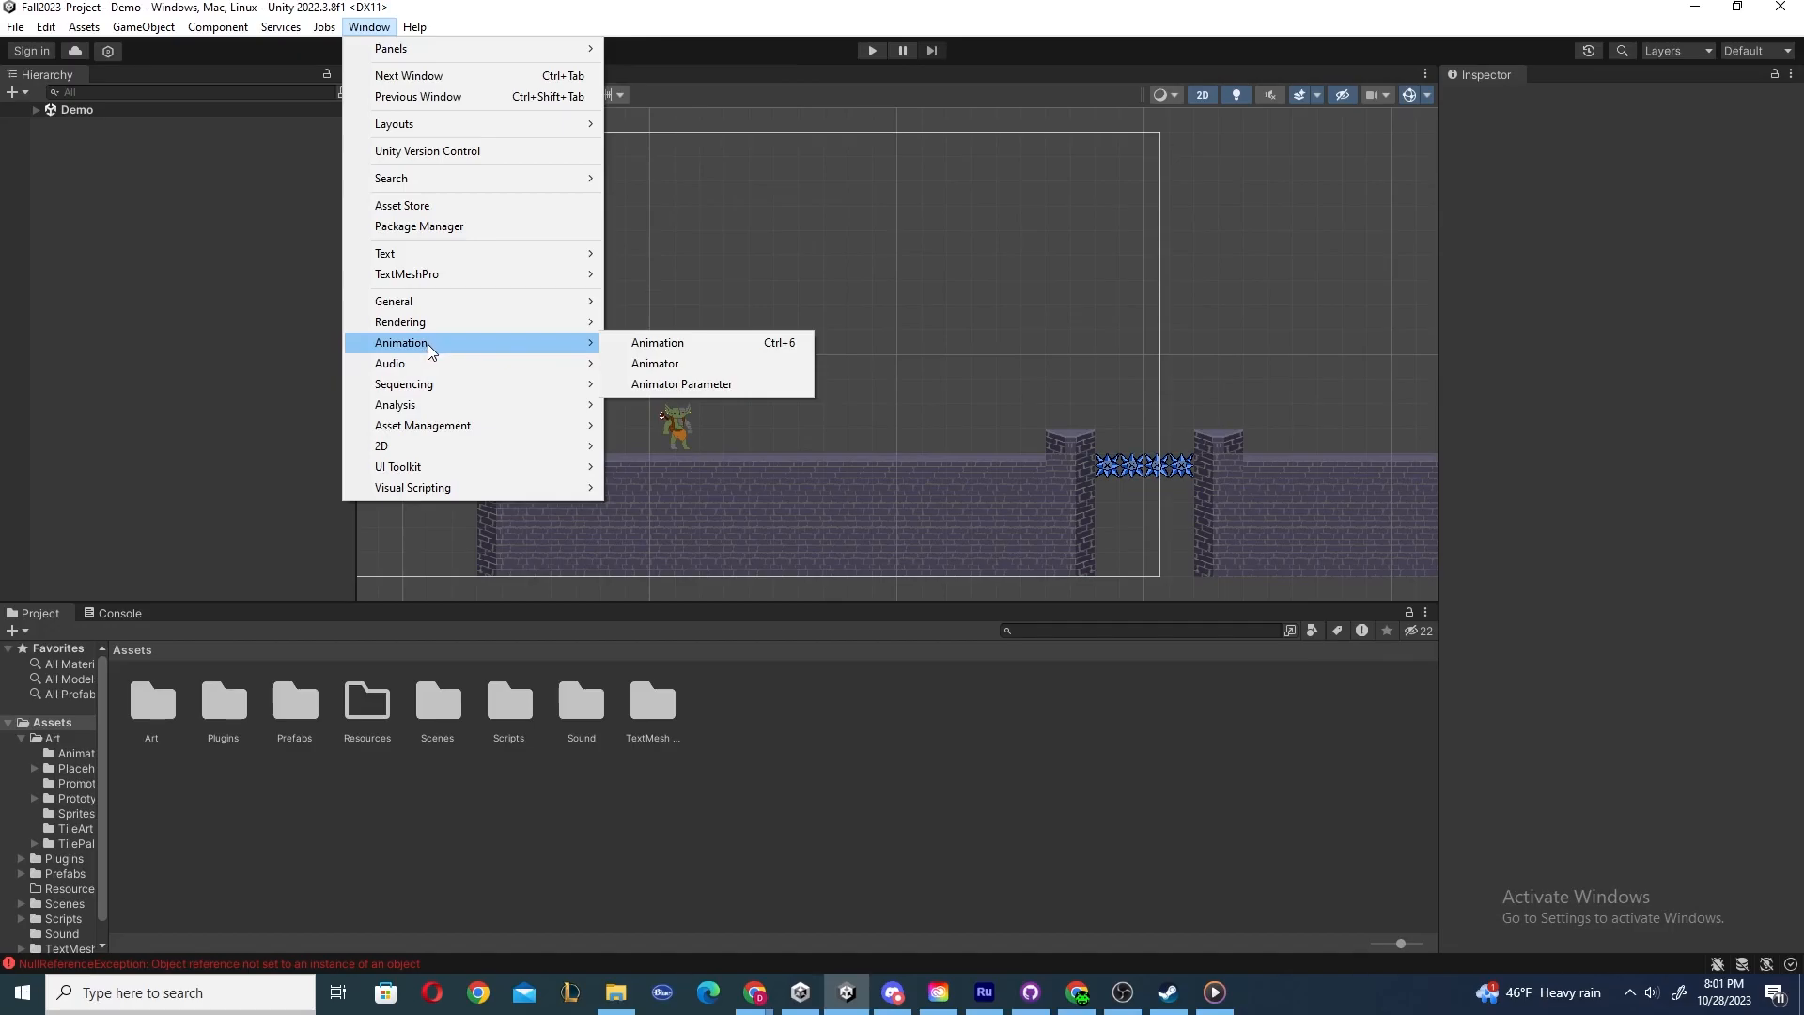
click(645, 365)
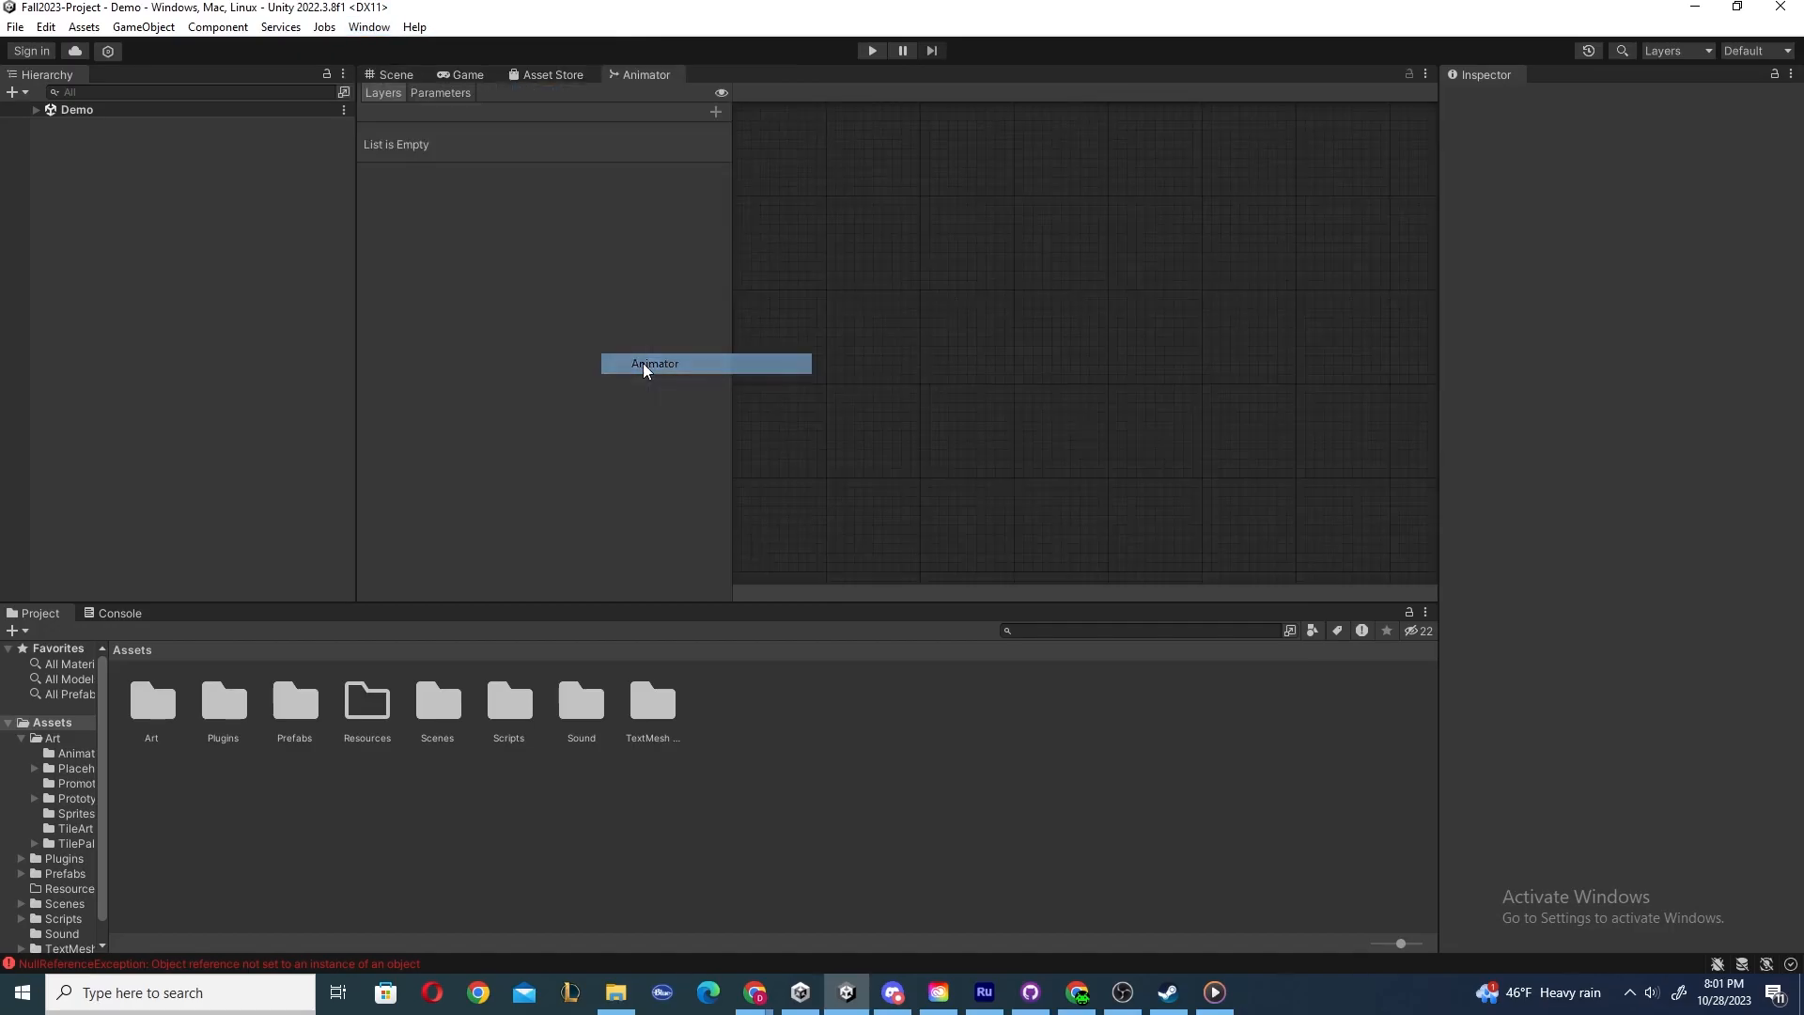
right_click(646, 73)
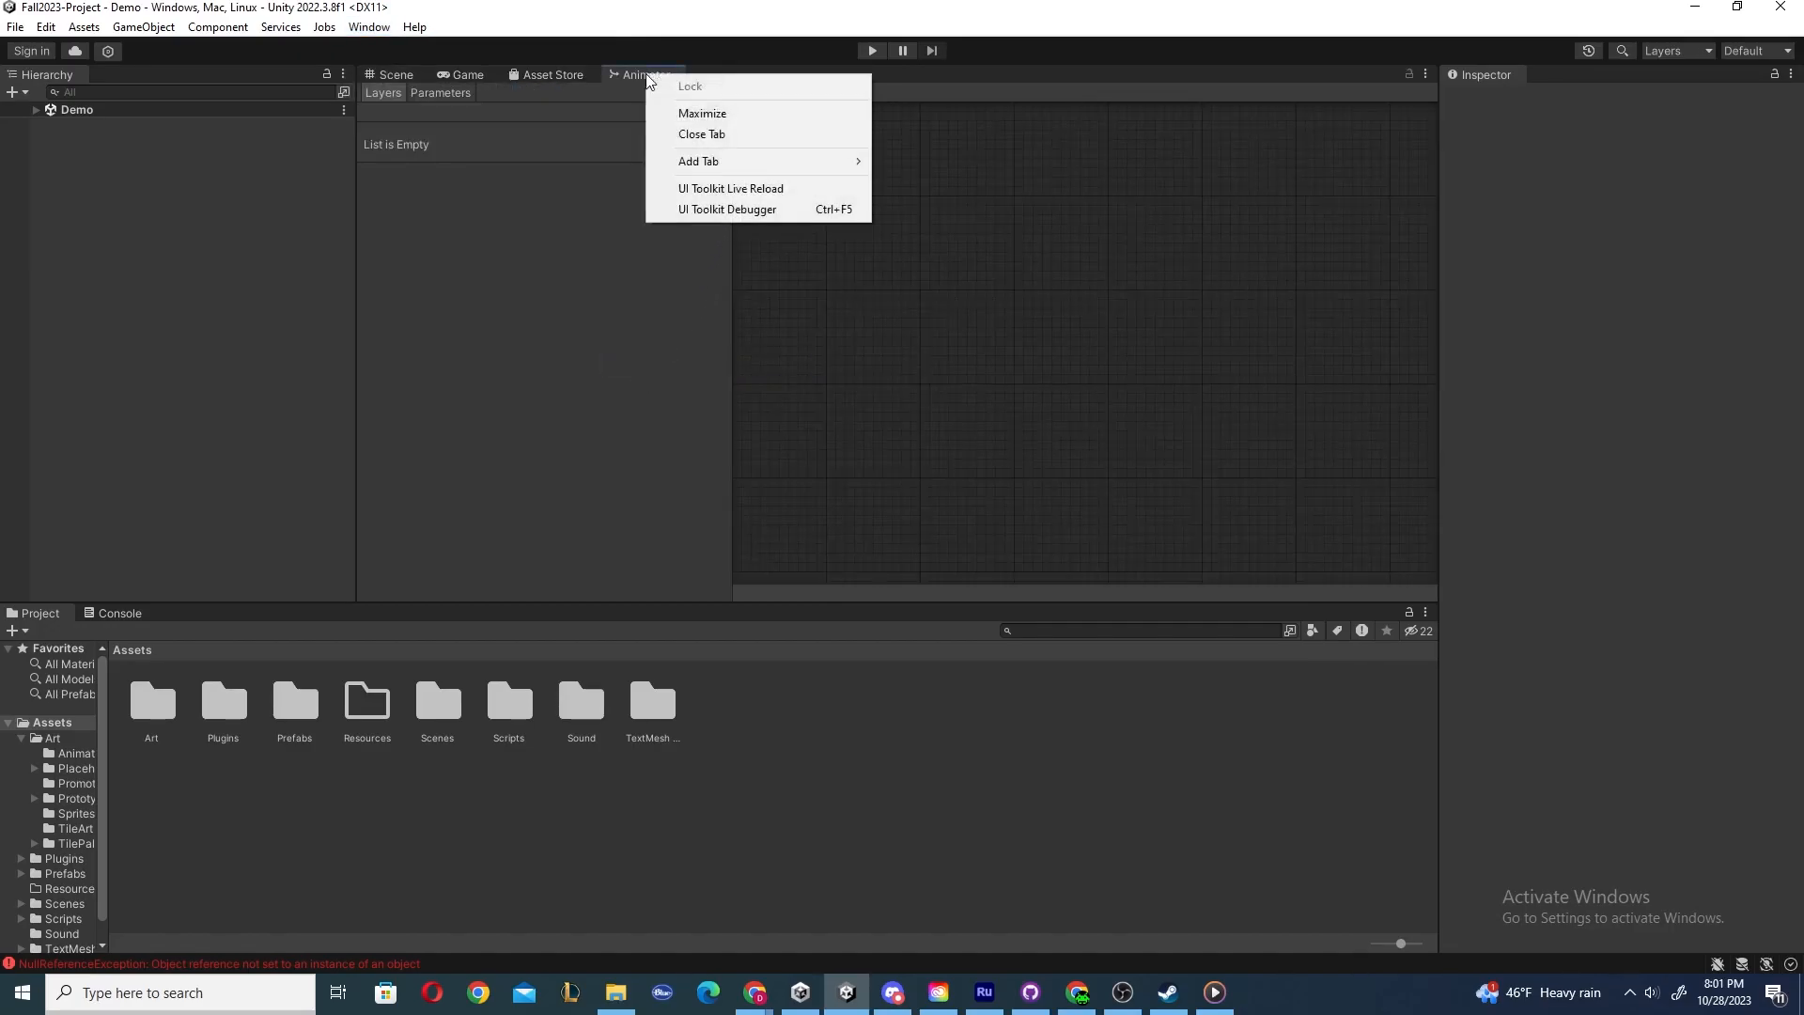
click(707, 137)
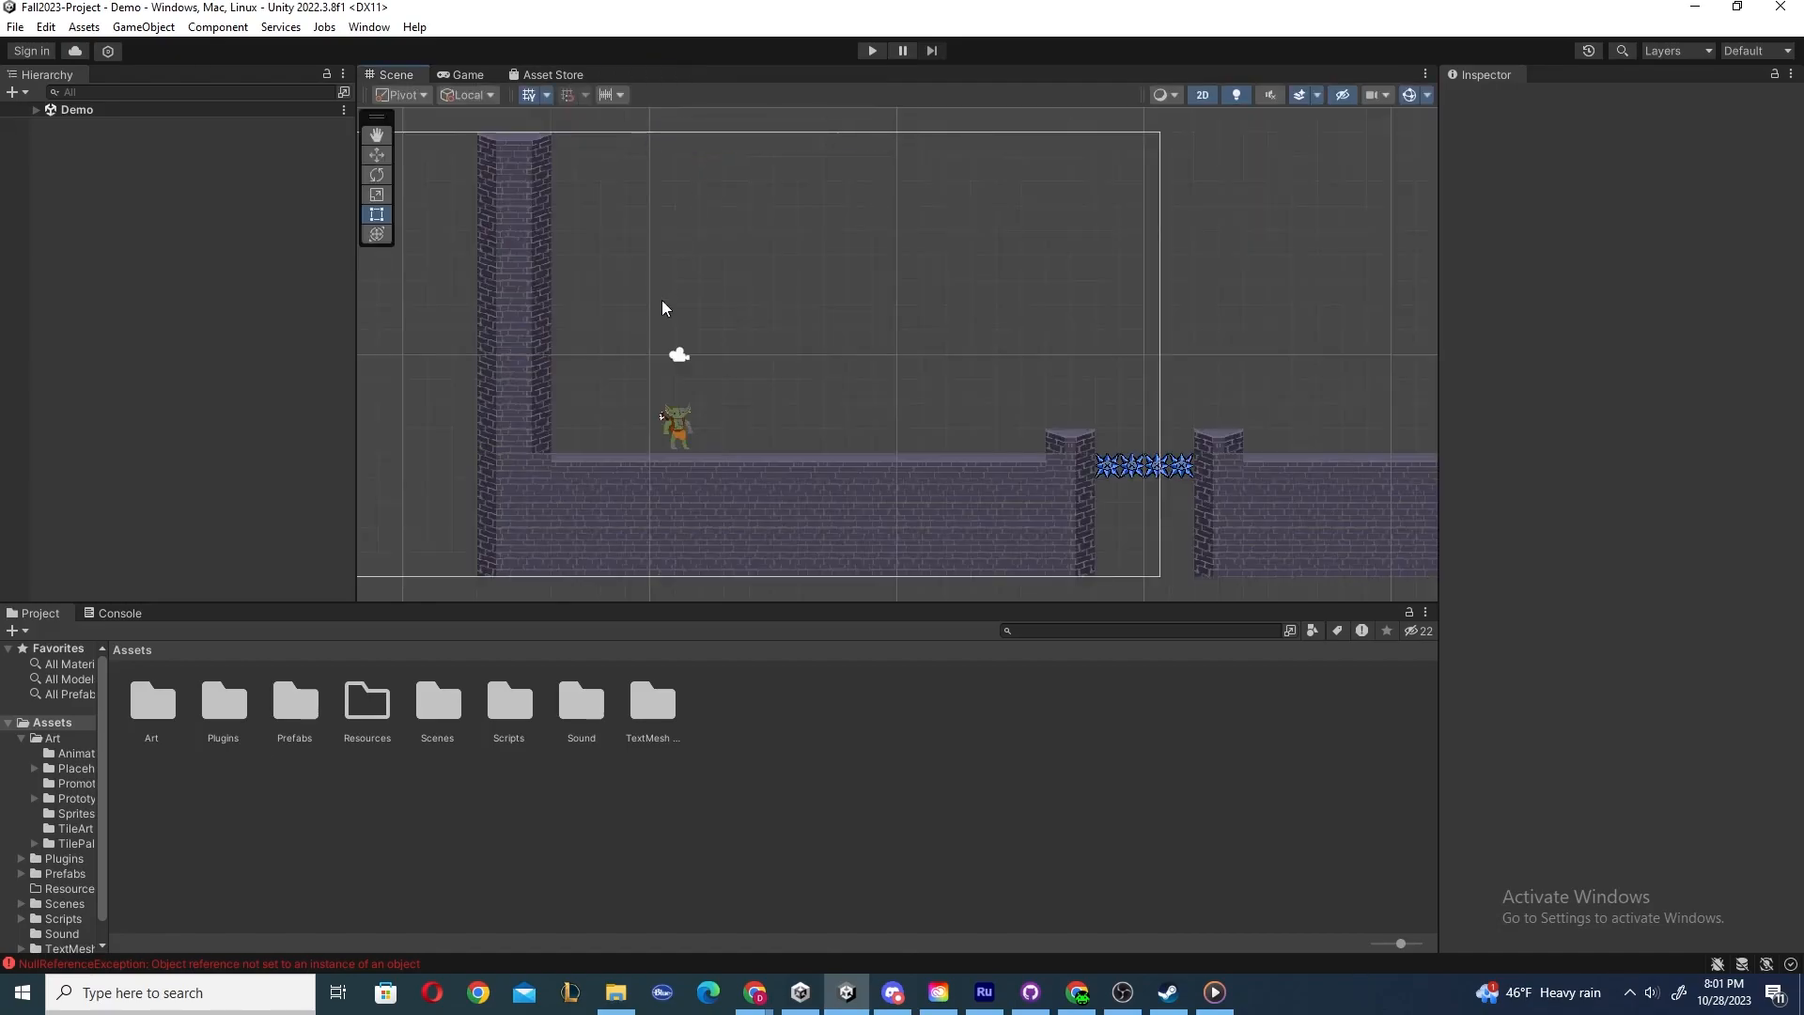
Bring up the Game view through the Window menu's General submenu, then return to the Scene view.
click(368, 27)
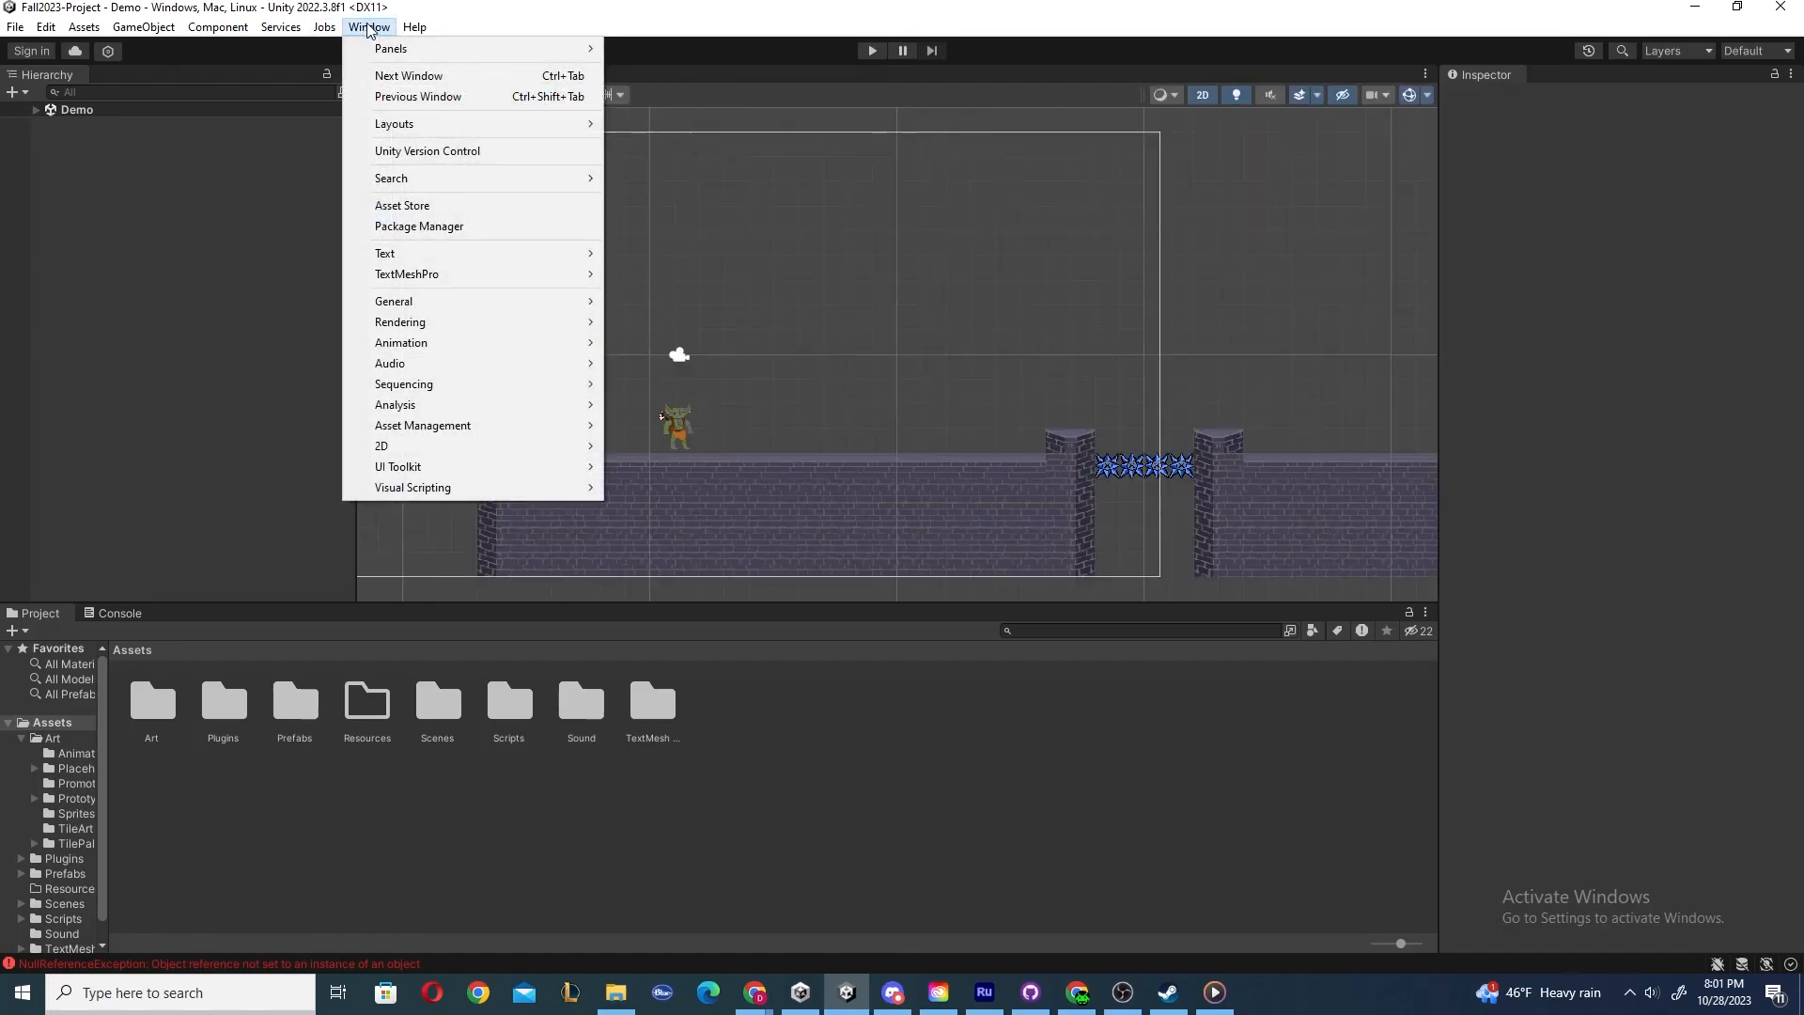
mouse_move(445, 303)
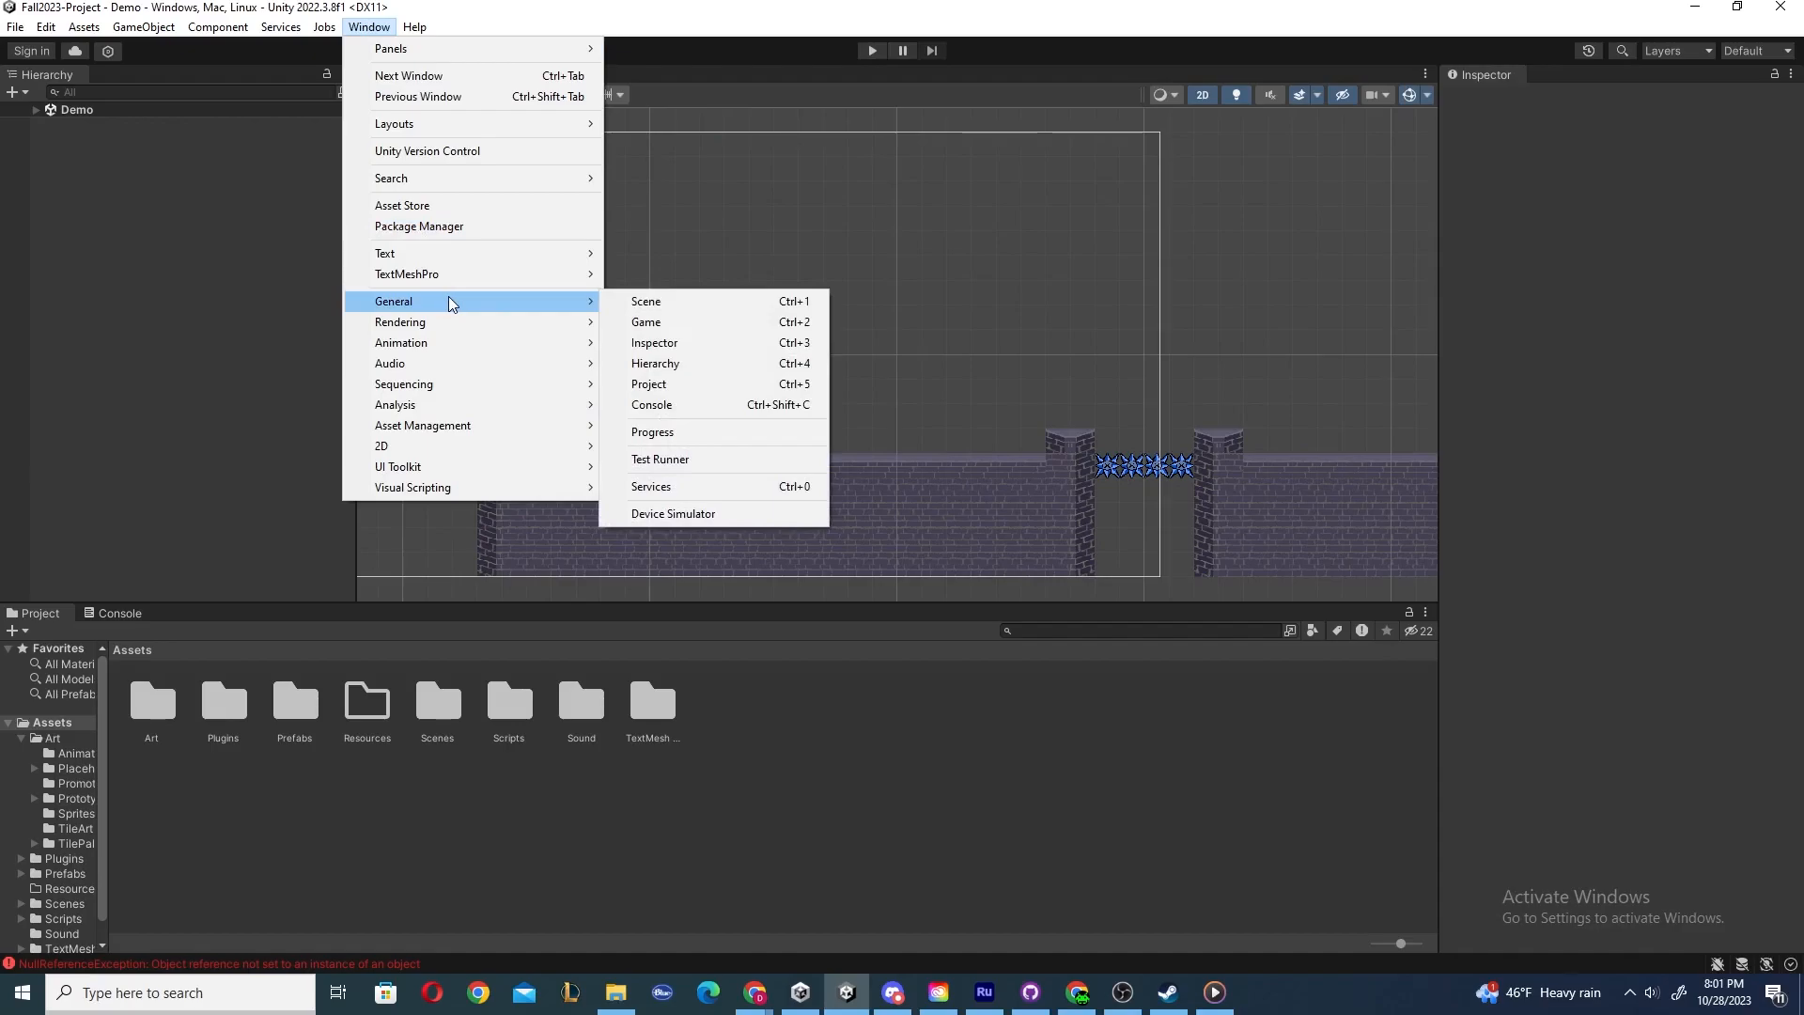
click(656, 322)
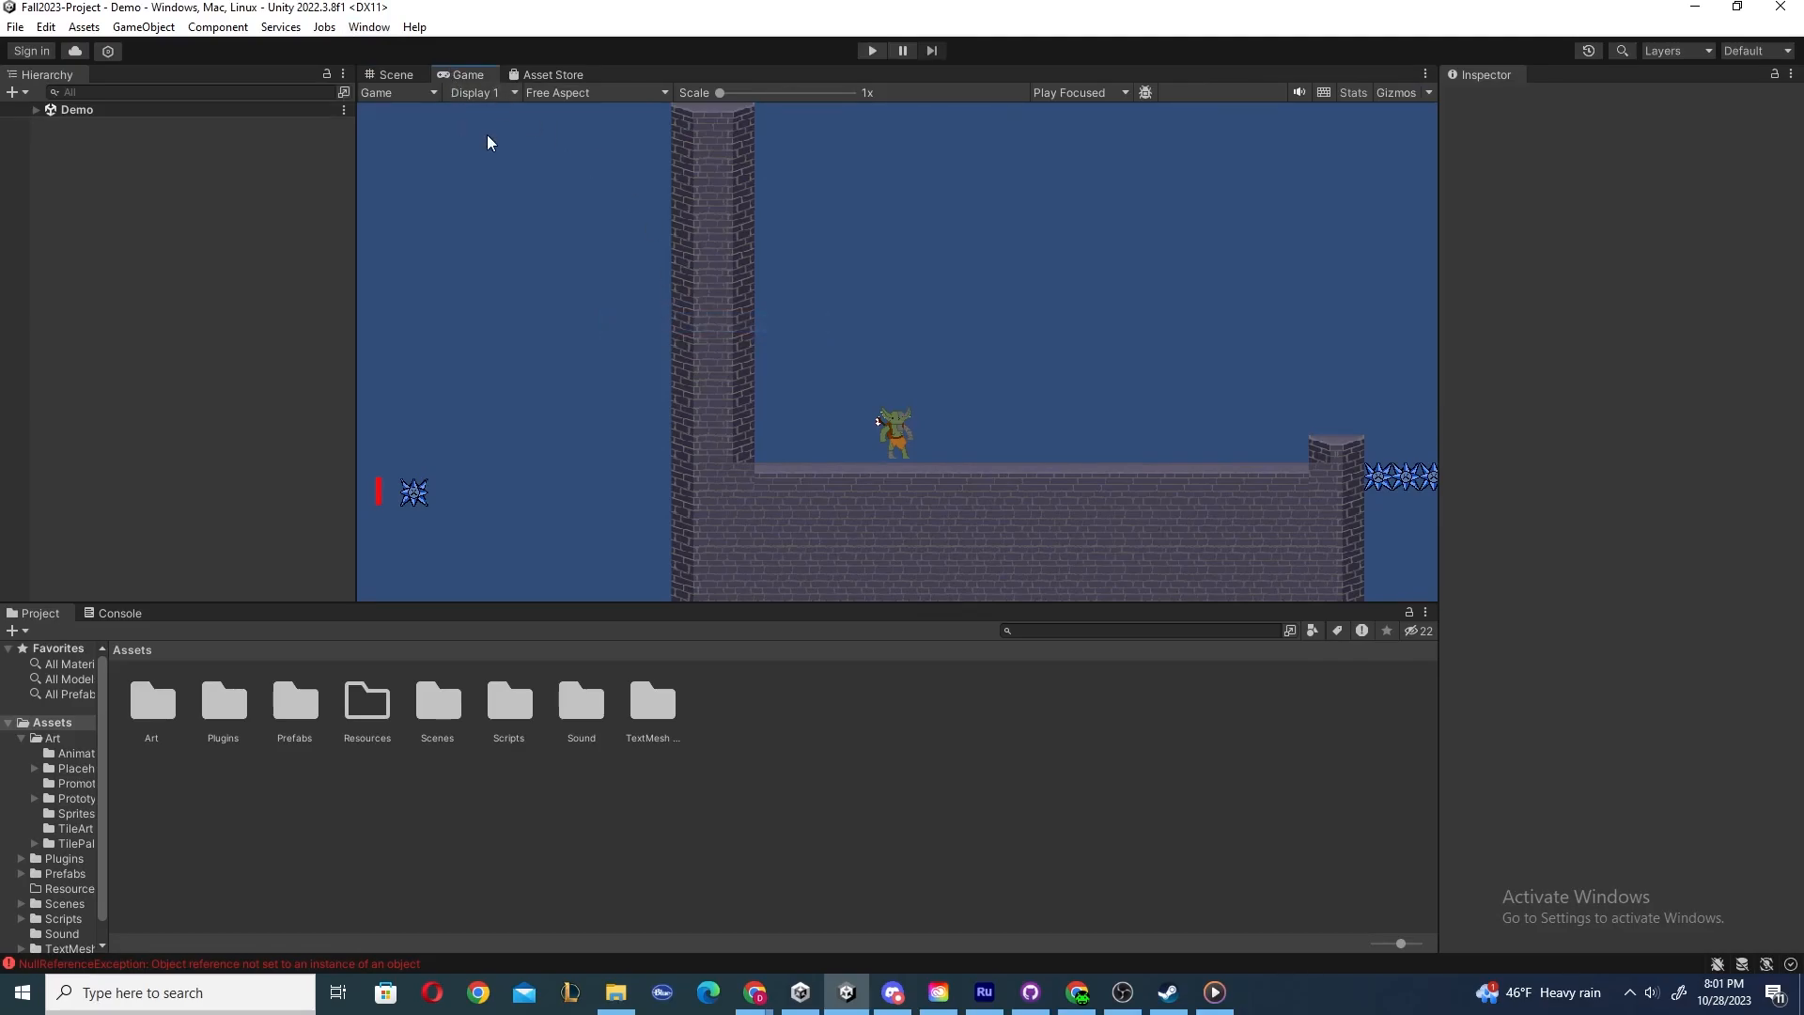
click(404, 75)
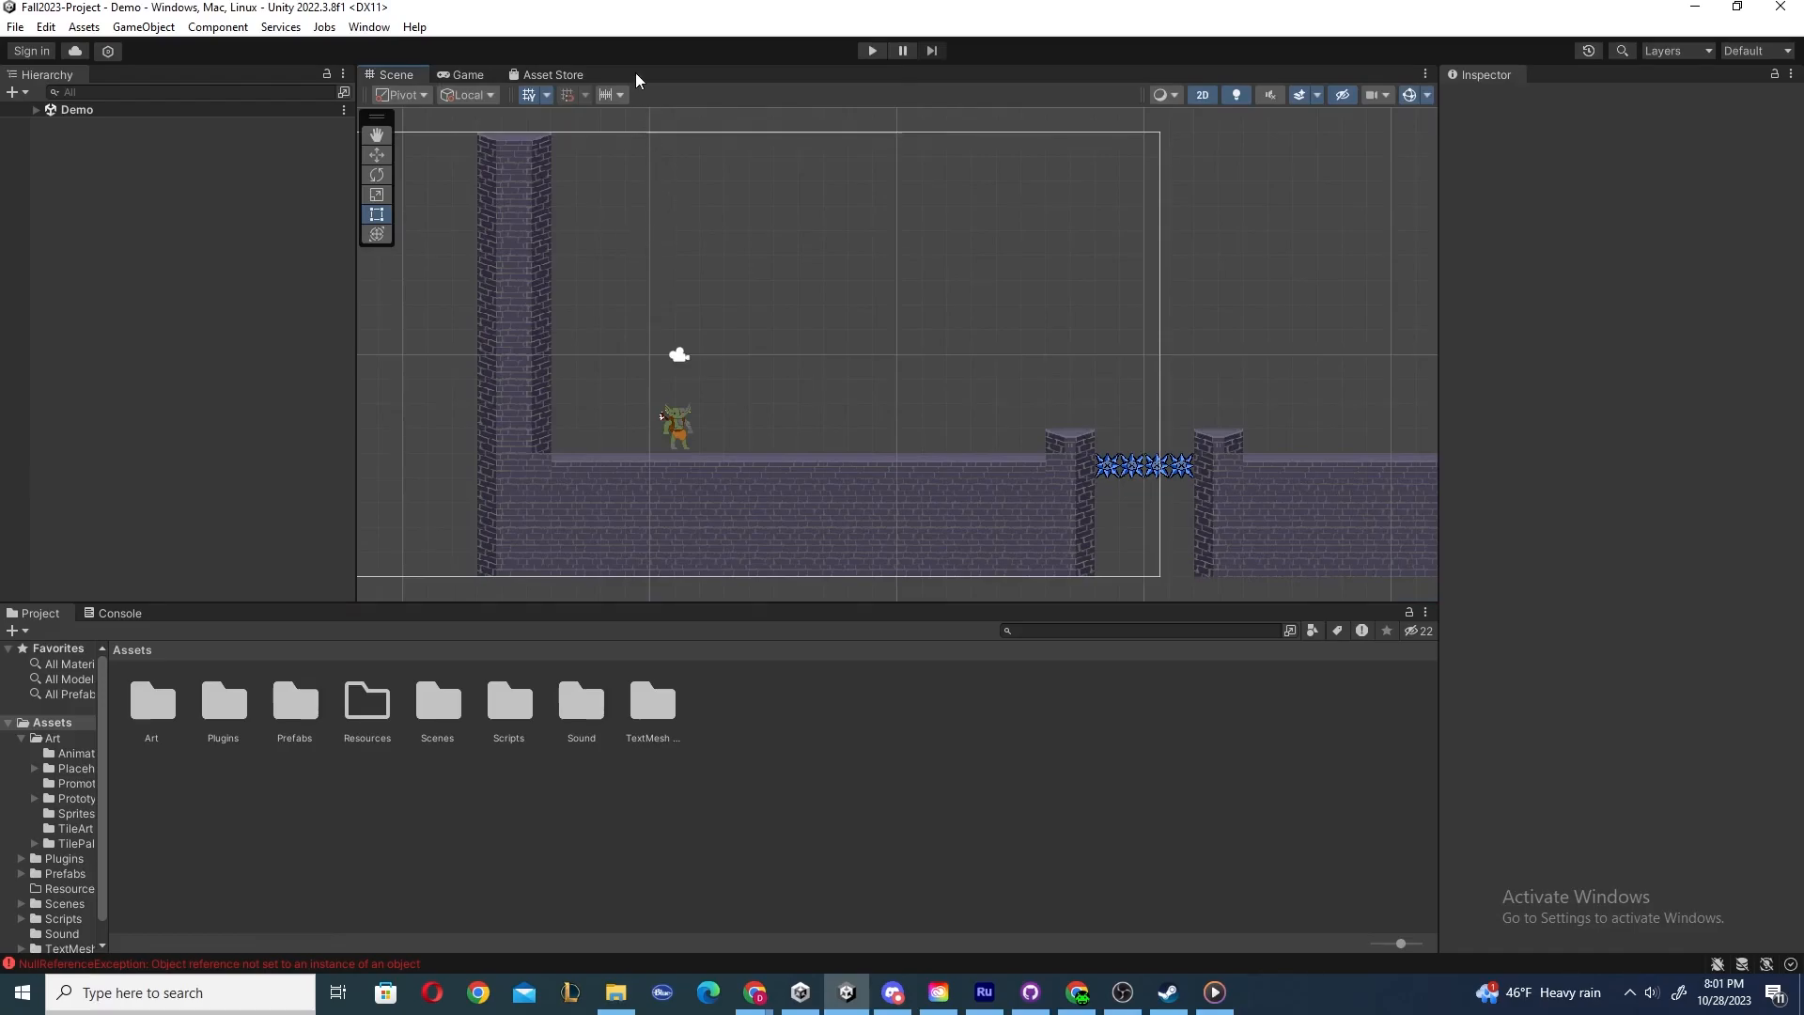
Add an Inspector tab to the Scene and Game panel group, then close that tab.
right_click(461, 75)
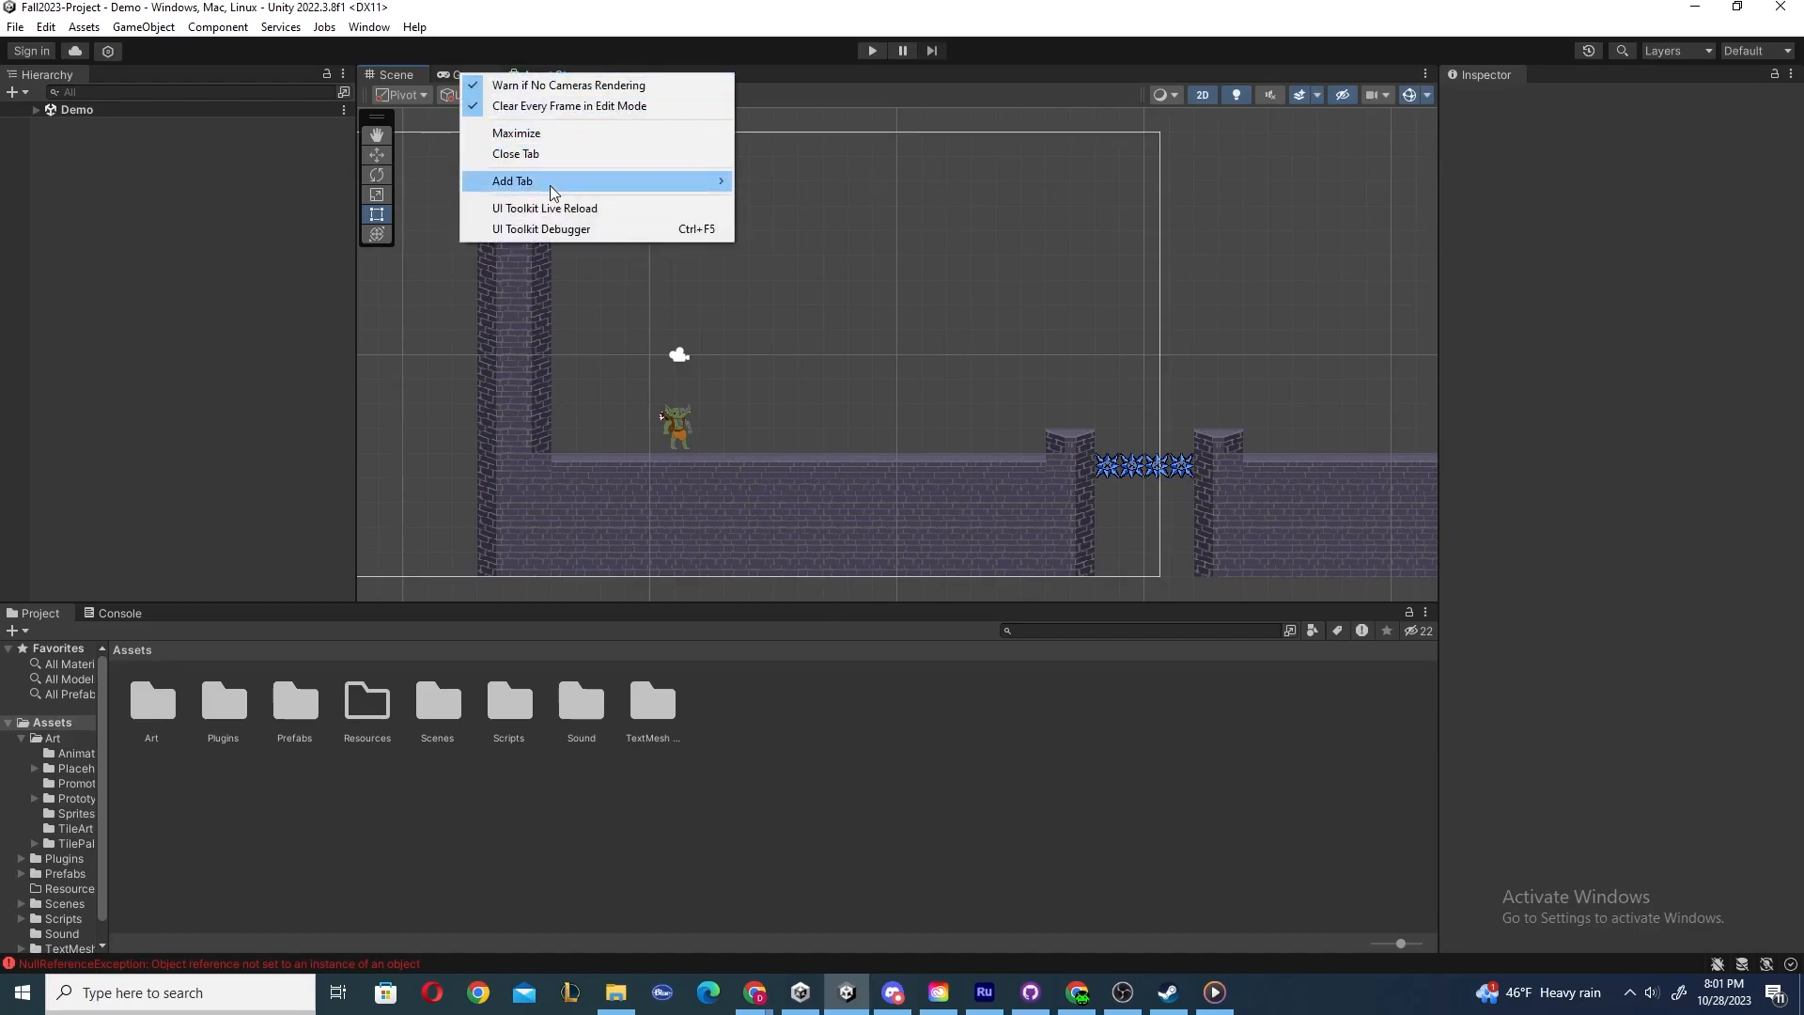
mouse_move(555, 188)
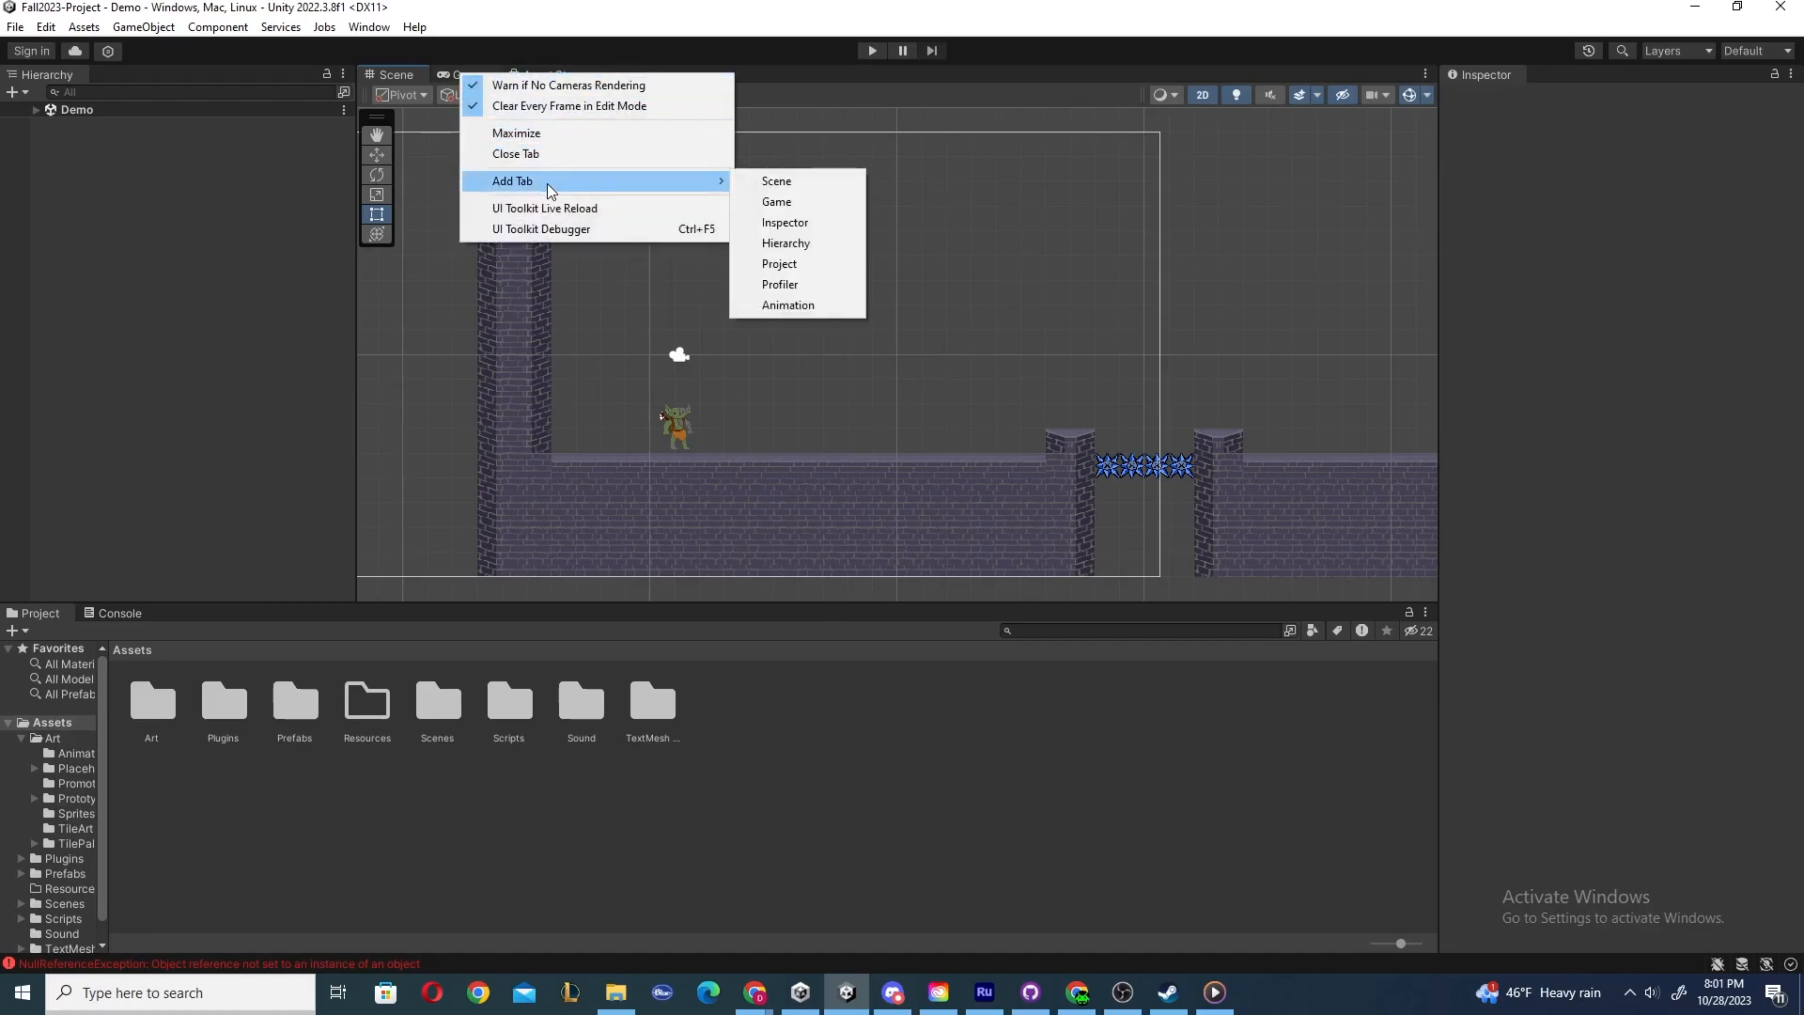
click(800, 232)
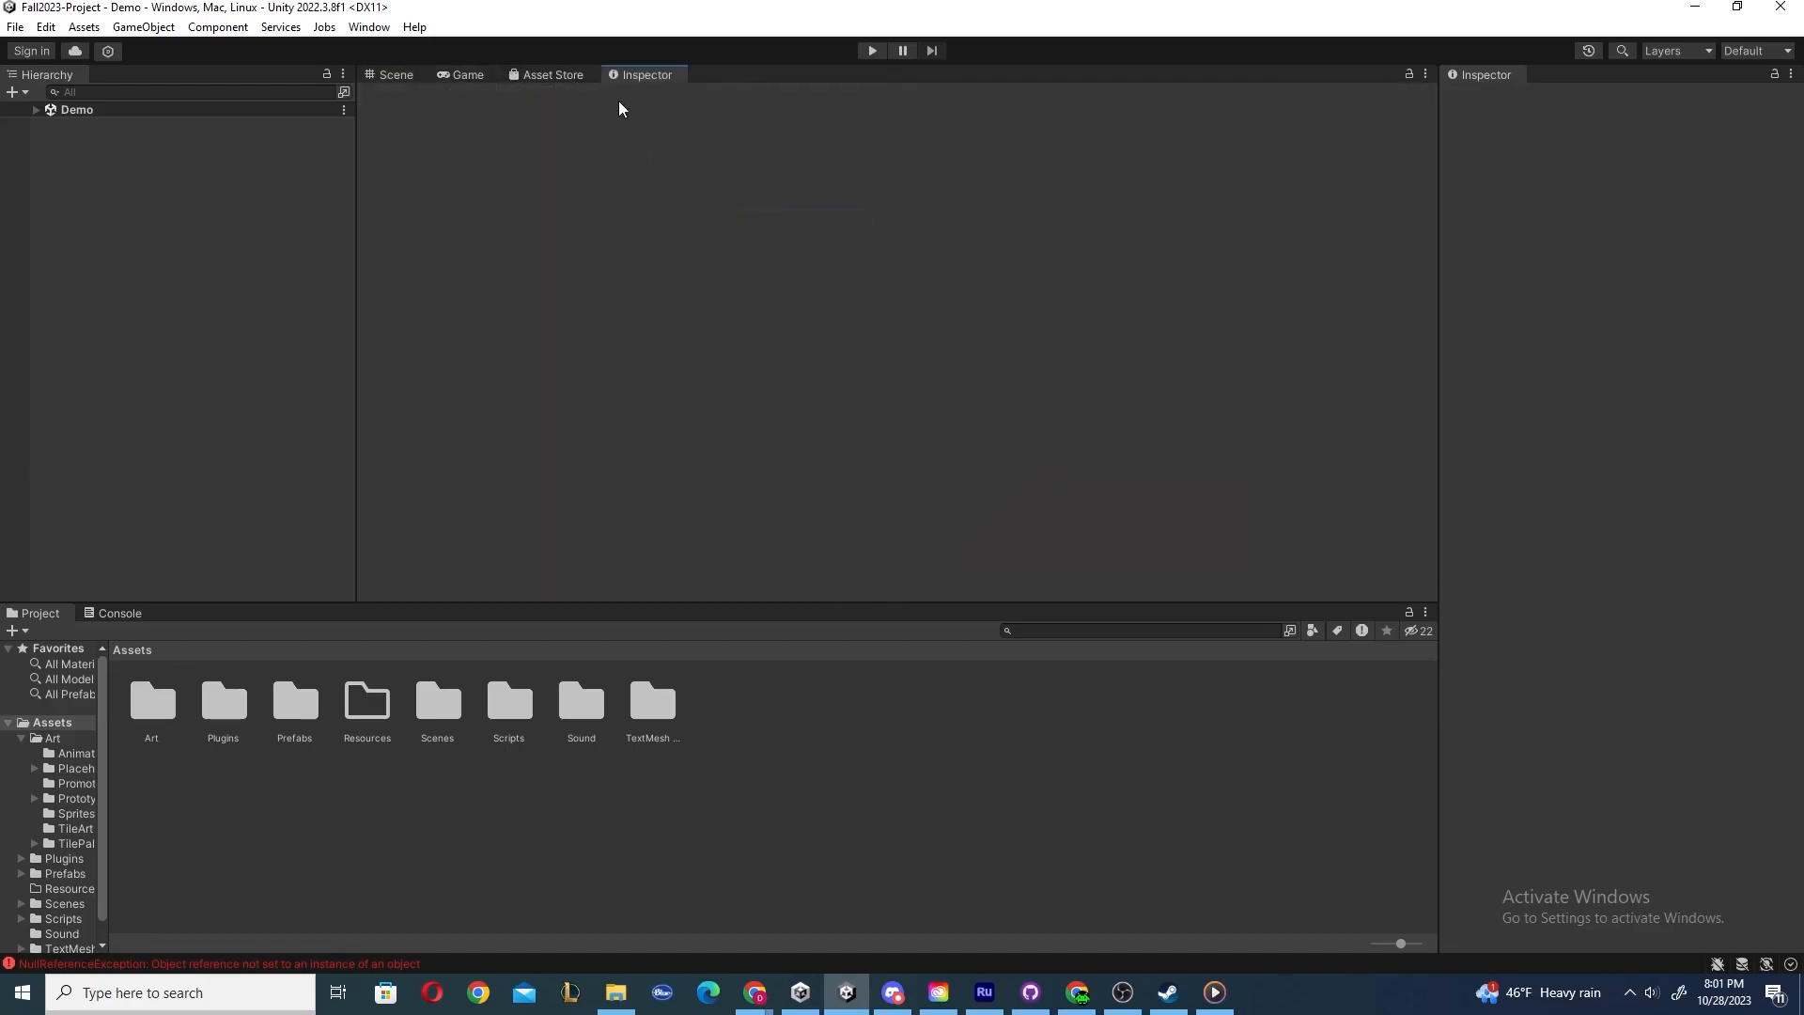
drag(639, 77, 1282, 77)
right_click(639, 74)
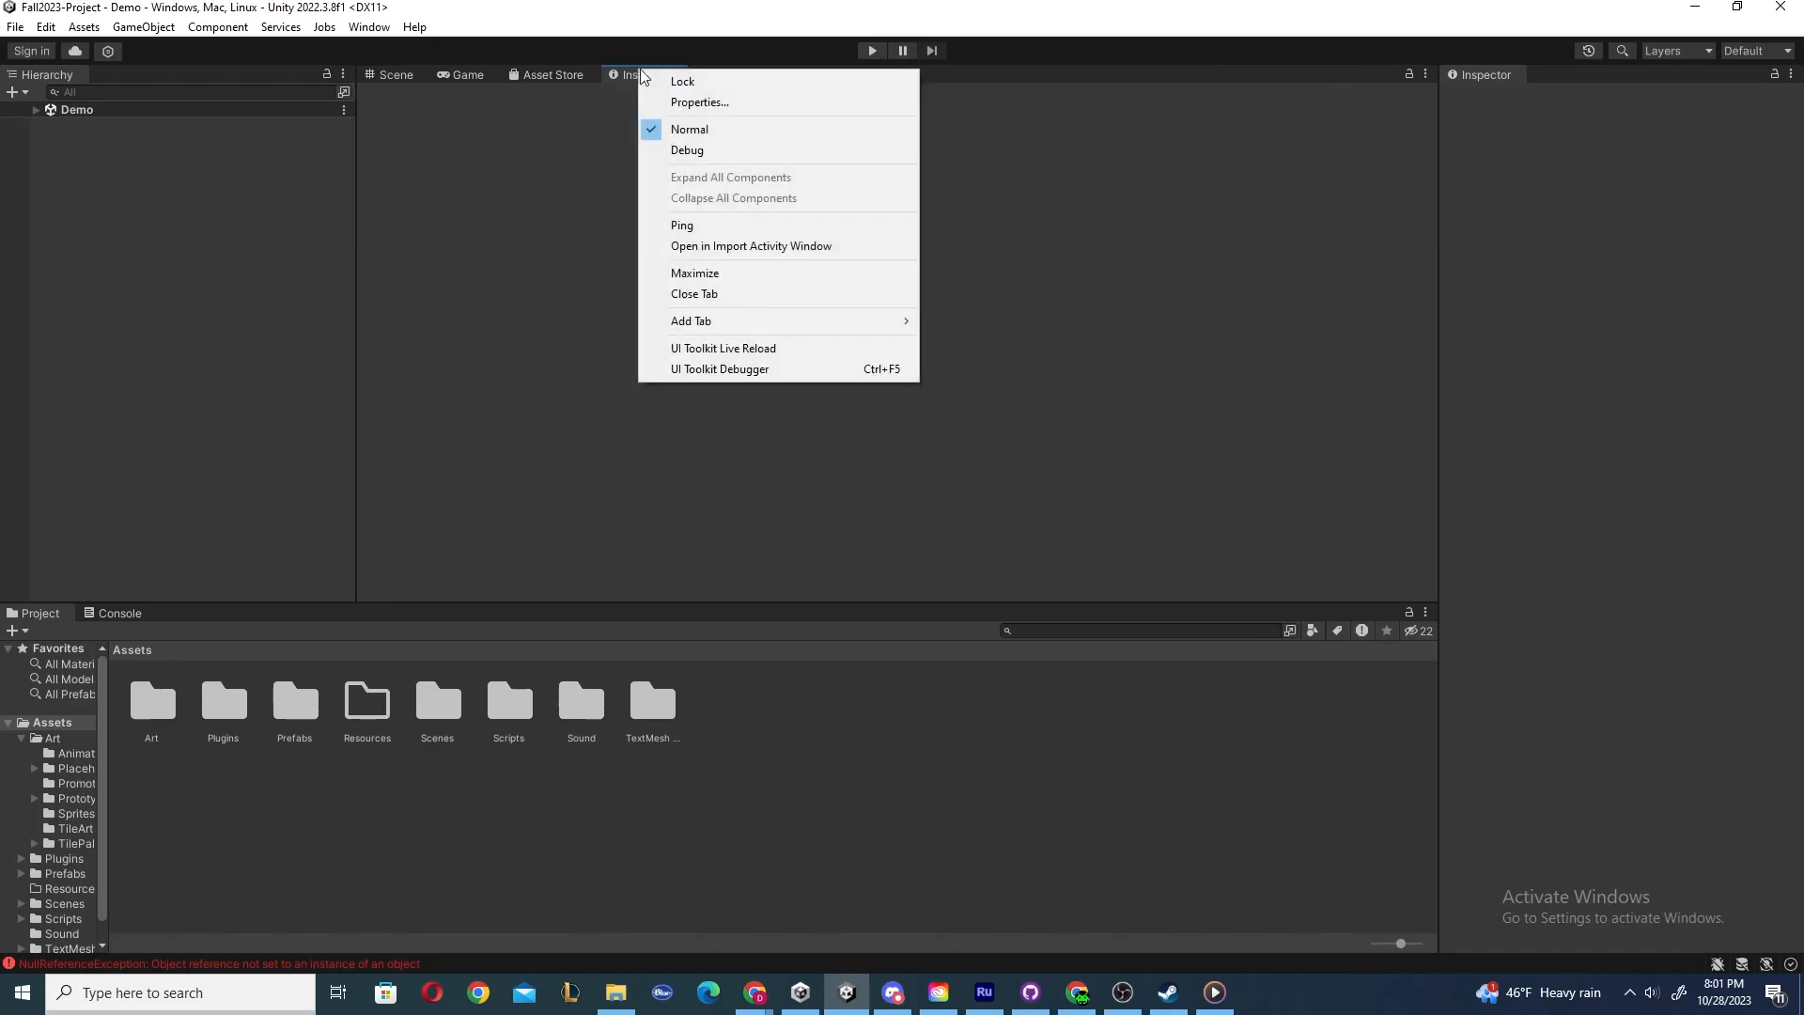
click(698, 296)
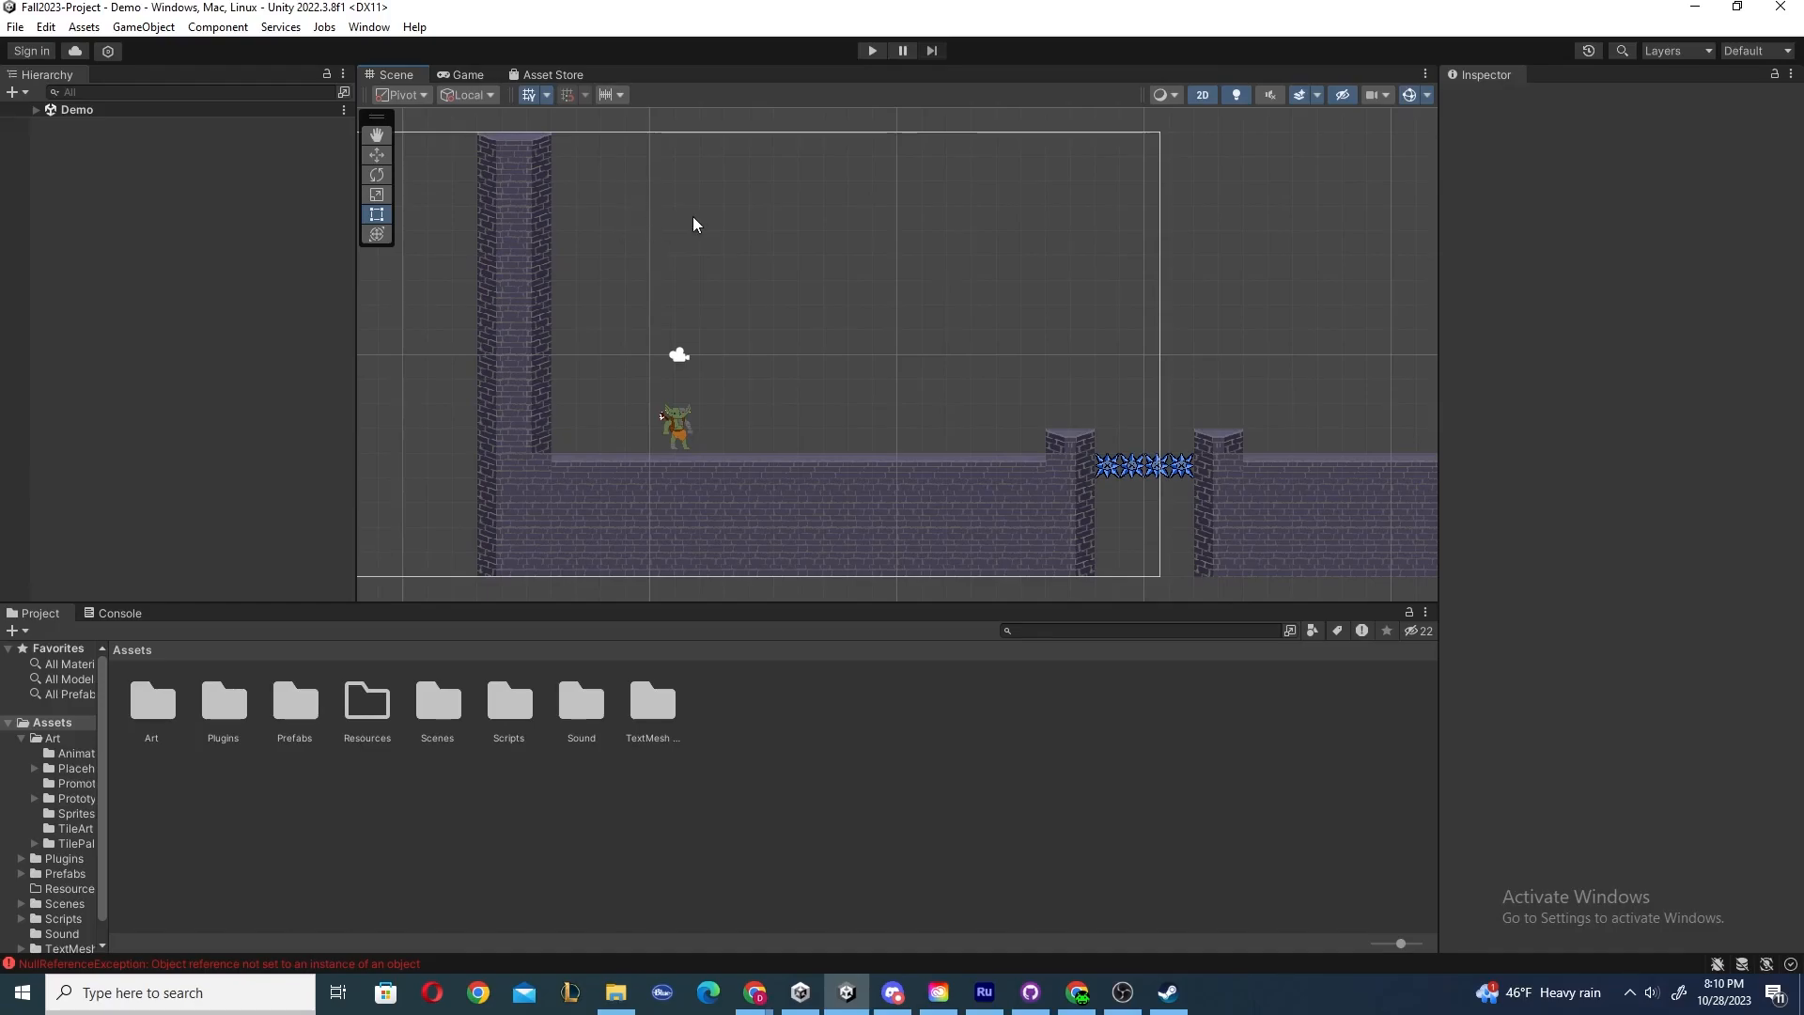
Zoom and pan around the level in the Scene view.
scroll(696, 217, down, 1)
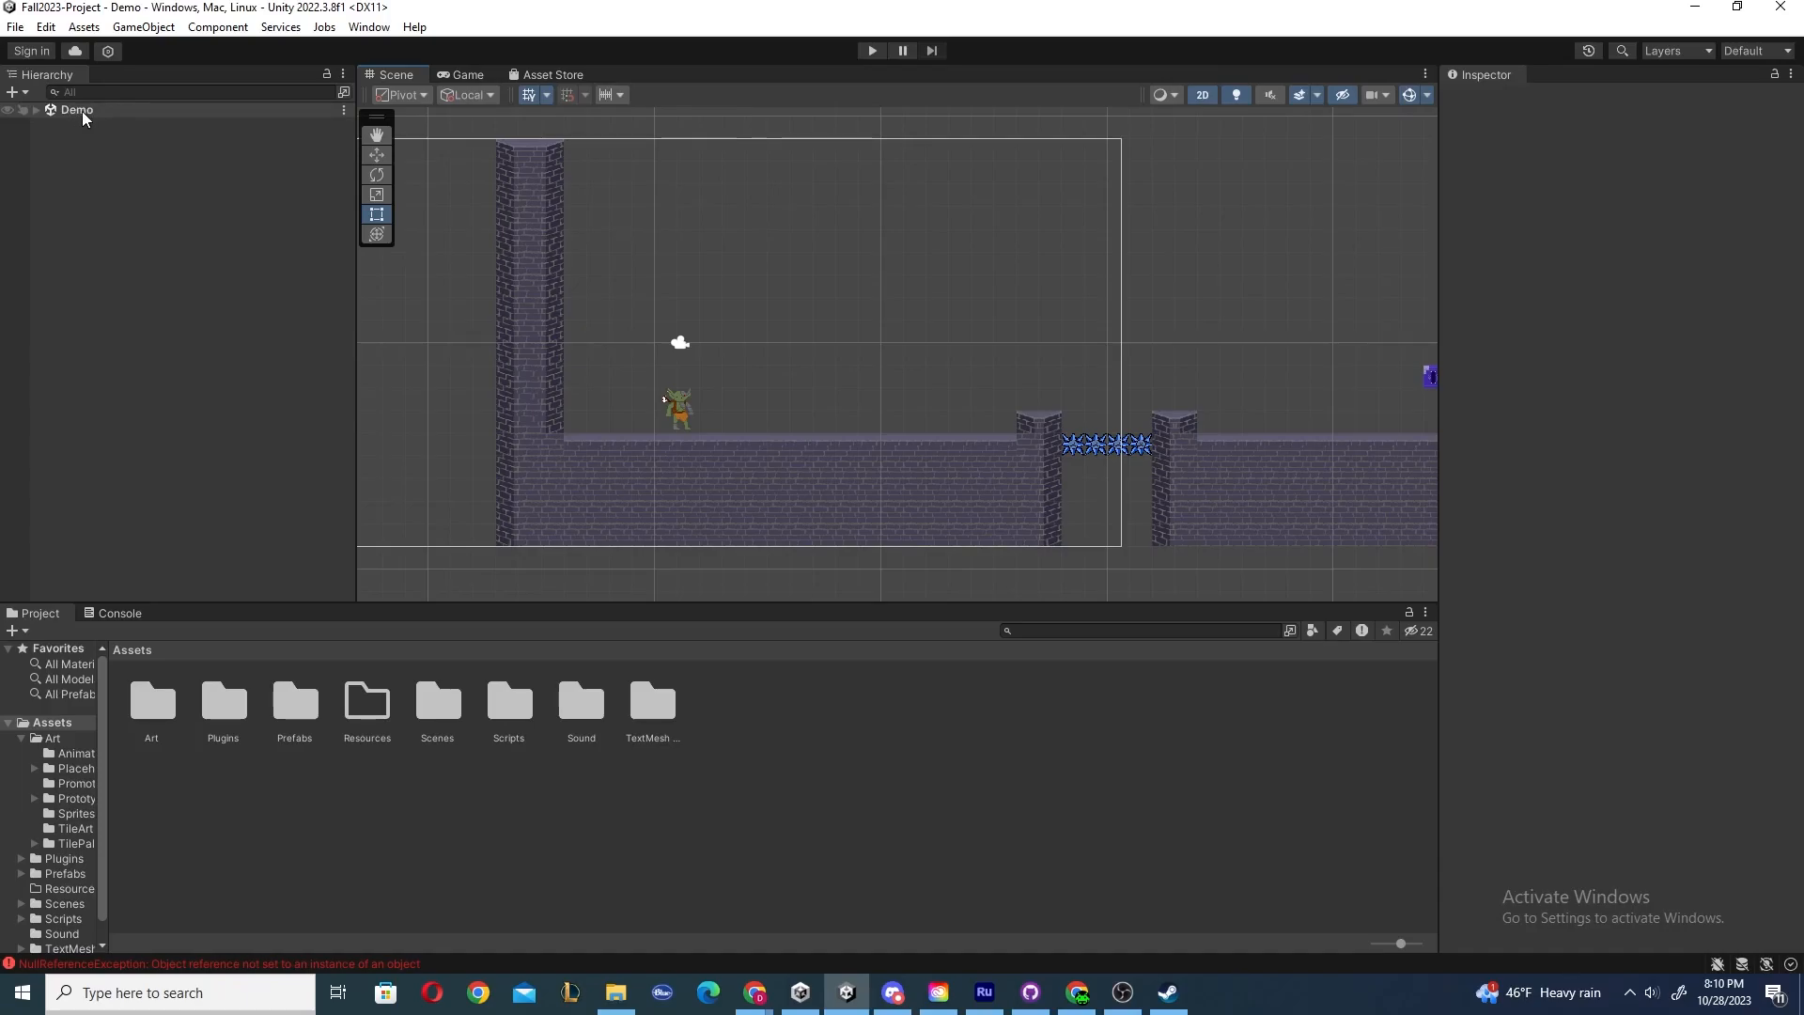
middle_drag(949, 351, 526, 314)
middle_drag(1064, 333, 629, 321)
middle_drag(977, 320, 790, 320)
middle_drag(1012, 307, 620, 310)
scroll(736, 311, down, 5)
middle_drag(1134, 396, 613, 262)
mouse_move(1078, 434)
middle_down()
mouse_move(874, 347)
mouse_move(455, 231)
middle_up()
middle_drag(1075, 327, 364, 308)
mouse_move(931, 305)
middle_down()
mouse_move(987, 358)
mouse_move(1285, 386)
middle_up()
middle_drag(578, 308, 1304, 406)
middle_drag(525, 324, 1337, 486)
middle_drag(415, 305, 1254, 454)
middle_drag(511, 310, 945, 323)
scroll(945, 328, up, 1)
middle_drag(915, 383, 823, 305)
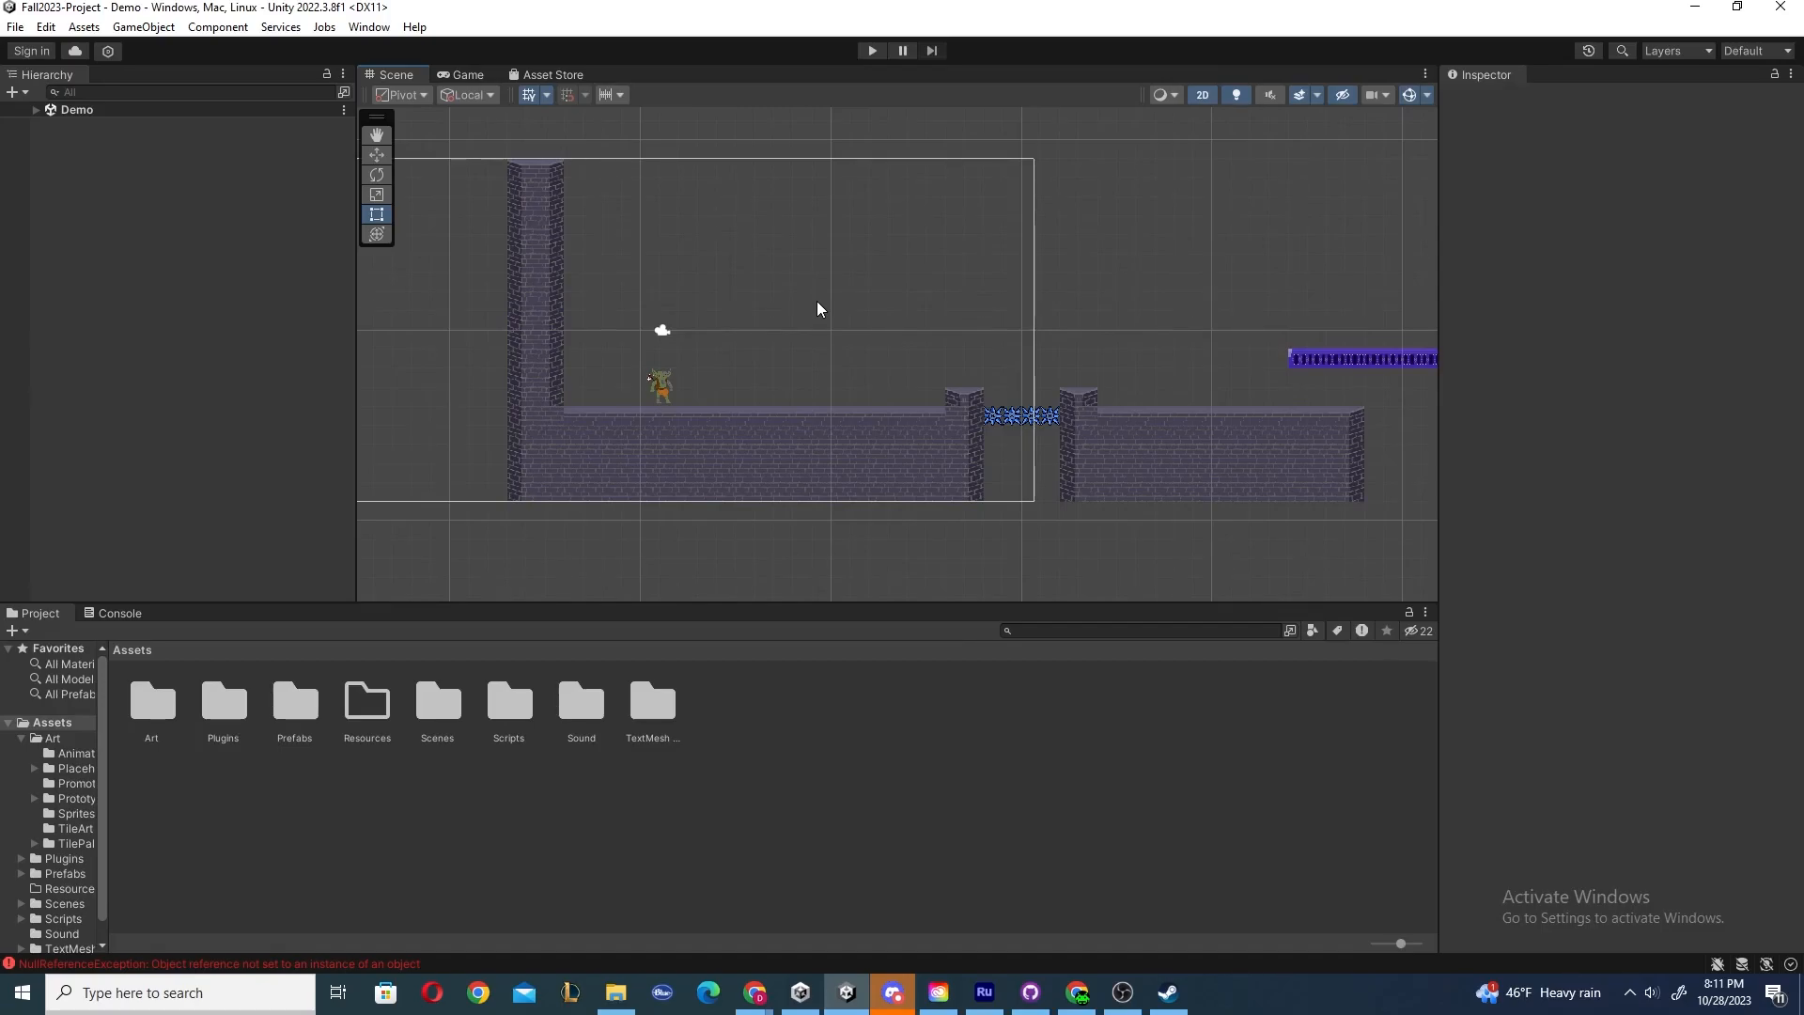
Expand the Demo scene hierarchy and select the Main Camera, Grid and Player objects in turn.
click(36, 110)
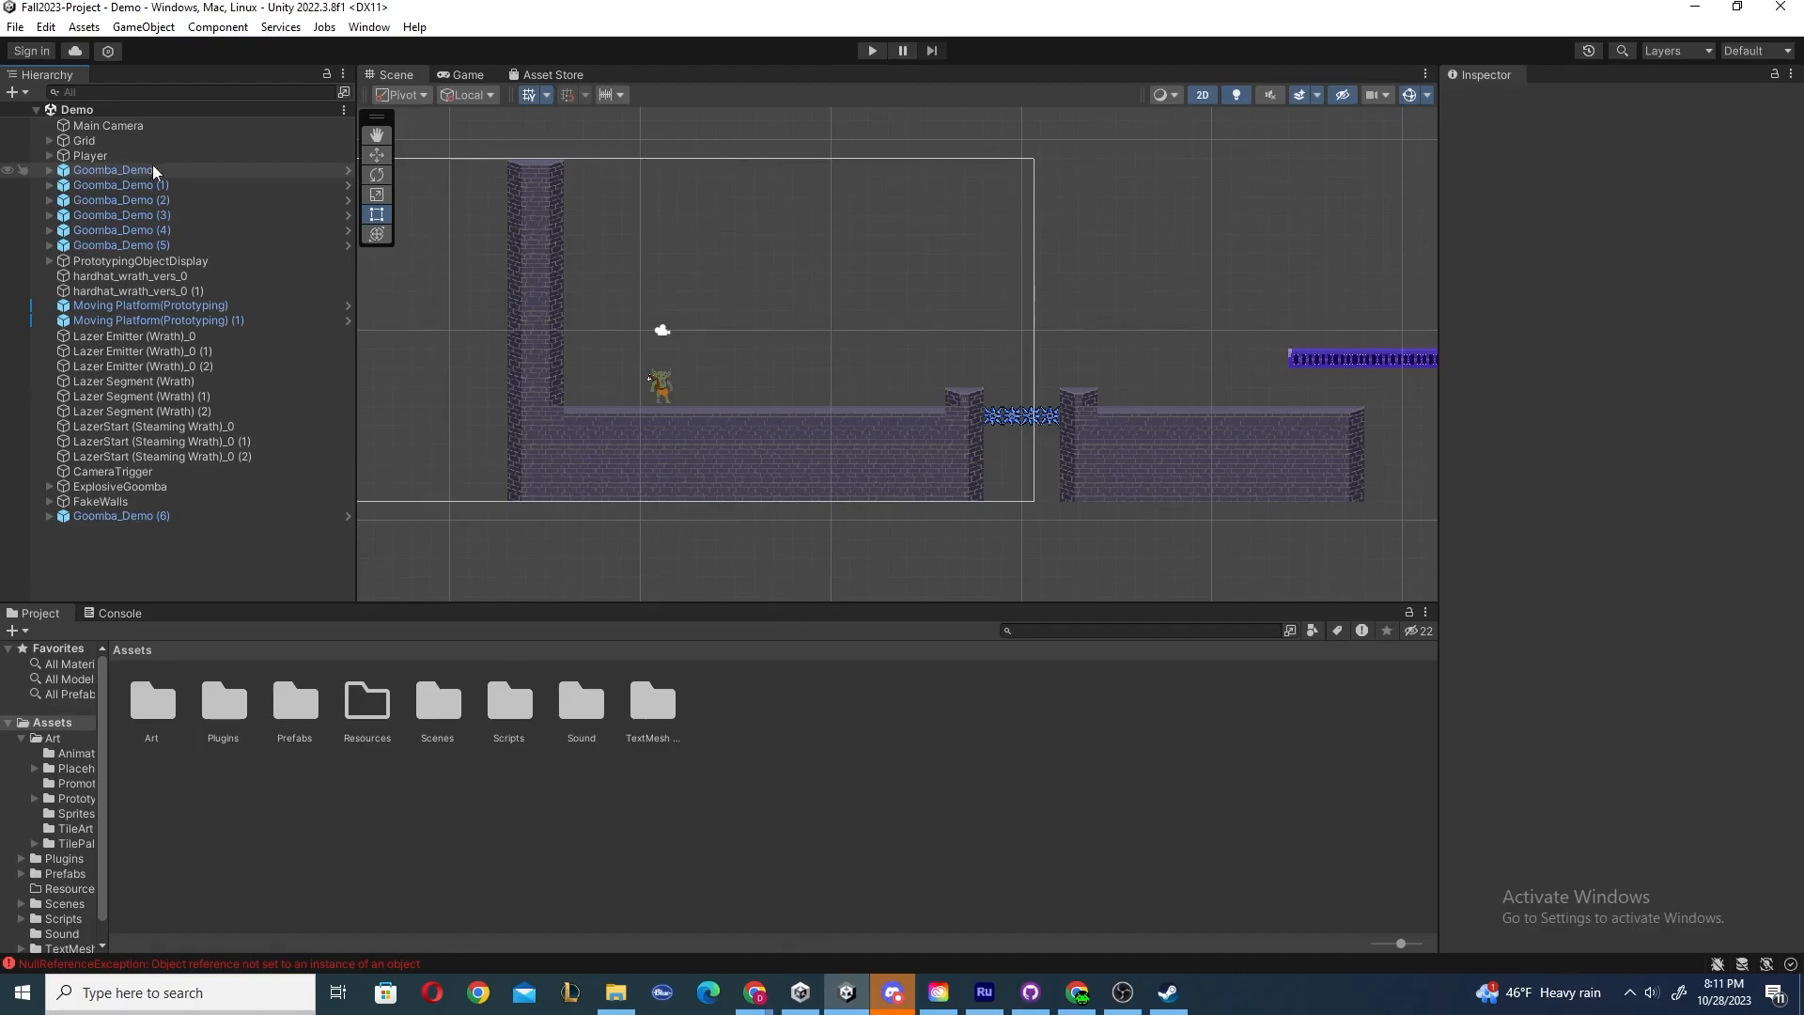
scroll(729, 330, up, 3)
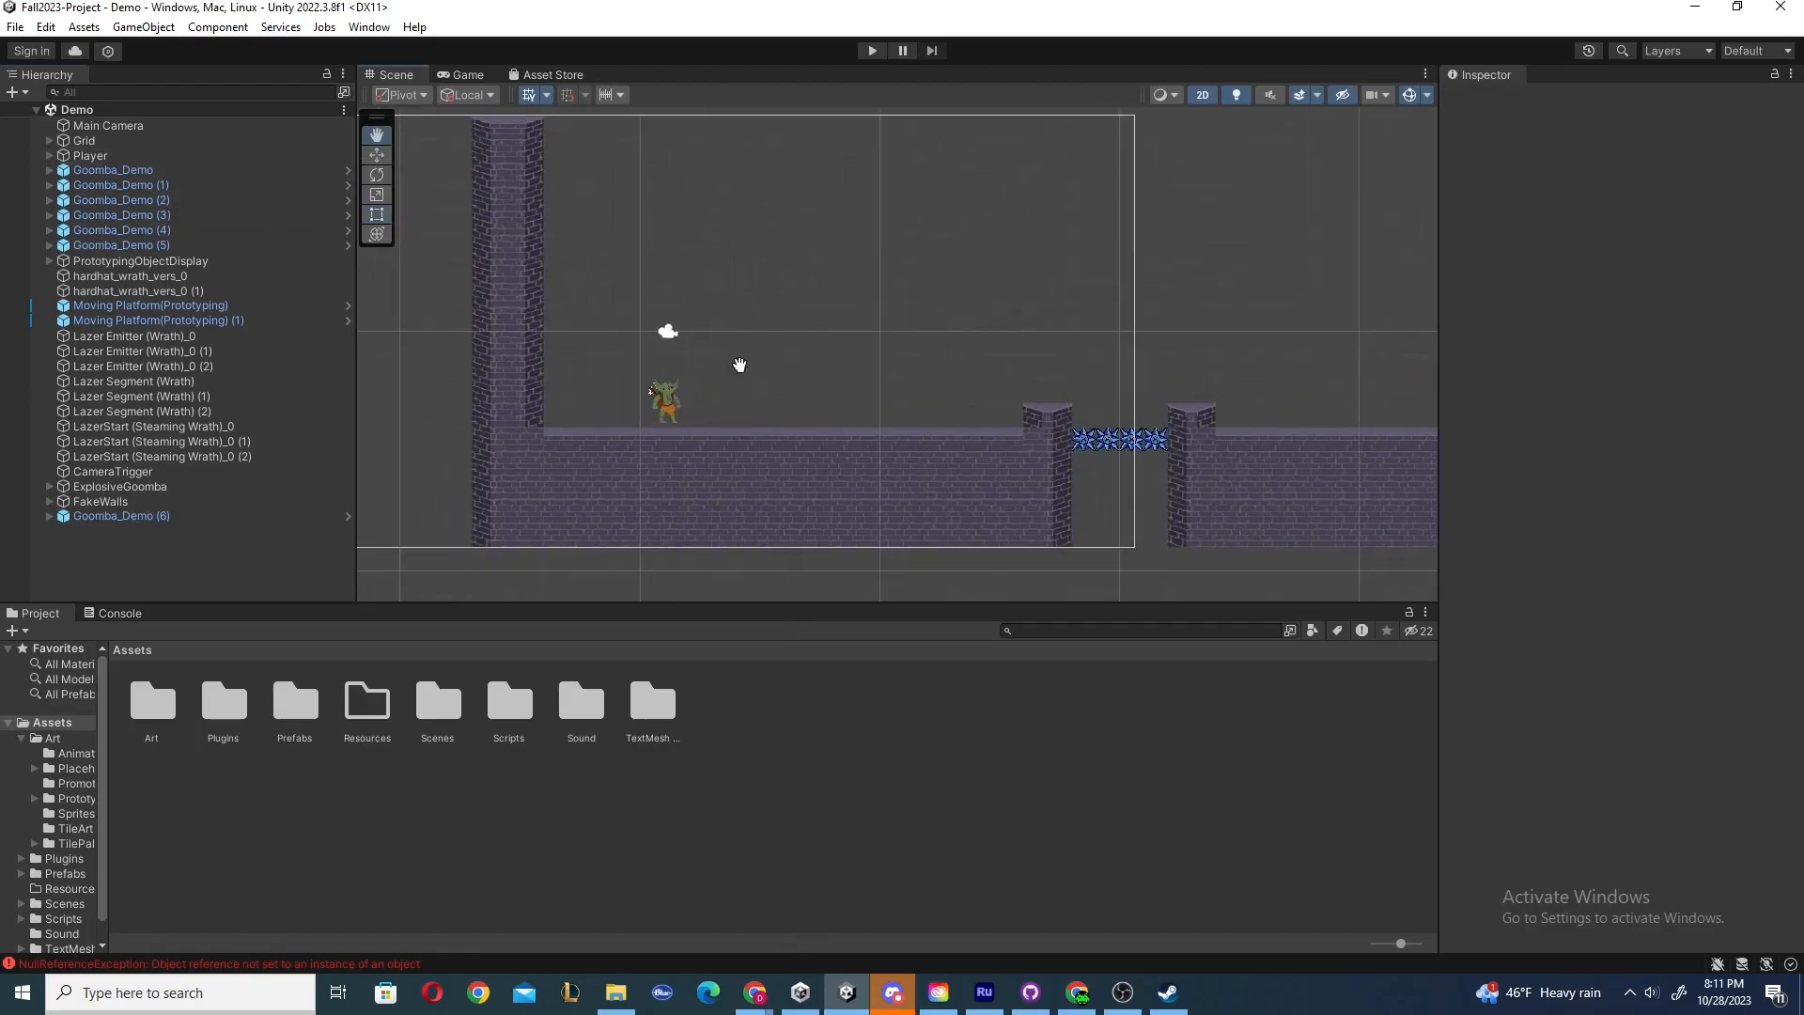
click(120, 126)
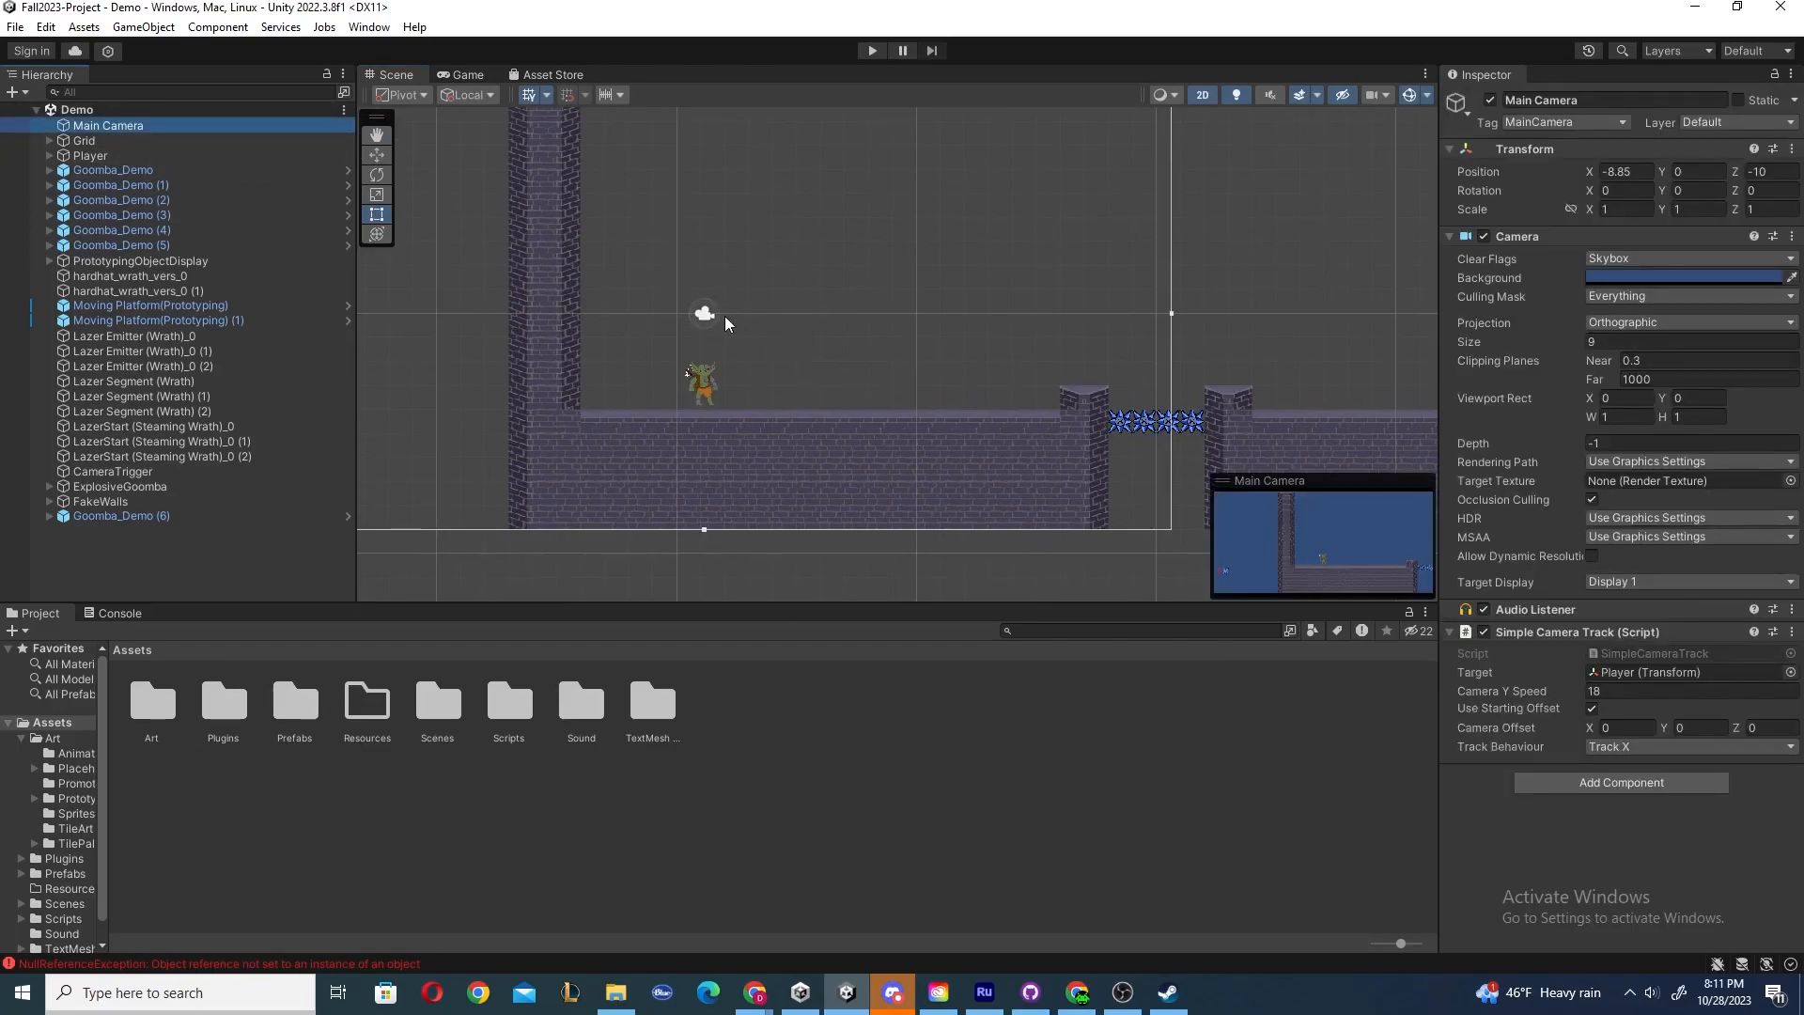
click(110, 143)
click(107, 154)
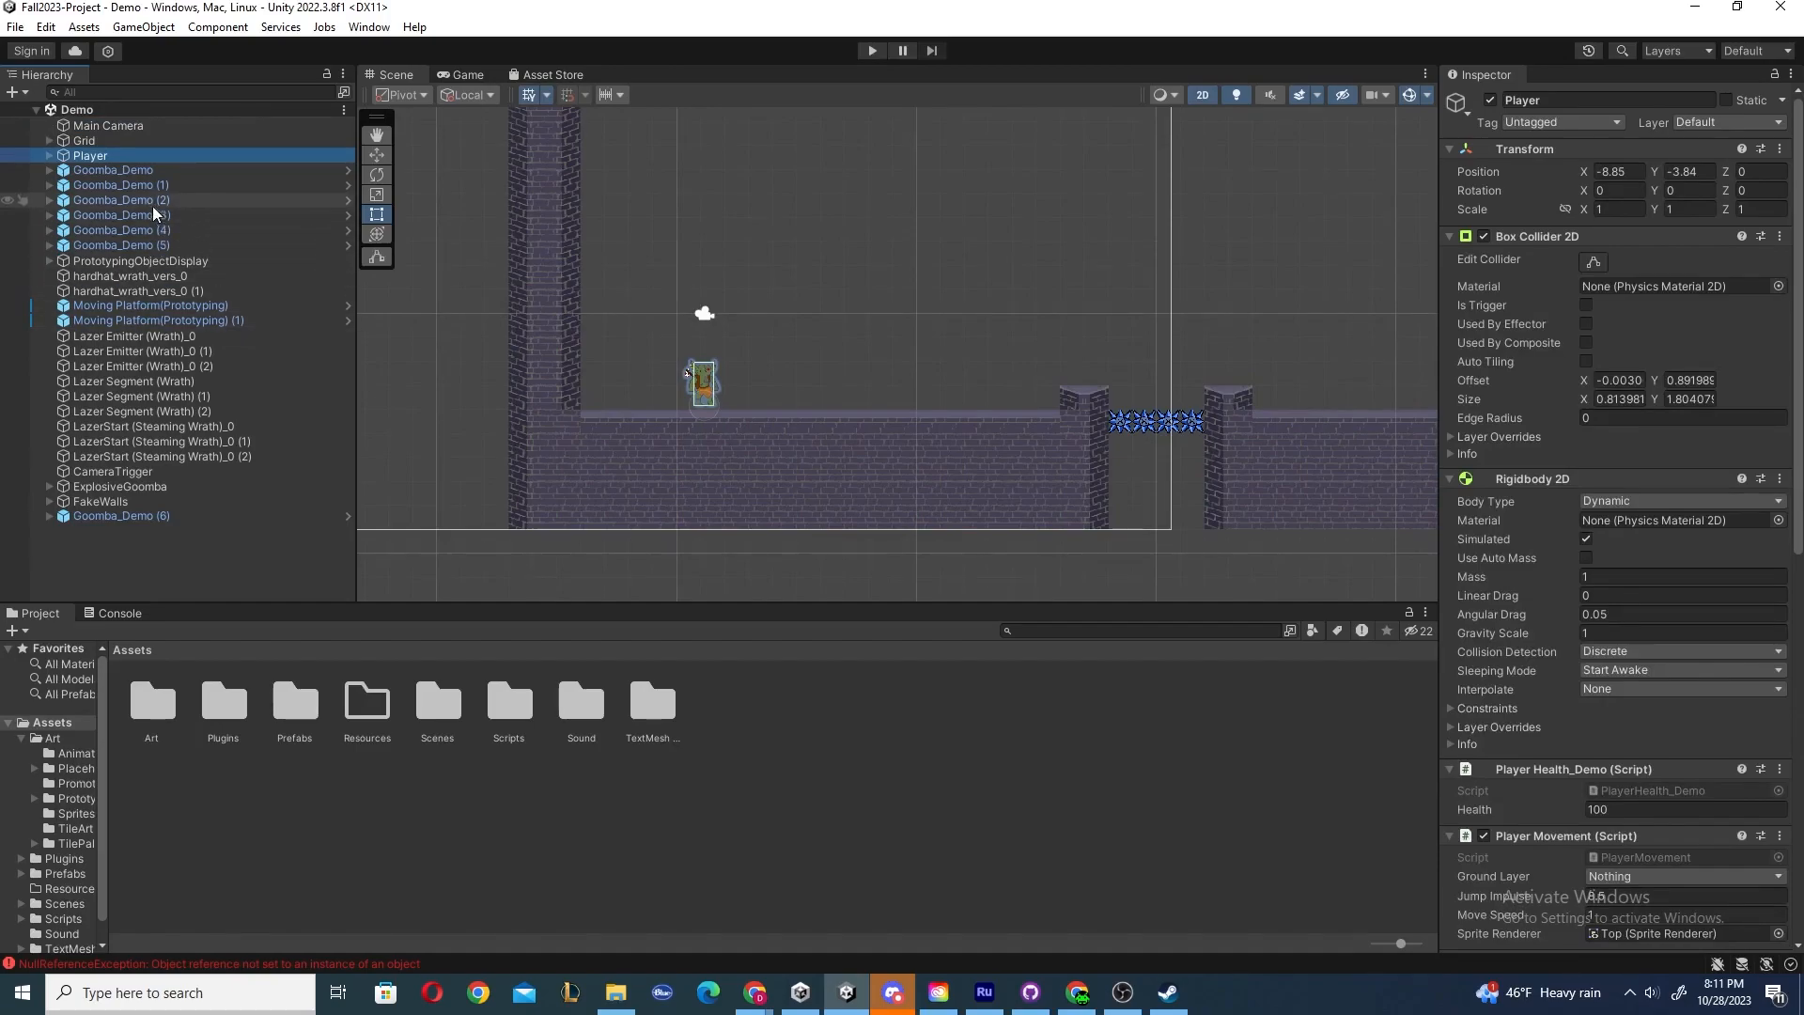
Frame the Goomba_Demo object in the Scene view, then zoom back out and deselect it.
click(131, 171)
double_click(132, 174)
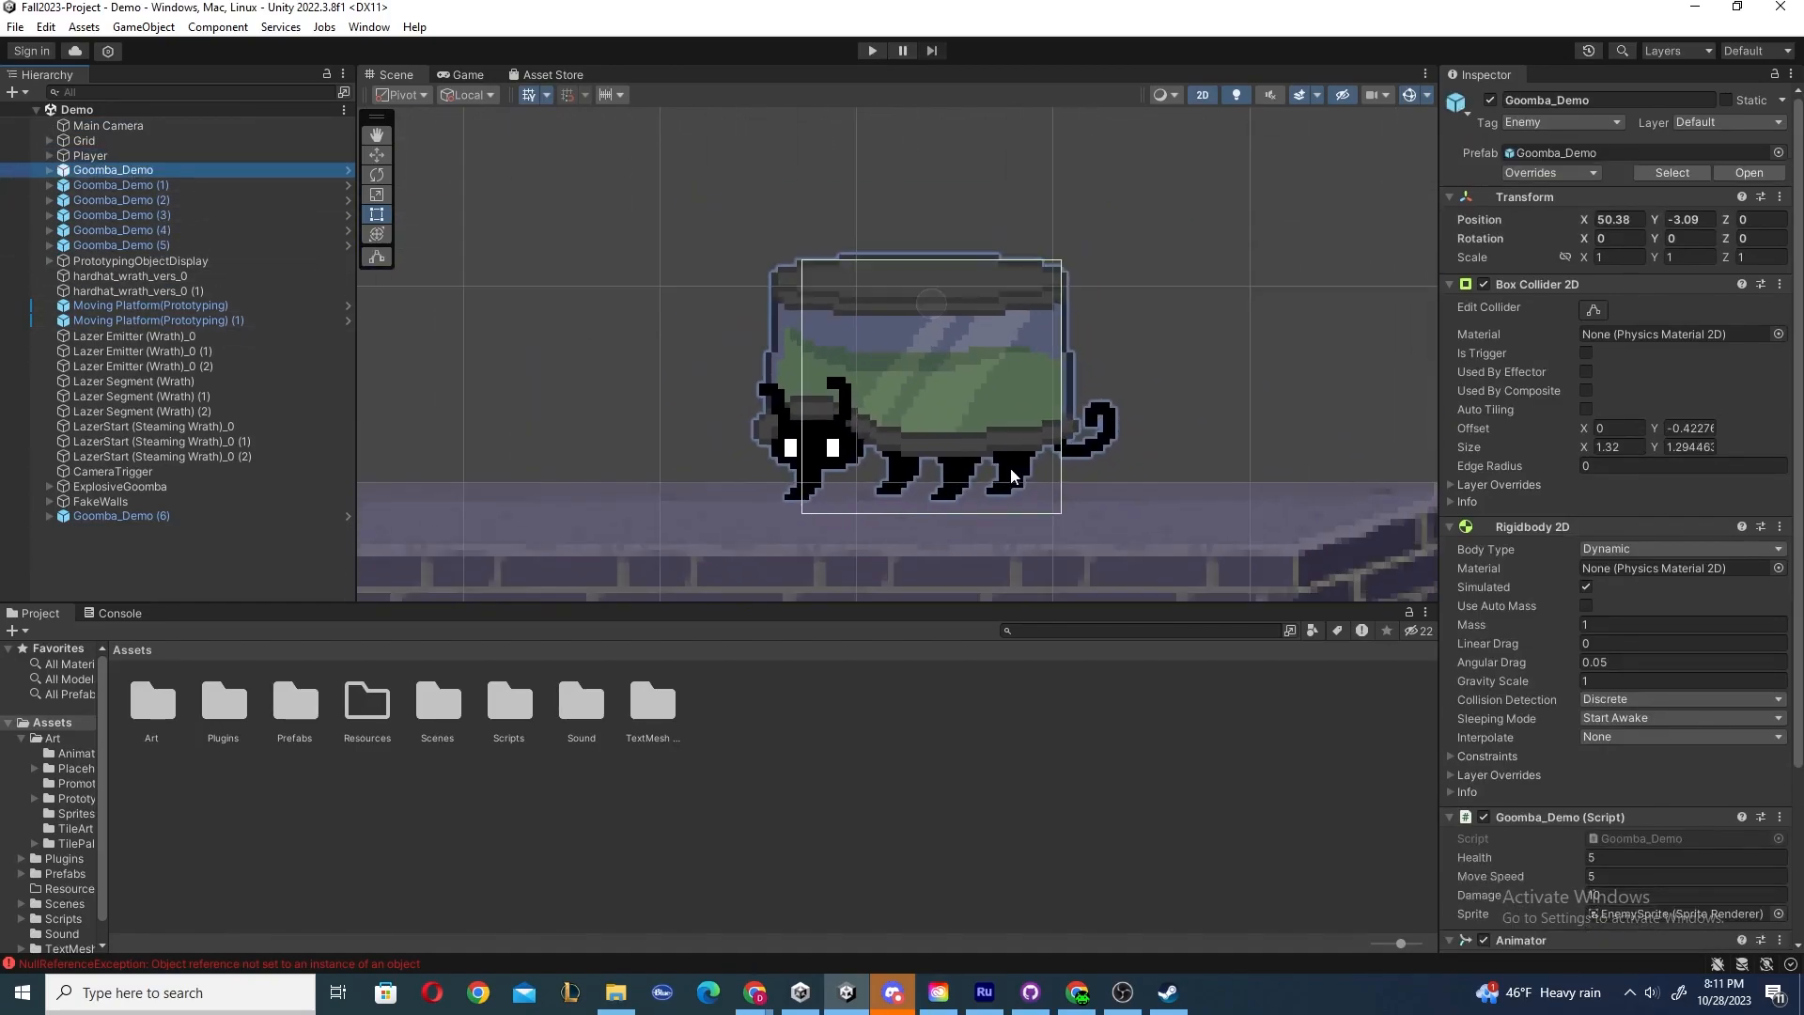
scroll(947, 464, down, 15)
middle_drag(791, 399, 1401, 397)
middle_drag(648, 398, 787, 358)
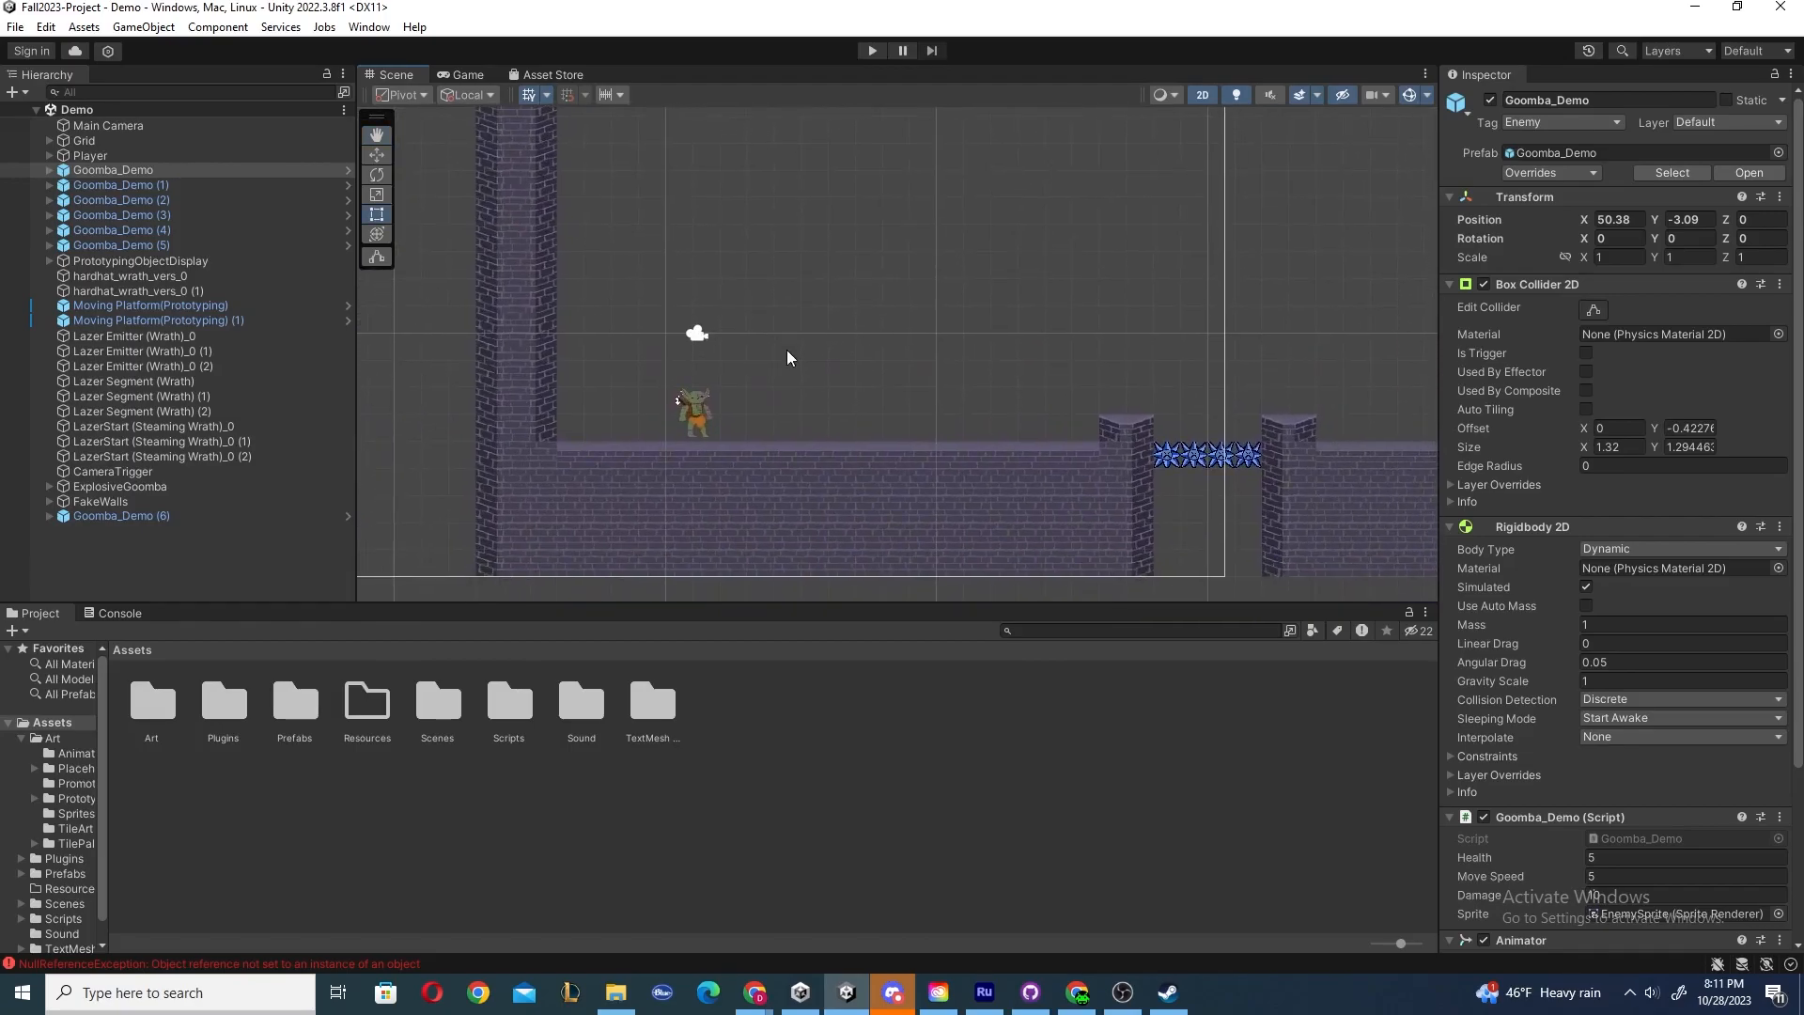
click(823, 344)
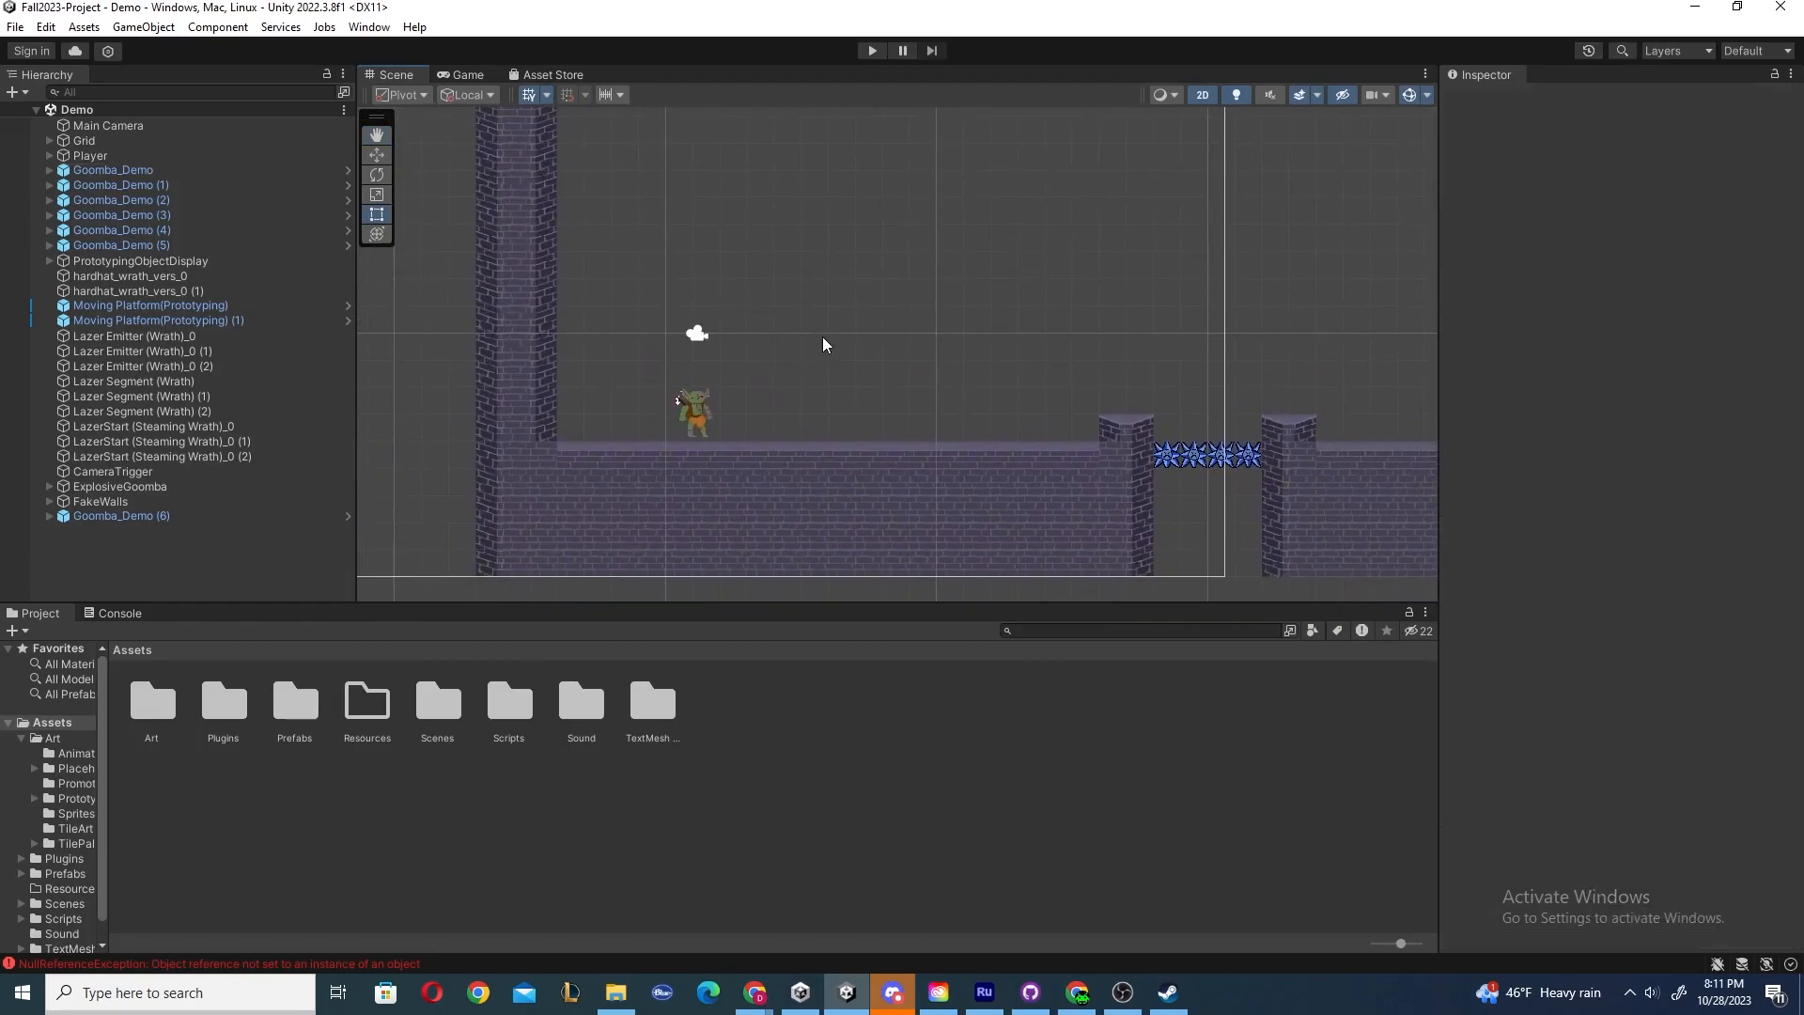
Switch between the Game and Scene views while zooming and panning around the level.
click(468, 75)
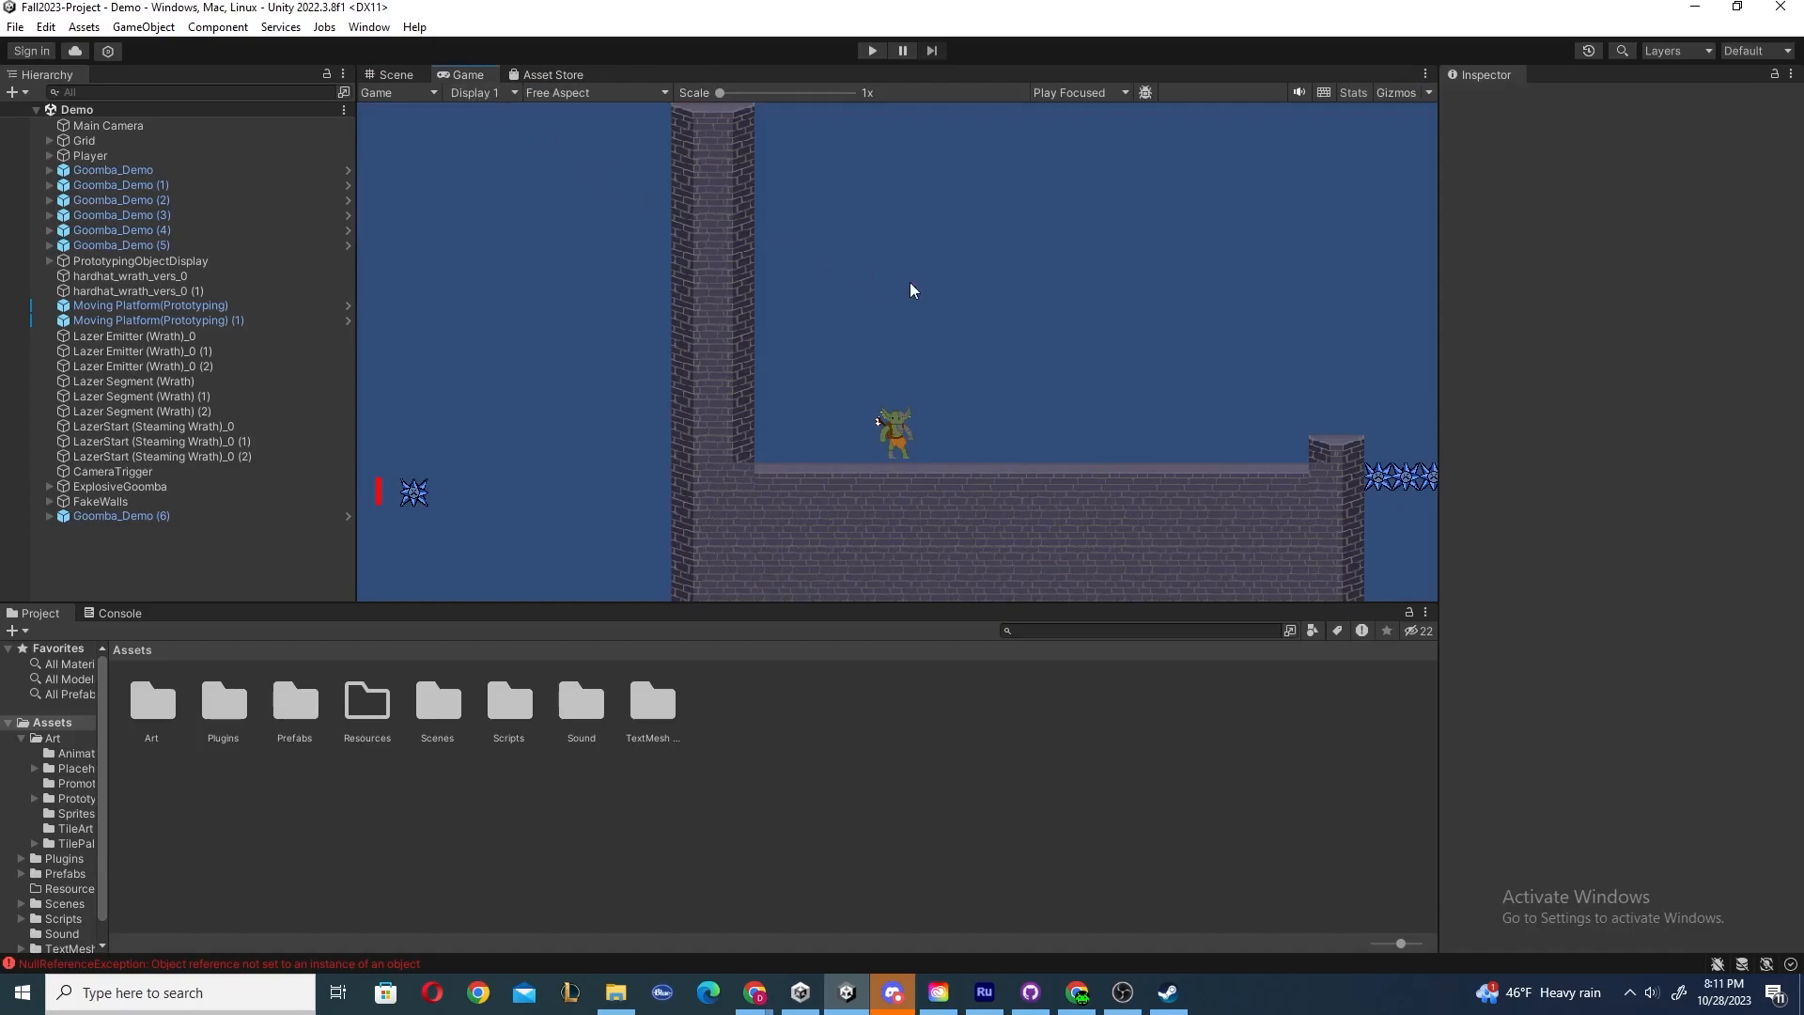
click(395, 76)
scroll(1045, 421, down, 4)
middle_drag(1071, 435, 1216, 409)
middle_drag(1115, 368, 988, 419)
scroll(641, 358, up, 2)
scroll(989, 419, up, 1)
middle_drag(775, 382, 904, 359)
click(463, 77)
click(394, 75)
Select the Main Camera and frame it in the Scene view.
scroll(966, 416, up, 1)
middle_drag(944, 460, 895, 432)
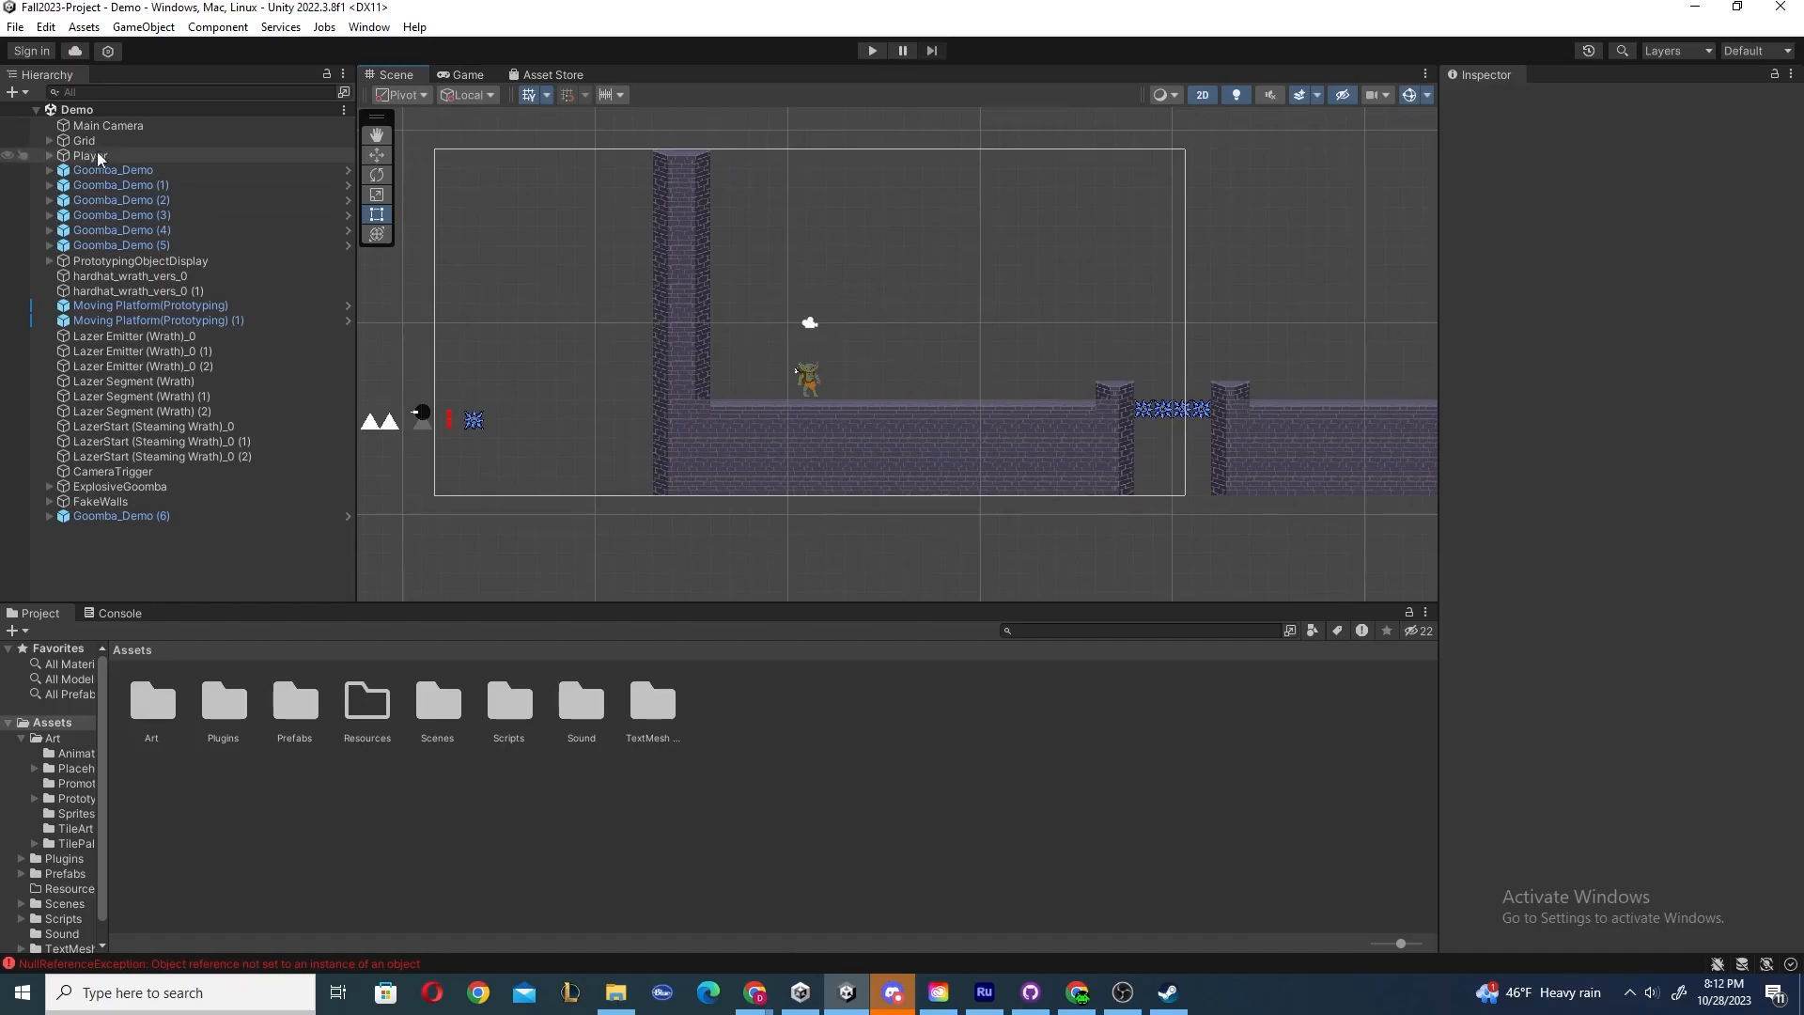
click(105, 125)
key(f)
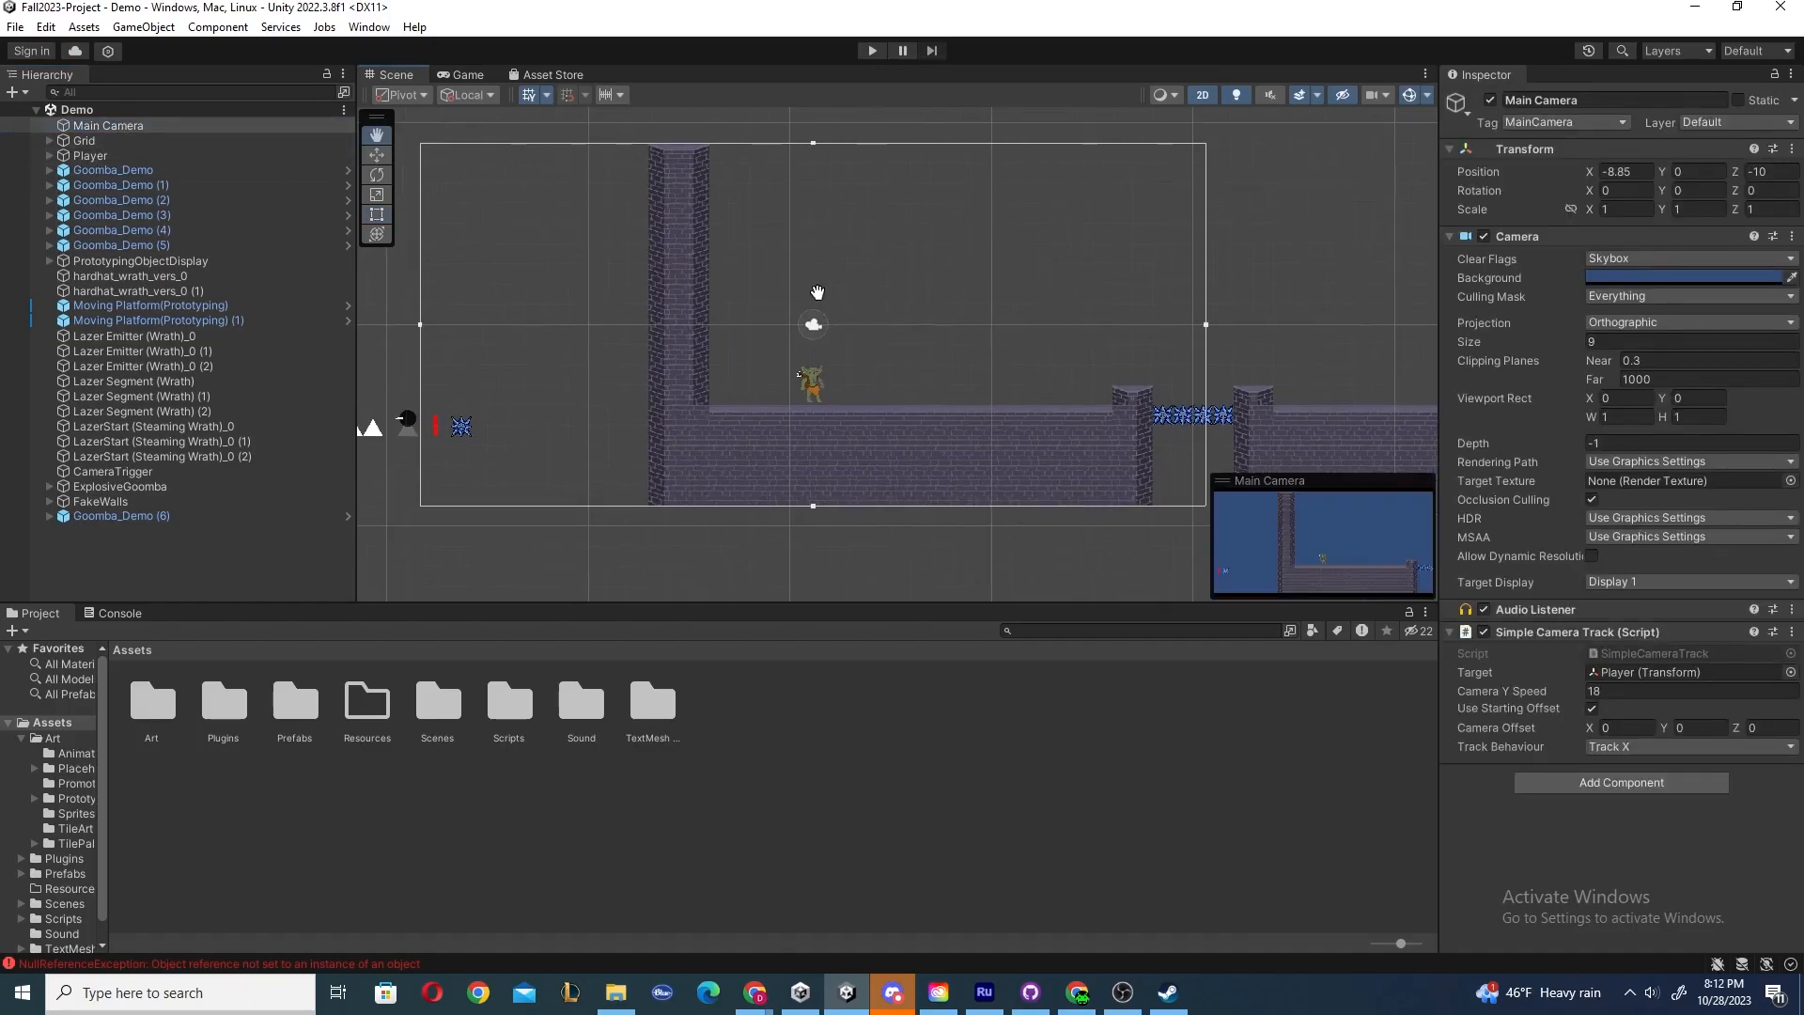
Select the Main Camera through its Scene view icon, then deselect it.
click(1288, 326)
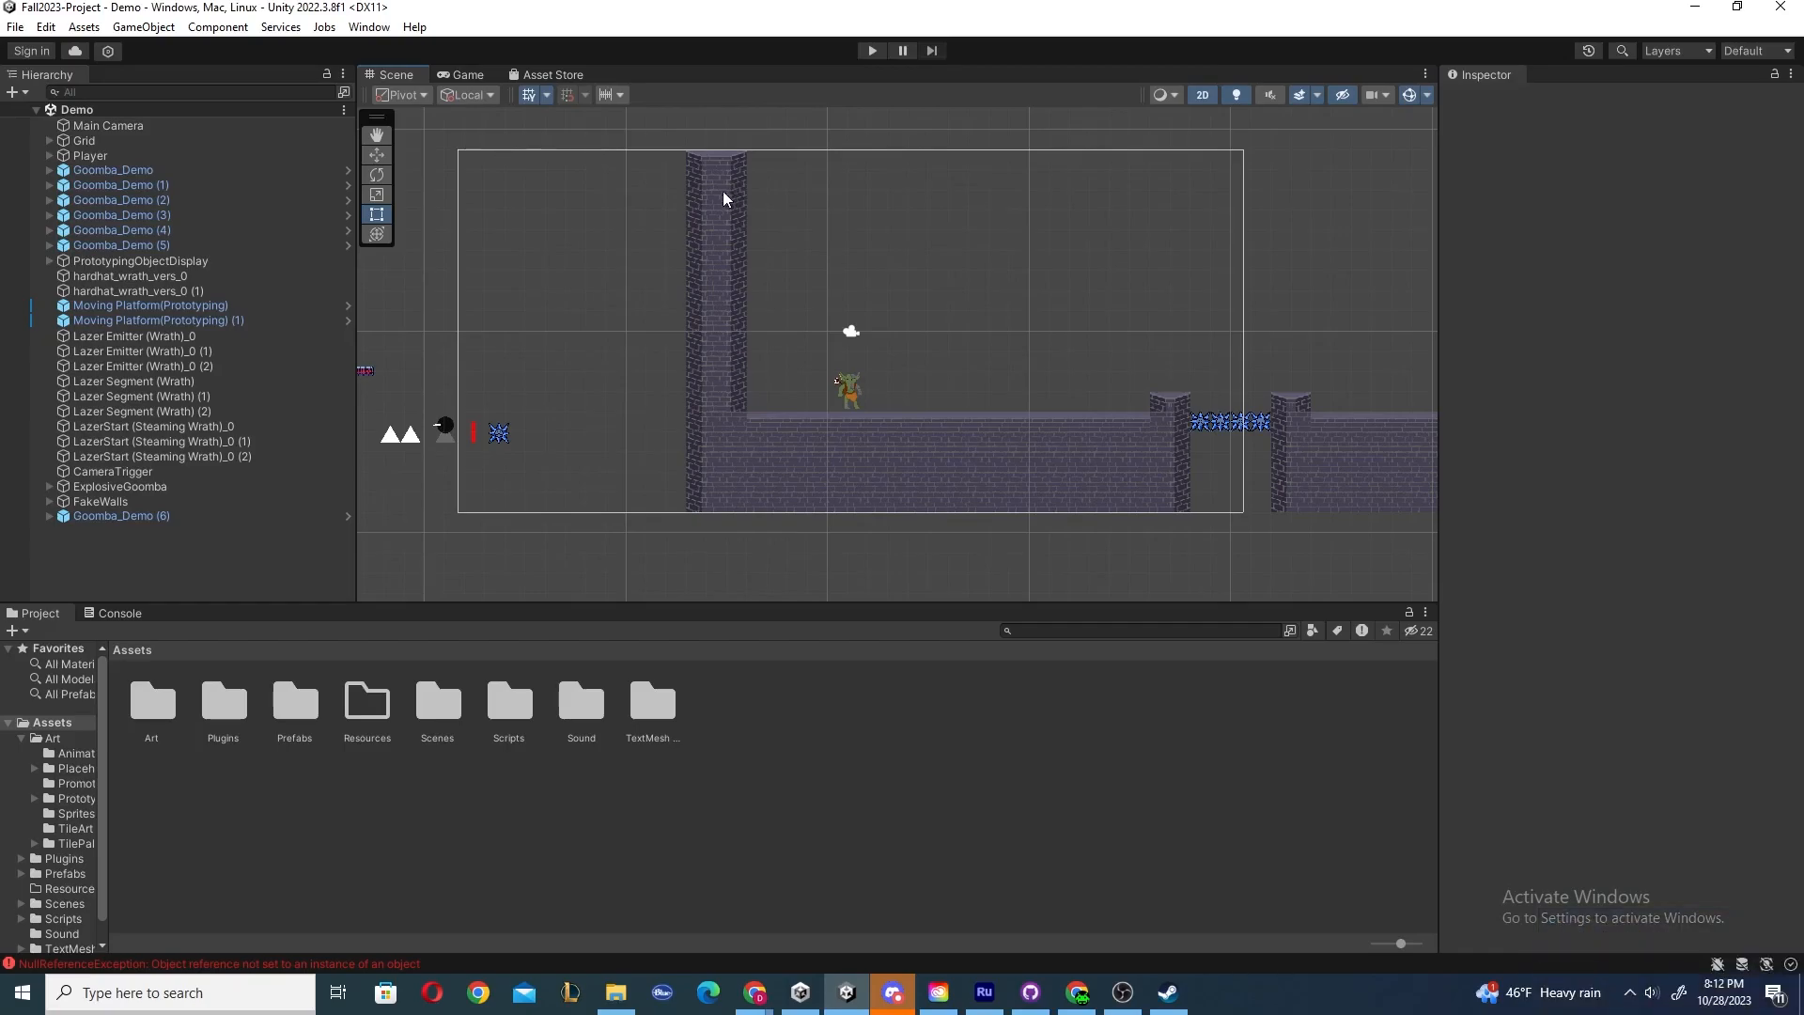
click(850, 331)
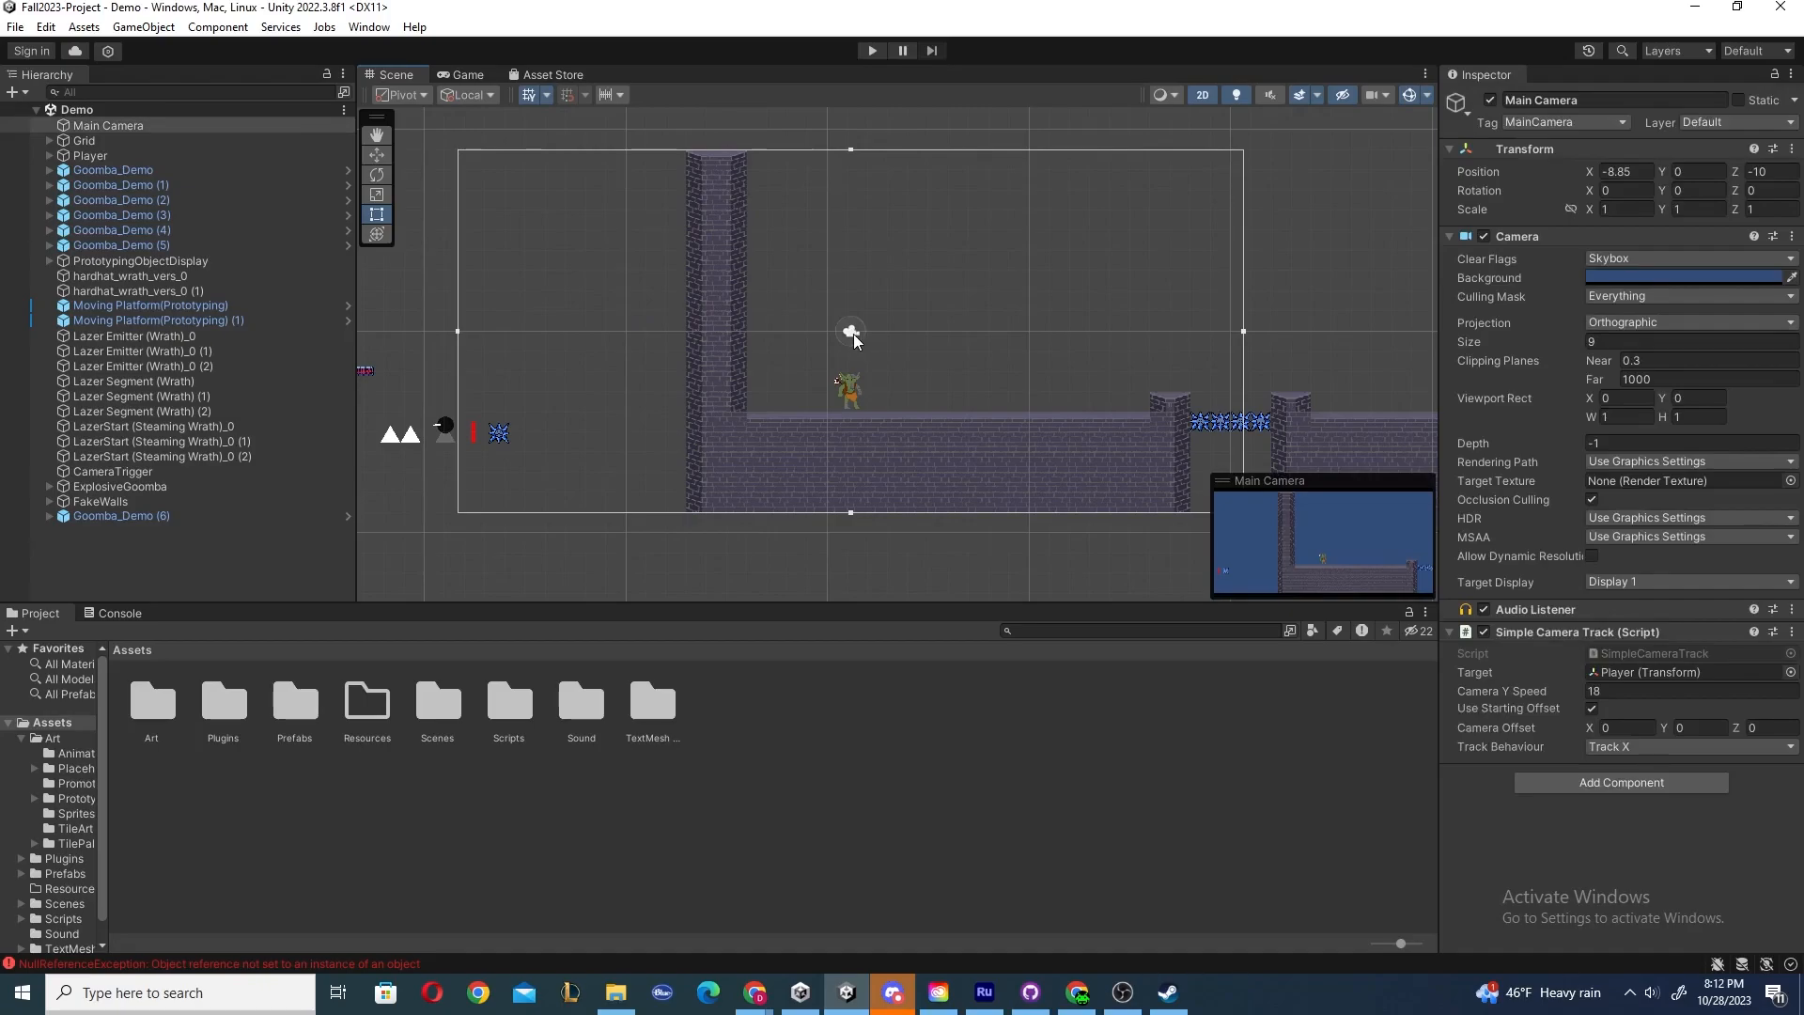
click(618, 193)
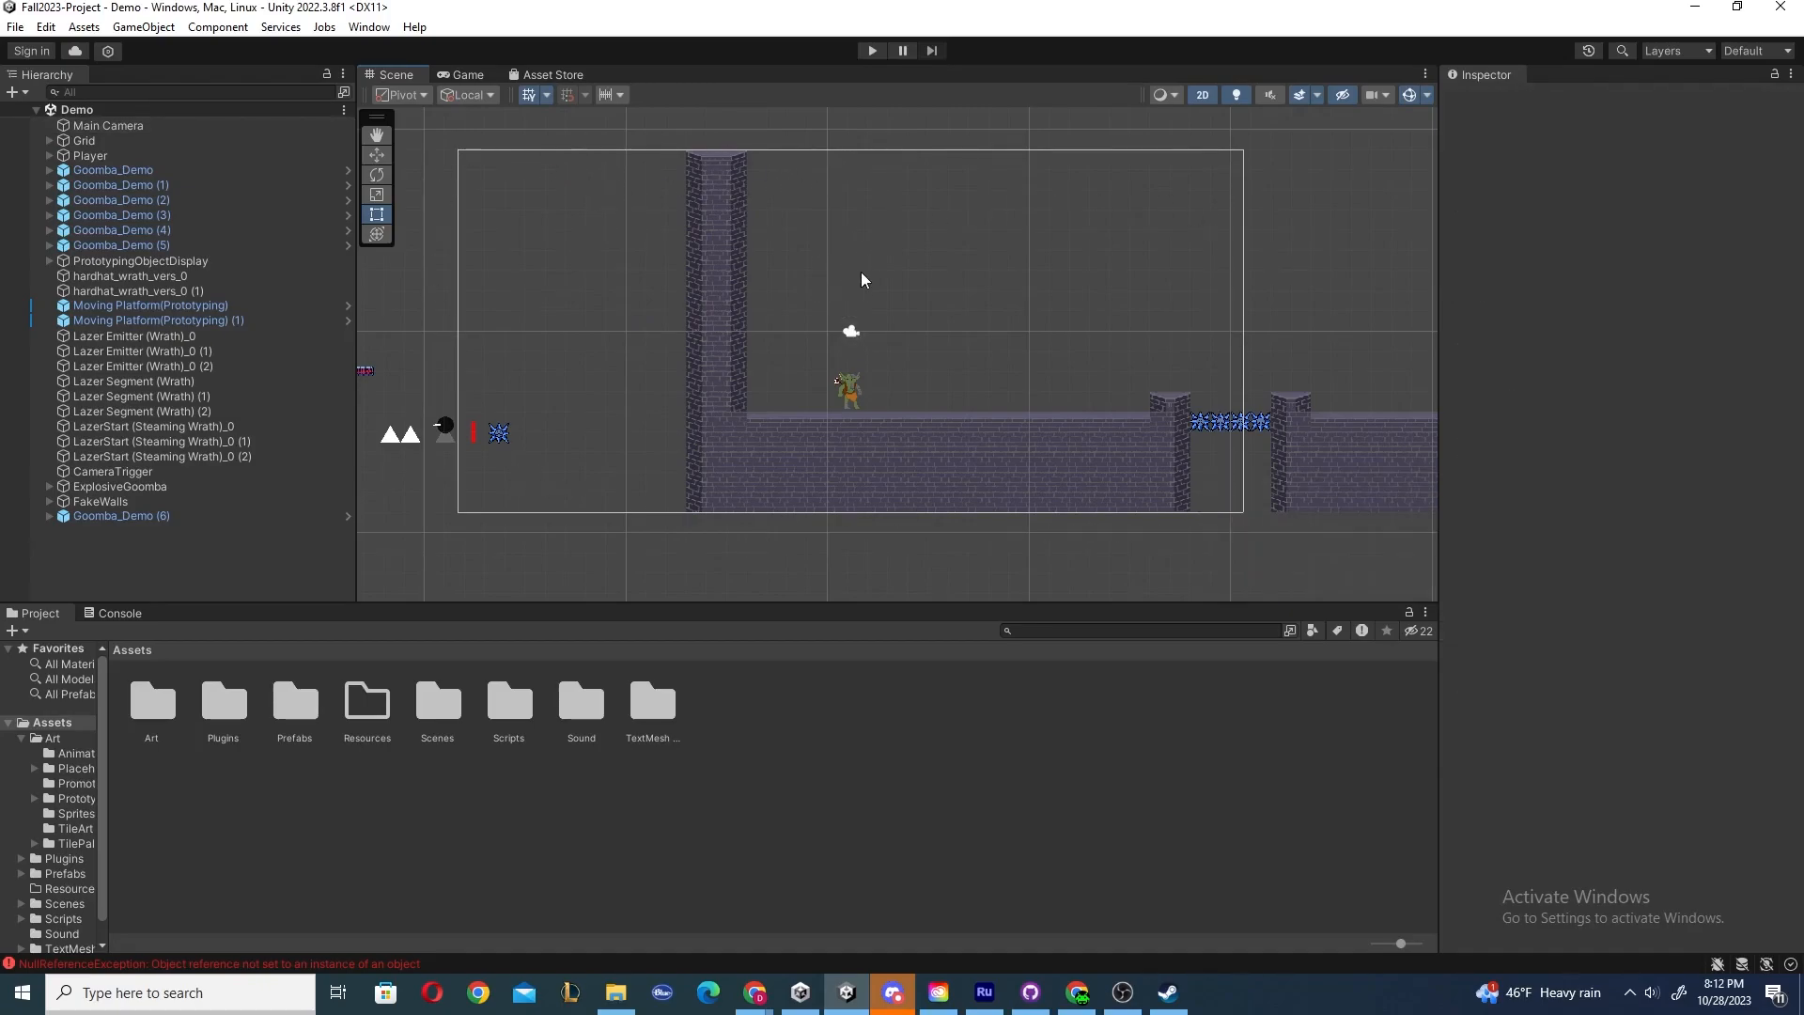
middle_drag(941, 324, 891, 320)
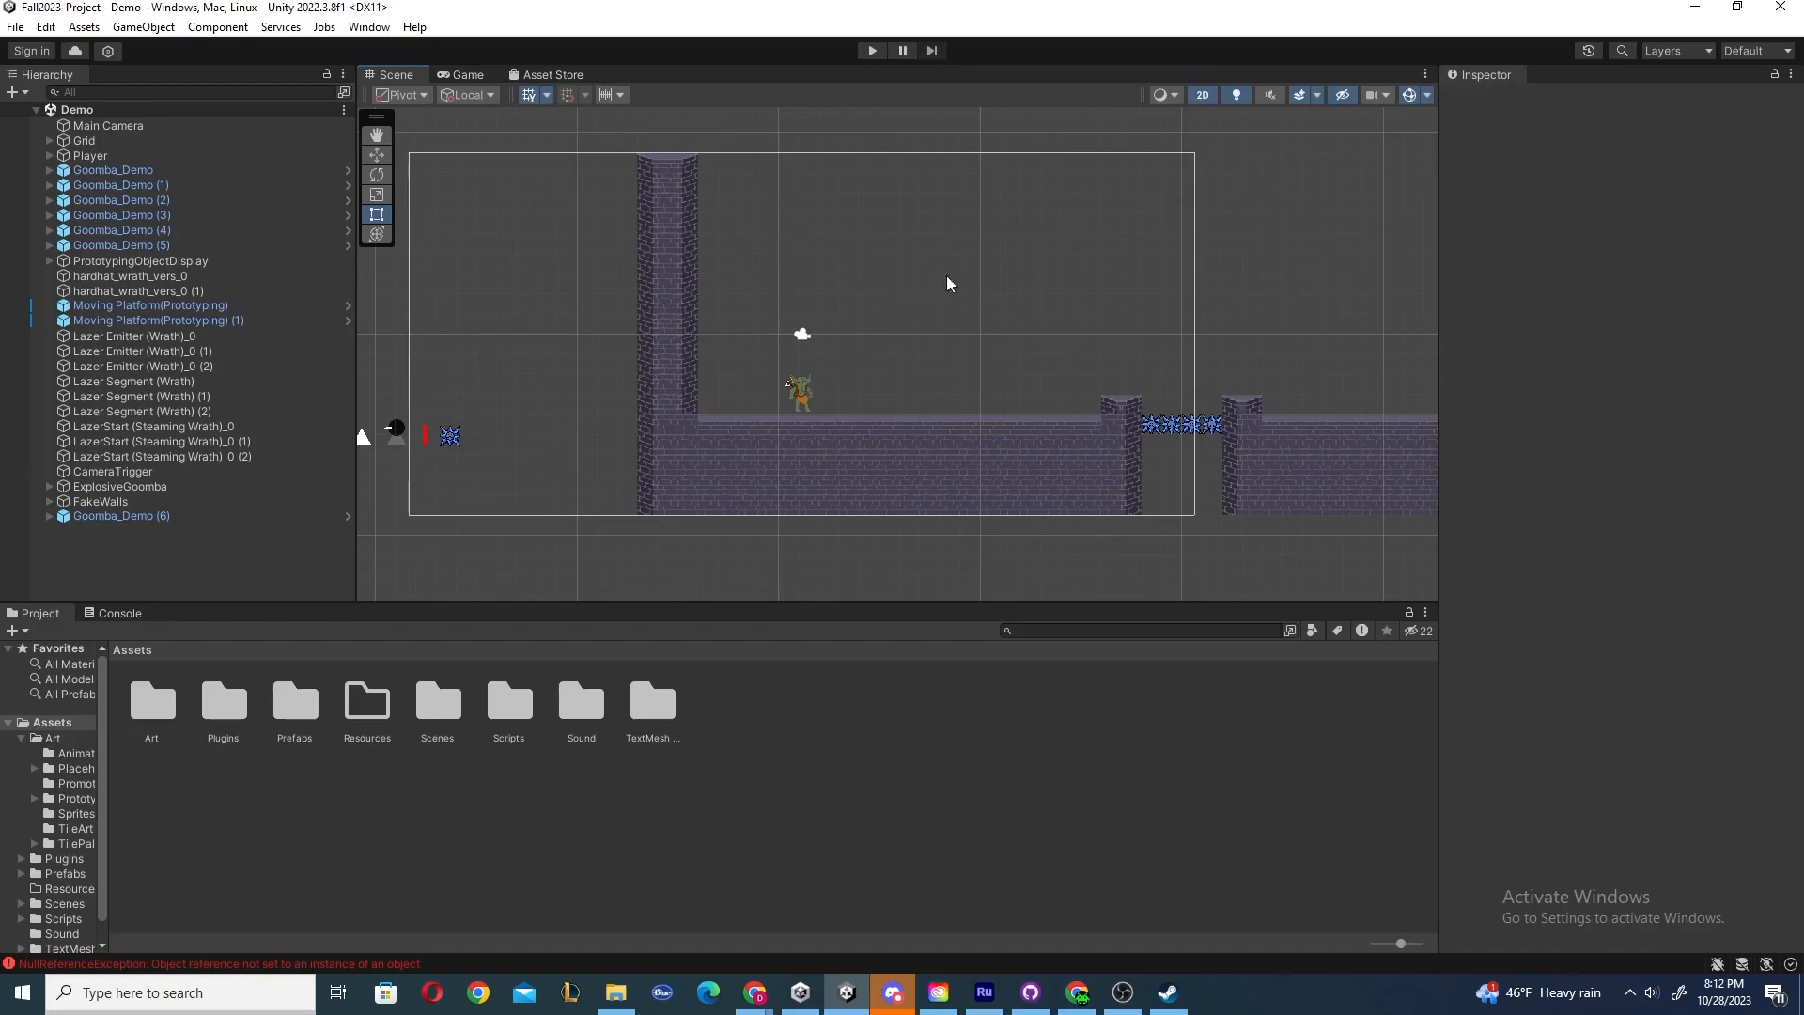
Toggle the Scene view gizmos off and on, then hide and reshow the Camera gizmo in the gizmos list.
click(1410, 95)
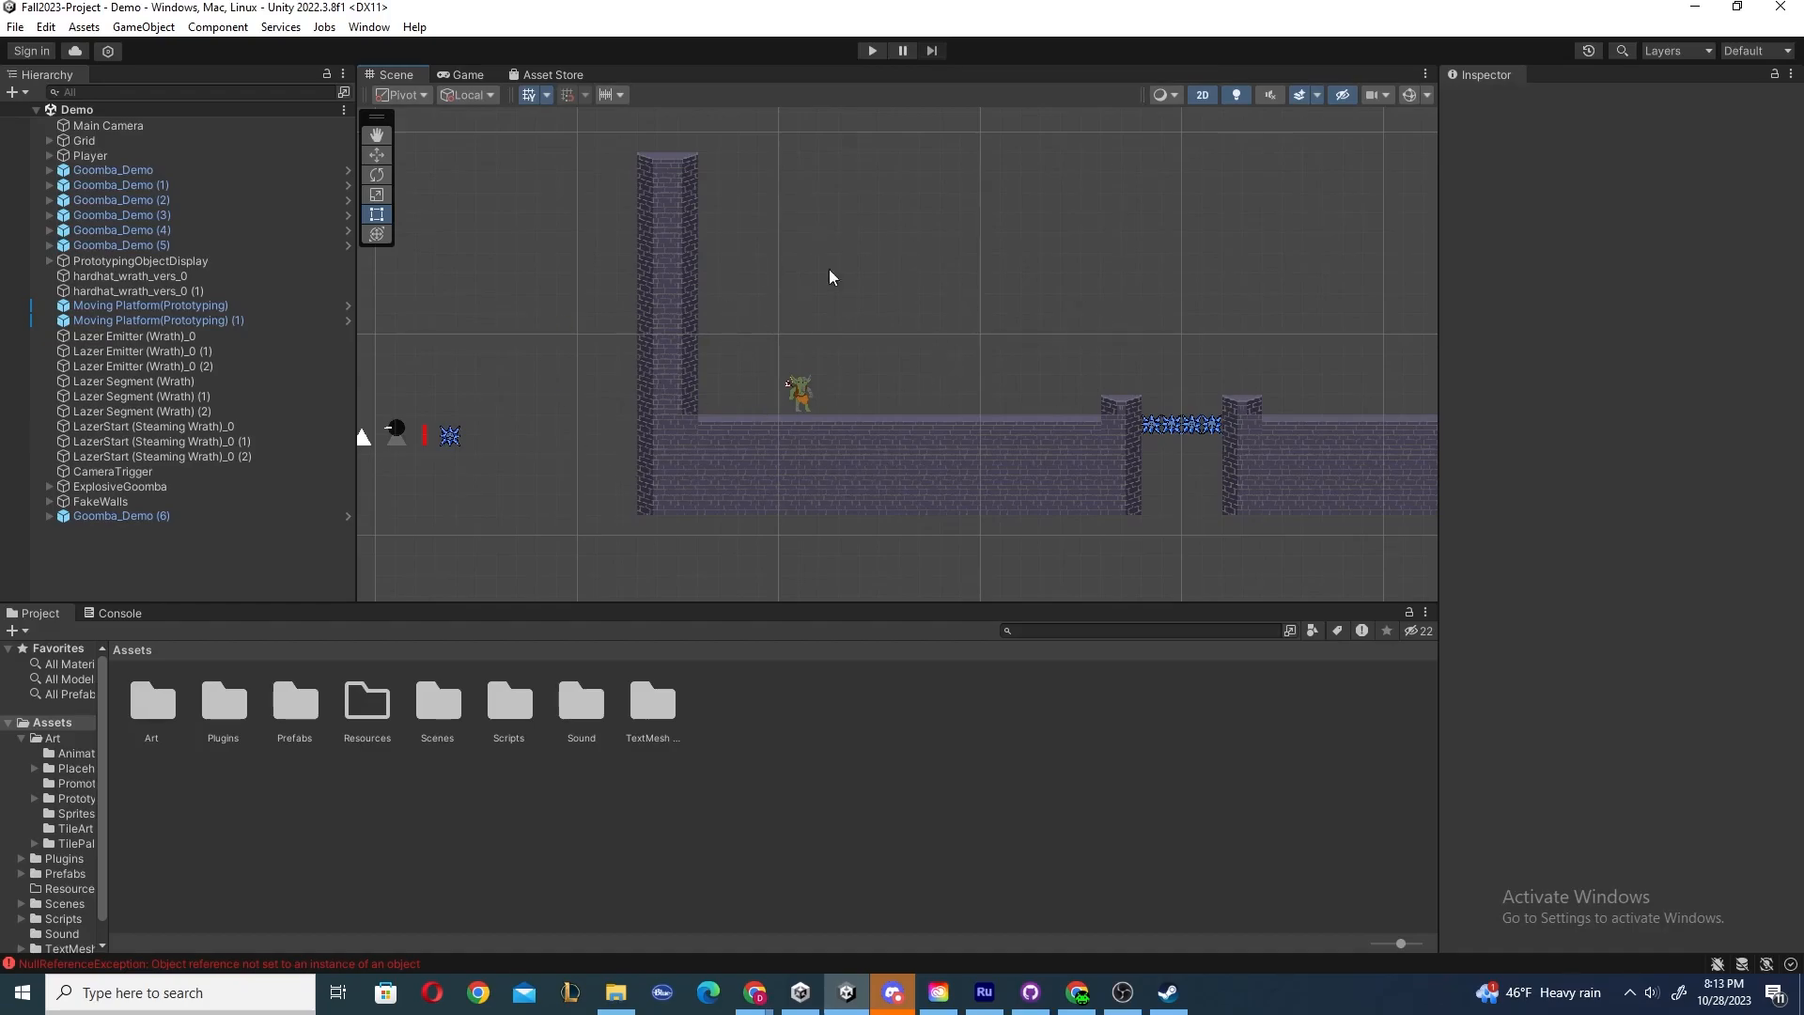
click(1404, 98)
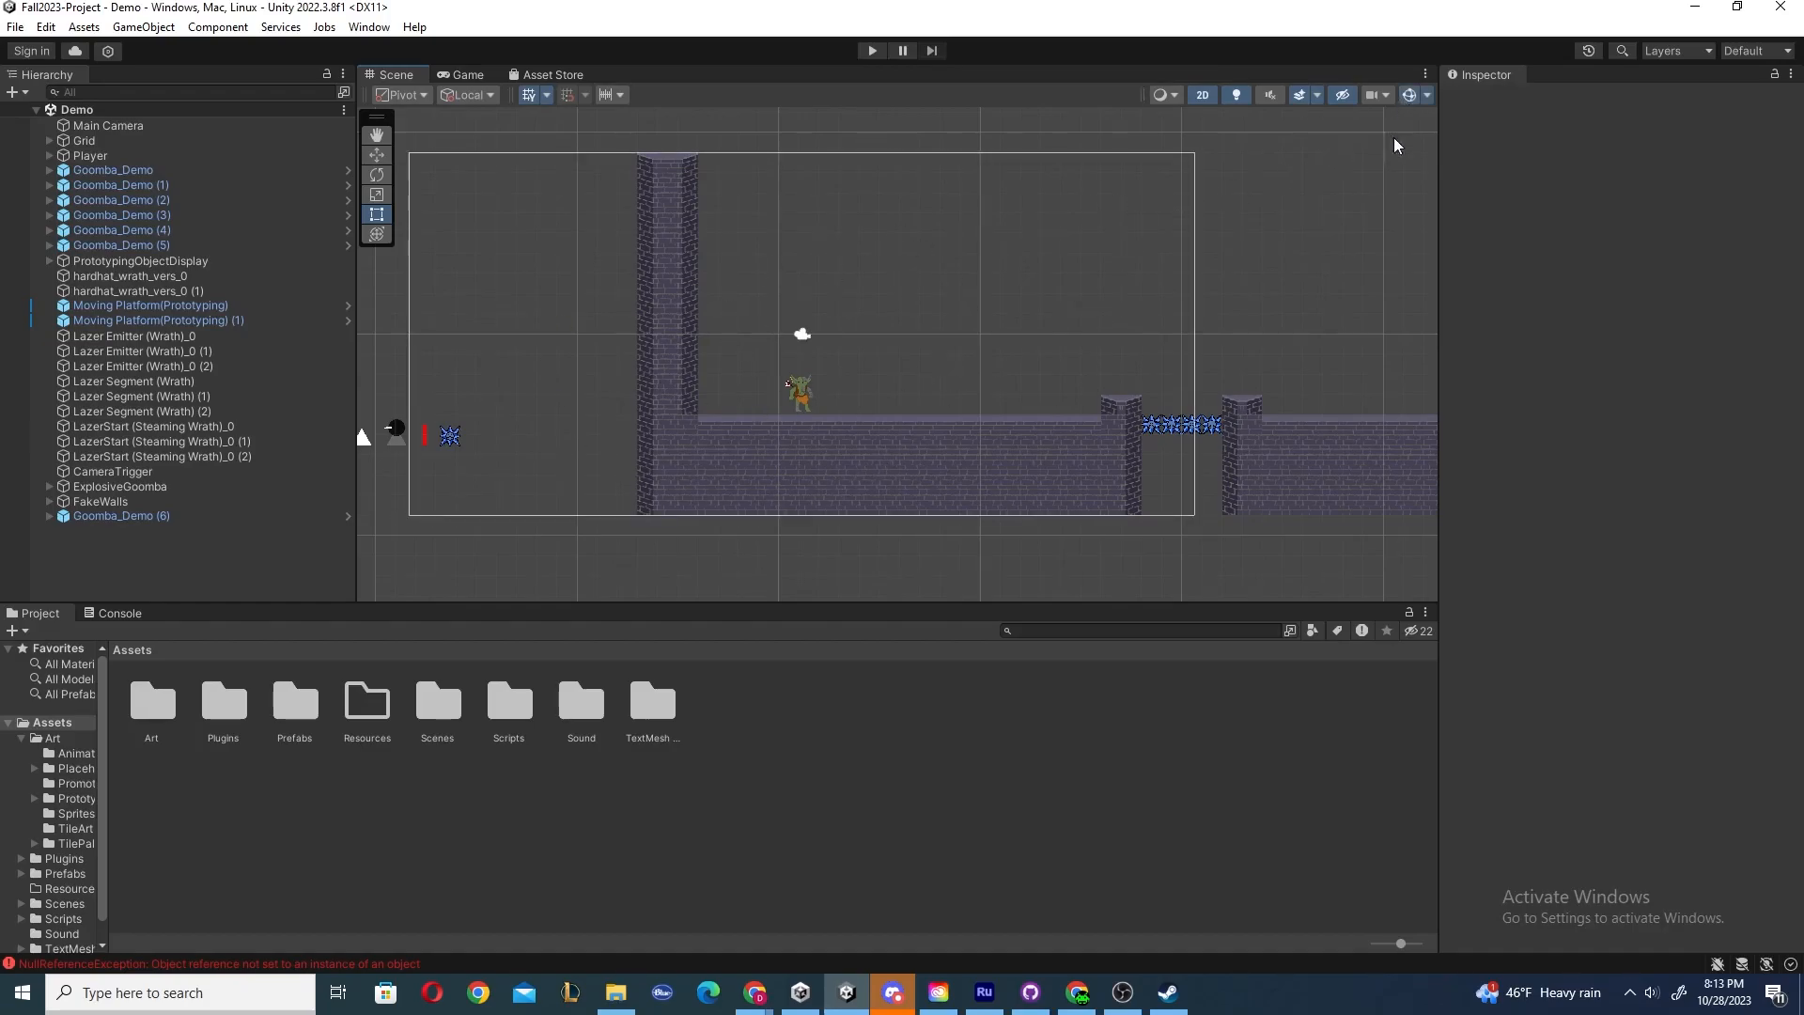
click(1427, 96)
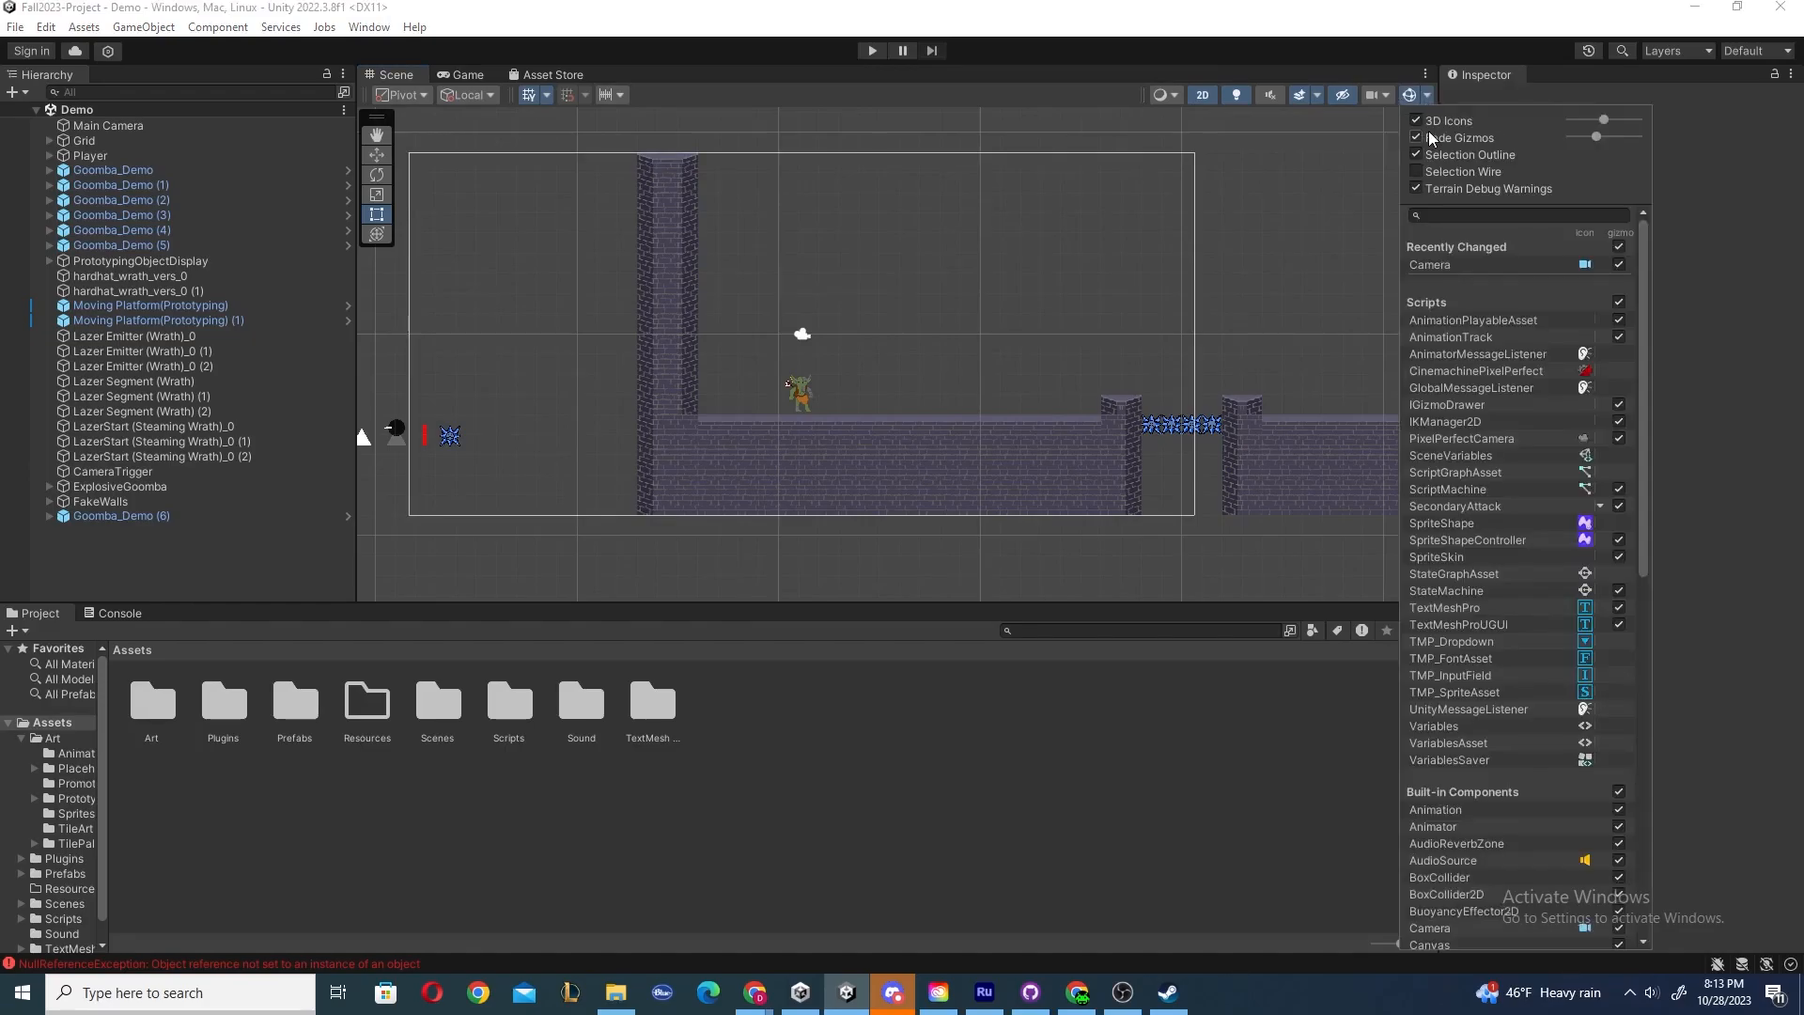
scroll(1456, 390, down, 3)
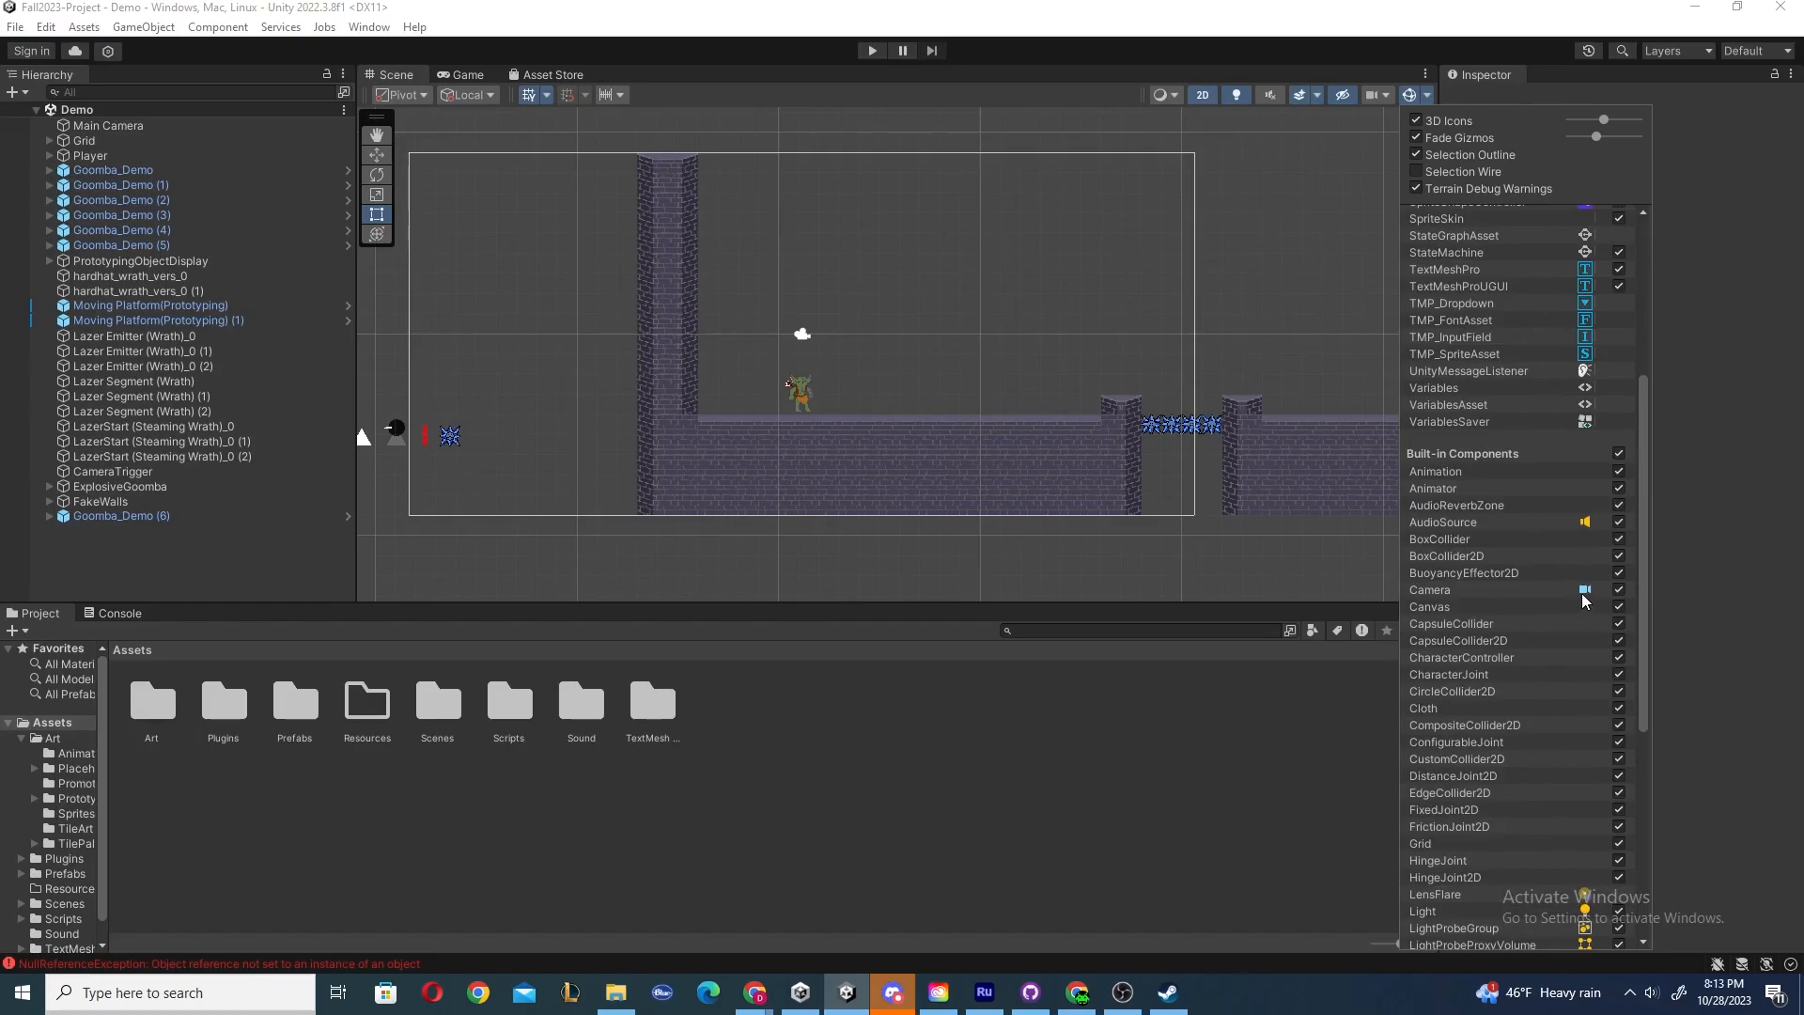
click(1586, 591)
click(1586, 591)
click(1617, 590)
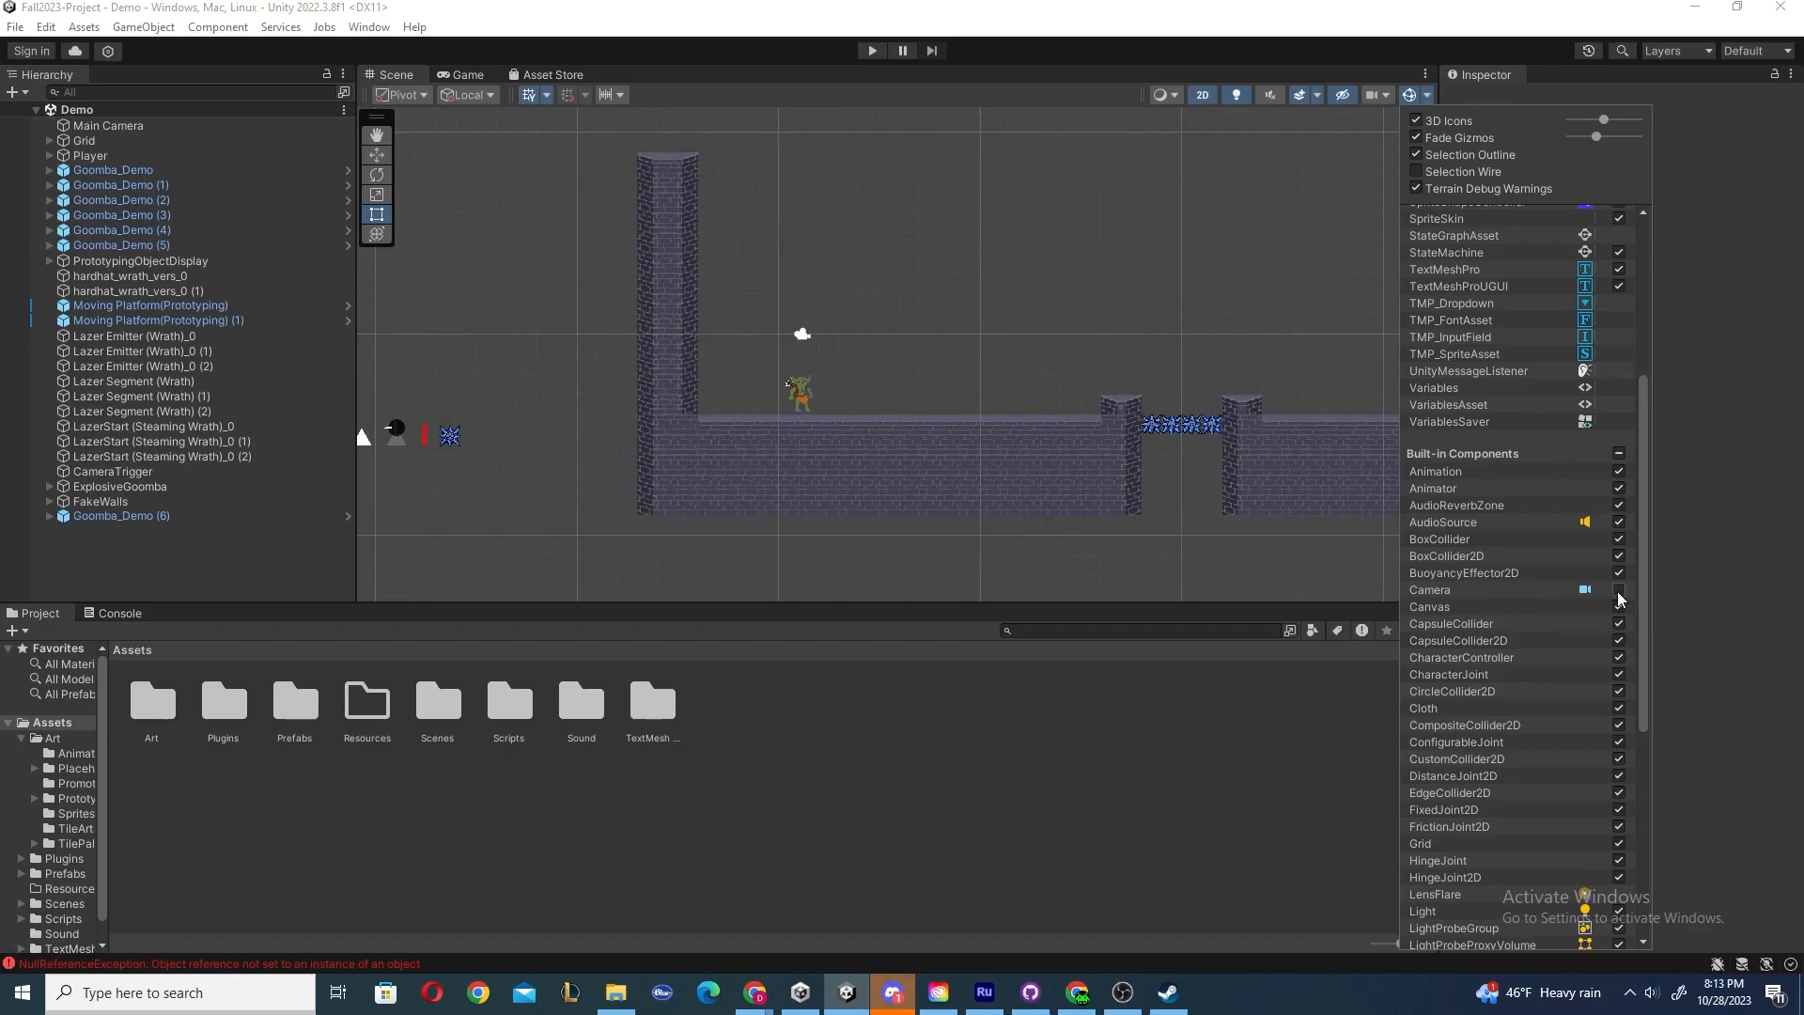
click(1618, 591)
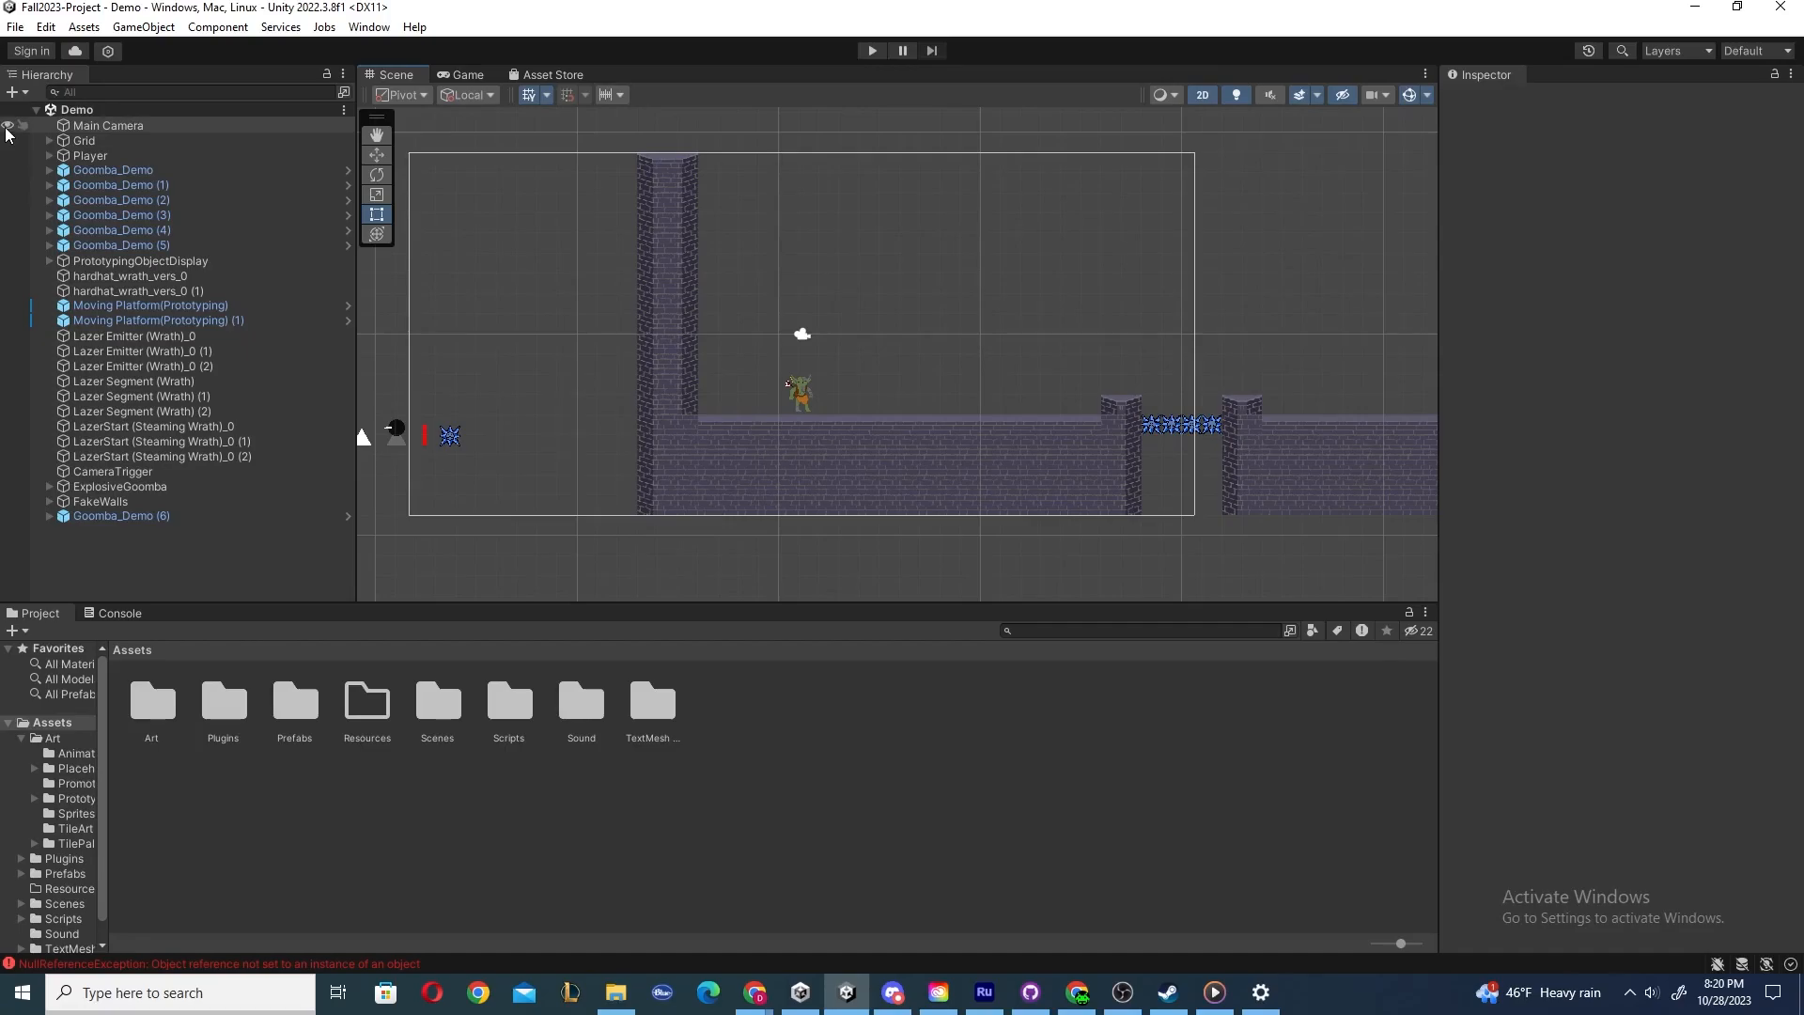
Hide the Main Camera and Grid in the Scene view, compare with the Game view, then unhide both.
click(8, 126)
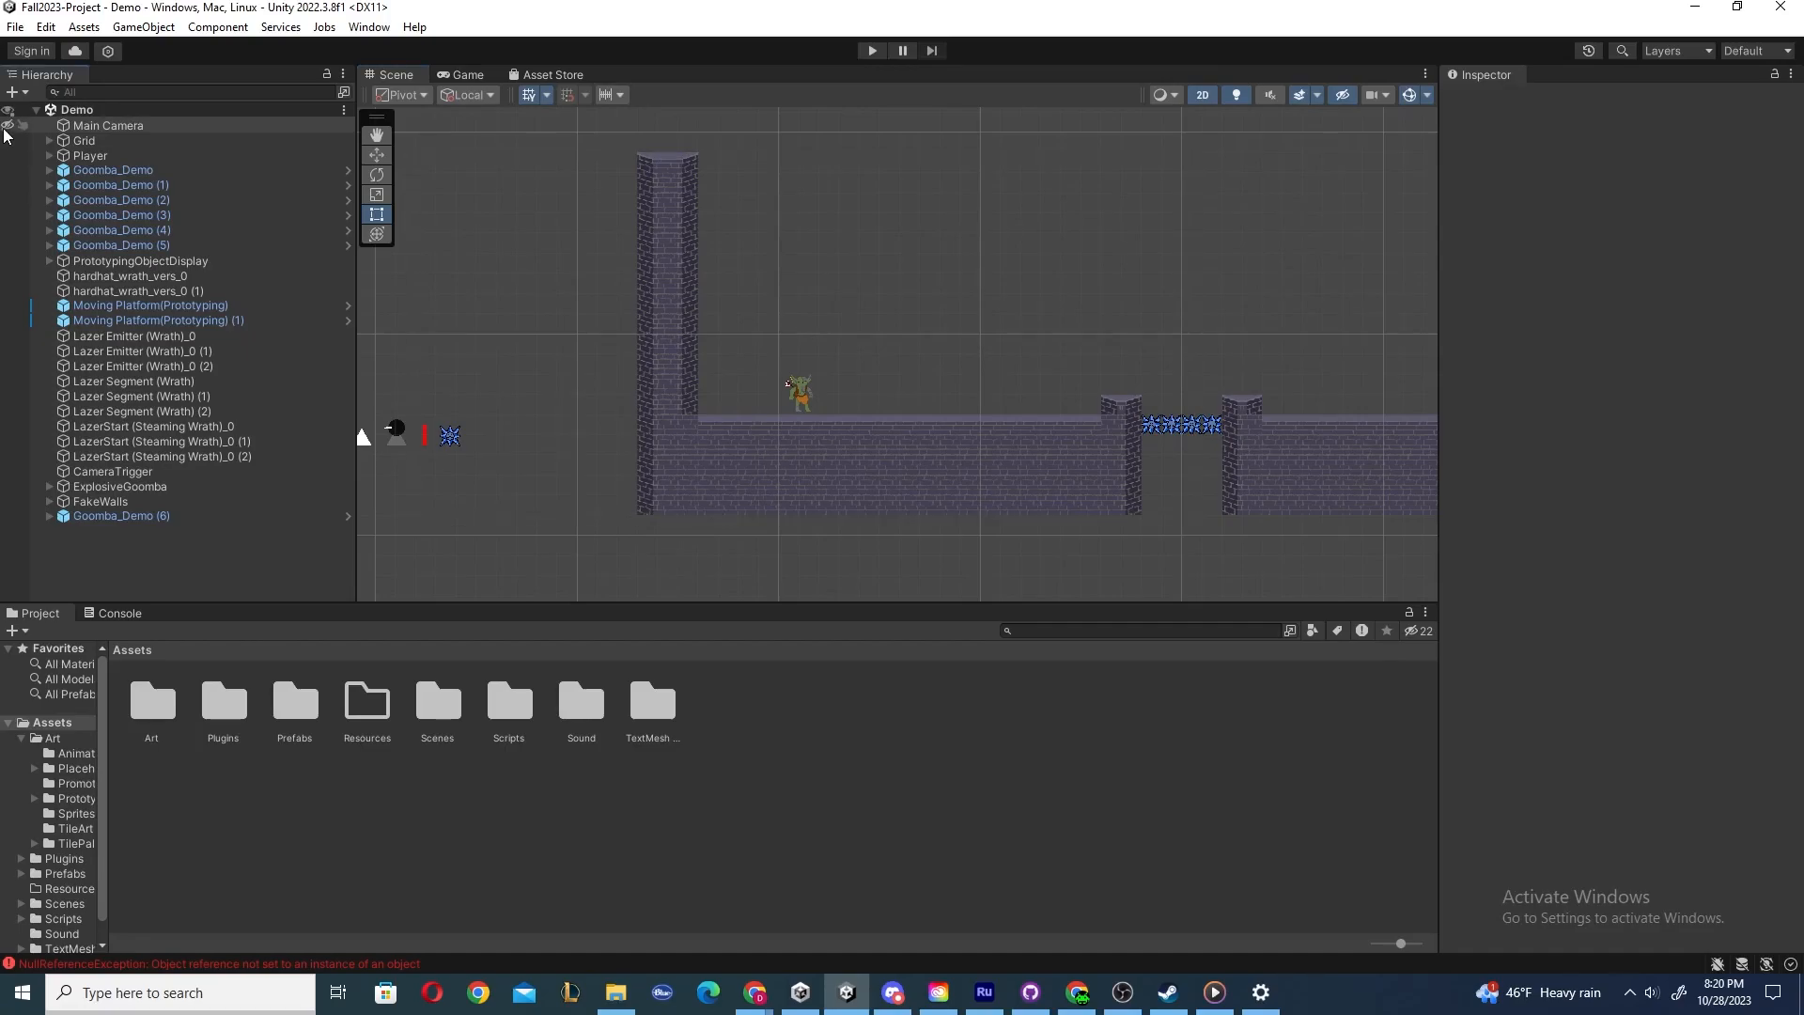
click(7, 140)
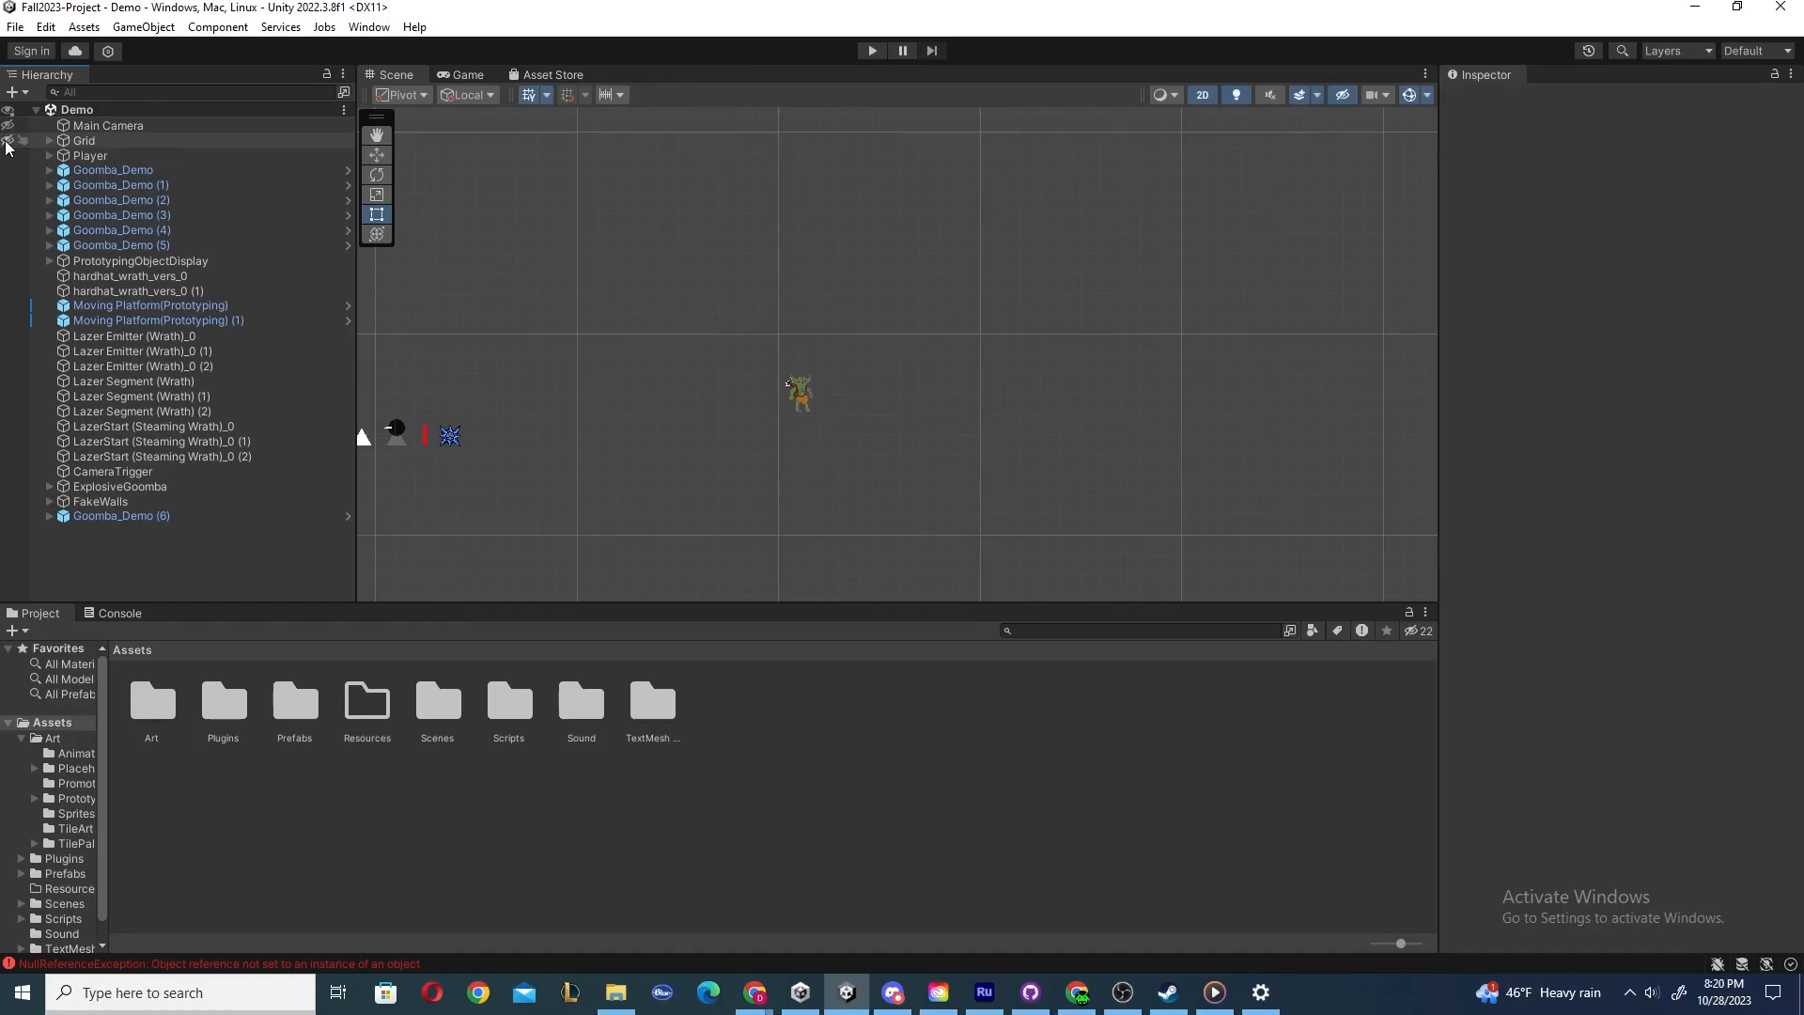
click(454, 77)
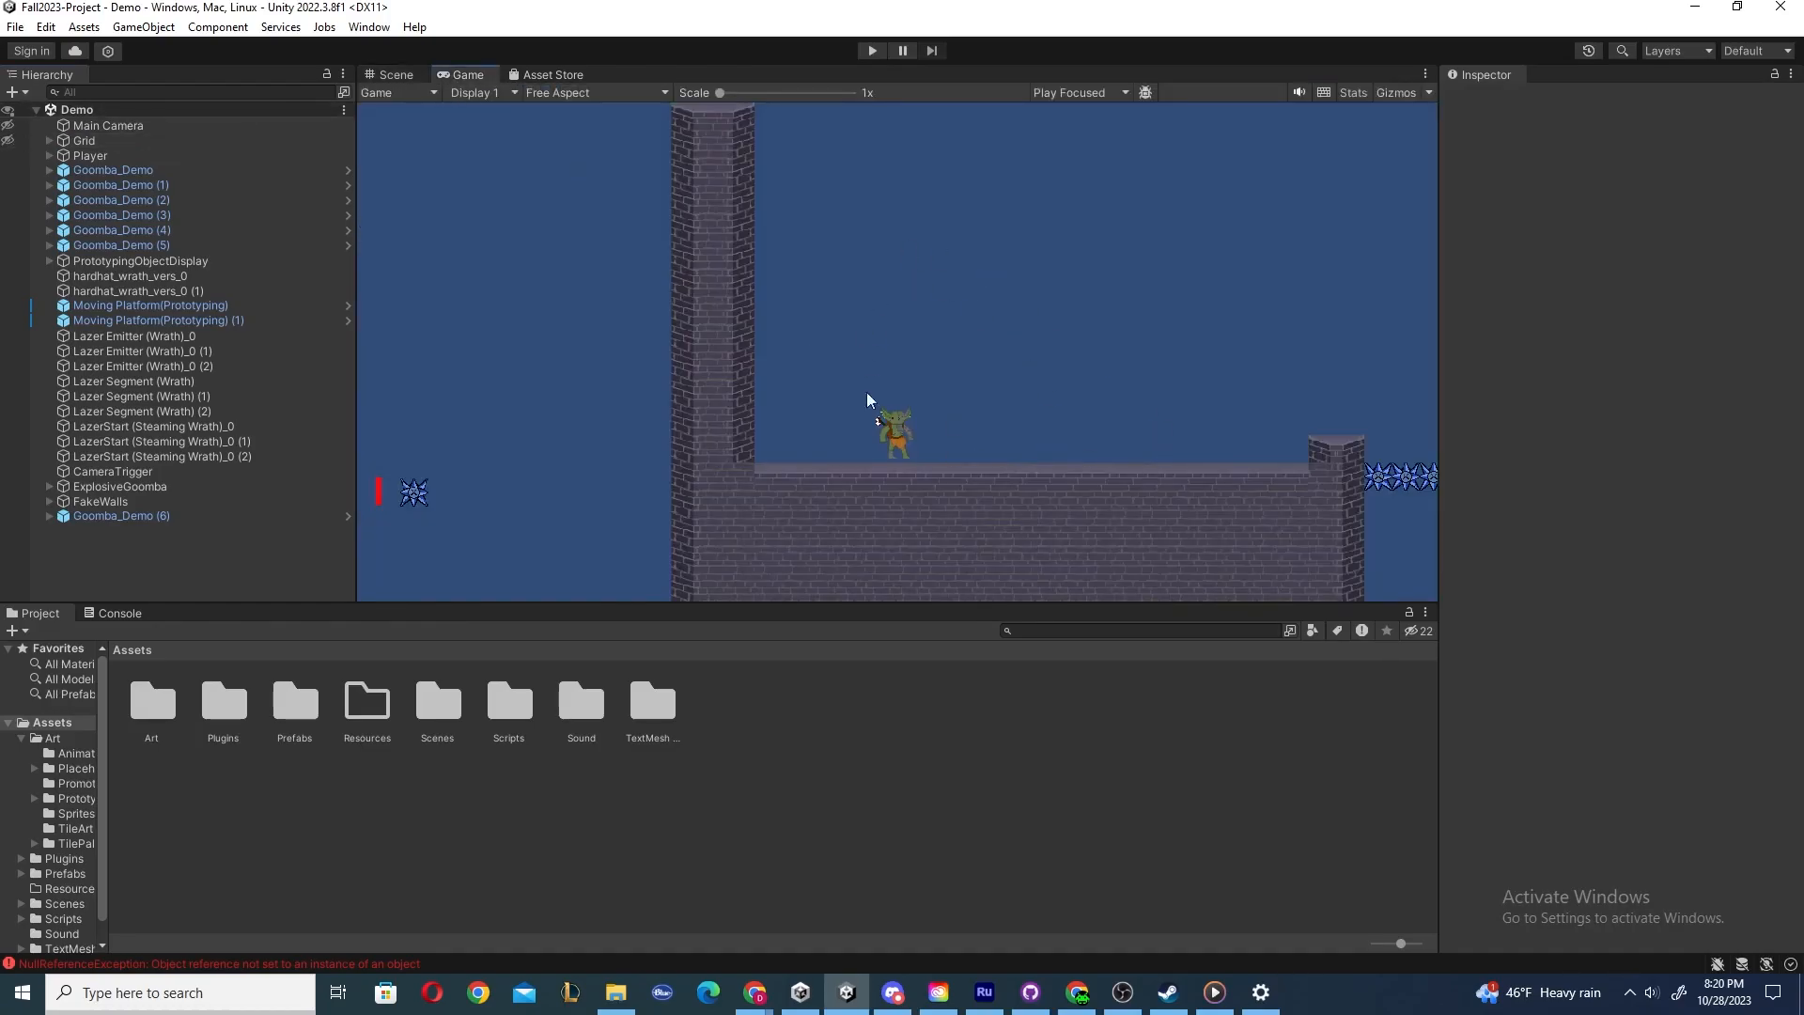
click(388, 75)
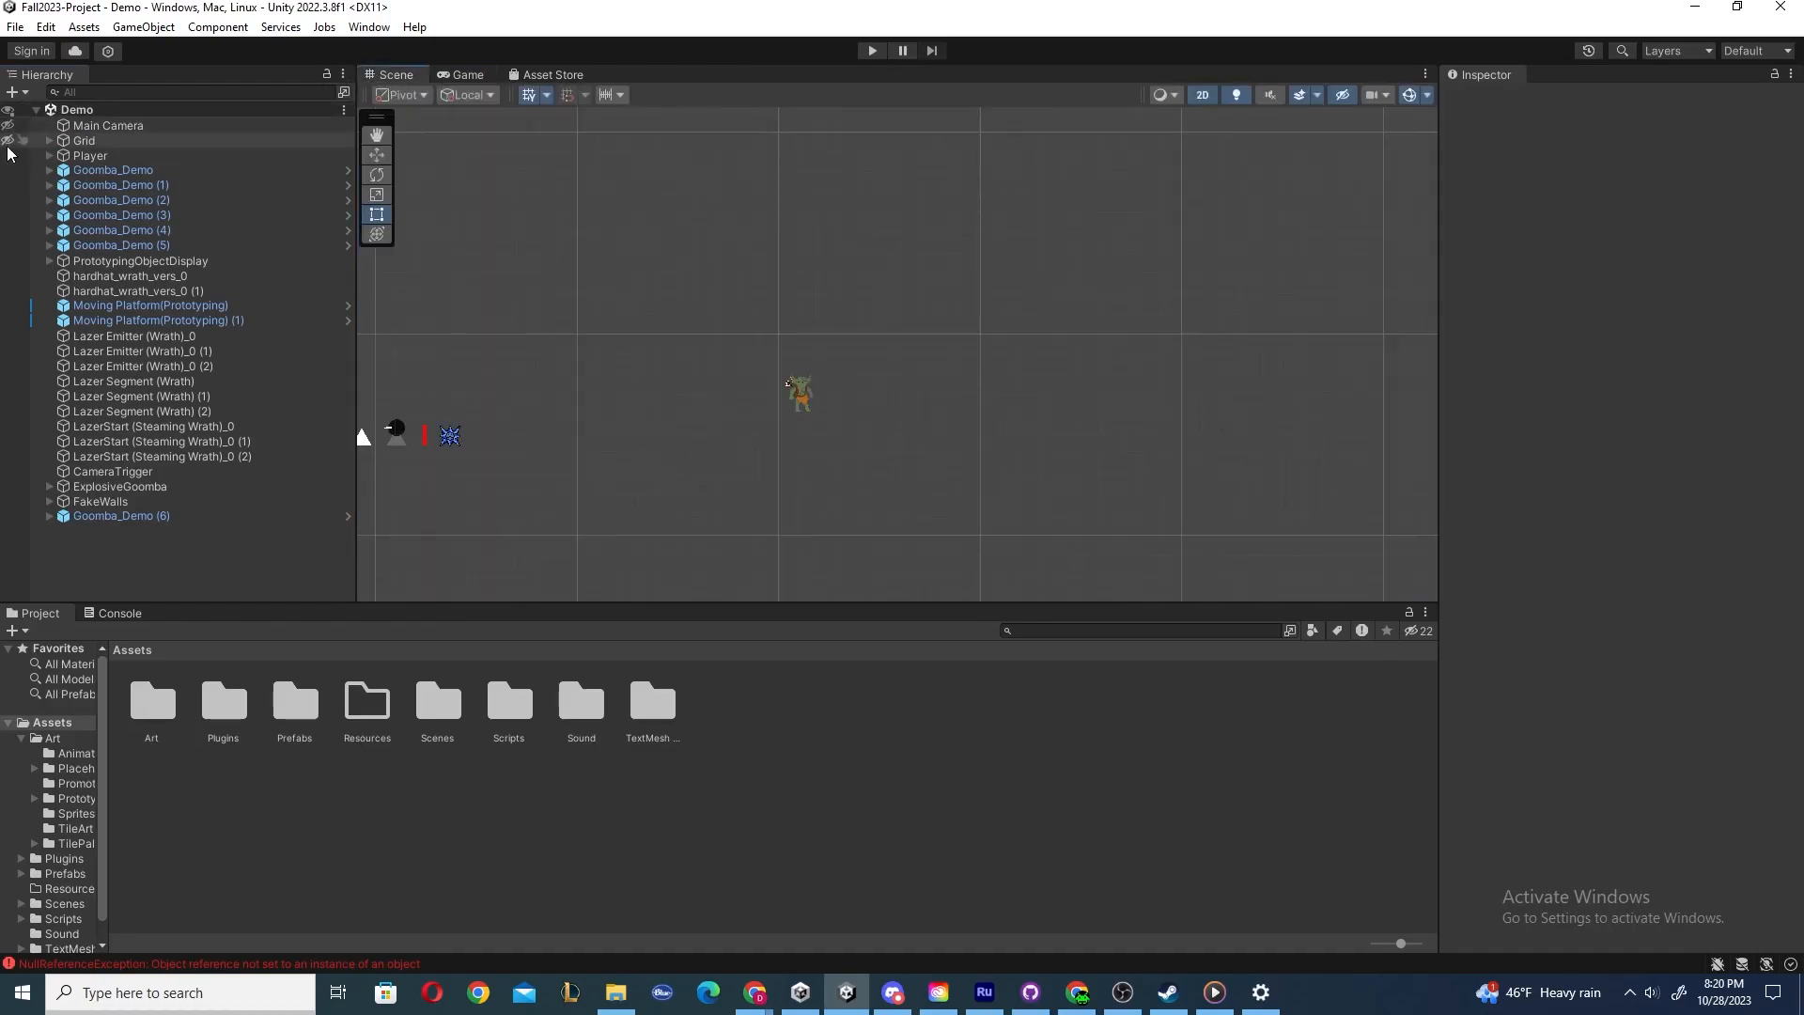
click(8, 140)
click(8, 125)
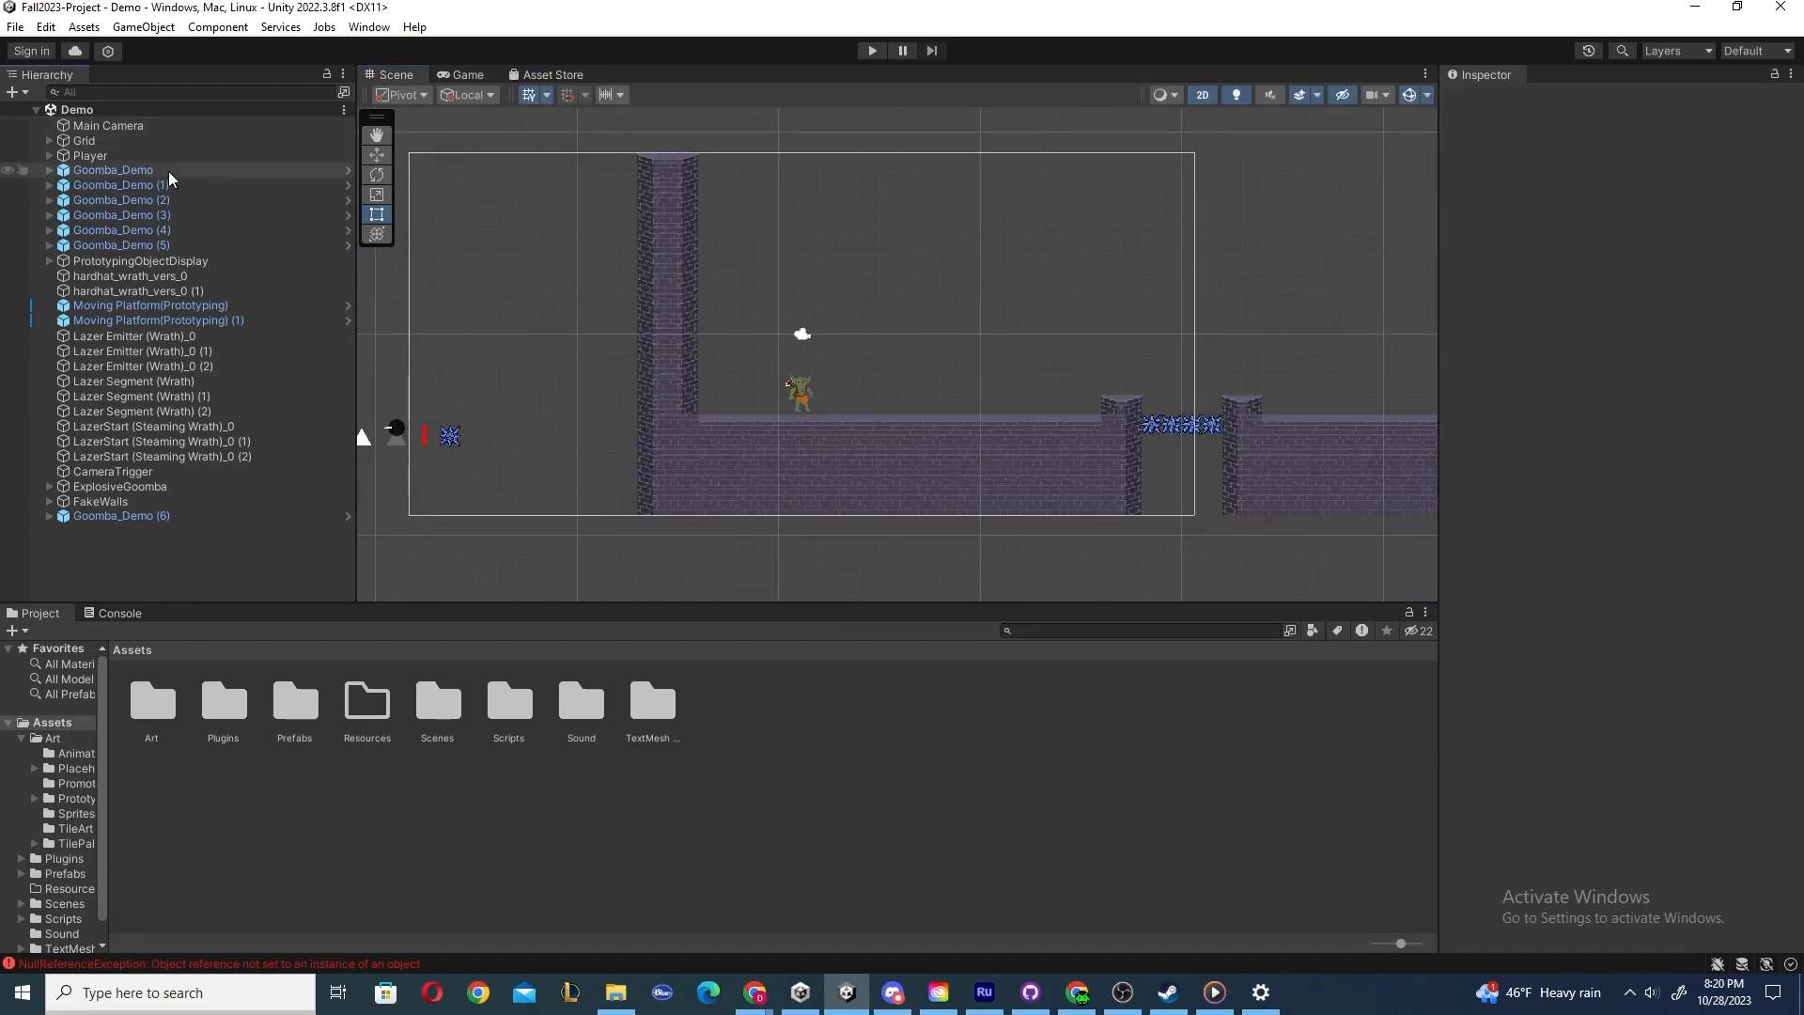
Select the Main Camera, Grid, Player, Goomba, hardhat and Lazer Emitter objects in turn to inspect their components.
click(97, 154)
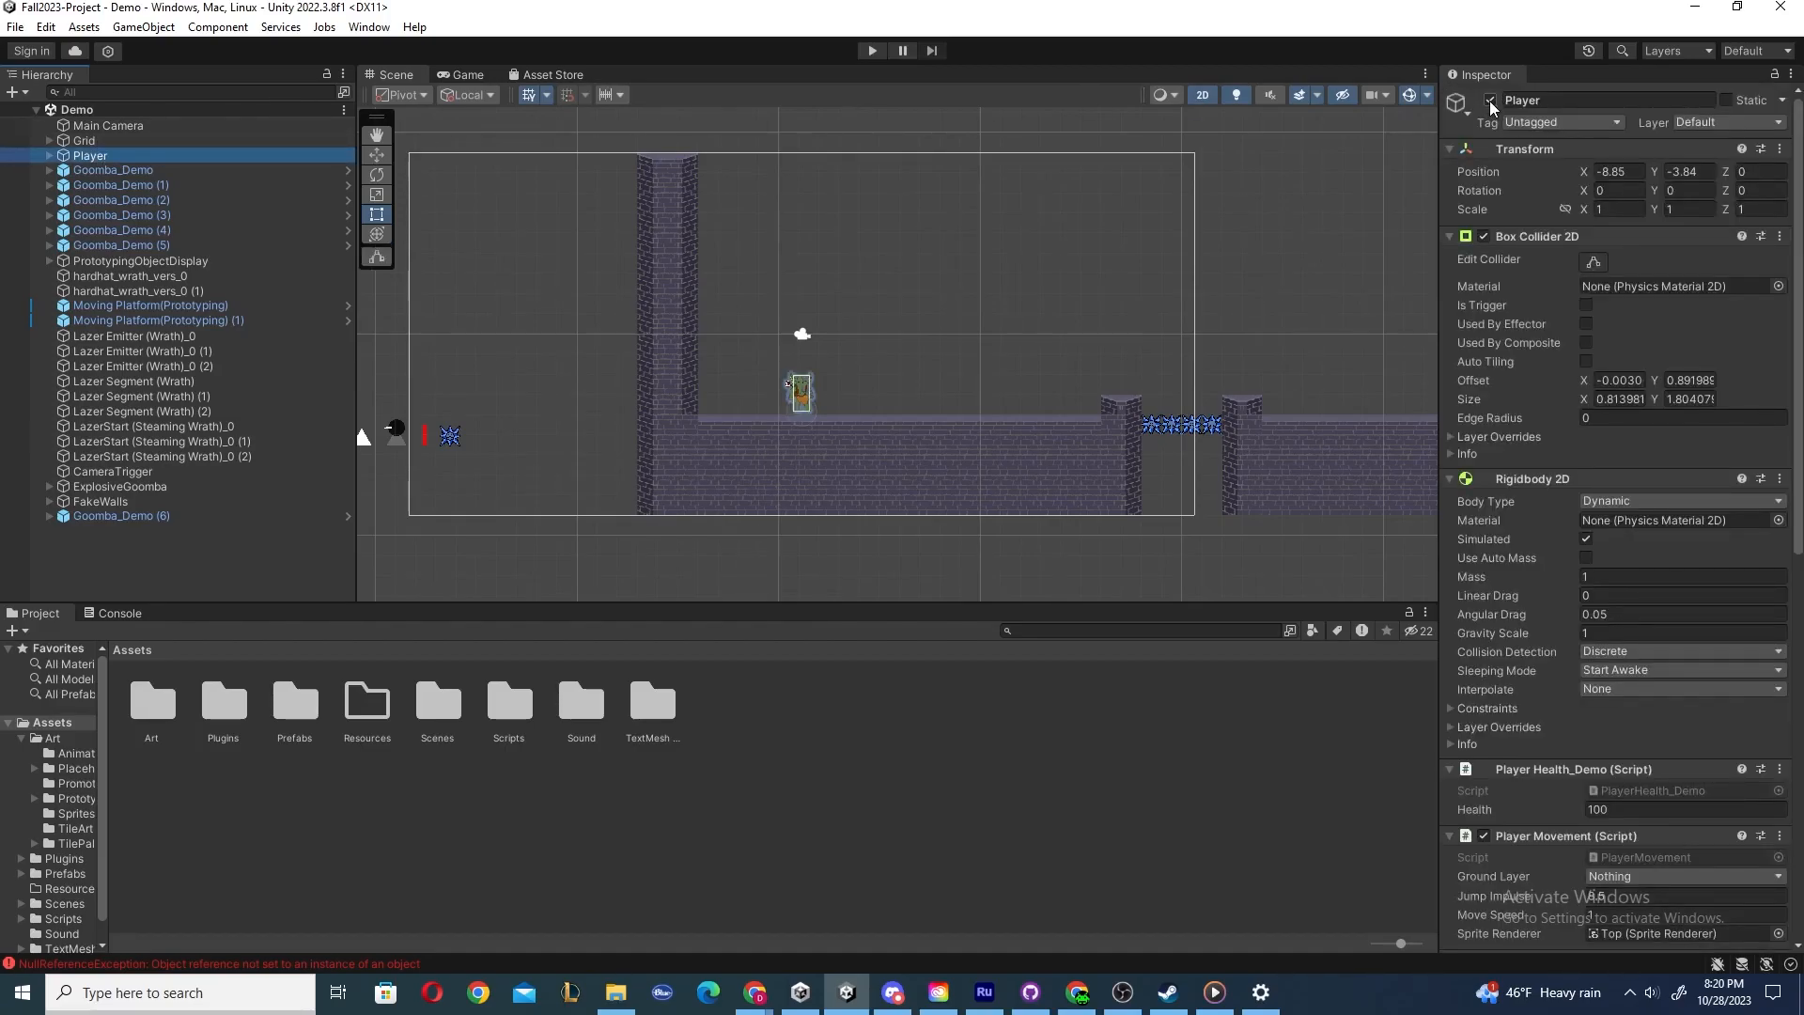
click(106, 125)
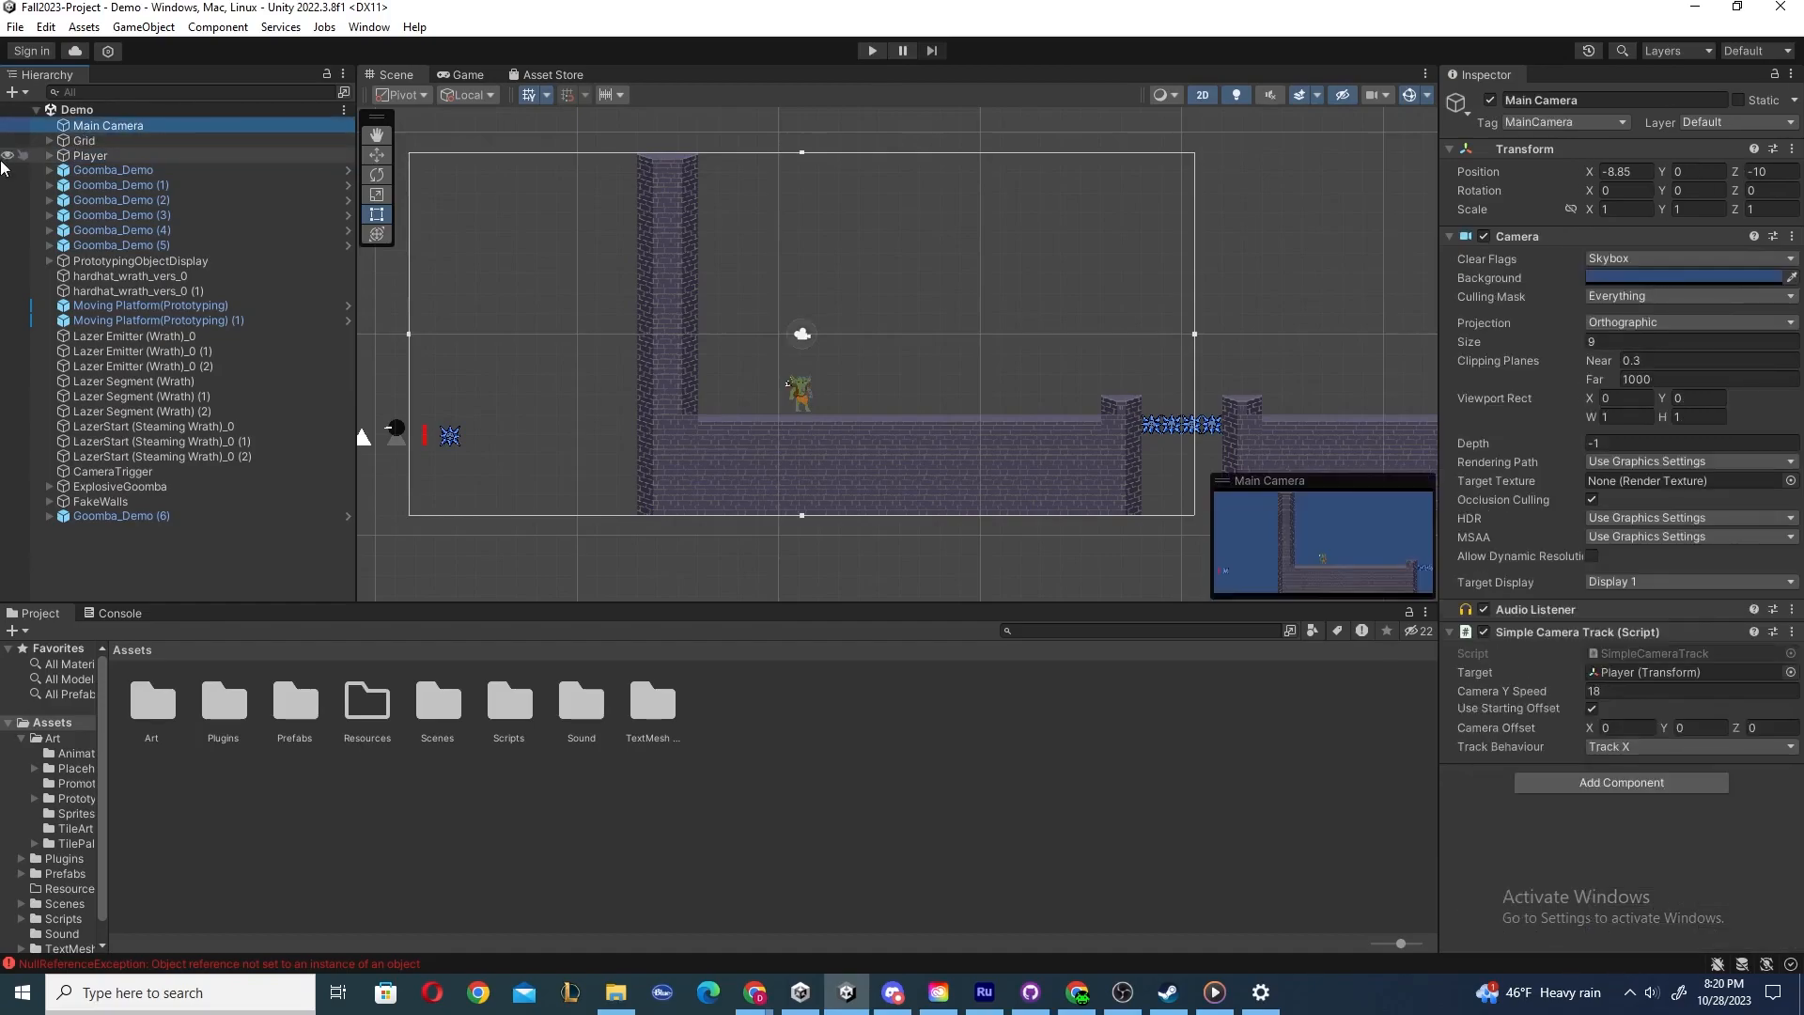
click(98, 140)
click(94, 155)
click(95, 139)
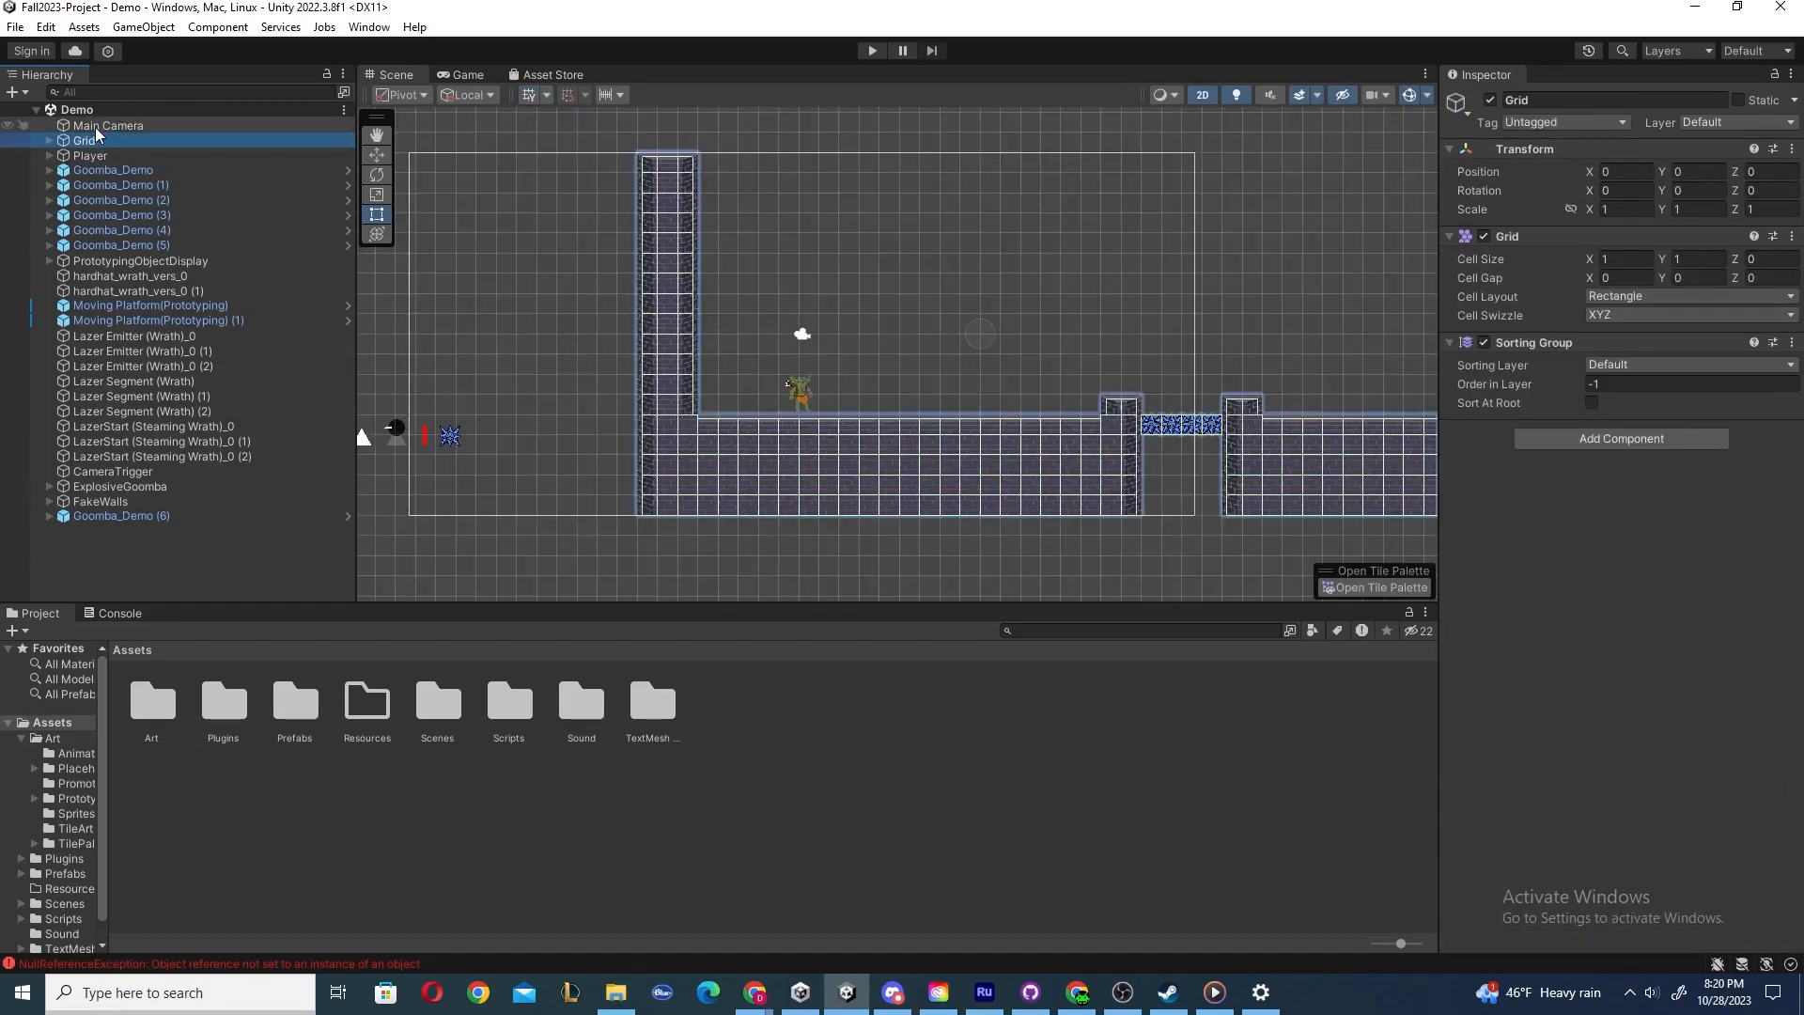
click(97, 126)
click(97, 140)
click(99, 156)
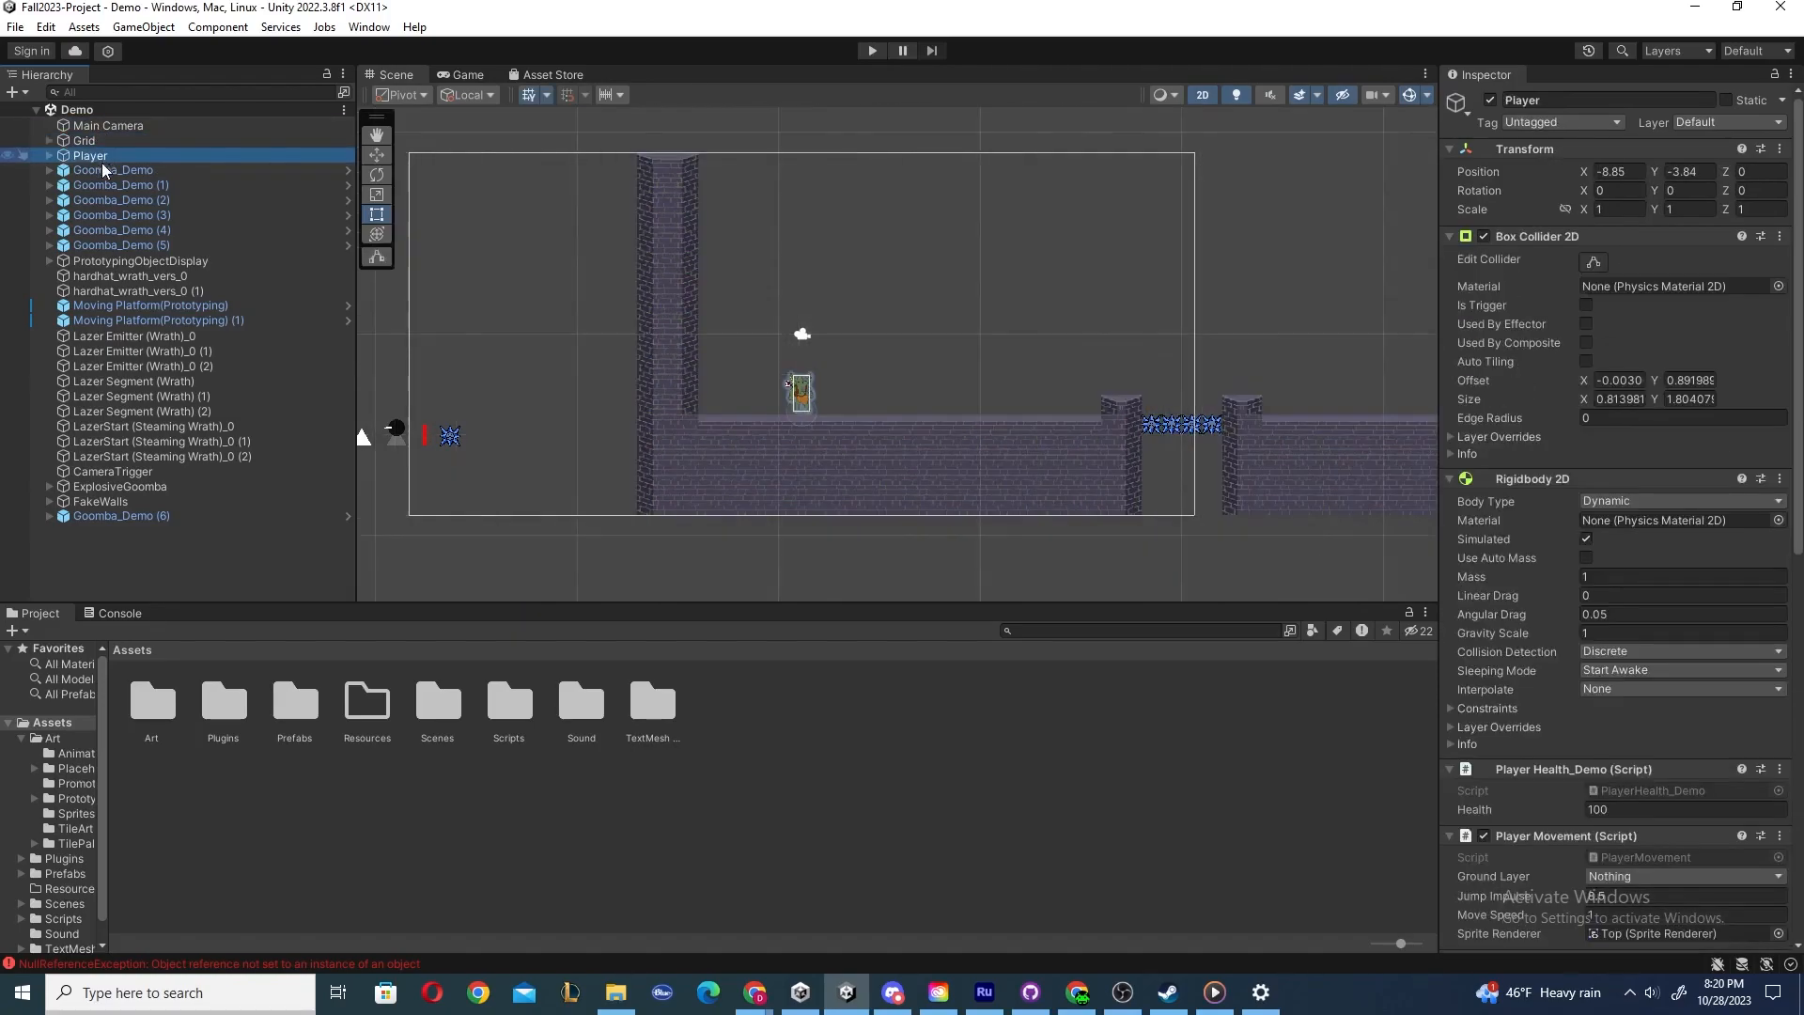
click(105, 170)
click(111, 185)
click(120, 214)
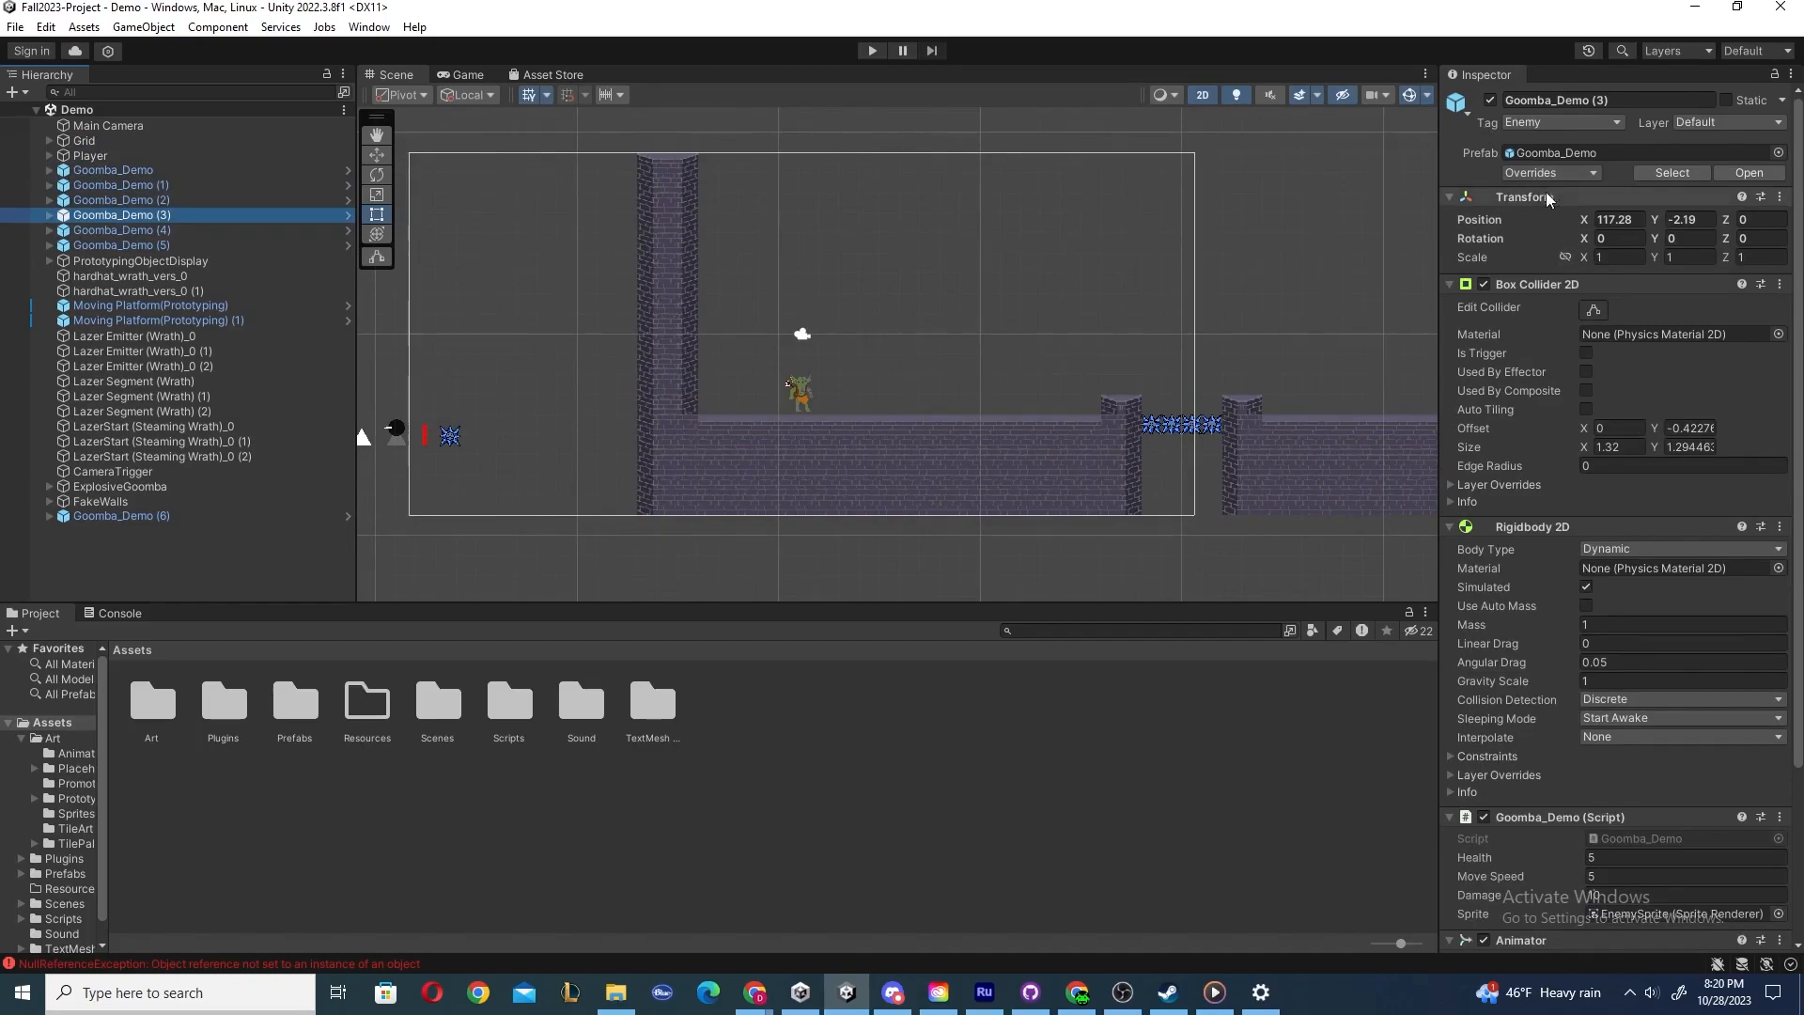
click(105, 240)
click(122, 276)
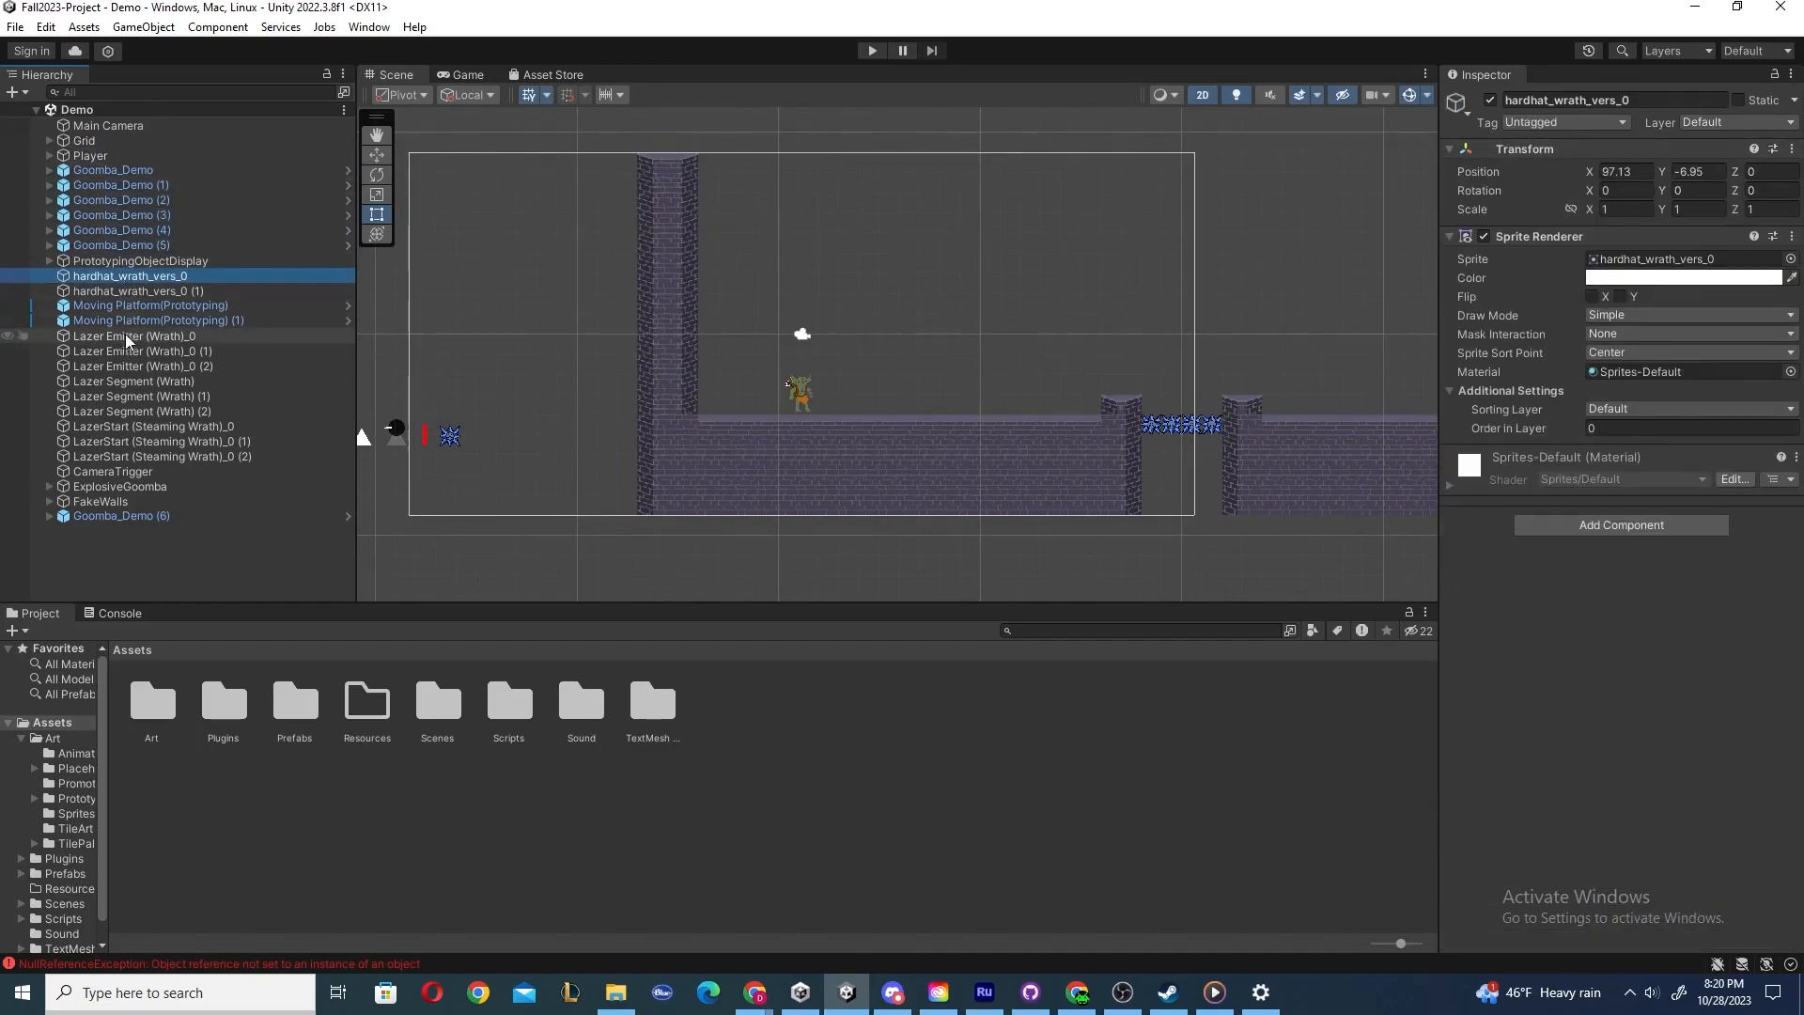
click(126, 336)
click(122, 153)
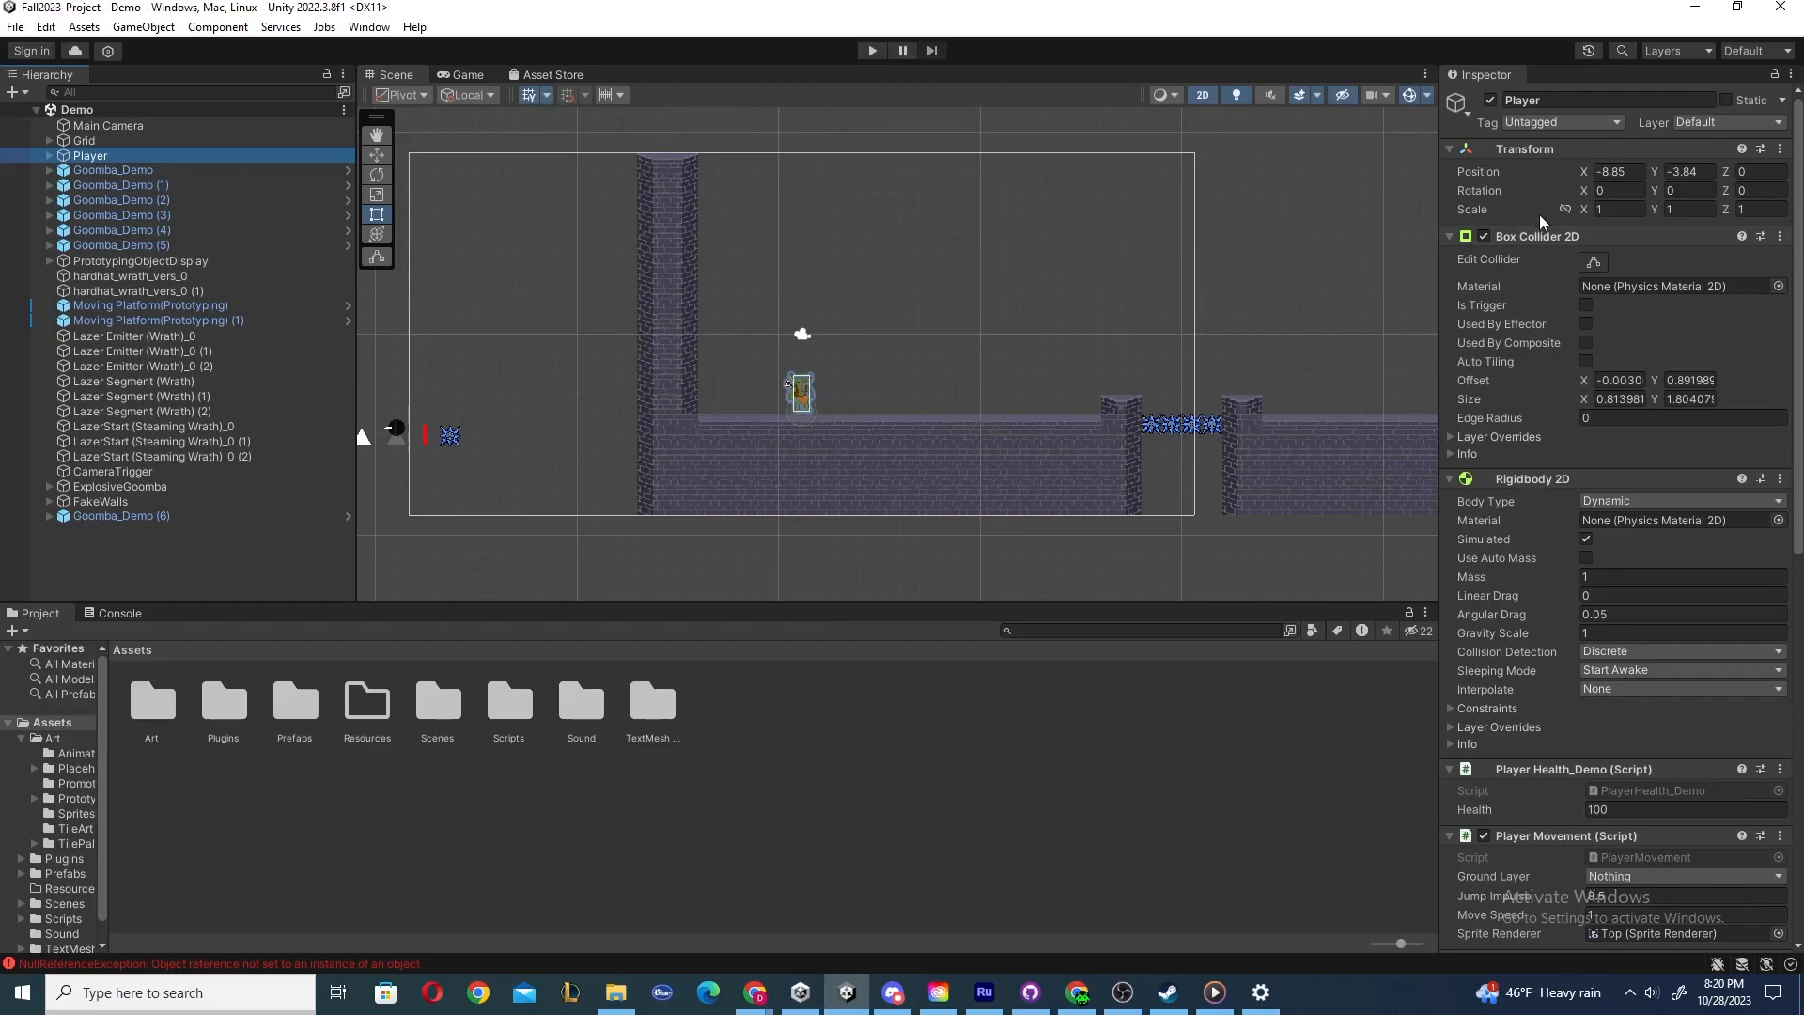
Collapse each of the Player's Inspector components one by one, then expand them all again.
click(1451, 151)
click(1450, 170)
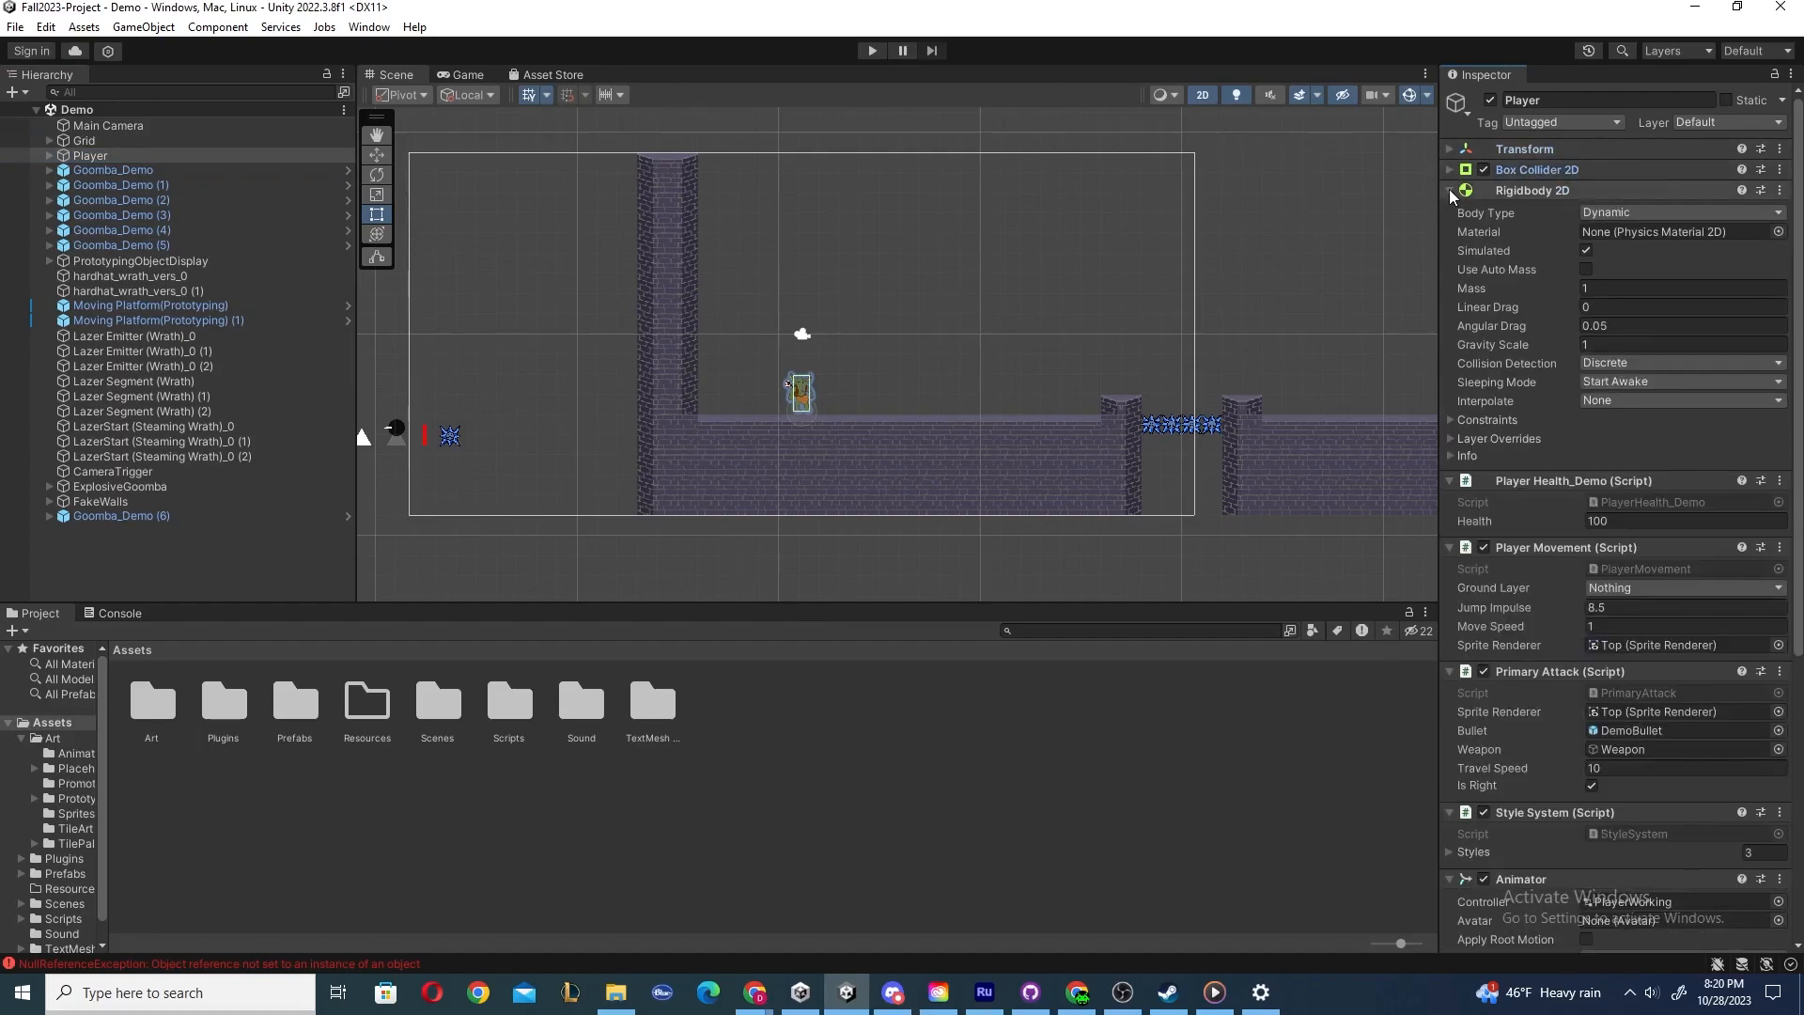
click(1450, 190)
click(1447, 211)
click(1446, 229)
click(1447, 229)
click(1451, 213)
click(1451, 192)
click(1449, 171)
click(1449, 150)
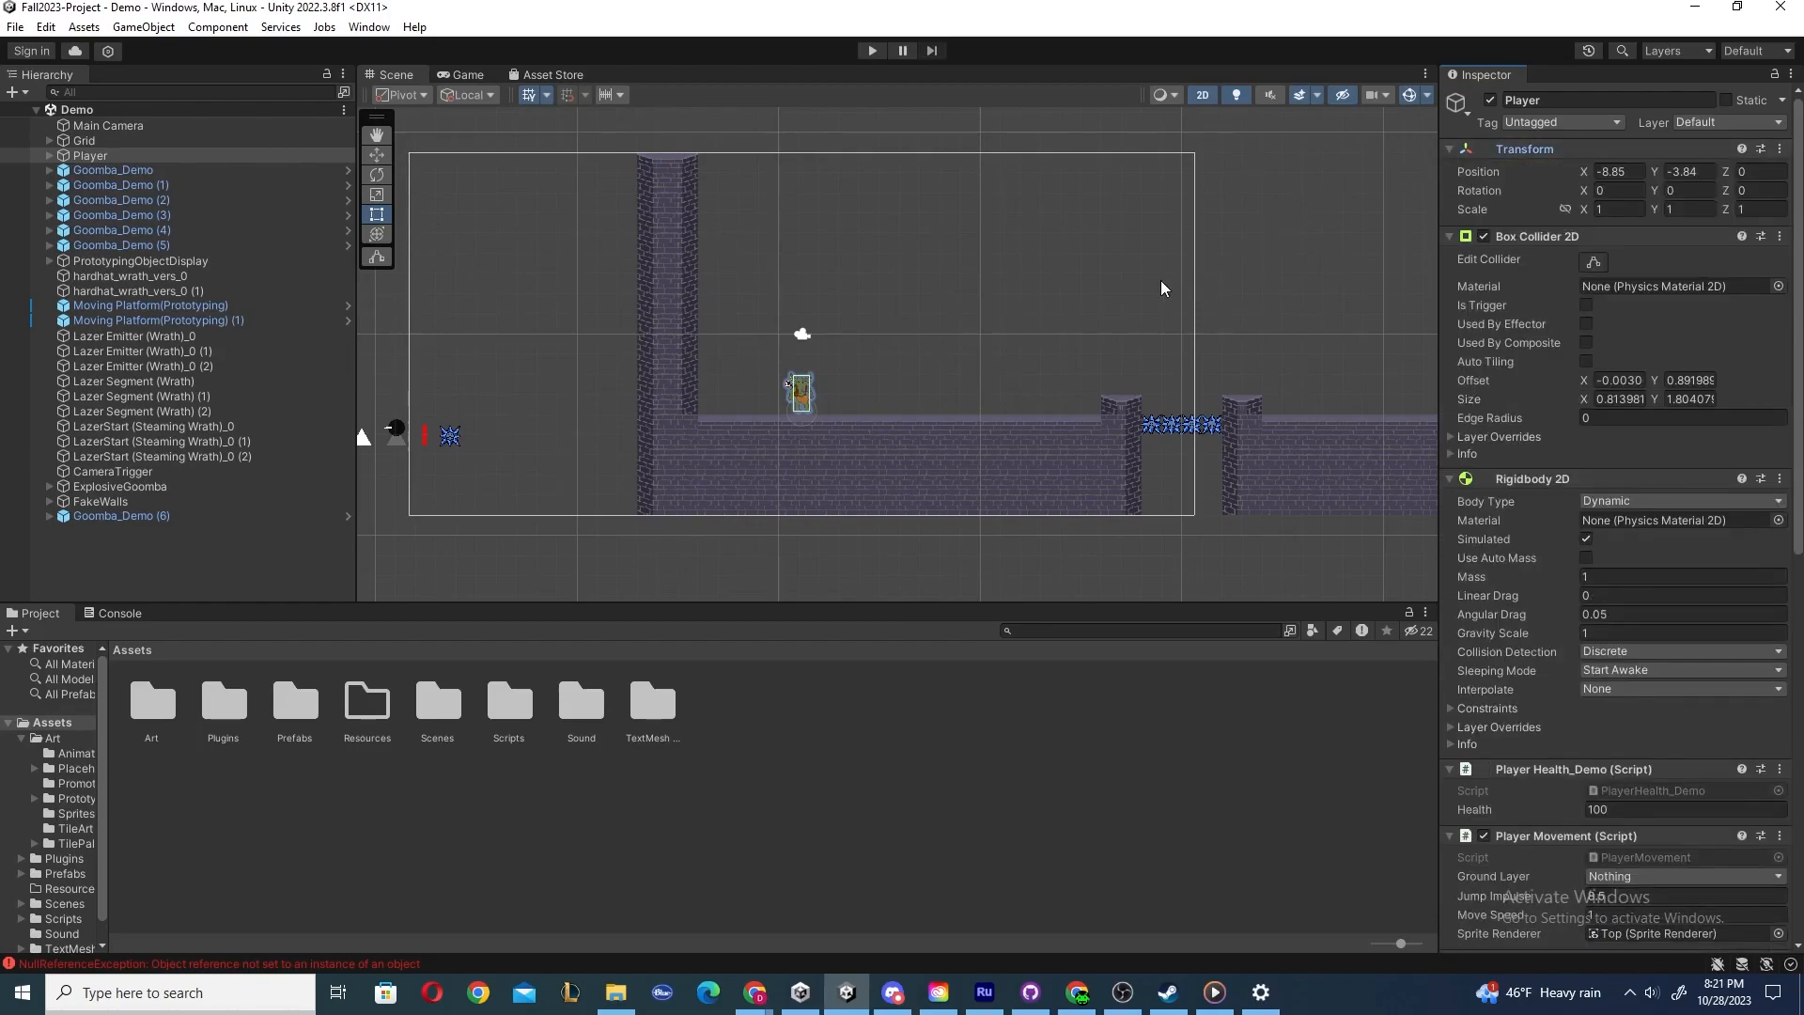
Disable the Main Camera's Camera component, check the Game view, then re-enable it and return to the Scene view.
click(135, 128)
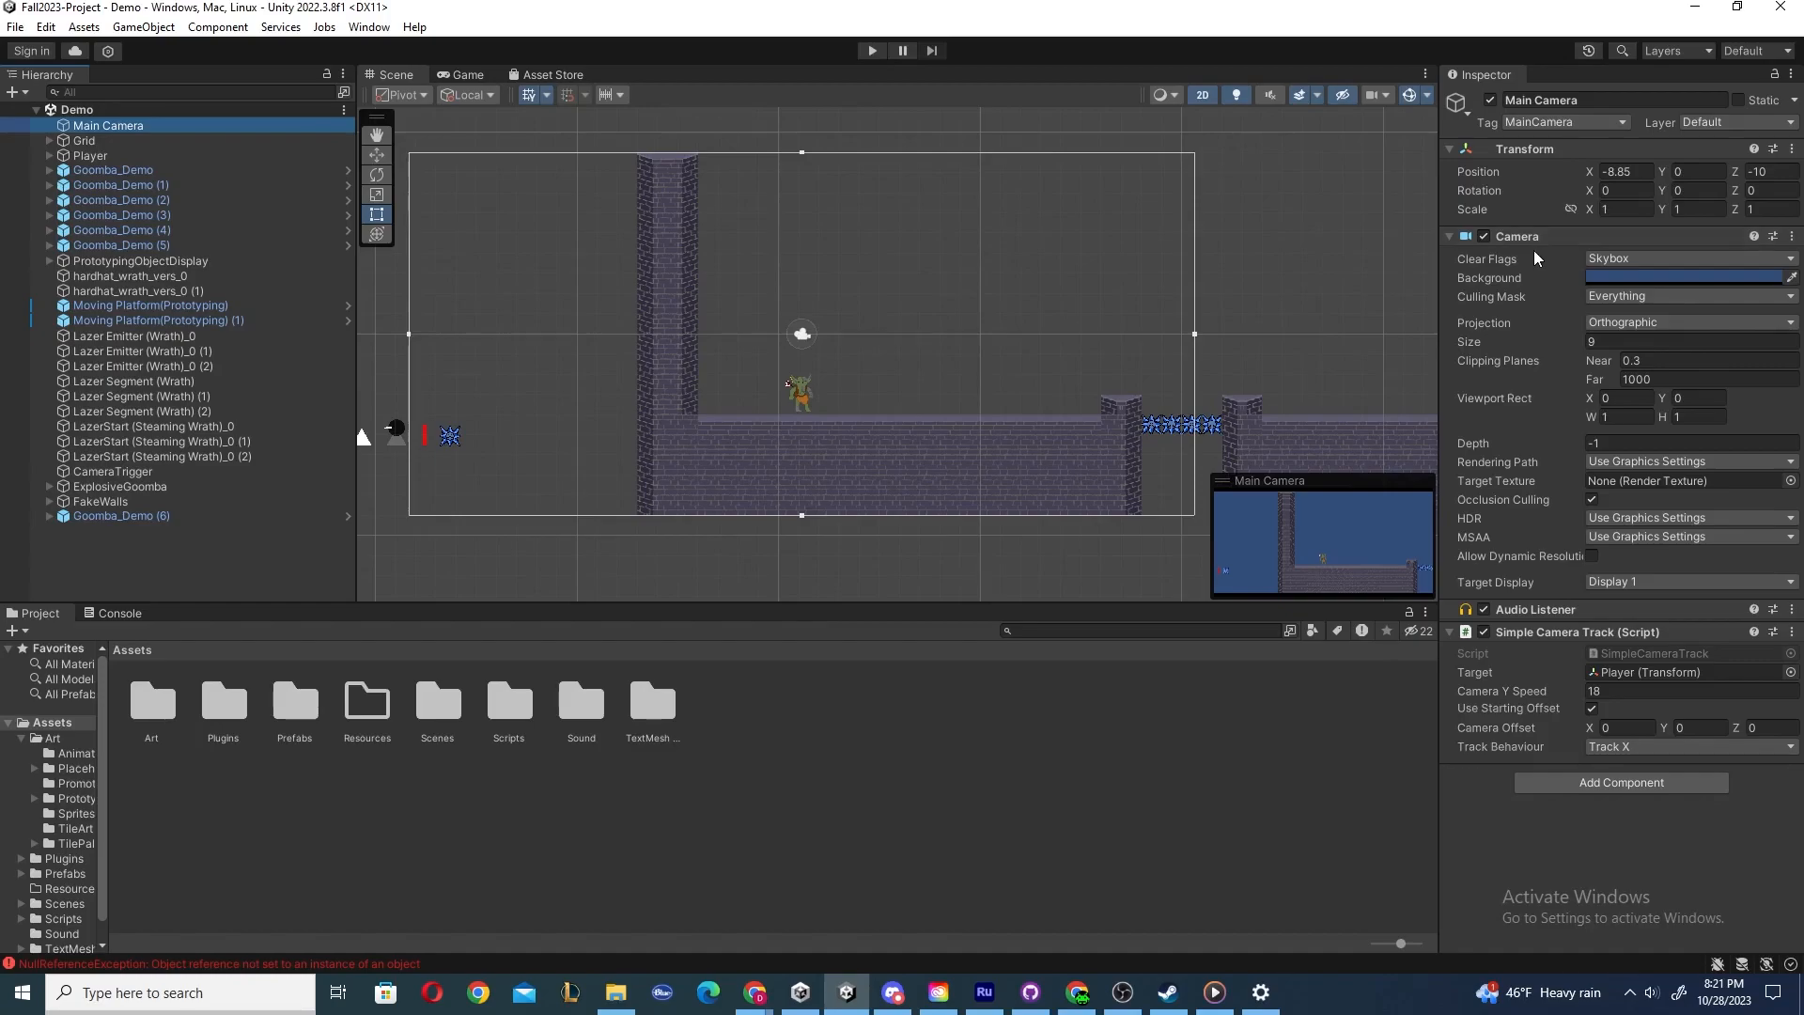
mouse_move(1532, 255)
click(1484, 236)
click(466, 75)
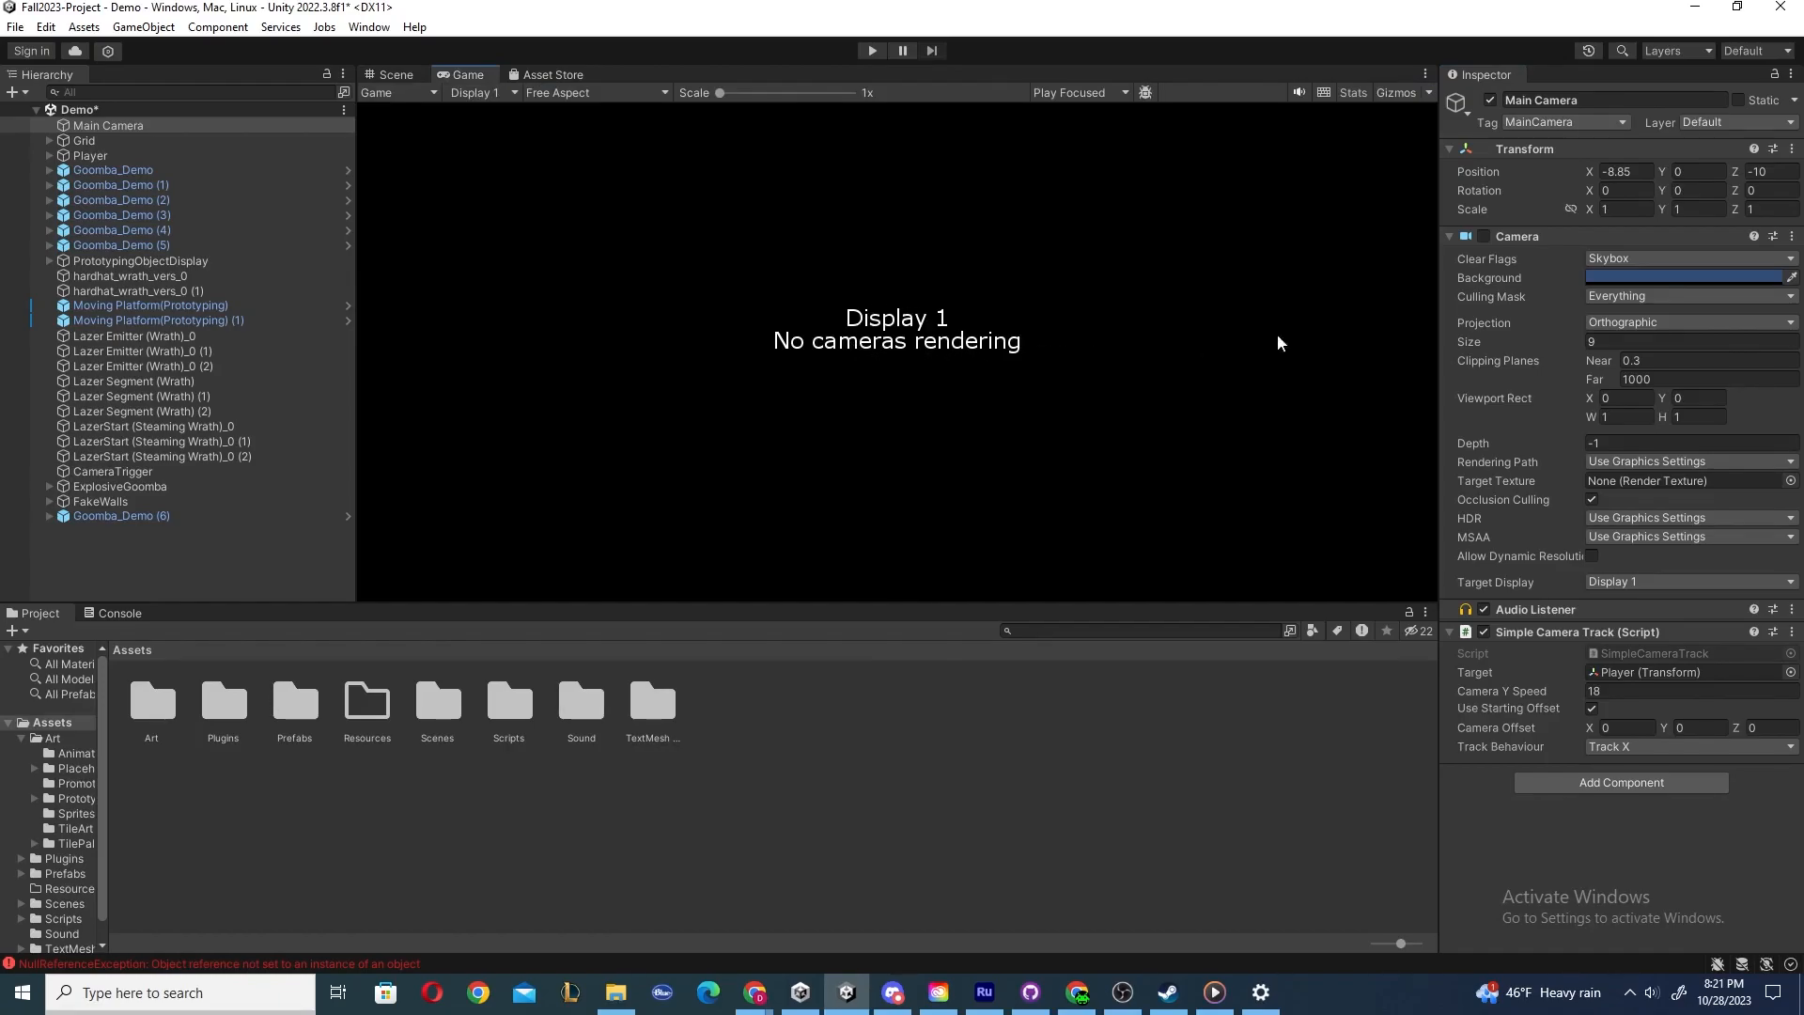
click(1484, 236)
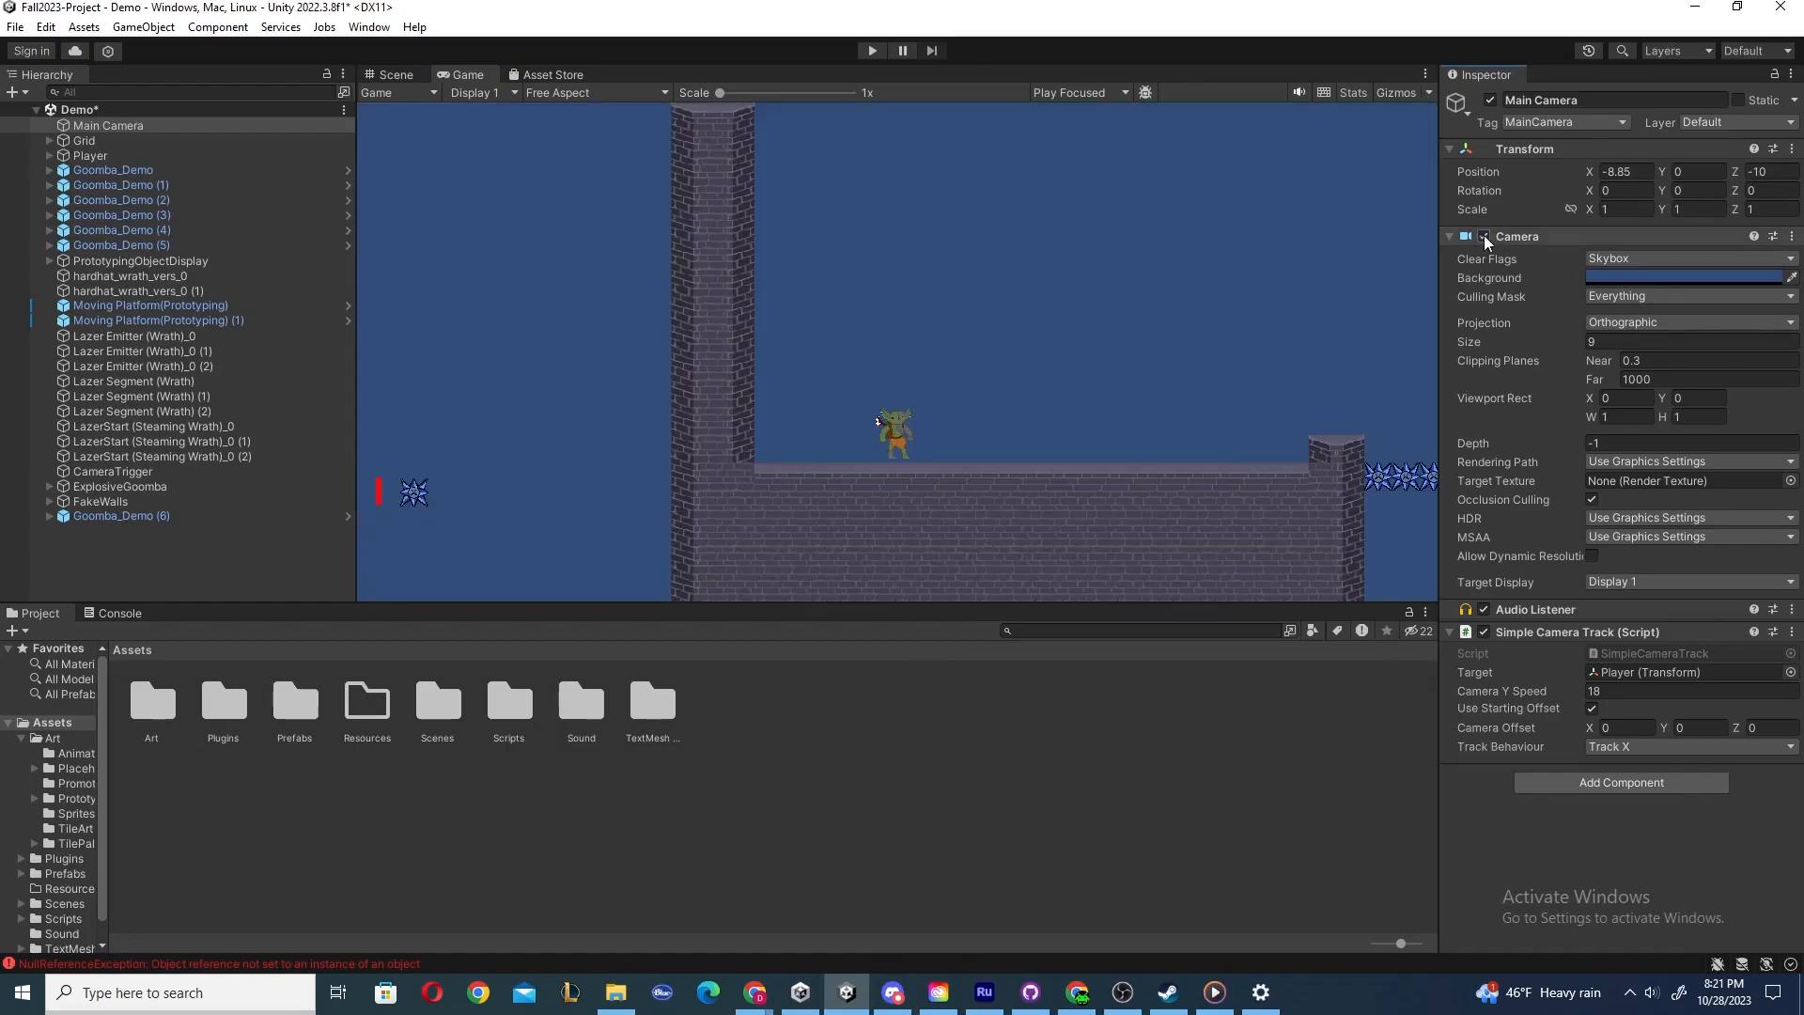
click(391, 75)
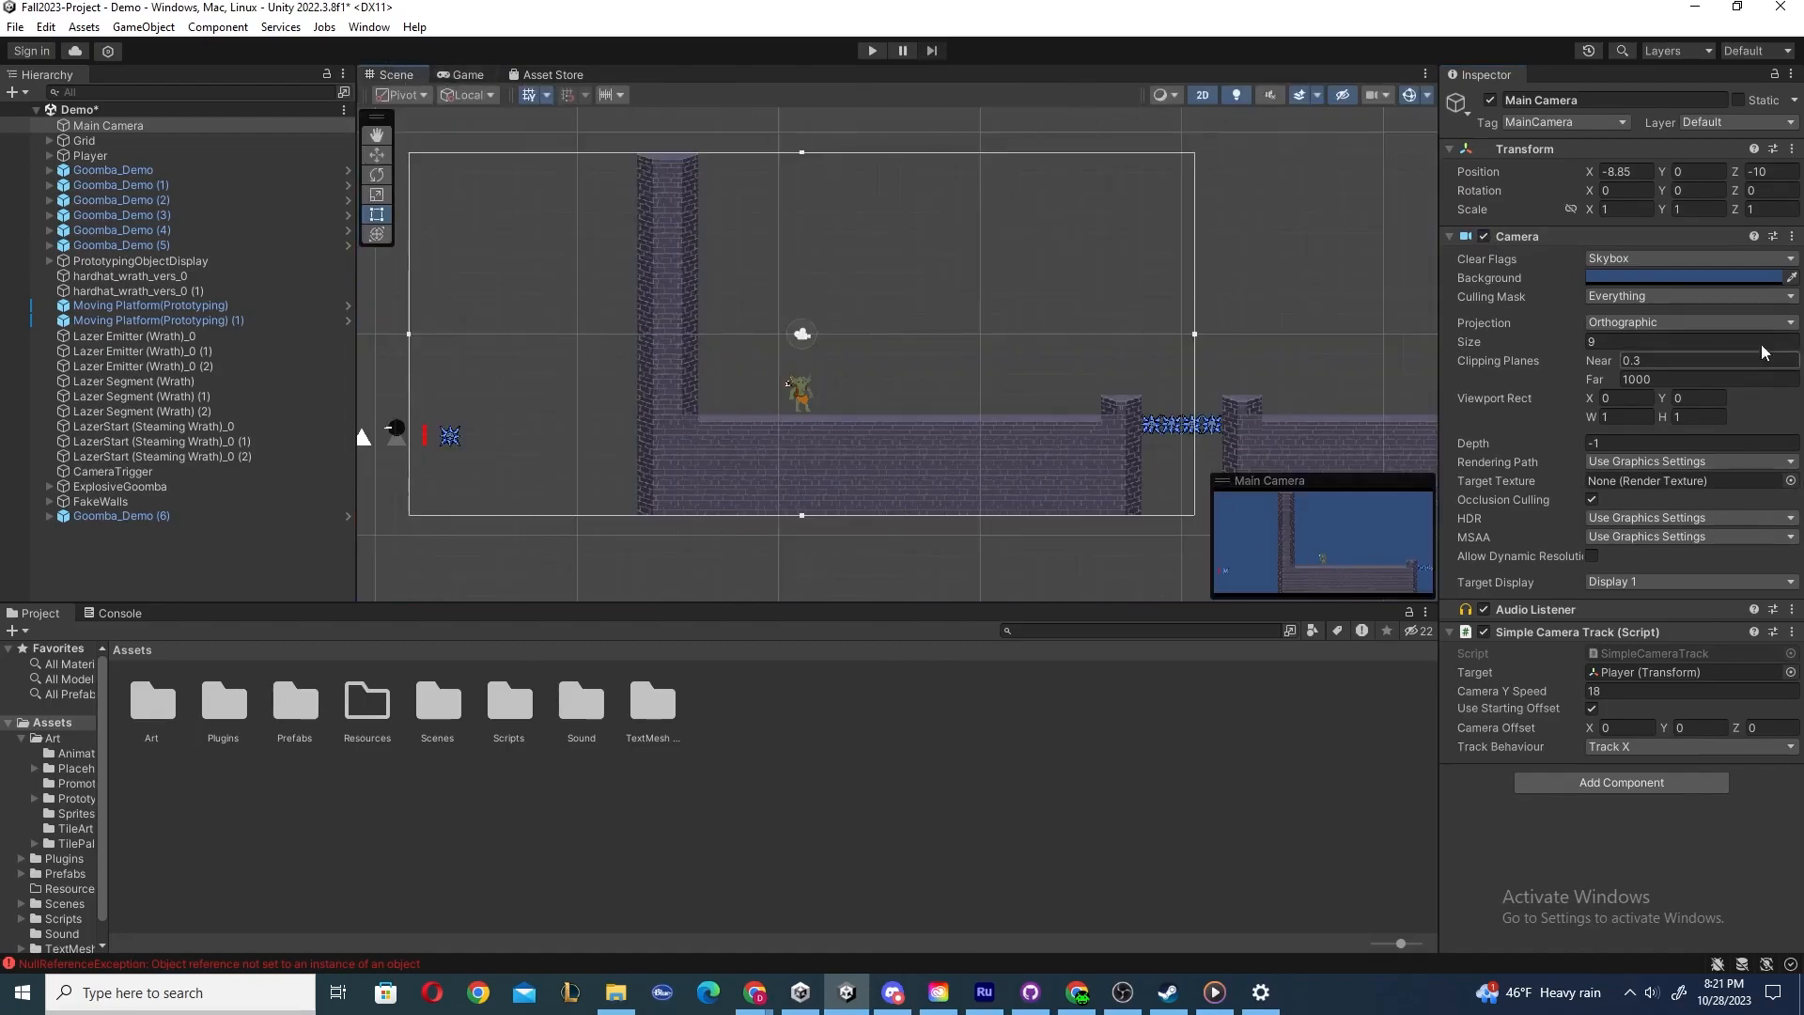
Remove the Camera component from the Main Camera, then undo the removal.
click(1792, 236)
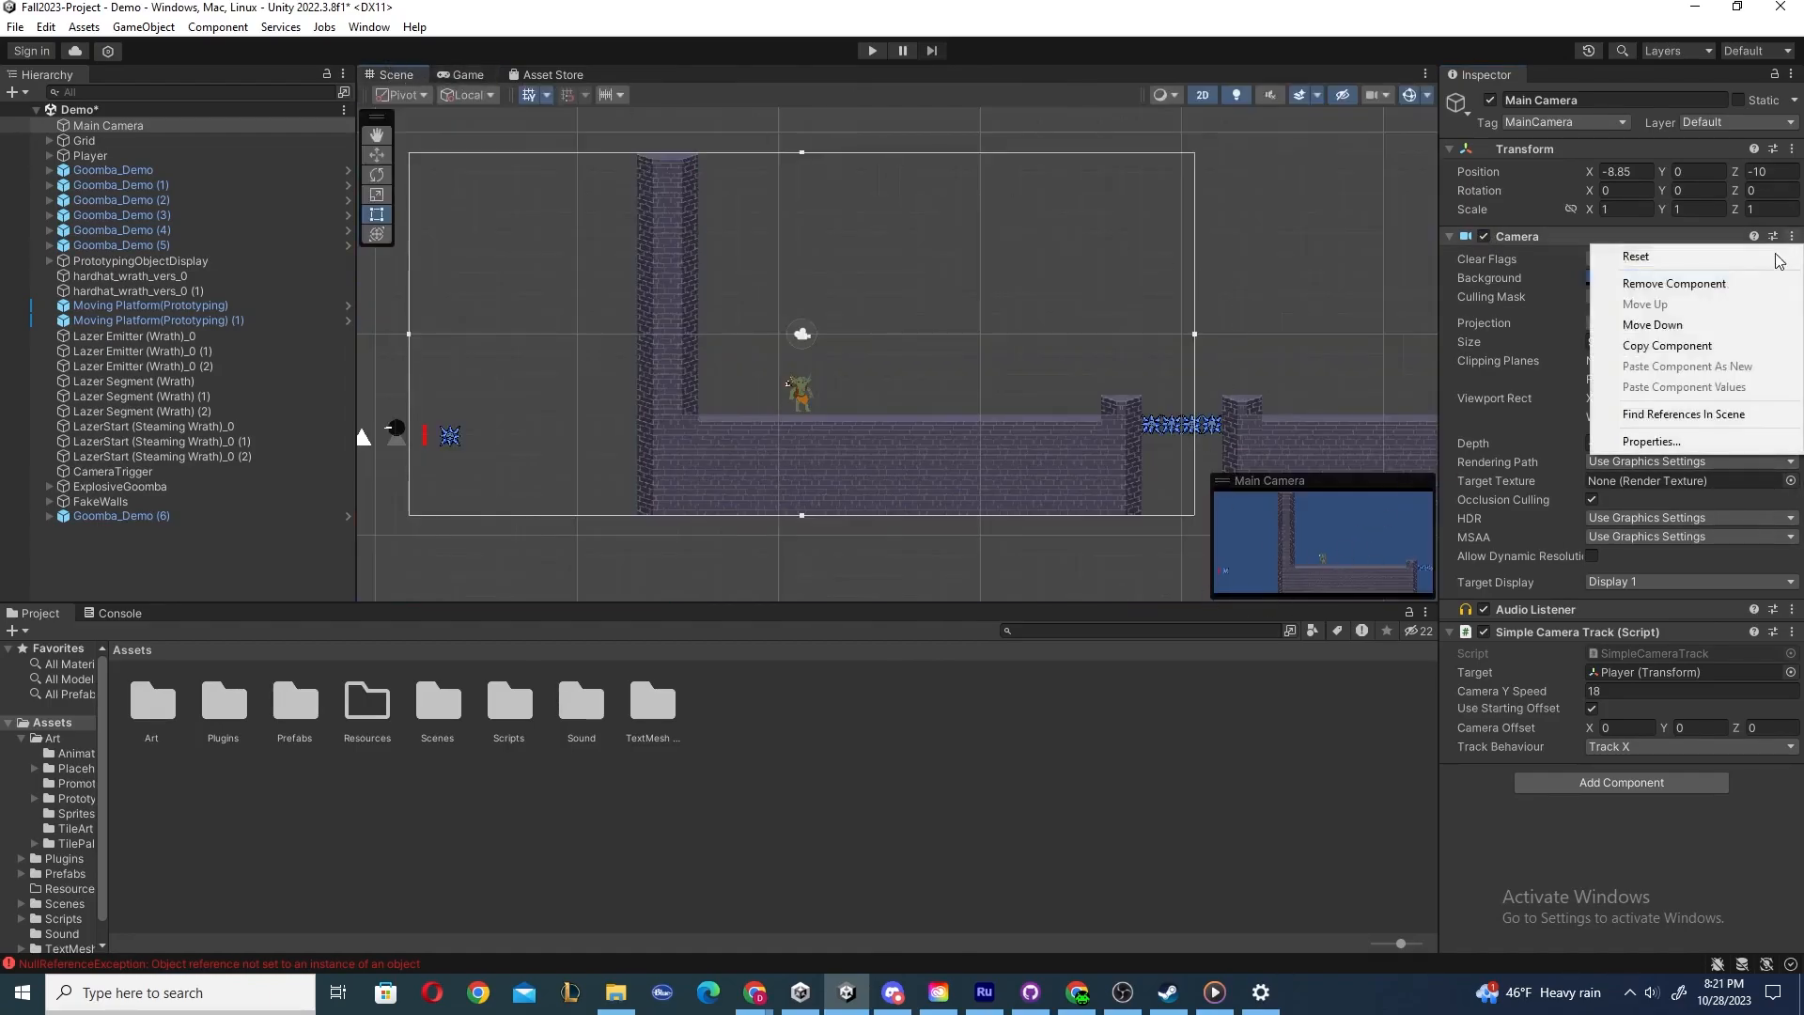
click(1685, 293)
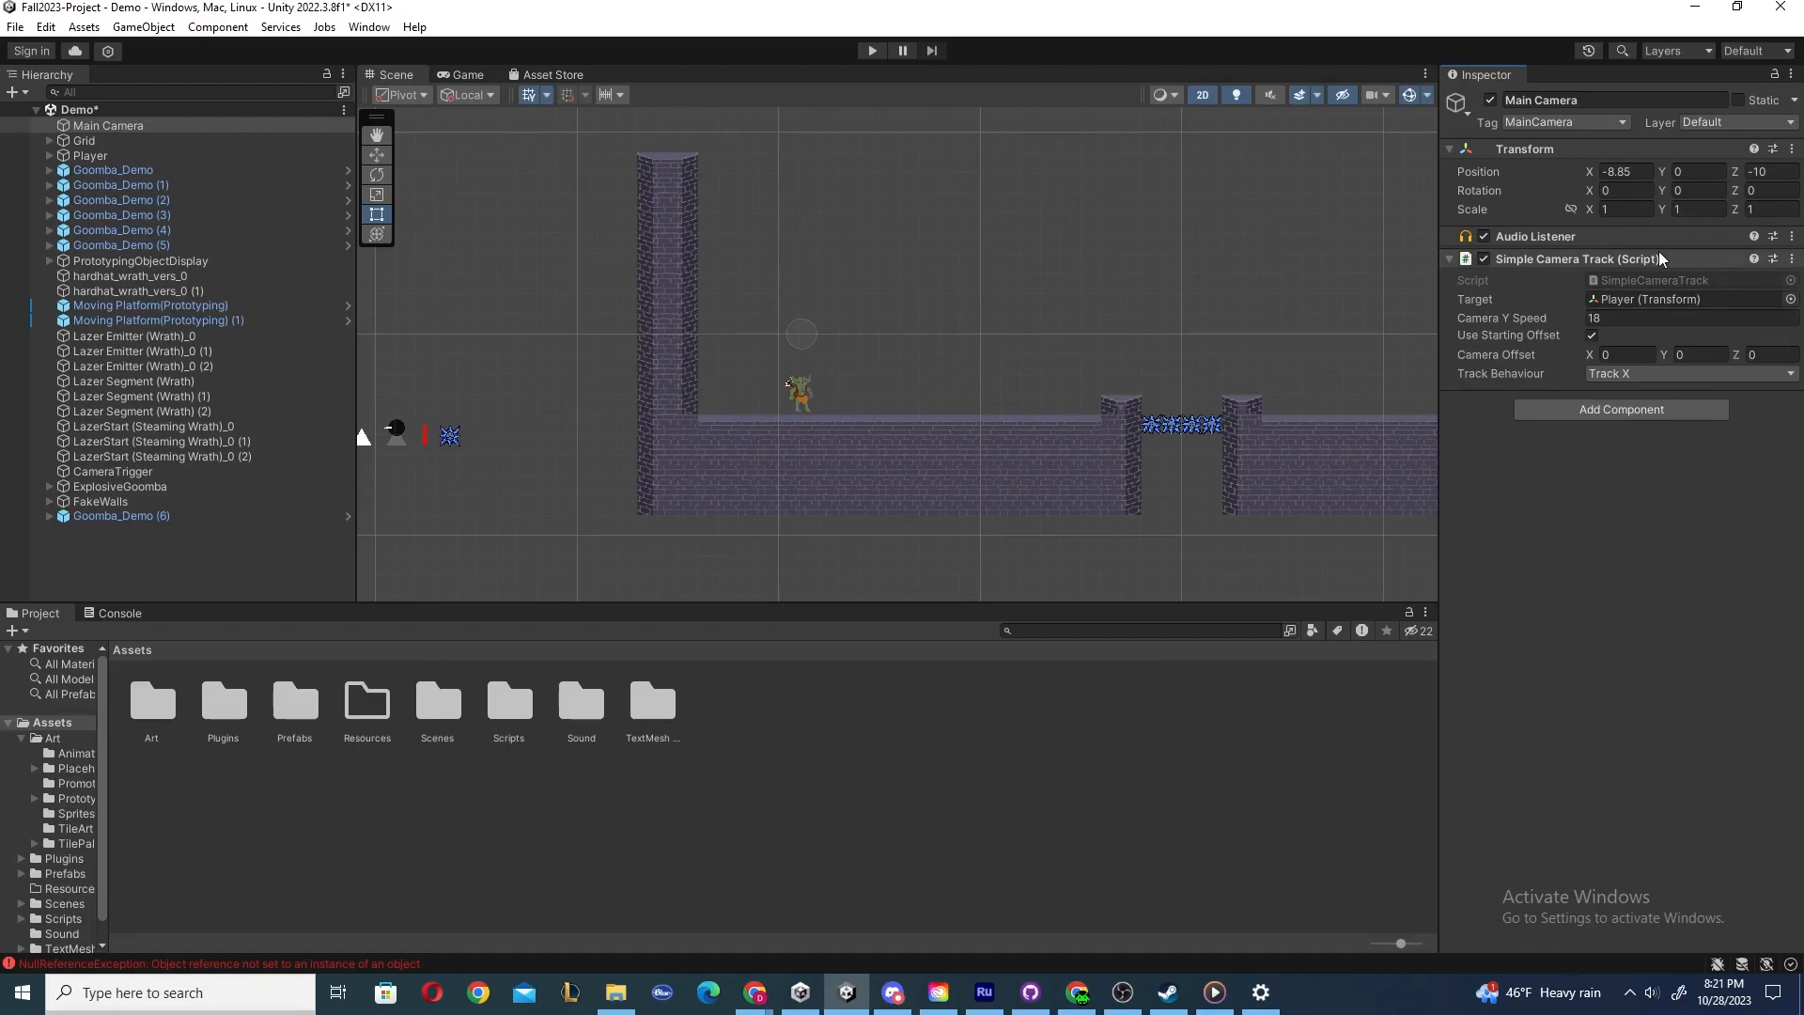
click(121, 128)
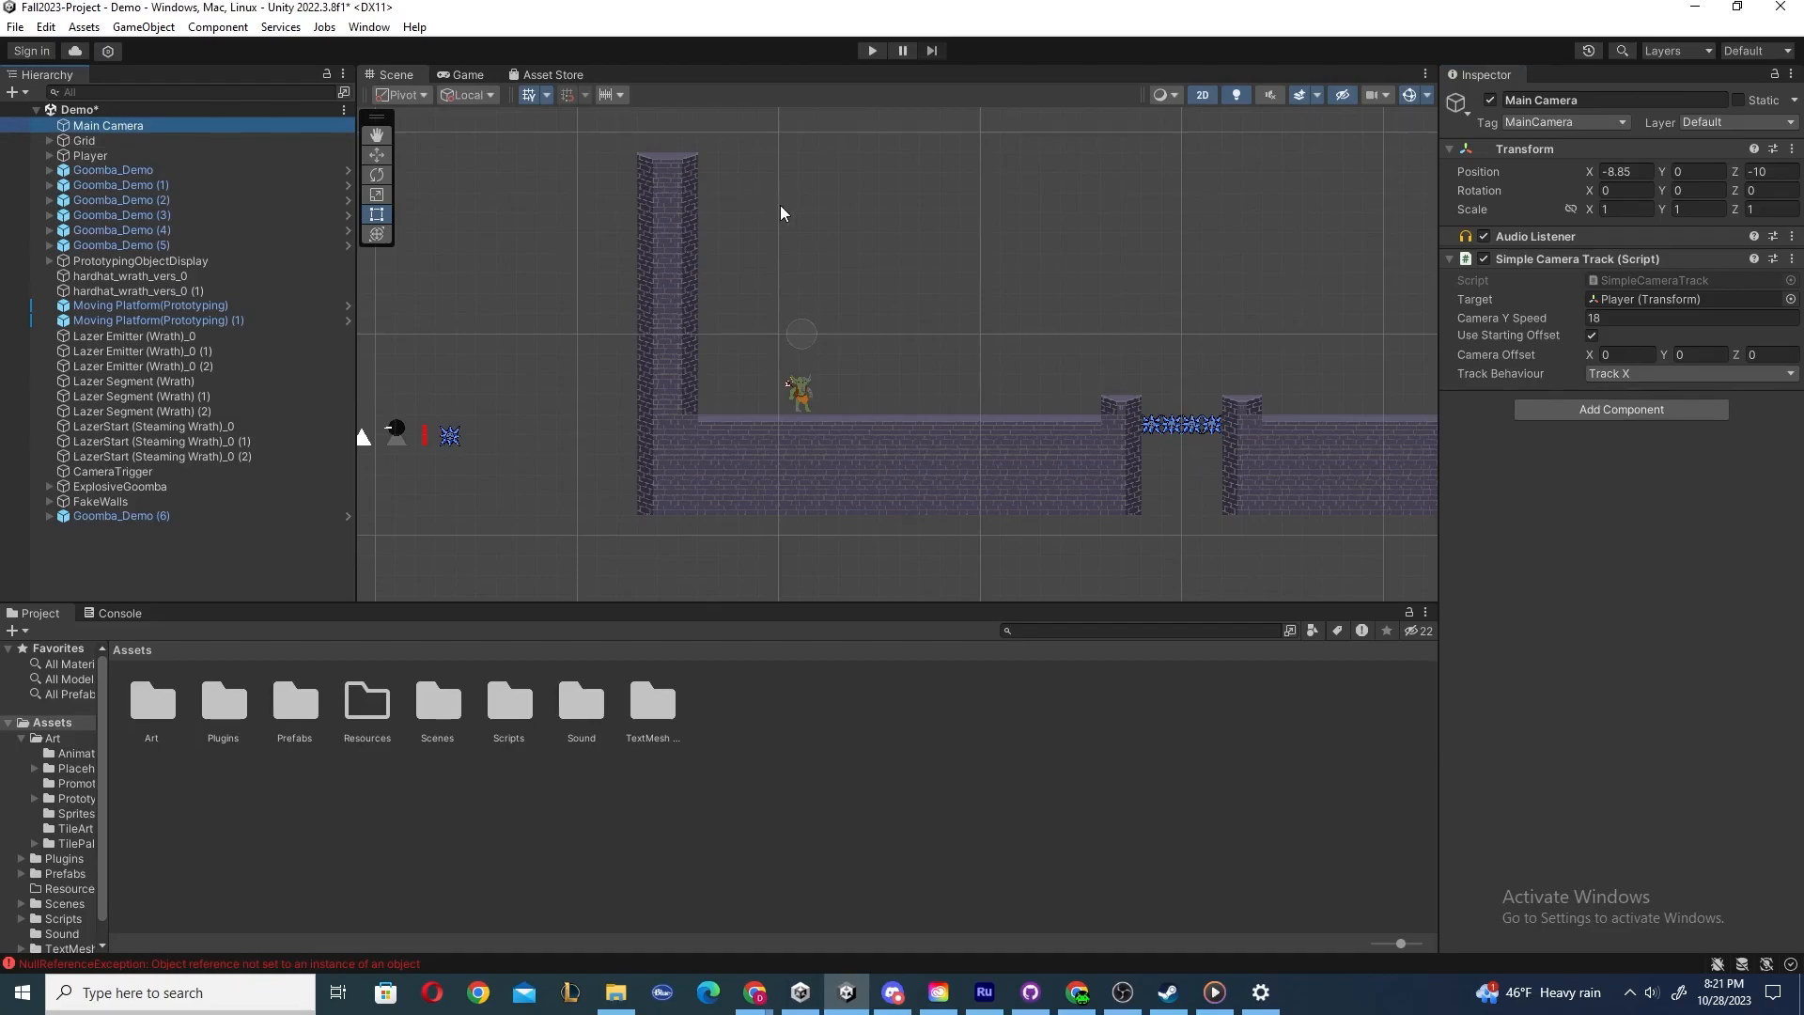
key(ctrl+z)
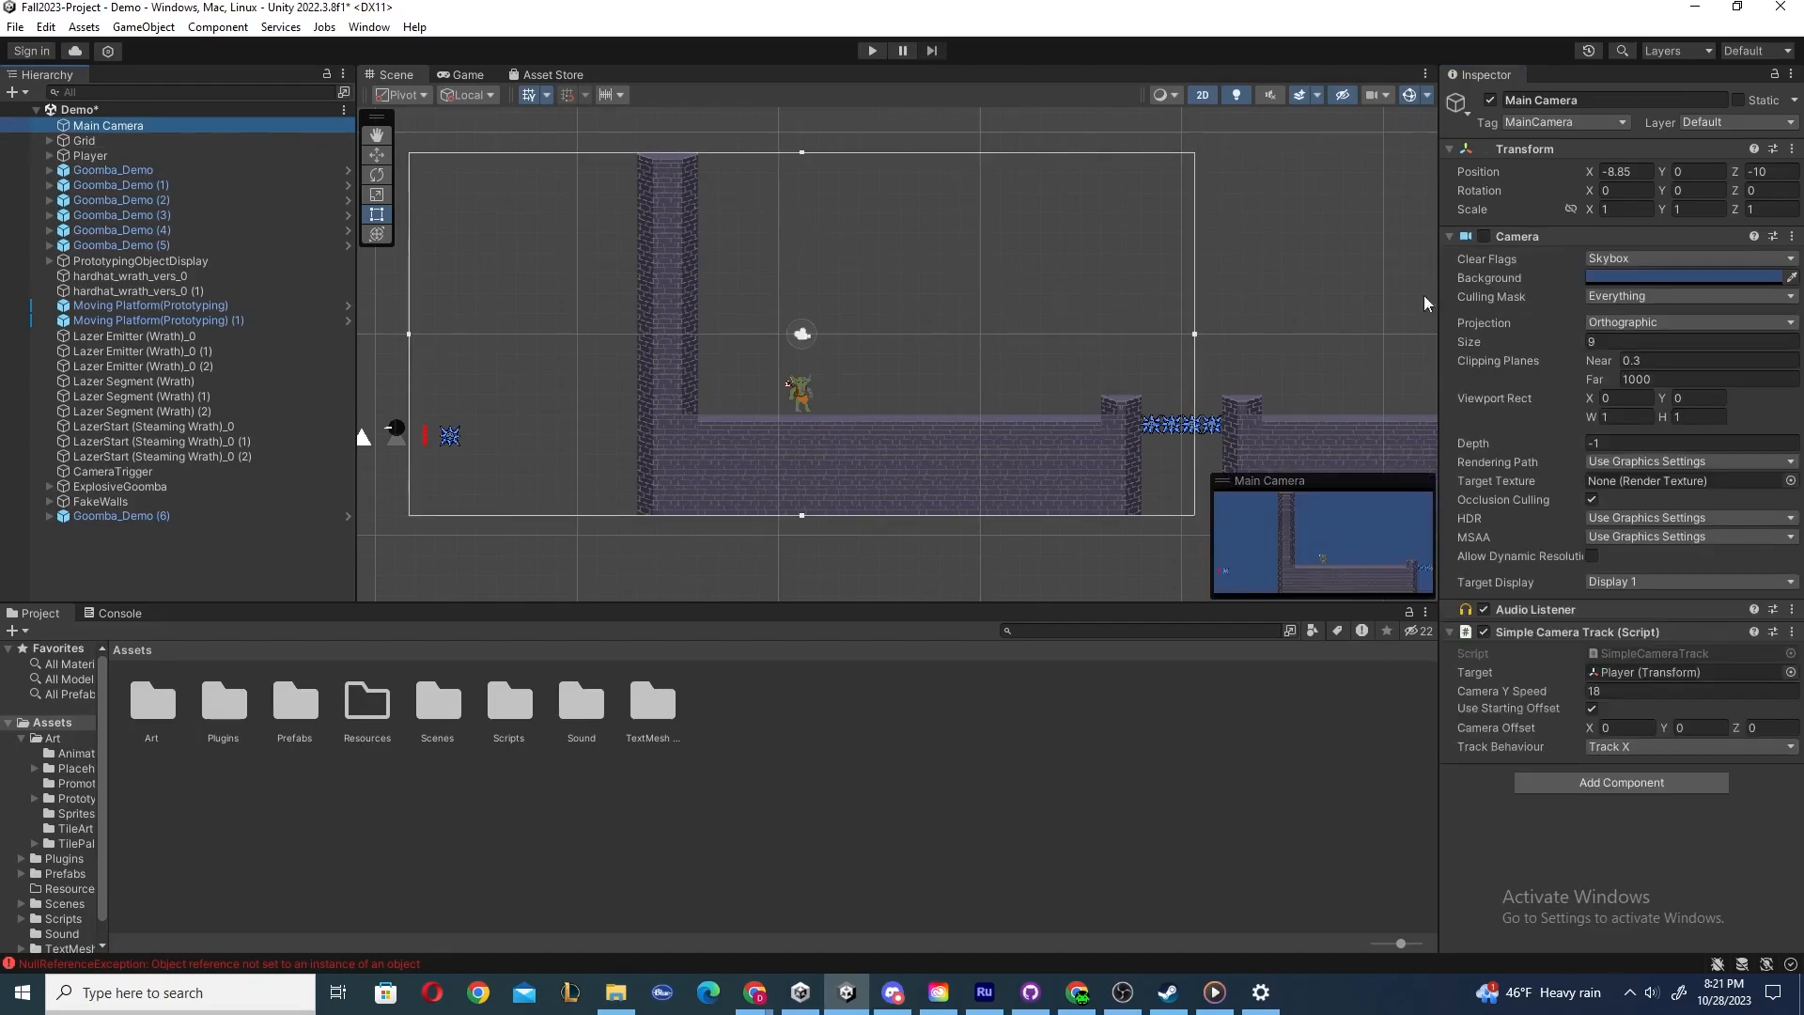
click(1485, 237)
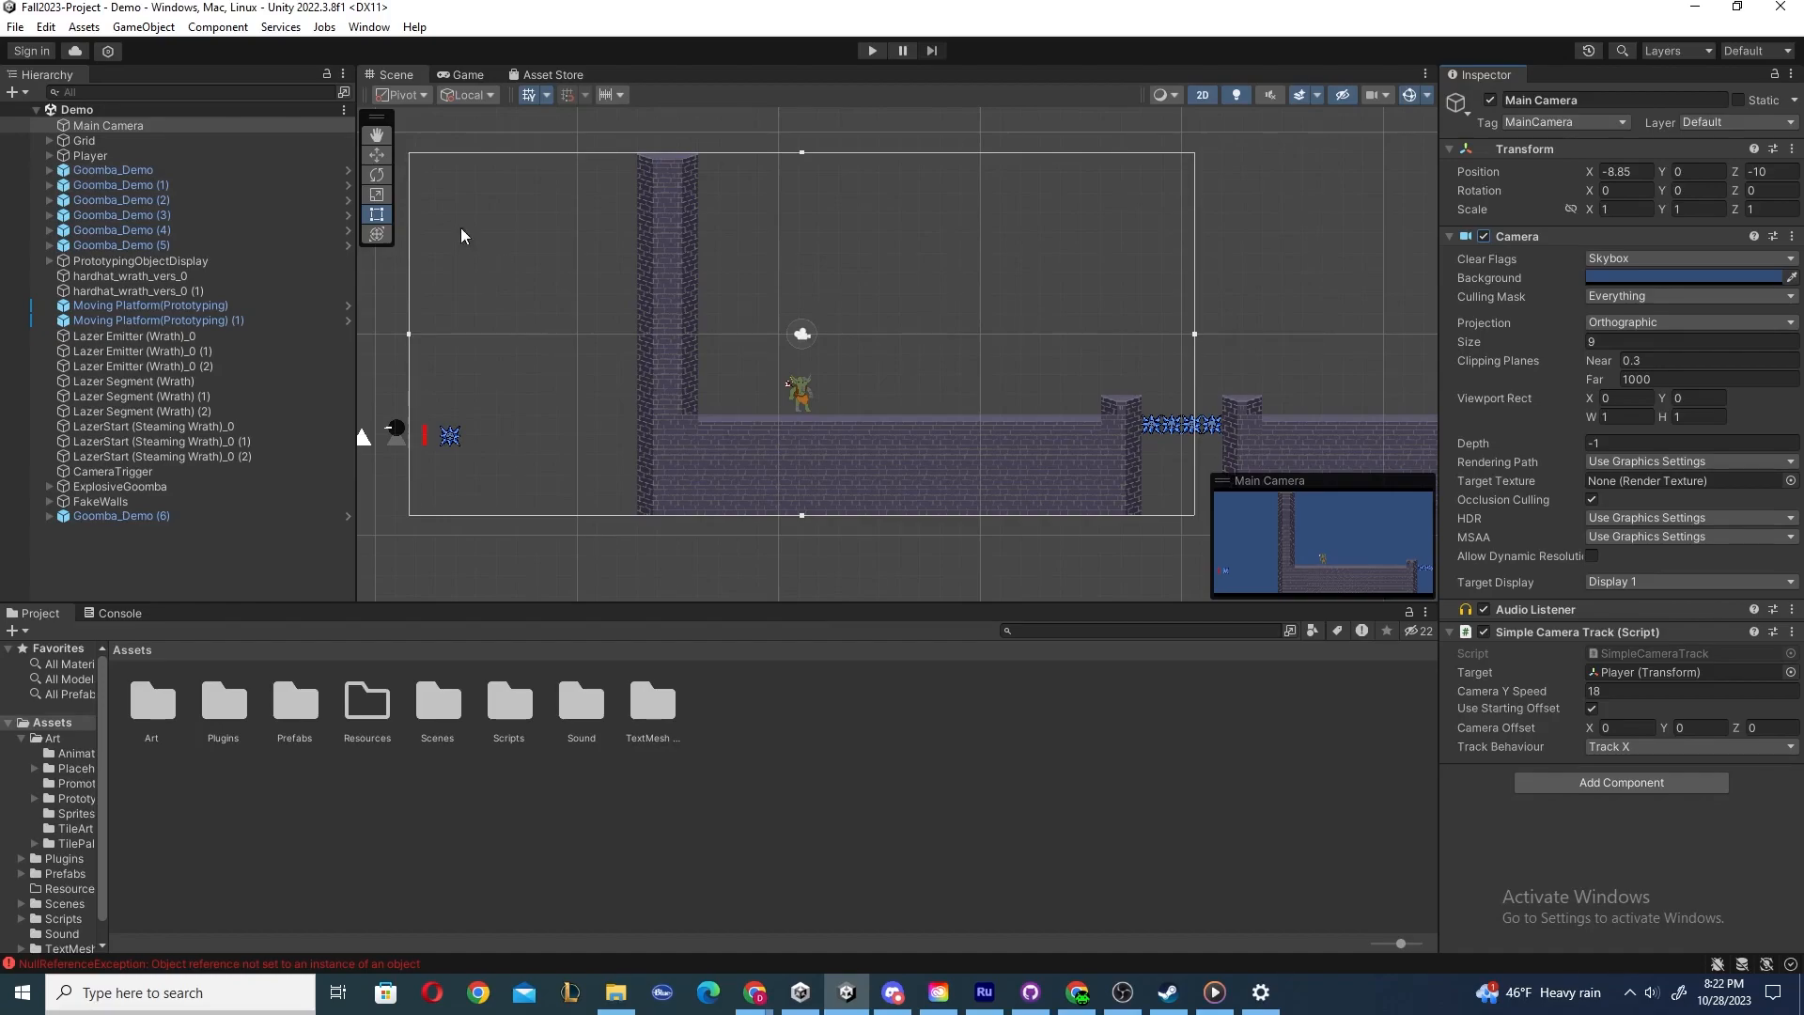
Select the Player, zoom in on it, and switch to the Rotate tool and then the Scale tool.
click(122, 139)
click(115, 155)
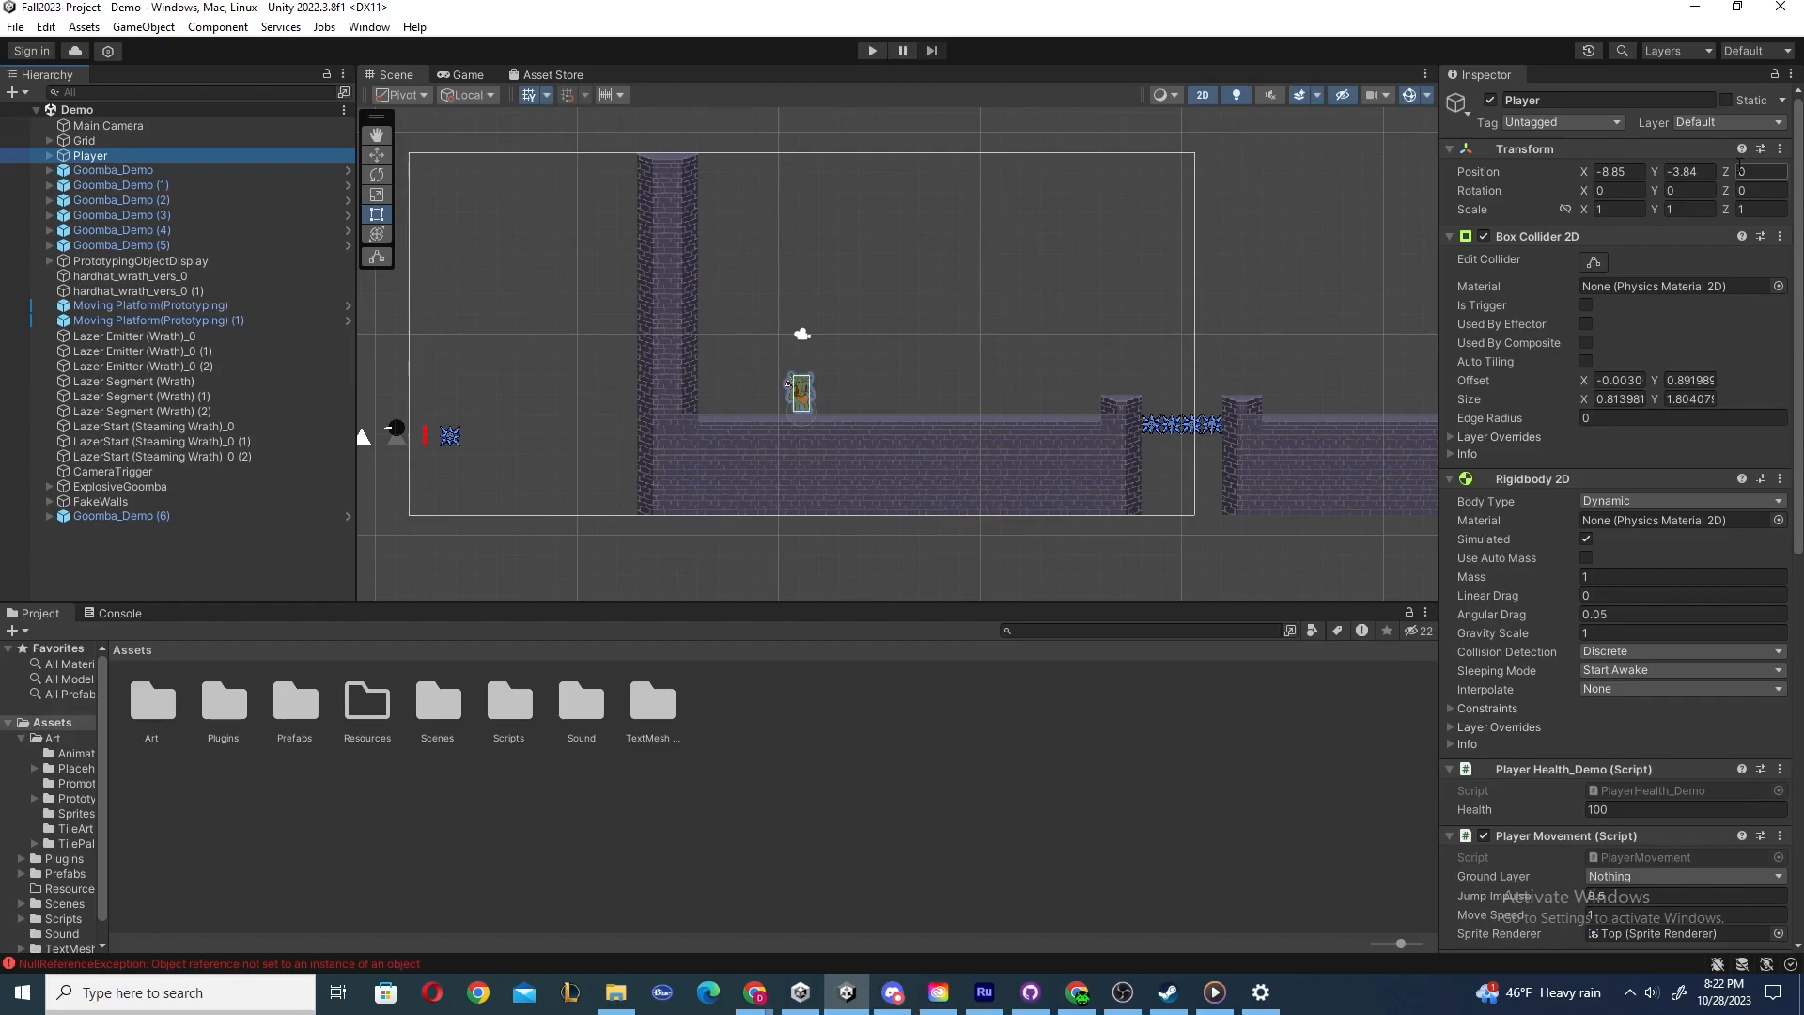
click(1605, 190)
scroll(825, 373, up, 3)
key(e)
key(r)
Stretch the Player vertically and horizontally with the Scale tool, undoing each scale change.
drag(797, 368, 804, 118)
drag(855, 431, 1025, 420)
key(ctrl+z)
drag(795, 359, 804, 160)
key(ctrl+z)
drag(869, 432, 1095, 451)
key(ctrl+z)
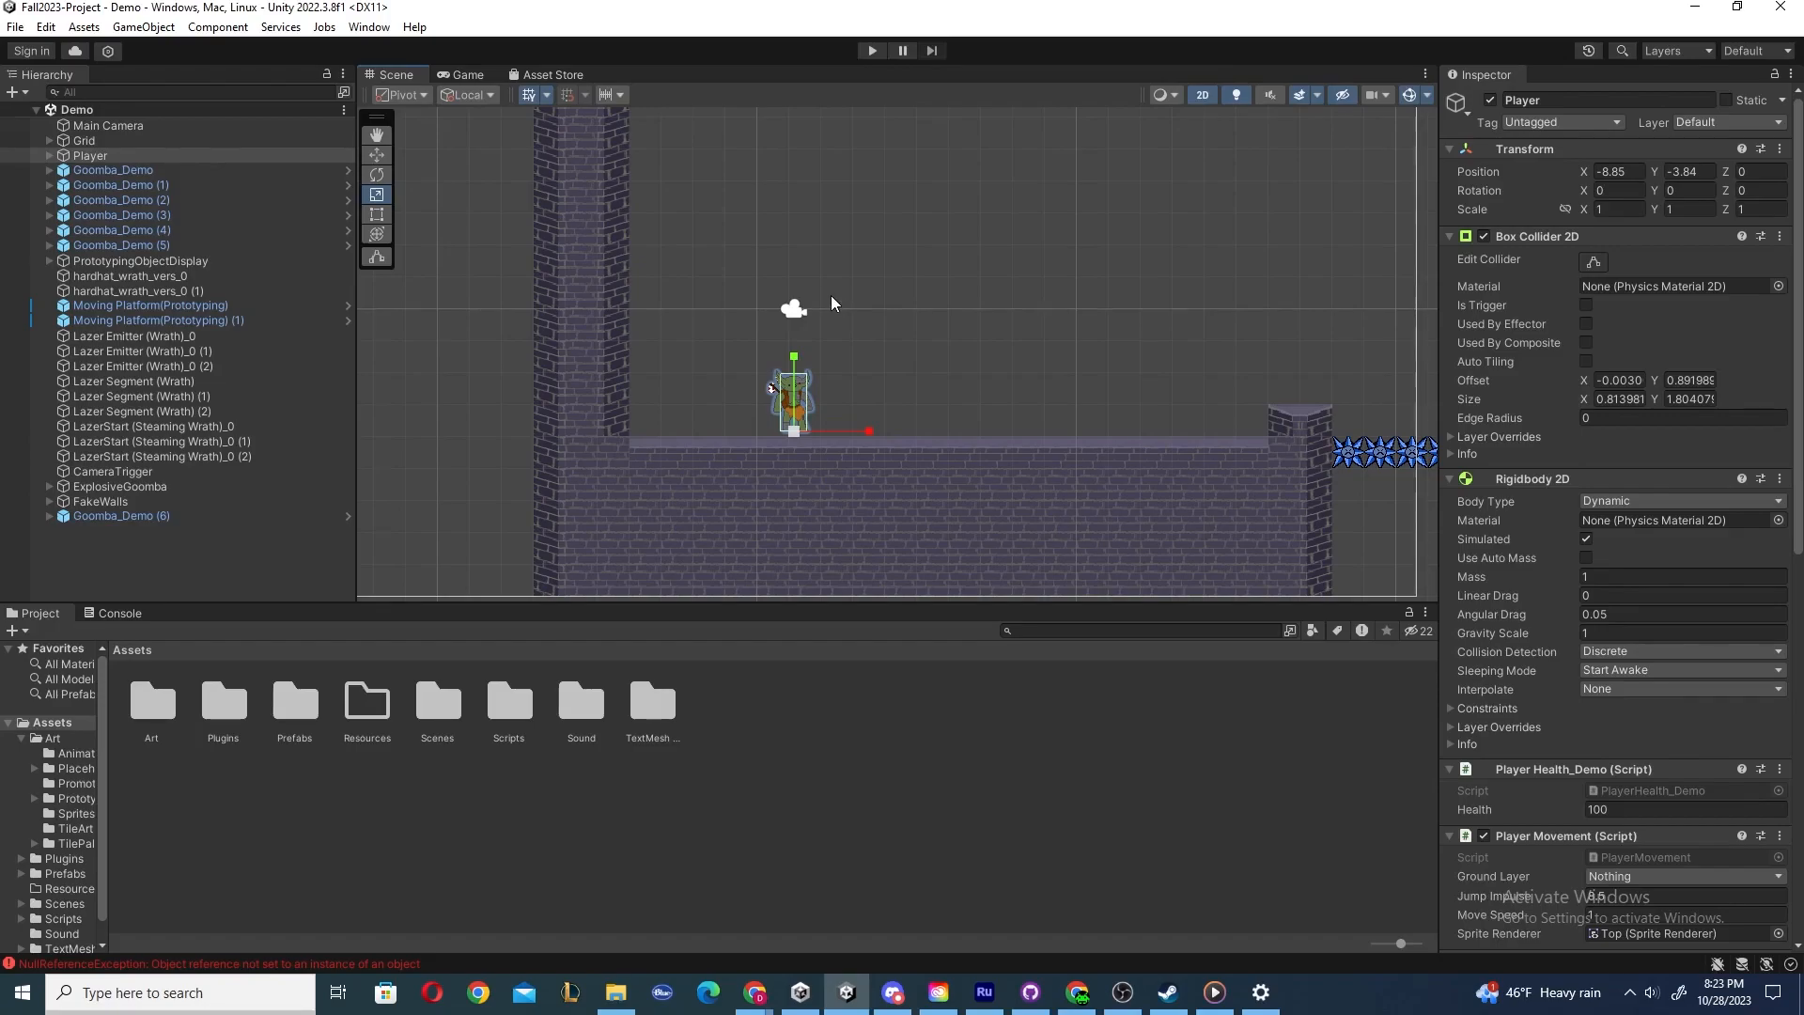
Cycle through the View, Move, Rotate, Scale, Rect and Transform tools using their shortcuts, ending on the View tool.
click(376, 137)
key(w)
key(y)
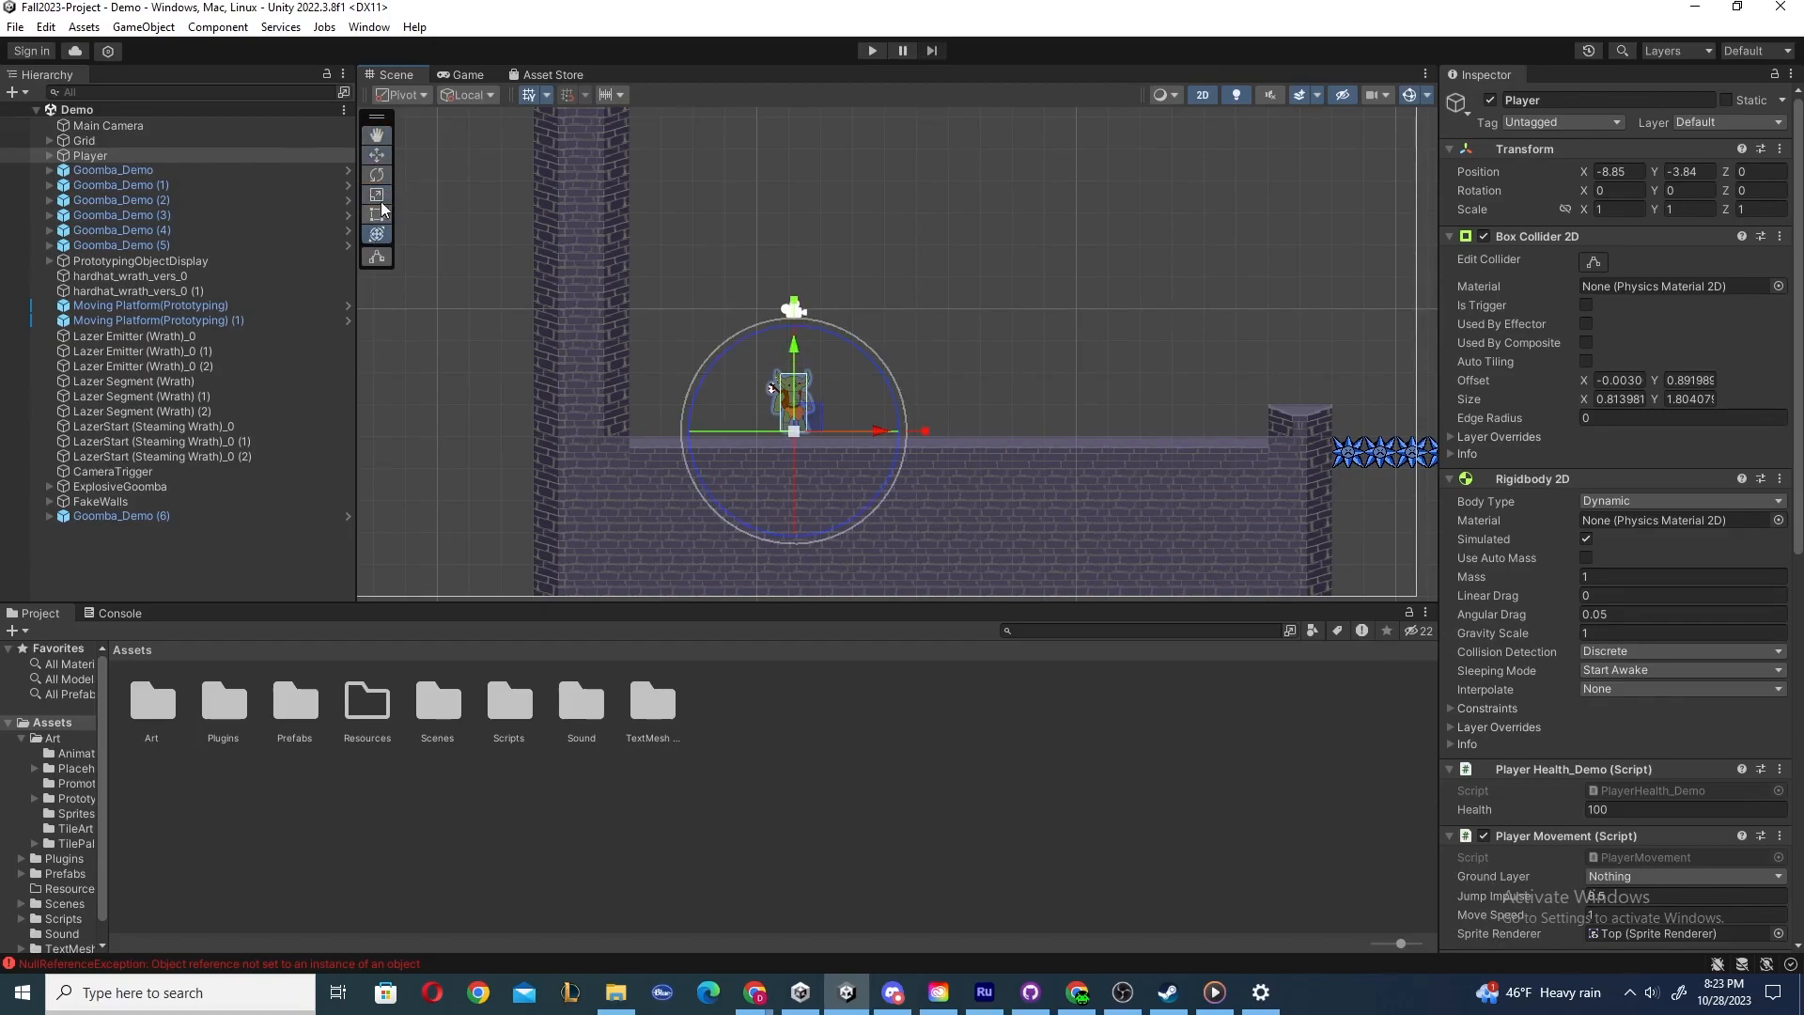
click(374, 135)
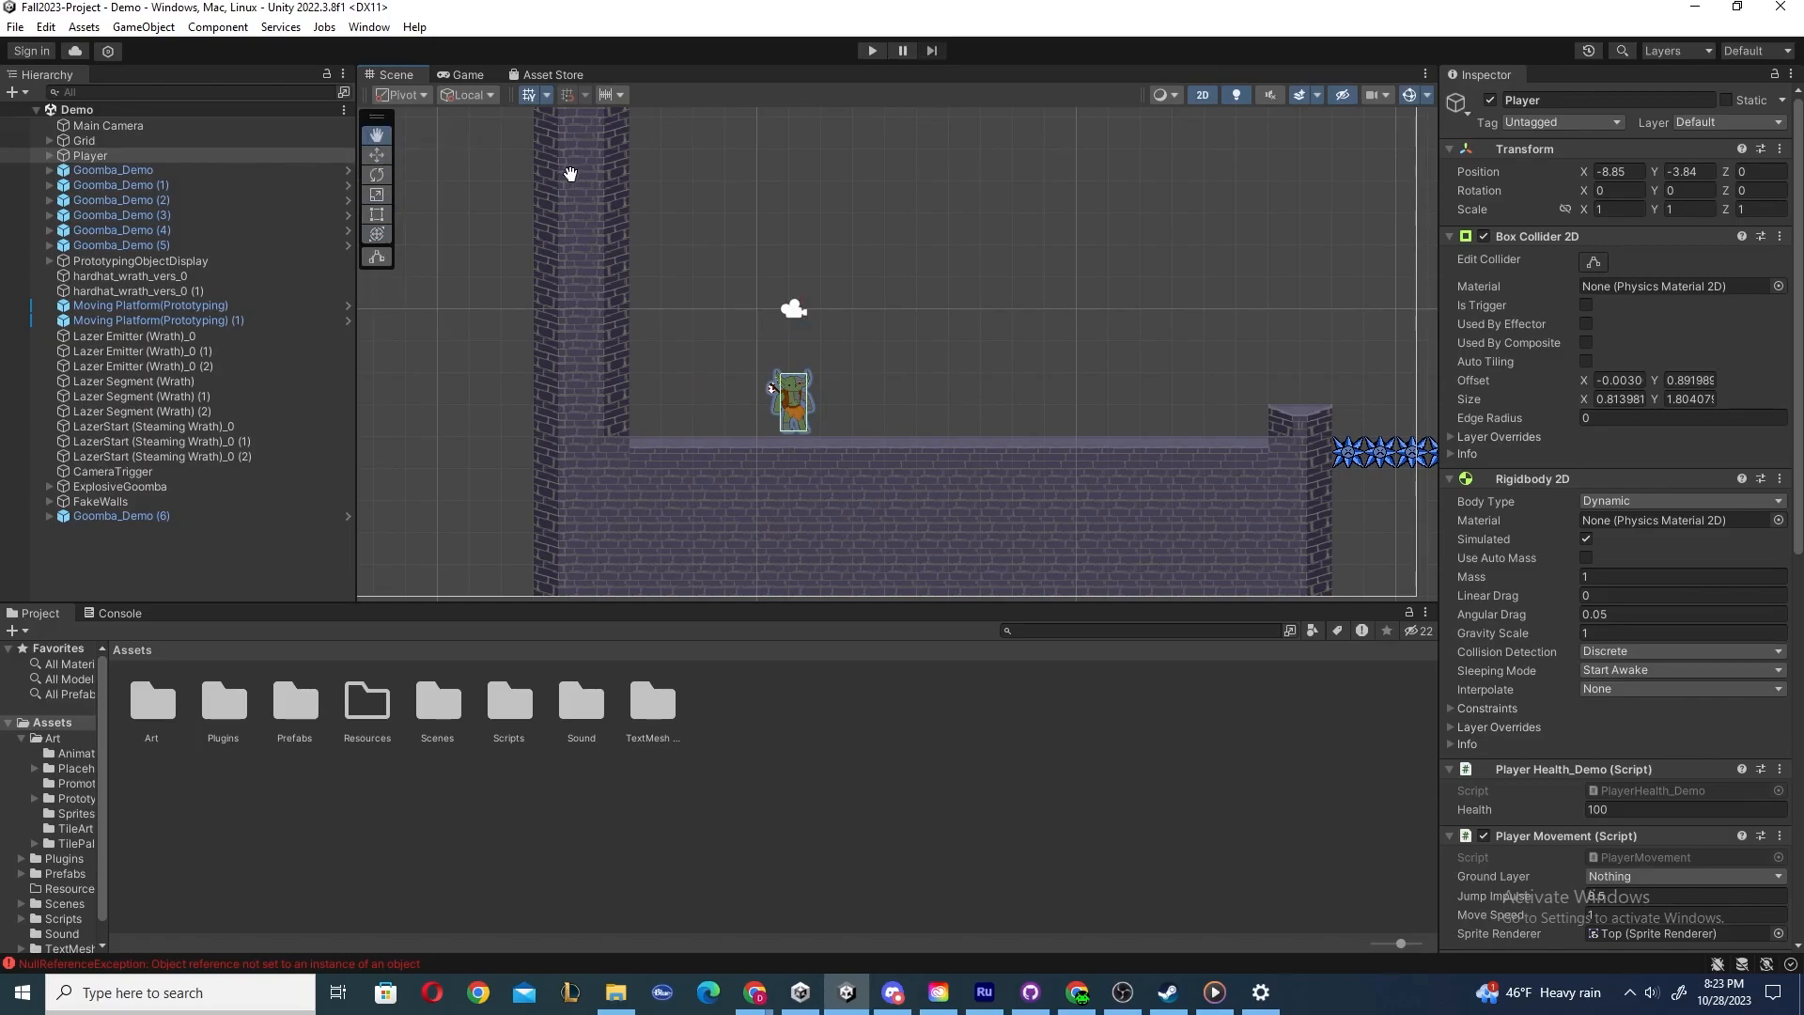
key(w)
key(e)
key(r)
key(t)
key(y)
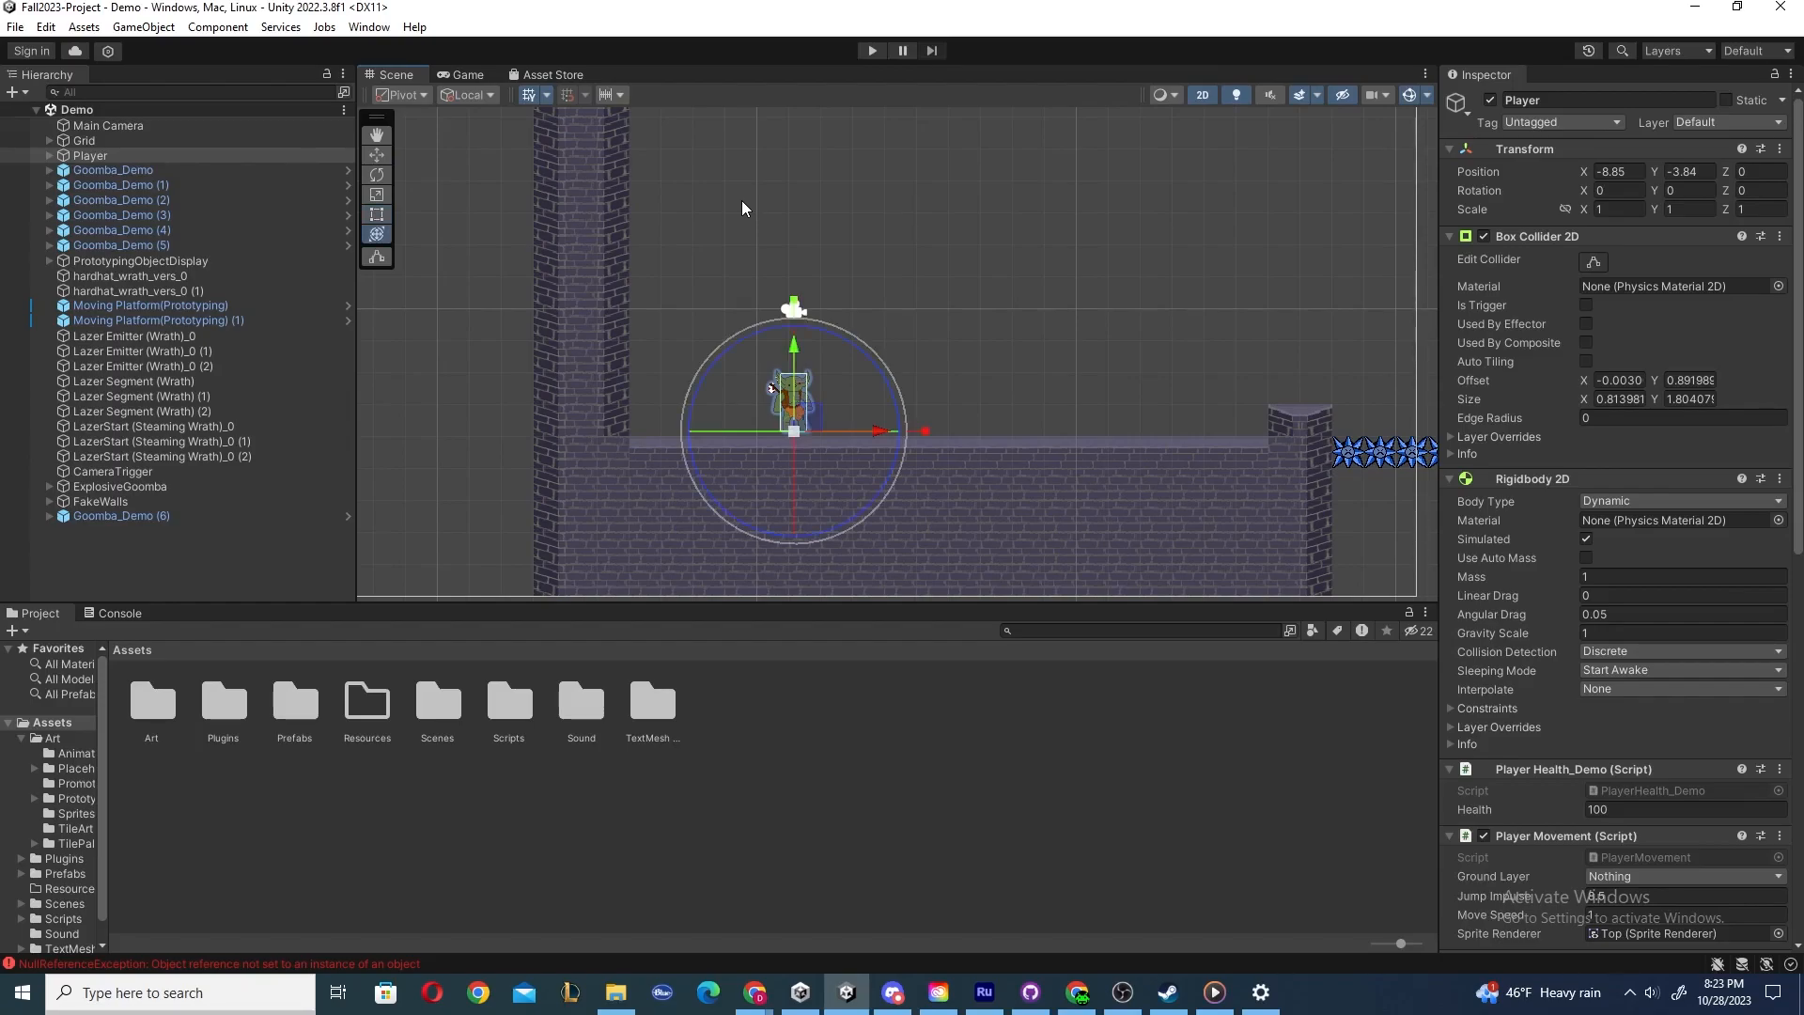
click(376, 136)
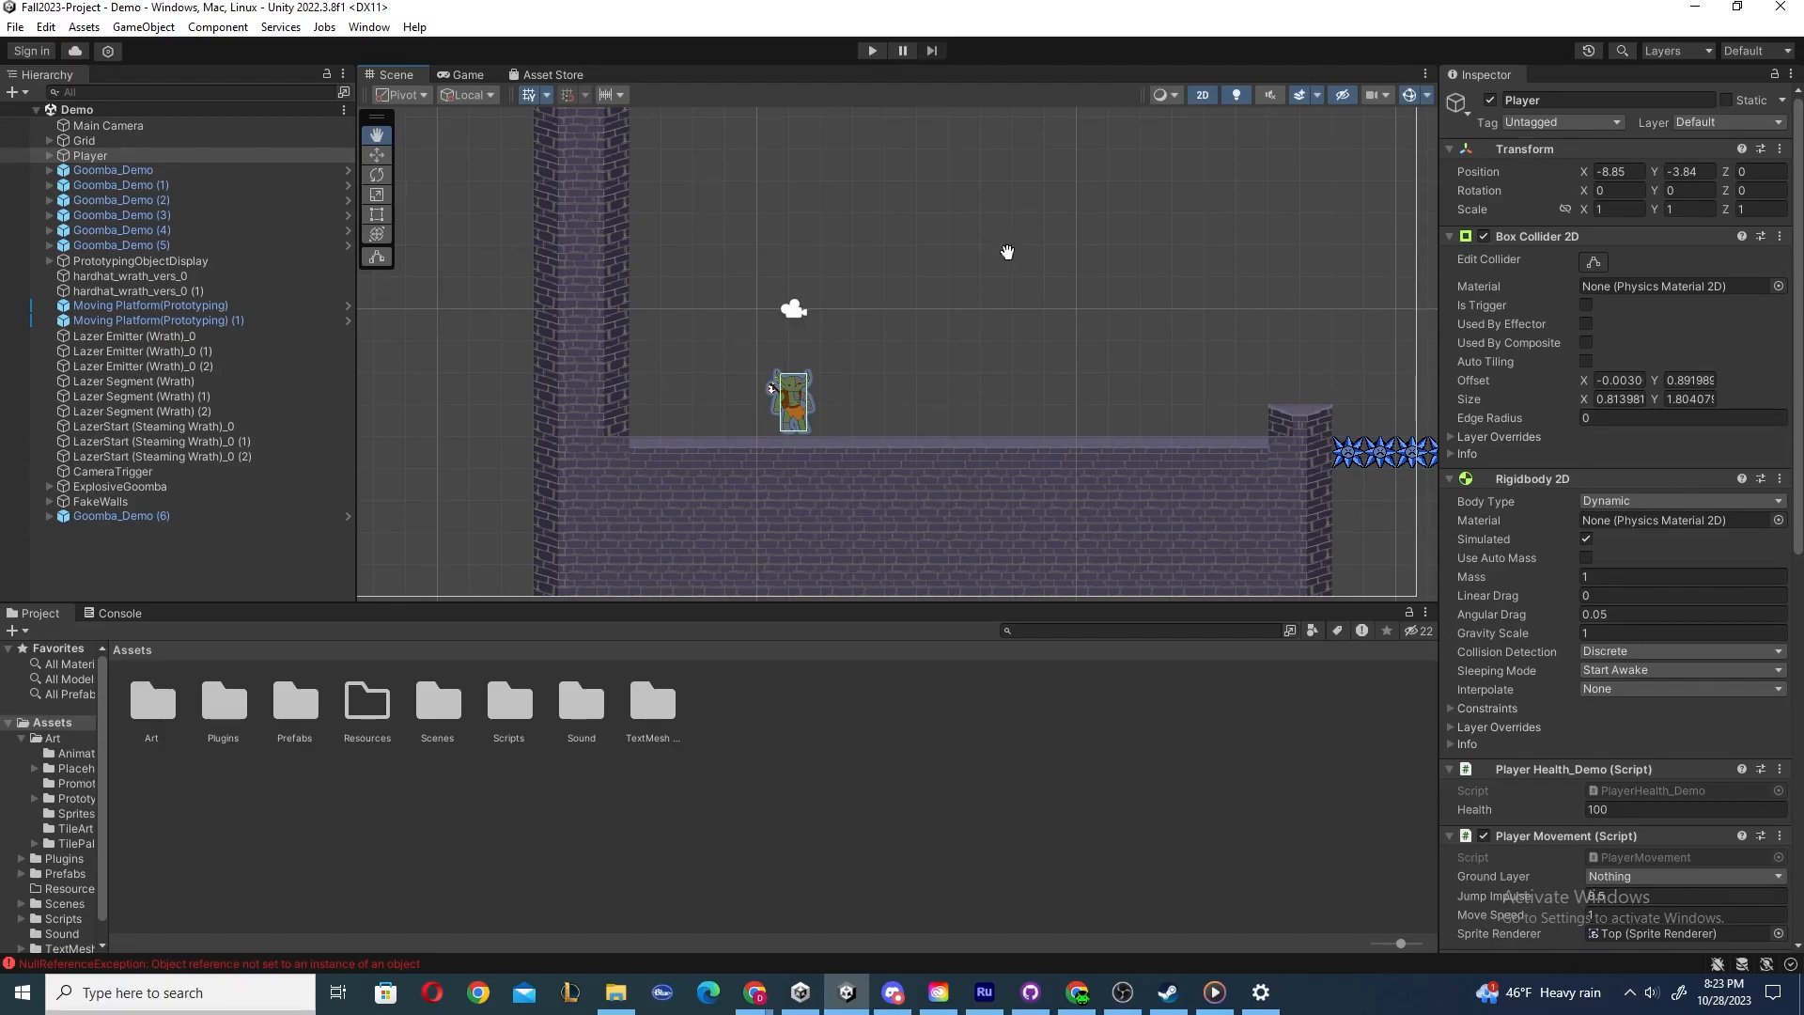
Pan and zoom around the level in the Scene view with the View tool, then clear the selection.
scroll(1001, 249, down, 2)
drag(968, 250, 693, 237)
scroll(1050, 284, down, 5)
drag(1196, 316, 556, 236)
drag(1093, 301, 1316, 321)
drag(483, 294, 1231, 370)
drag(650, 308, 750, 354)
drag(981, 296, 632, 266)
drag(1041, 305, 690, 366)
drag(1040, 383, 1229, 410)
drag(572, 273, 1197, 310)
drag(584, 270, 1128, 297)
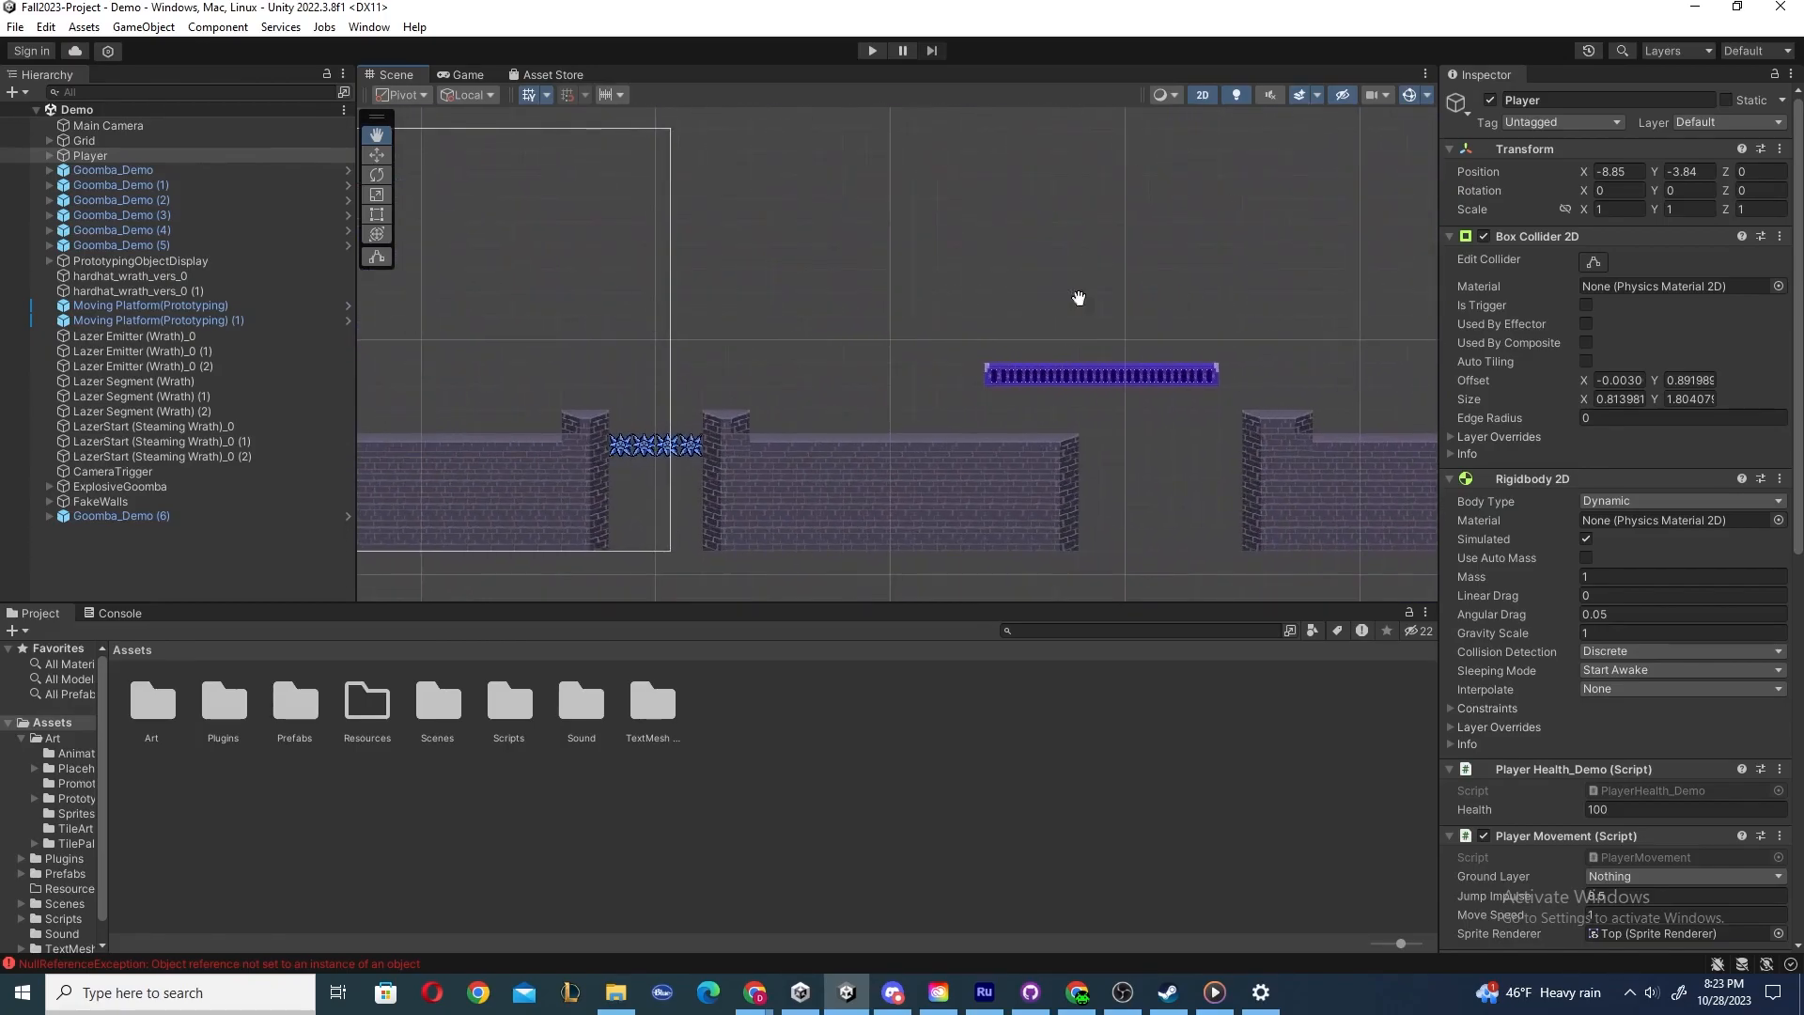
drag(540, 282, 964, 282)
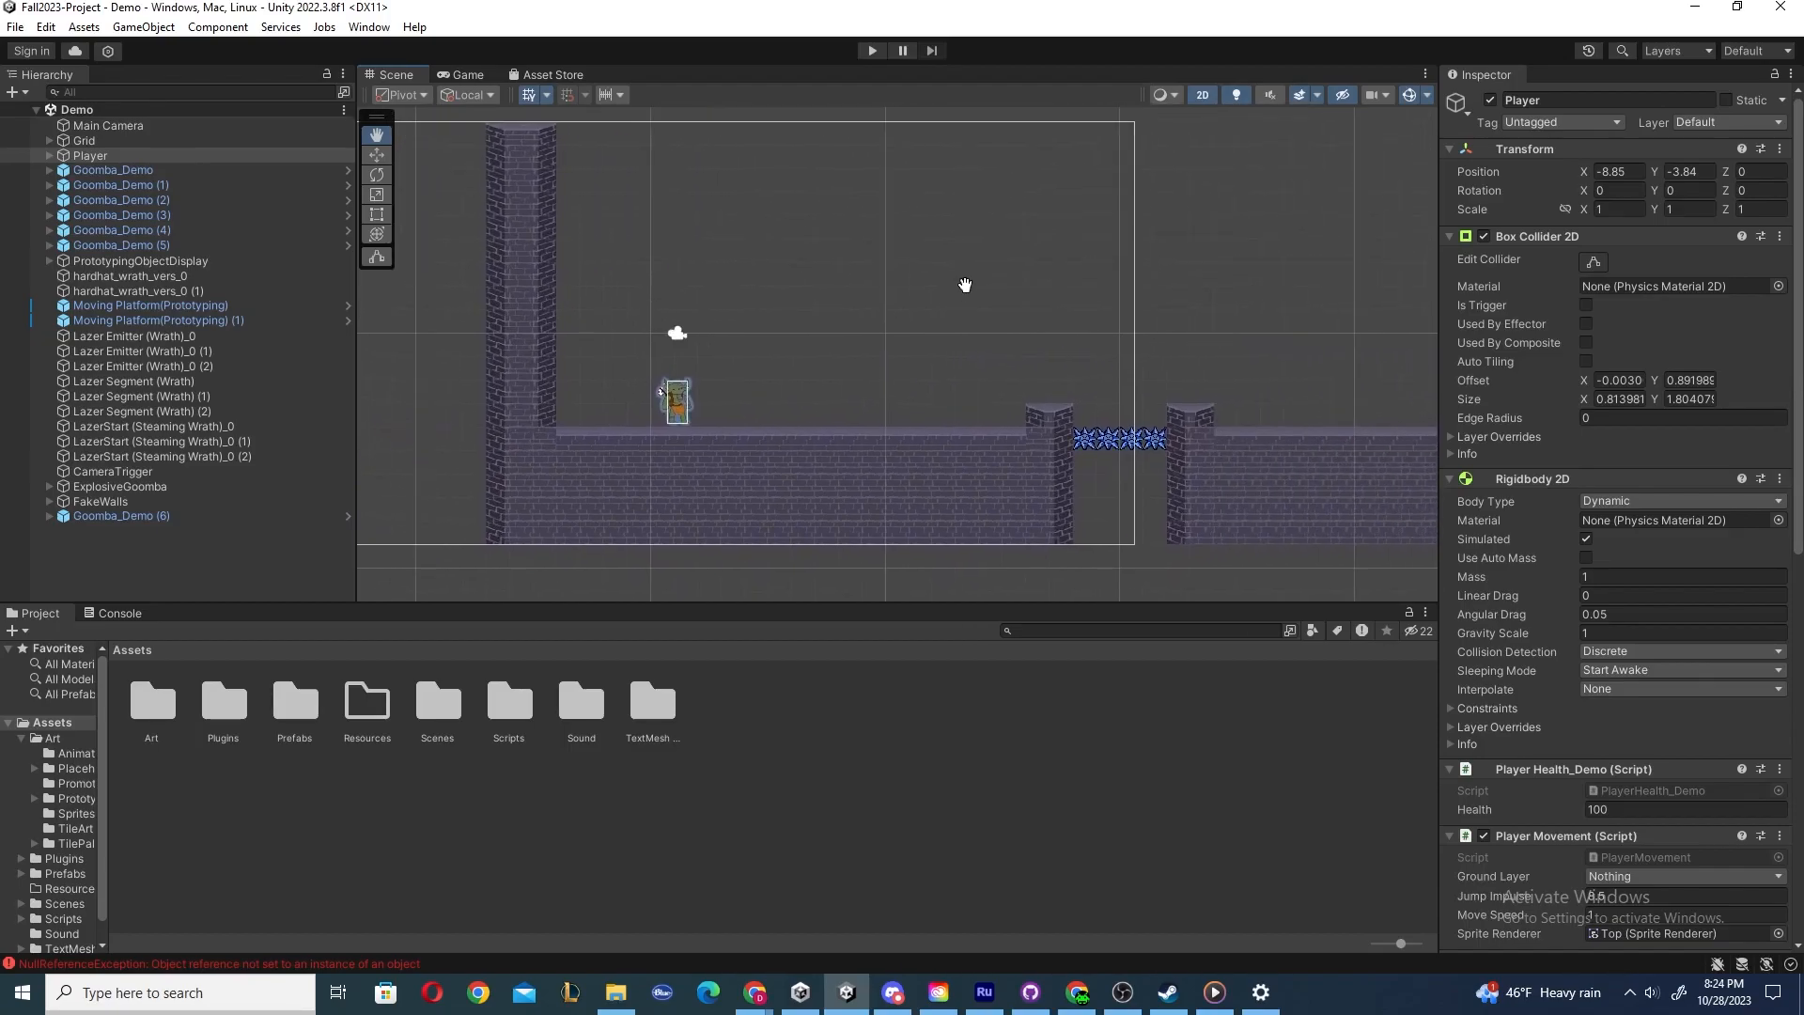
scroll(940, 288, up, 1)
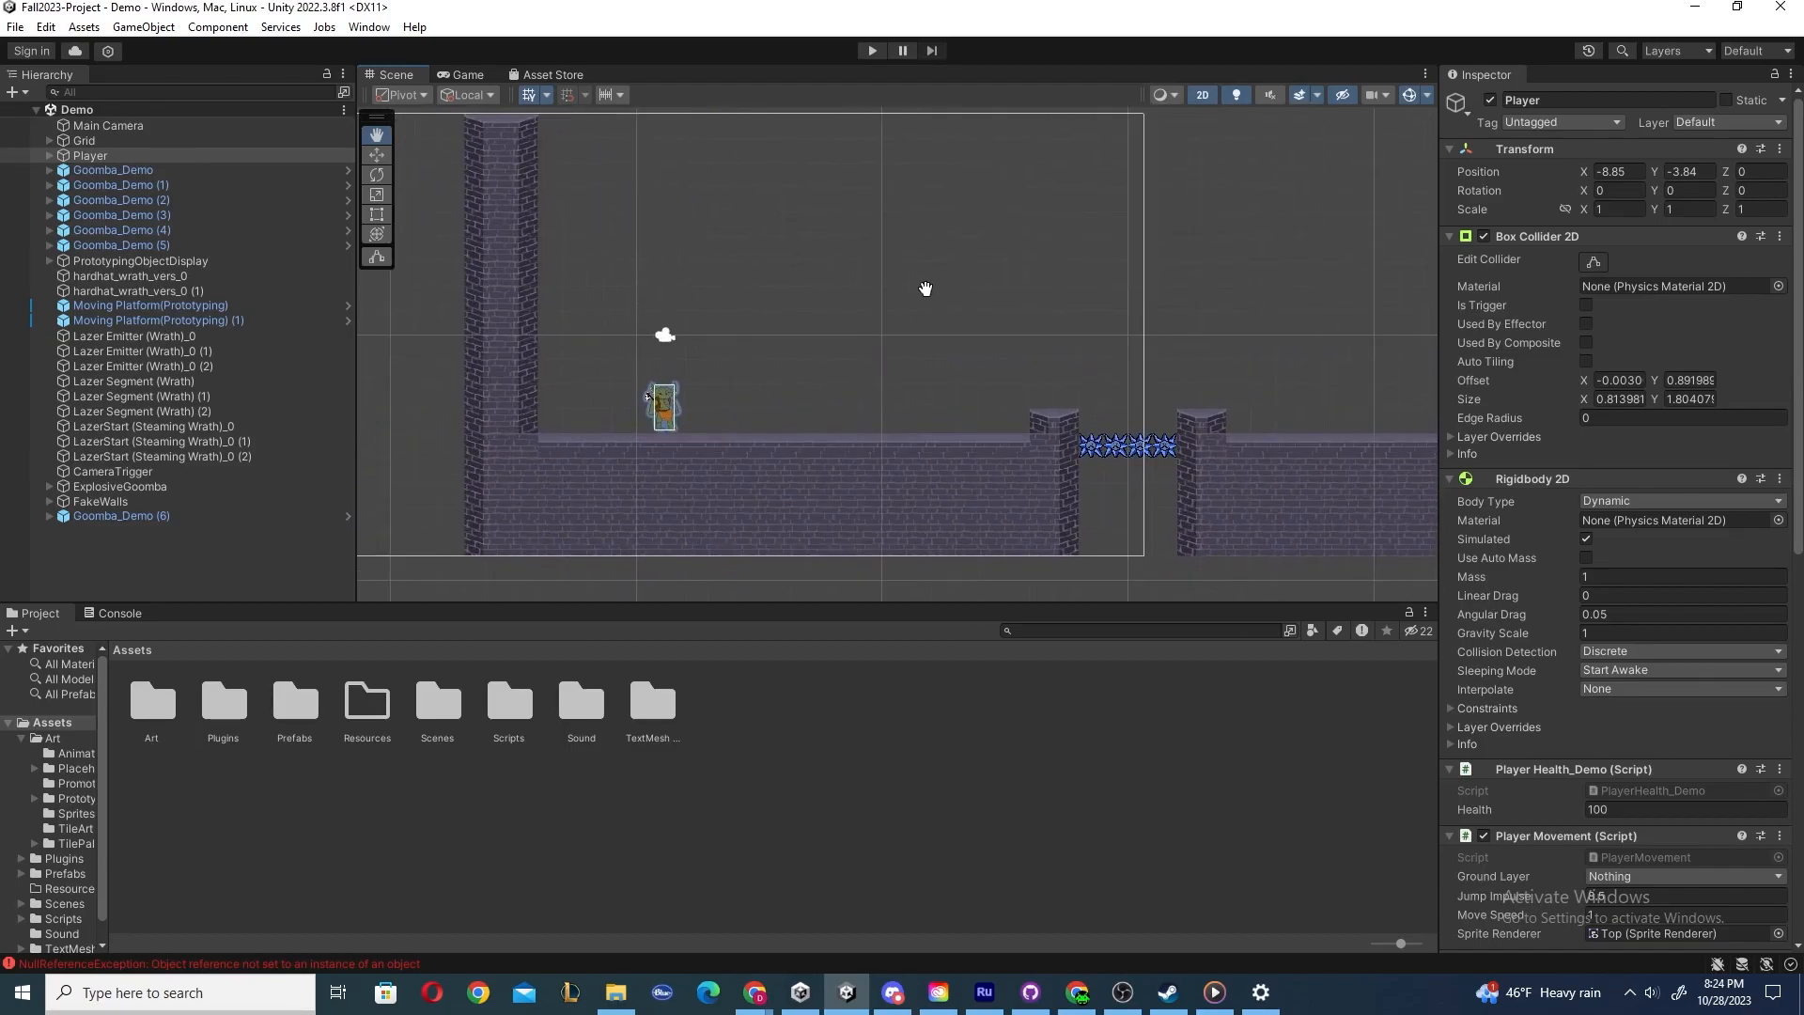
key(e)
key(w)
middle_drag(926, 299, 1399, 290)
middle_drag(585, 273, 1221, 294)
middle_drag(660, 266, 962, 287)
click(902, 249)
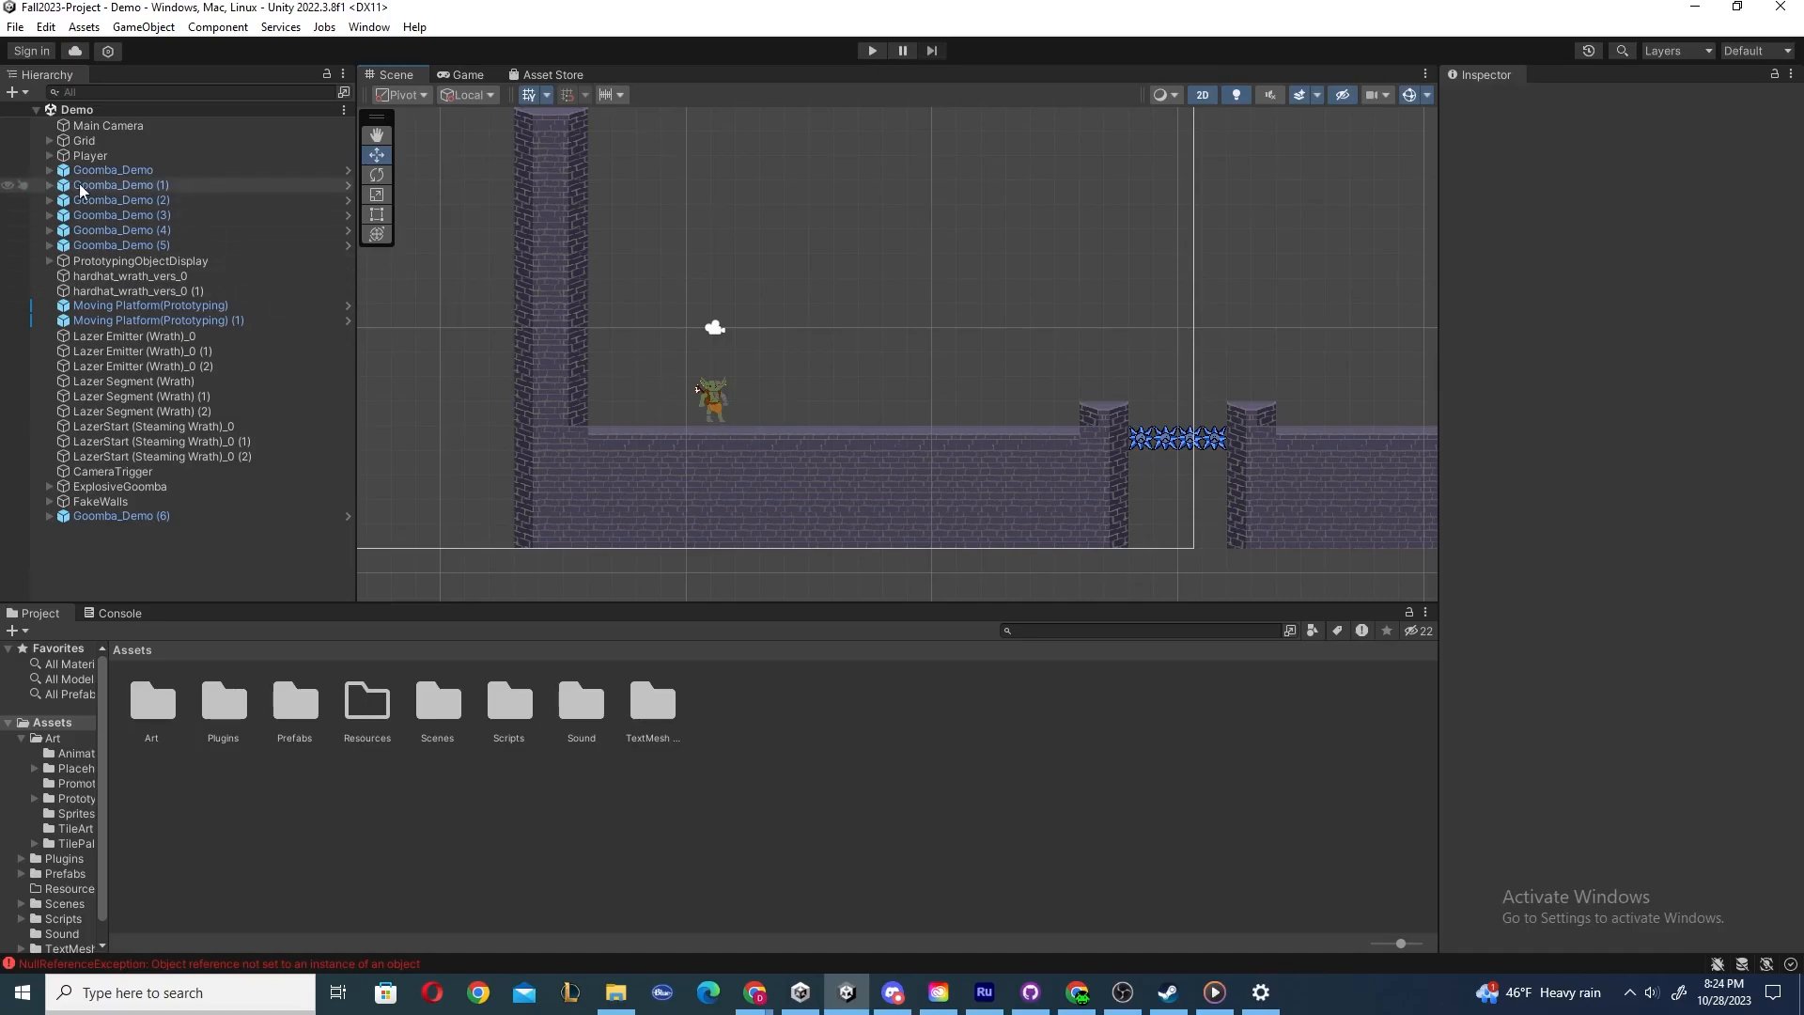
Select the Player and move it around with the Move tool, undoing each move.
click(87, 155)
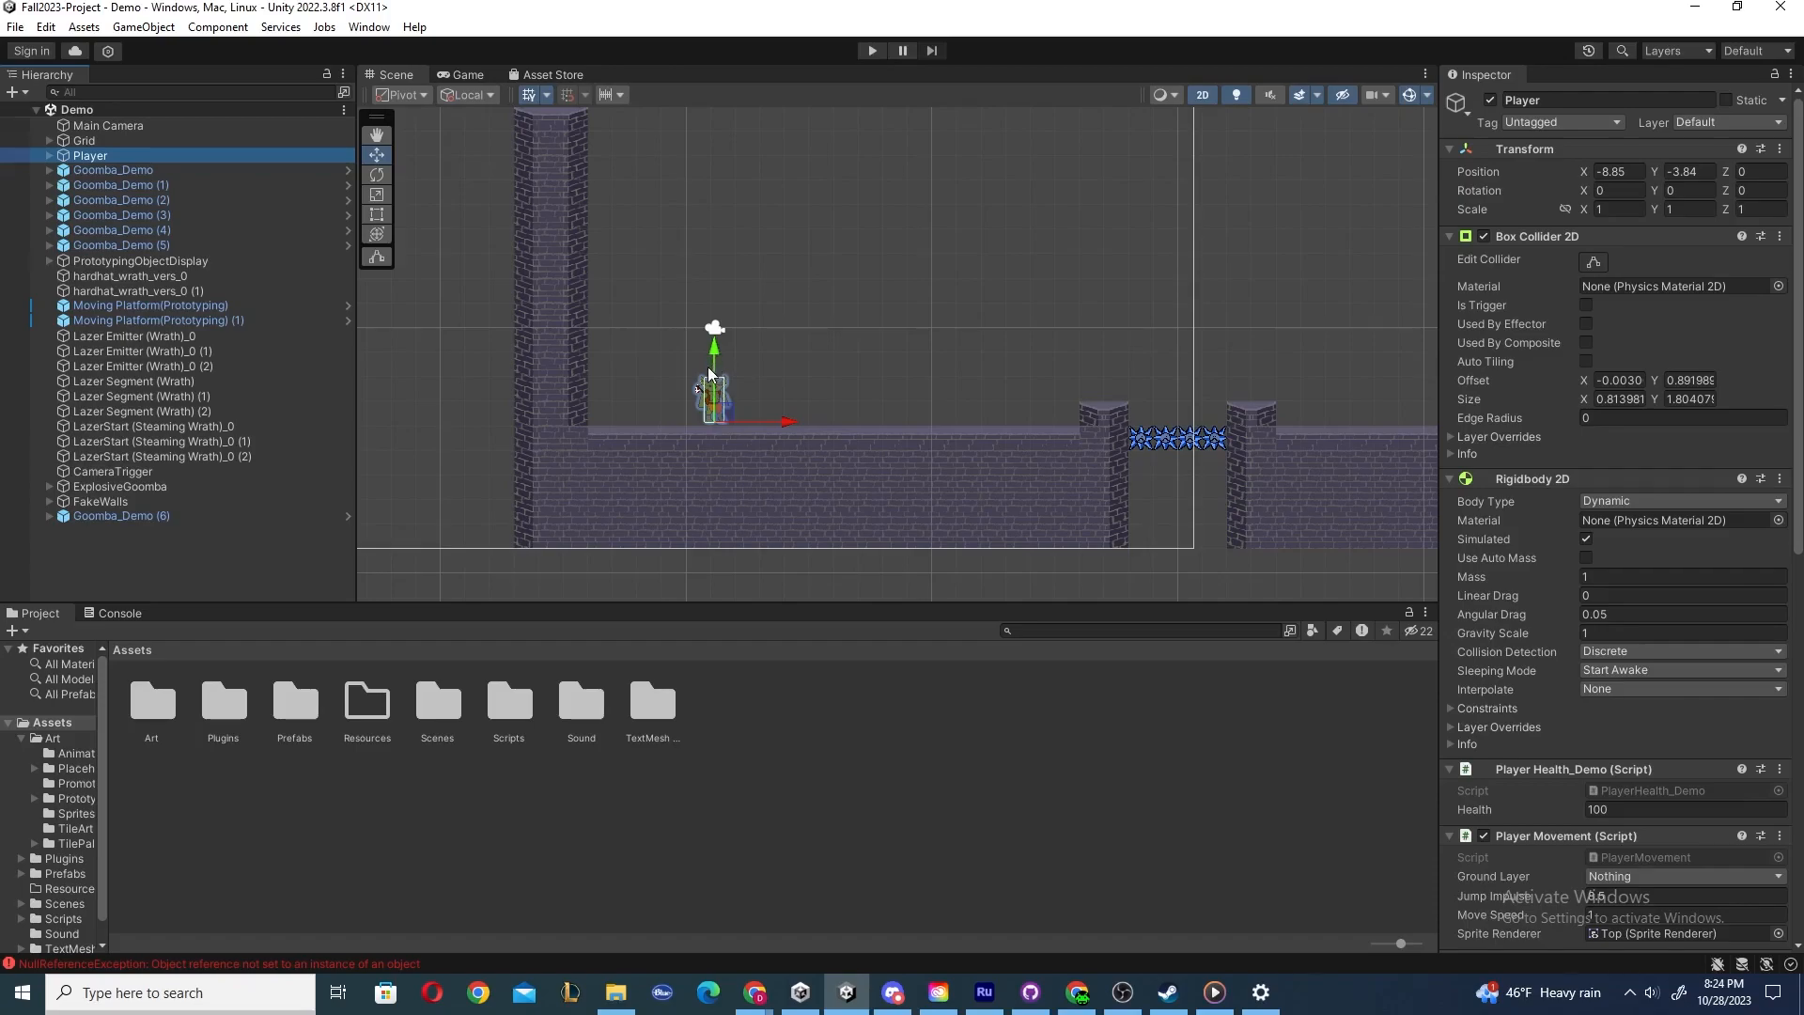
drag(715, 386, 1029, 183)
key(ctrl+z)
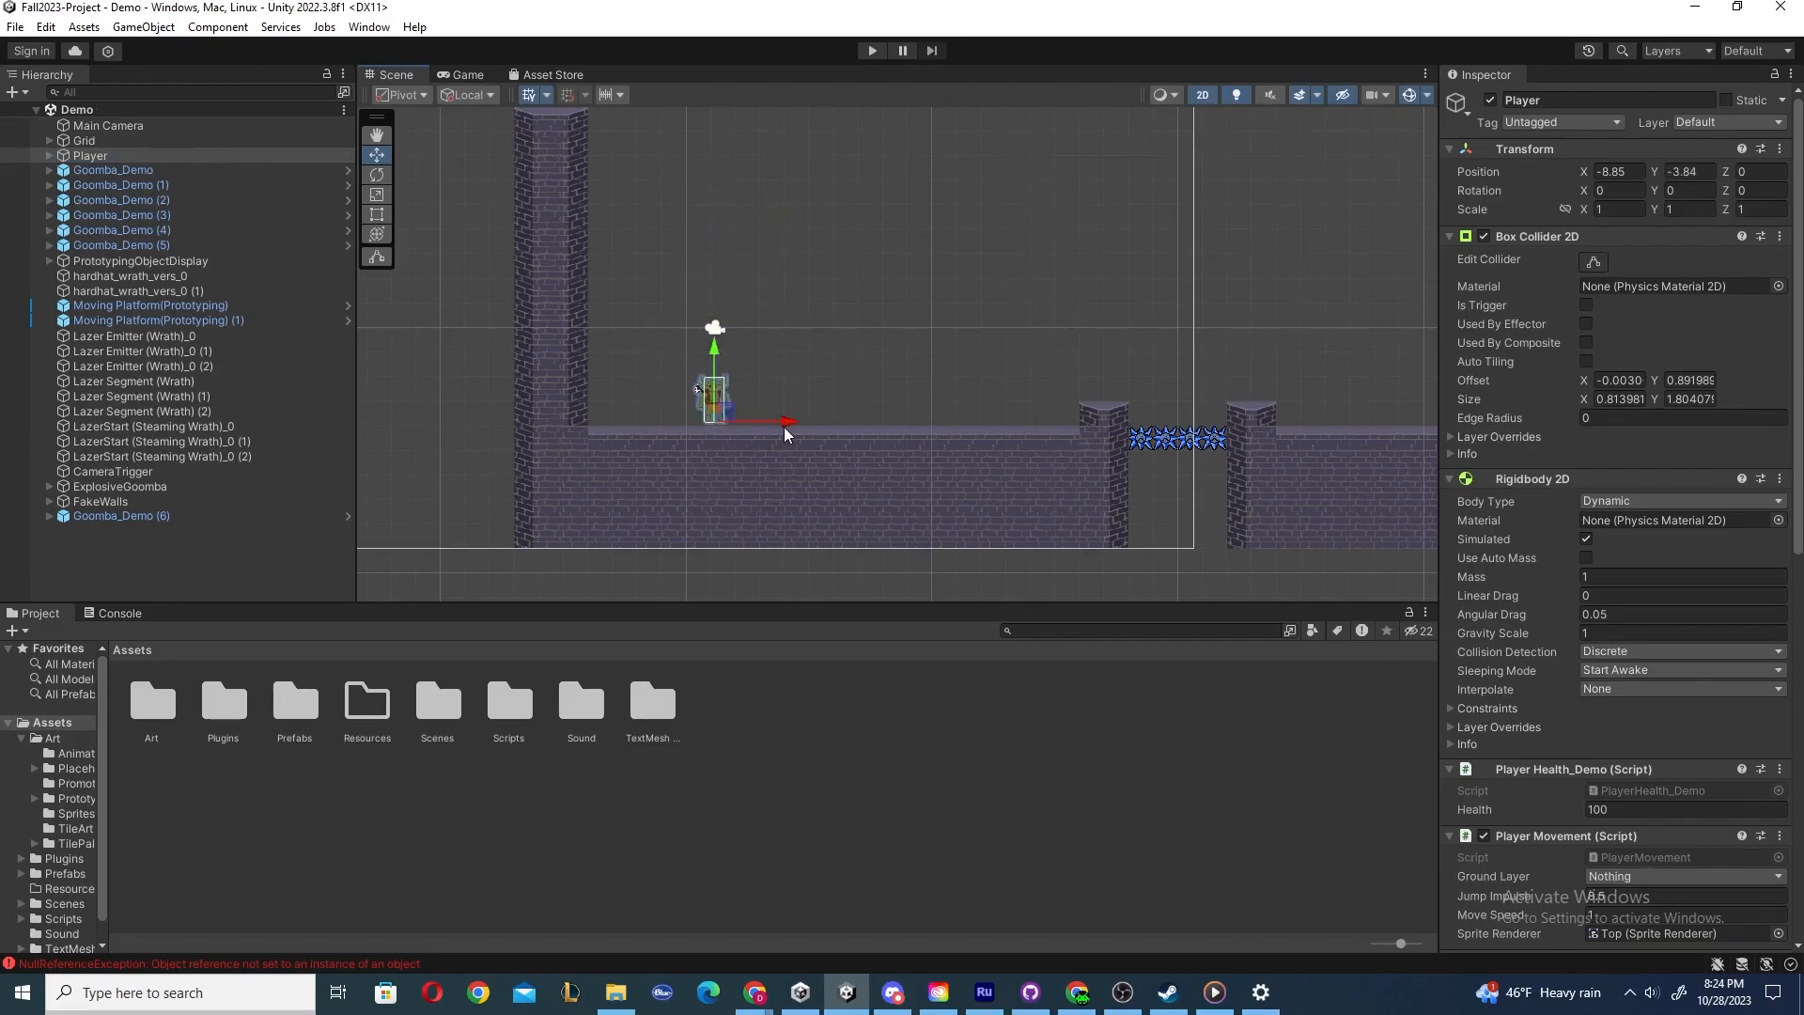
mouse_move(784, 428)
mouse_down()
mouse_move(943, 429)
mouse_move(769, 426)
mouse_move(960, 434)
mouse_move(783, 444)
mouse_up()
key(ctrl+z)
drag(728, 423, 949, 254)
key(ctrl+z)
key(ctrl+z)
Rotate the Player several times with the Rotate tool, undoing each rotation, then deselect it.
click(377, 177)
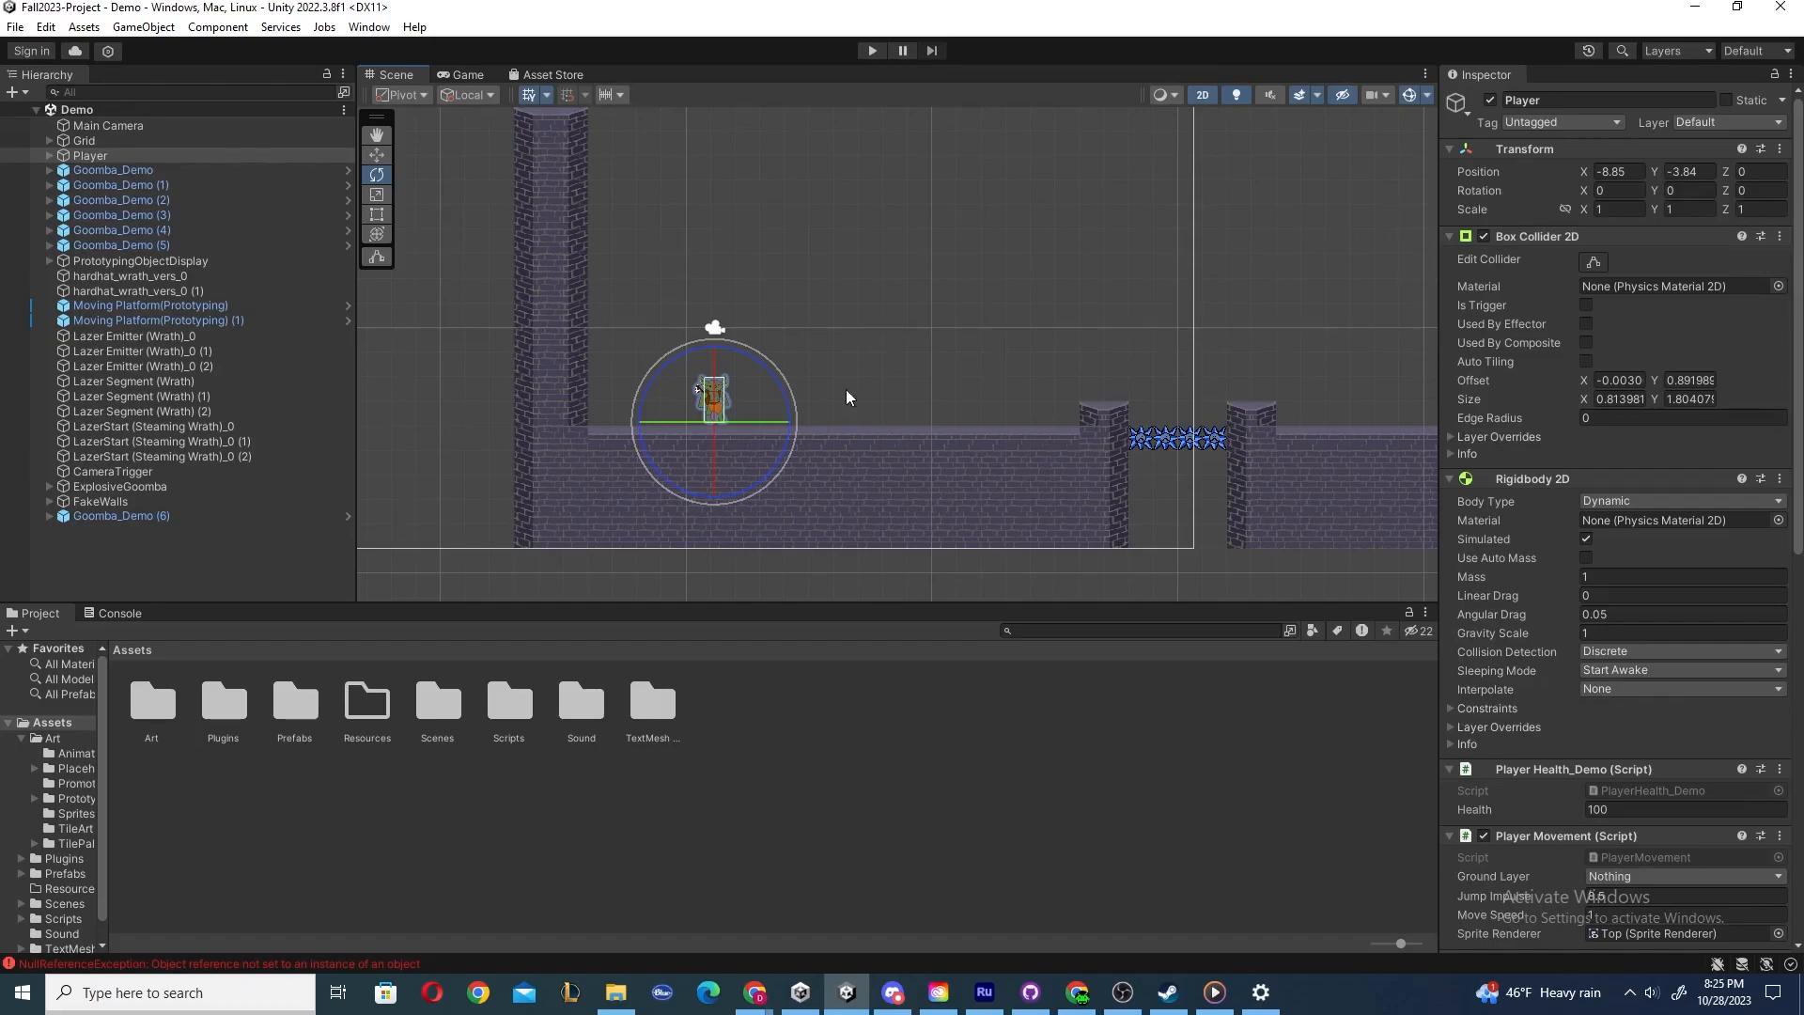
drag(745, 361, 1070, 329)
key(ctrl+z)
drag(667, 421, 477, 399)
mouse_move(735, 393)
mouse_down()
mouse_move(646, 658)
mouse_move(717, 509)
mouse_move(735, 329)
mouse_move(846, 413)
mouse_up()
key(ctrl+z)
drag(756, 363, 648, 420)
key(ctrl+z)
drag(718, 353, 976, 393)
key(ctrl+z)
drag(747, 420, 1626, 415)
key(ctrl+z)
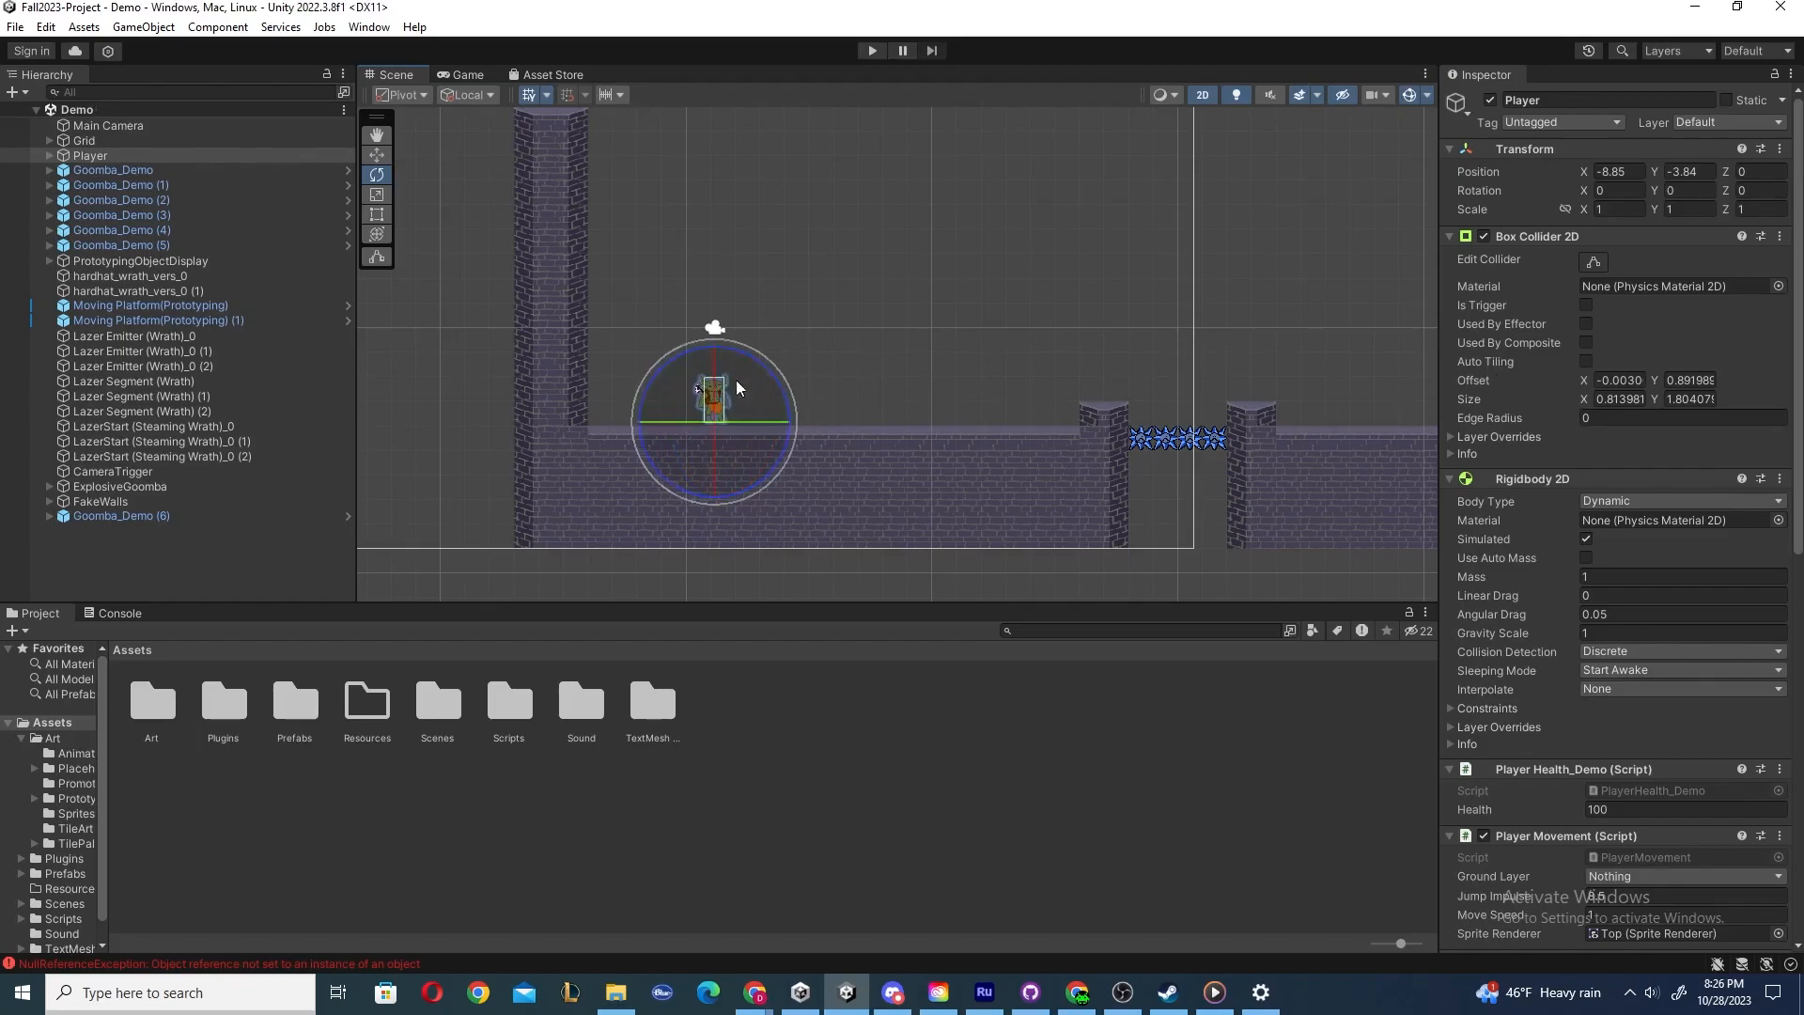
drag(715, 371, 882, 456)
key(ctrl+z)
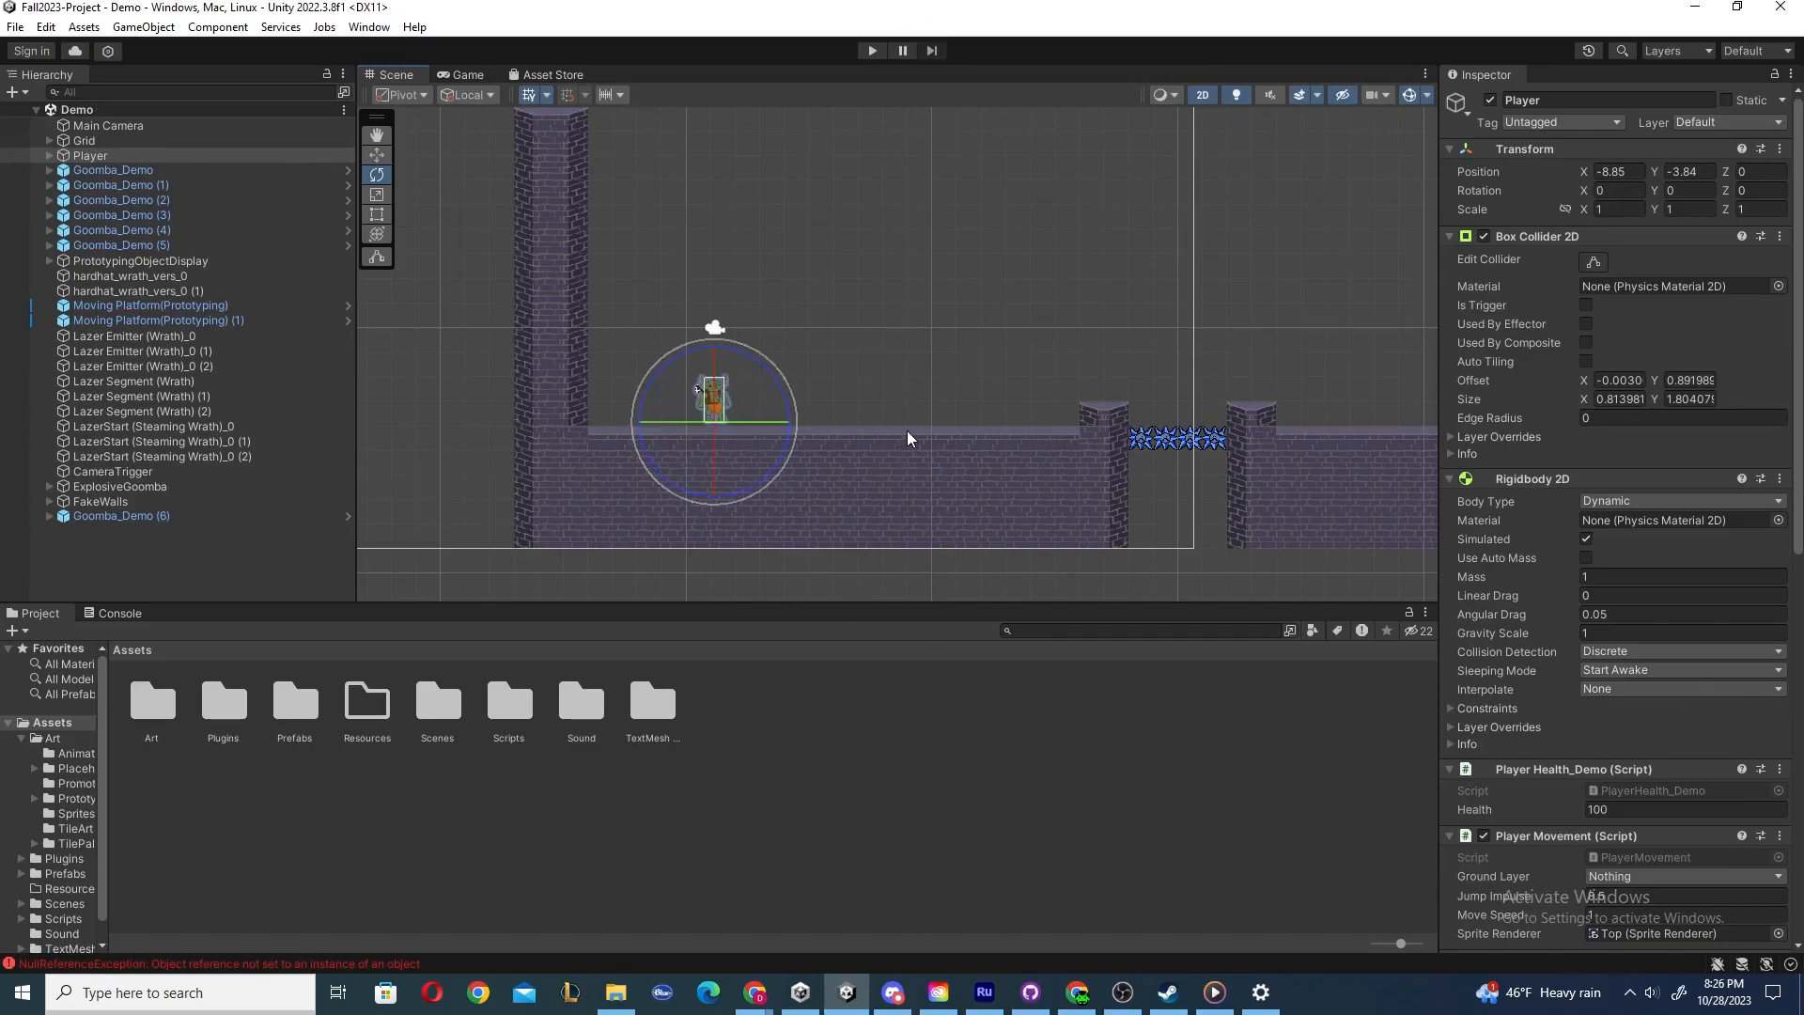
click(891, 341)
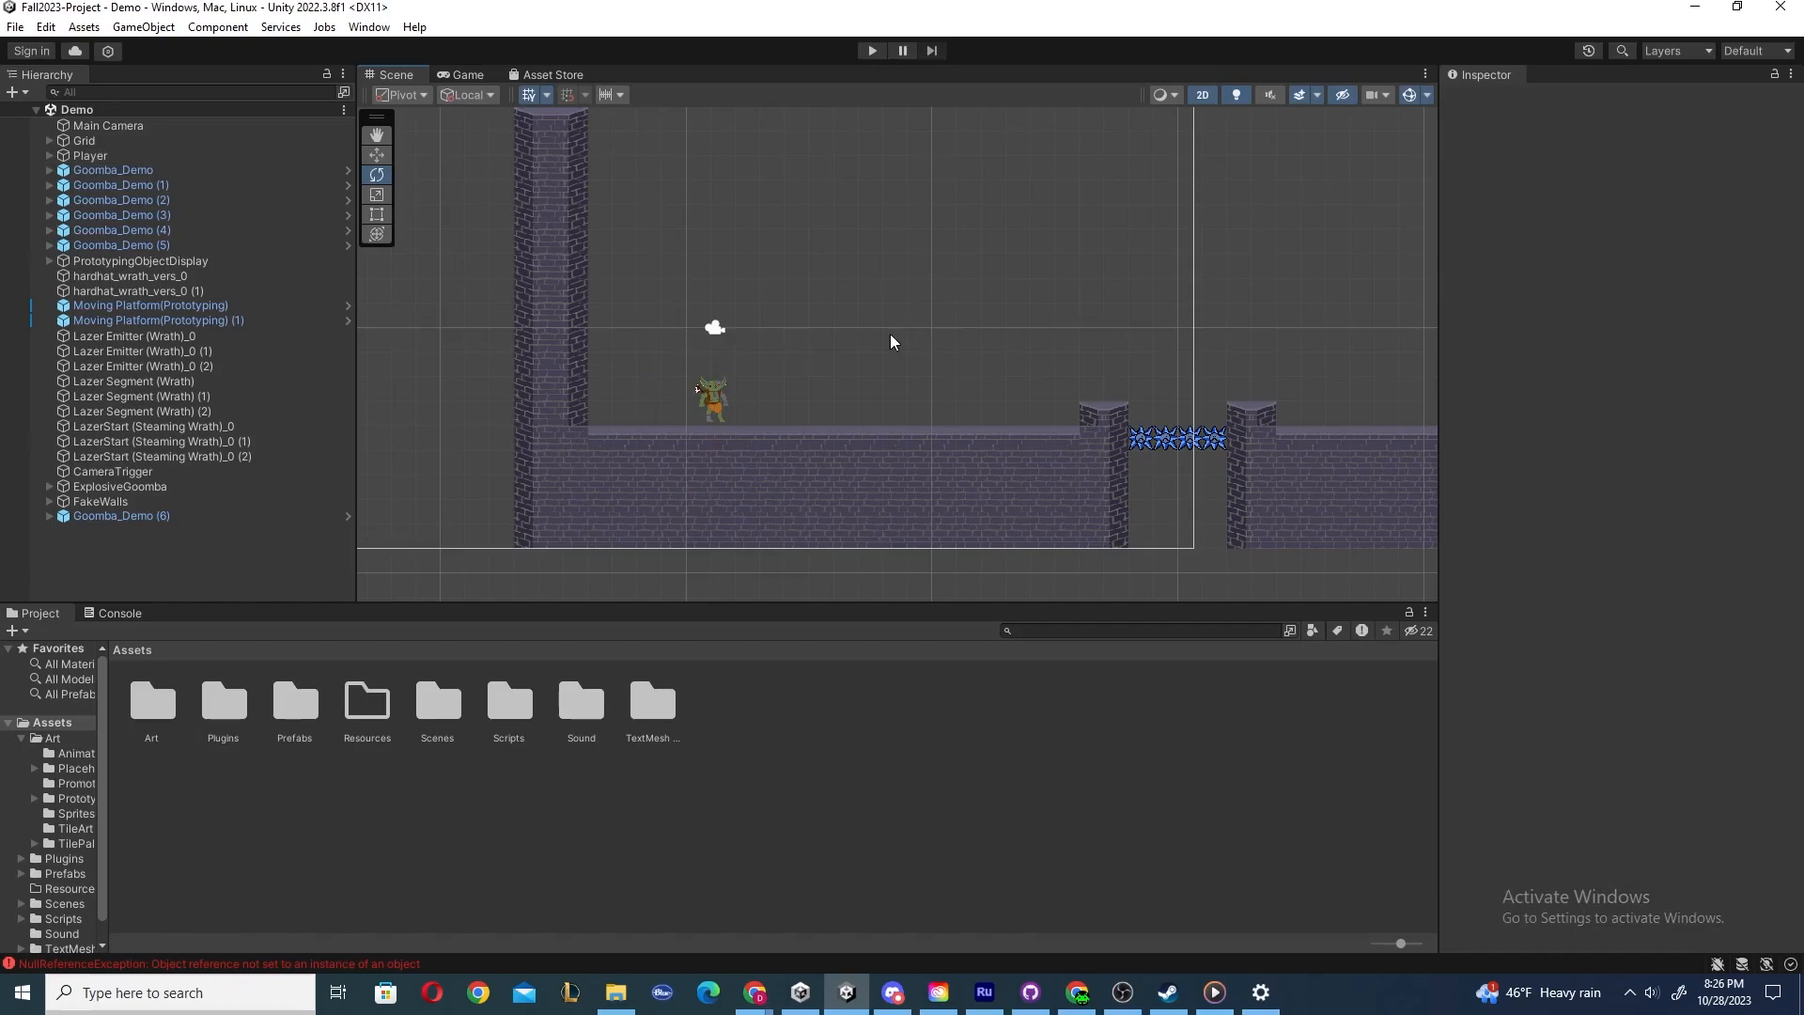
Switch to the Scale tool, select the Player and stretch it vertically, undoing each scale change.
click(376, 196)
click(715, 402)
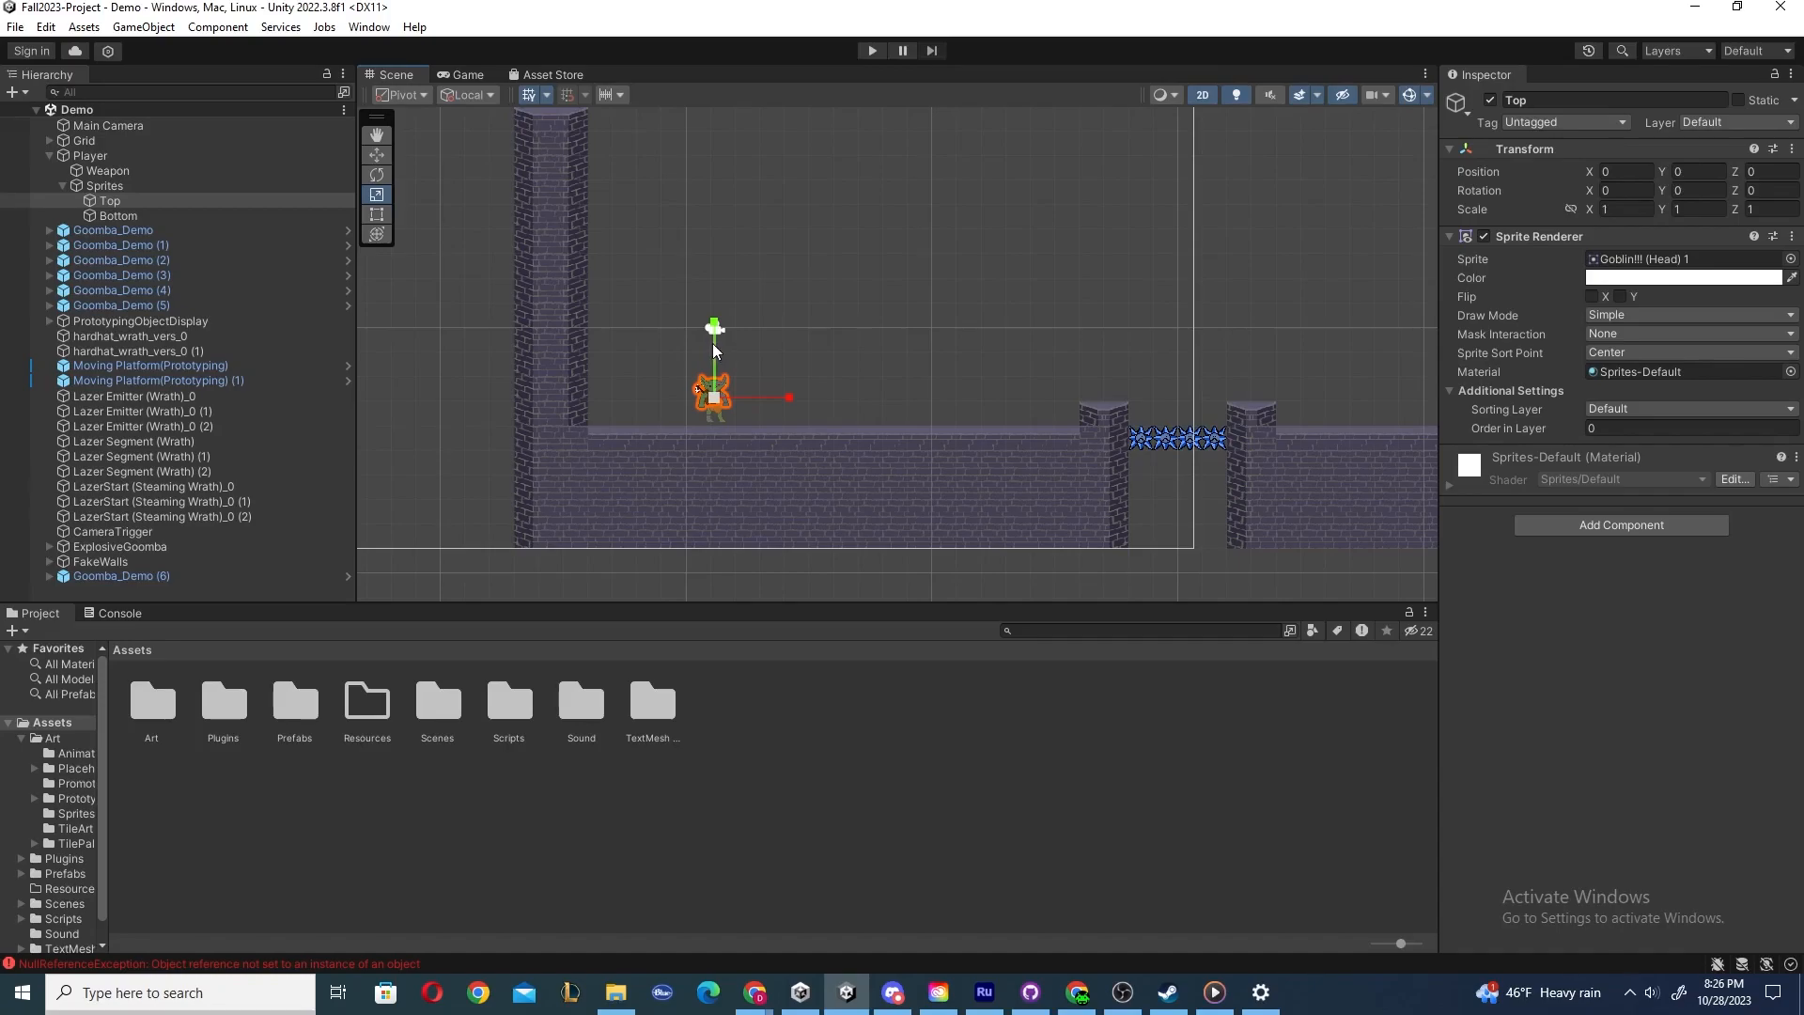
drag(714, 329, 714, 288)
click(122, 156)
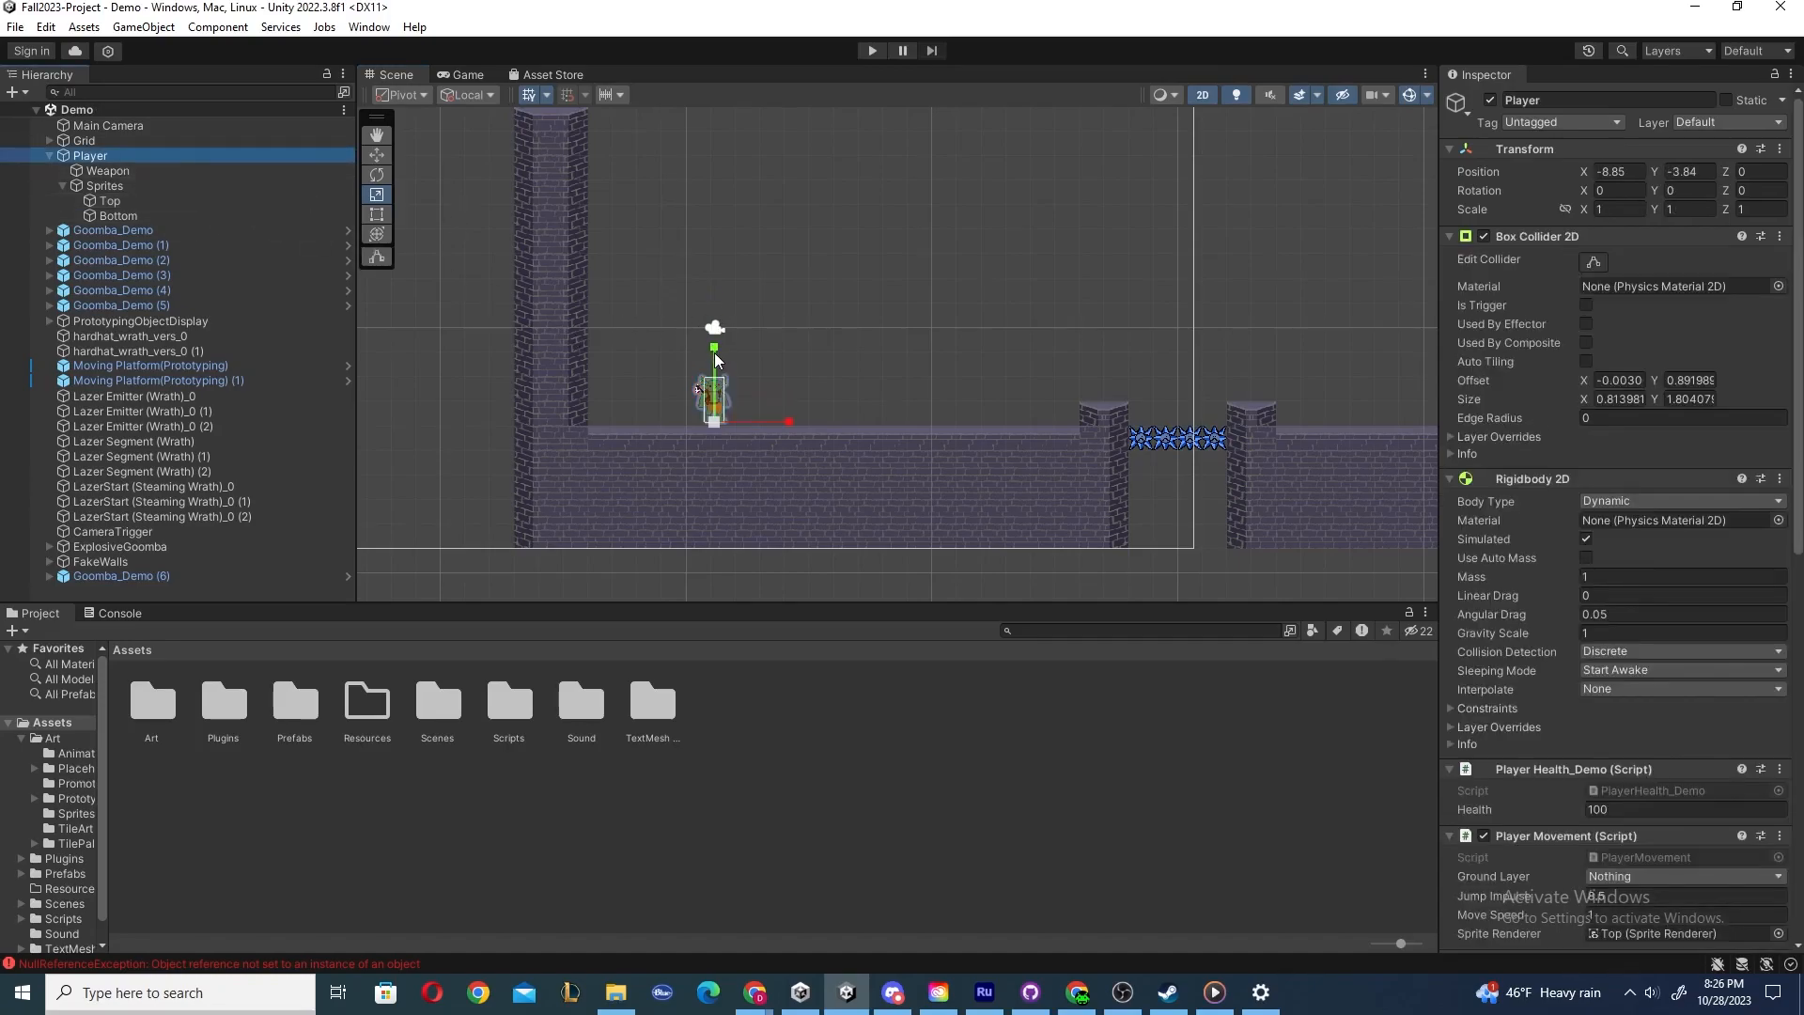
drag(715, 353, 718, 199)
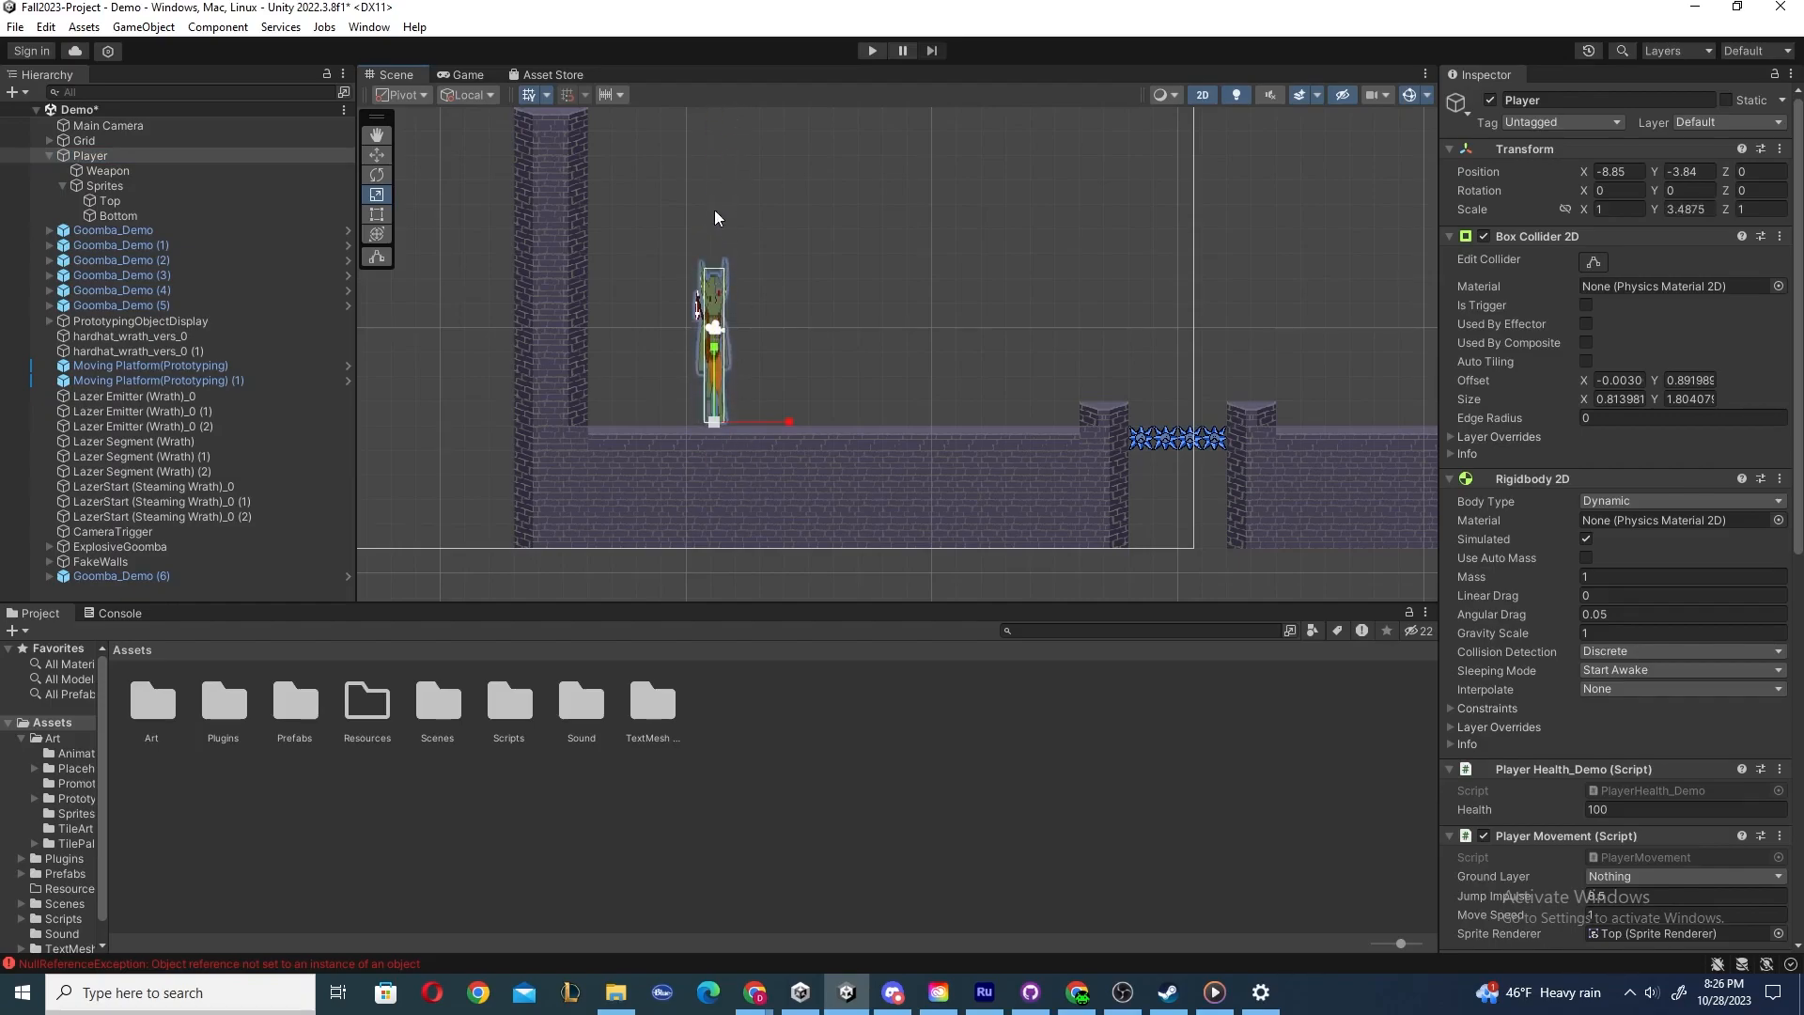
key(ctrl+z)
drag(894, 435, 915, 330)
key(ctrl+z)
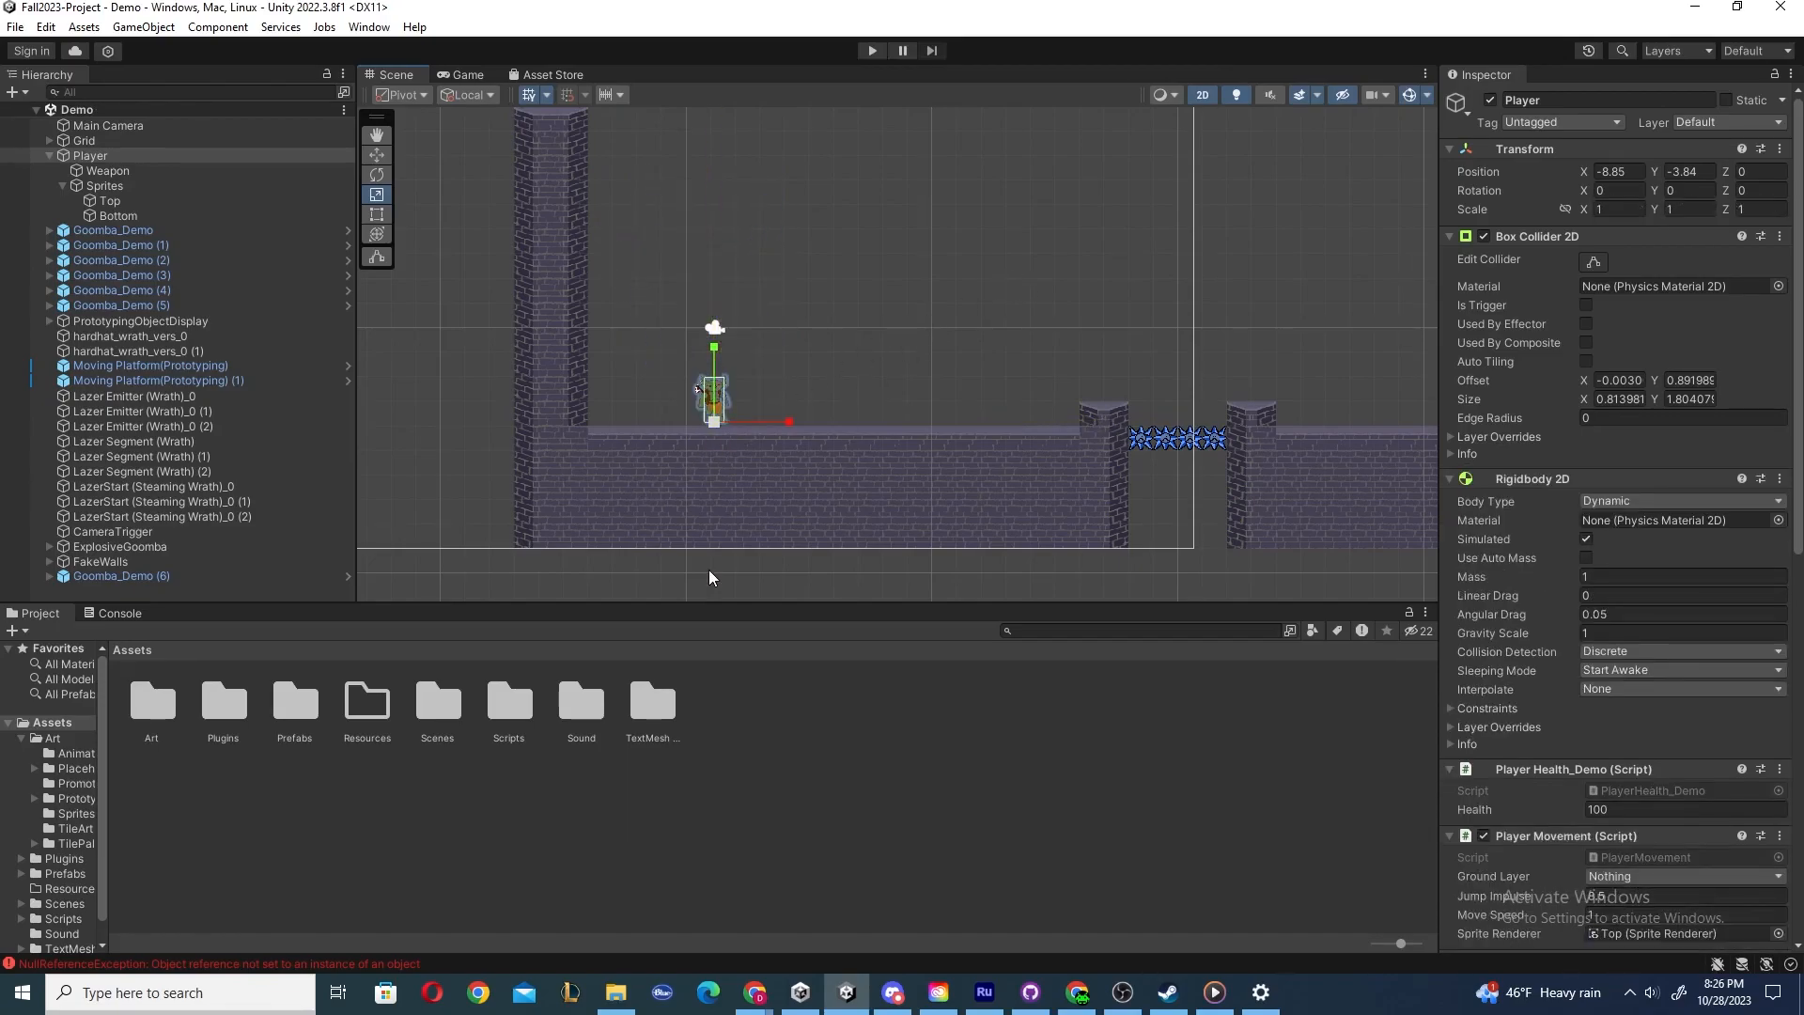
click(873, 331)
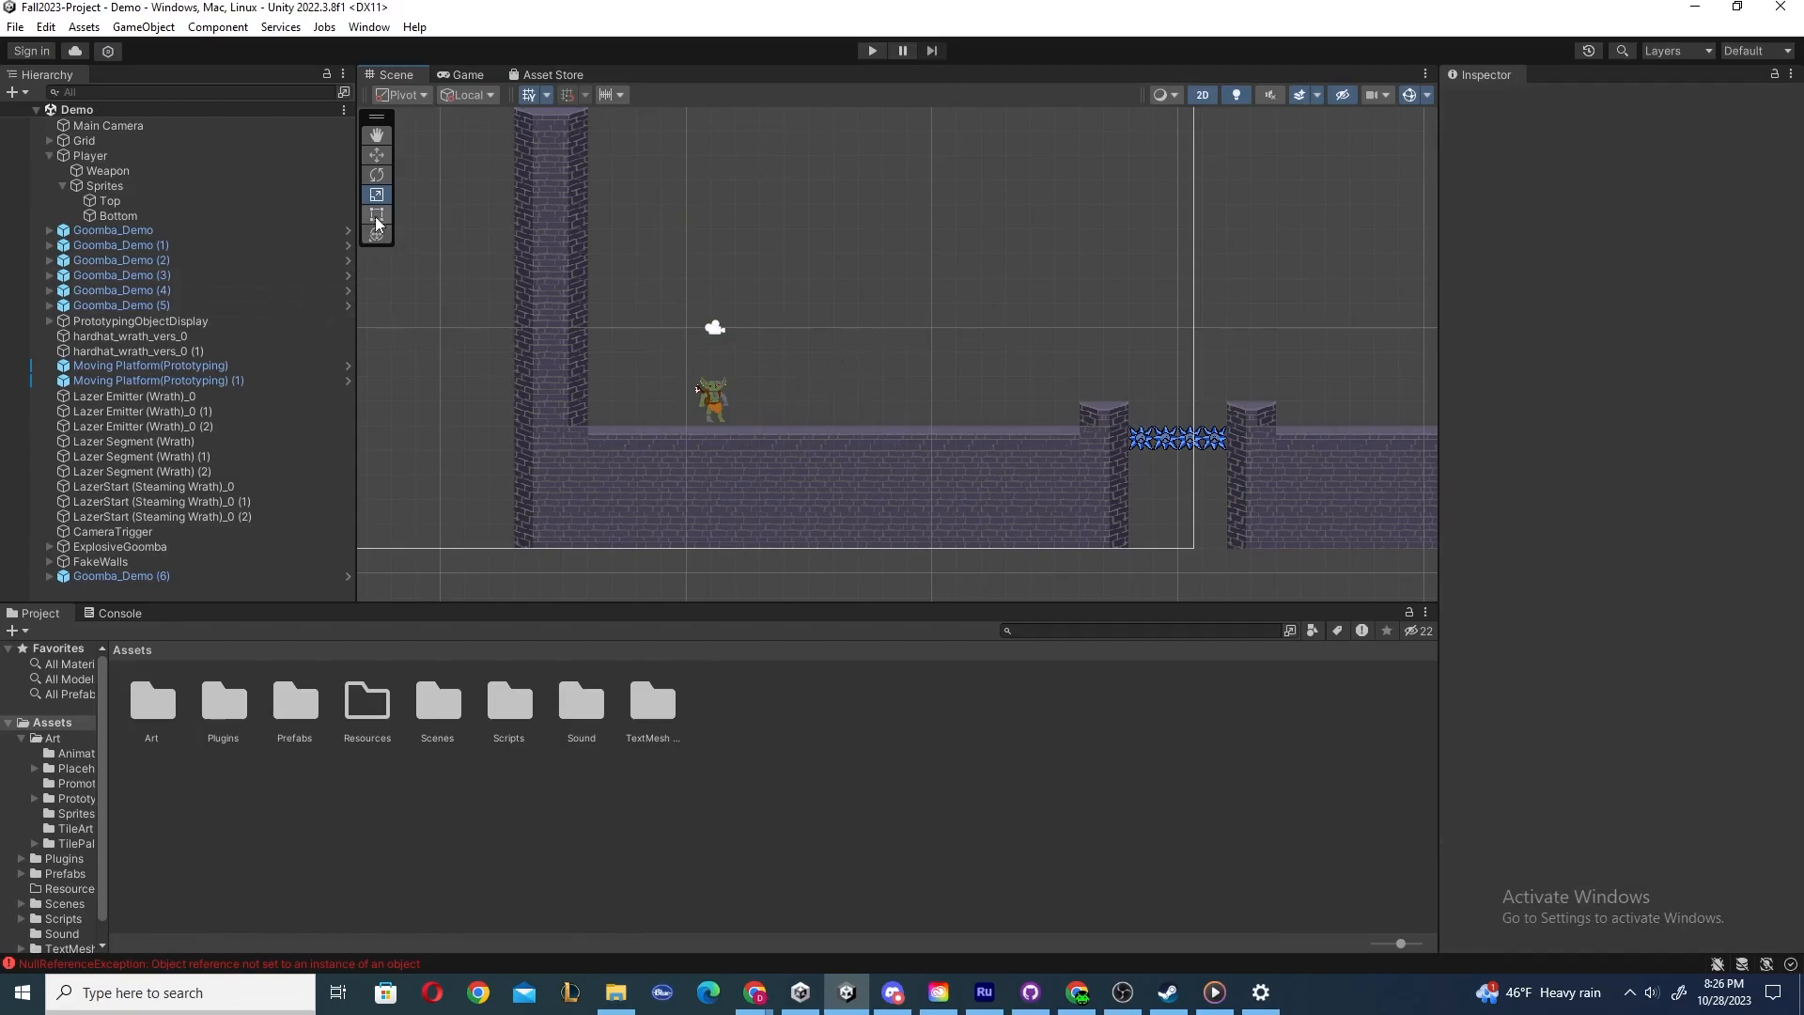
Select the Player's Top sprite and resize it with the Rect tool, undoing both changes.
key(t)
click(111, 156)
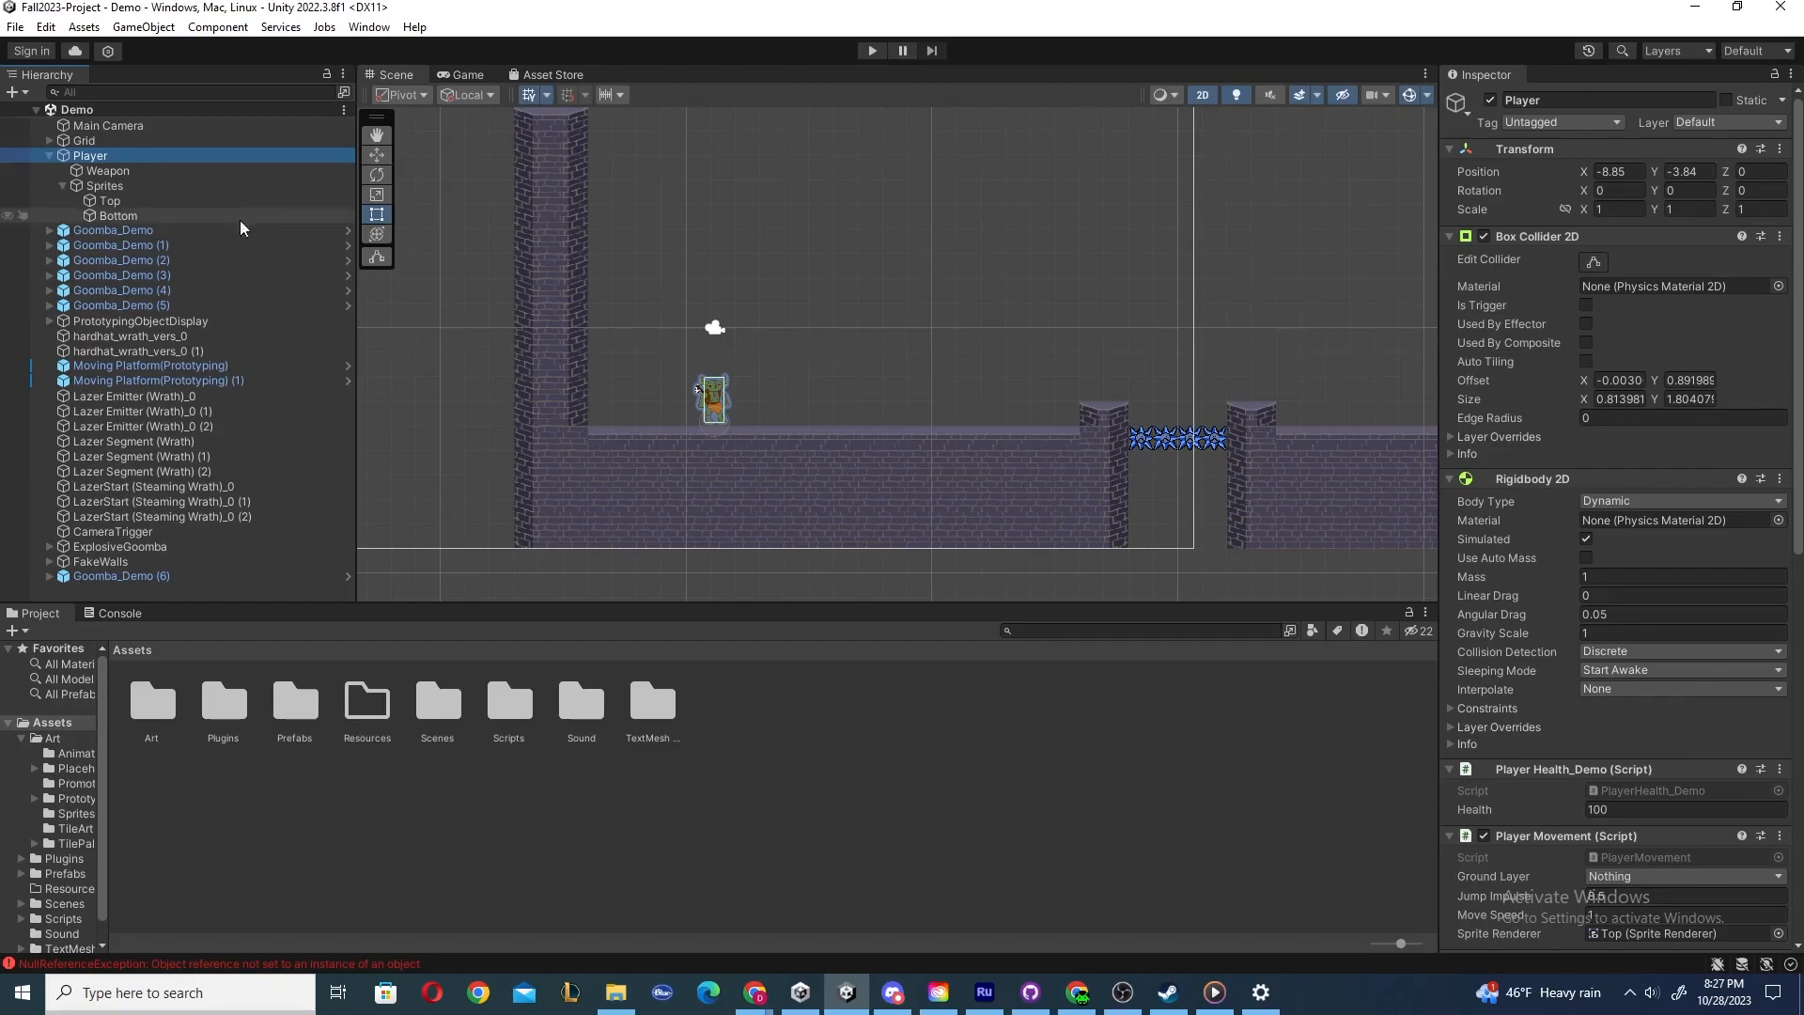
click(112, 199)
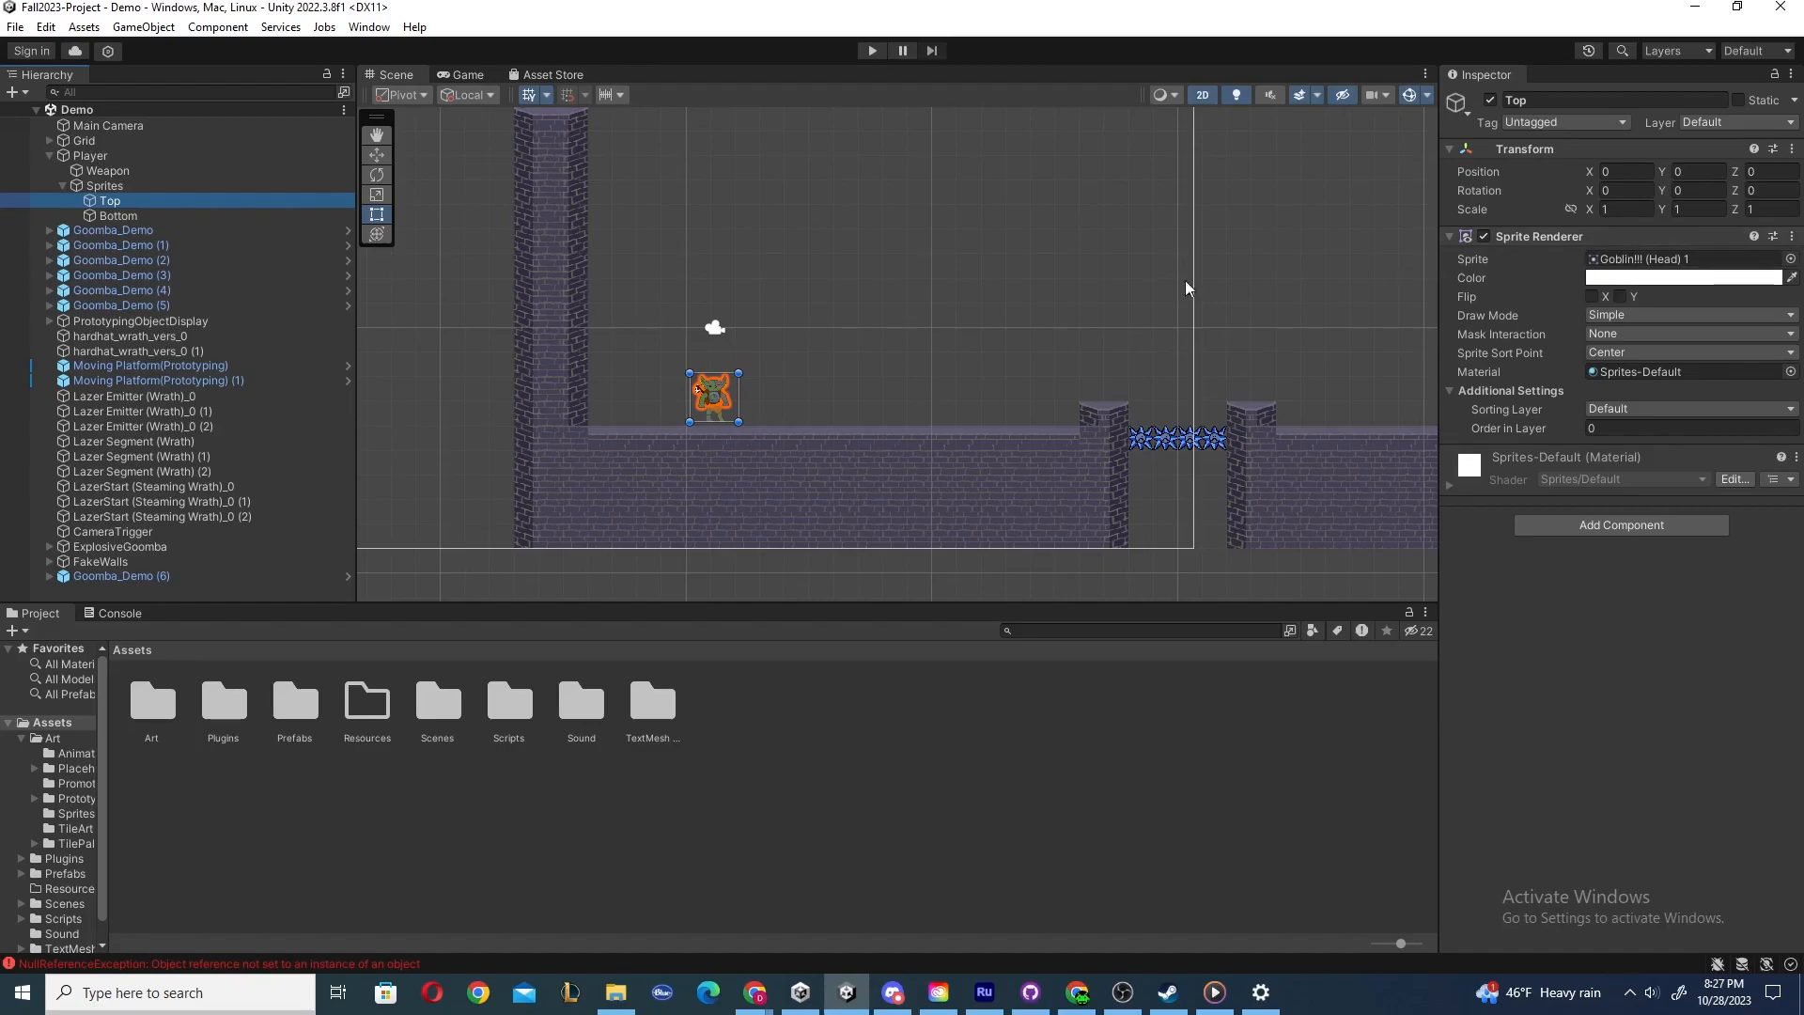
scroll(737, 386, up, 3)
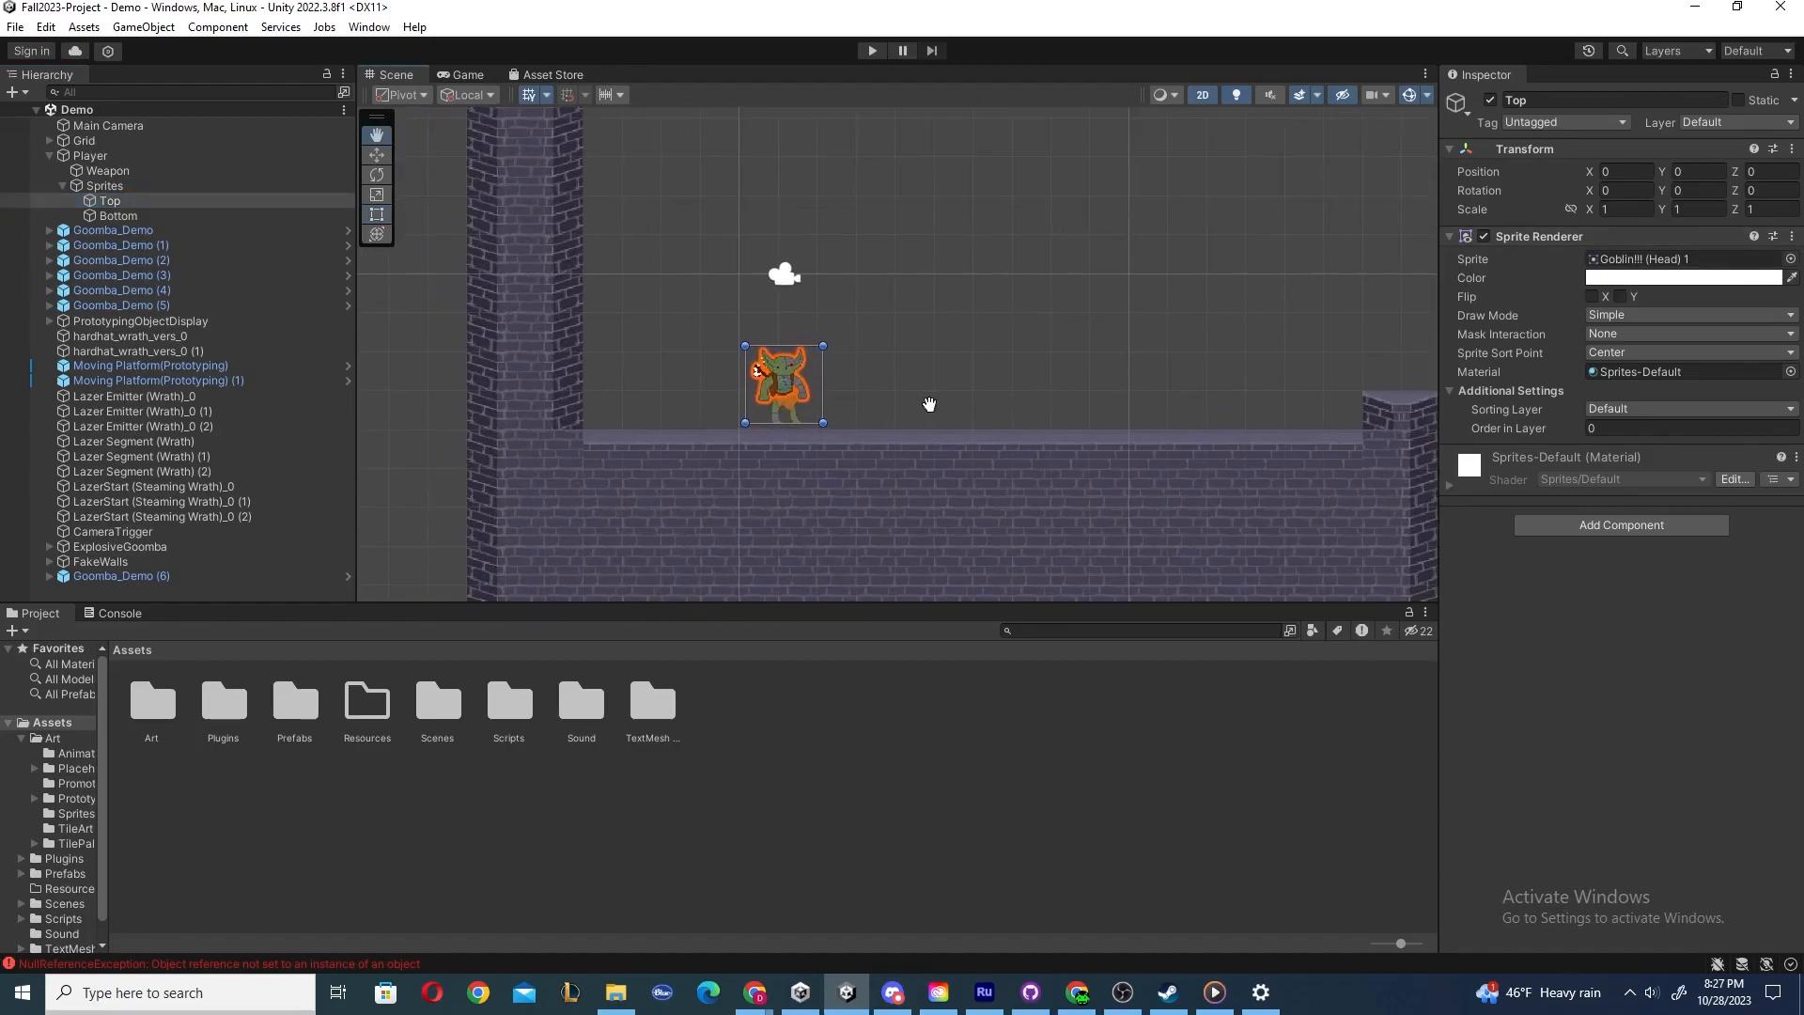
click(131, 205)
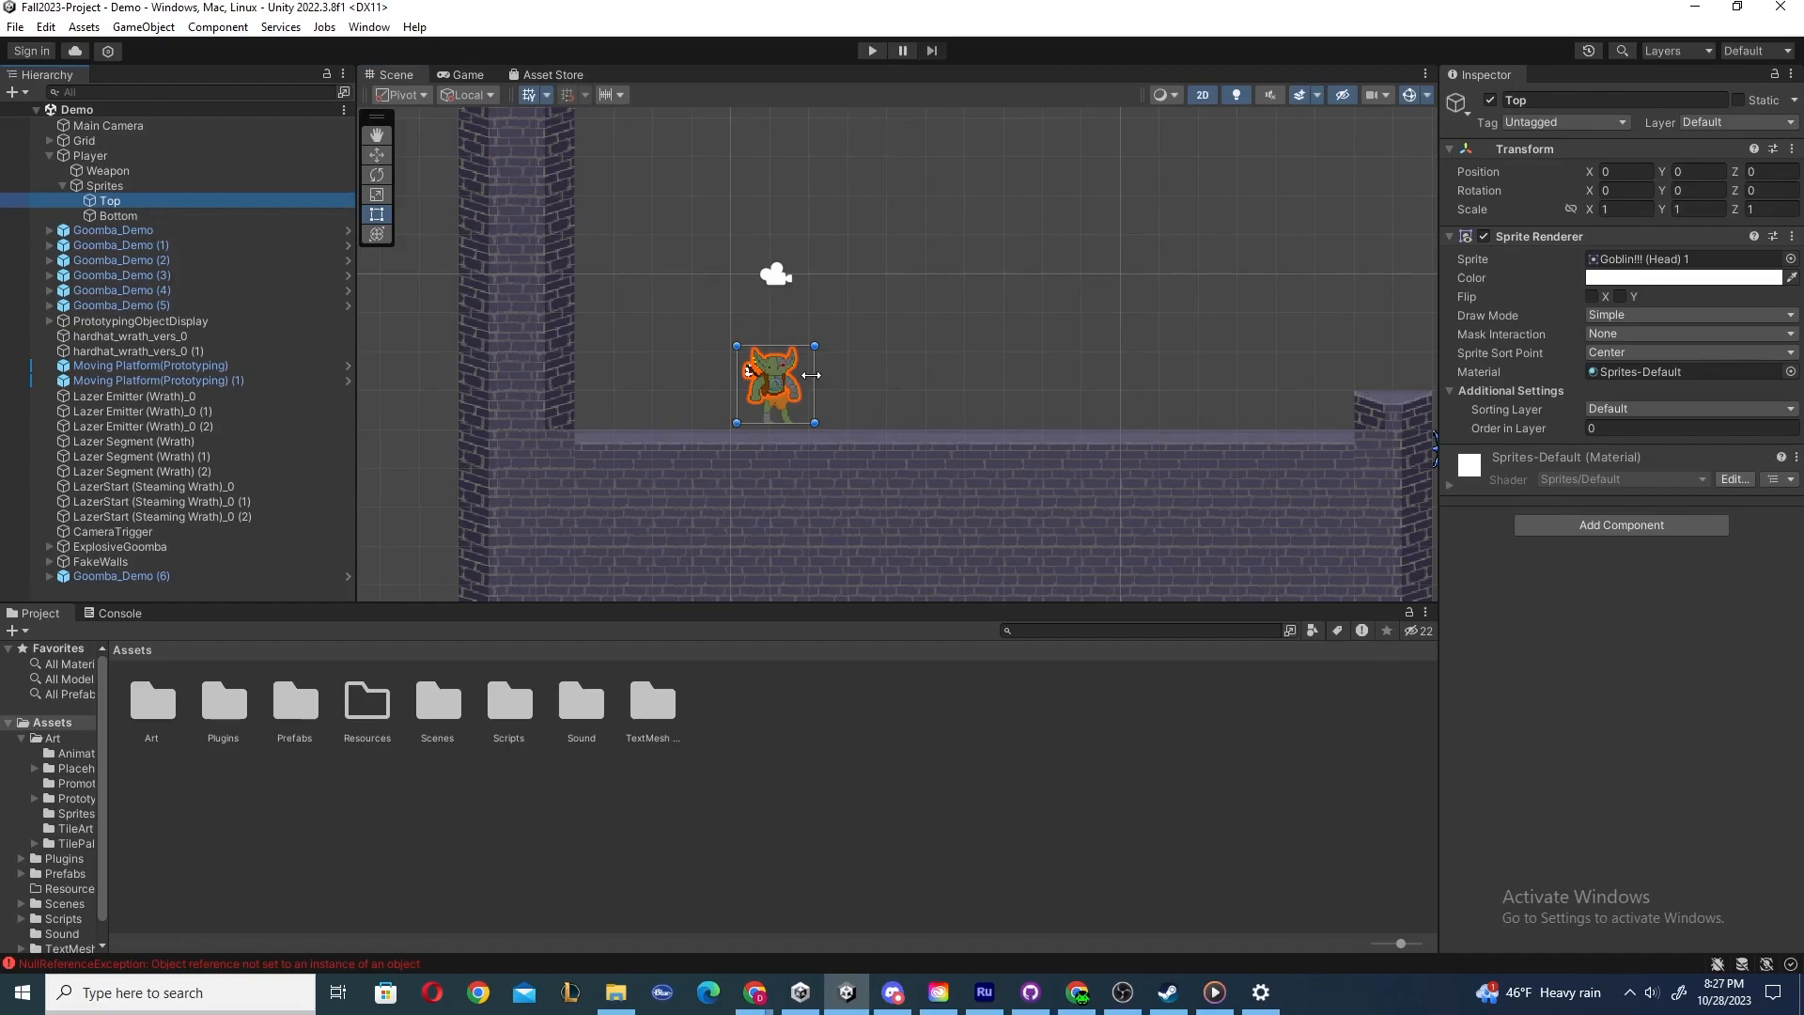
drag(814, 378, 1009, 371)
drag(888, 345, 869, 252)
key(ctrl+z)
key(ctrl+z)
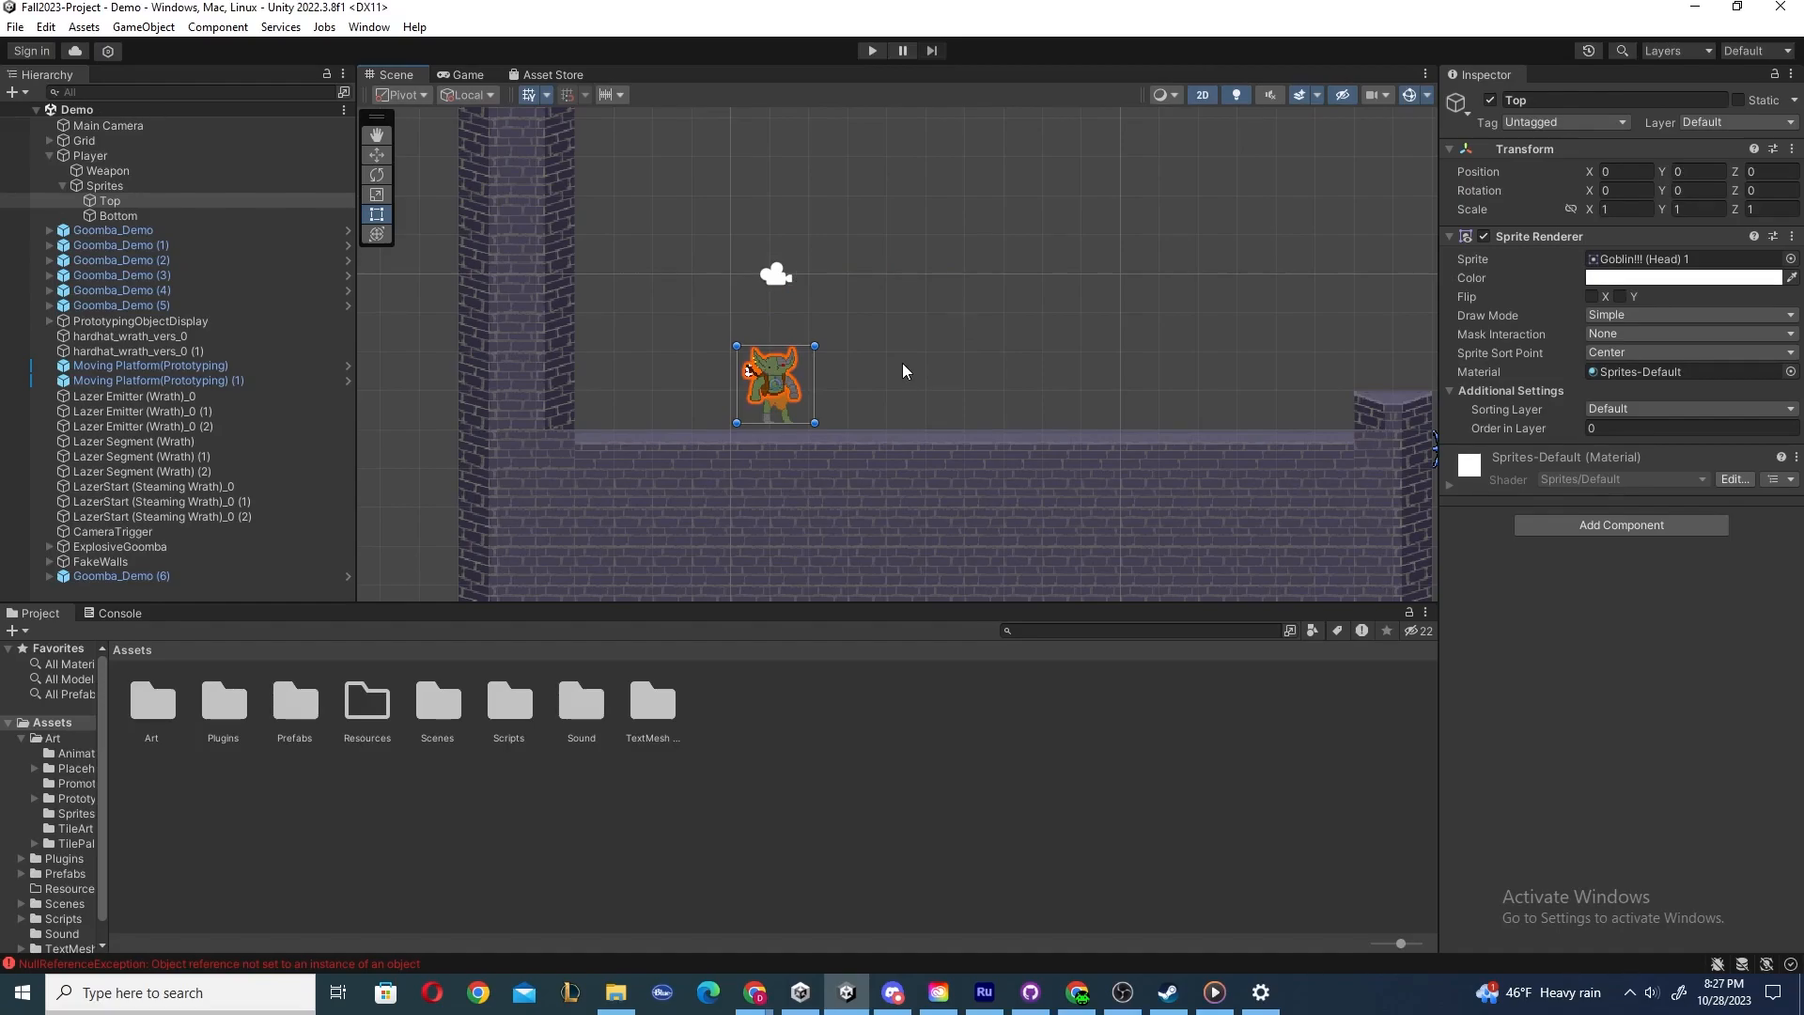
Move and rotate the Top sprite with the combined Transform tool, undoing each change.
click(377, 235)
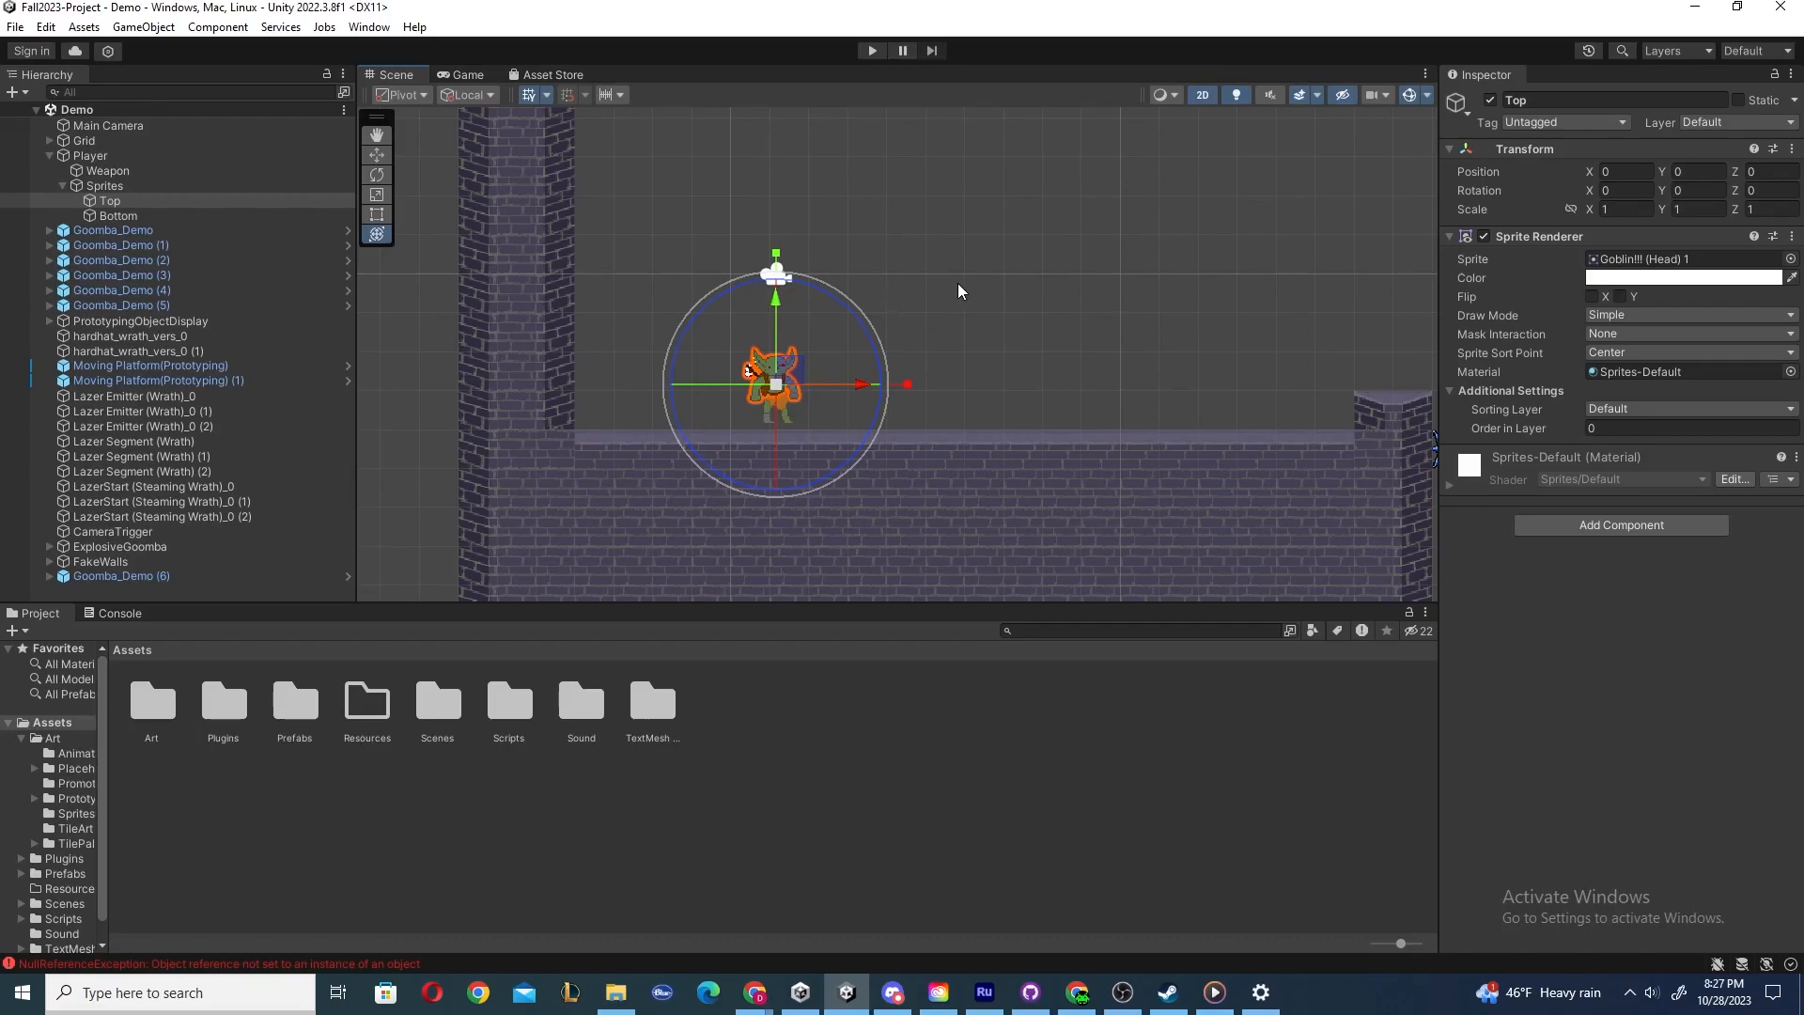
drag(827, 334, 811, 121)
key(ctrl+z)
key(ctrl+z)
drag(780, 385, 696, 357)
key(ctrl+z)
key(ctrl+z)
click(1043, 317)
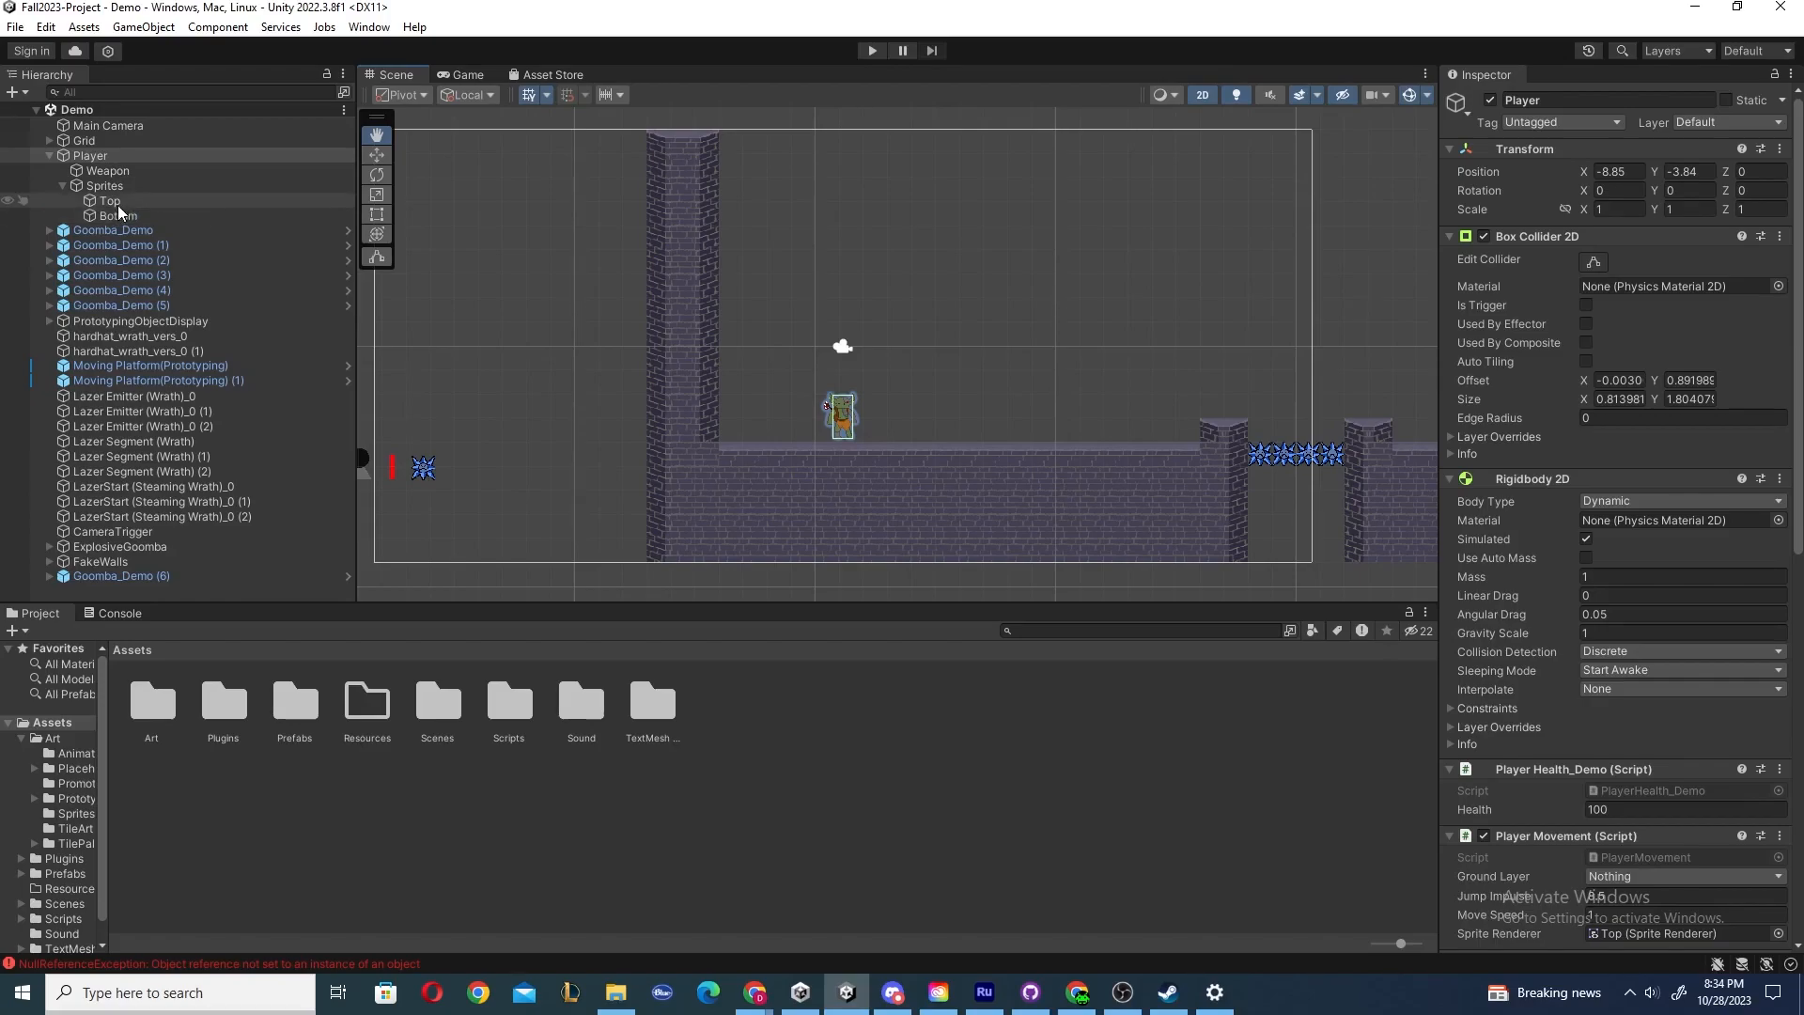
Select the Player and each of its children — Weapon, Sprites, Top and Bottom — to inspect them.
click(92, 155)
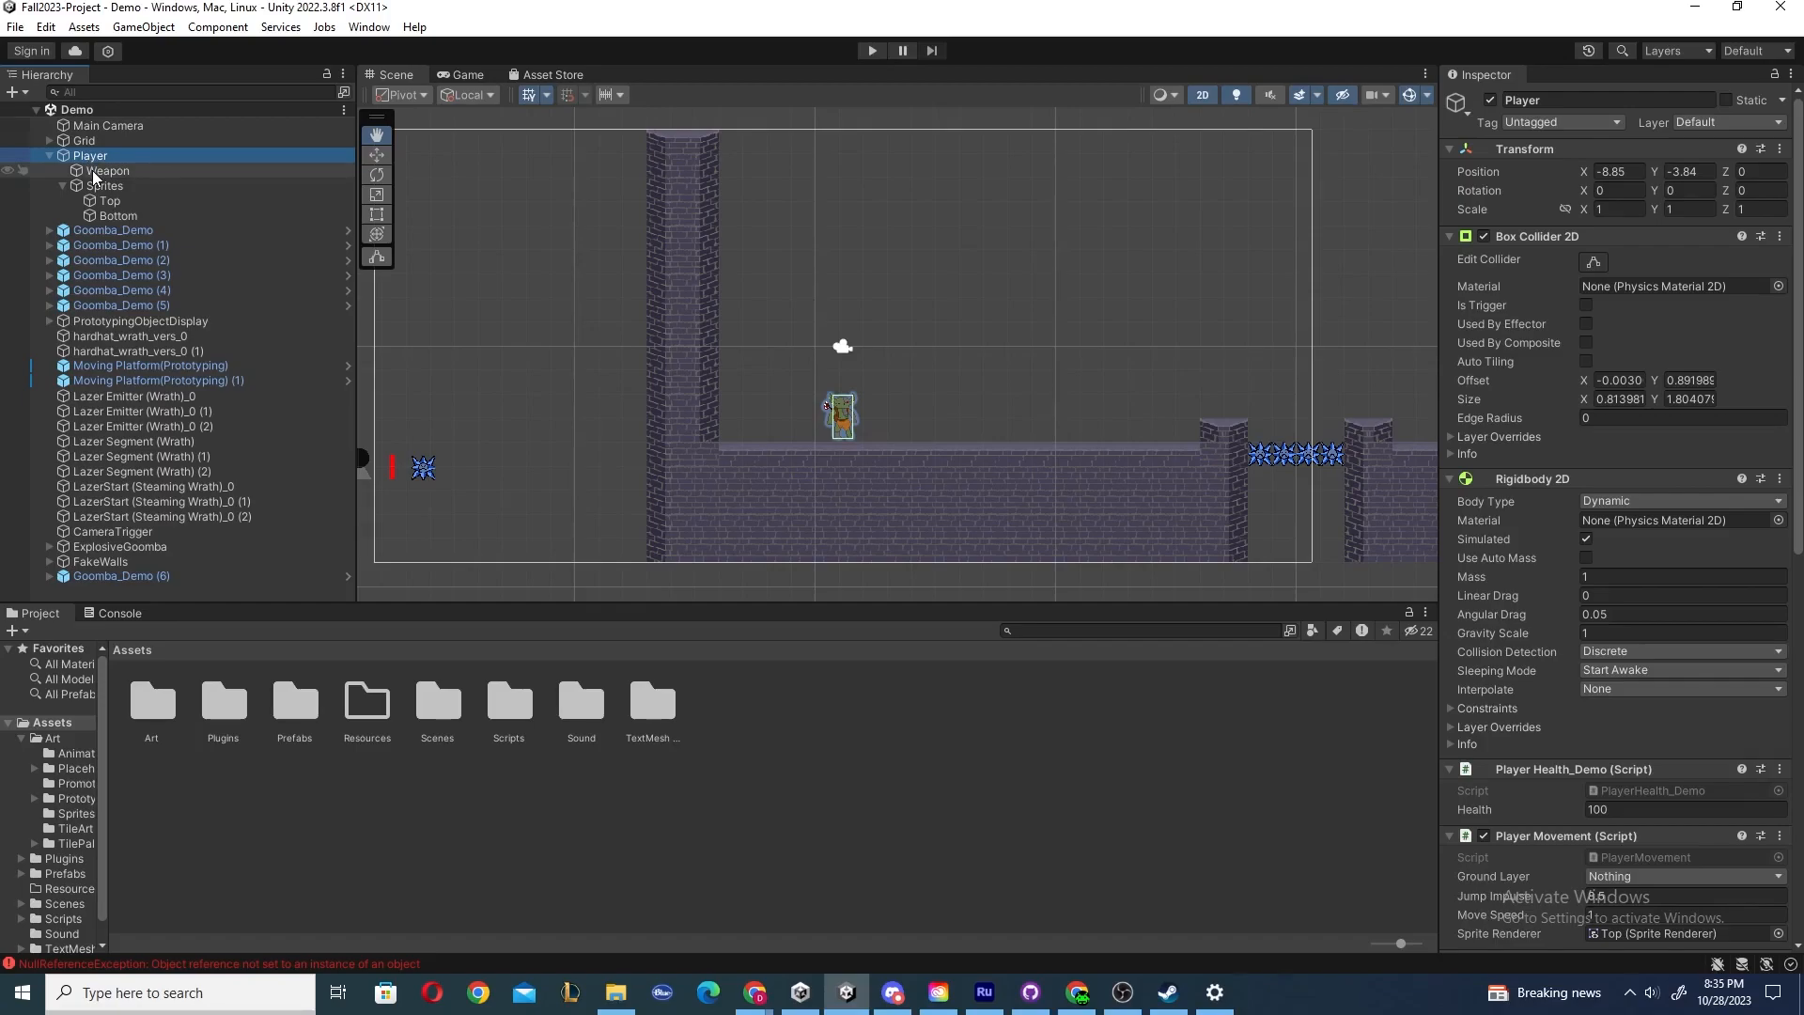
click(92, 171)
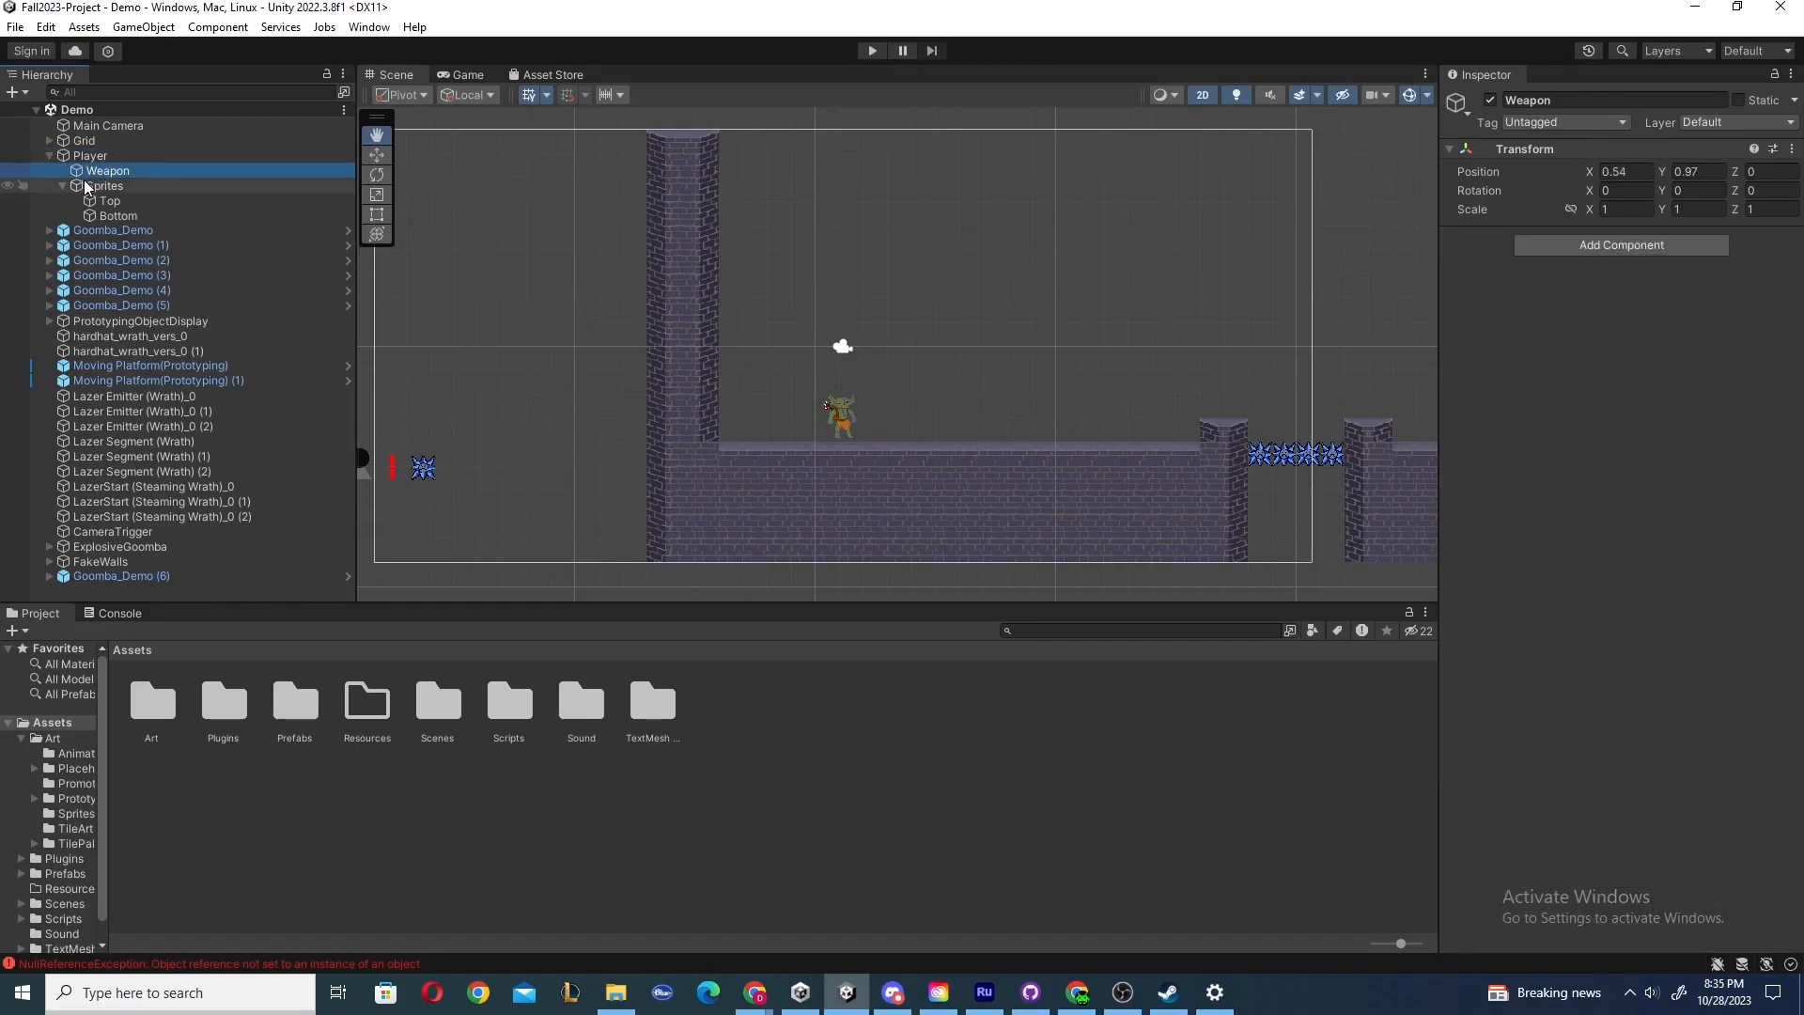
click(101, 202)
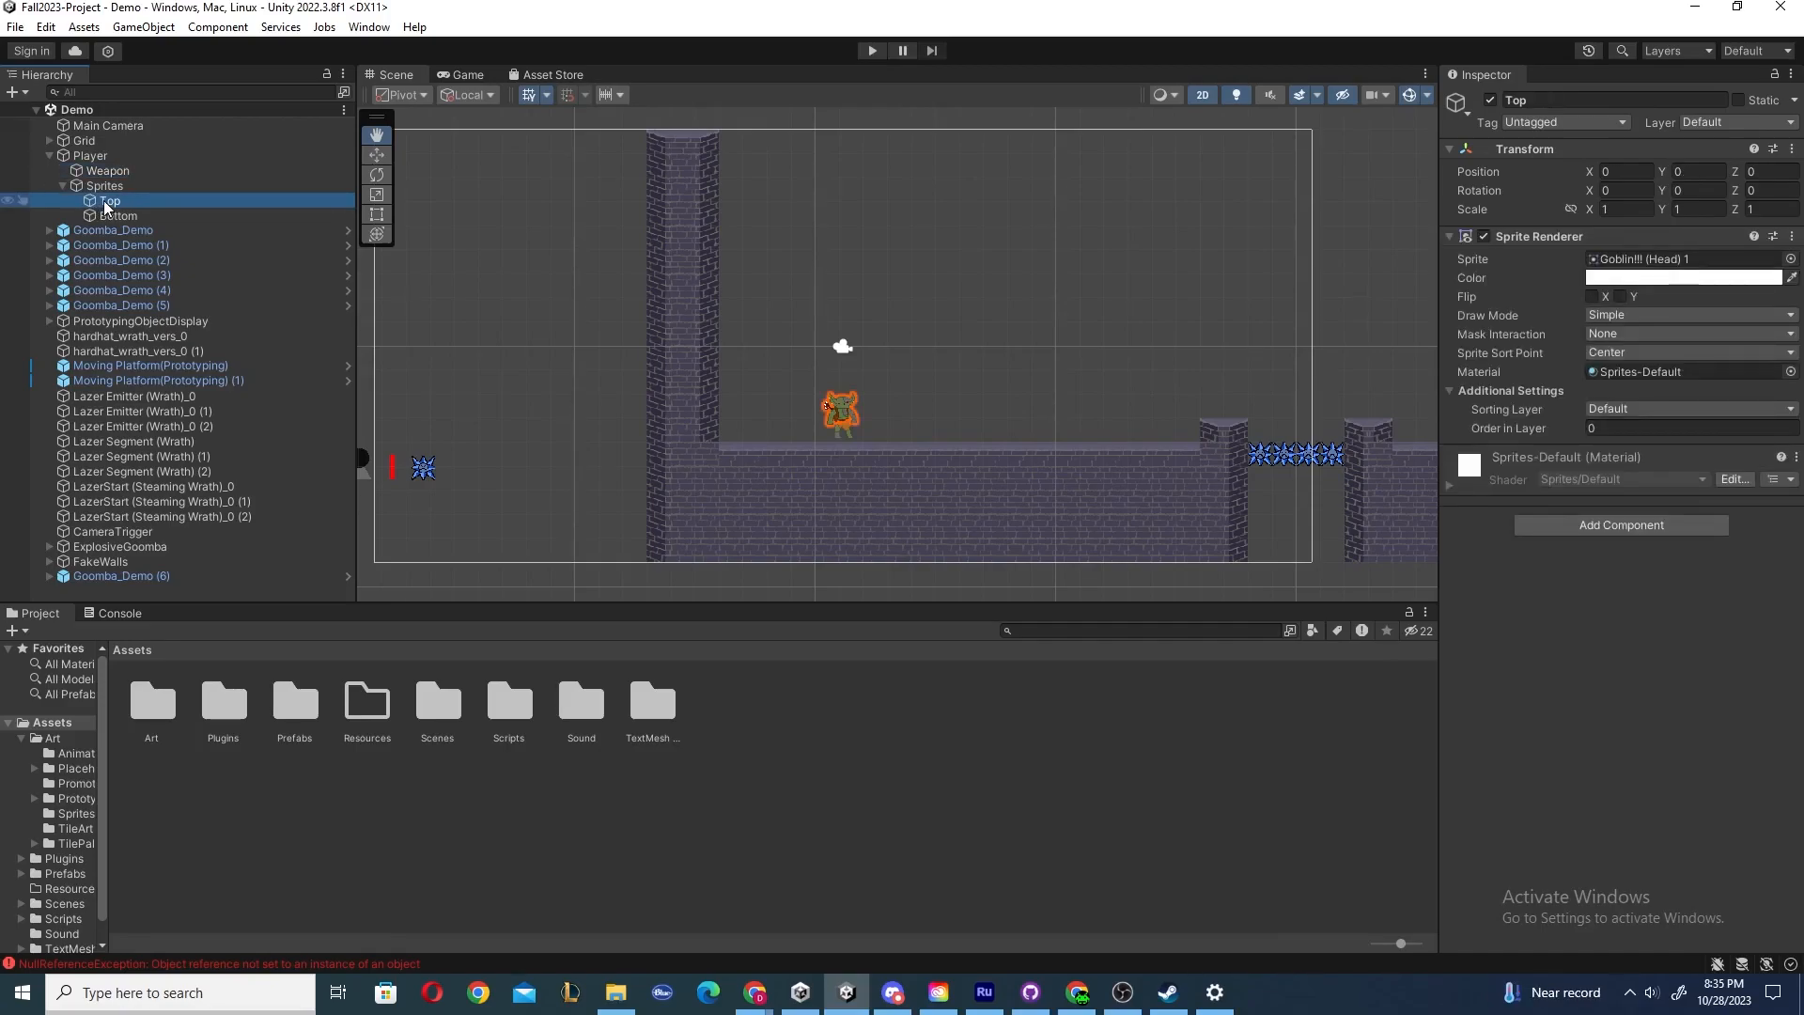
click(104, 211)
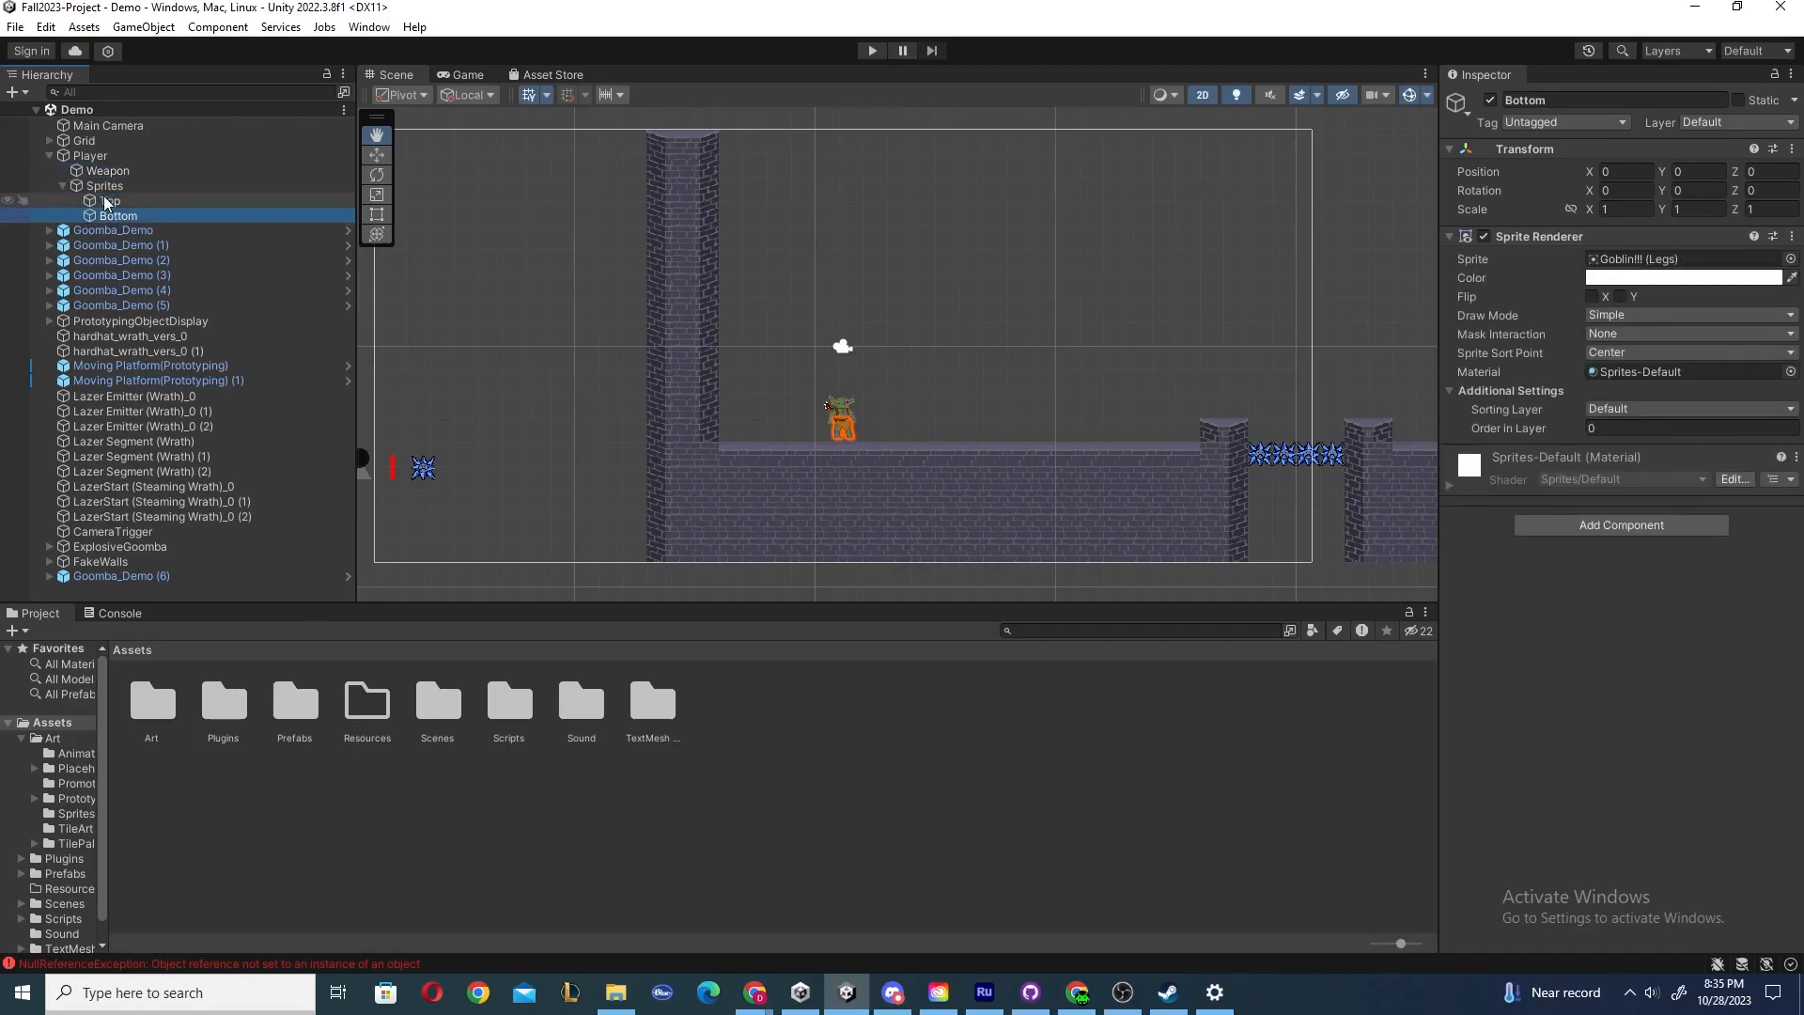
click(104, 201)
click(109, 171)
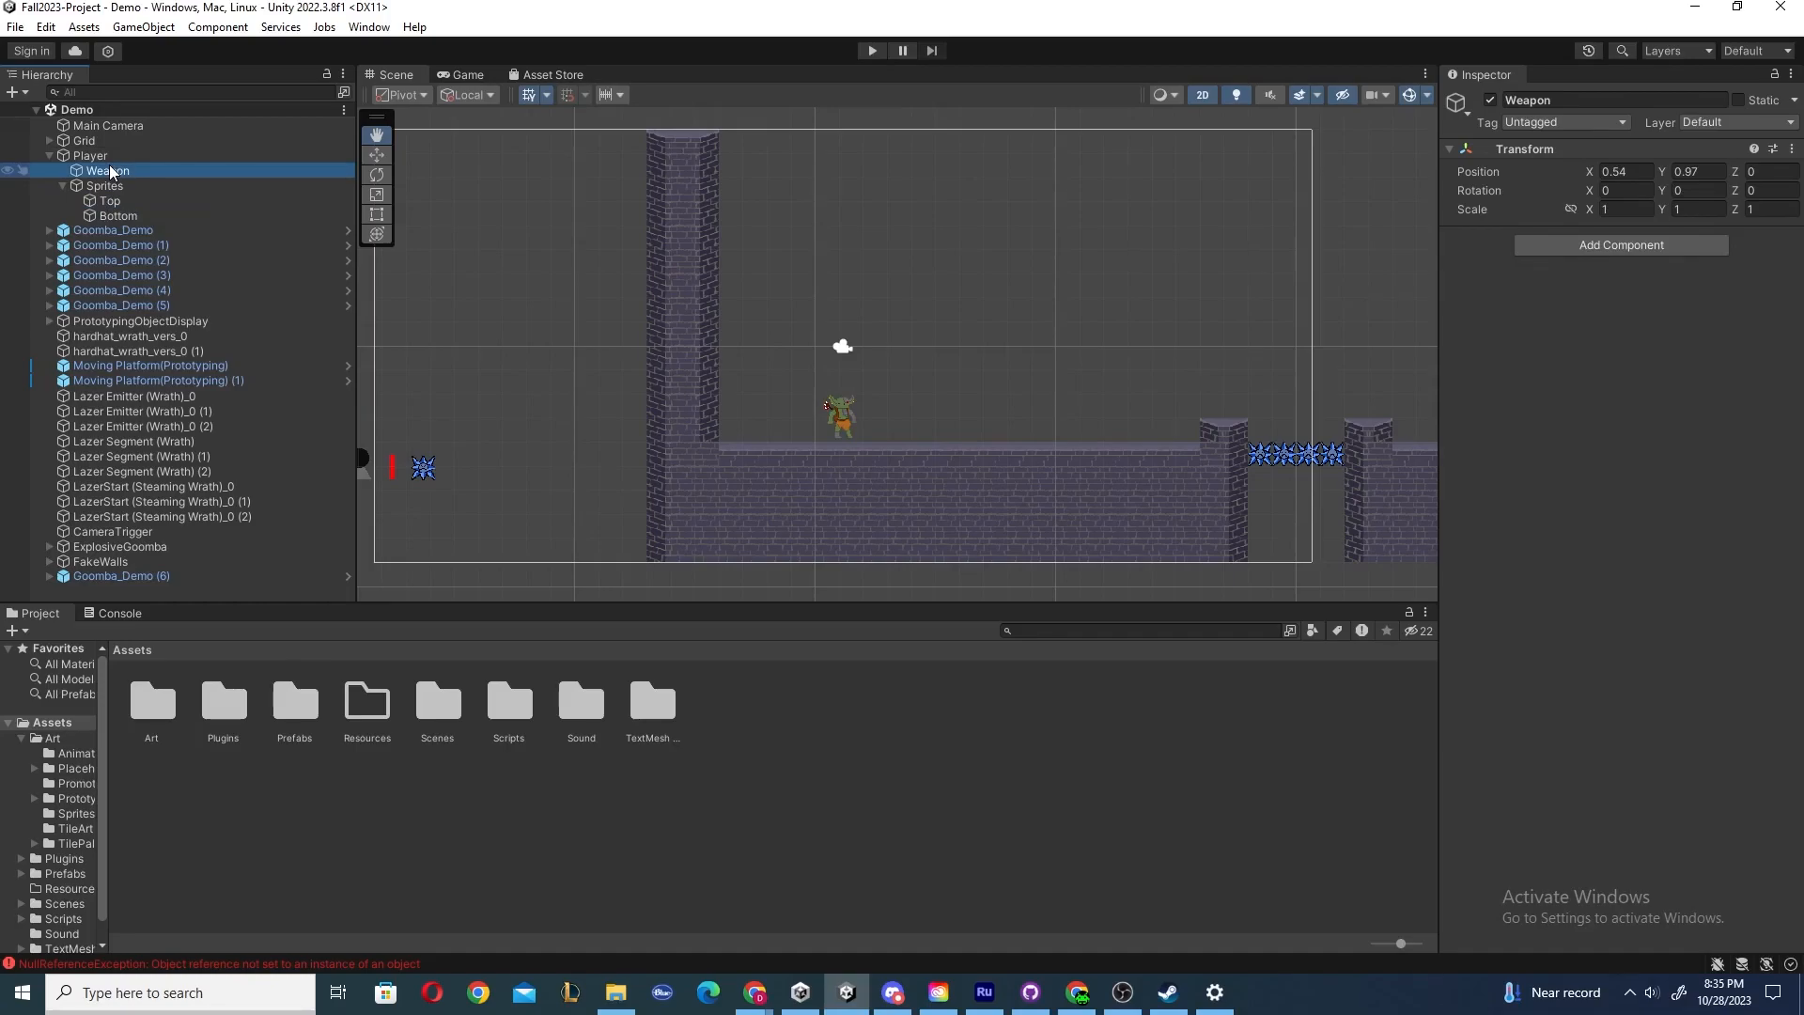
click(109, 189)
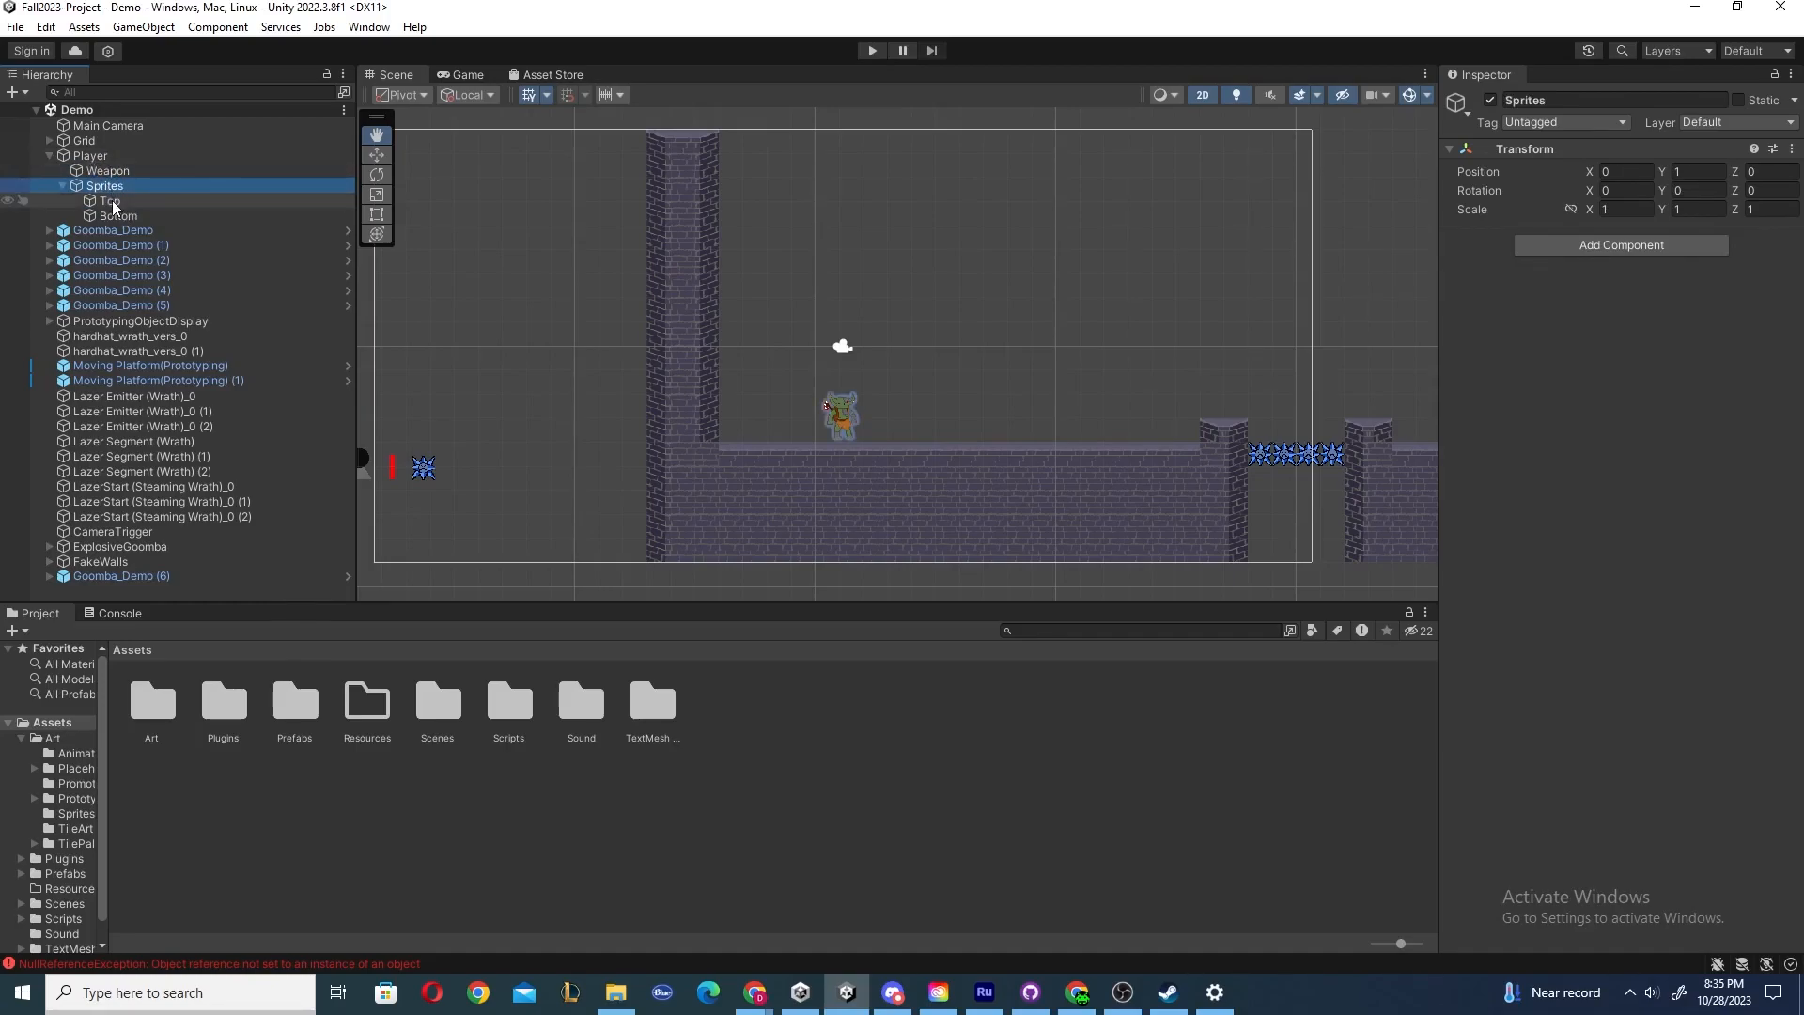
click(111, 202)
click(110, 215)
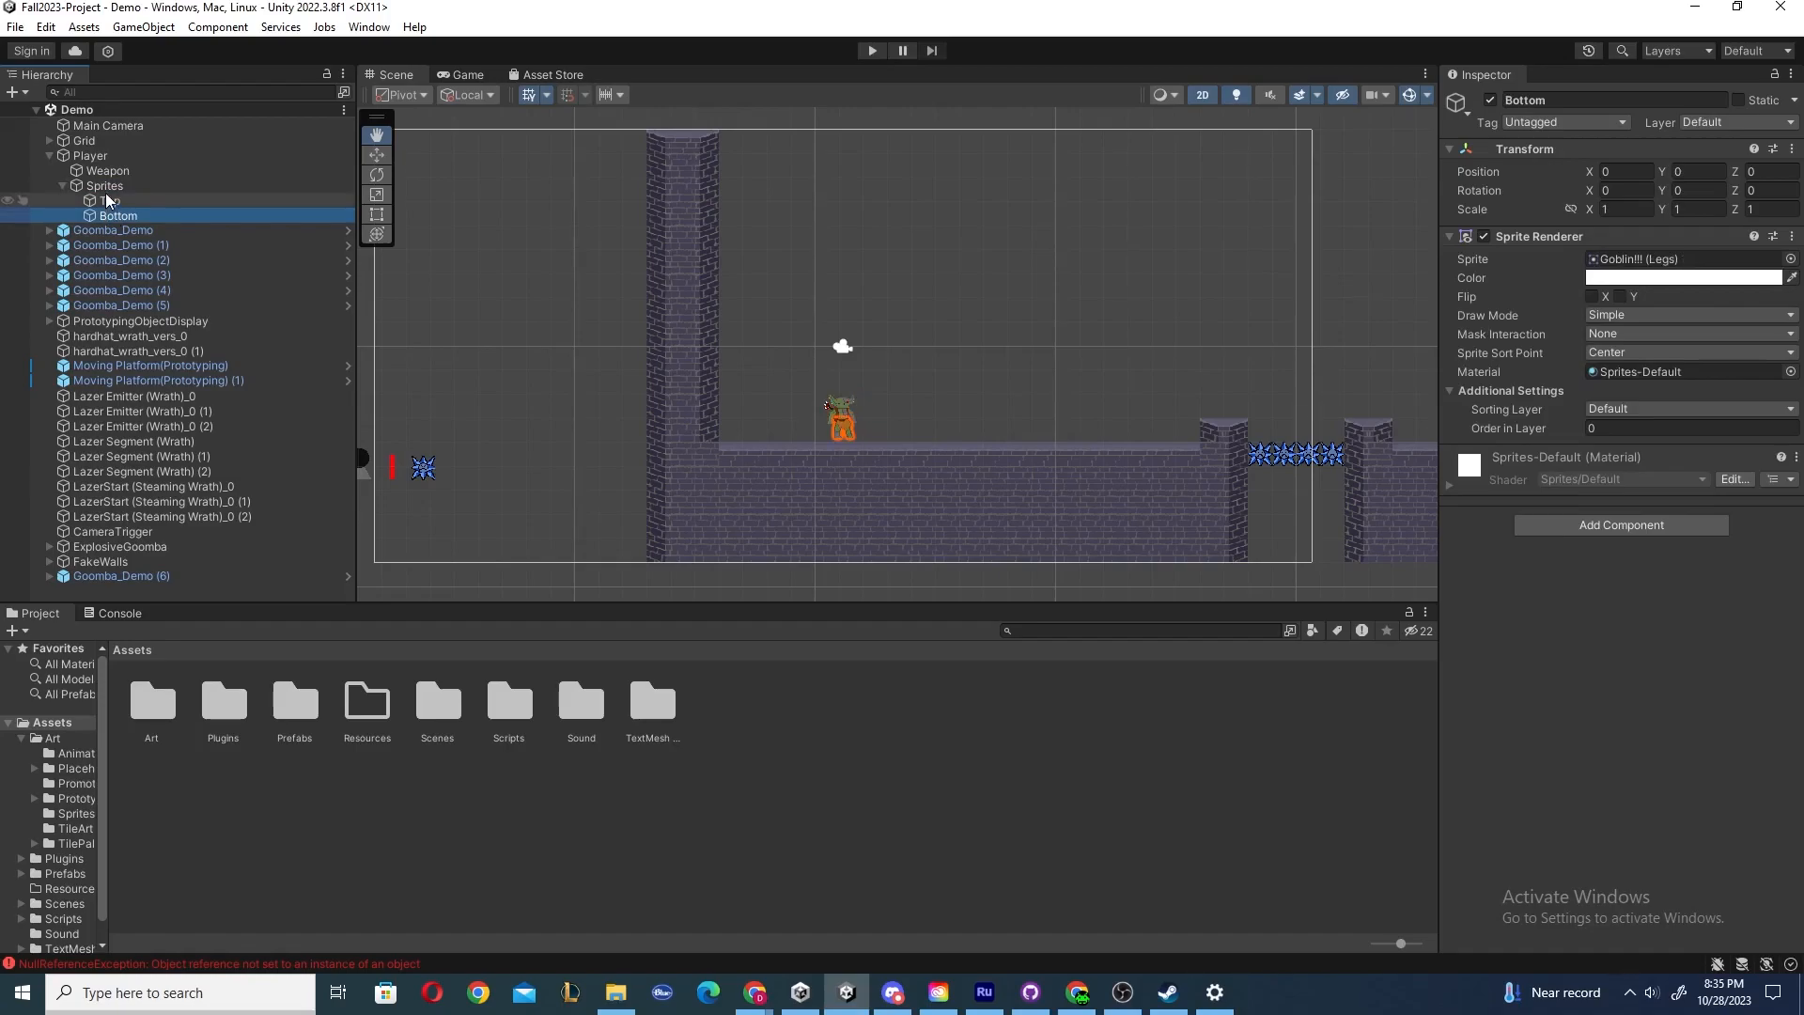
click(109, 201)
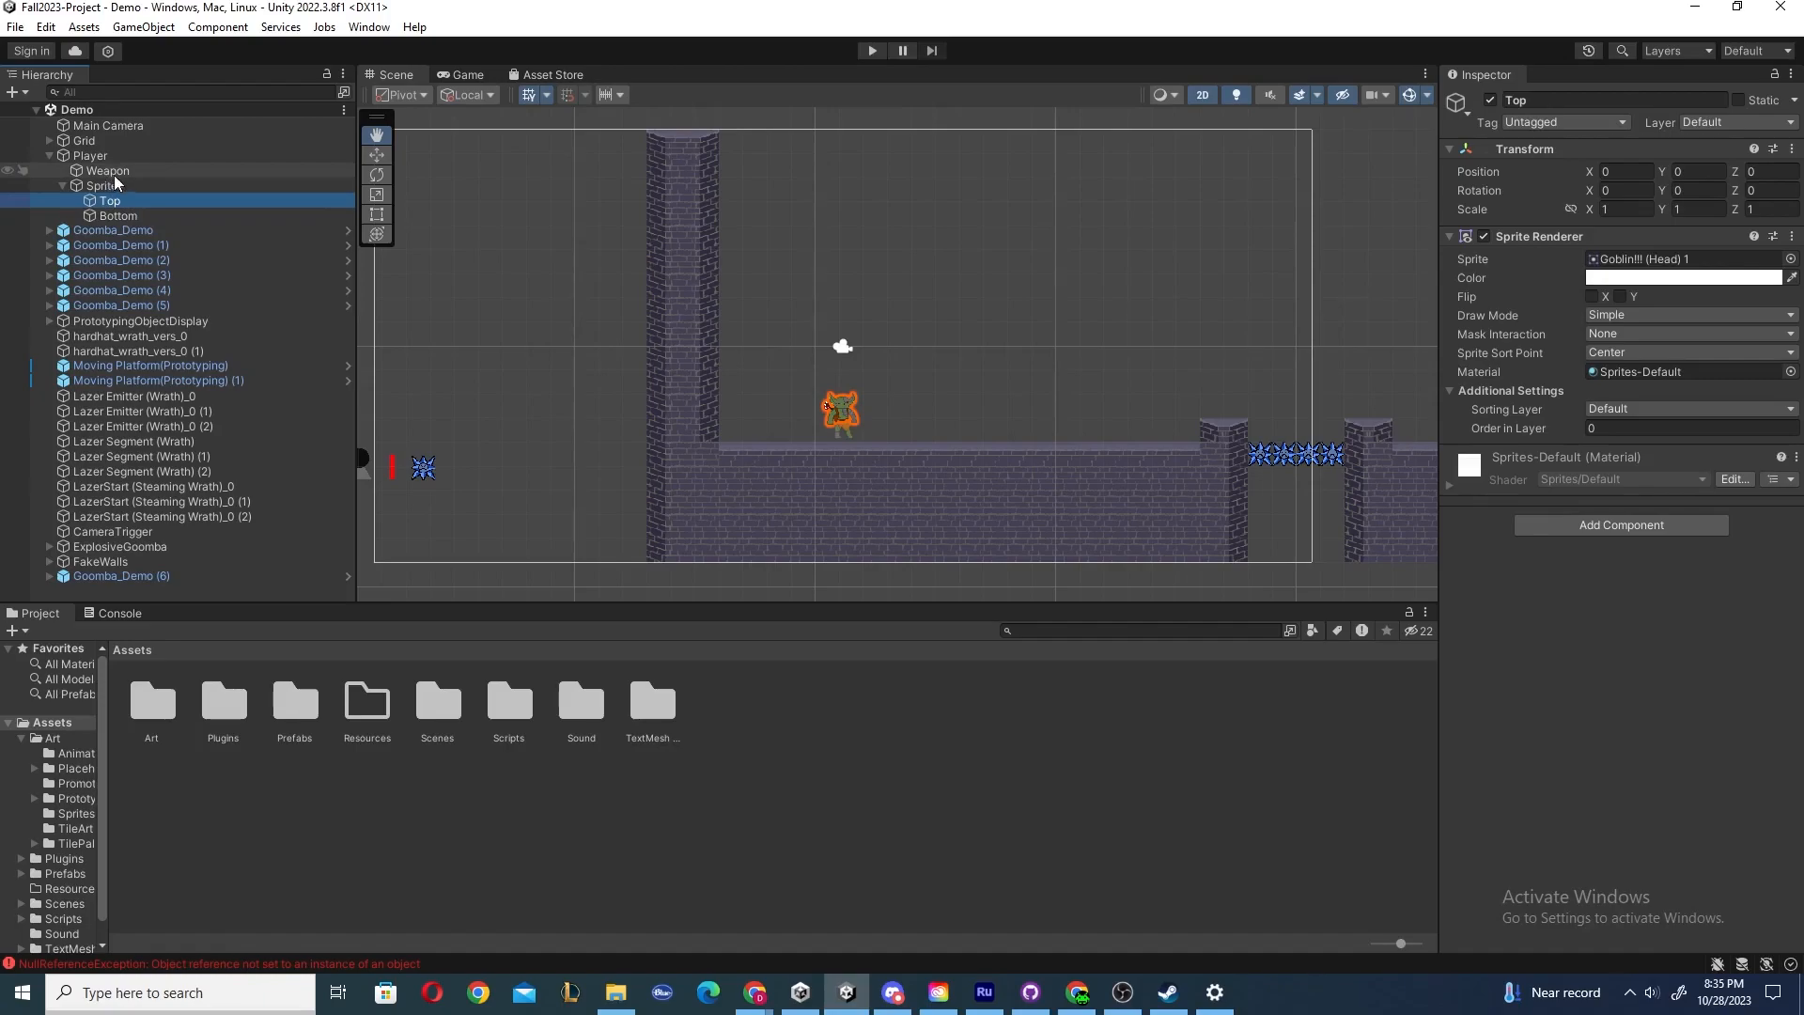
click(108, 171)
click(102, 157)
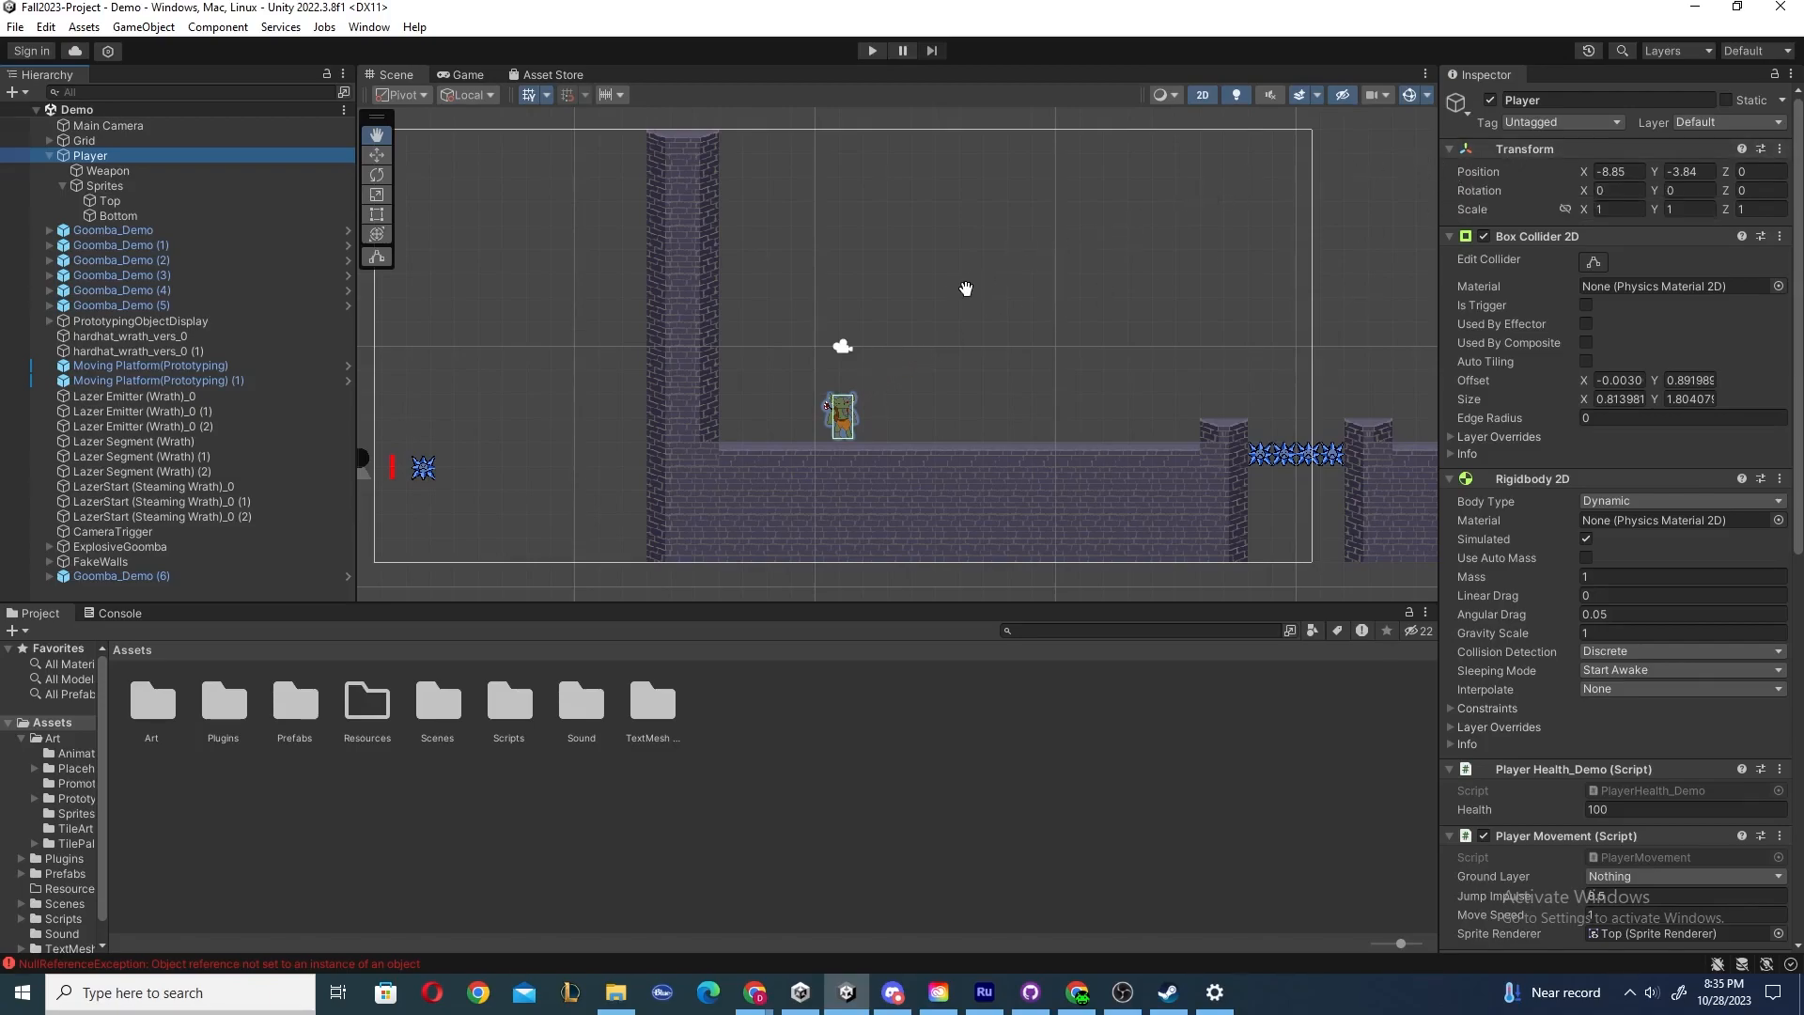
scroll(967, 326, down, 1)
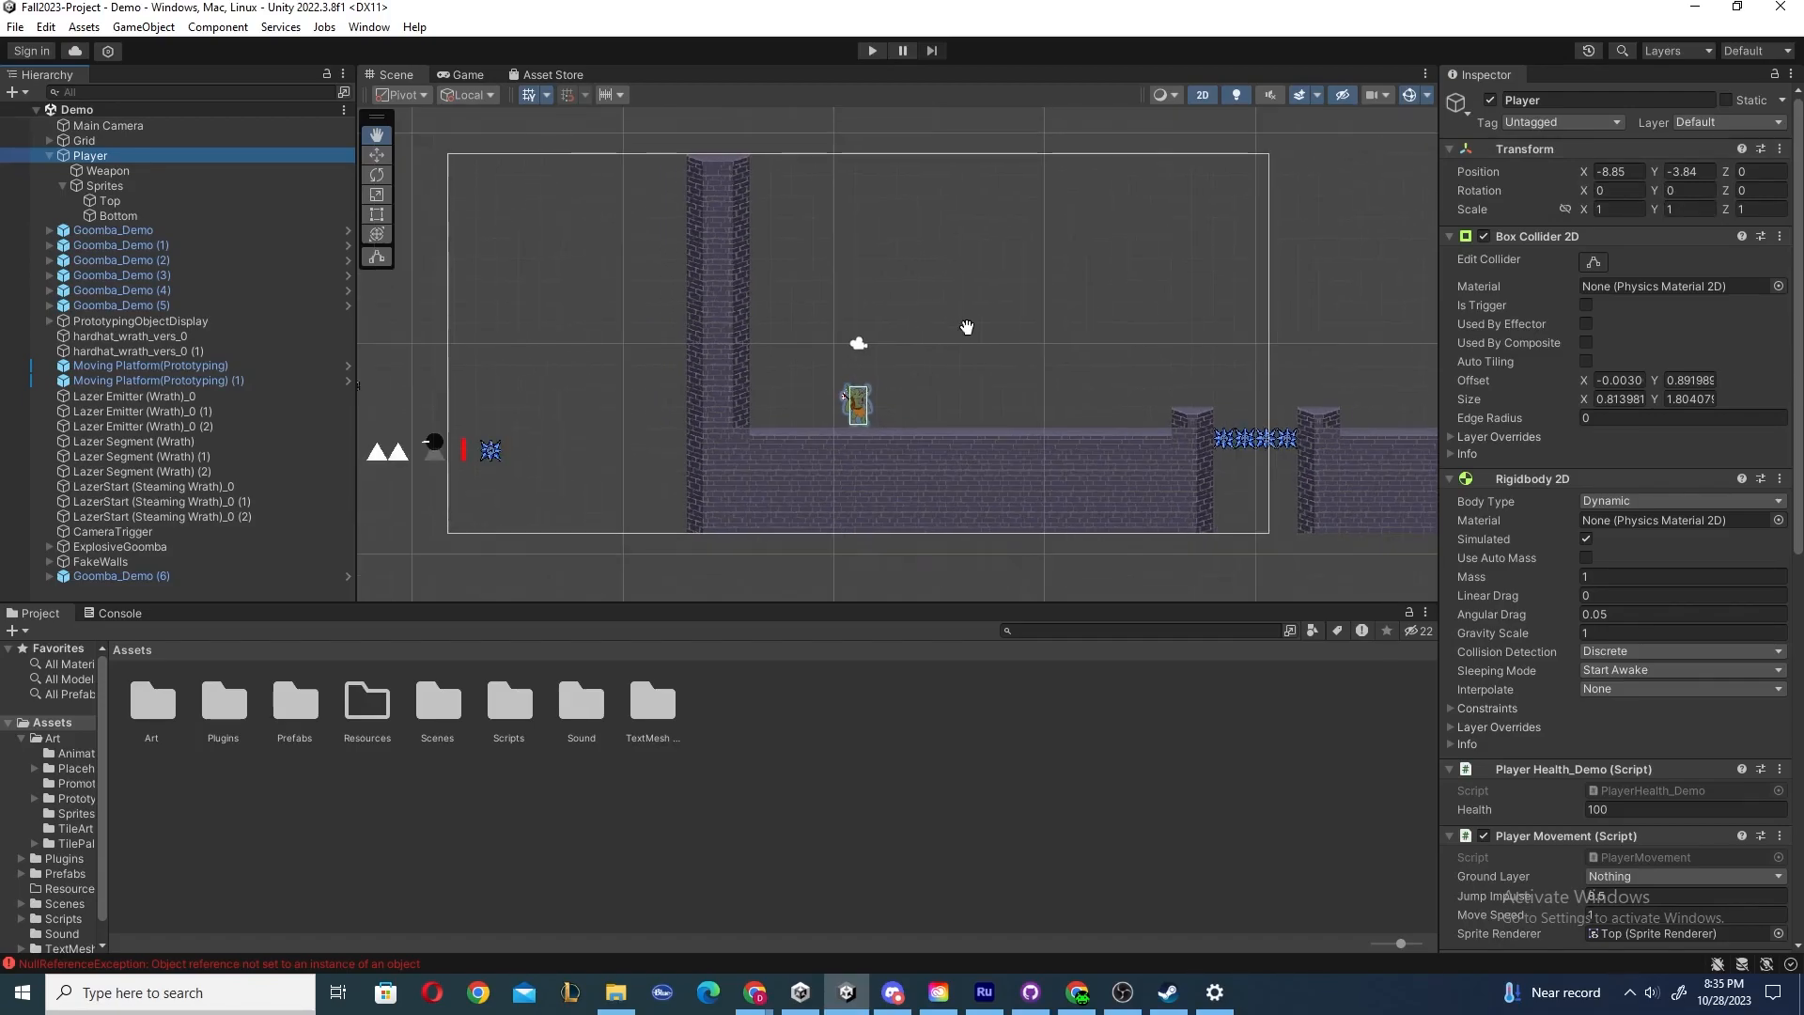
scroll(1036, 325, down, 1)
scroll(1037, 325, down, 1)
scroll(967, 374, up, 4)
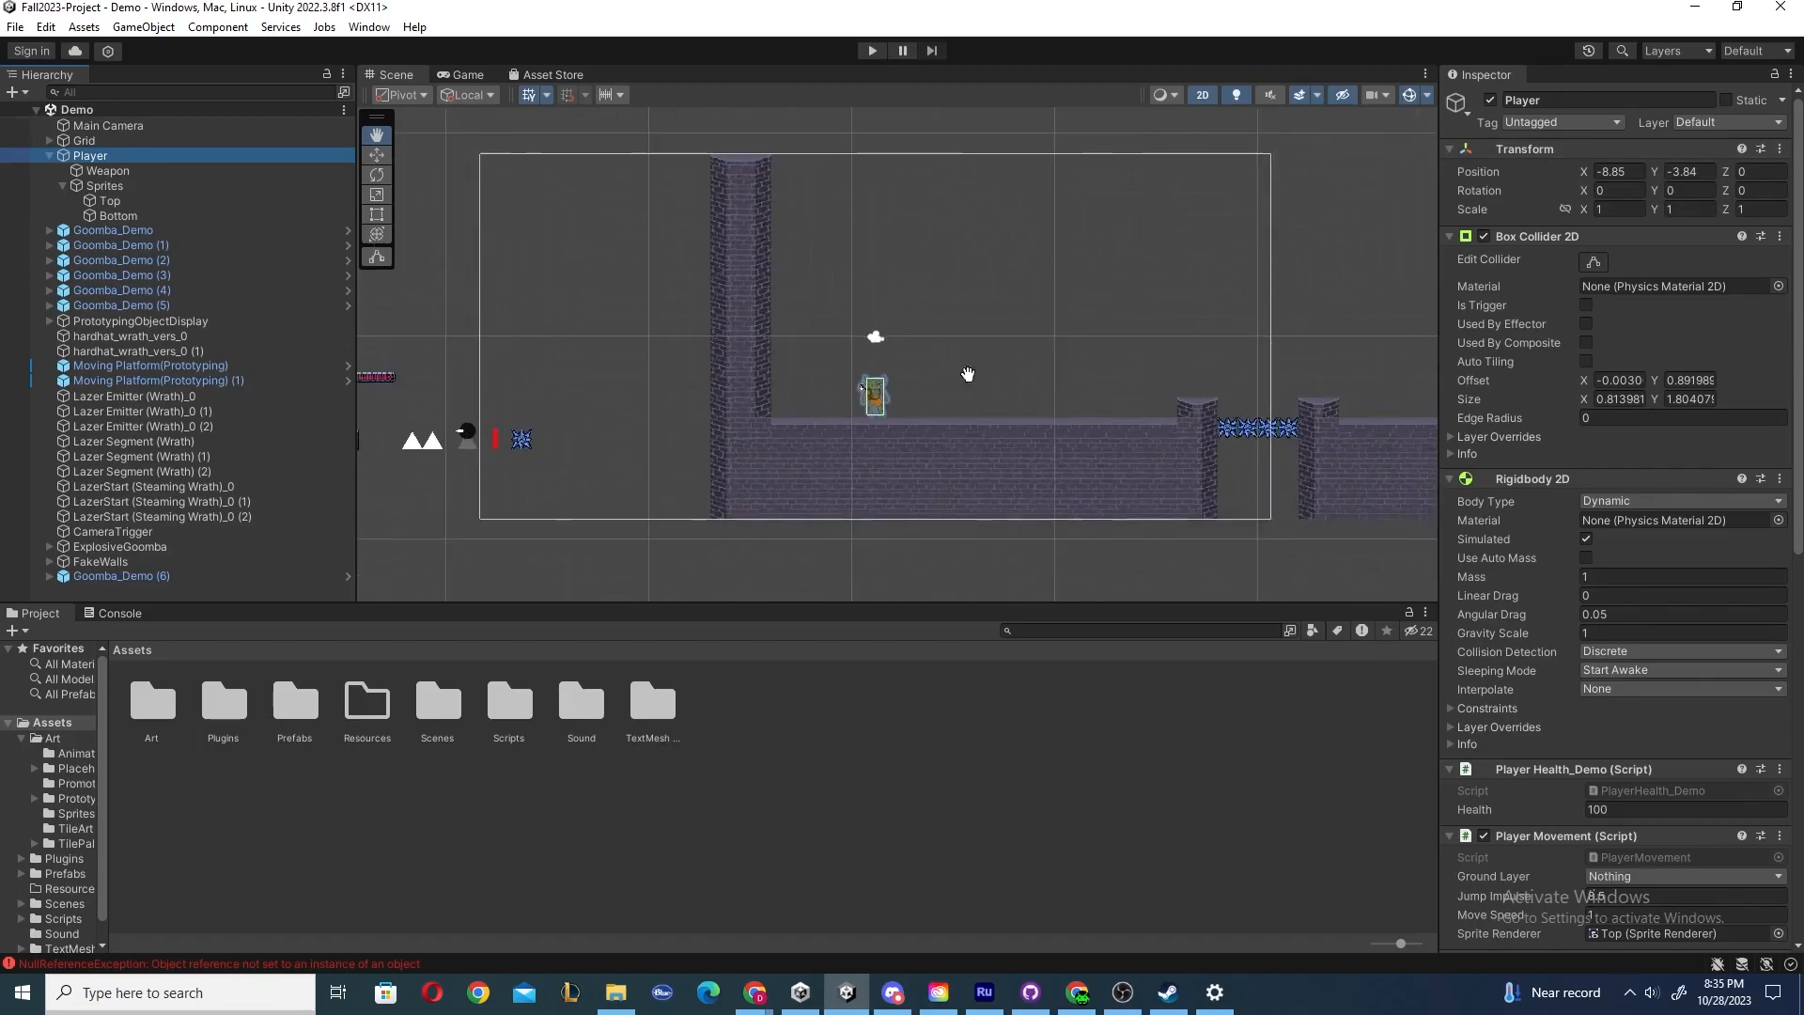
Set the Player's position to X 0 and Y 0, then undo both position changes.
drag(1074, 349, 809, 266)
scroll(1023, 332, down, 1)
scroll(1043, 335, down, 1)
click(1620, 173)
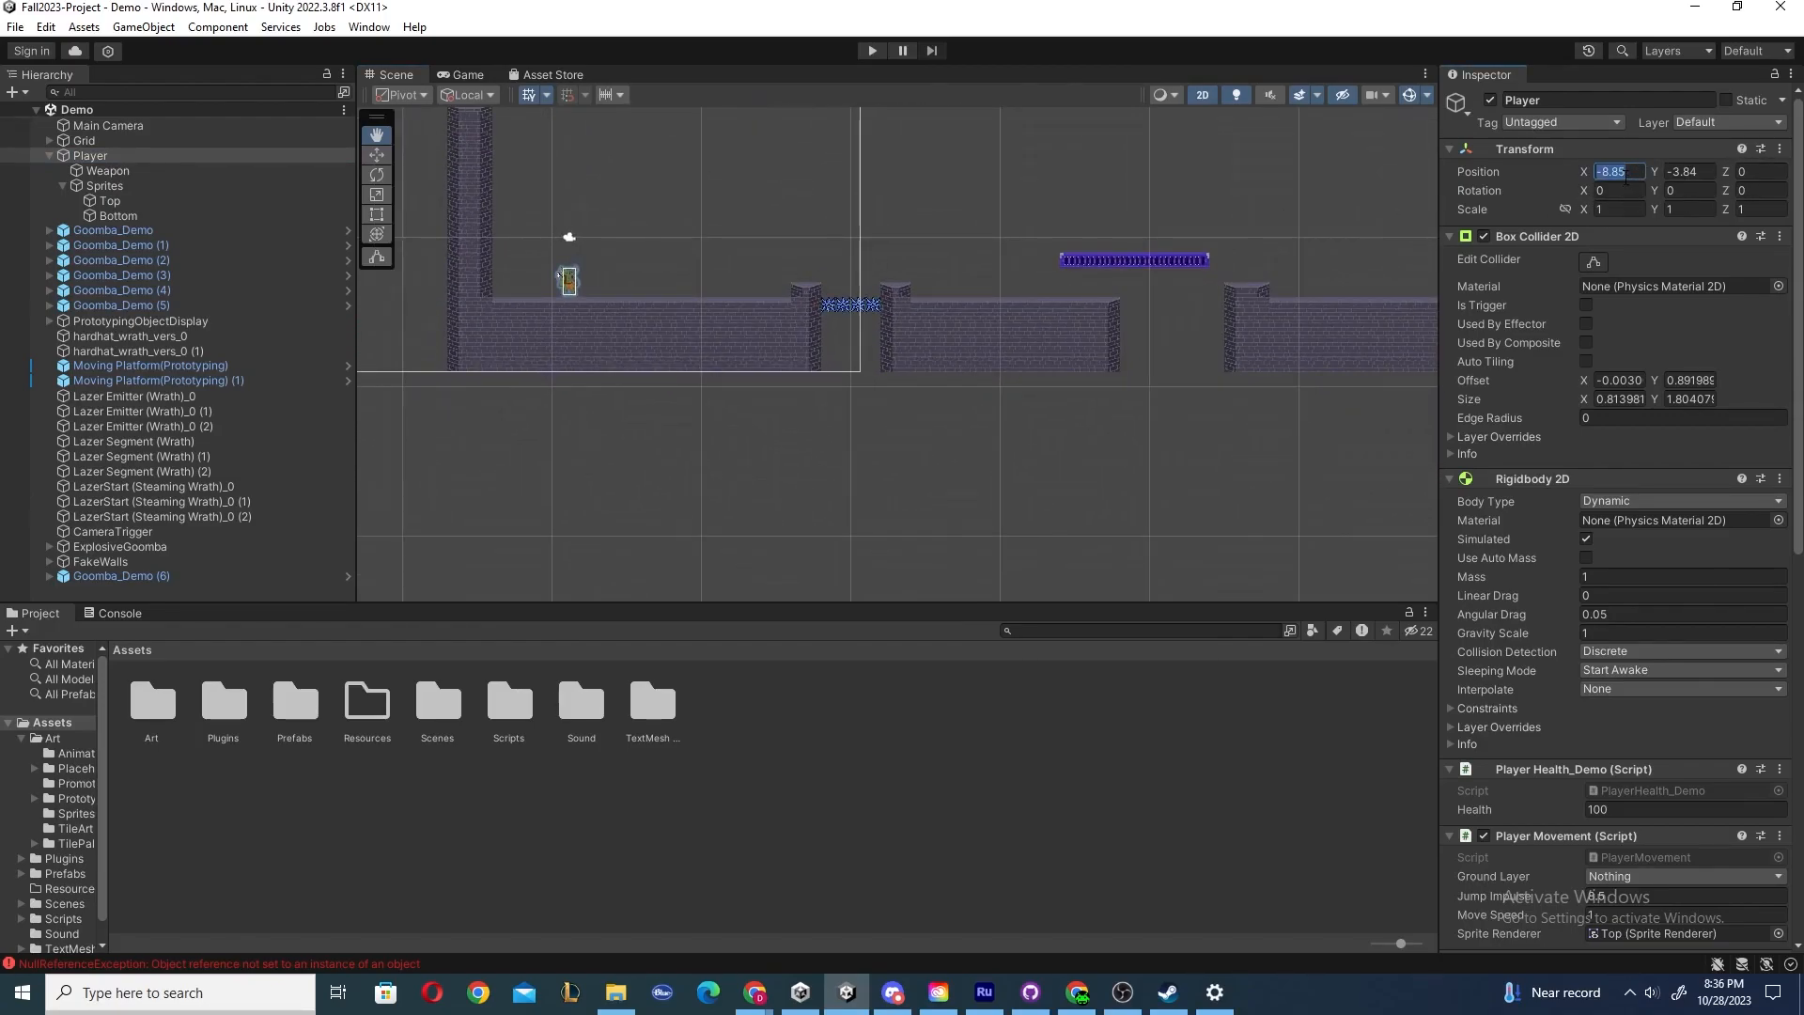
text(0)
key(Tab)
text(0)
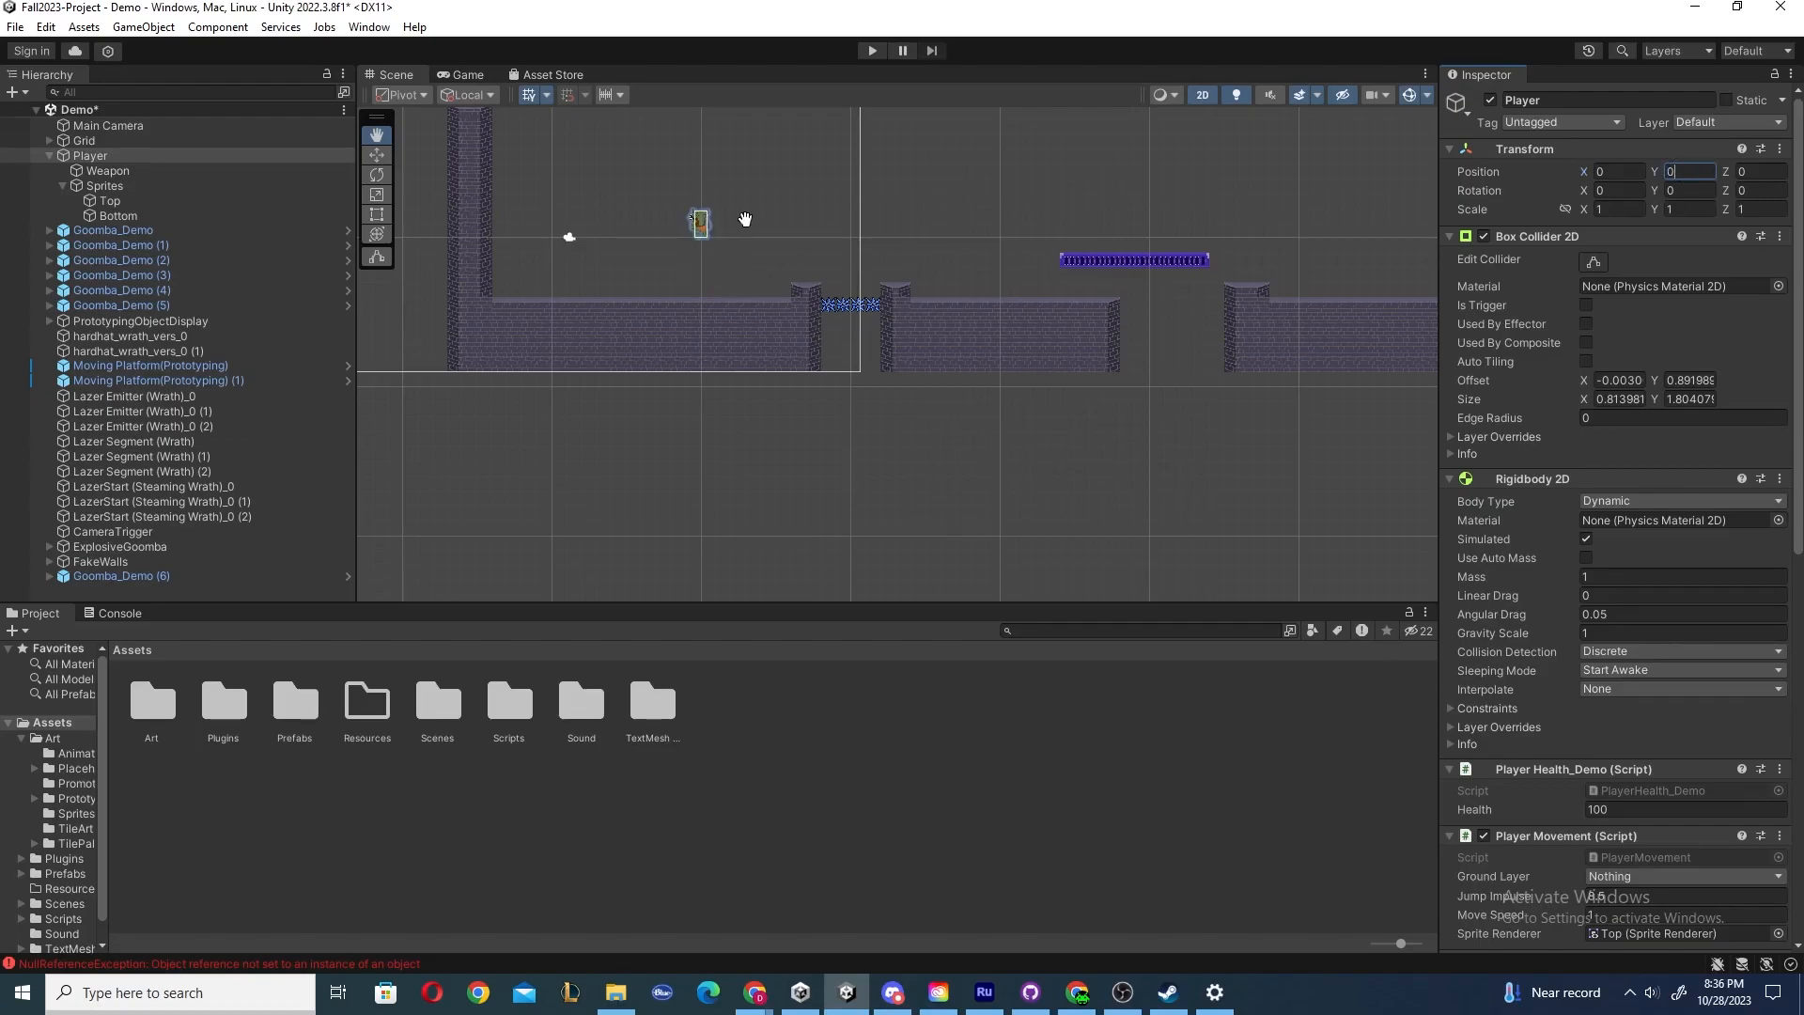
drag(745, 219, 927, 324)
key(ctrl+z)
key(ctrl+z)
Select the Weapon, Sprites and Top children of the Player in turn while zooming in on the Player.
scroll(902, 315, up, 3)
scroll(862, 351, up, 1)
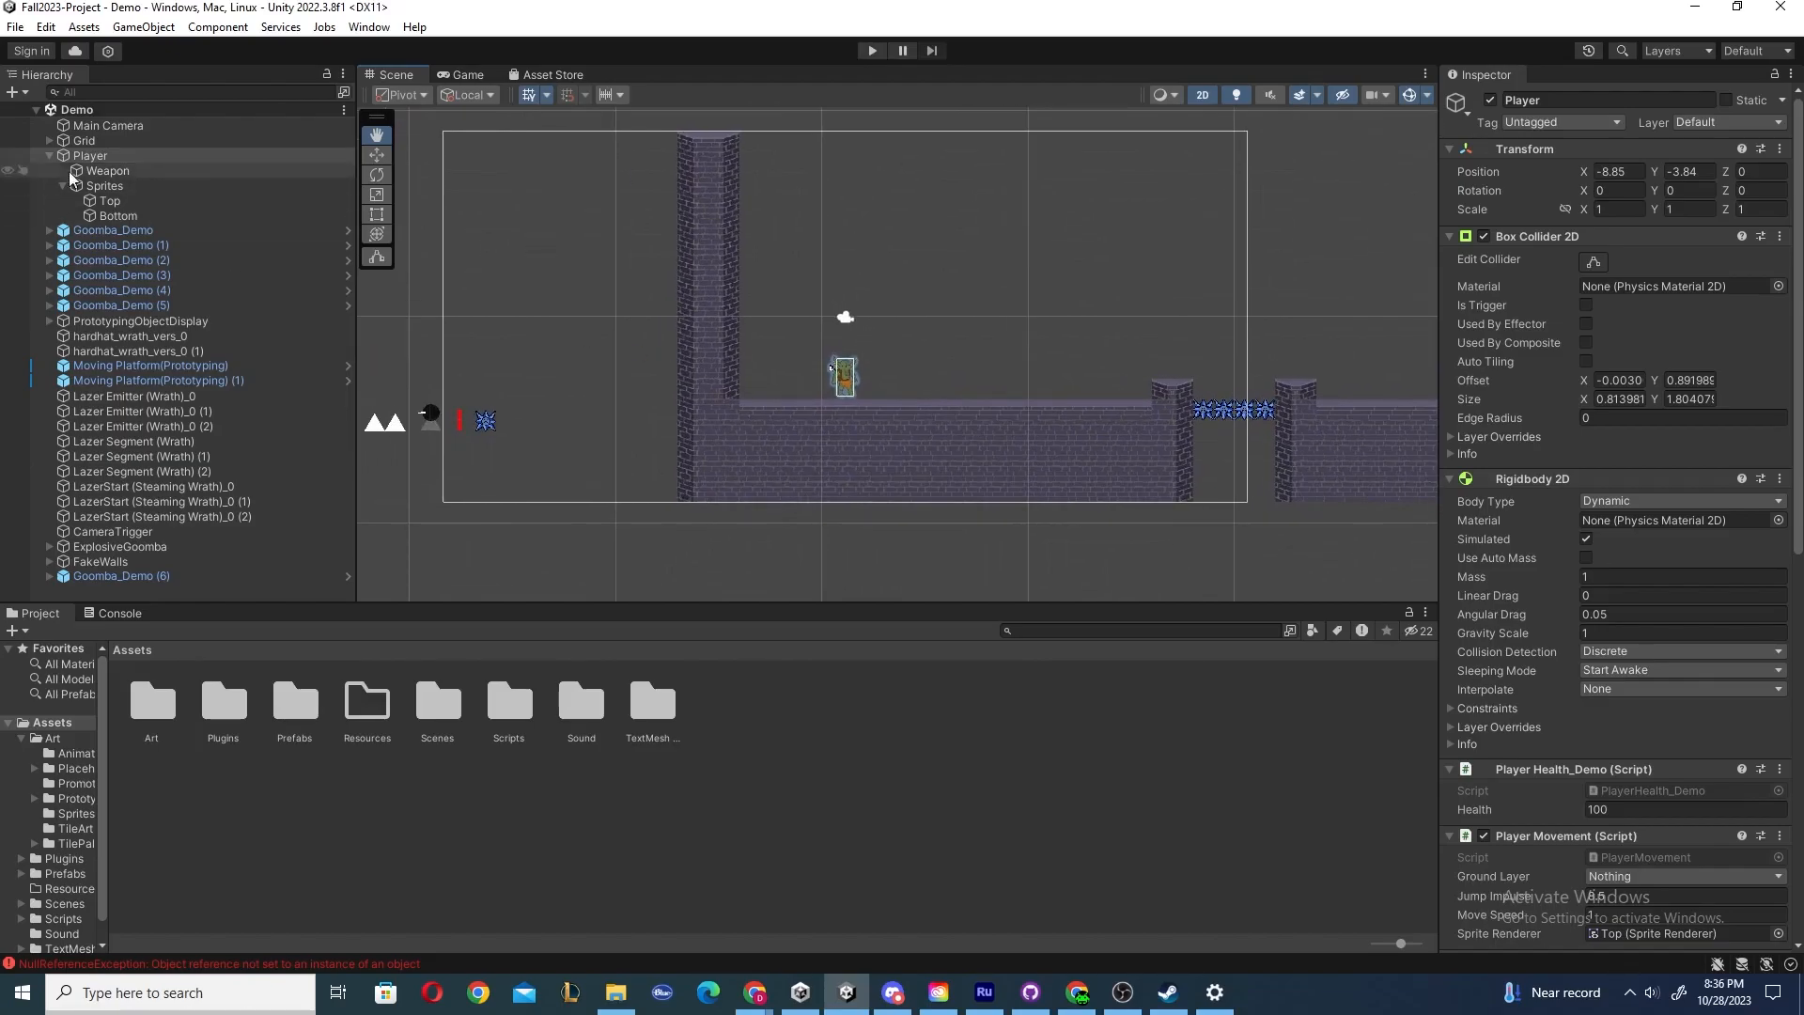
click(107, 171)
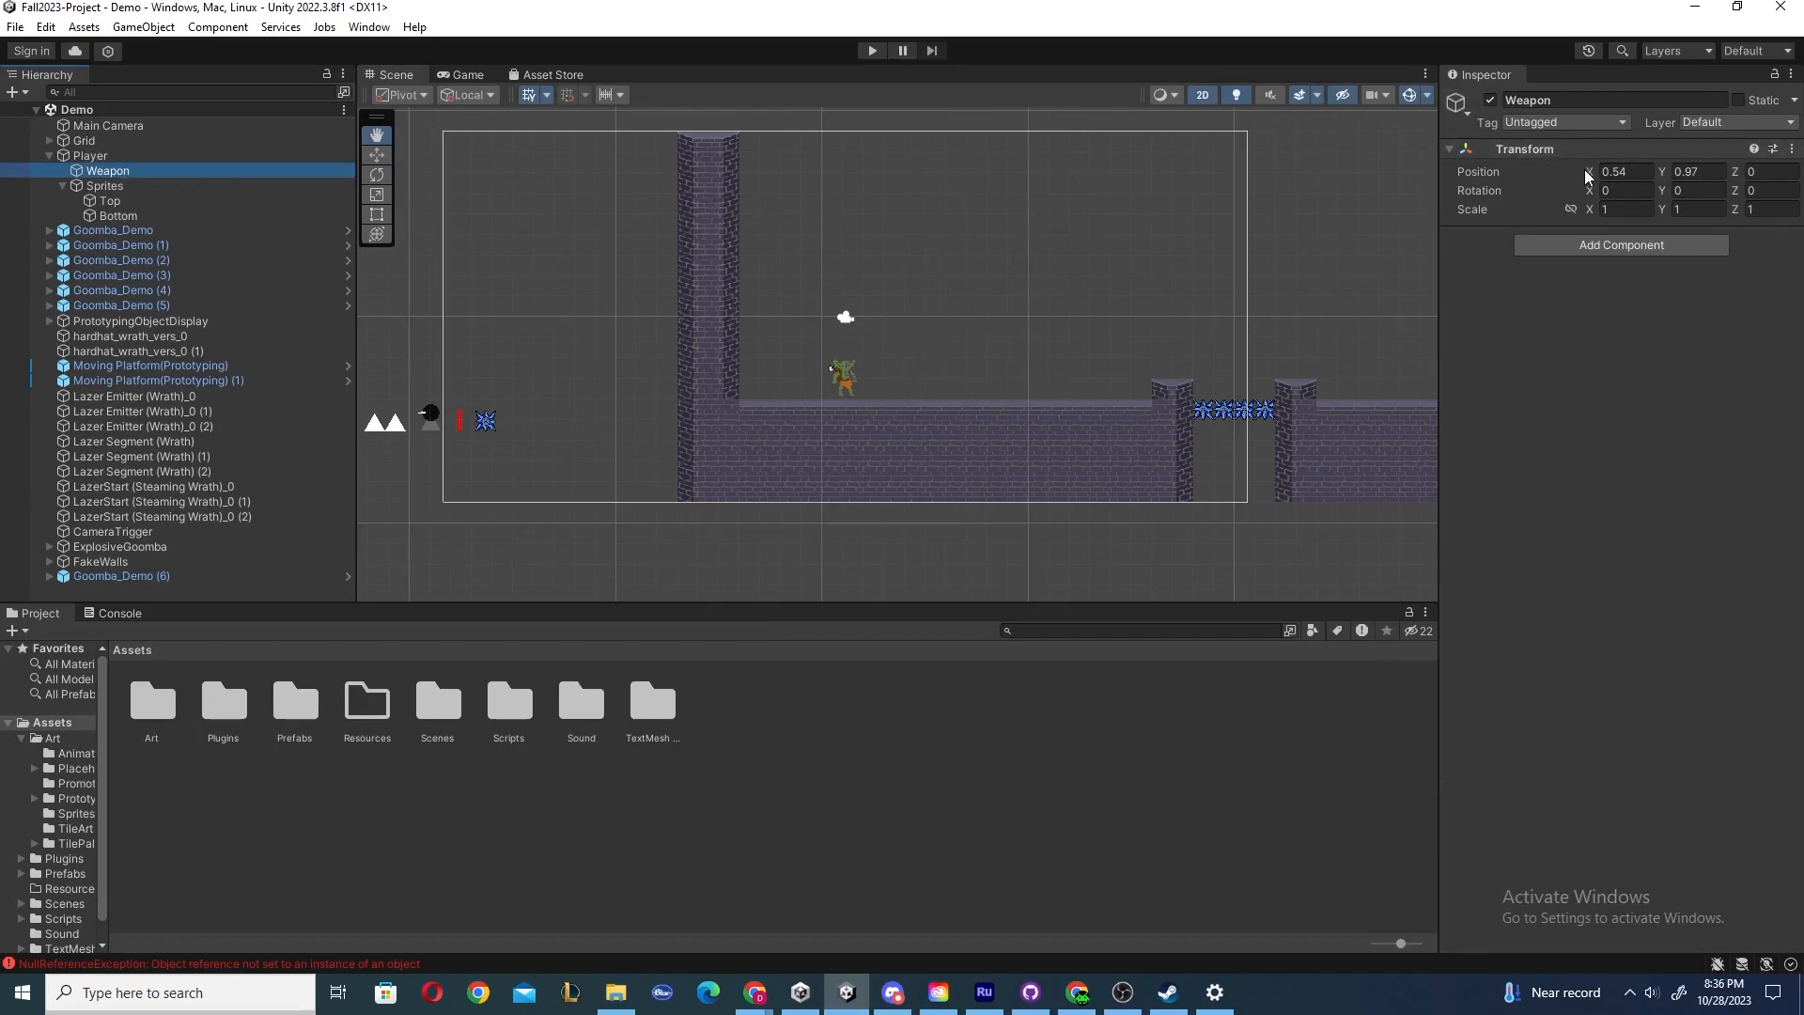
drag(1146, 273, 1054, 283)
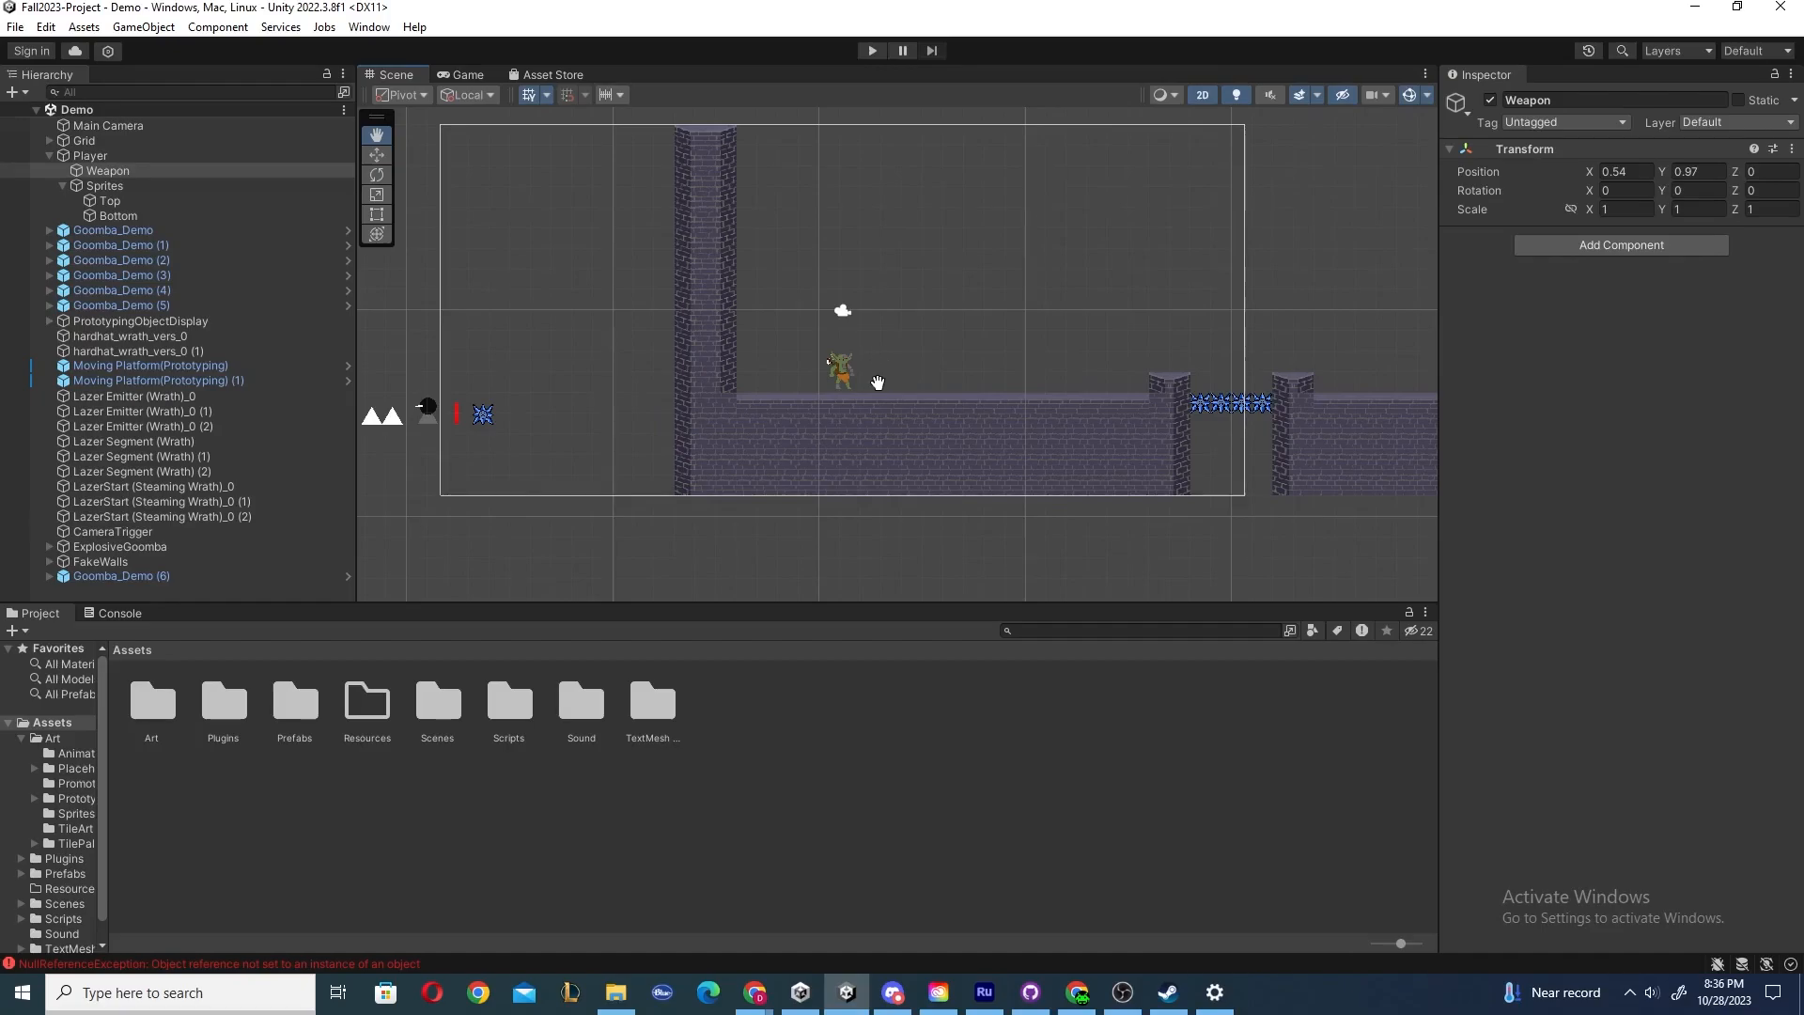
scroll(860, 379, up, 1)
scroll(910, 374, up, 1)
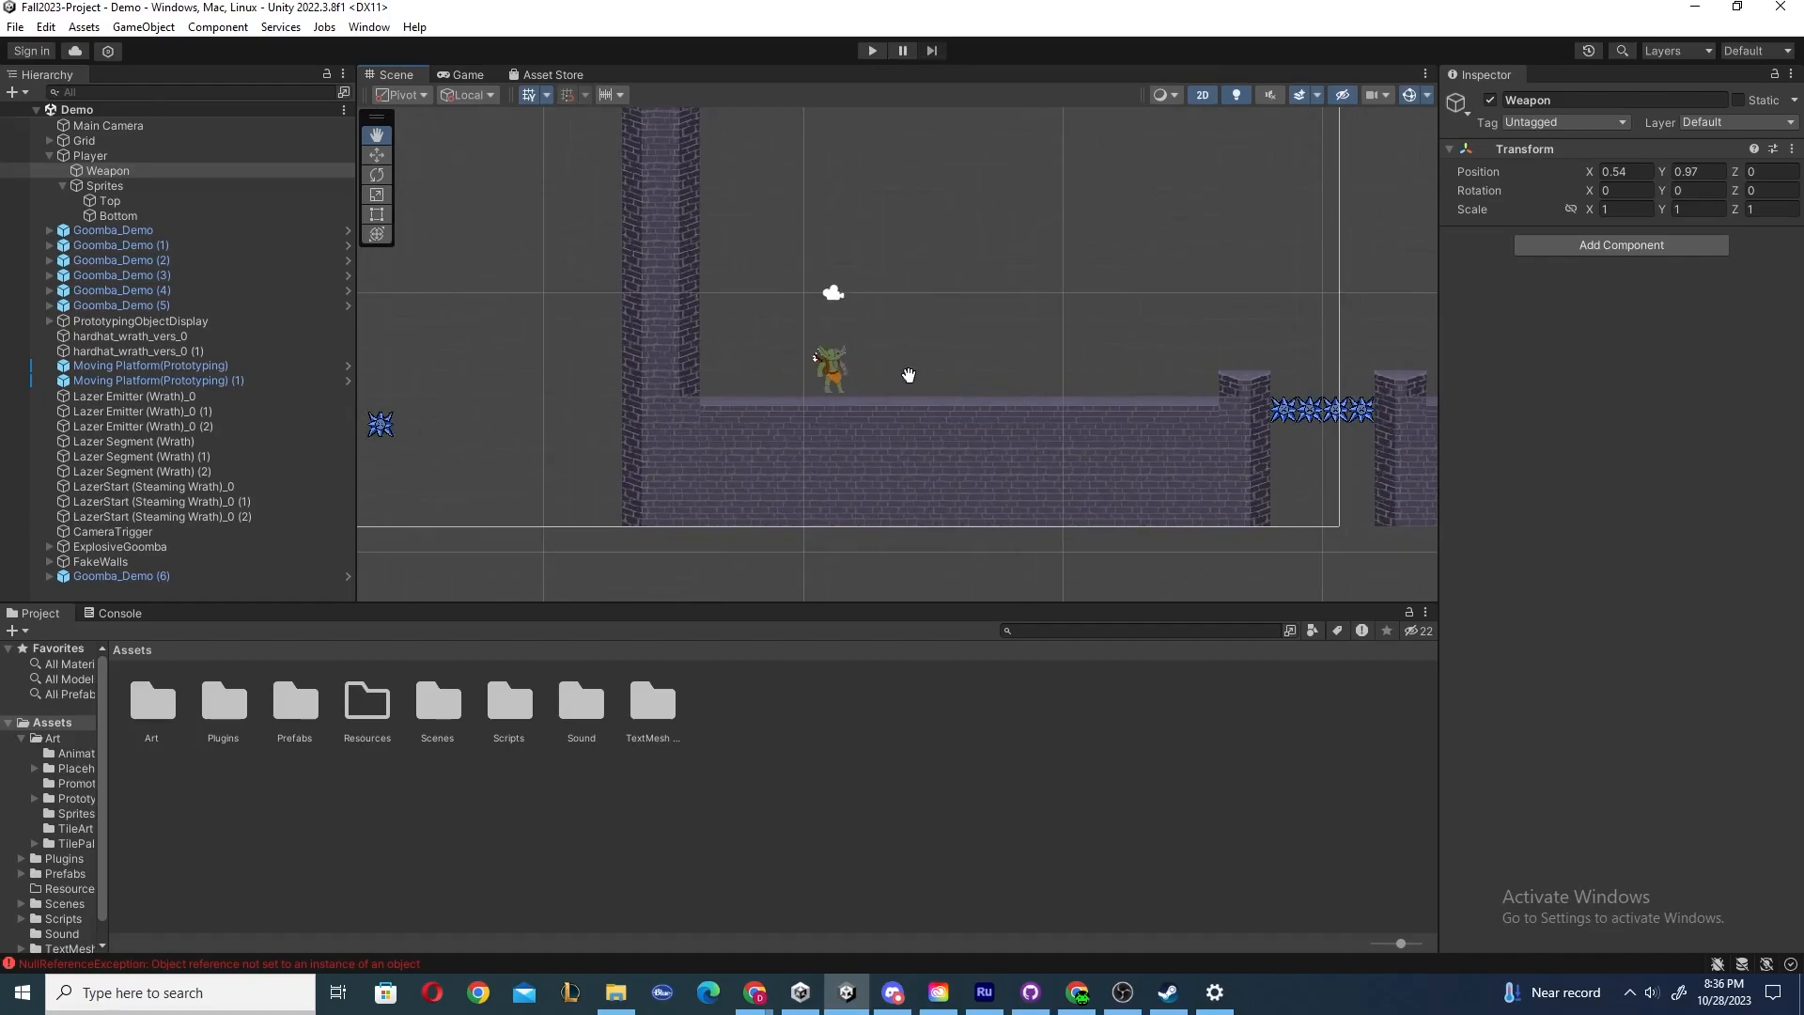
click(116, 172)
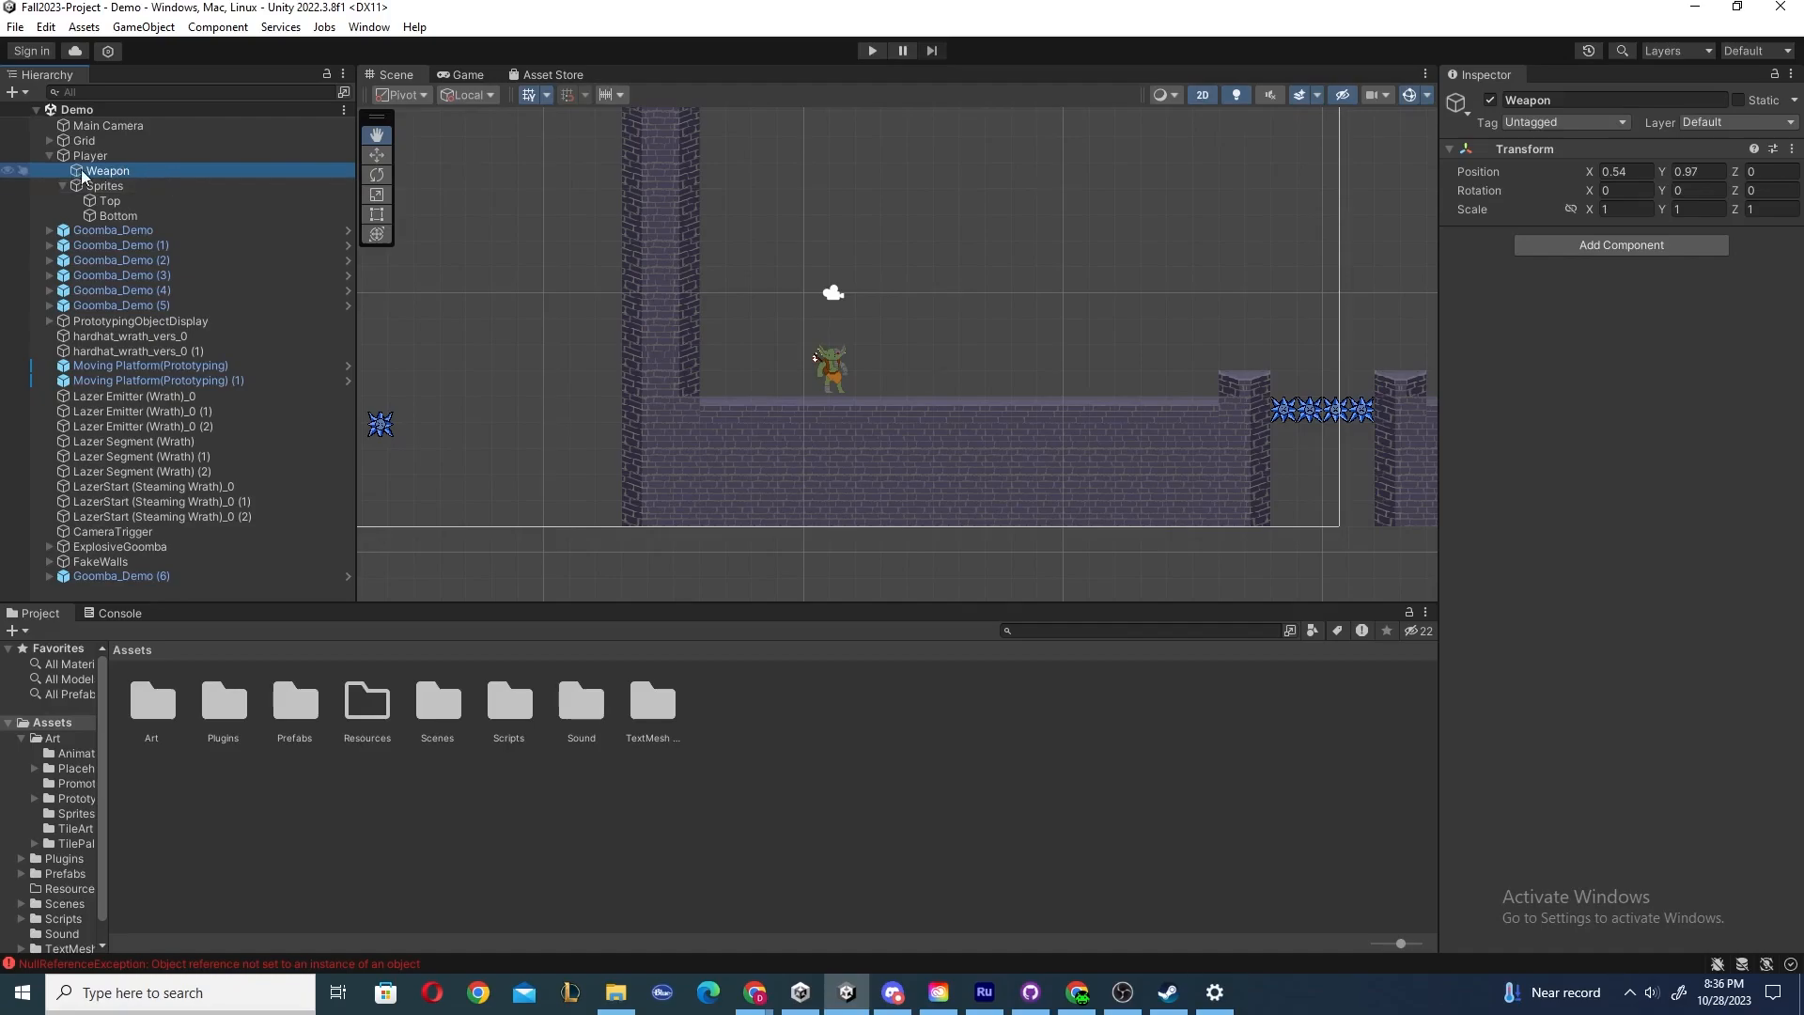
scroll(705, 391, up, 2)
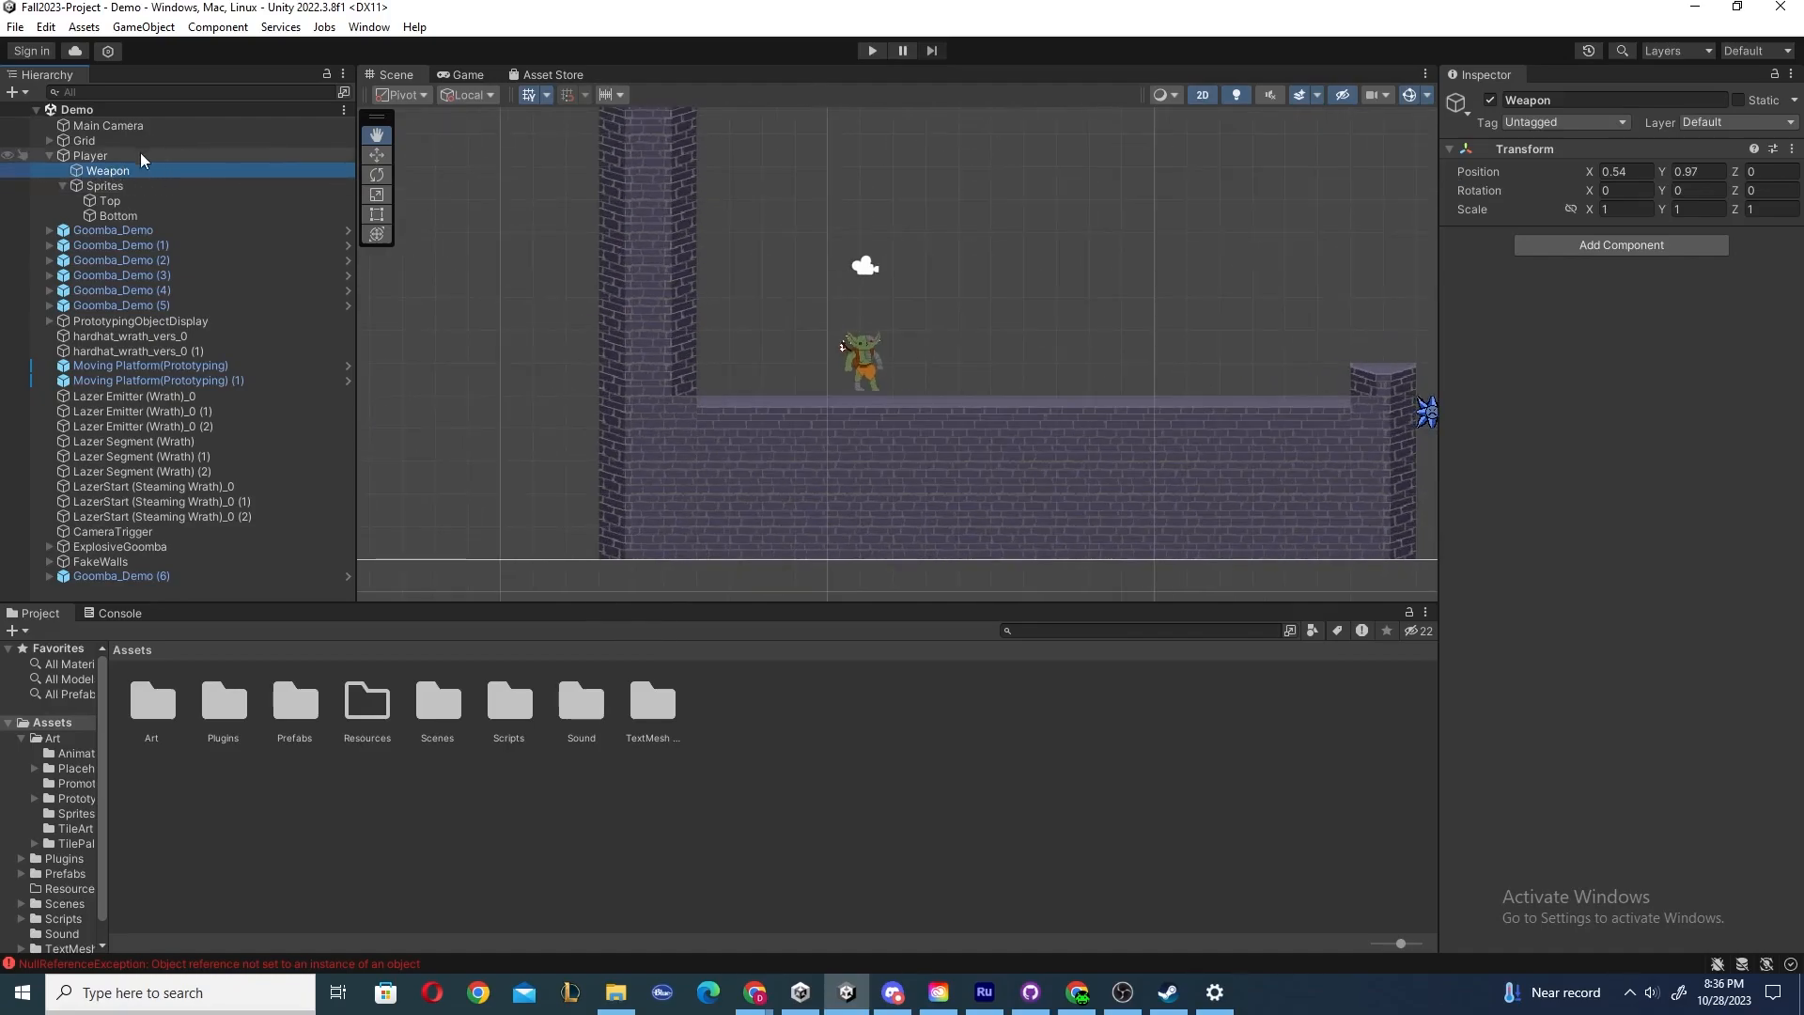
double_click(117, 173)
scroll(947, 241, up, 1)
drag(948, 242, 884, 282)
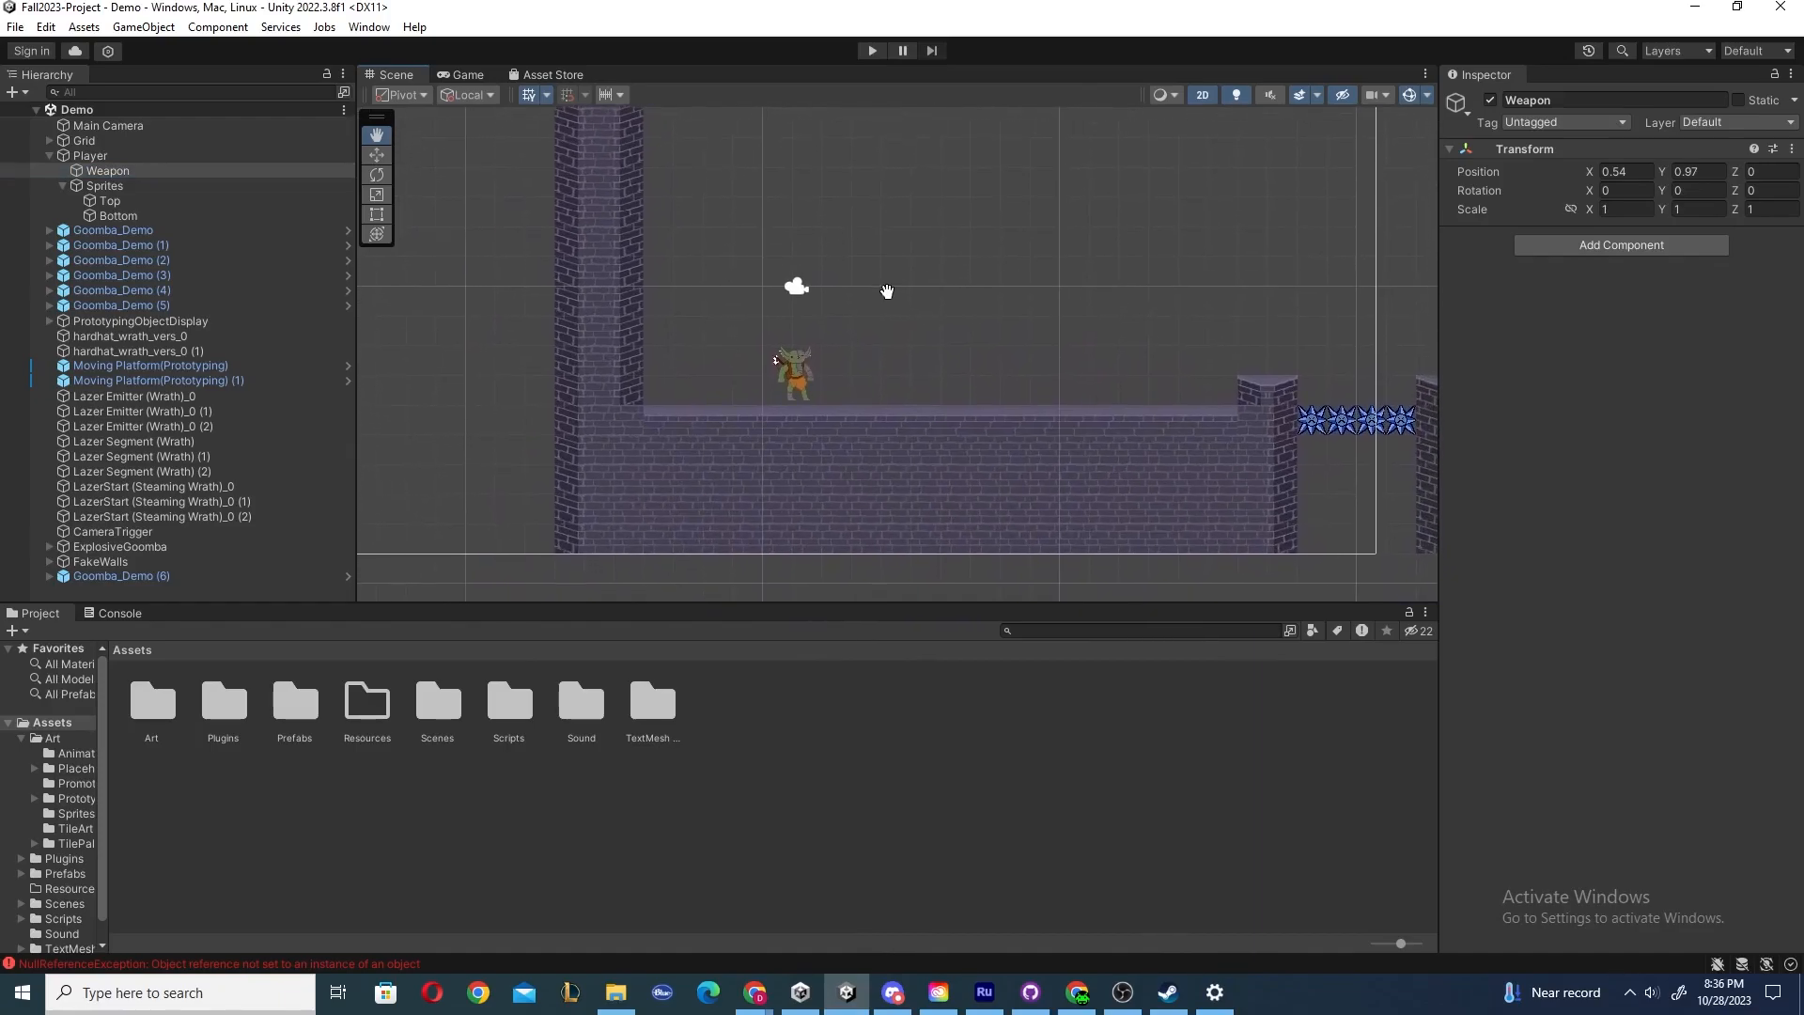
click(100, 188)
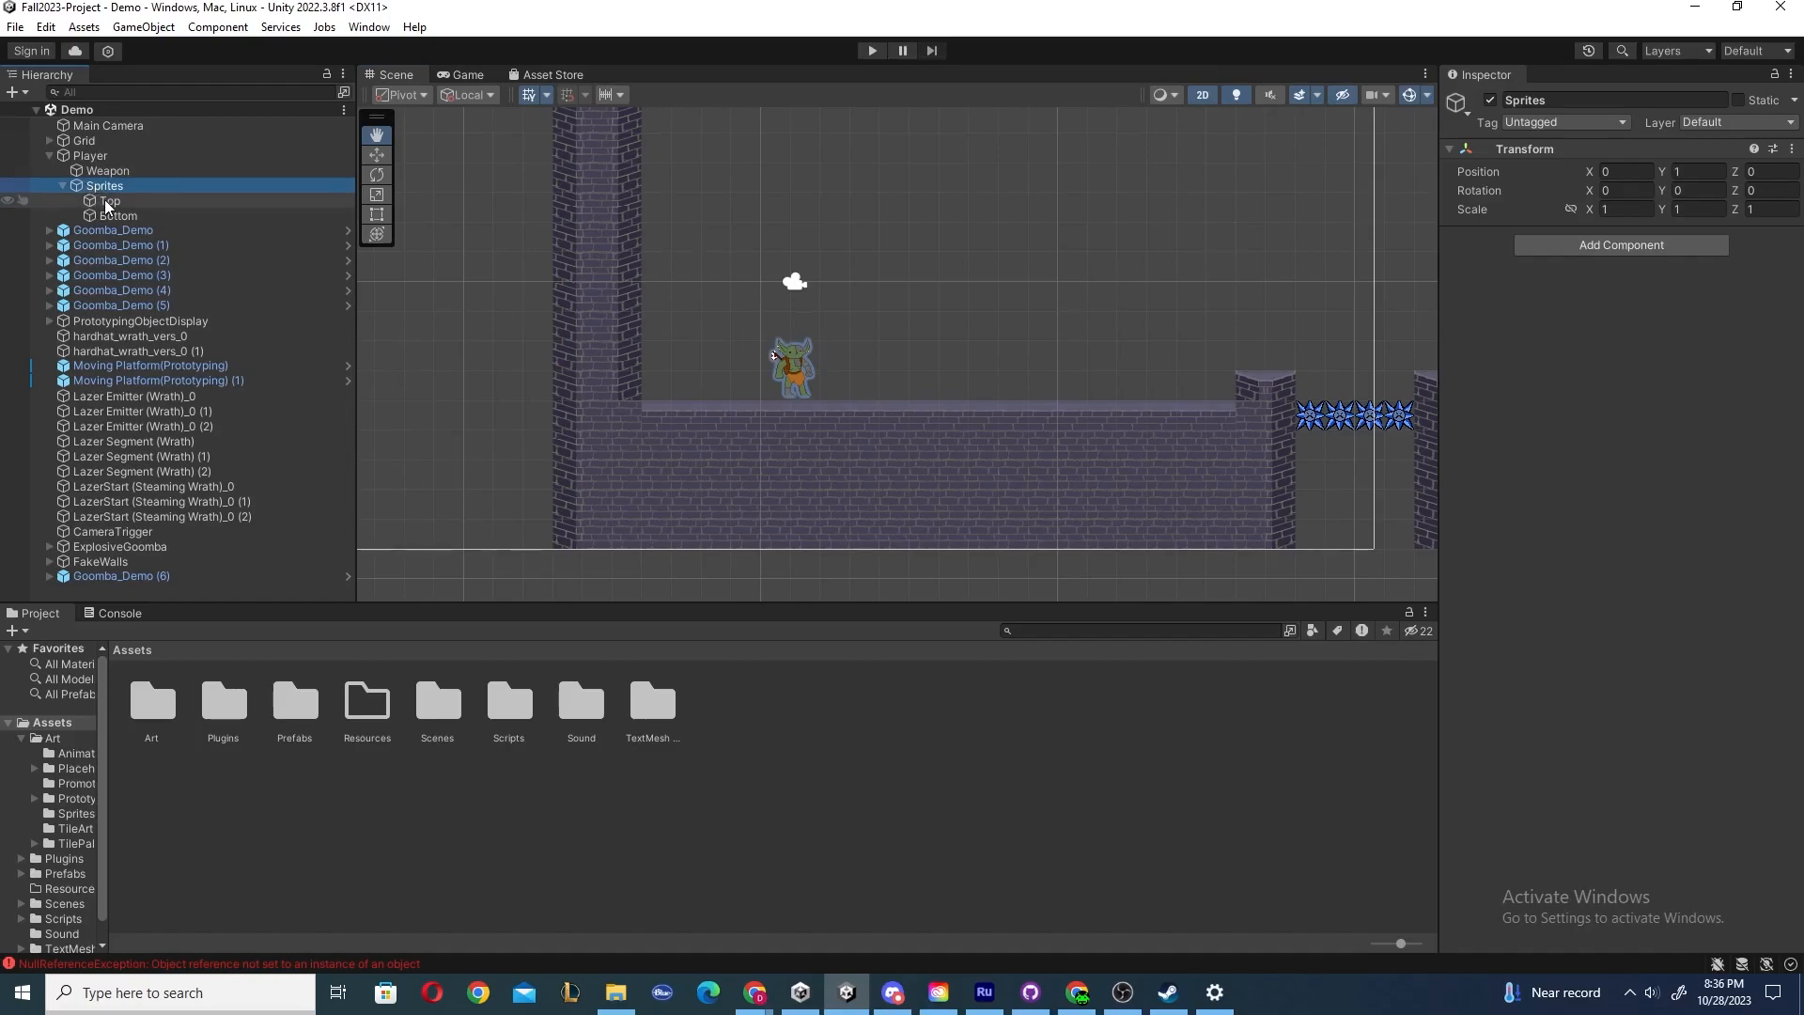
click(111, 201)
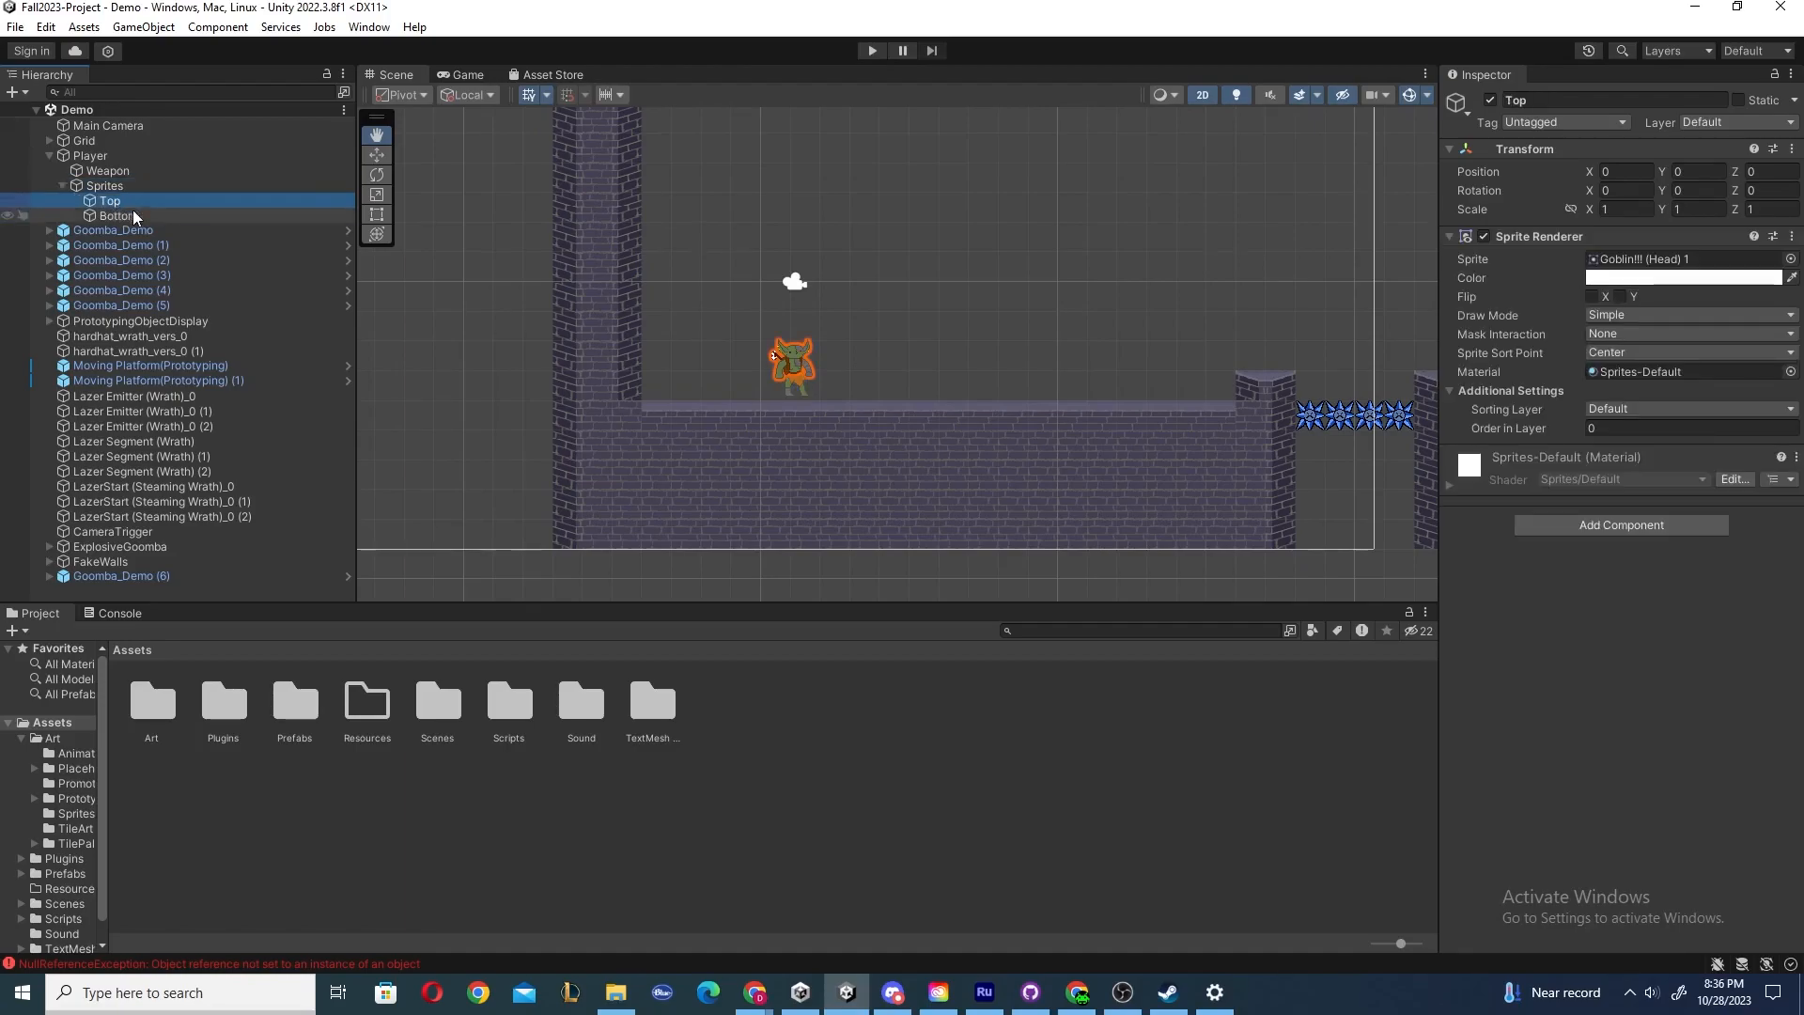
scroll(738, 353, up, 1)
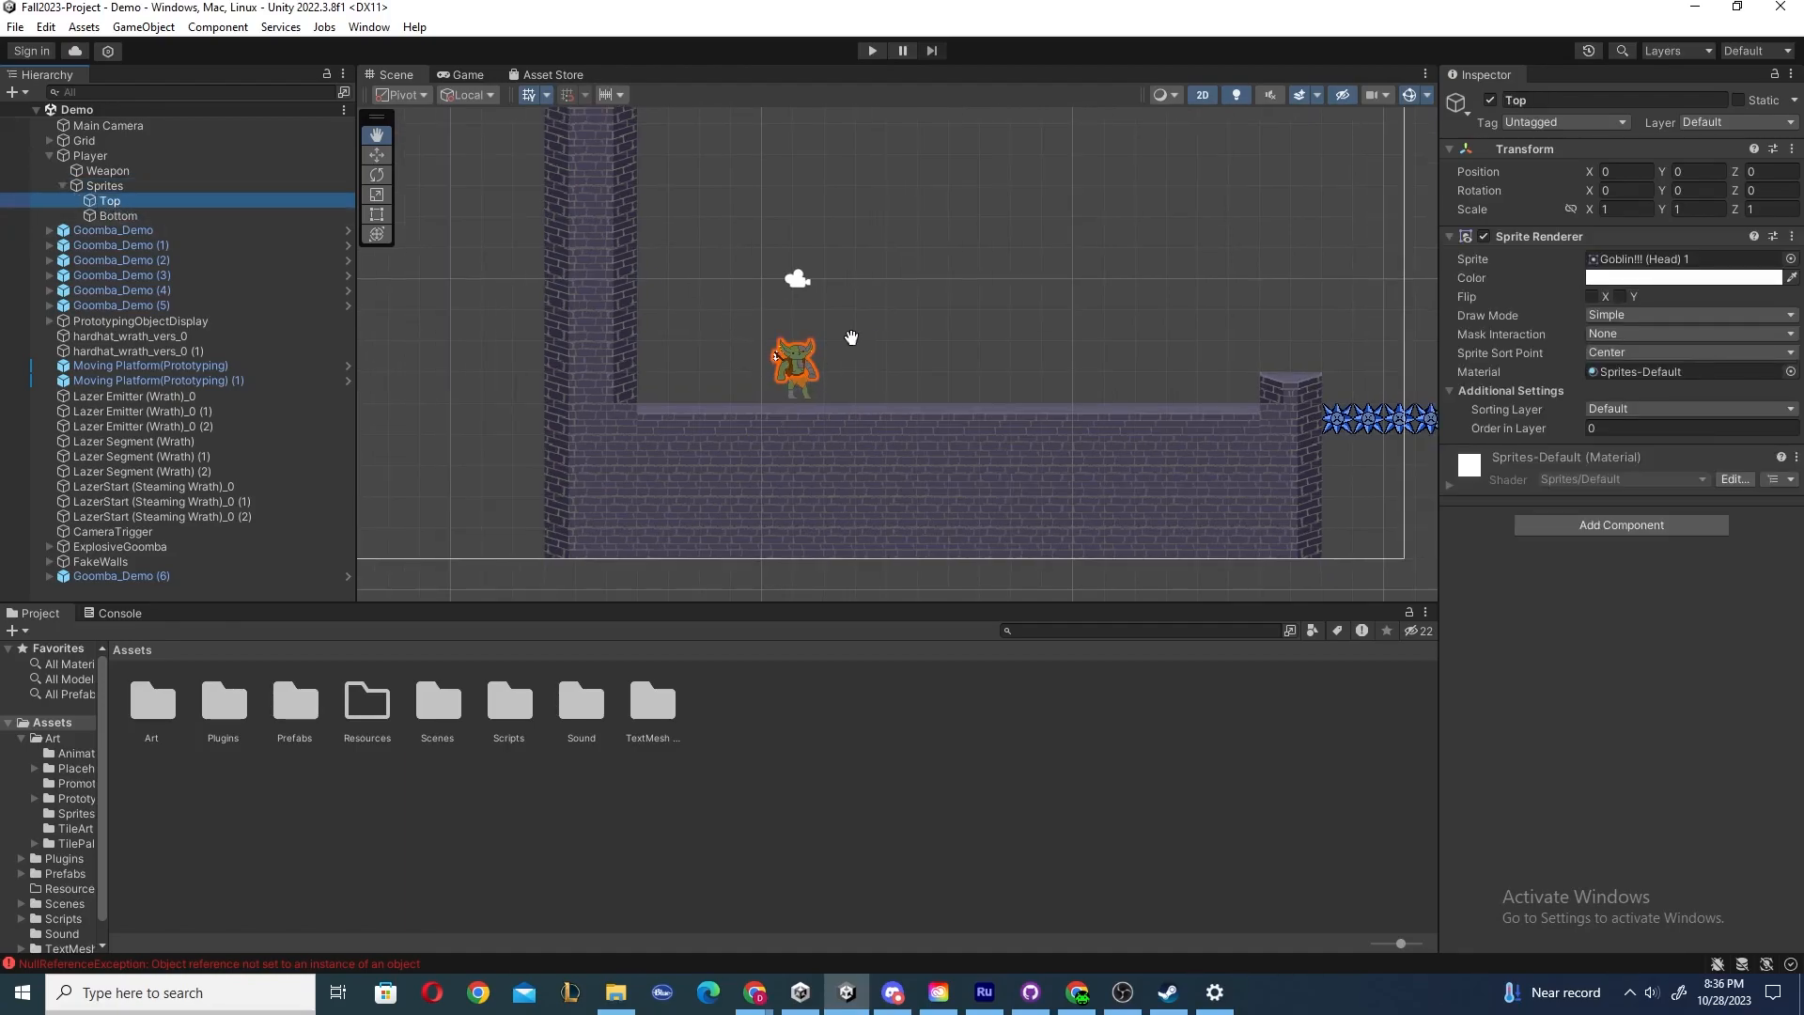
drag(916, 336, 979, 344)
scroll(883, 393, up, 1)
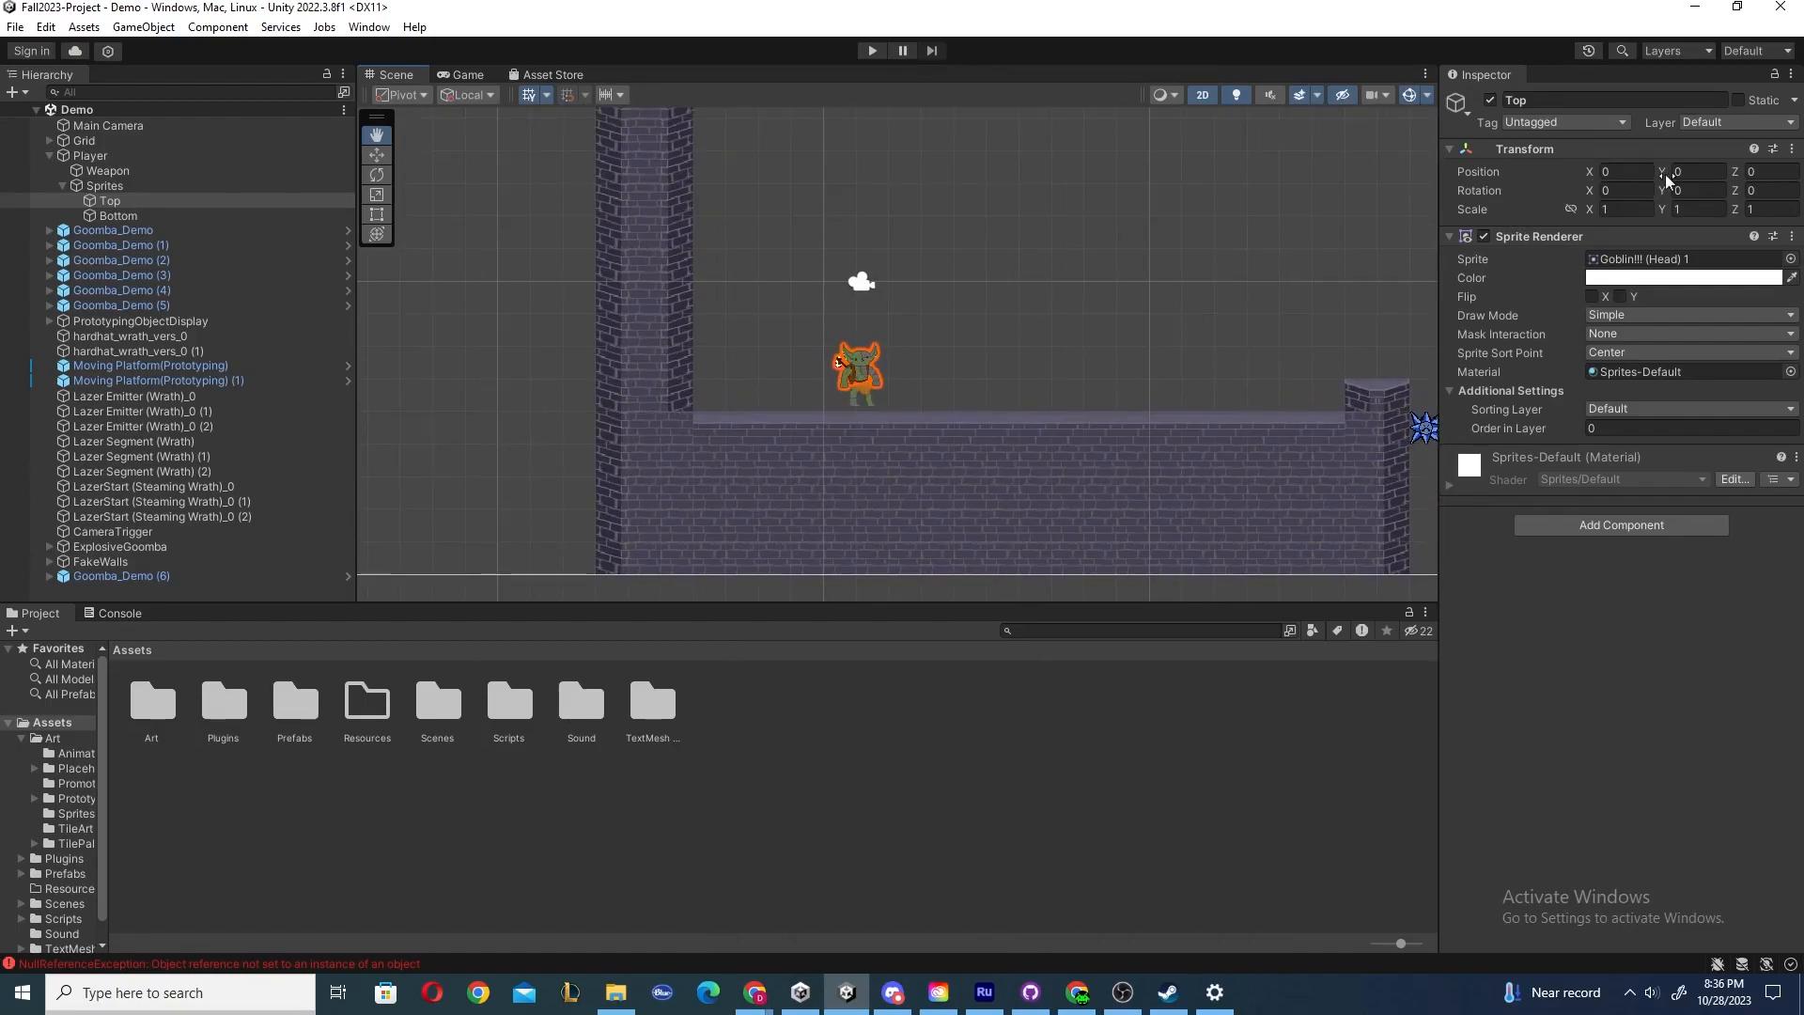
scroll(978, 314, down, 2)
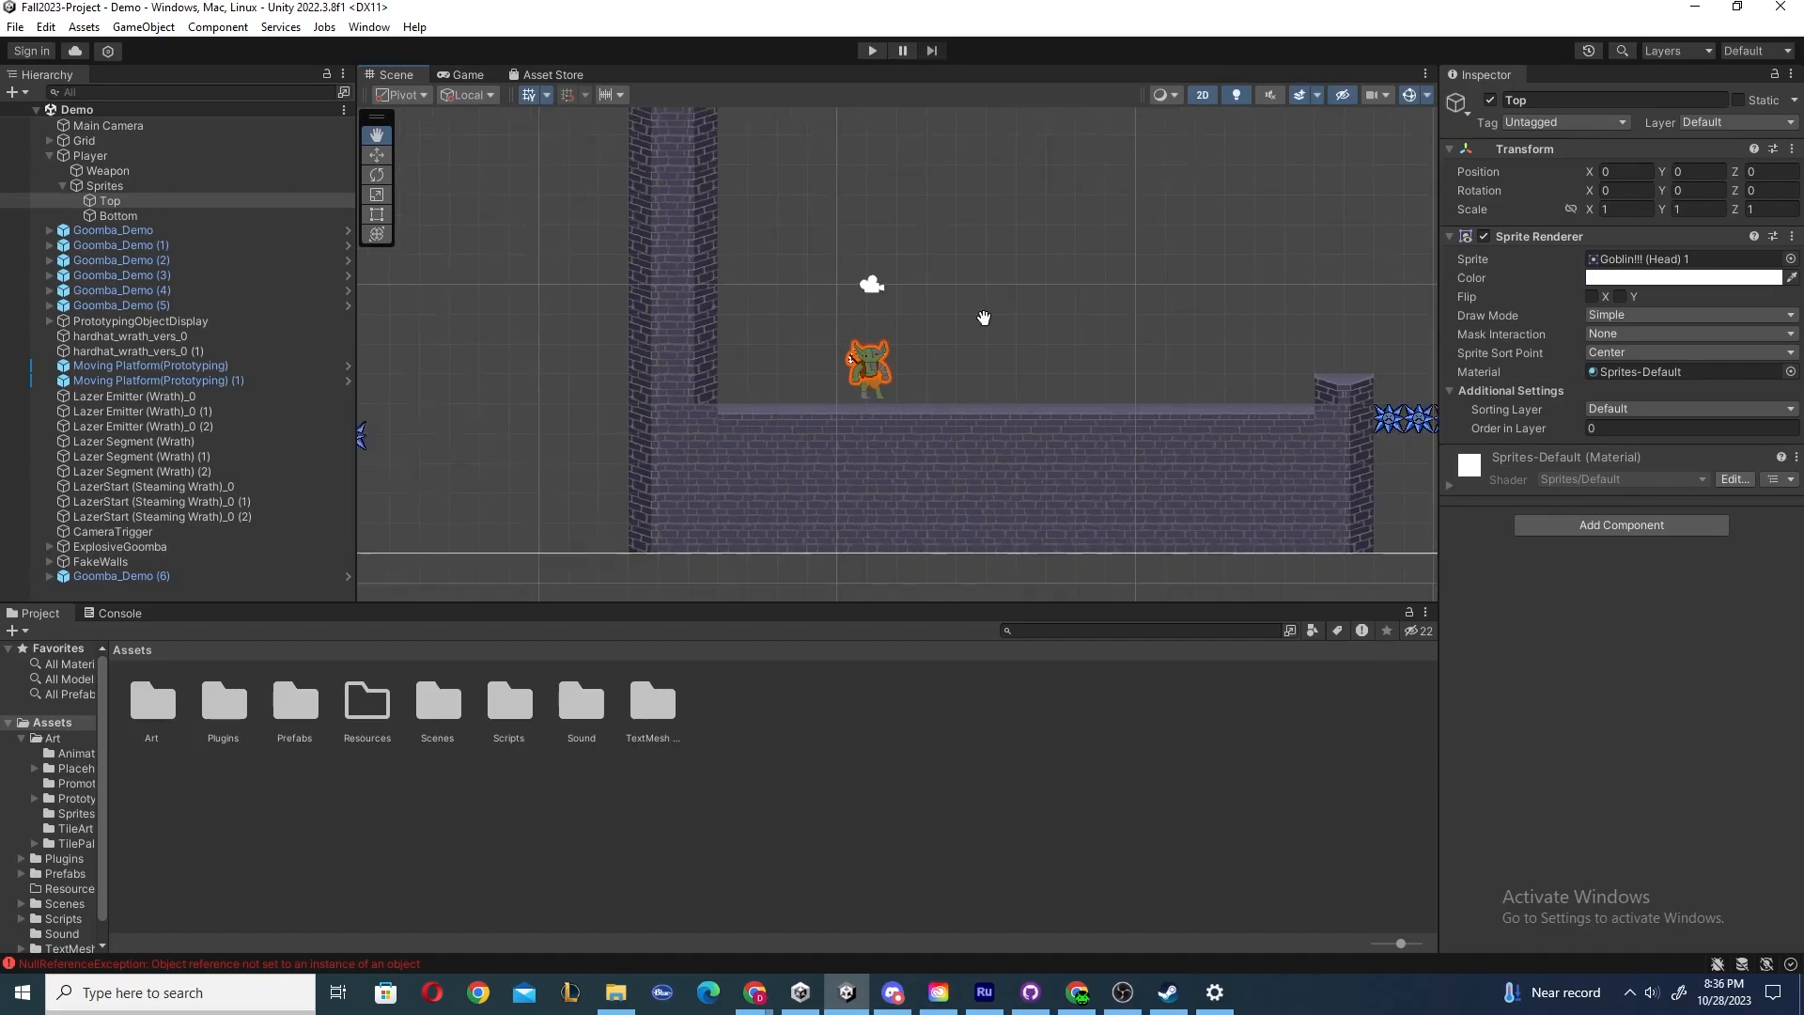
drag(1043, 307, 761, 298)
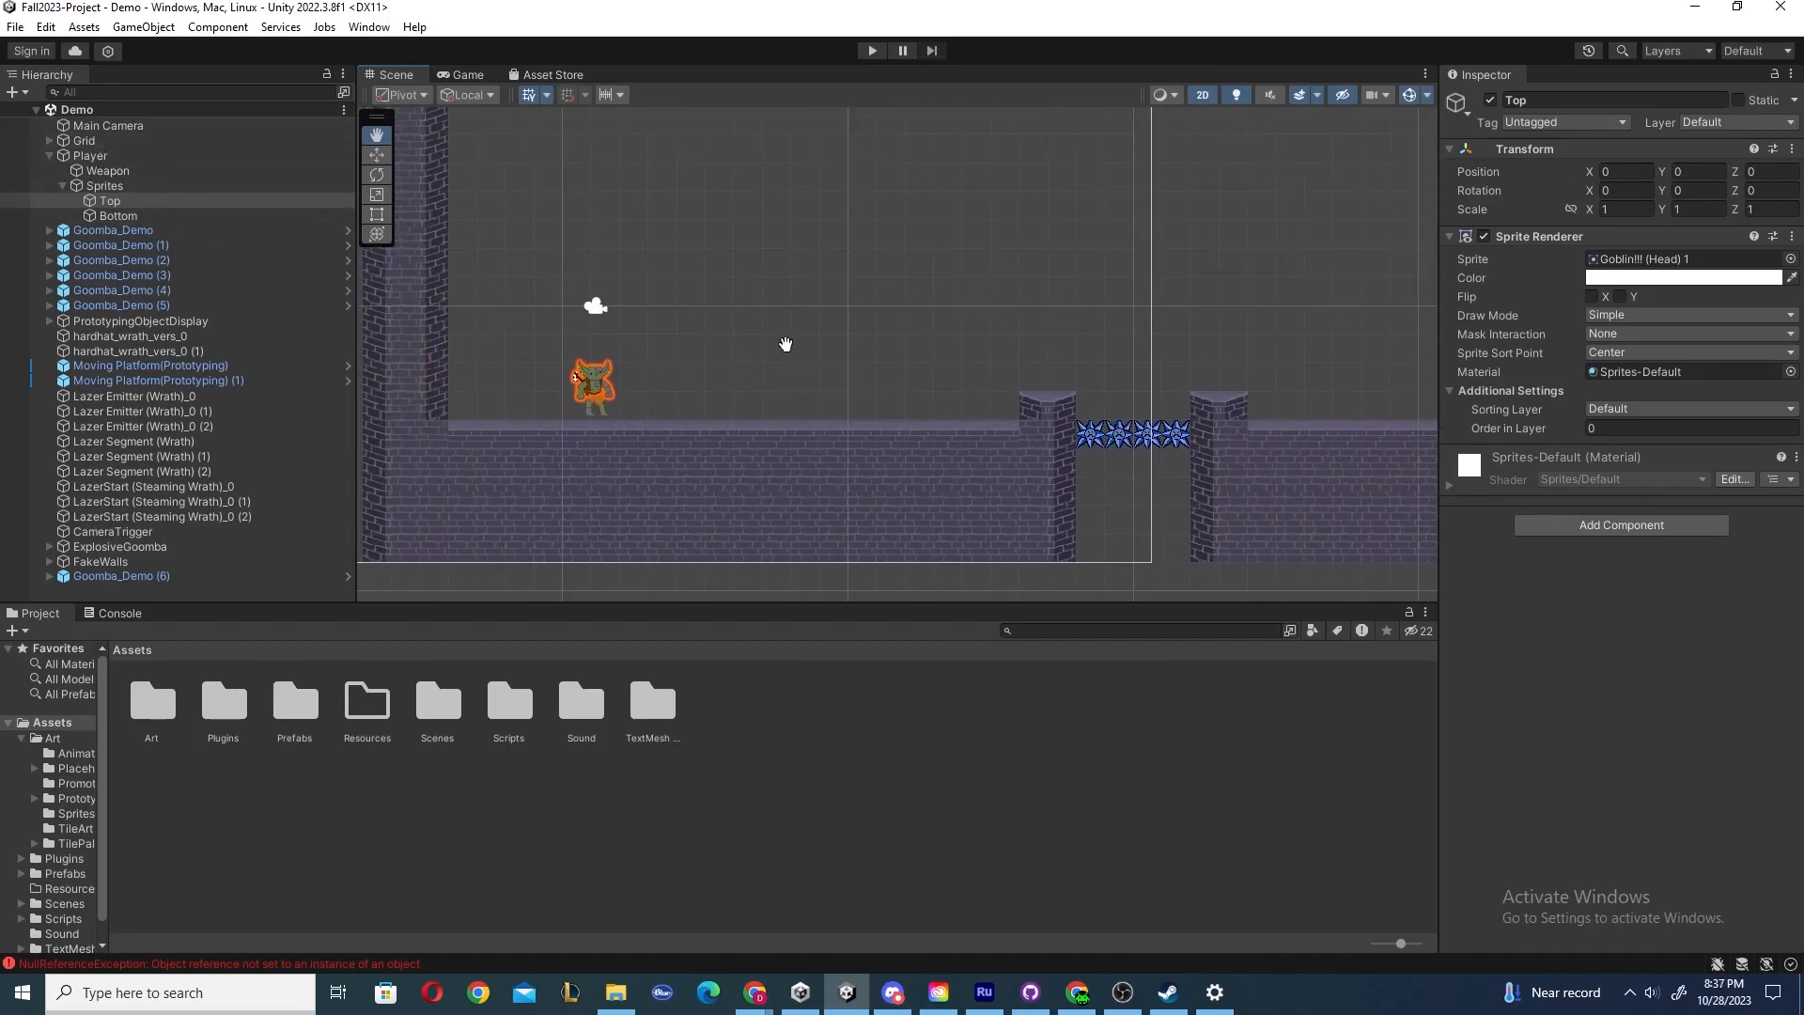
Select the Player, enter 0 for its X and Y position, and undo both entries.
click(90, 155)
click(1612, 172)
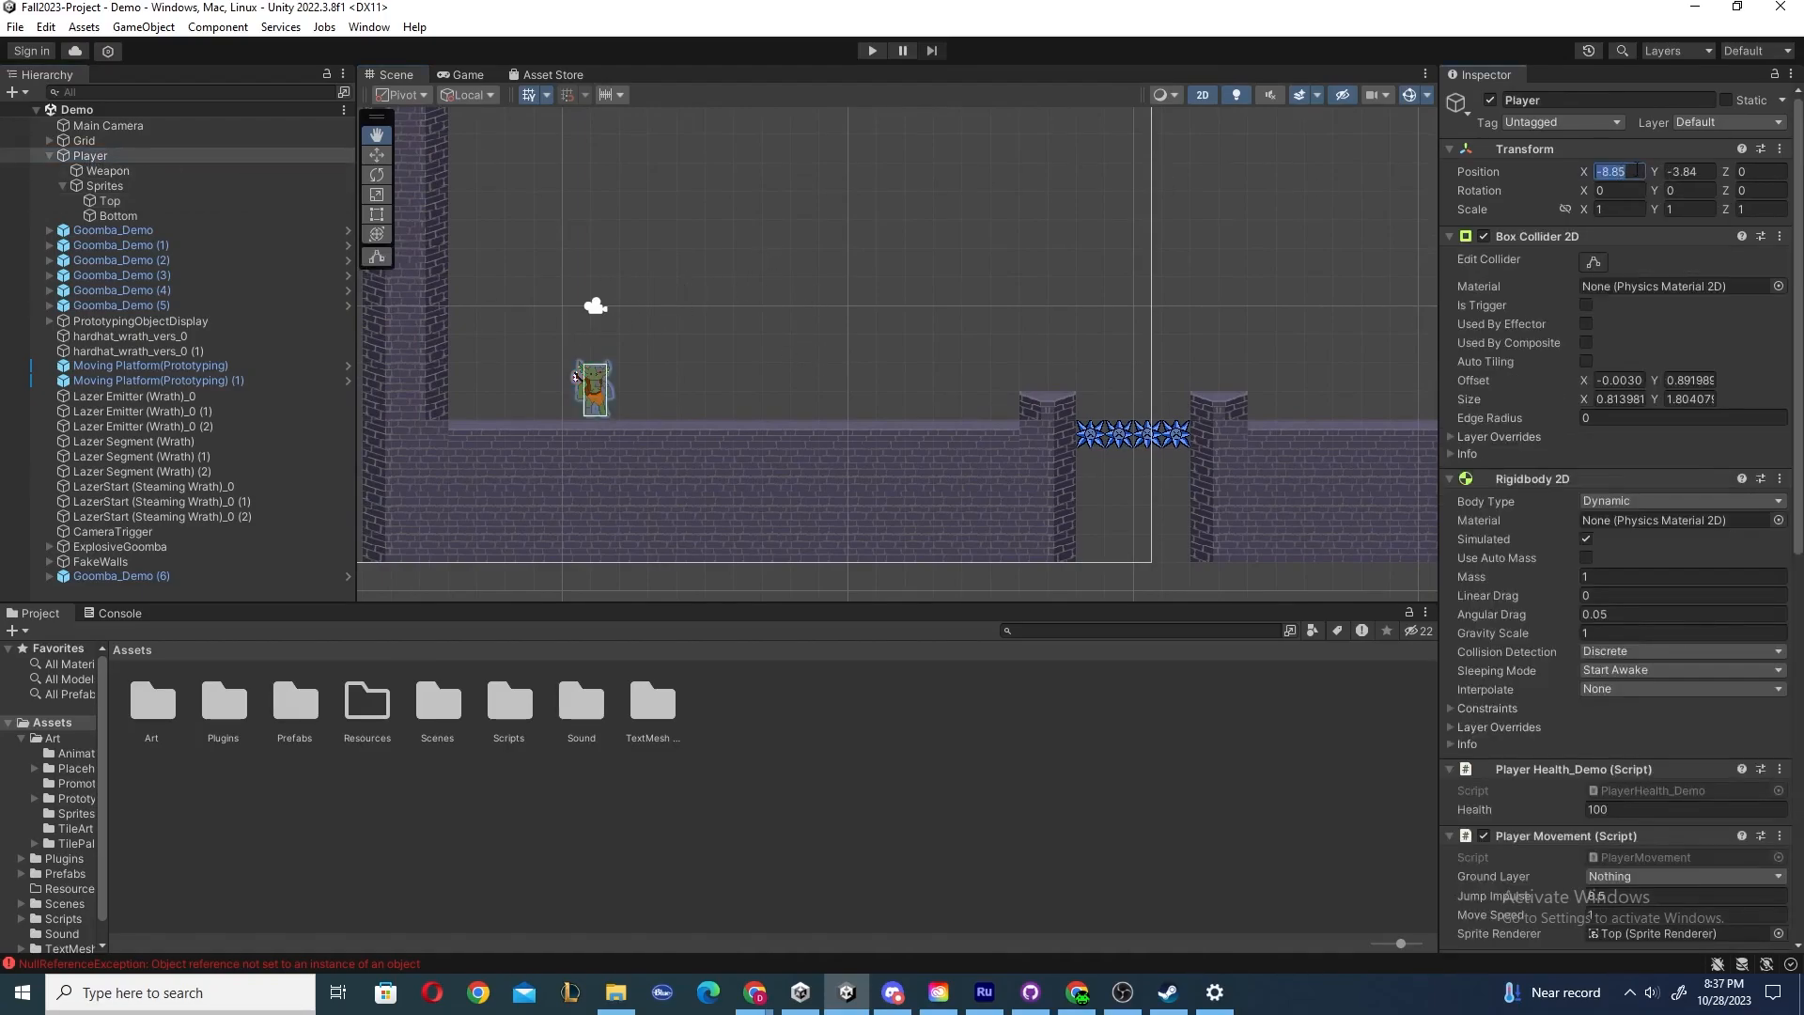
text(0)
key(Tab)
text(0)
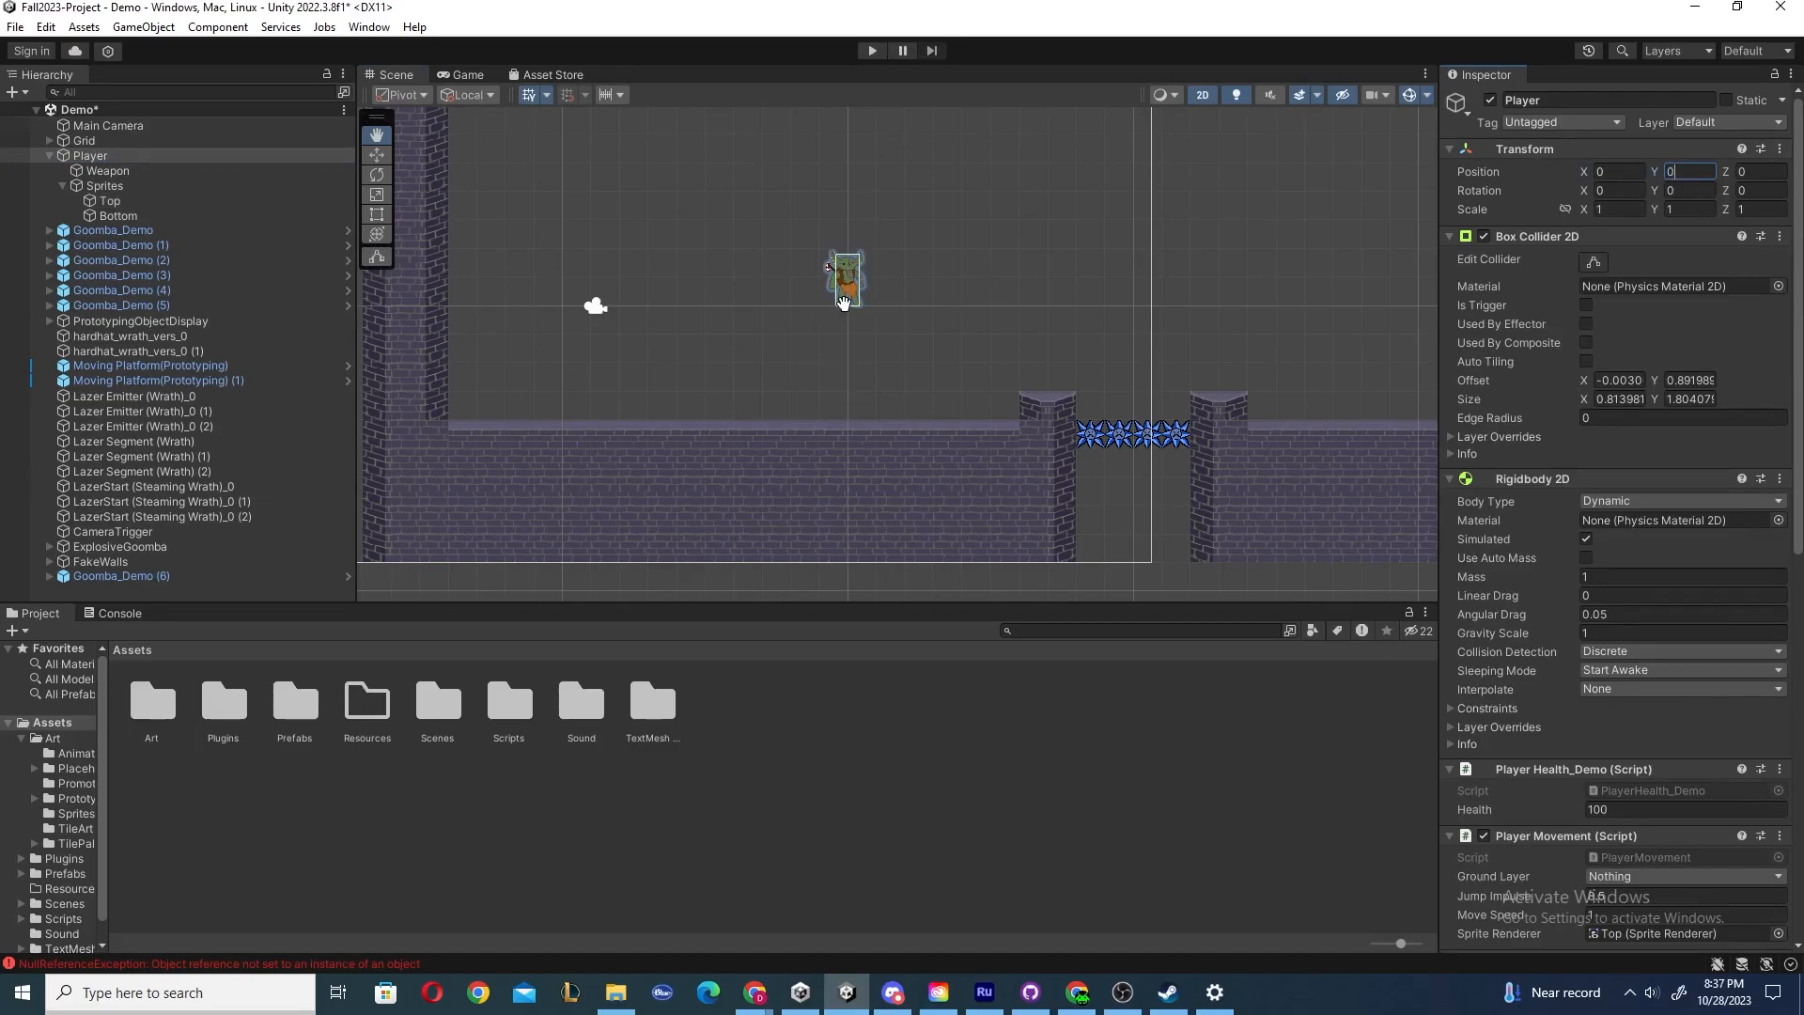
key(ctrl+z)
key(ctrl+z)
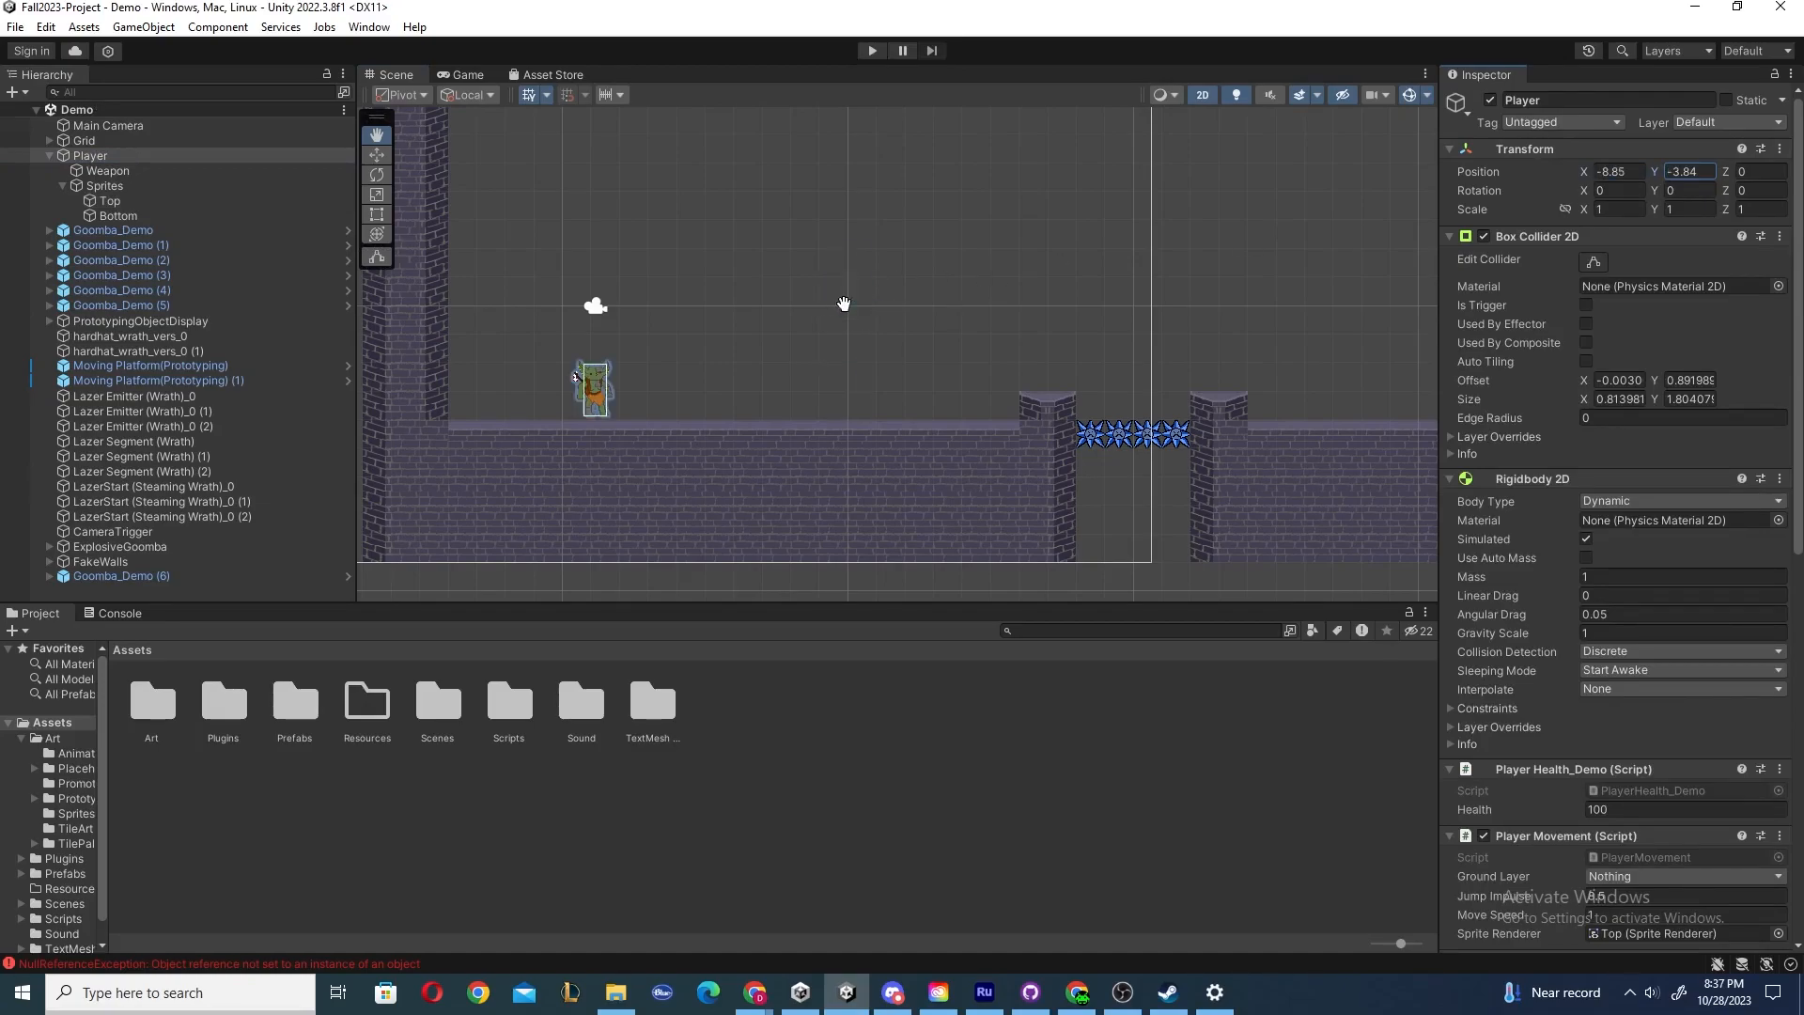
Select the Top and Sprites children, switch to the Move tool and reselect the Player.
click(113, 202)
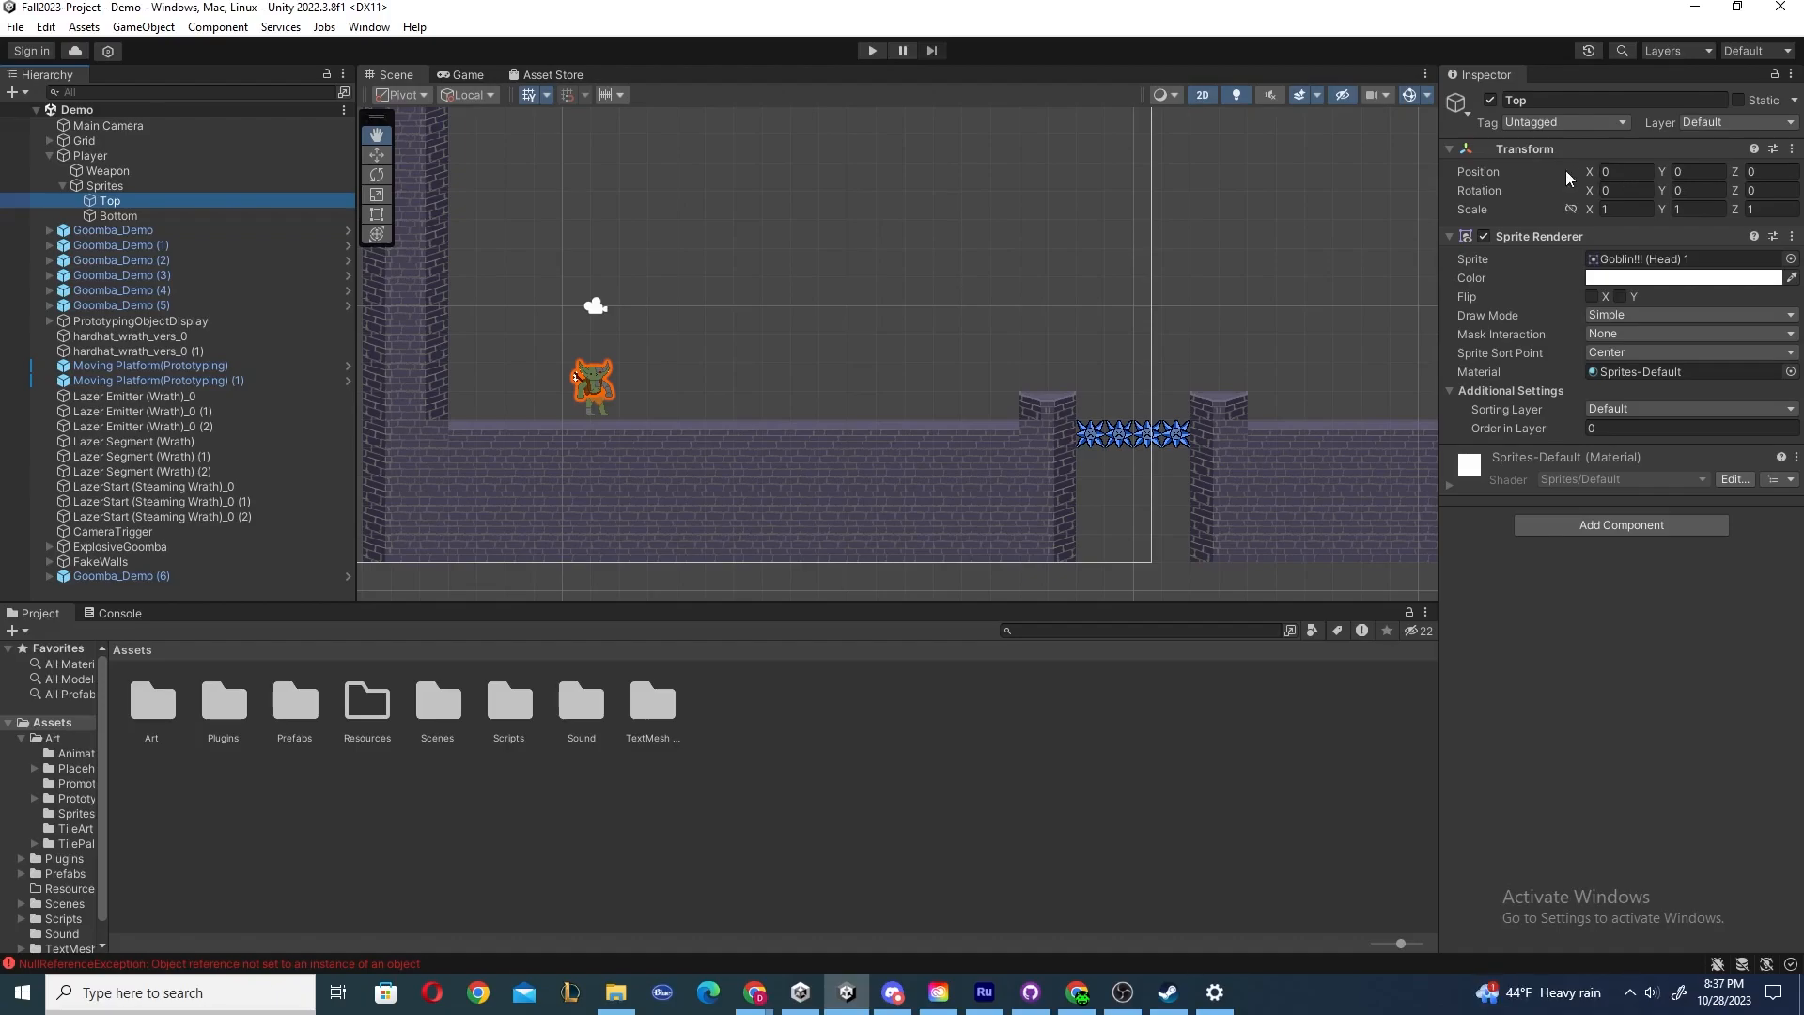
click(104, 188)
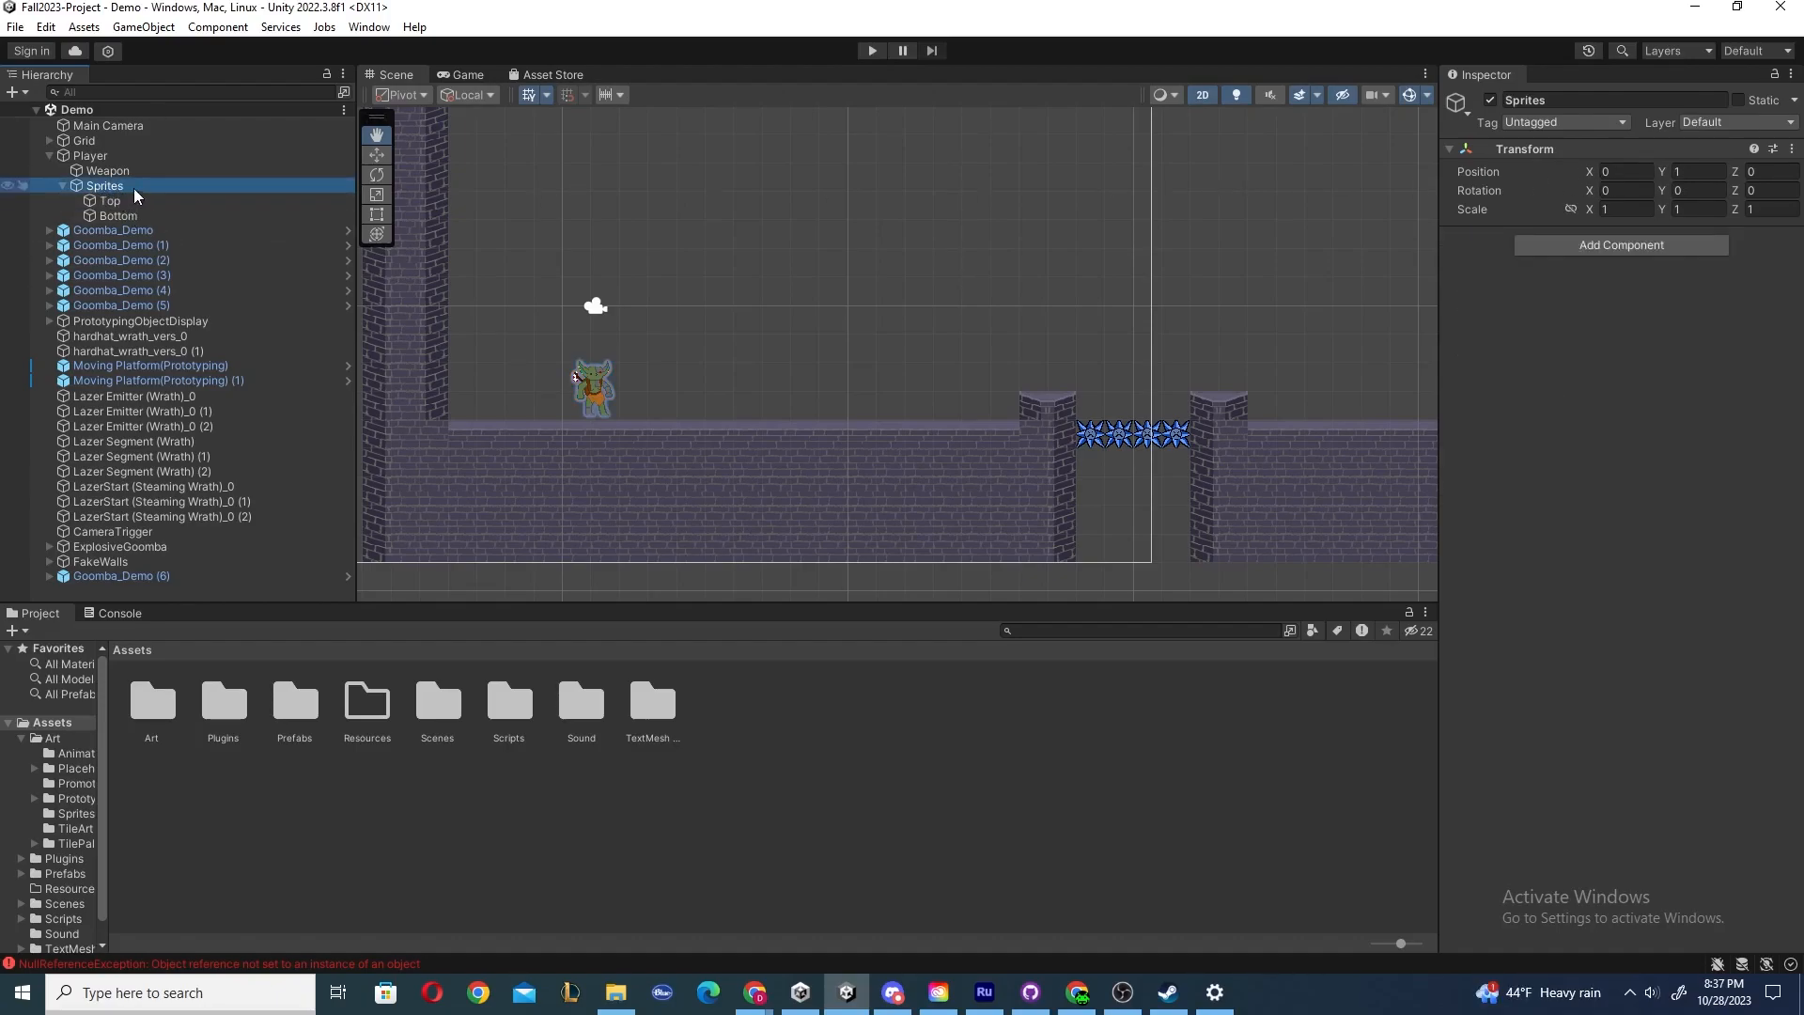
key(w)
click(1777, 172)
click(92, 156)
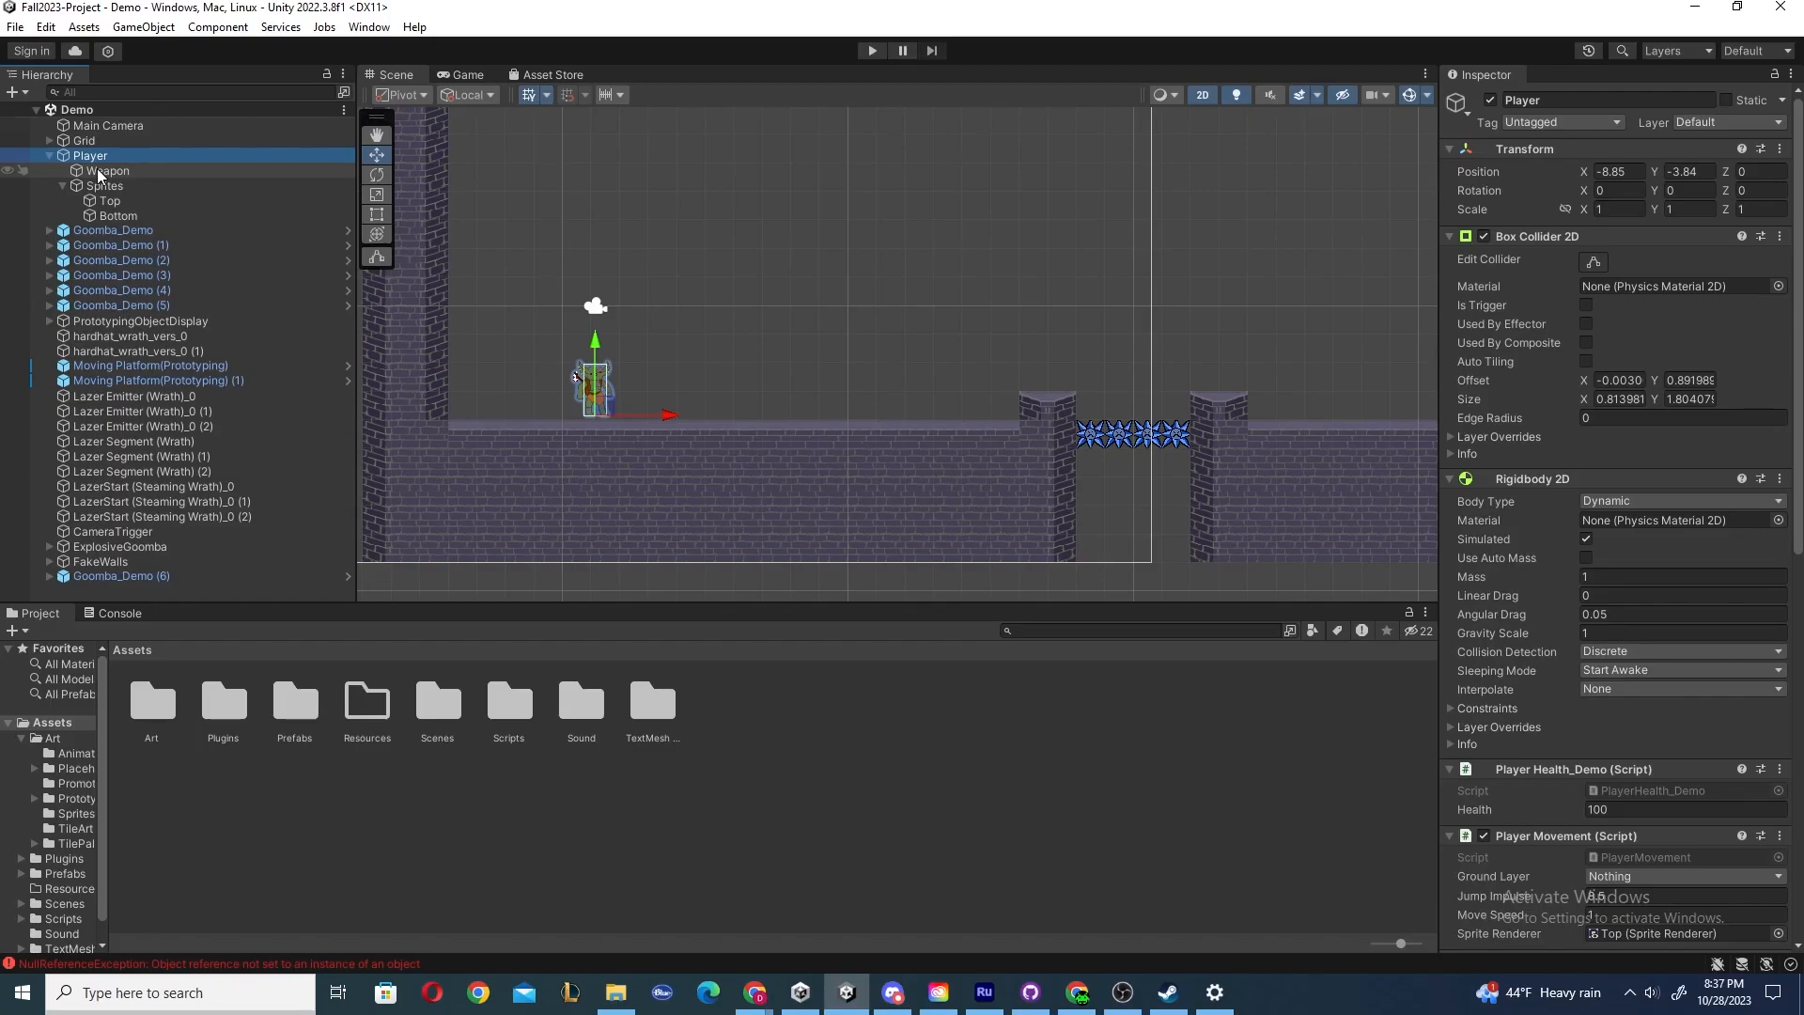
Switch to the Scale tool and stretch the Player vertically, then horizontally, undoing each change.
key(e)
key(r)
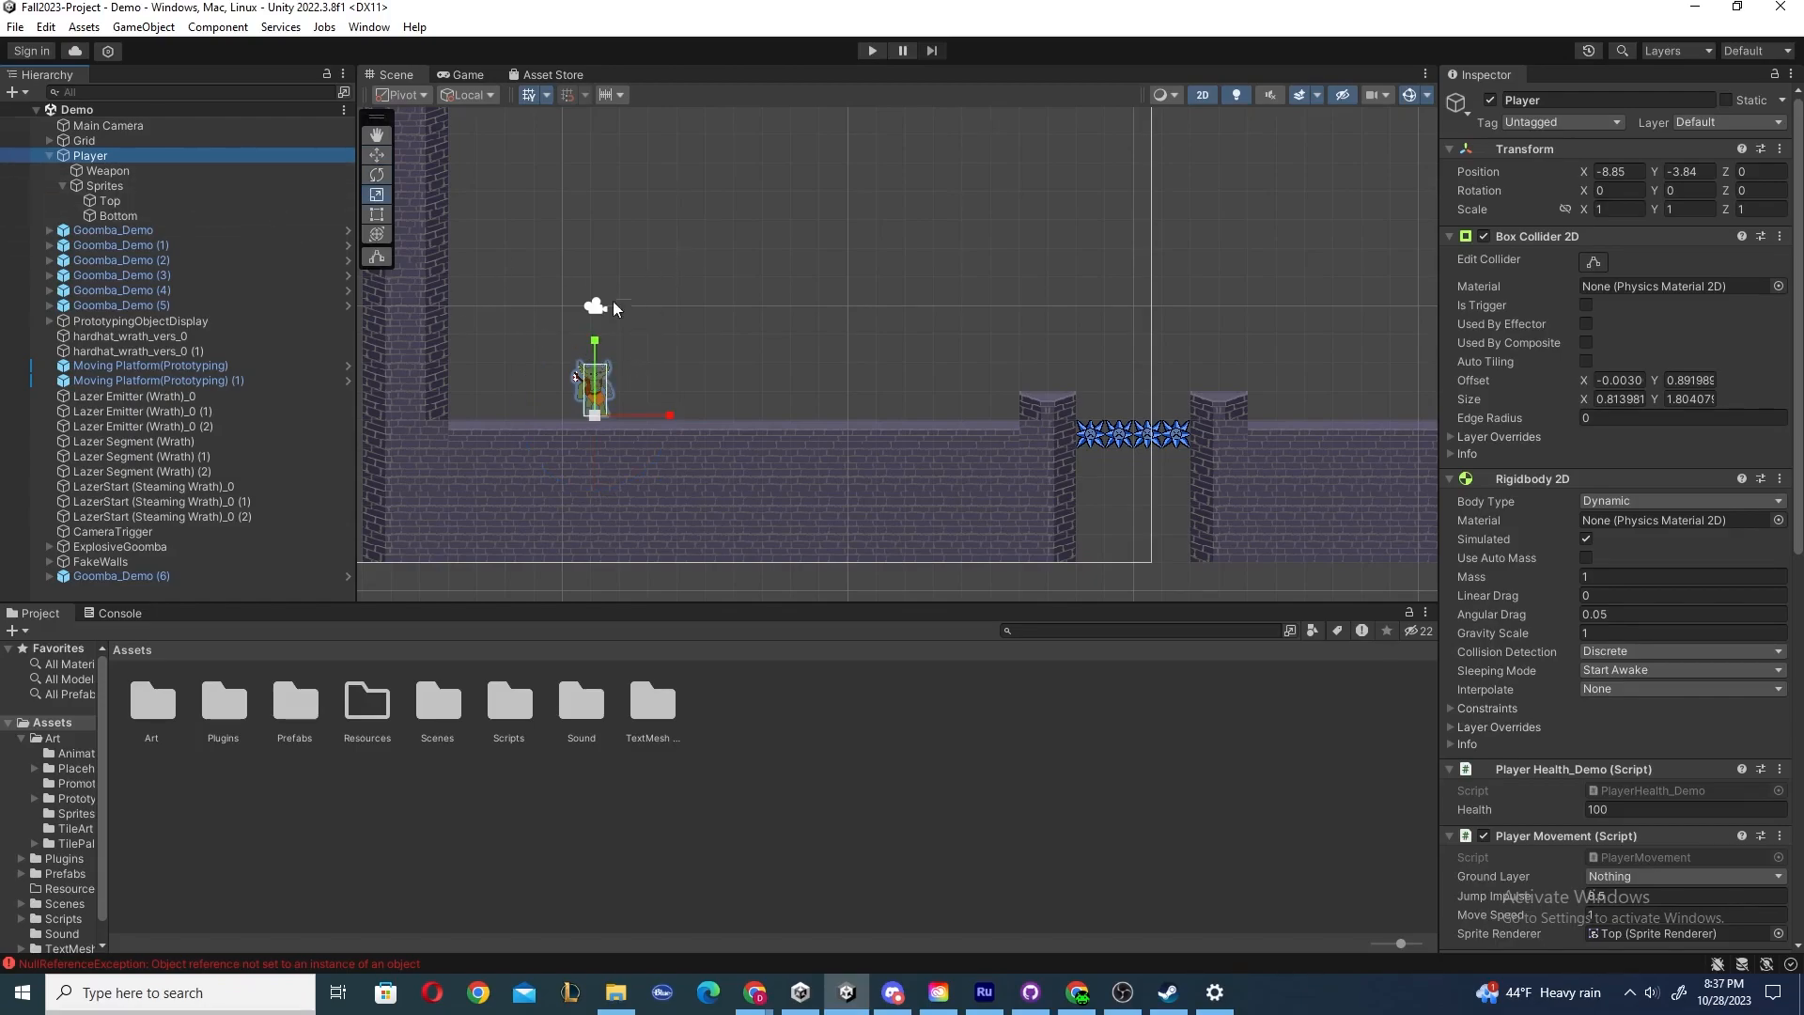
drag(595, 346, 606, 156)
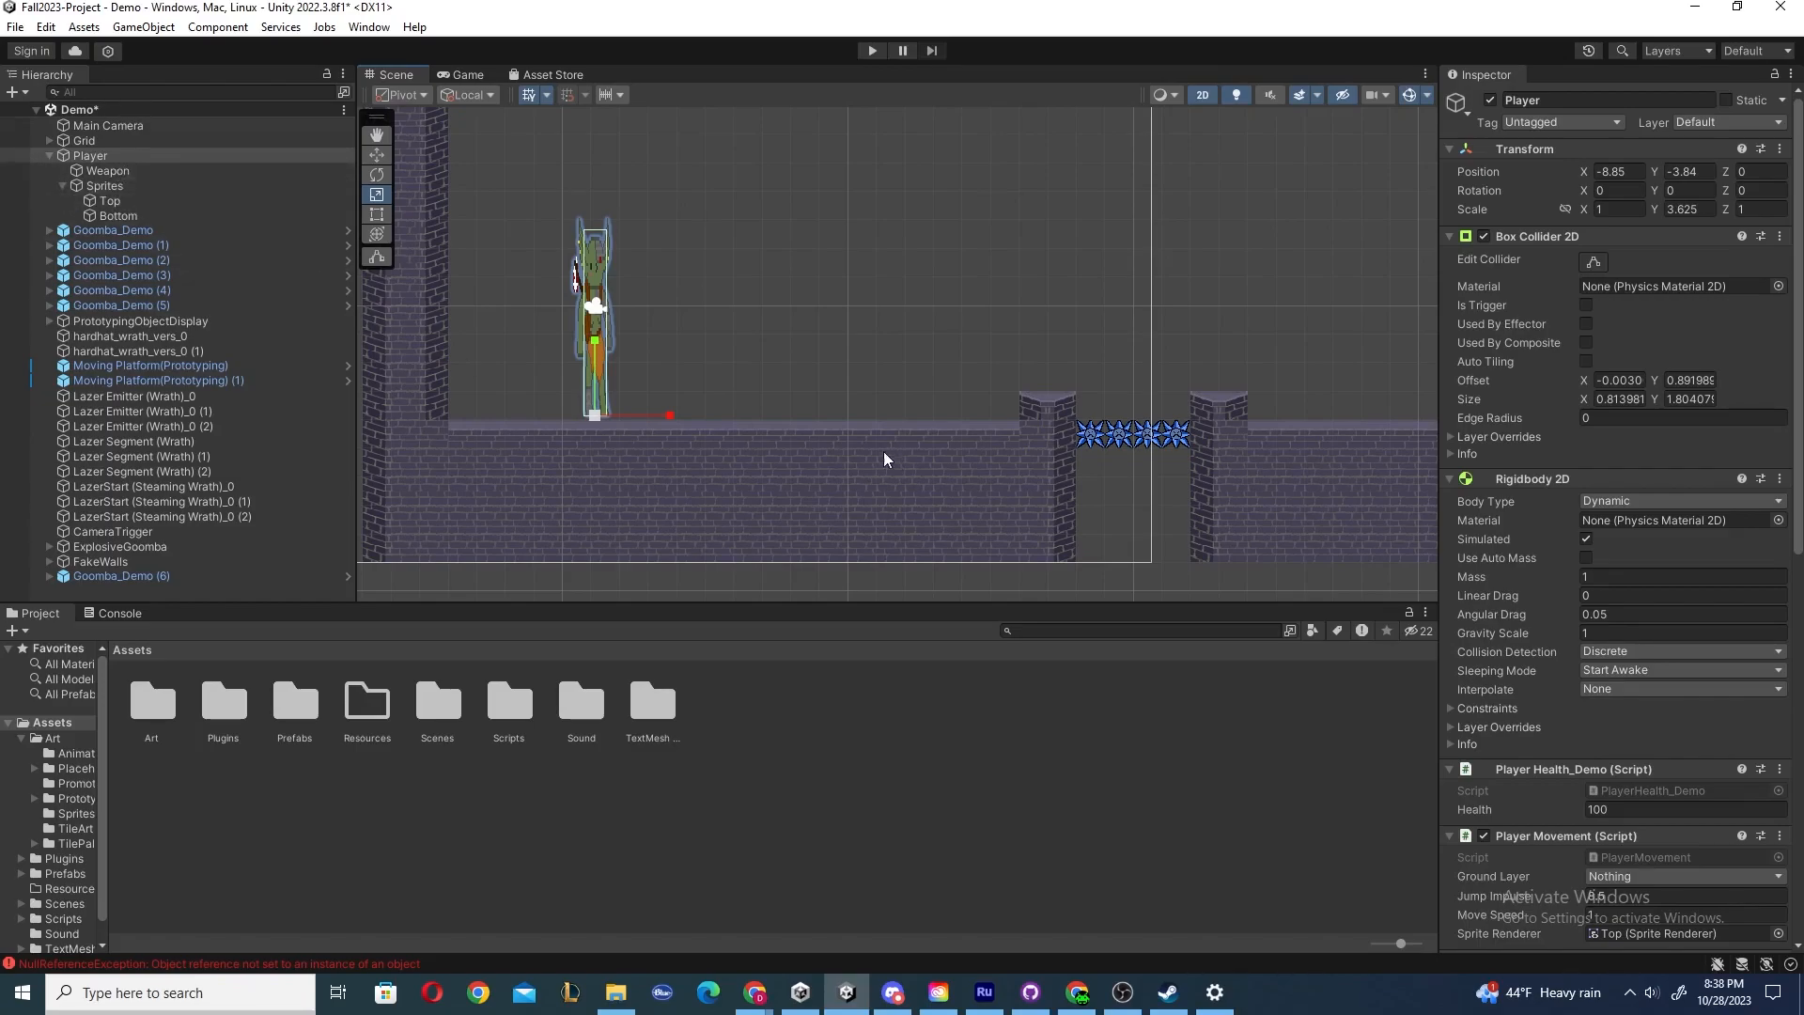
key(ctrl+z)
drag(669, 415, 1002, 436)
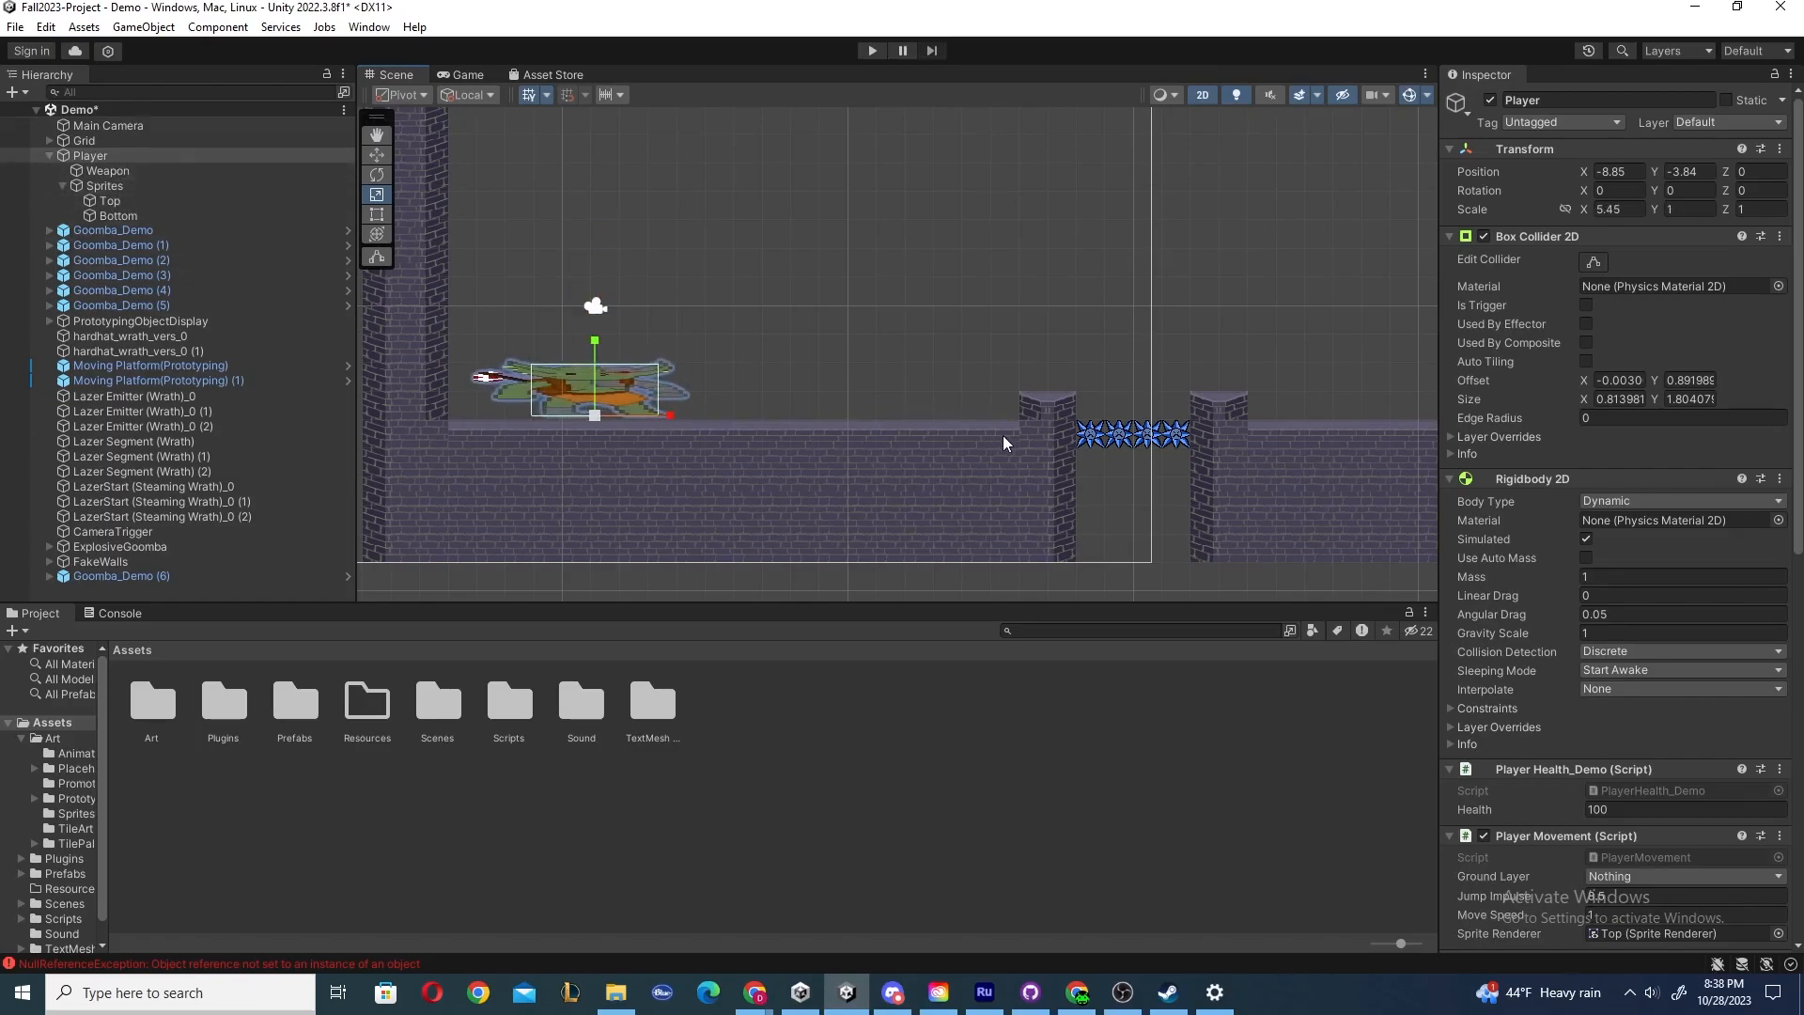
key(ctrl+z)
Select the Main Camera, the Bottom sprite, Top and Weapon in turn to inspect them.
click(596, 306)
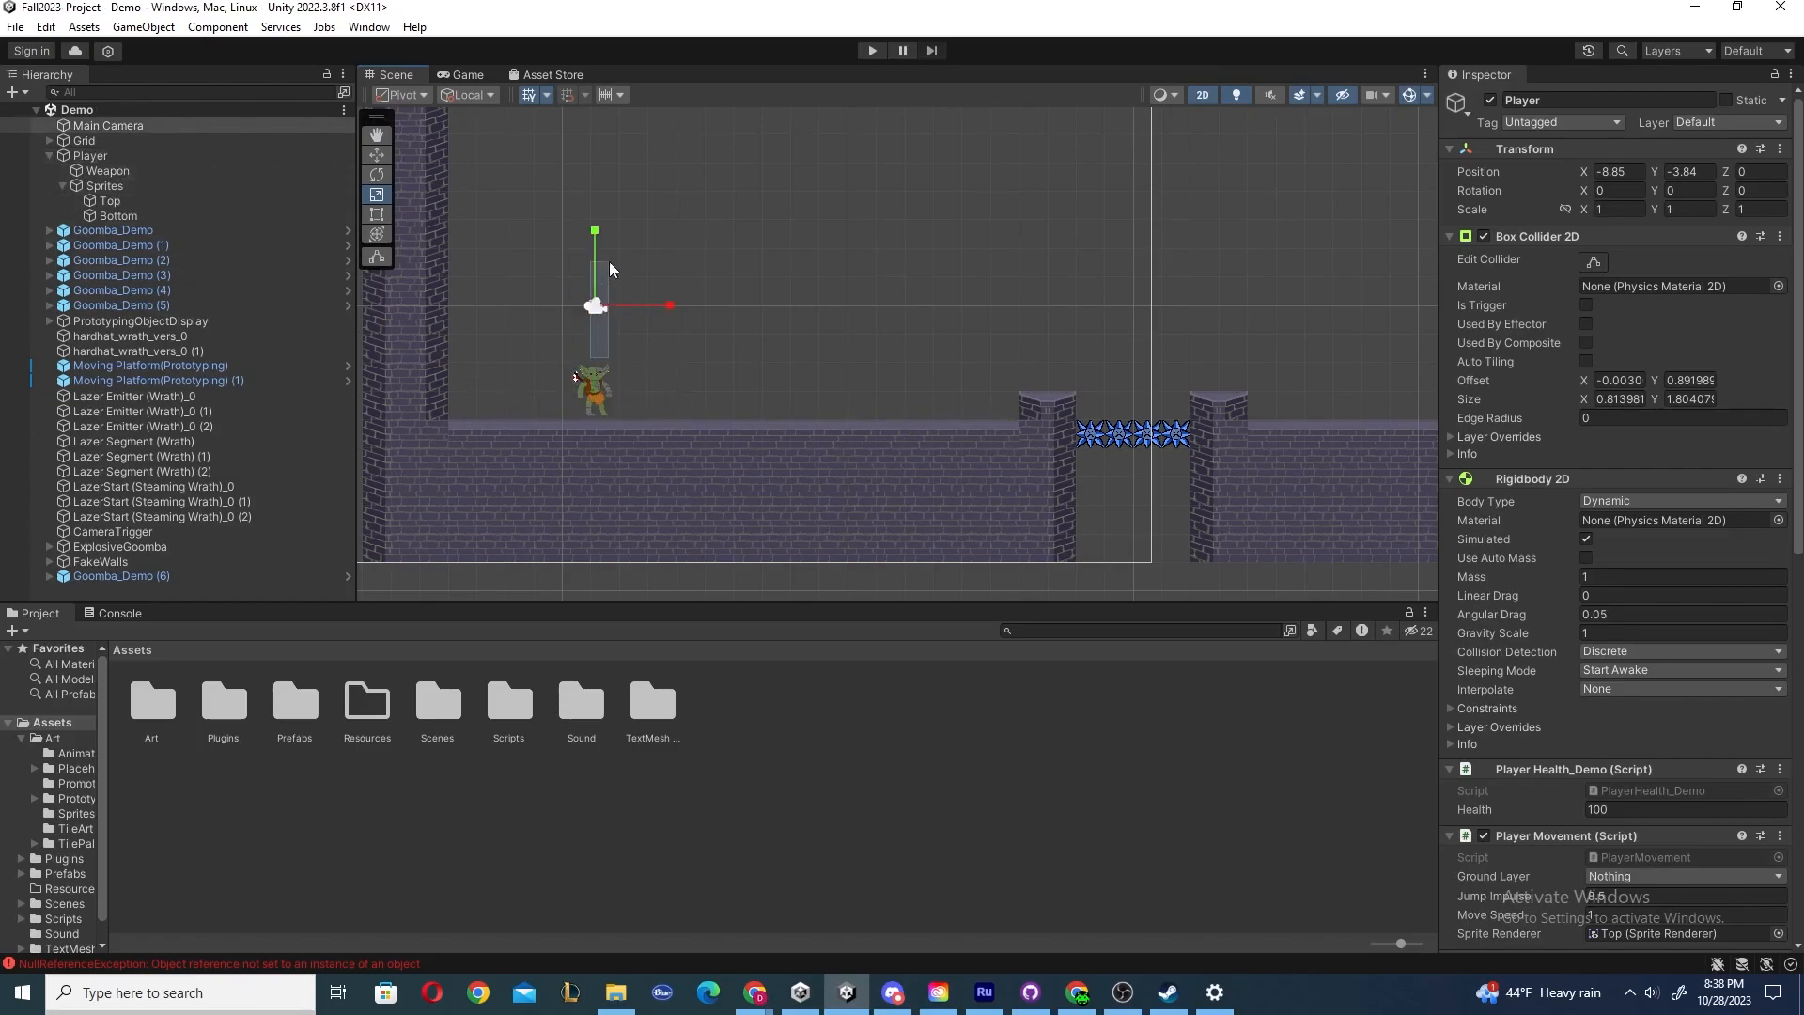
click(597, 403)
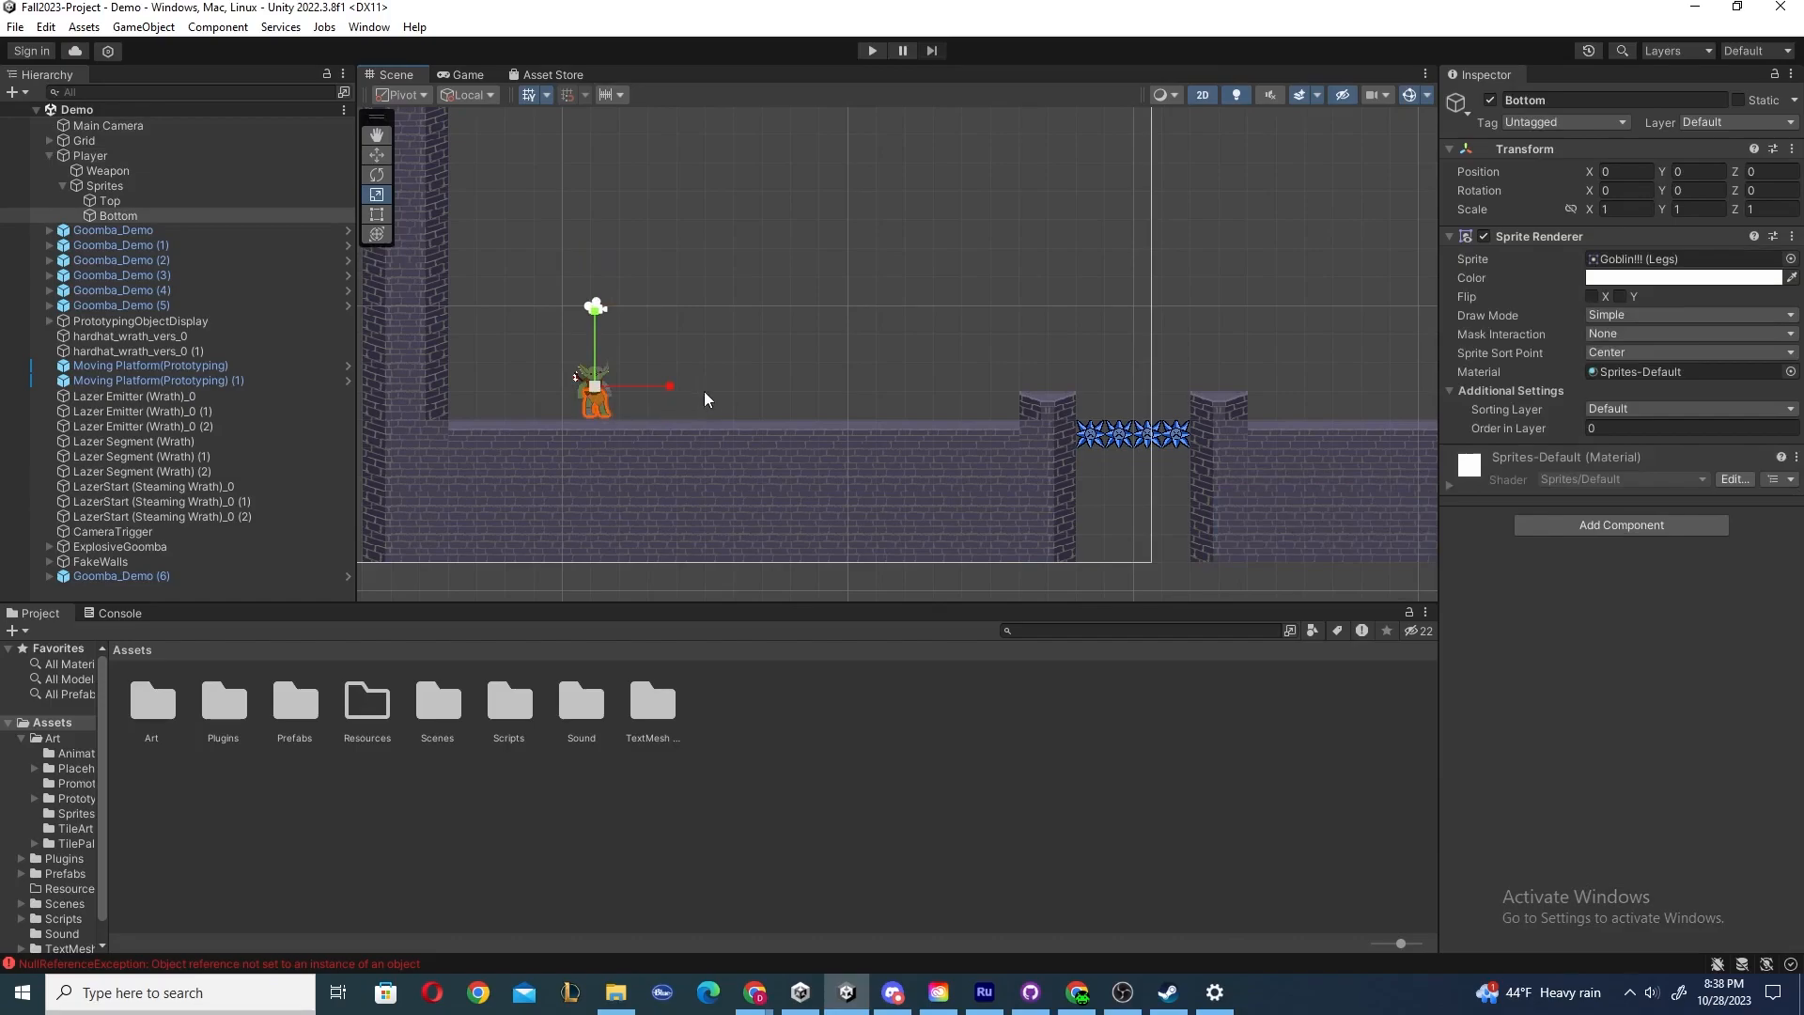
click(103, 186)
click(108, 201)
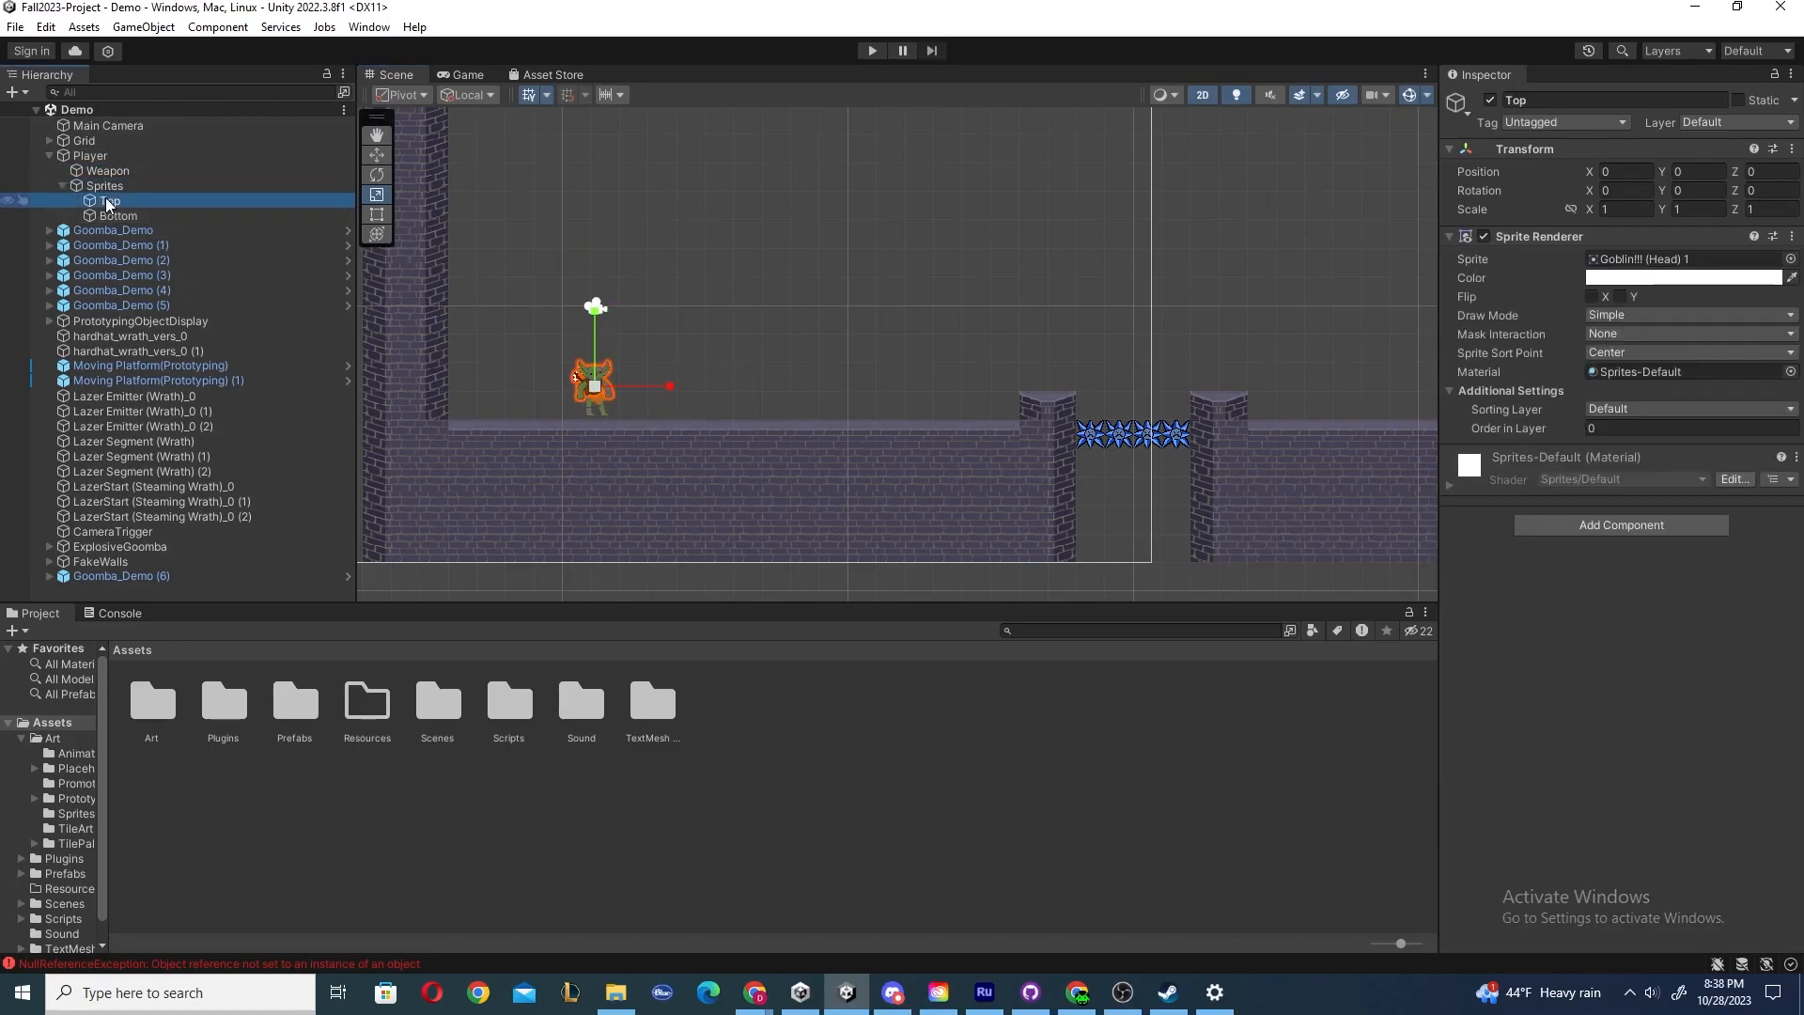
click(104, 185)
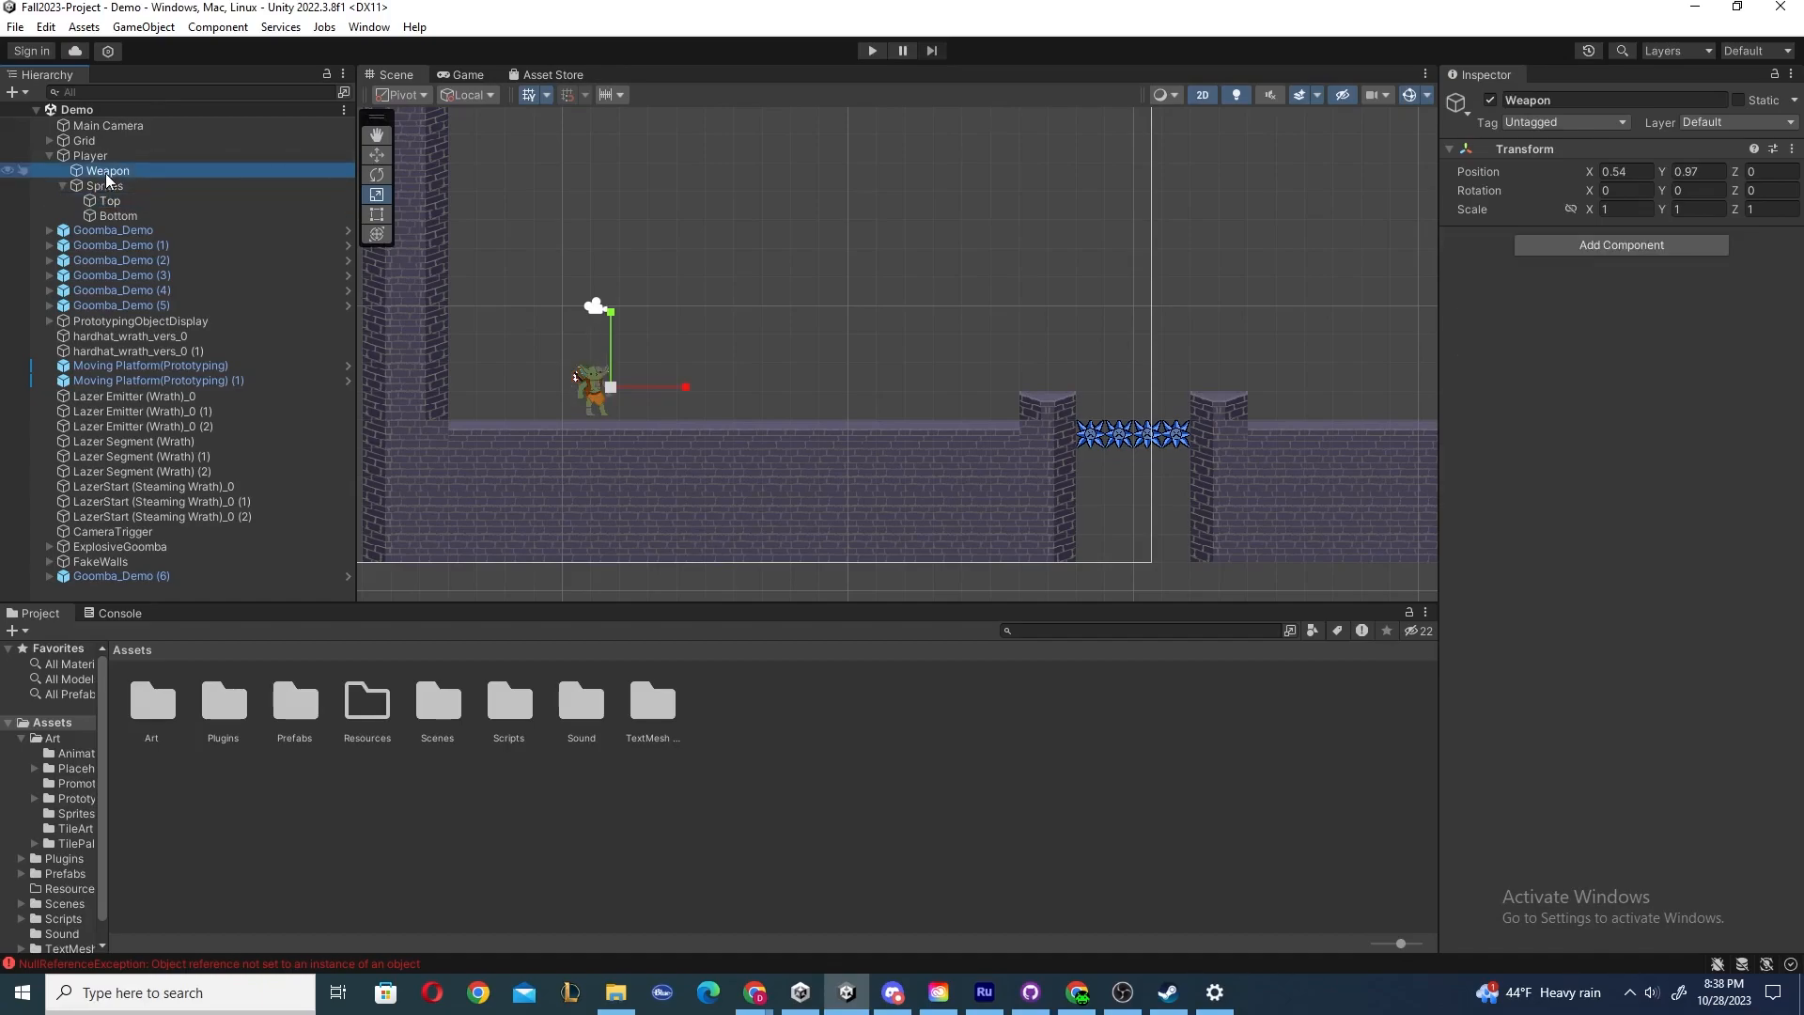
Stretch the Player vertically with the Scale tool, select the Weapon, and undo the scaling.
click(90, 155)
drag(596, 340, 596, 154)
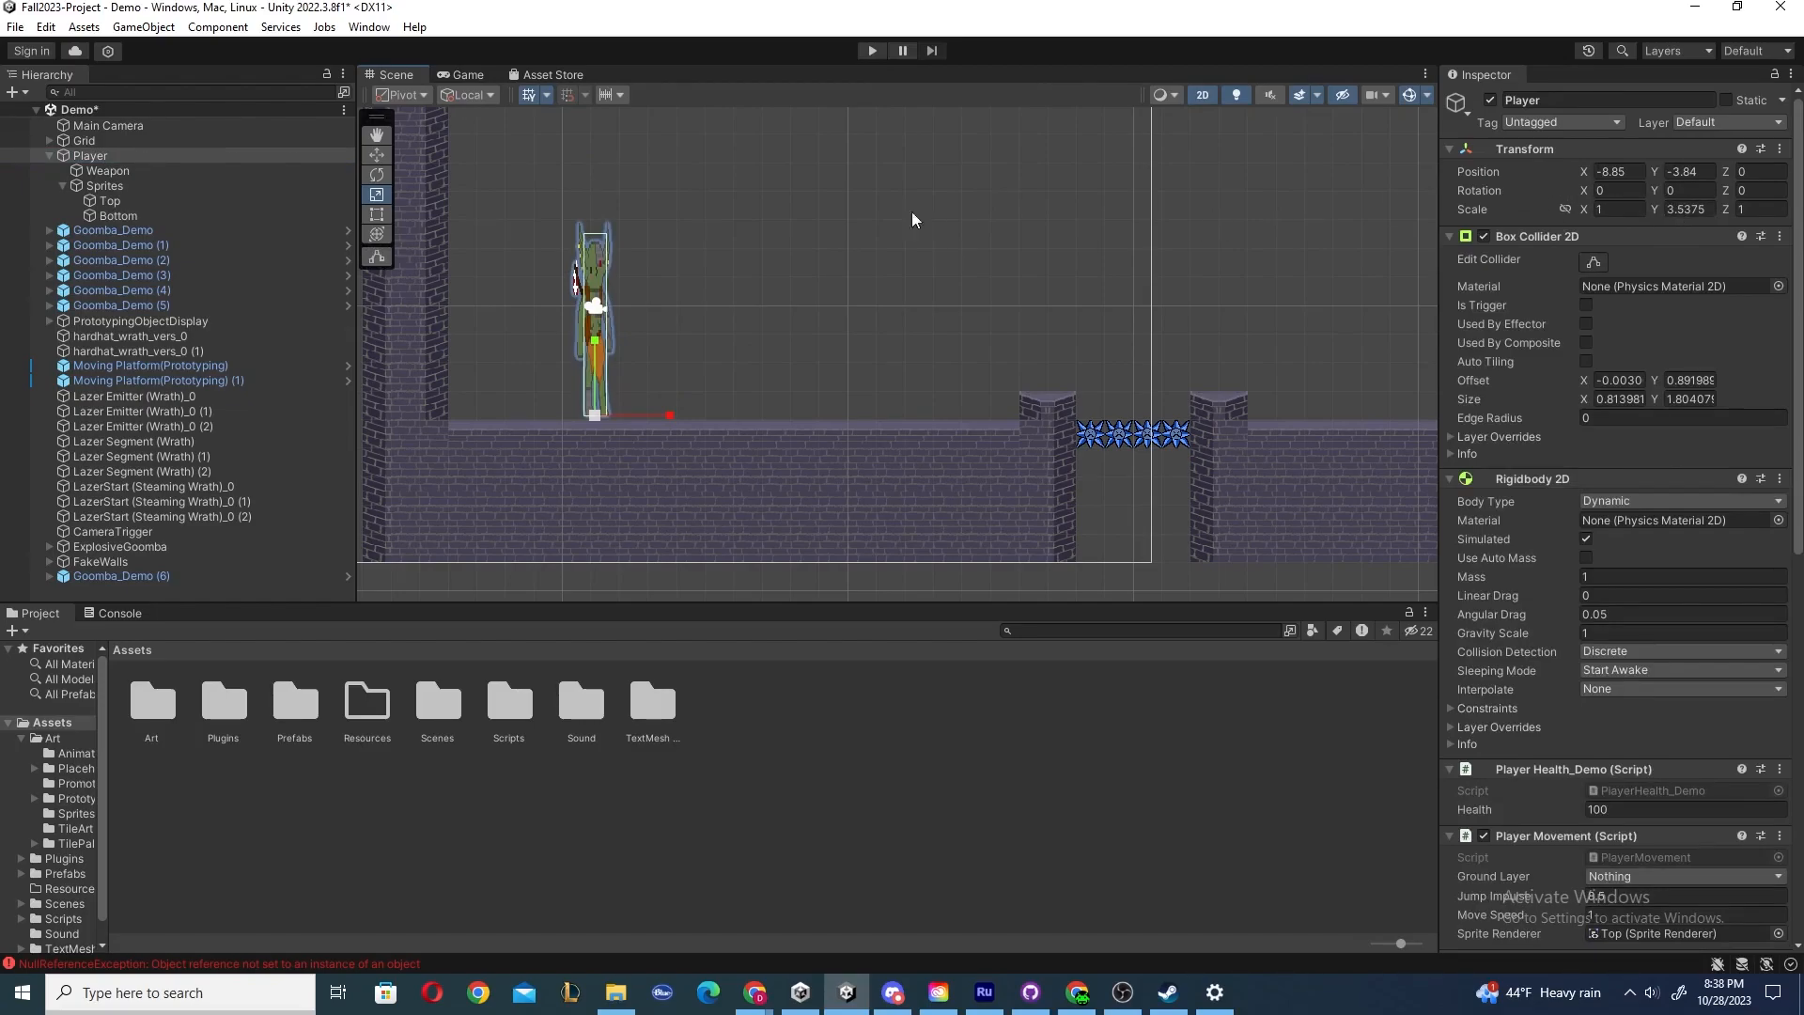
click(109, 169)
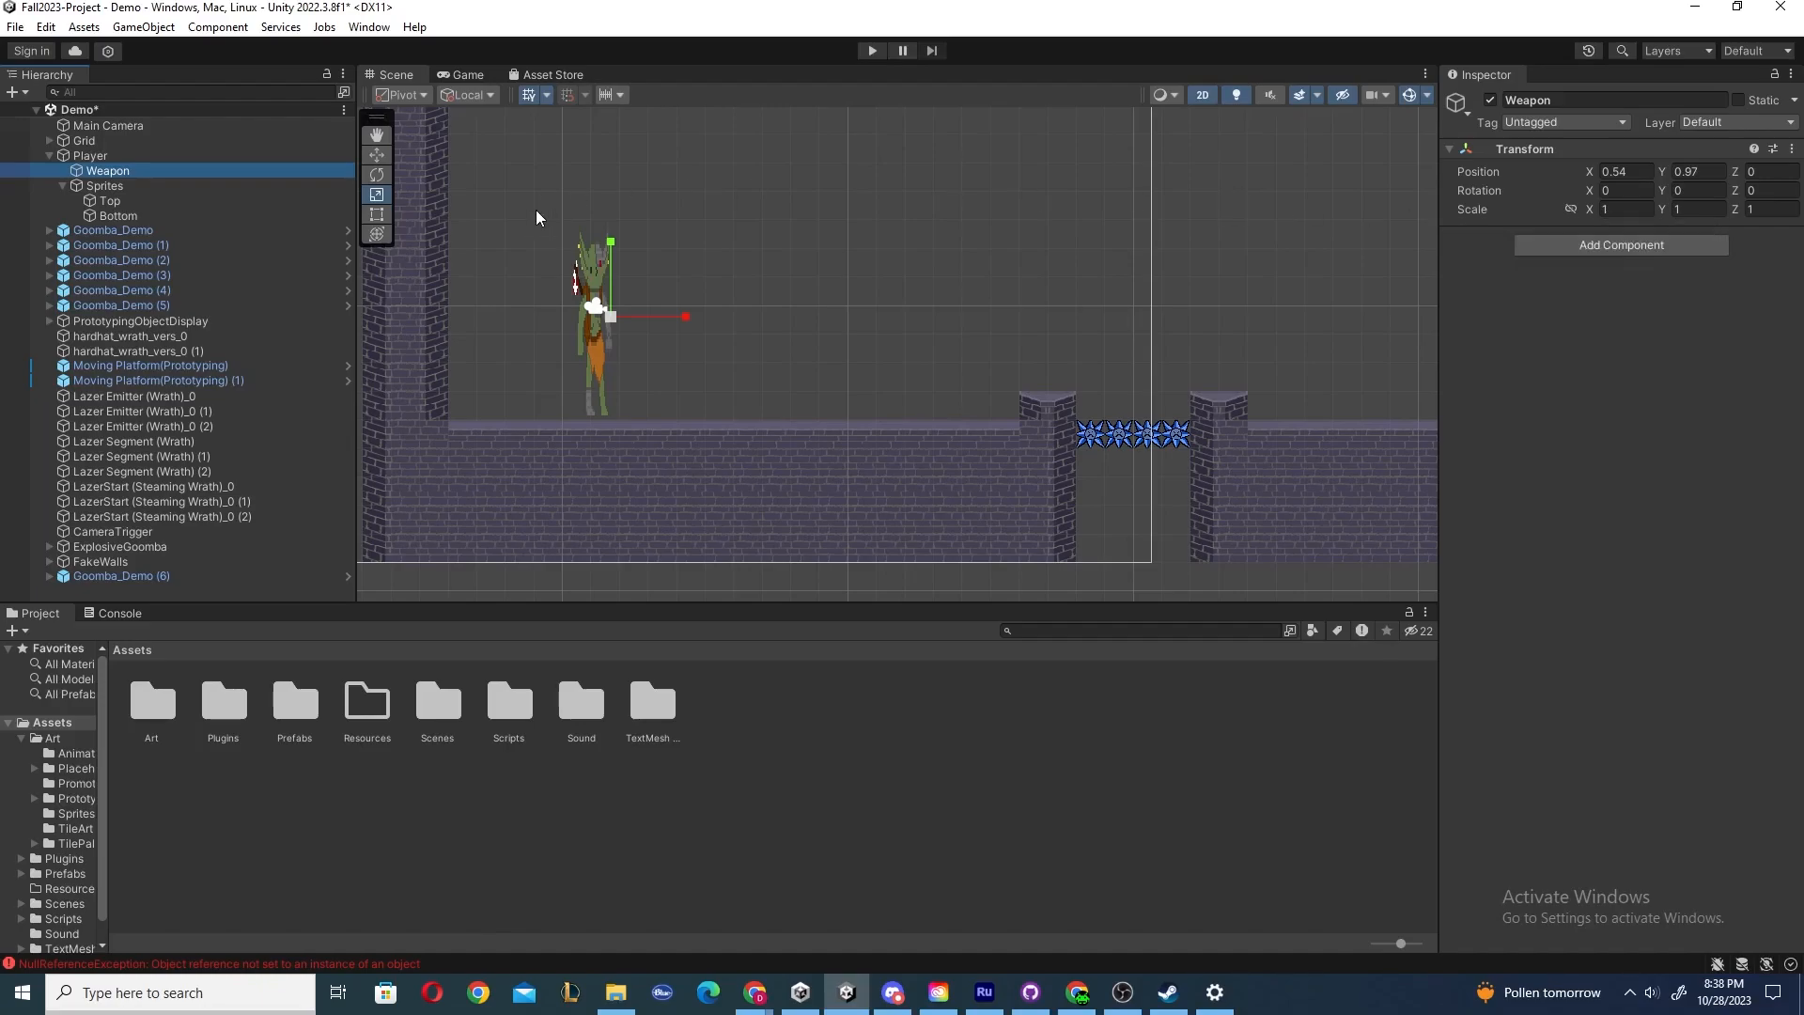
key(ctrl+z)
key(ctrl+z)
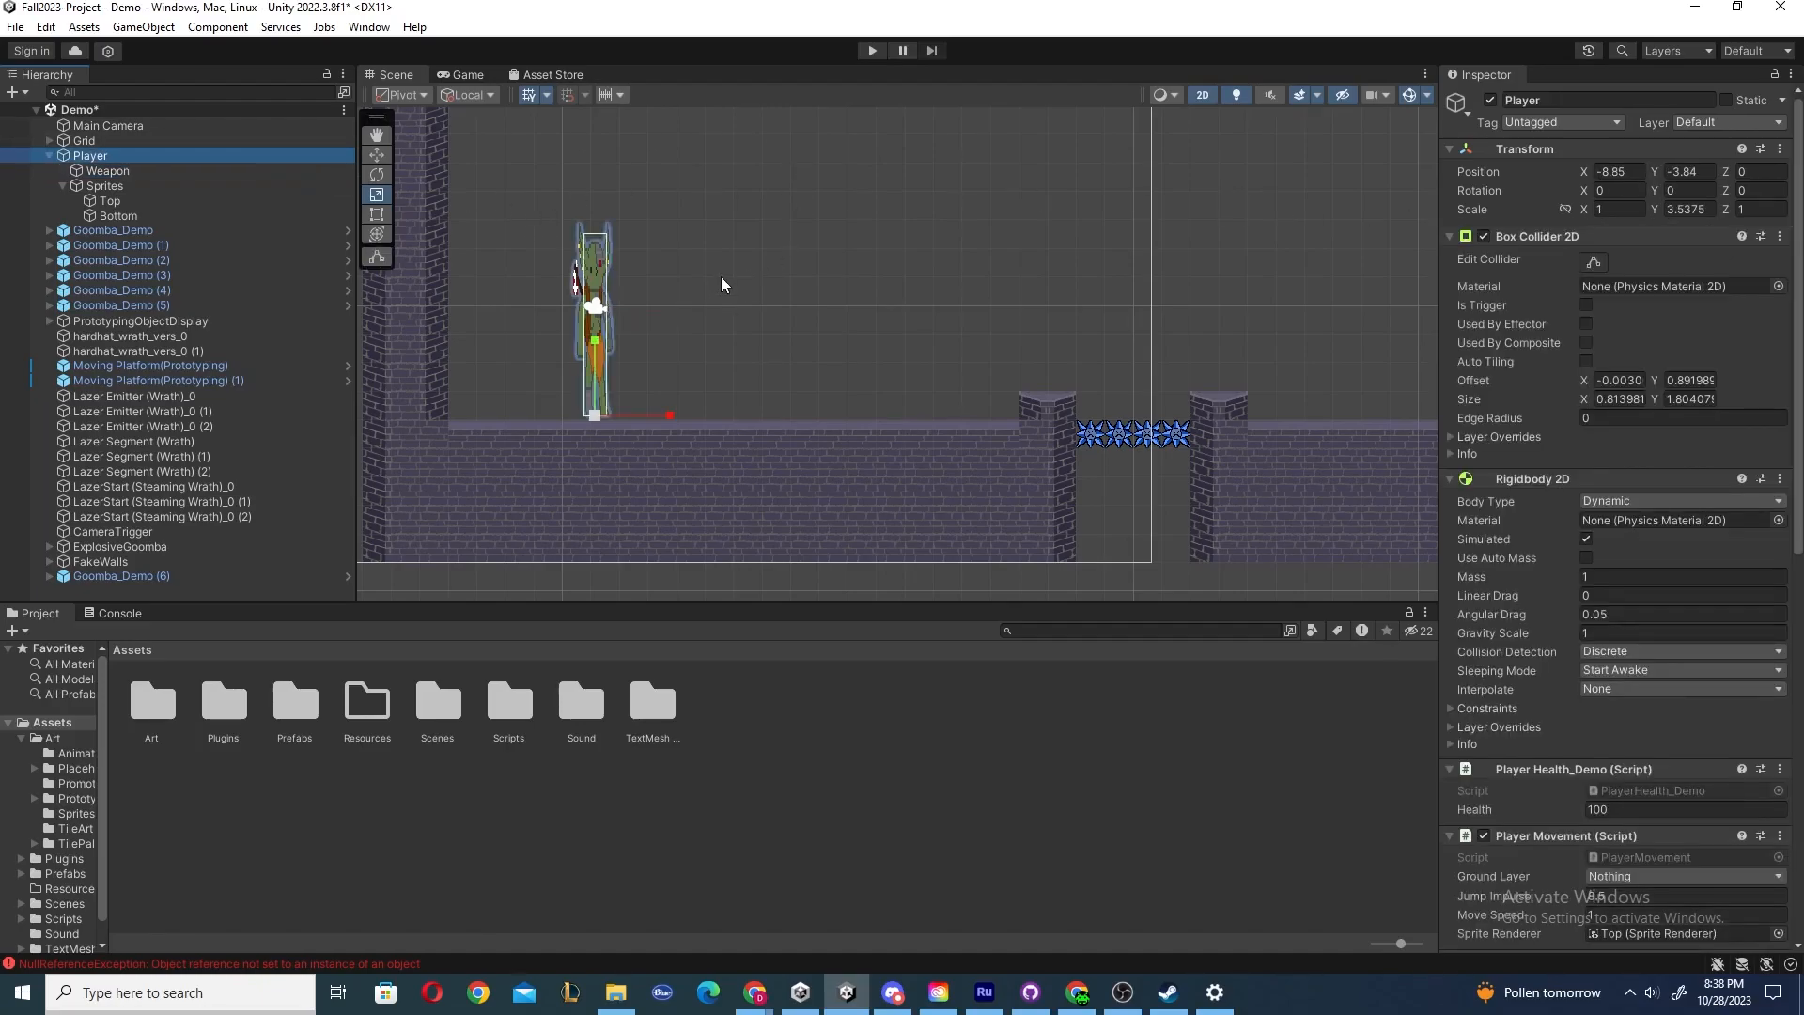
Select Weapon and Sprites, then reselect the Player with the Move tool, undoing a slight accidental move.
click(110, 171)
click(108, 185)
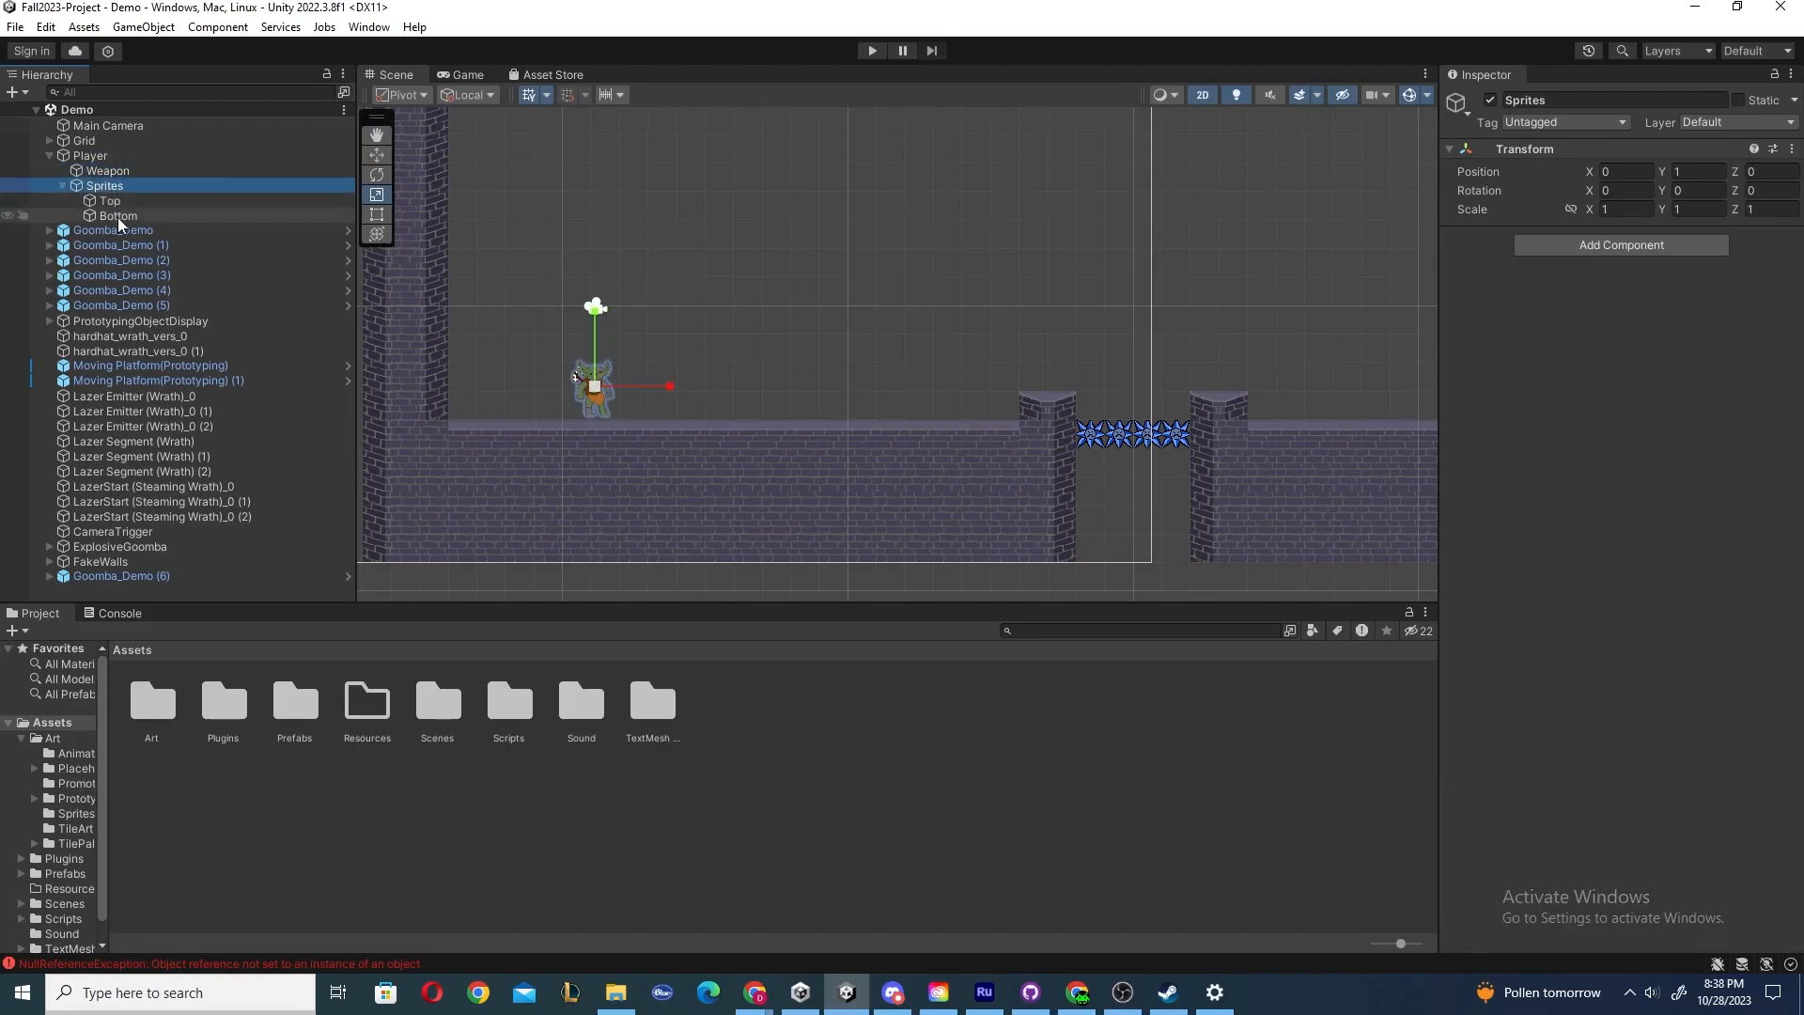
key(w)
click(122, 159)
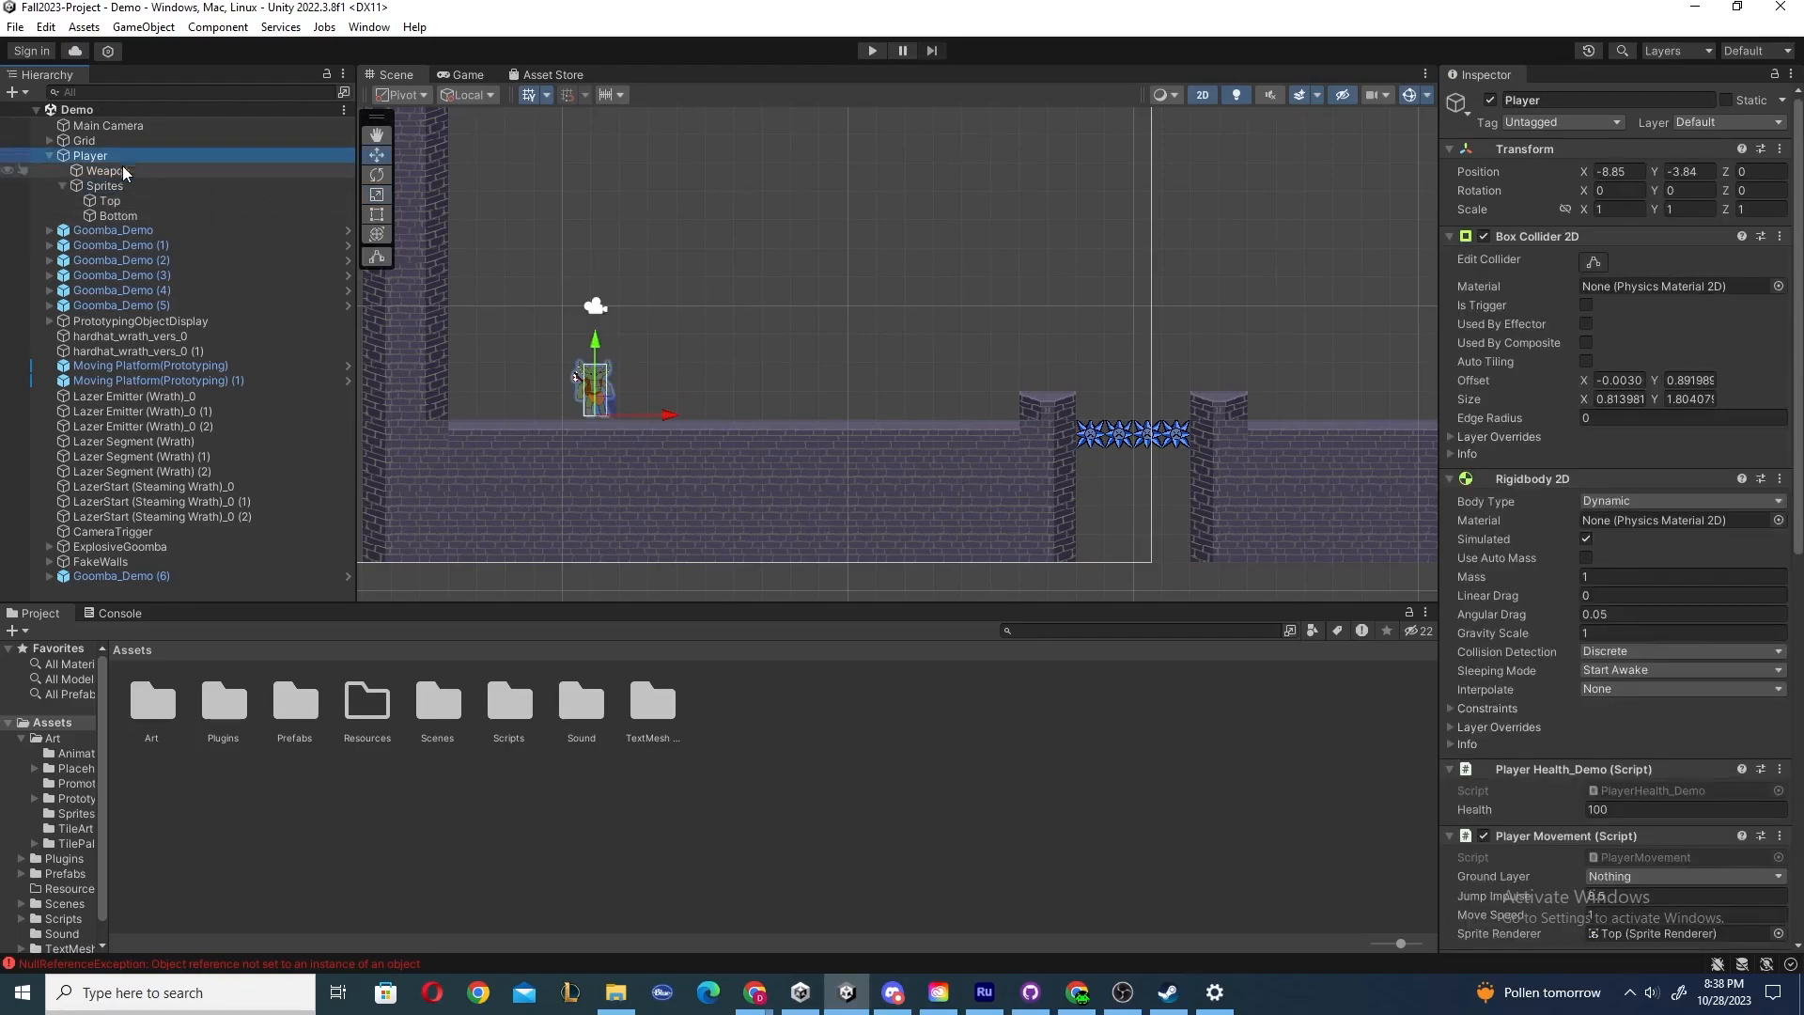
mouse_move(670, 417)
mouse_down()
mouse_move(1109, 417)
mouse_move(532, 417)
mouse_move(1063, 414)
mouse_move(673, 414)
mouse_up()
key(ctrl+z)
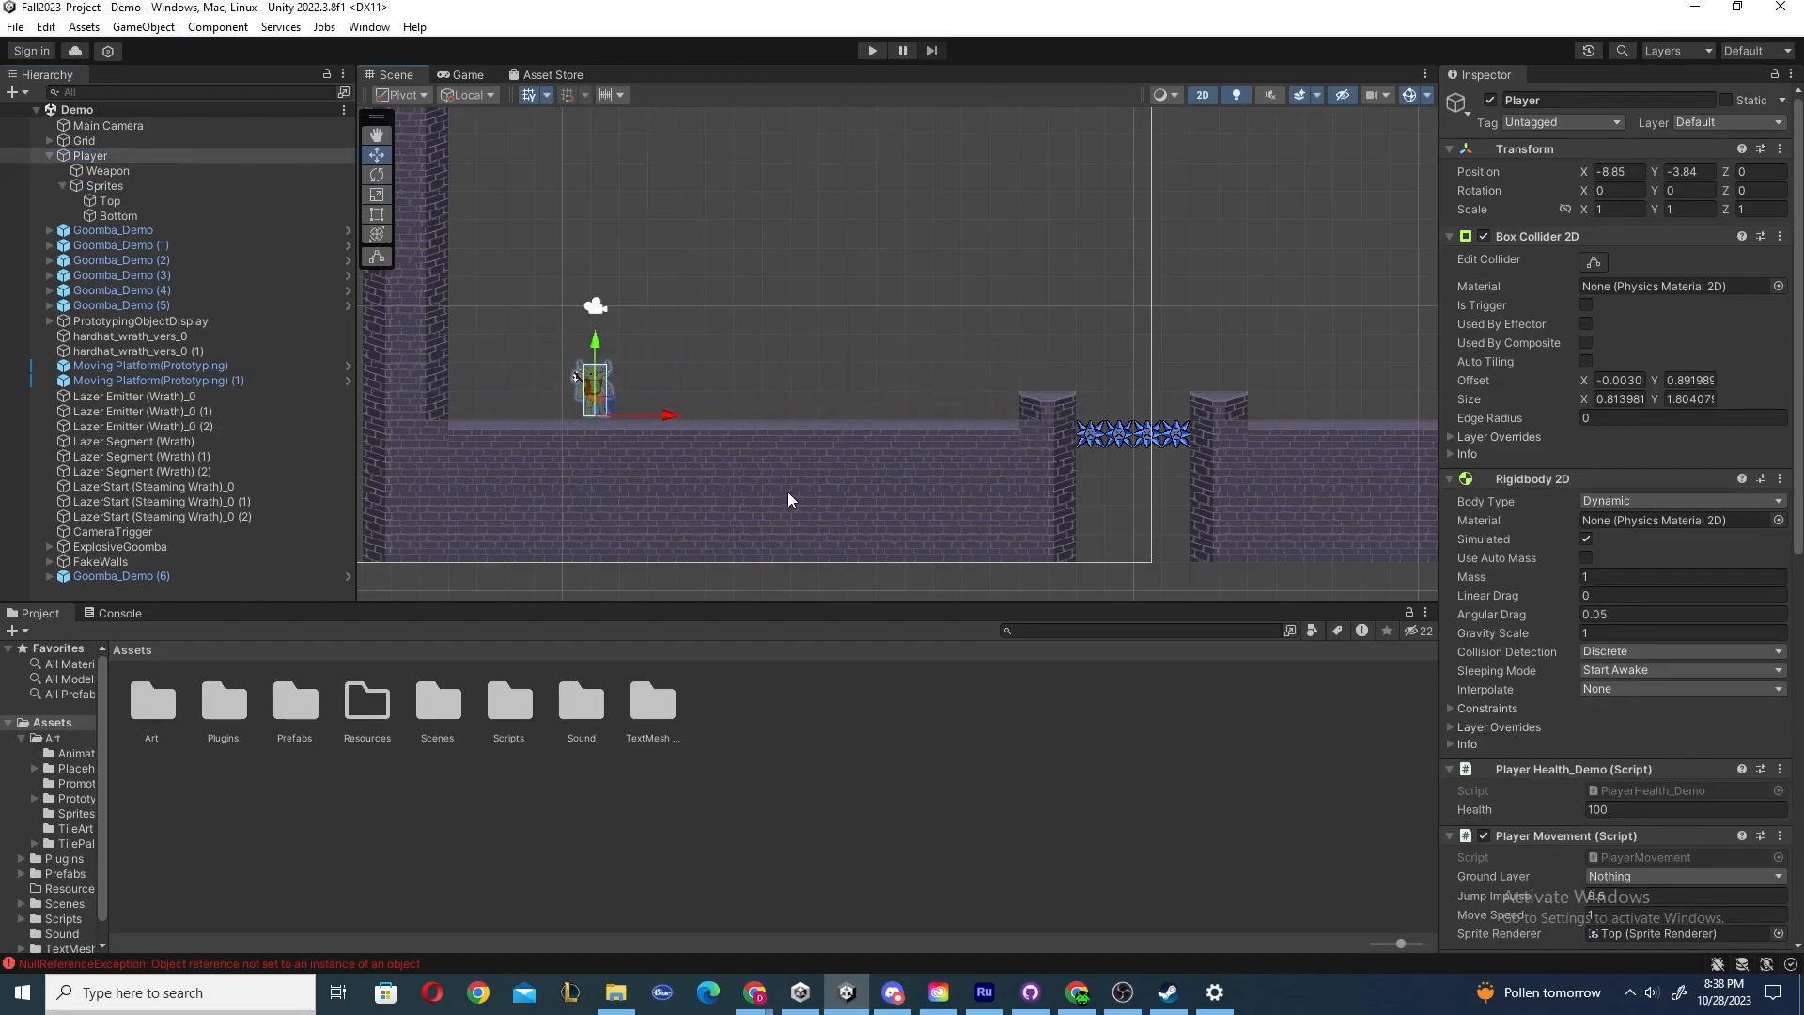
Switch to the Rotate tool and rotate the Player, then undo the rotation.
click(108, 185)
click(101, 160)
key(e)
drag(632, 354, 1583, 381)
key(ctrl+z)
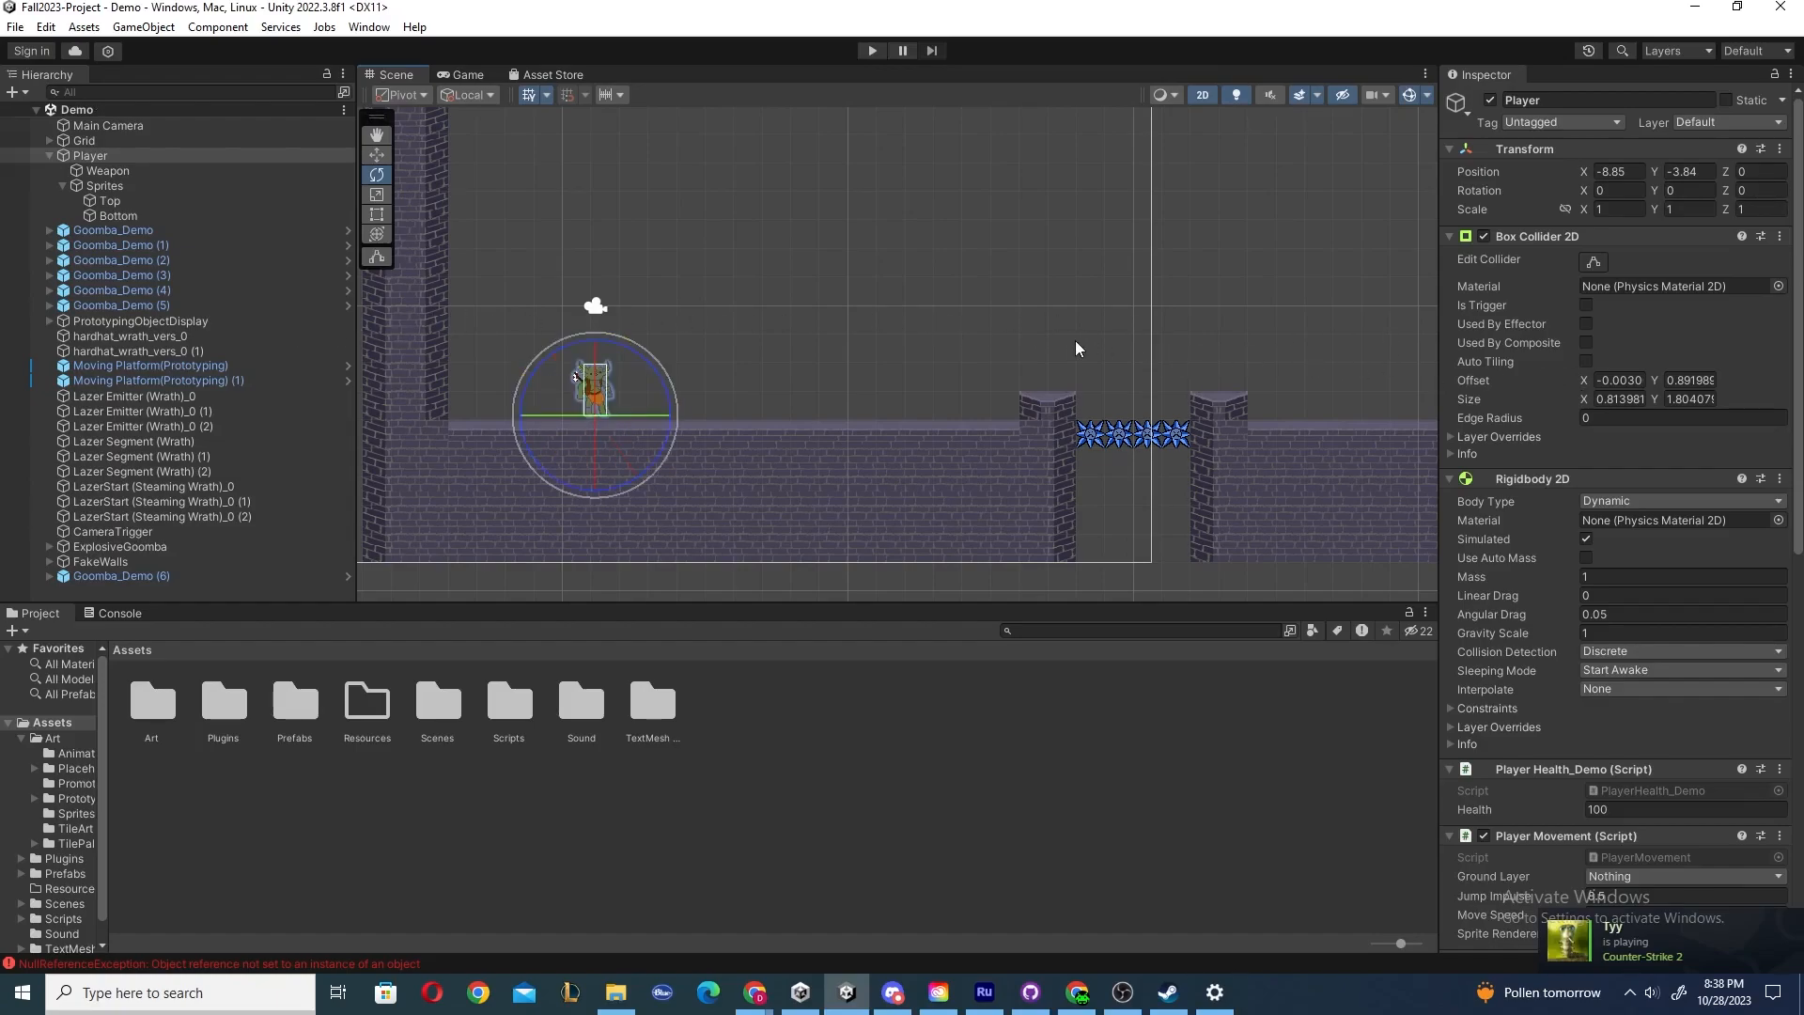
Deselect everything and zoom in on the Player in the Scene view.
click(843, 324)
scroll(742, 393, up, 1)
middle_drag(741, 393, 929, 356)
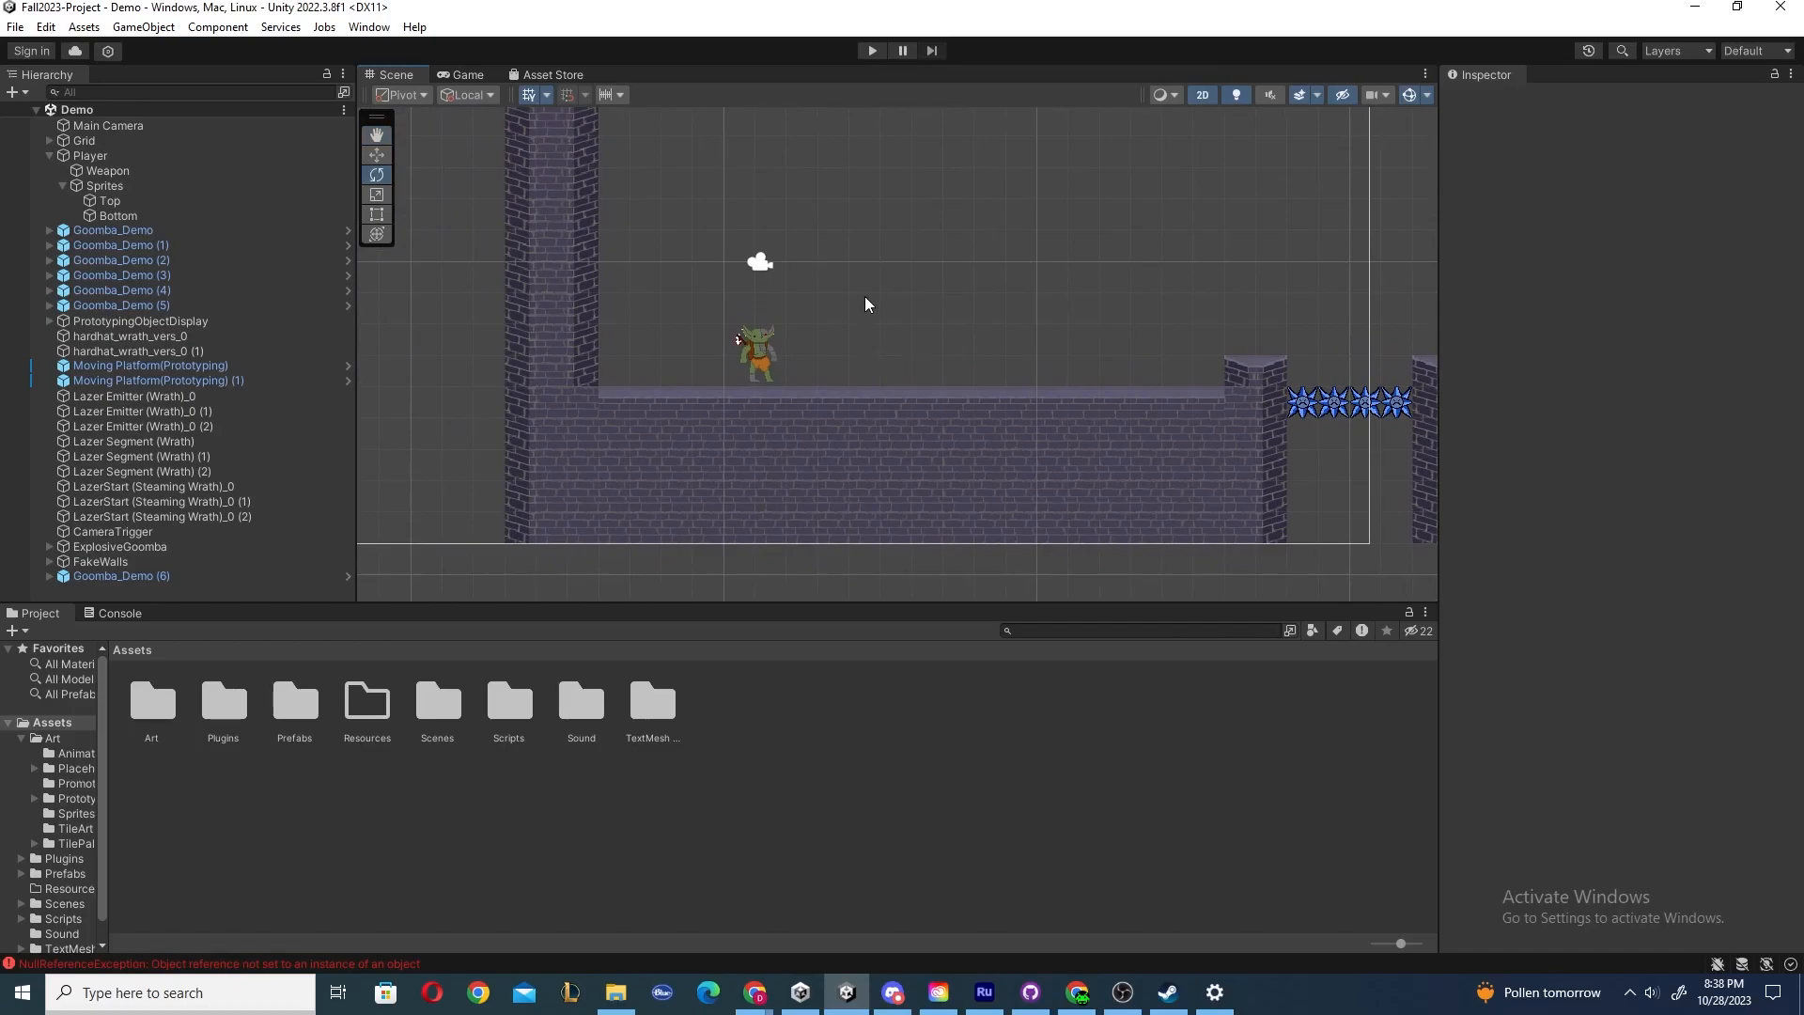
Create a 2D Circle sprite, nudge it upward, and parent it to the Player in the hierarchy.
click(144, 26)
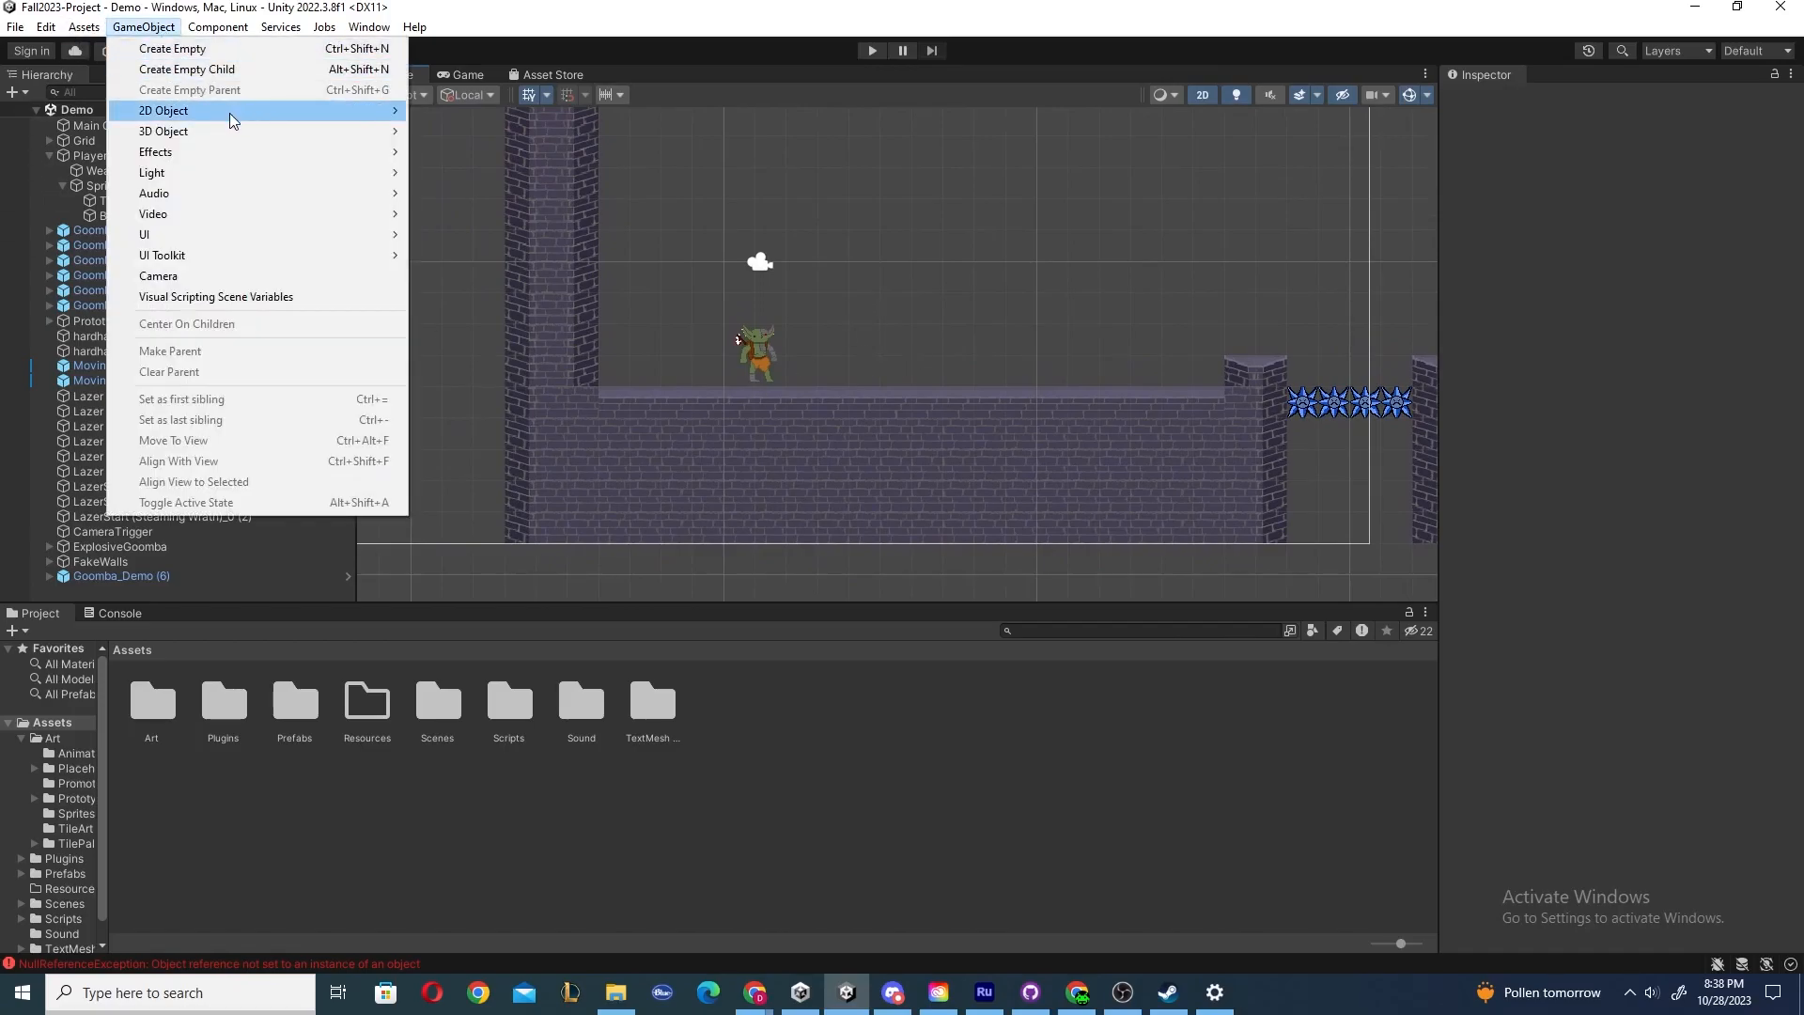
mouse_move(235, 112)
mouse_move(488, 110)
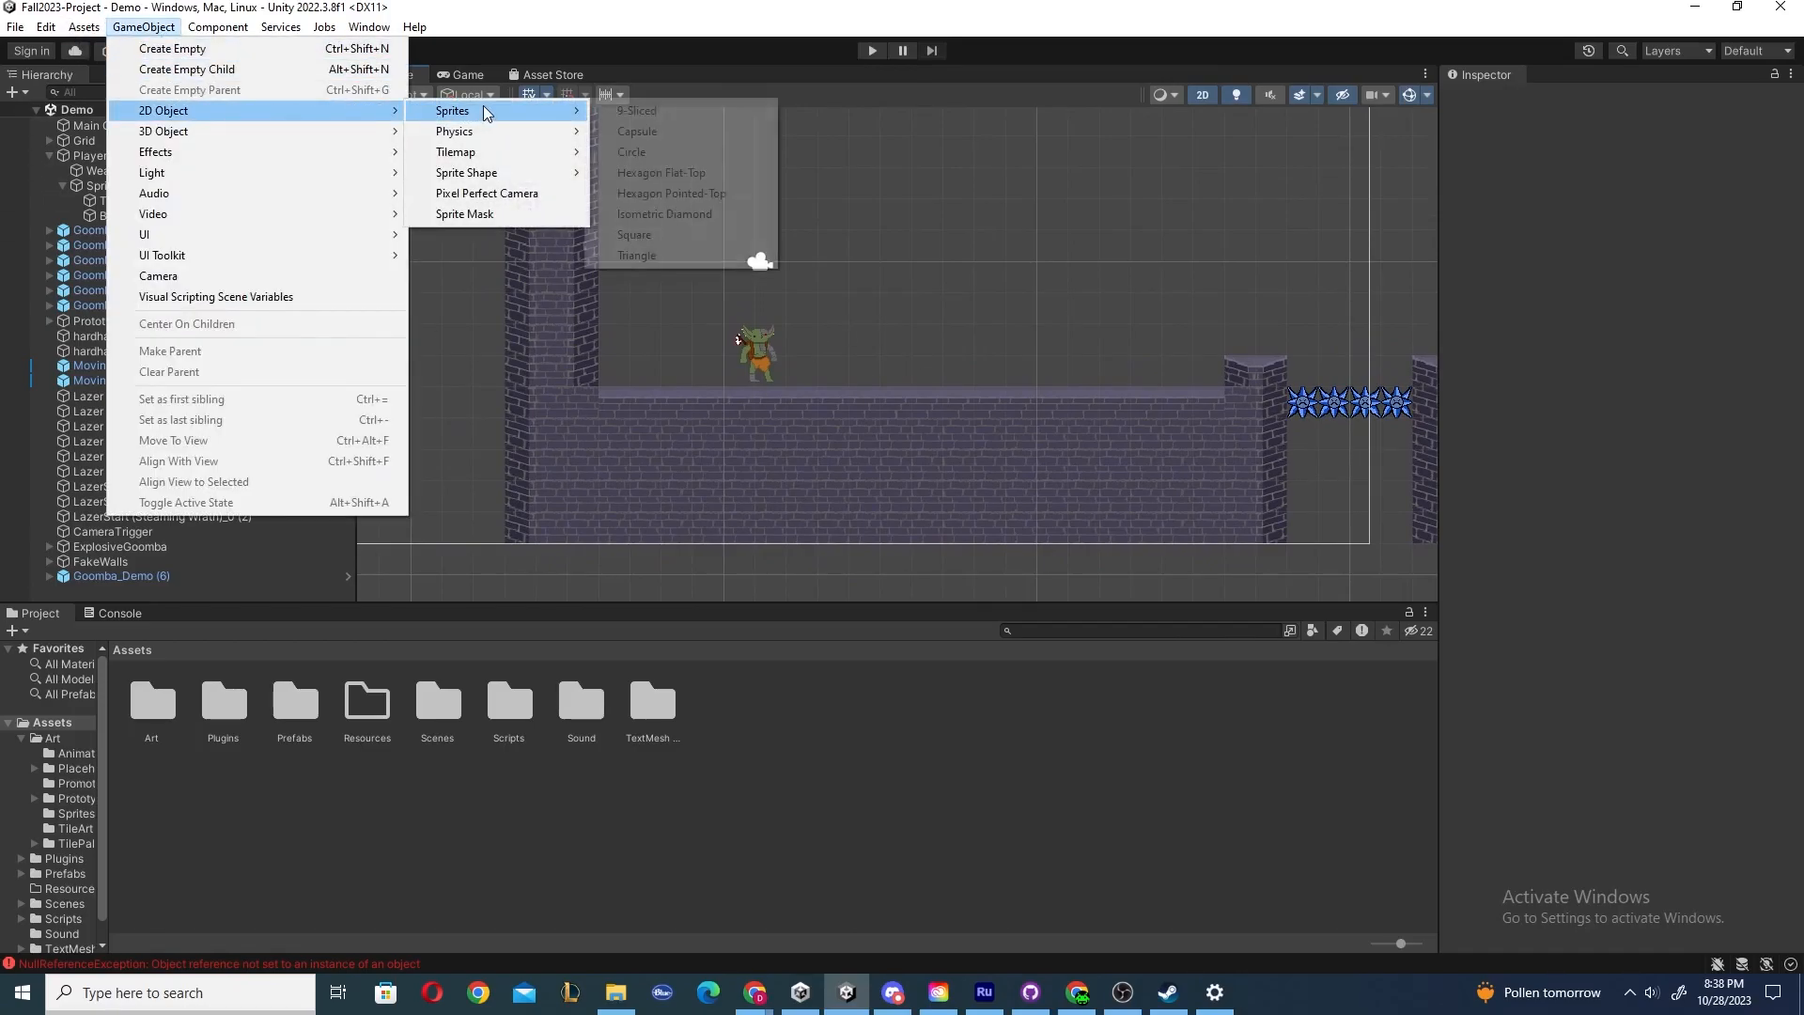
click(664, 154)
drag(910, 355, 910, 317)
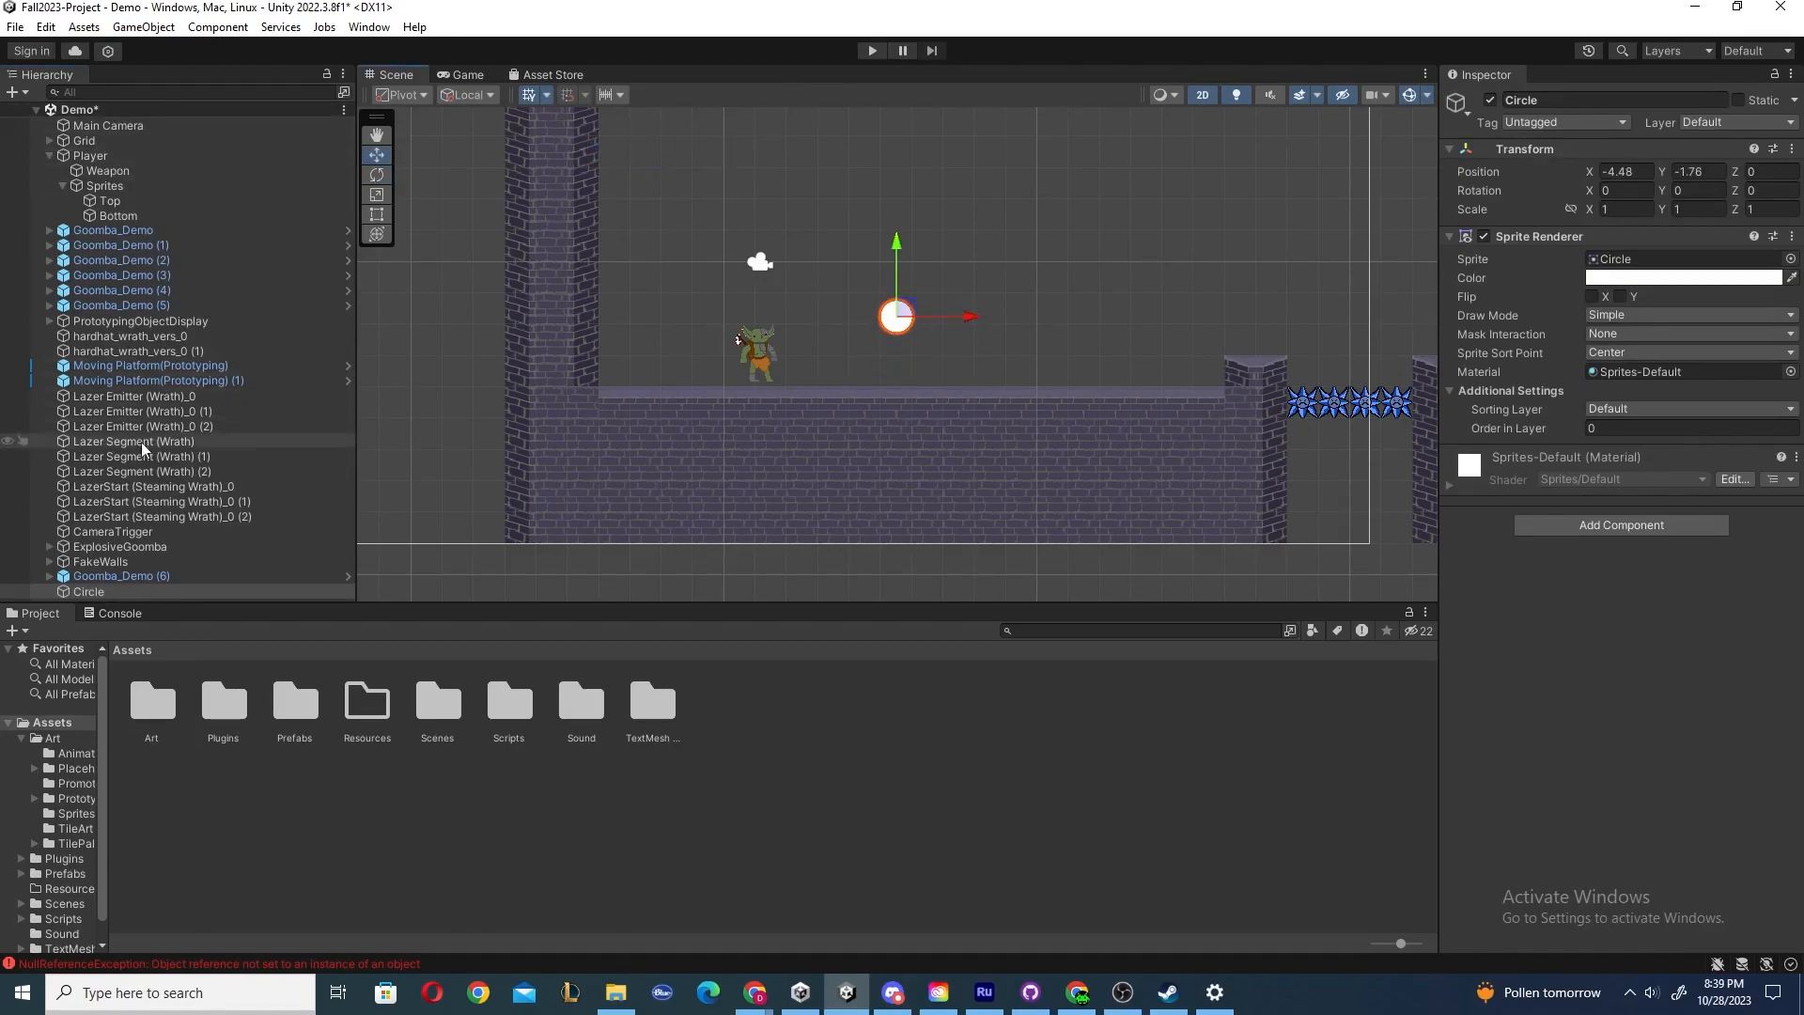
drag(90, 592, 94, 156)
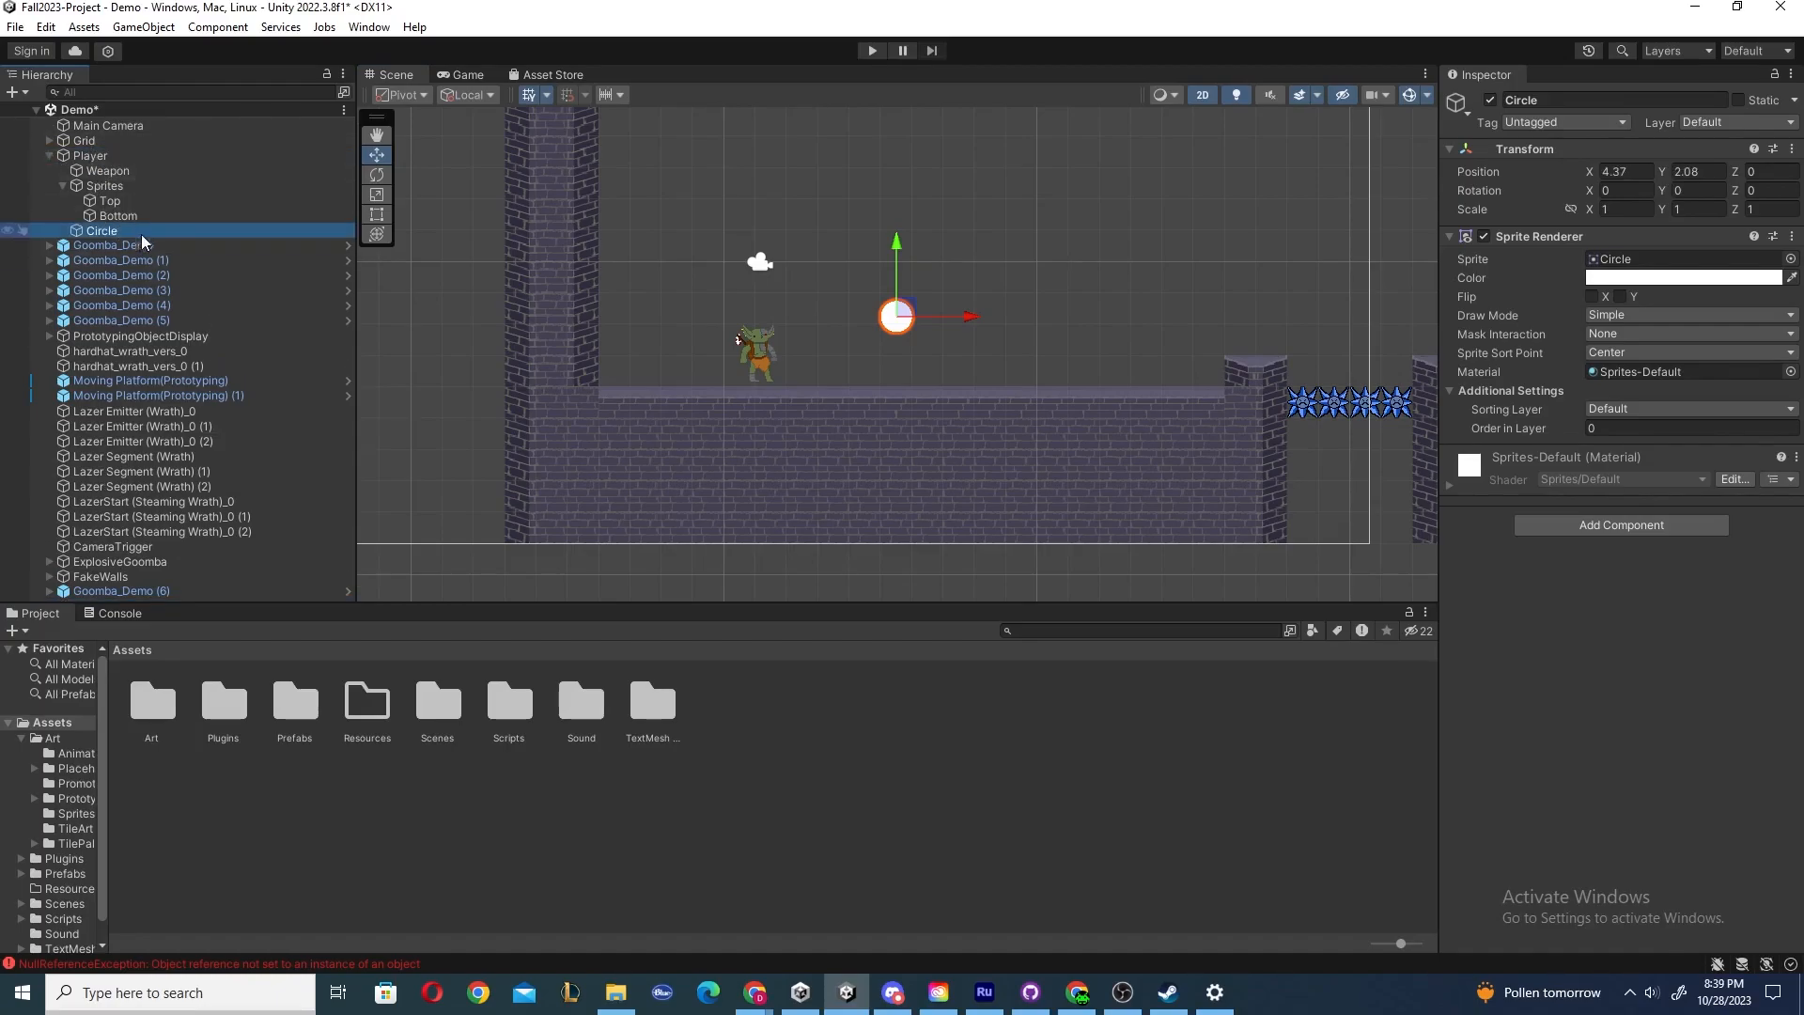
Rotate the Player with the Rotate tool so its child Circle turns along, undoing the rotations.
click(90, 155)
key(e)
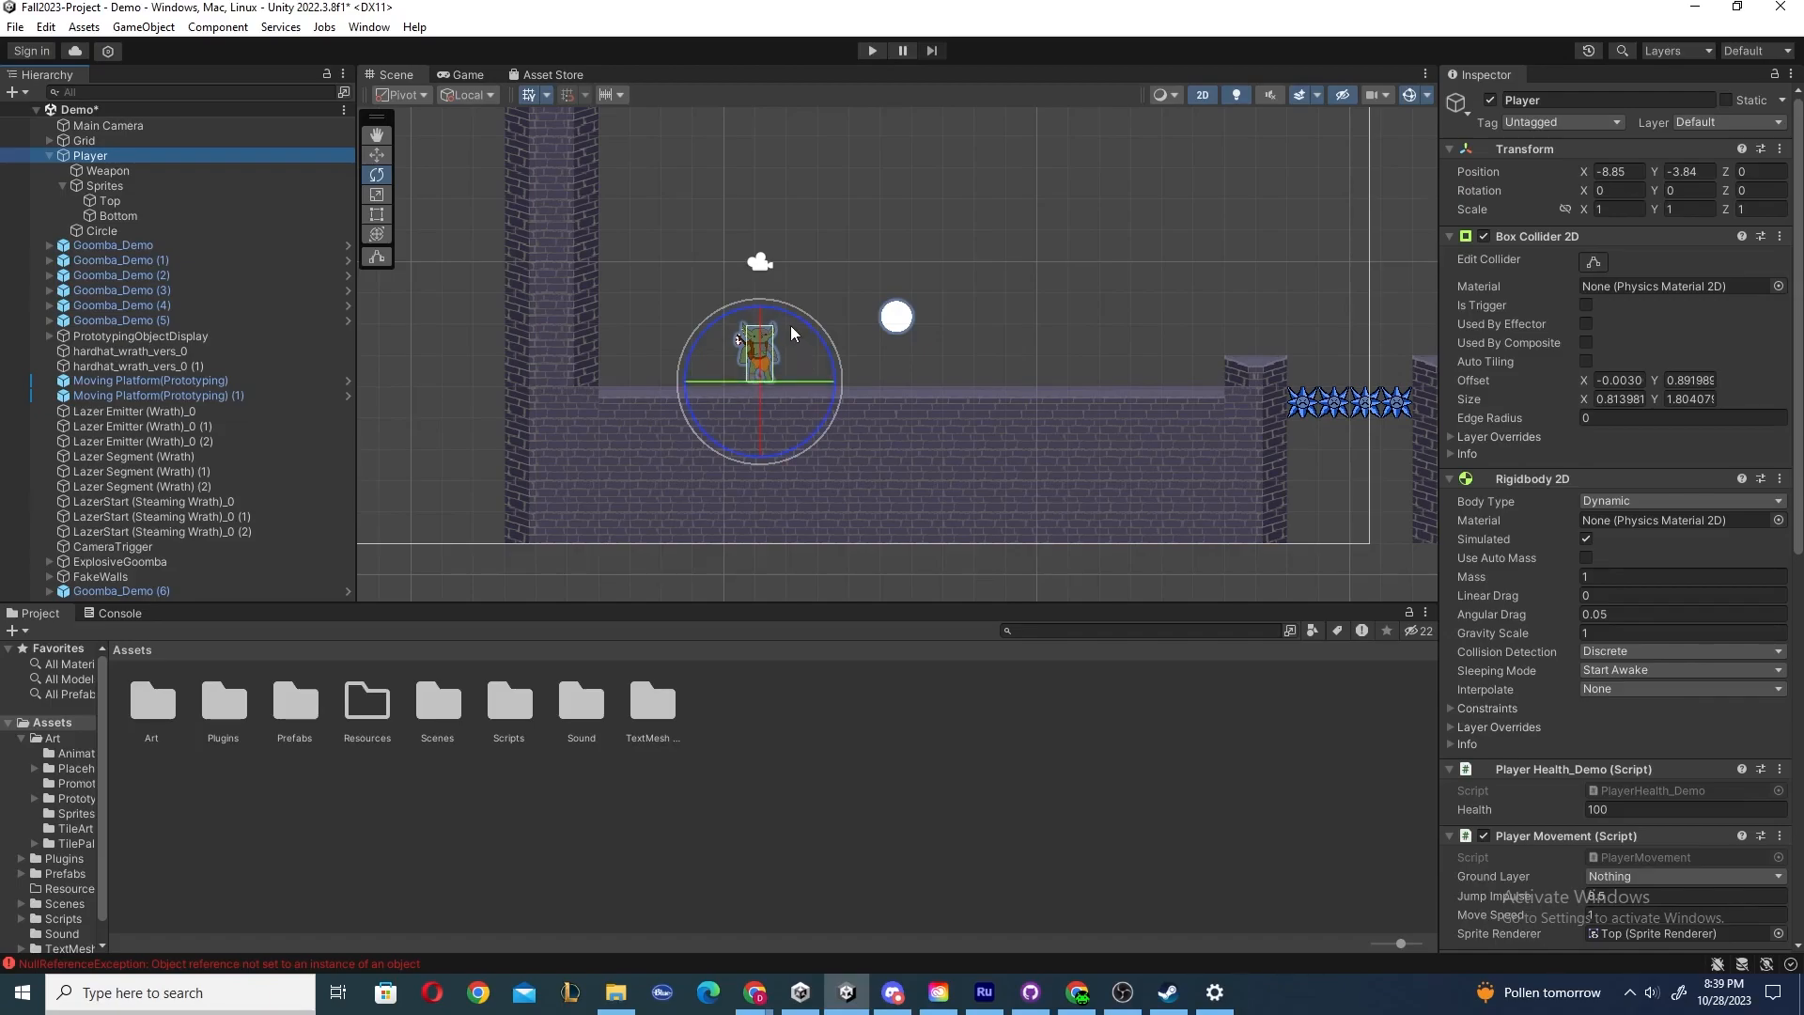
drag(775, 312, 529, 240)
key(ctrl+z)
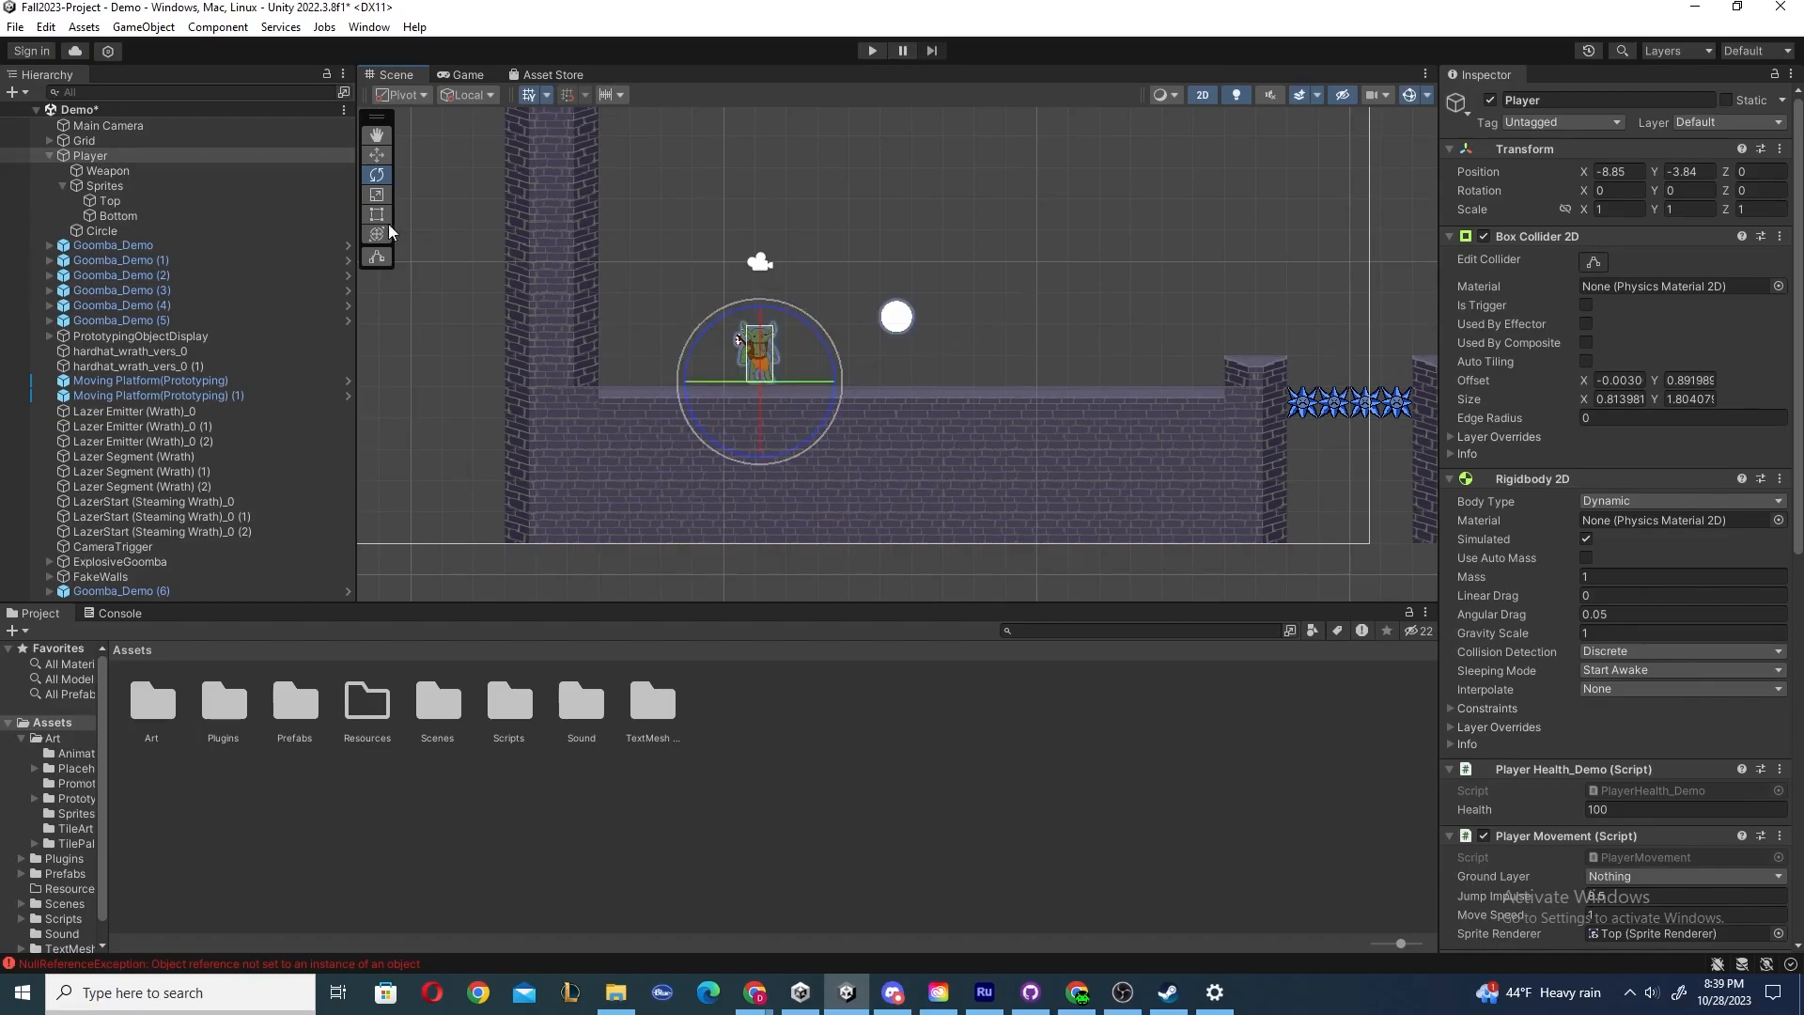
drag(805, 322, 944, 346)
click(154, 230)
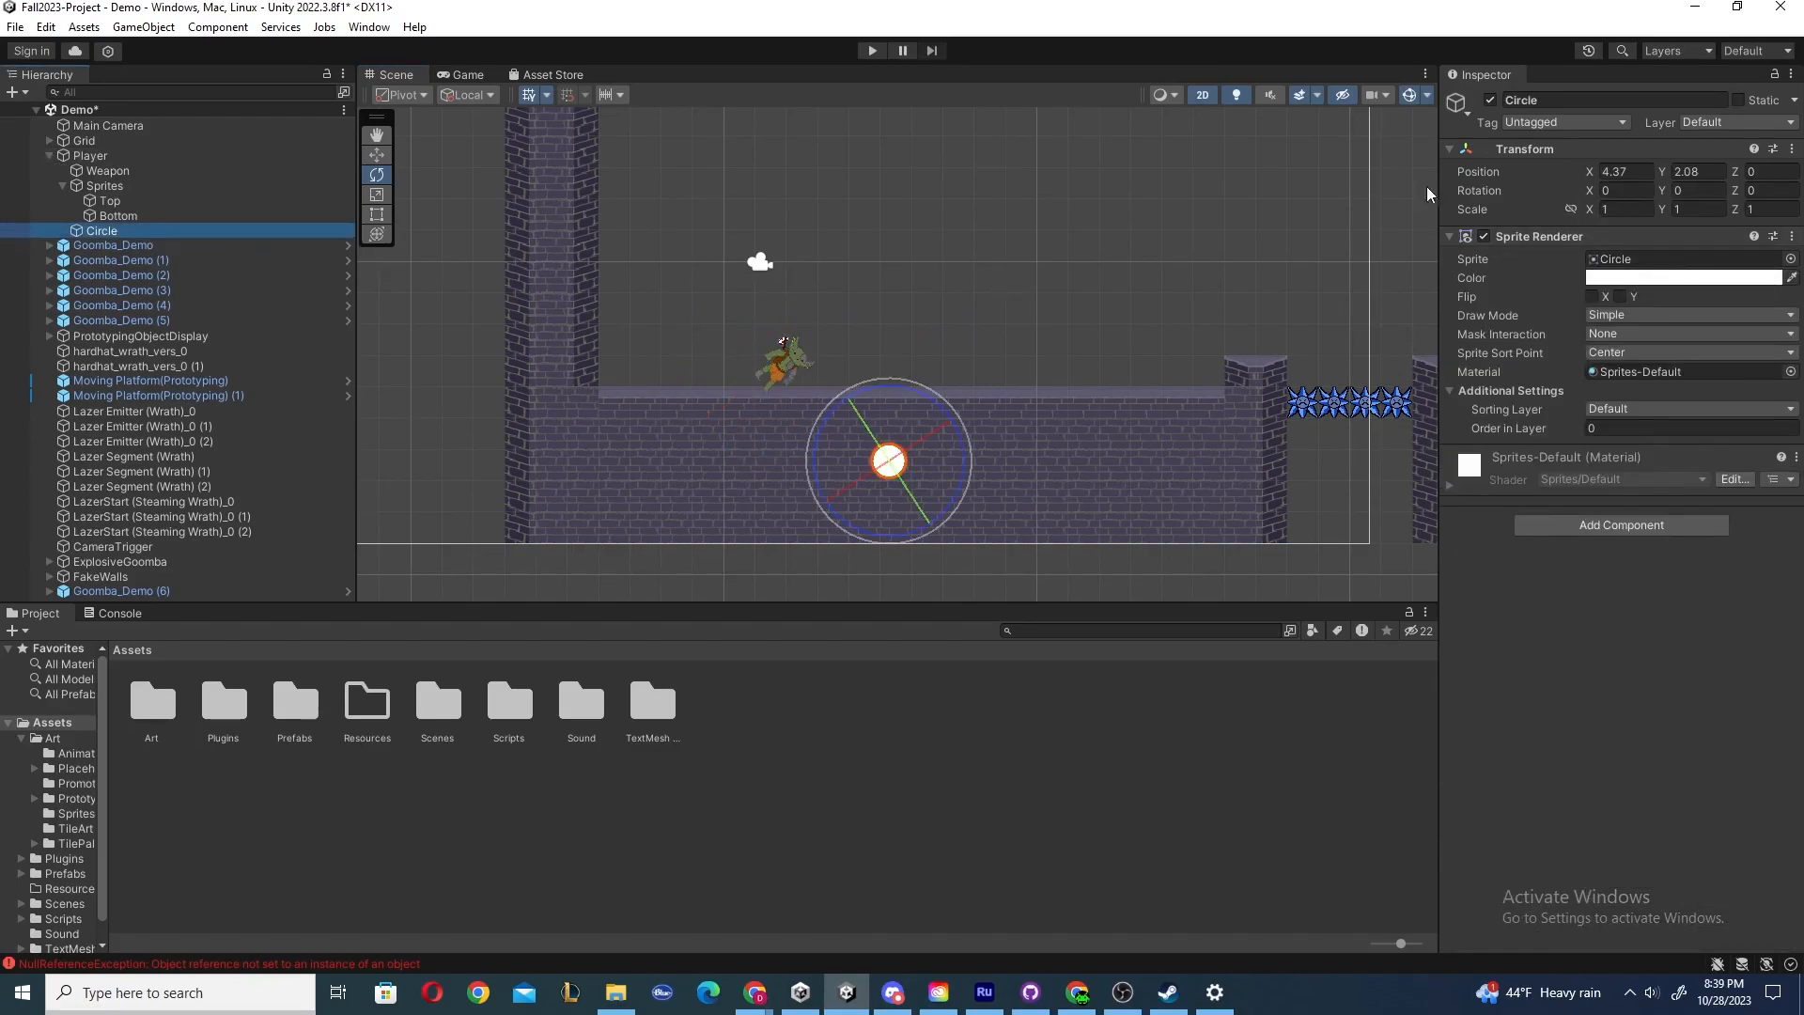
key(ctrl+z)
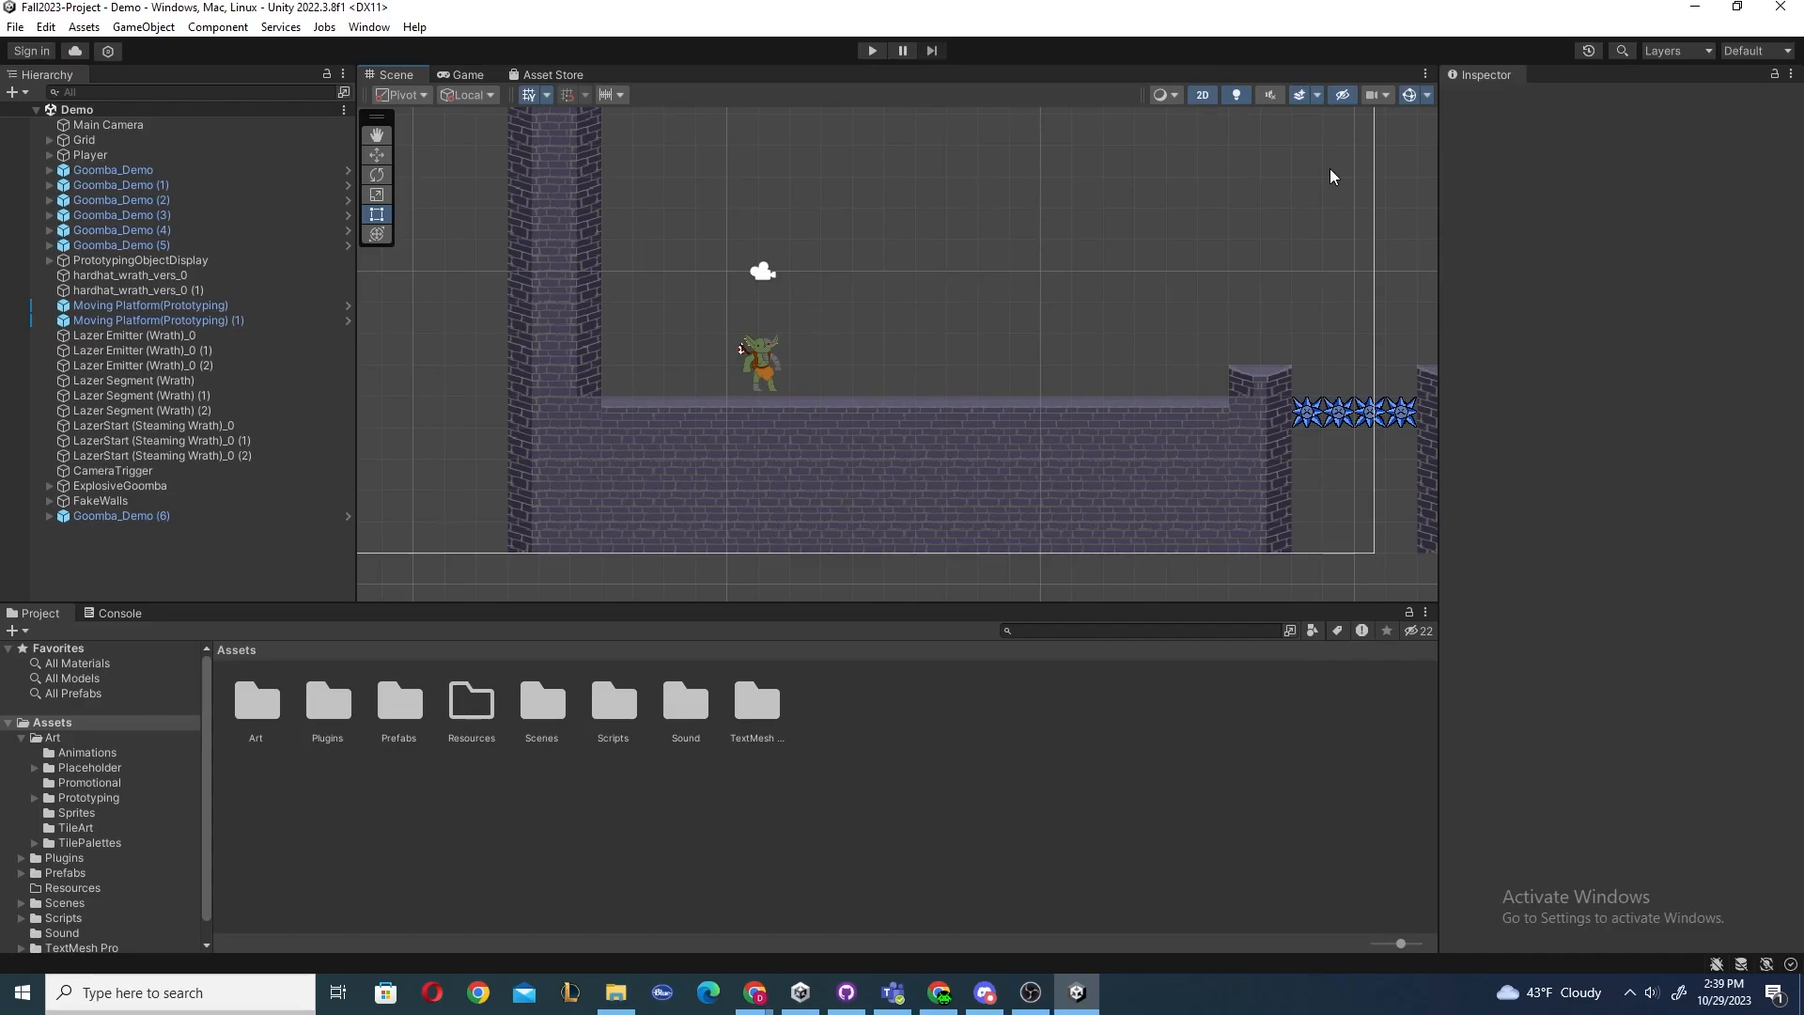
Enter Play mode, walk the Player back and forth and jump, then exit Play mode.
click(872, 51)
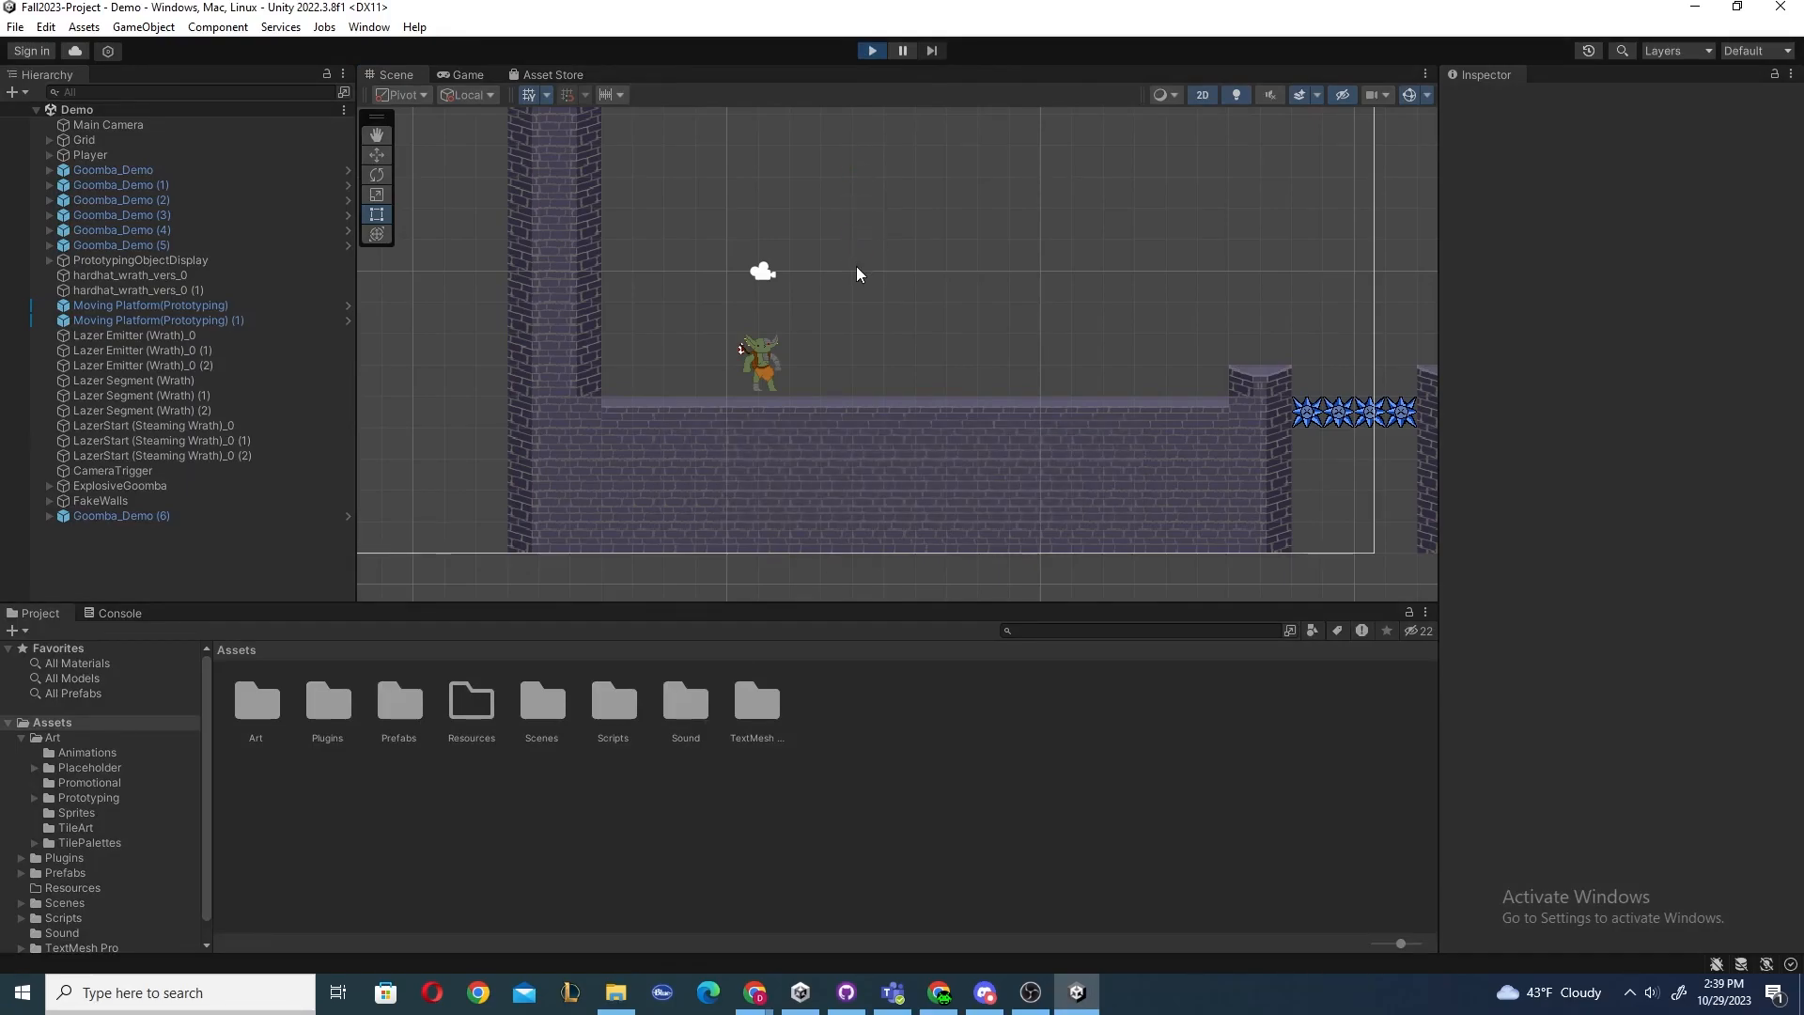
key(d)
key(a)
key(d)
key(a)
key(d)
key(a)
key(d)
key(space)
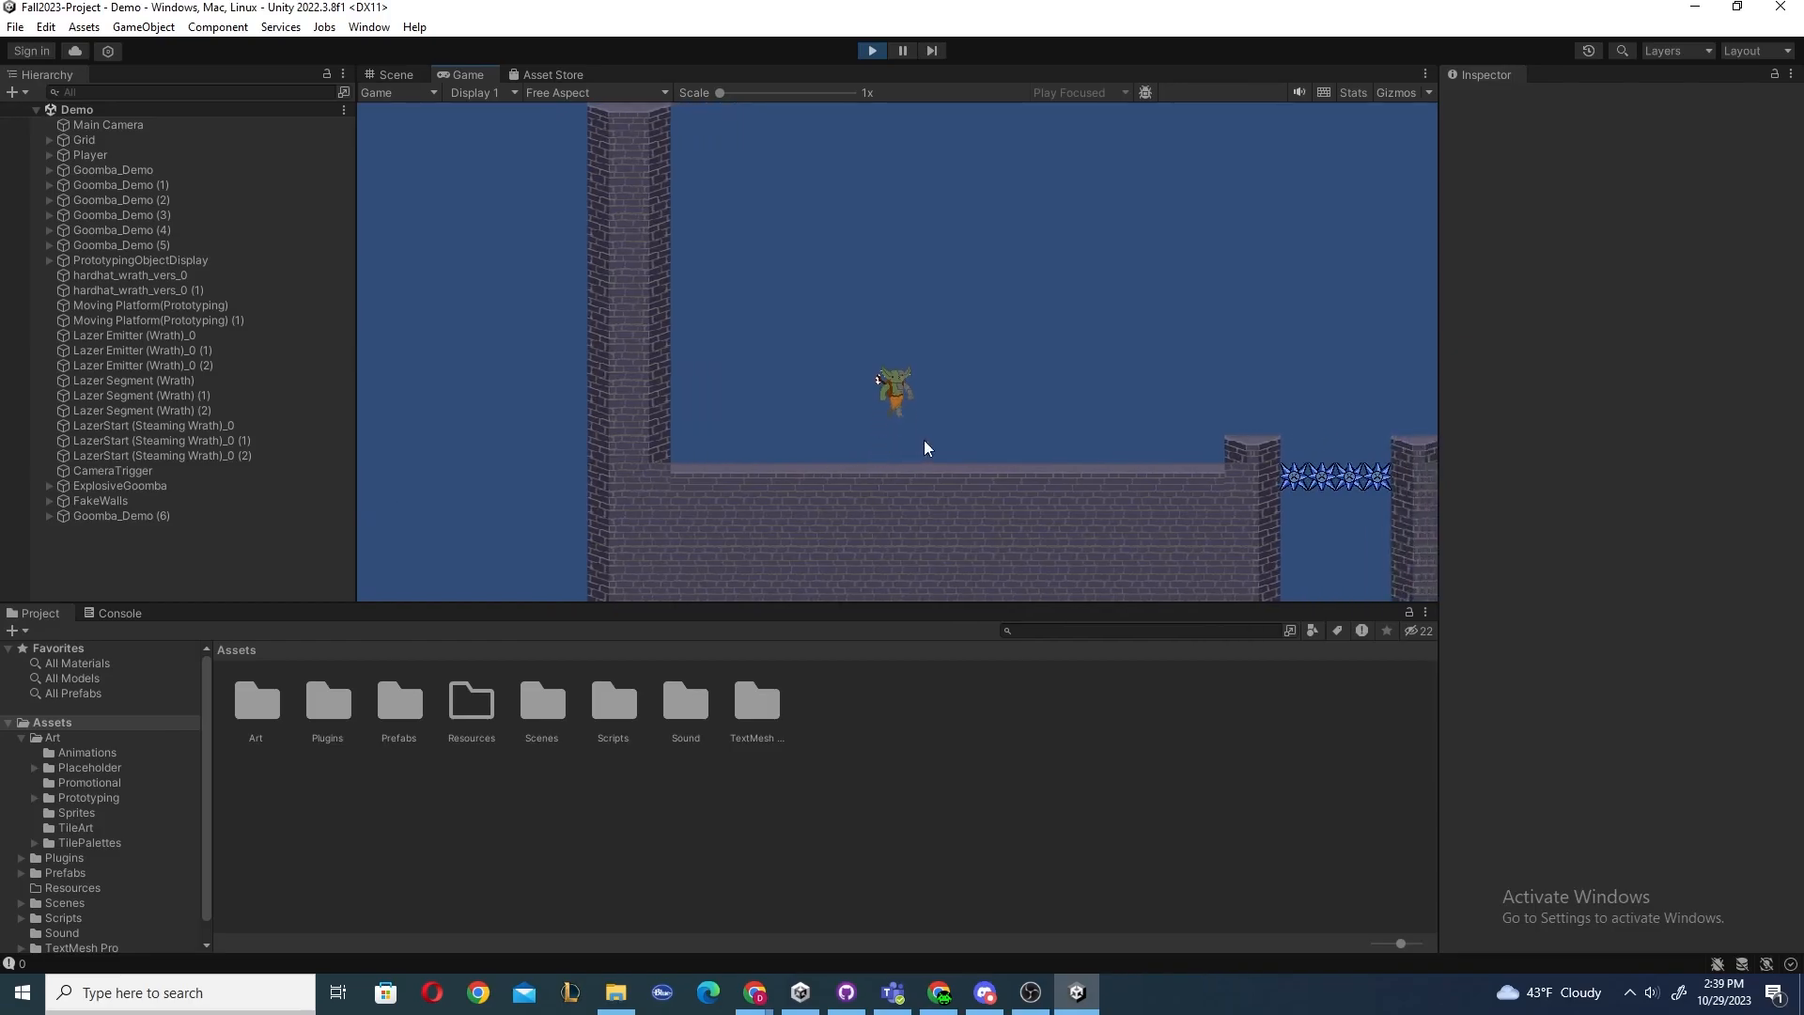
click(872, 51)
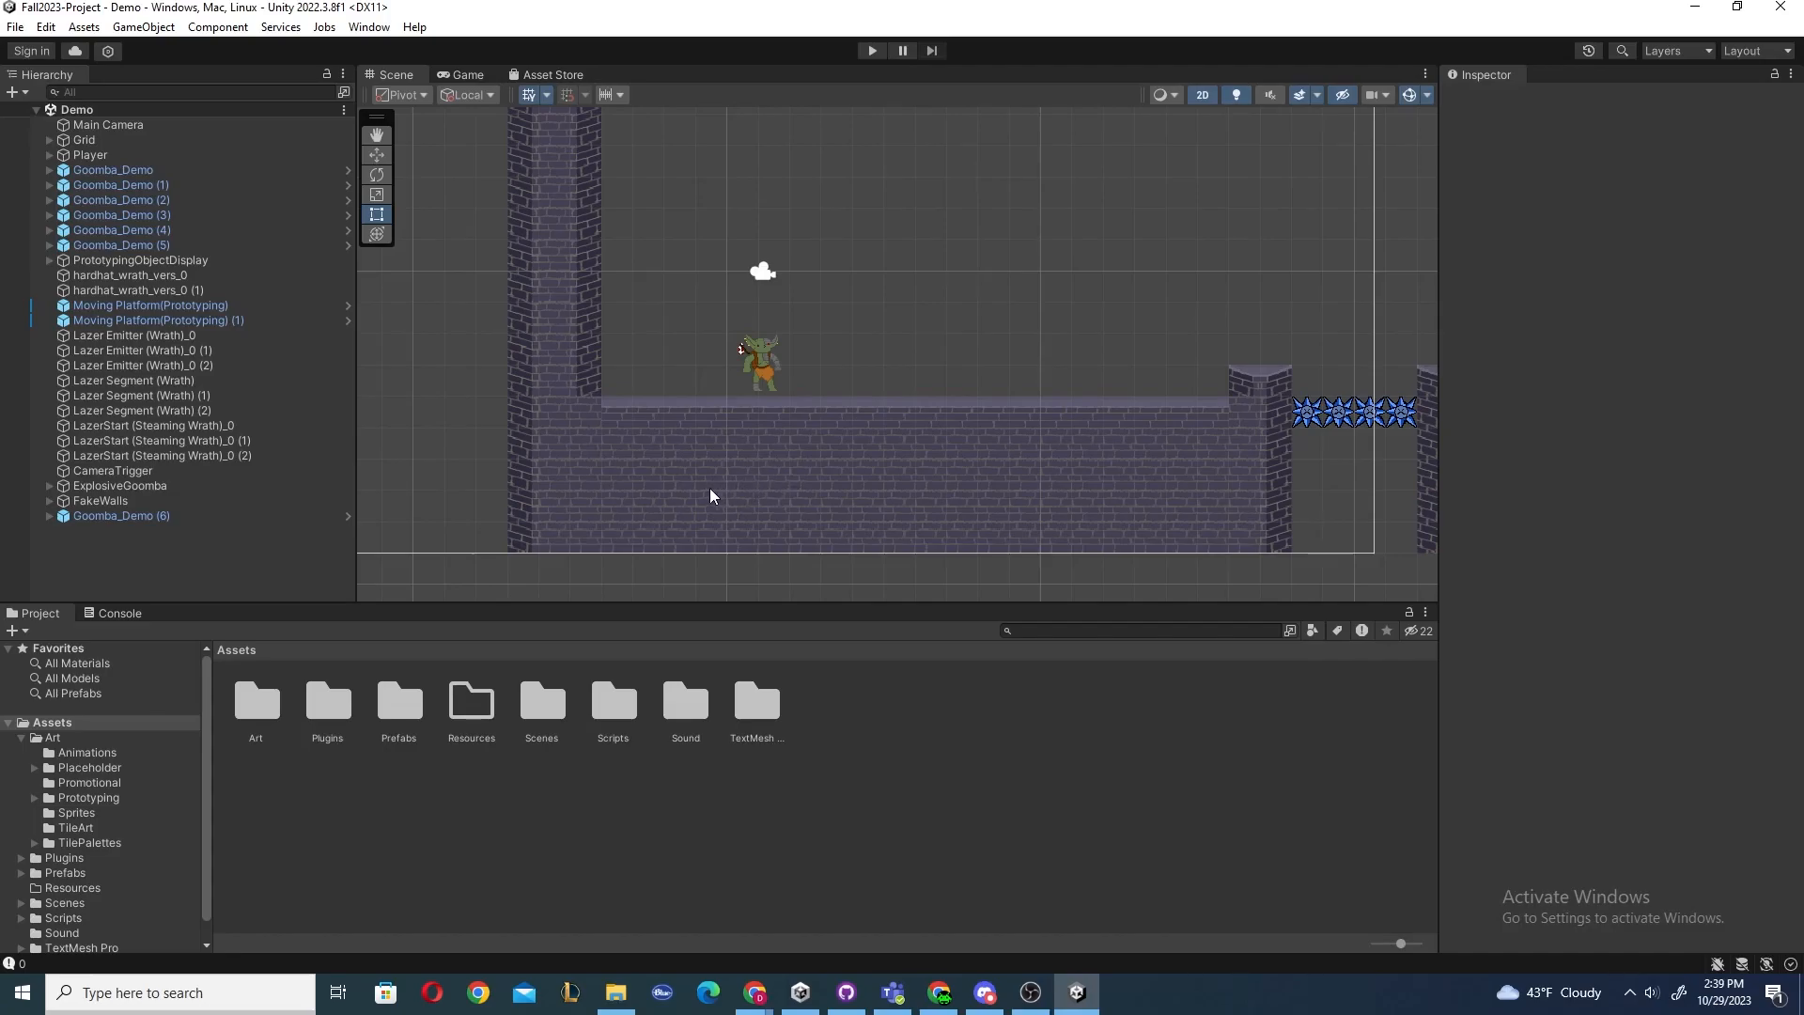
Browse the Packages folder and its 2D Animation package in the Project panel, then return to Assets.
click(80, 727)
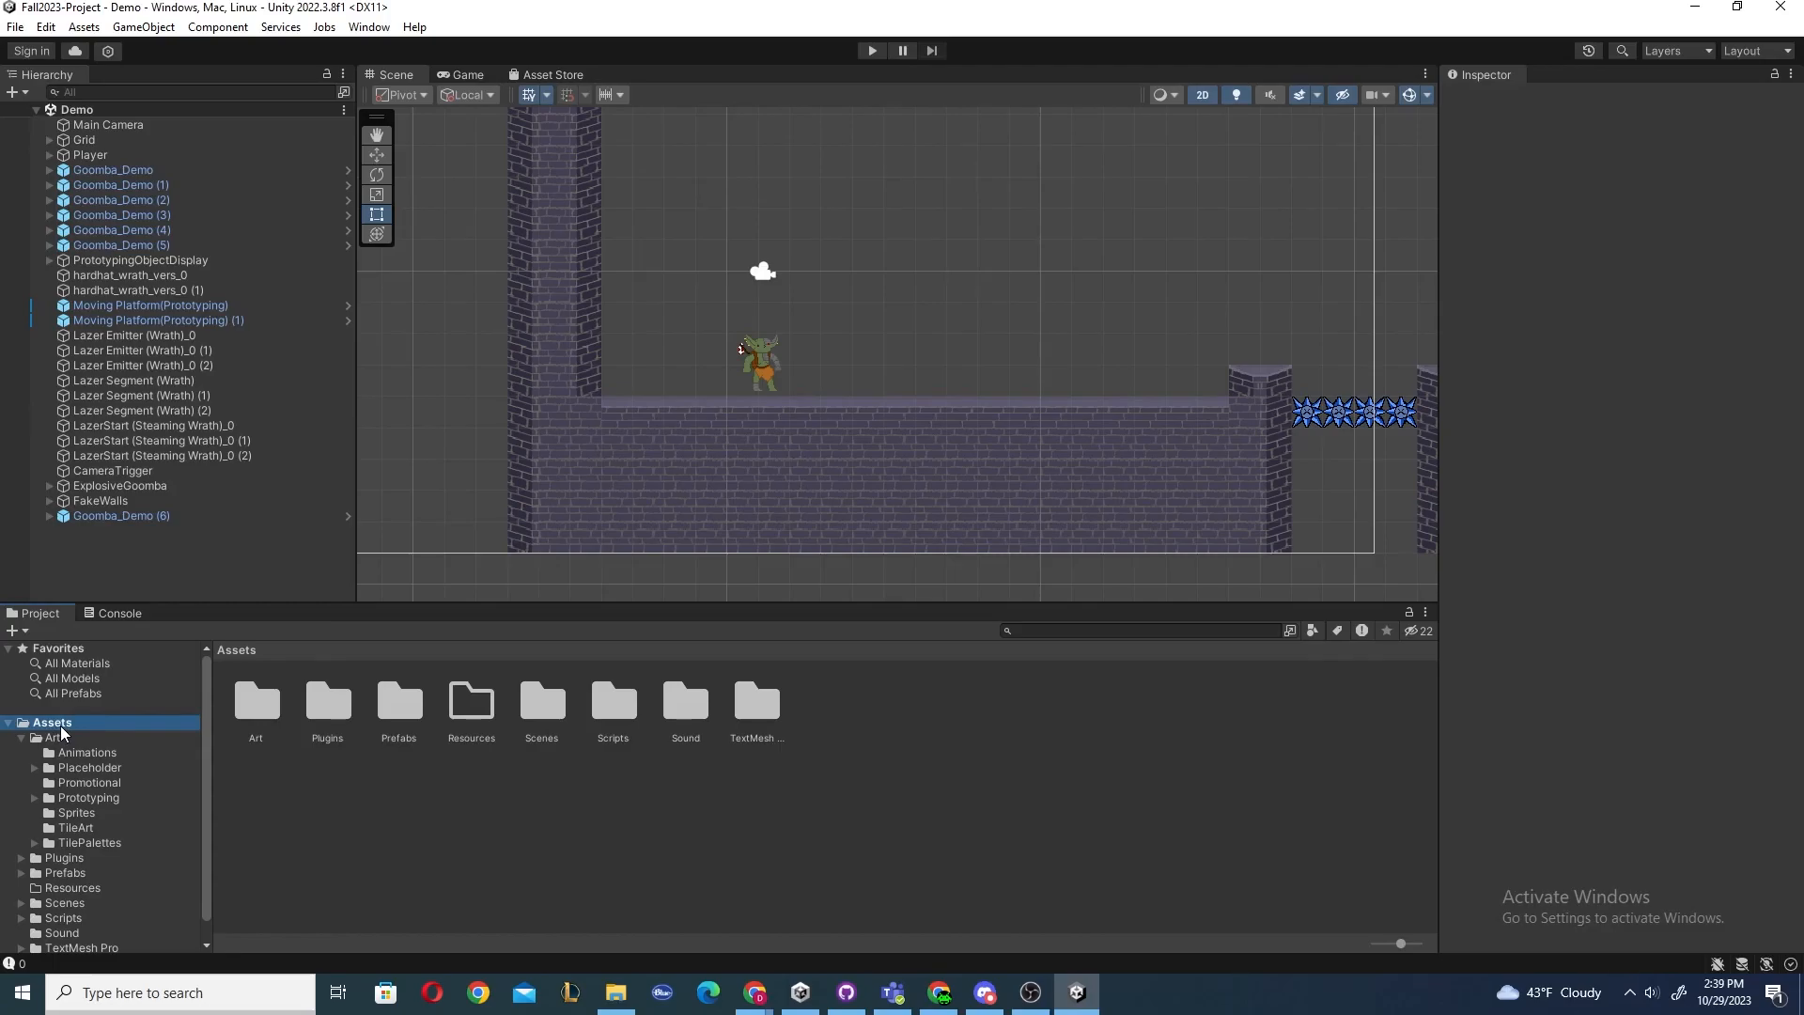
scroll(62, 733, down, 1)
scroll(77, 771, up, 1)
click(9, 724)
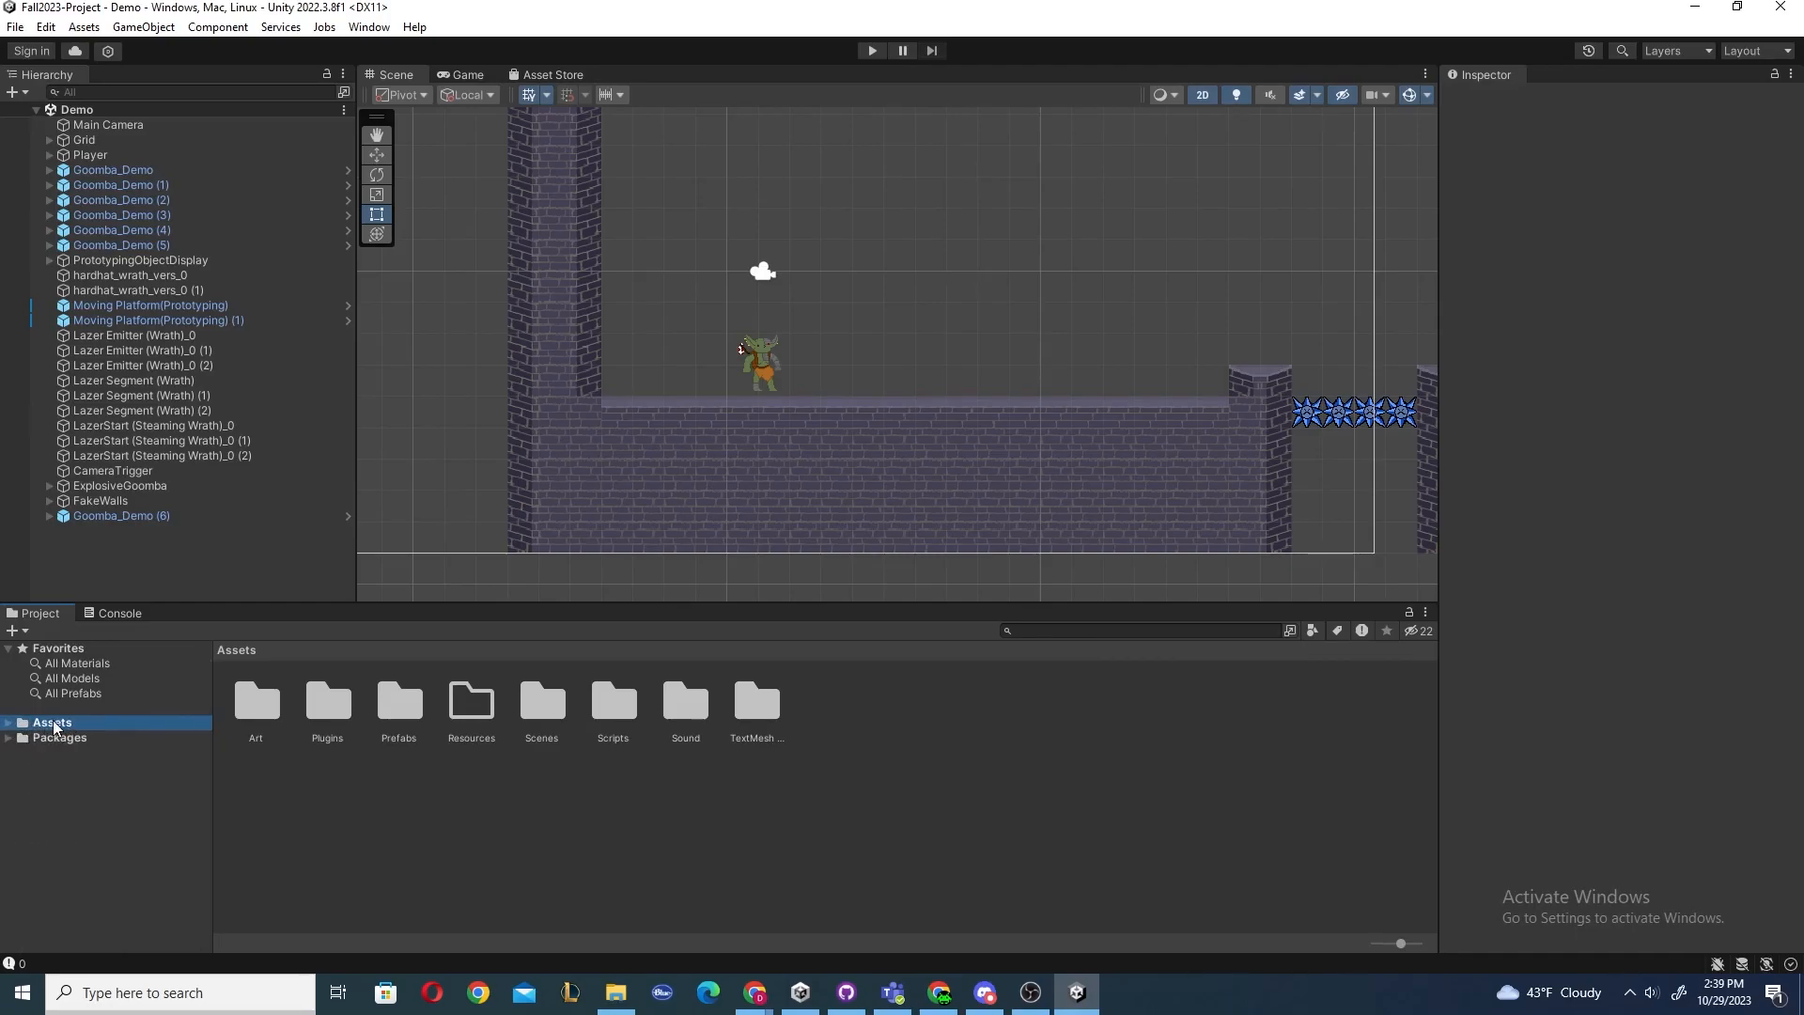
click(8, 739)
click(56, 739)
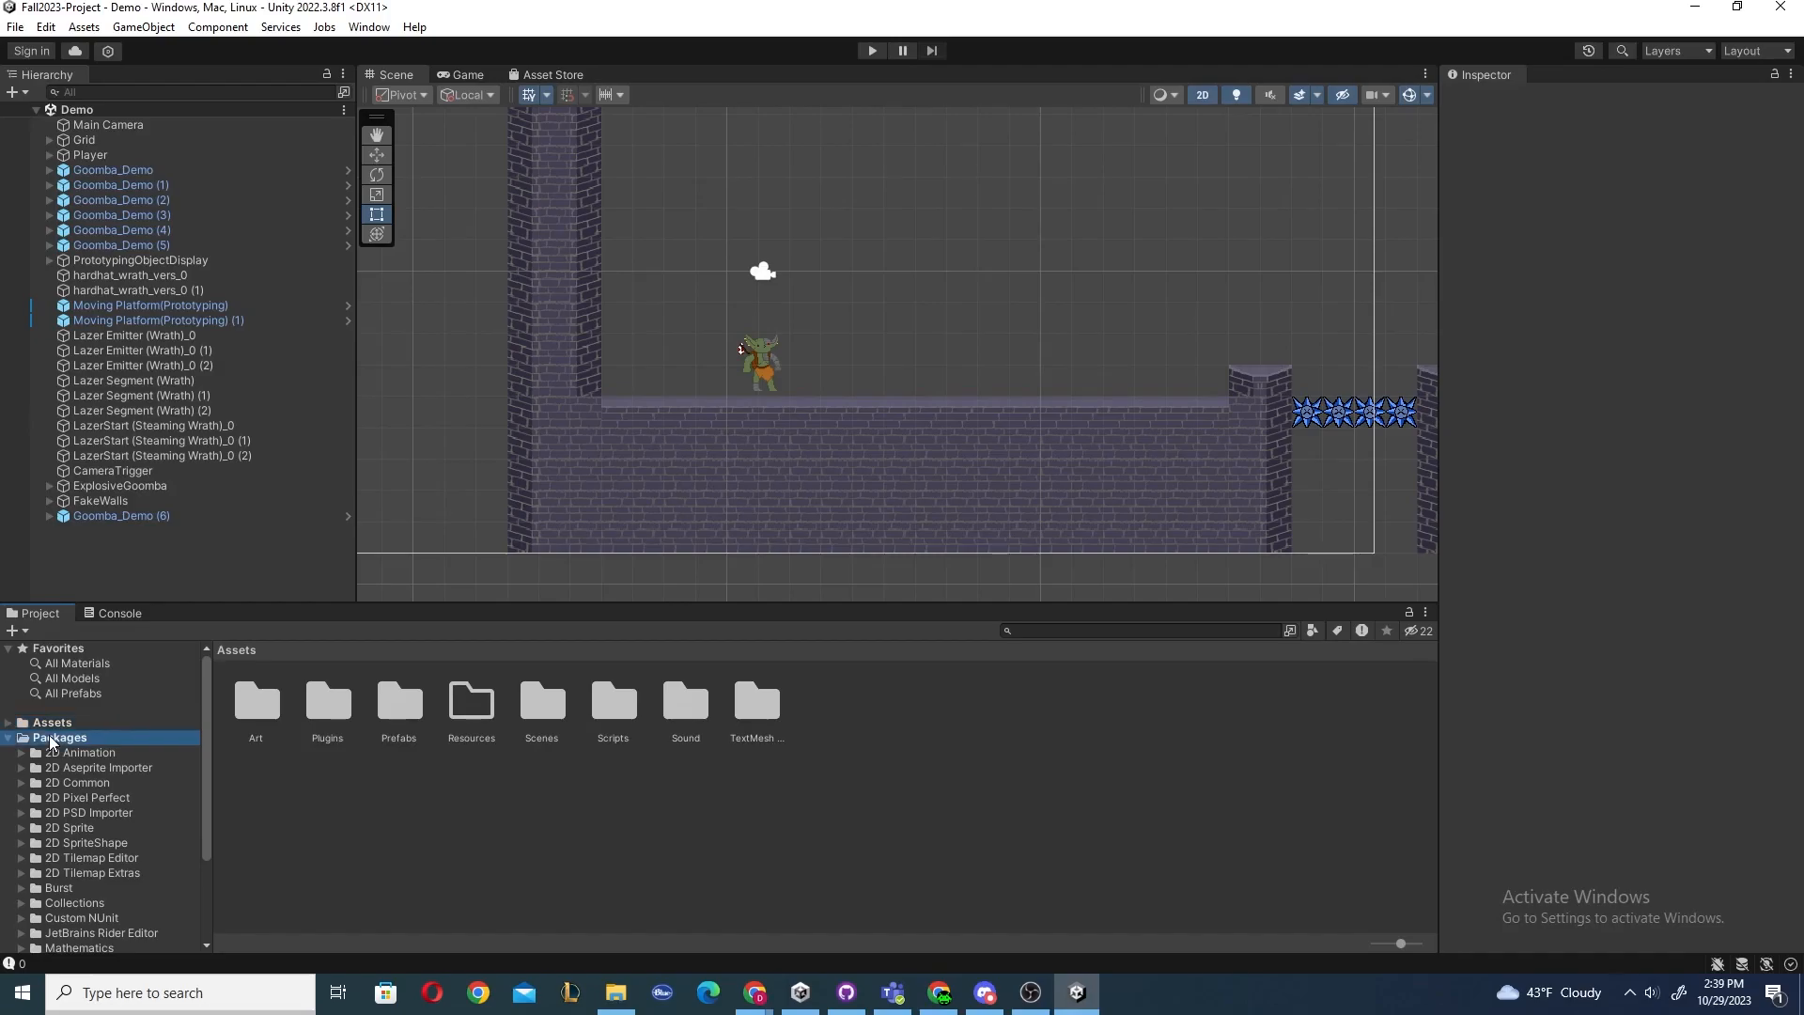
click(73, 754)
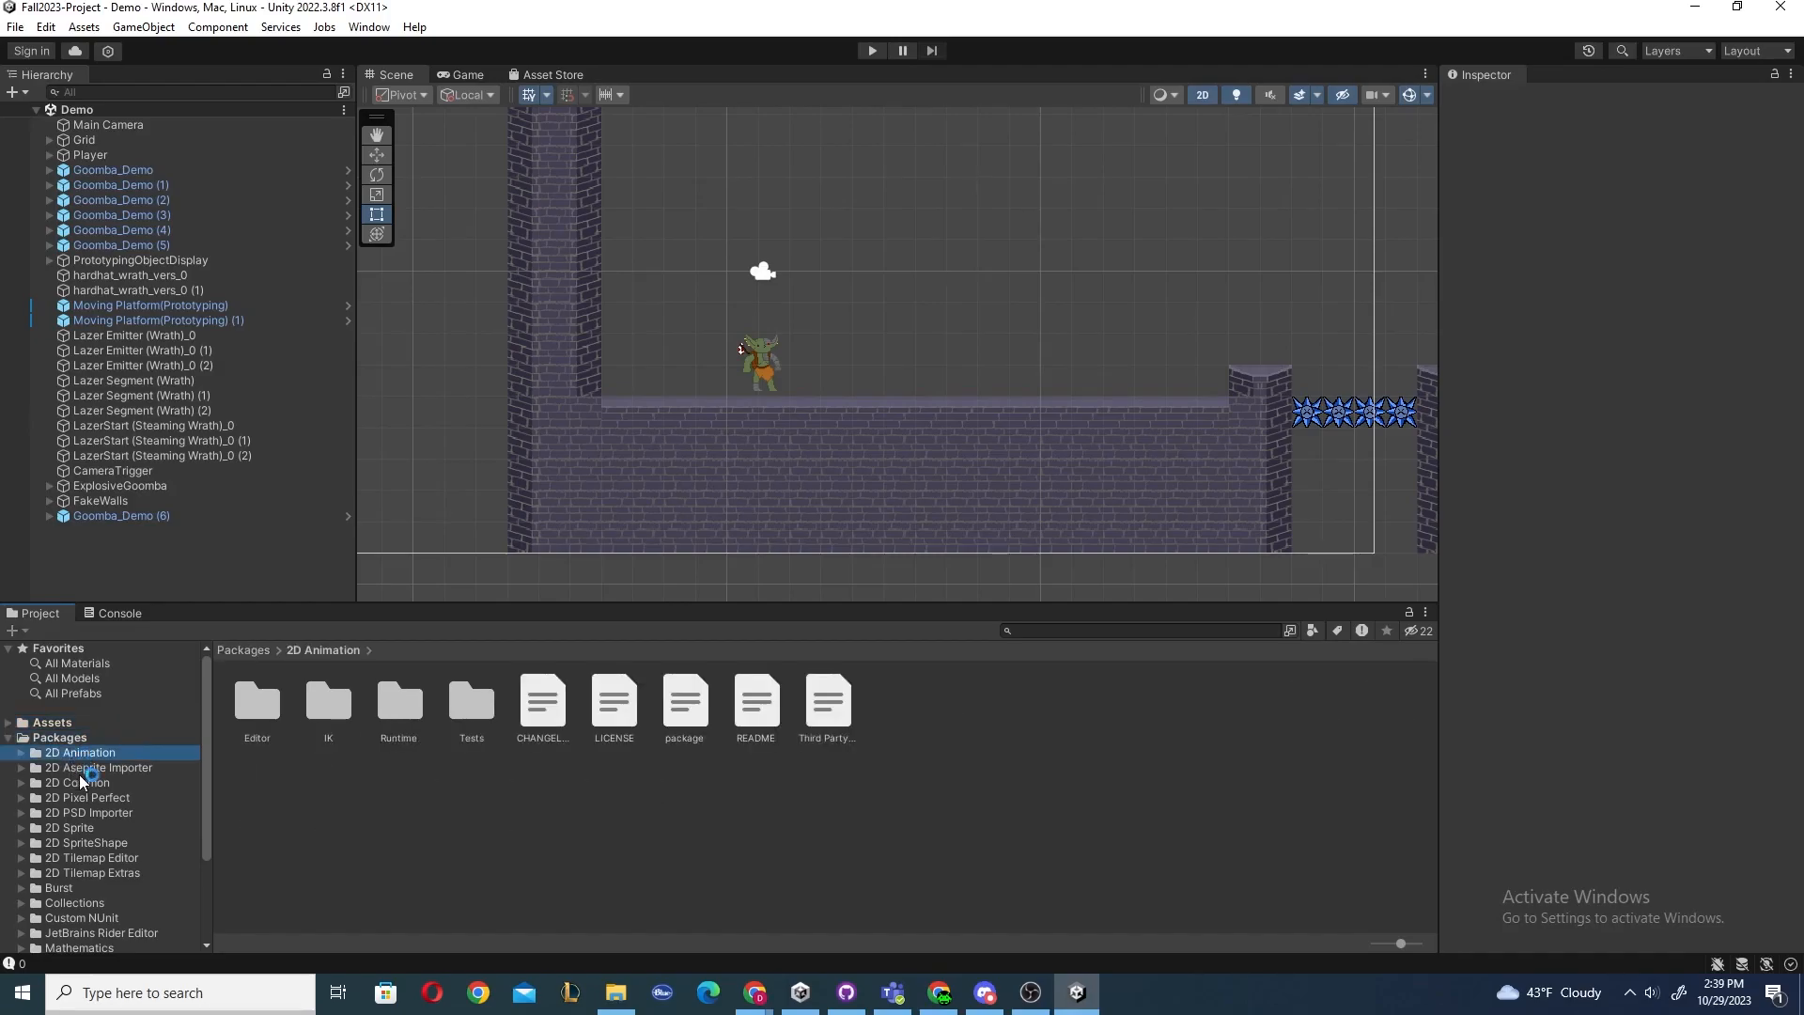
click(23, 739)
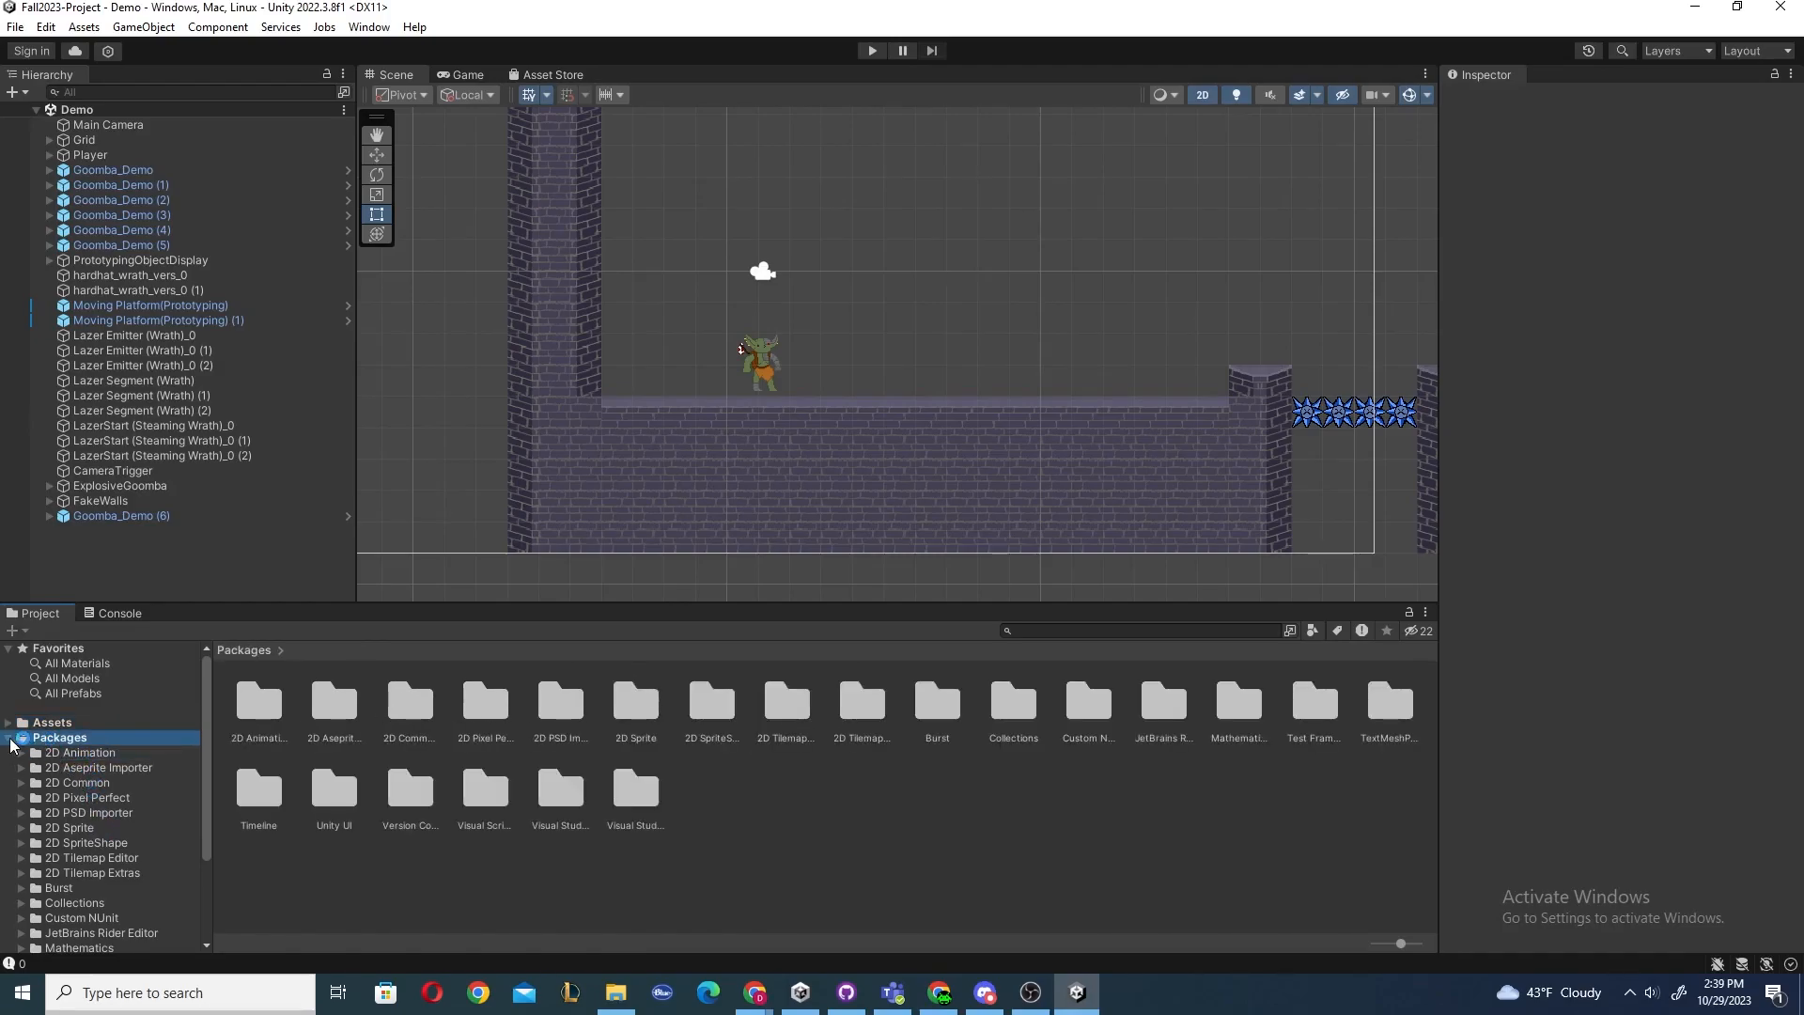
scroll(106, 822, down, 5)
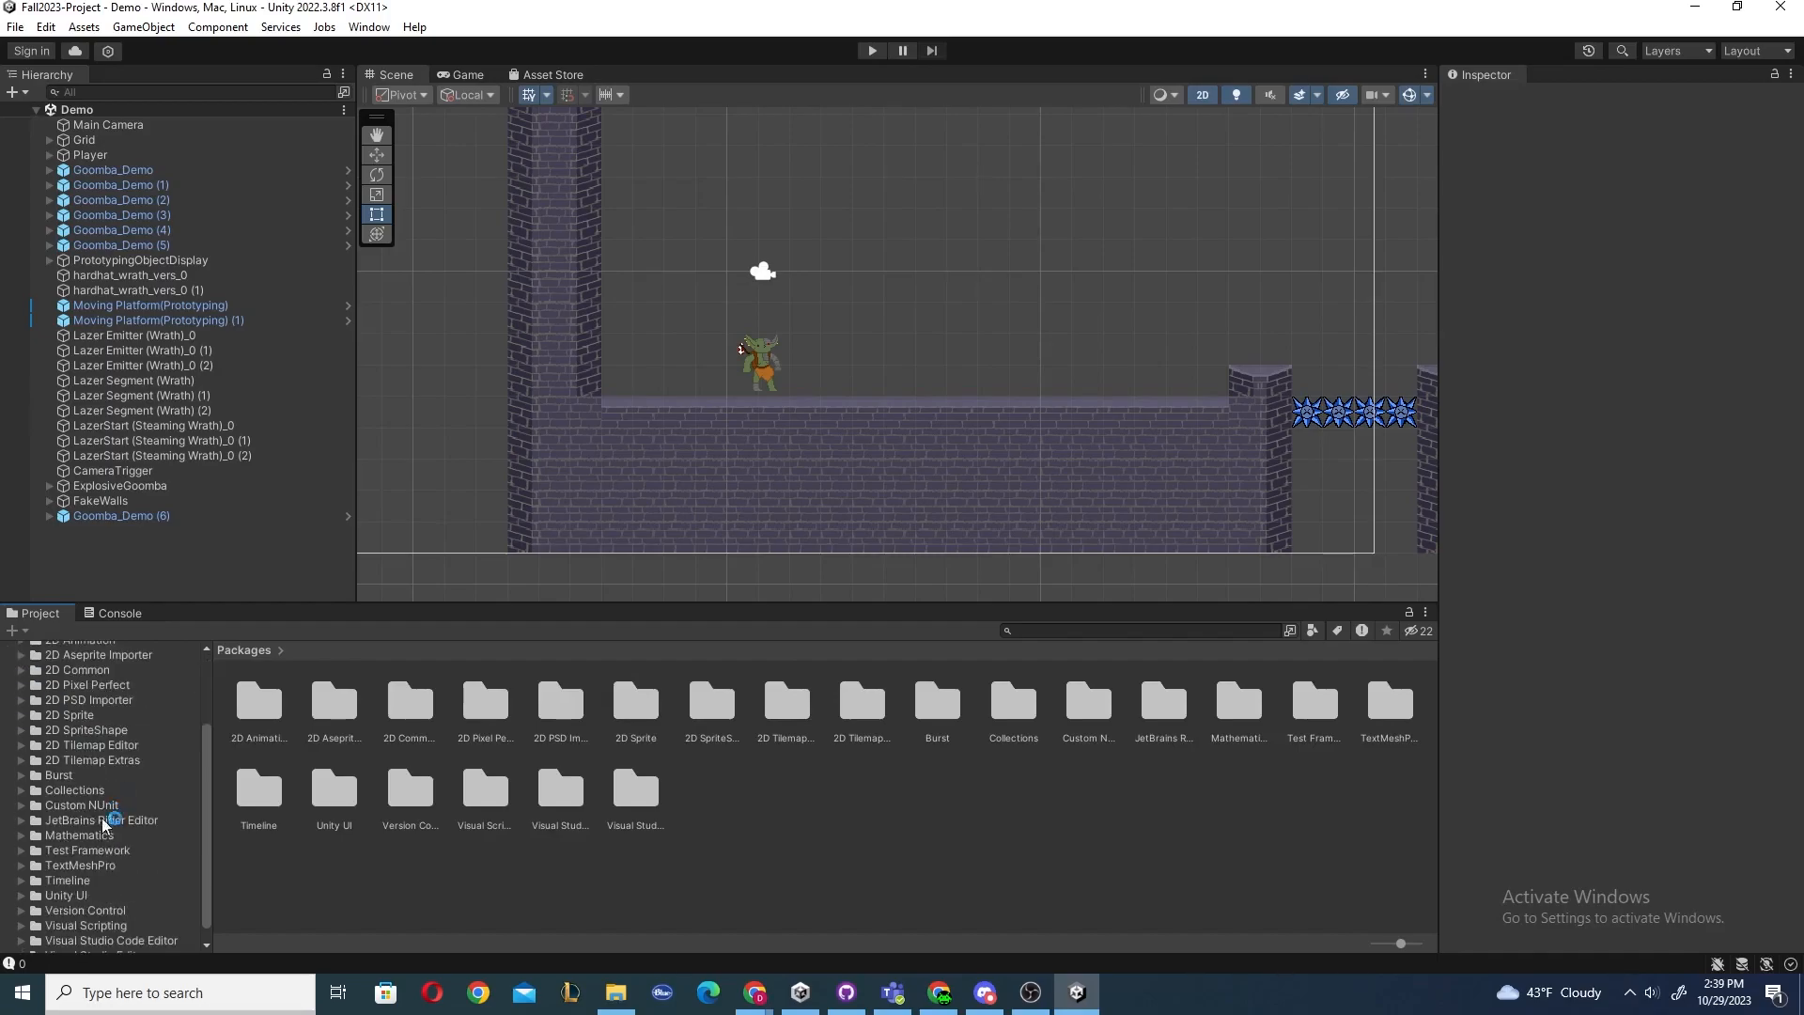
scroll(105, 826, up, 5)
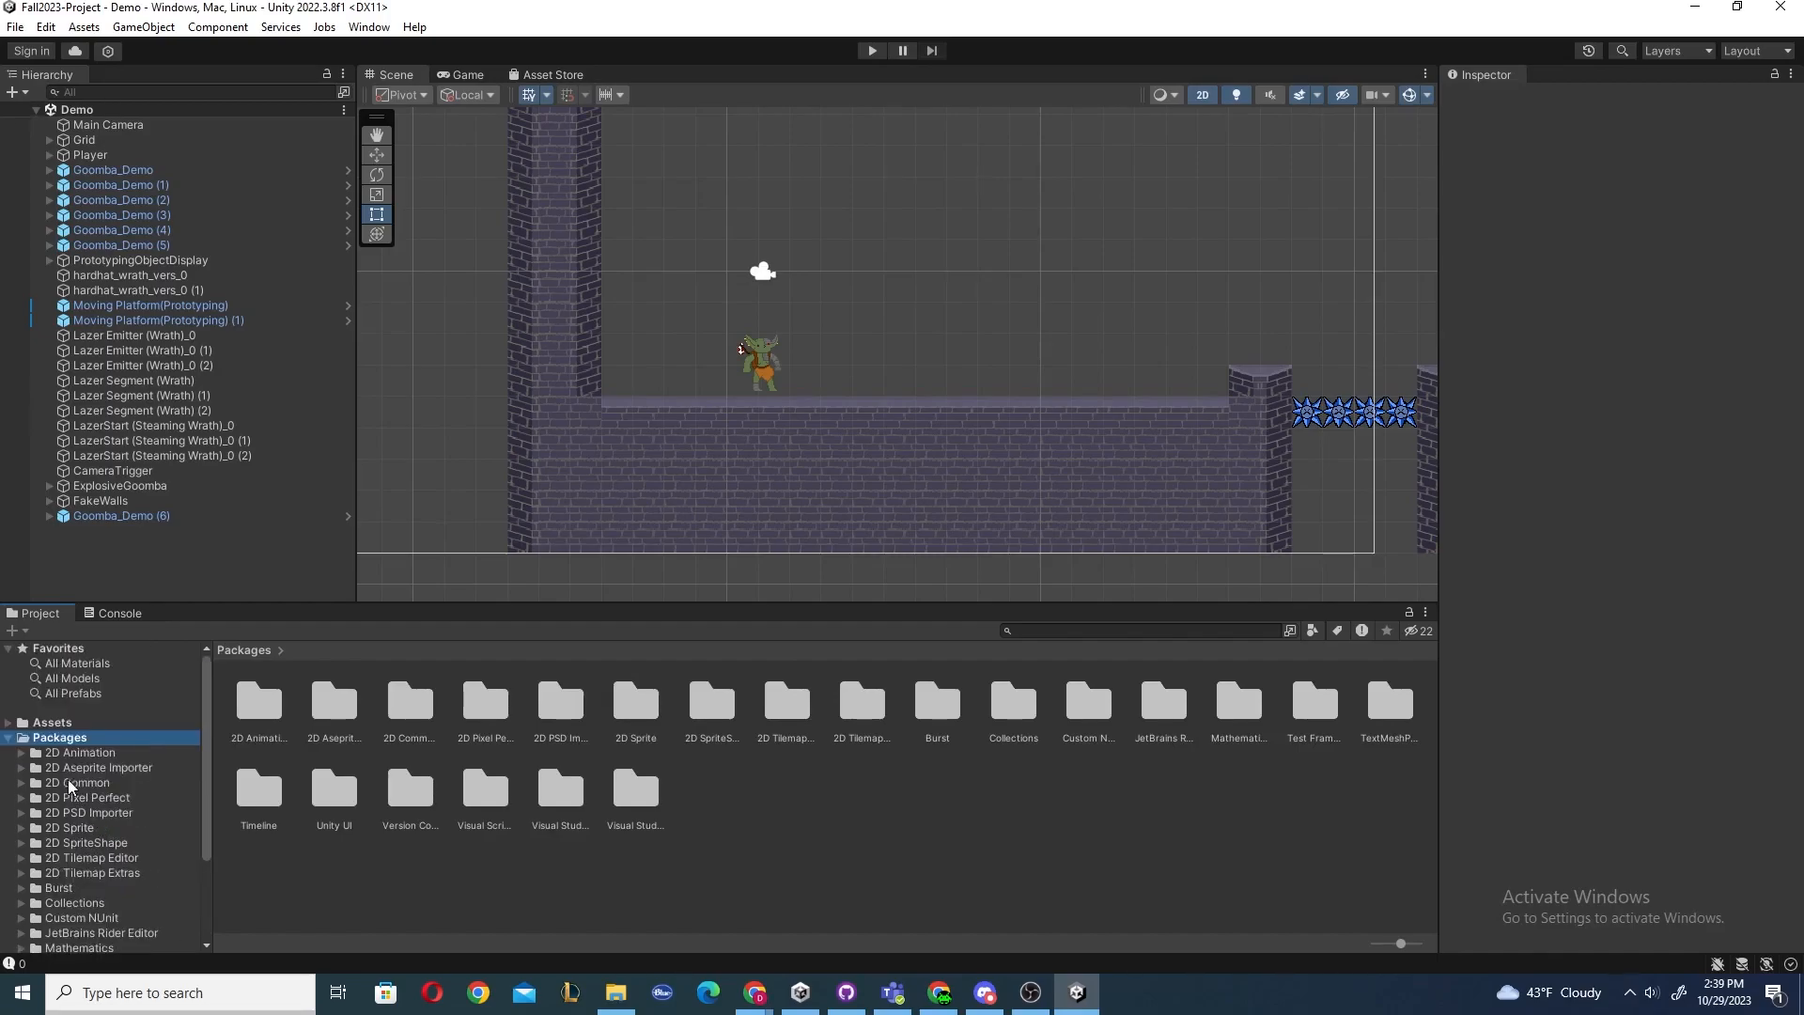
click(9, 739)
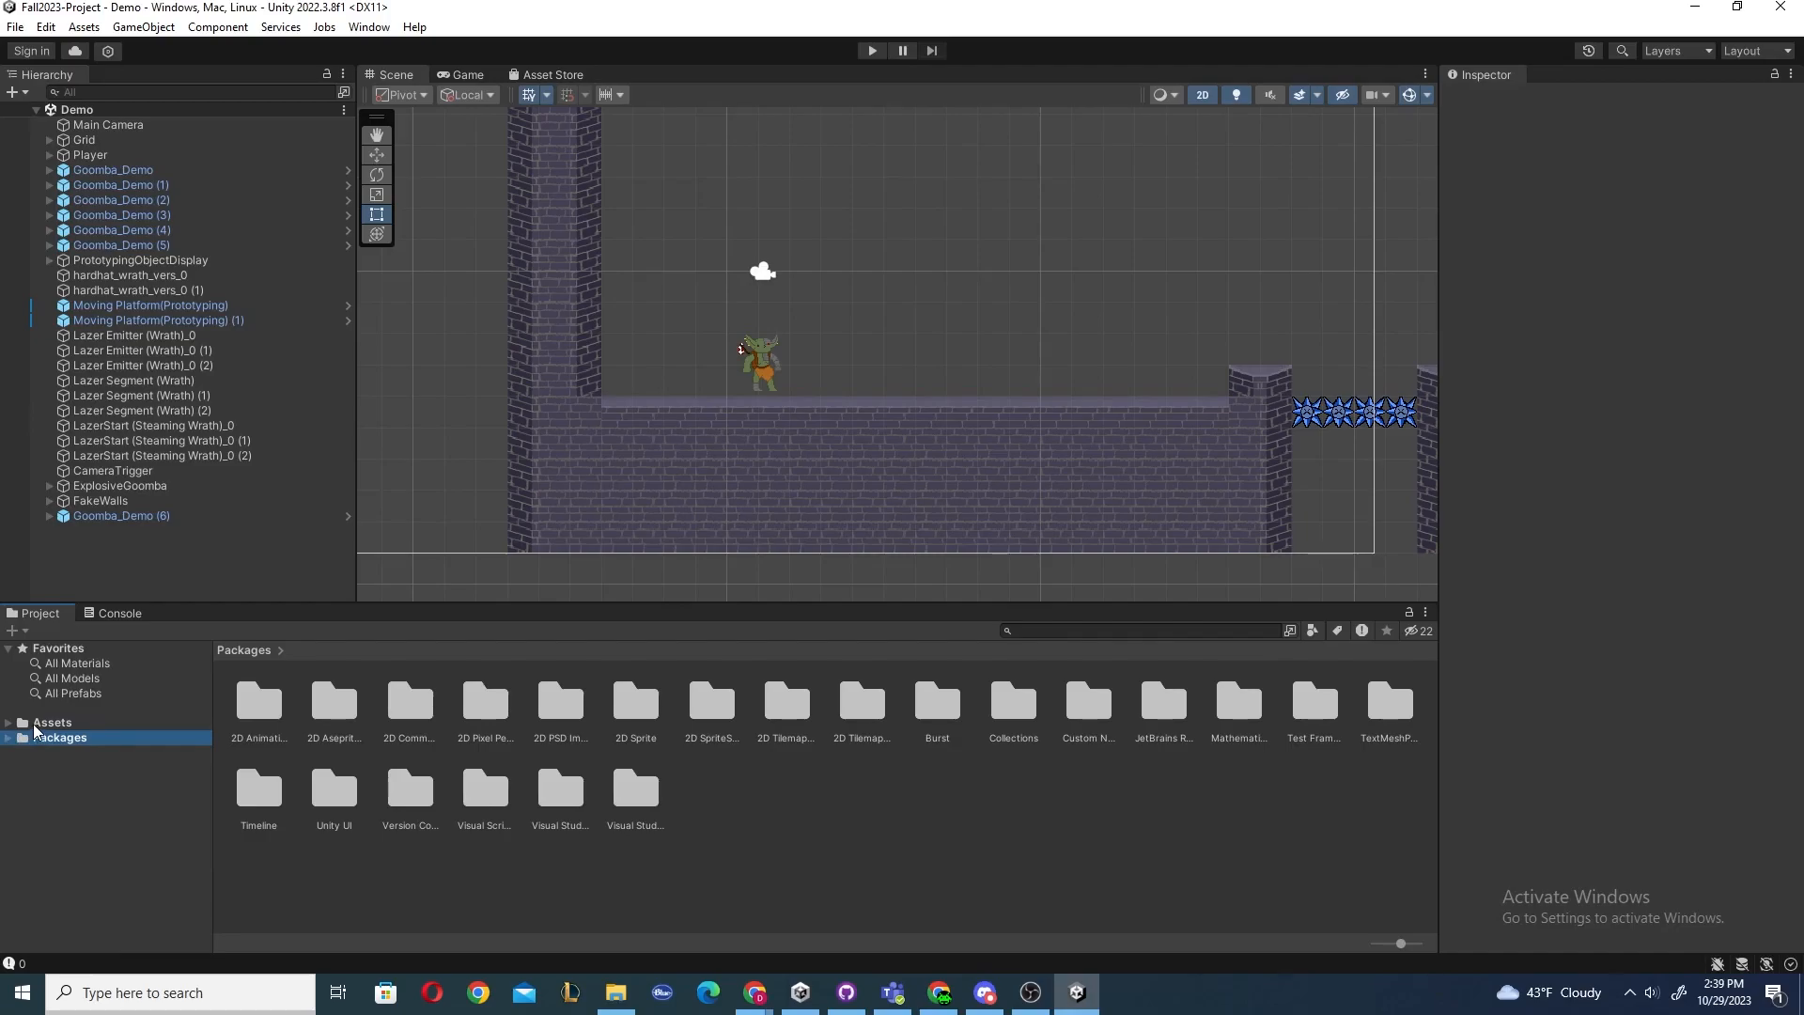
click(8, 724)
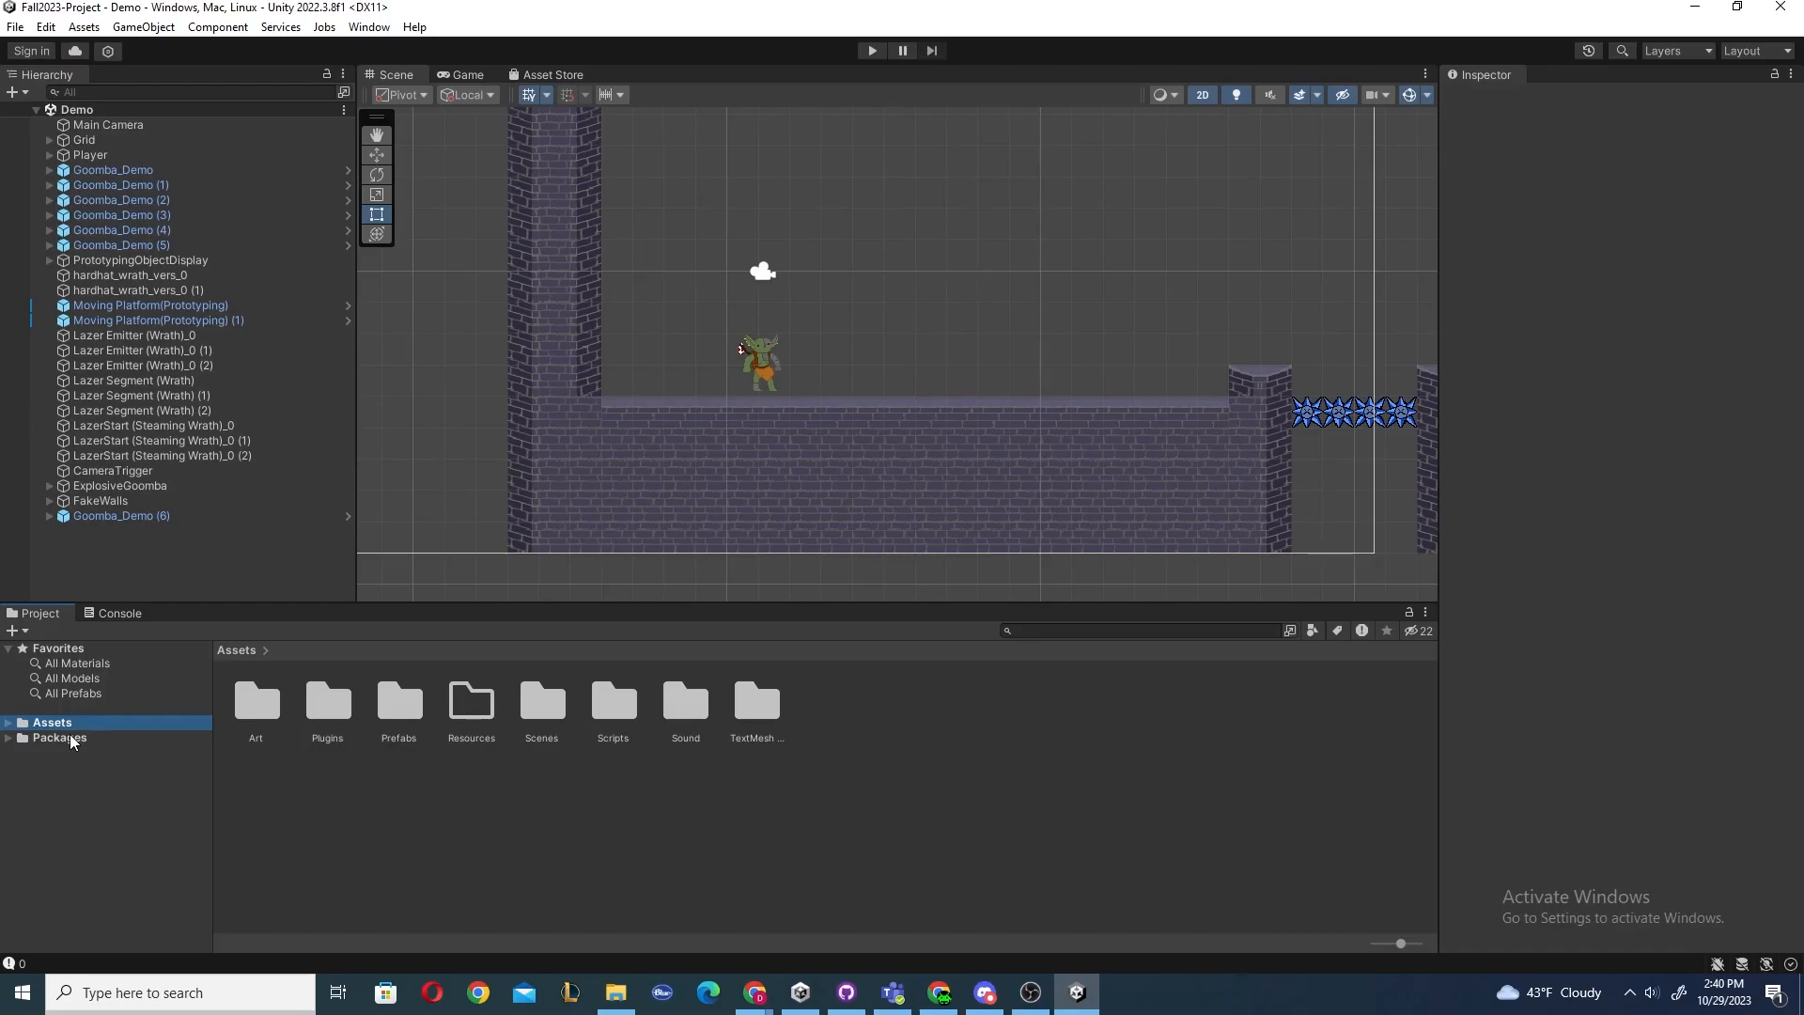
click(11, 723)
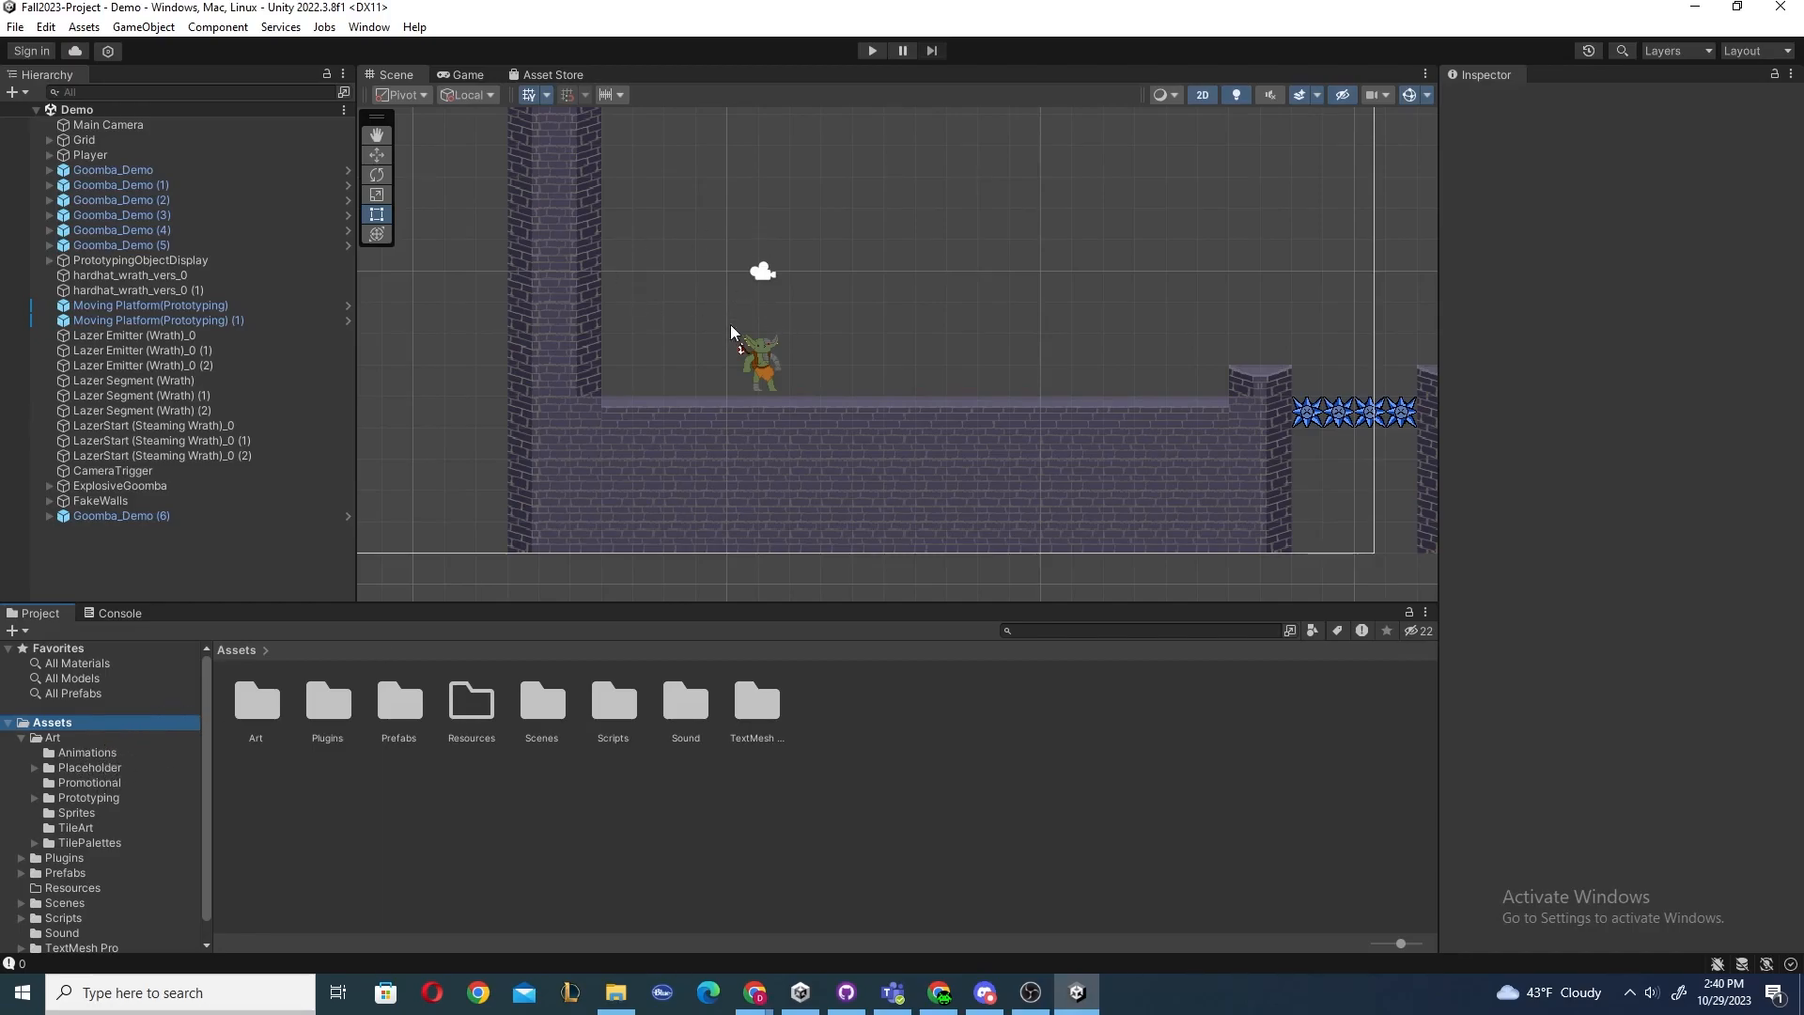
Open the Art folder in the Project panel.
middle_drag(717, 287, 752, 334)
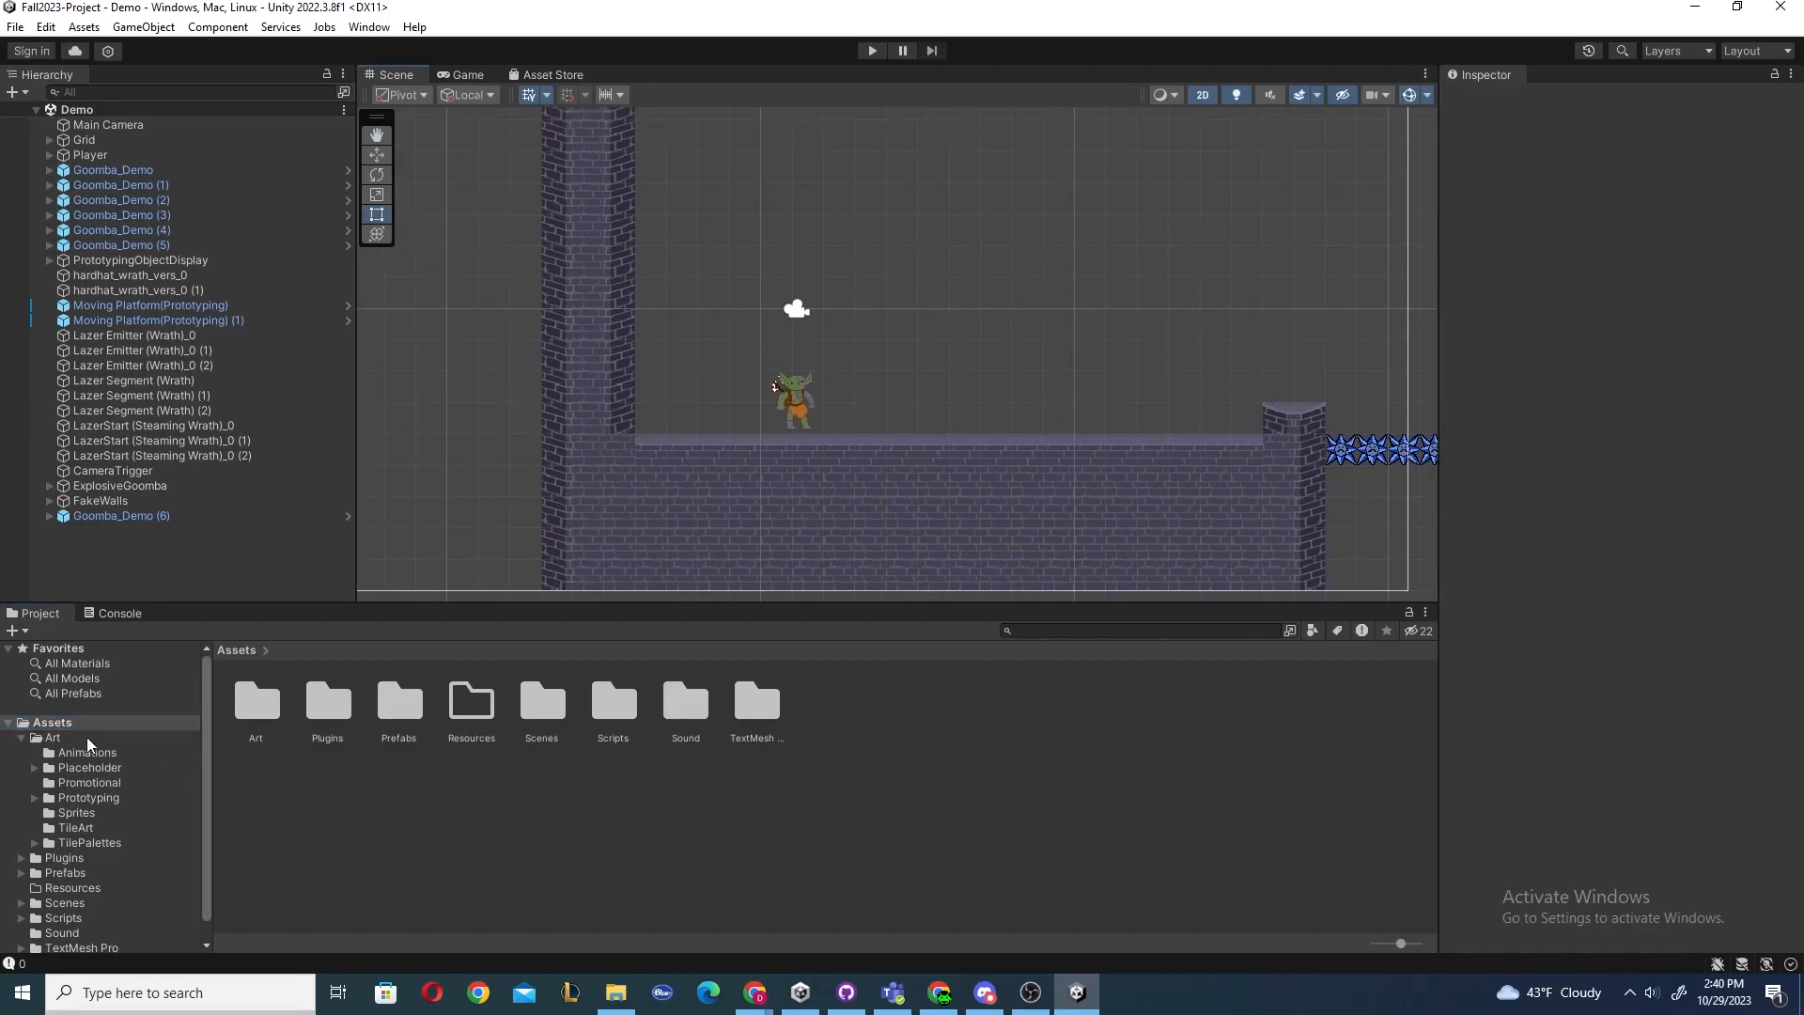
click(52, 754)
click(53, 741)
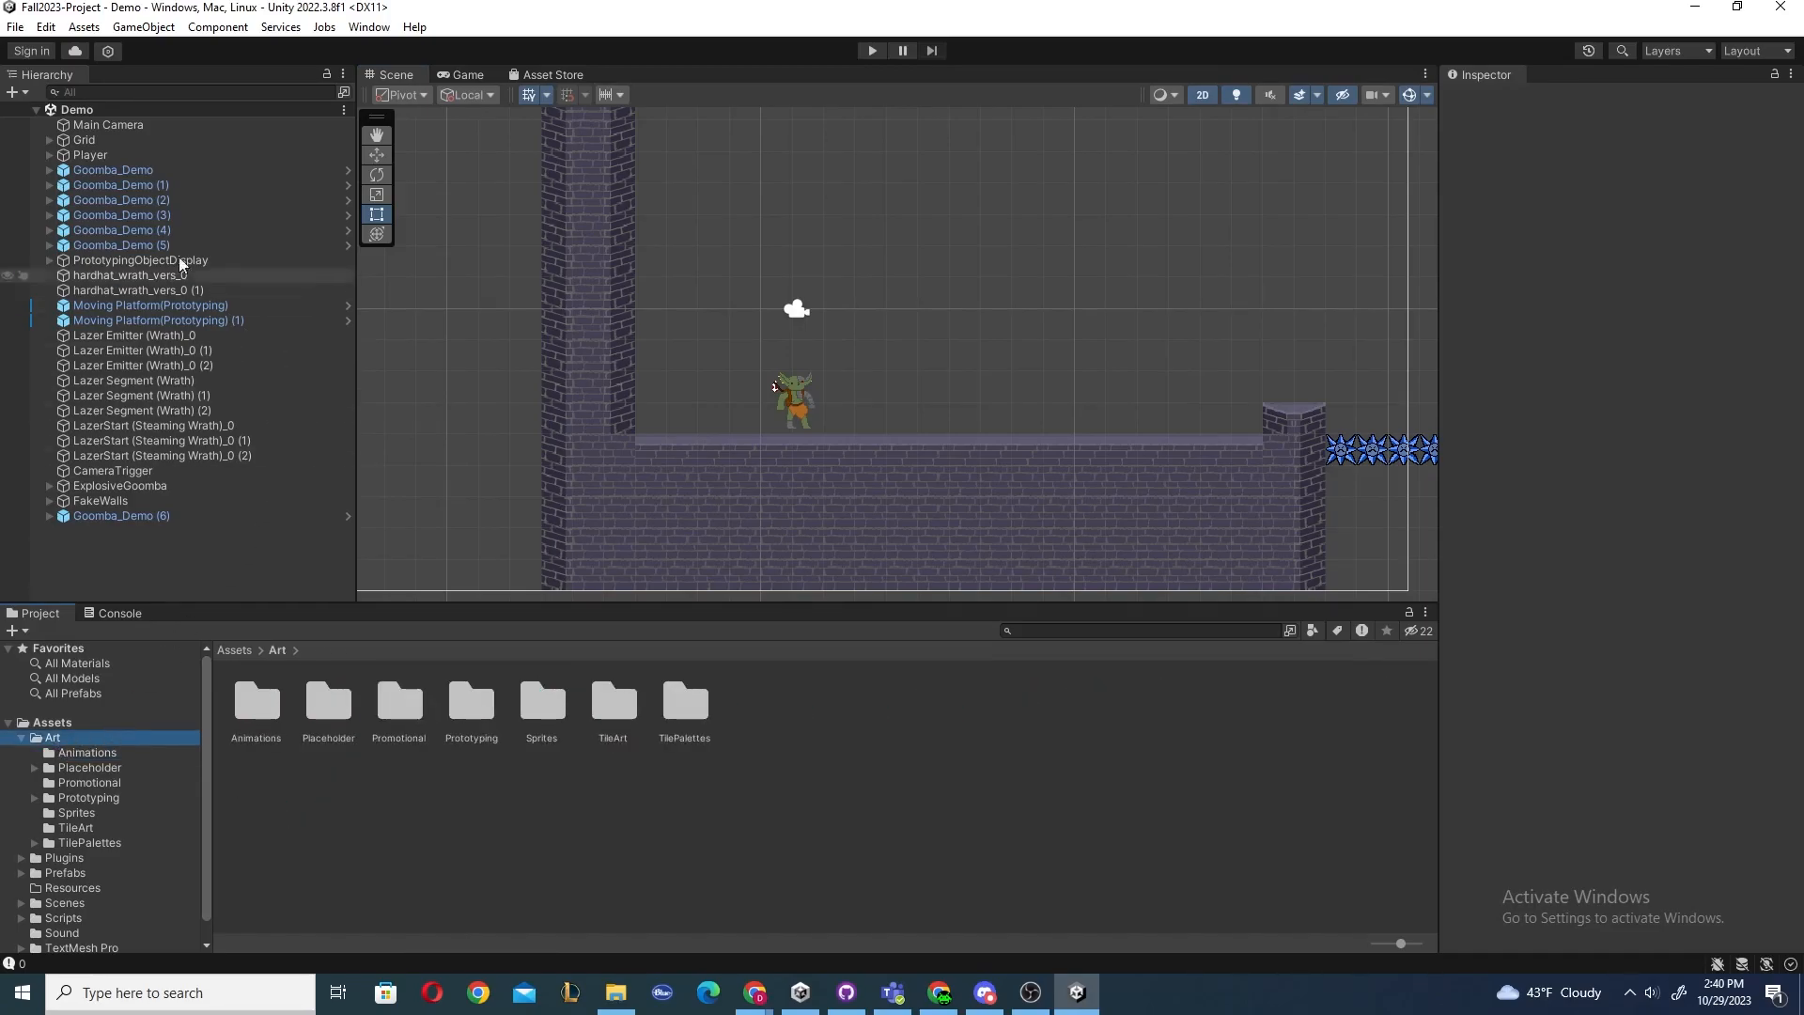
Select the Player and scroll through its components in the Inspector.
click(86, 158)
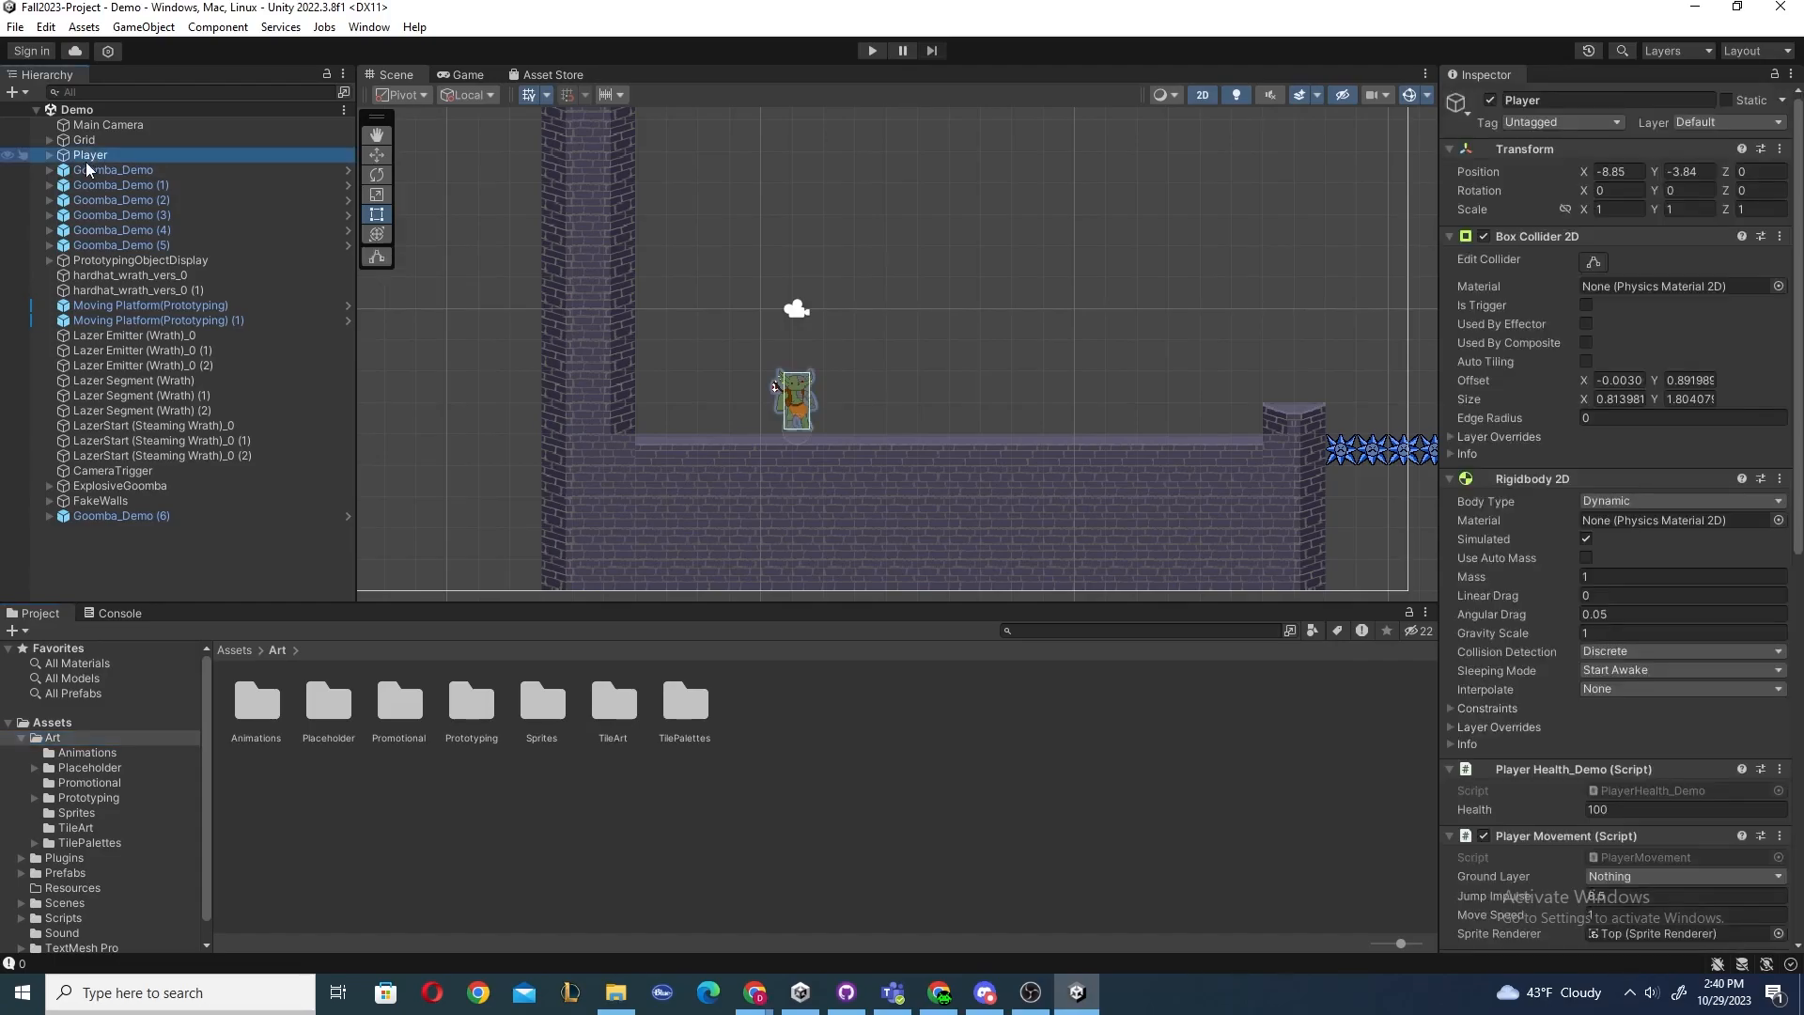
scroll(1552, 423, down, 10)
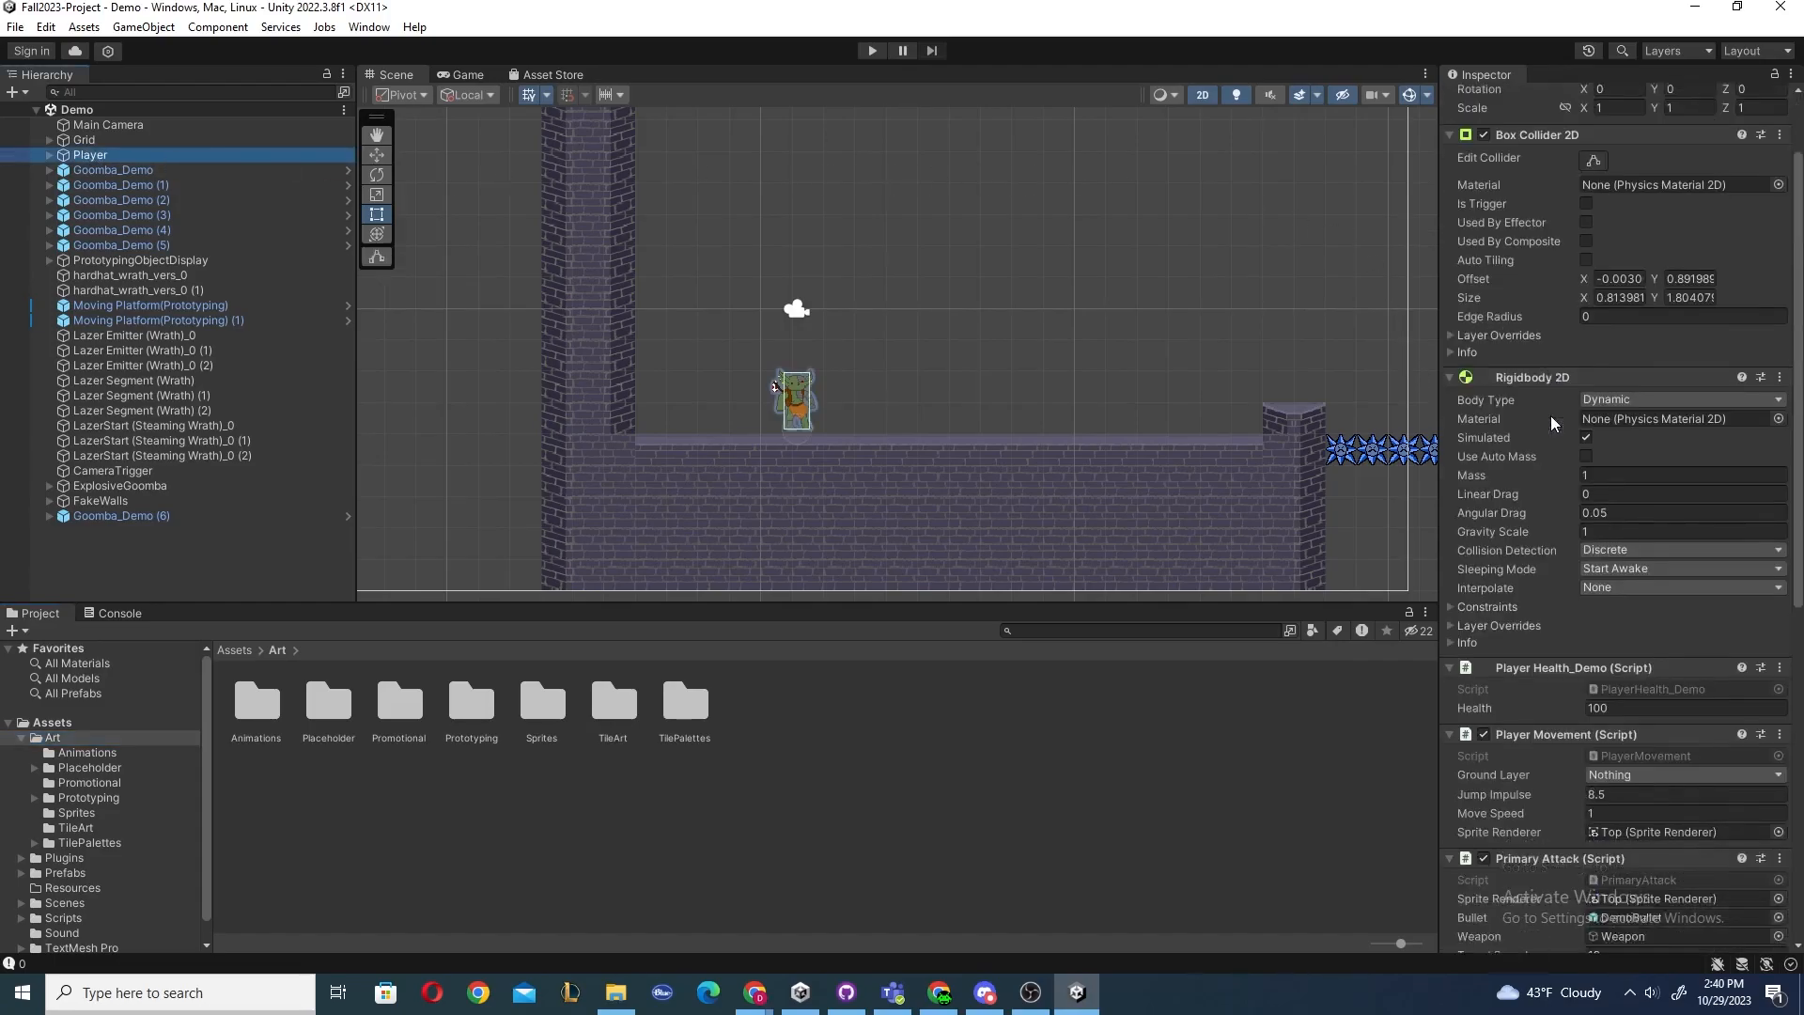
scroll(1552, 422, down, 5)
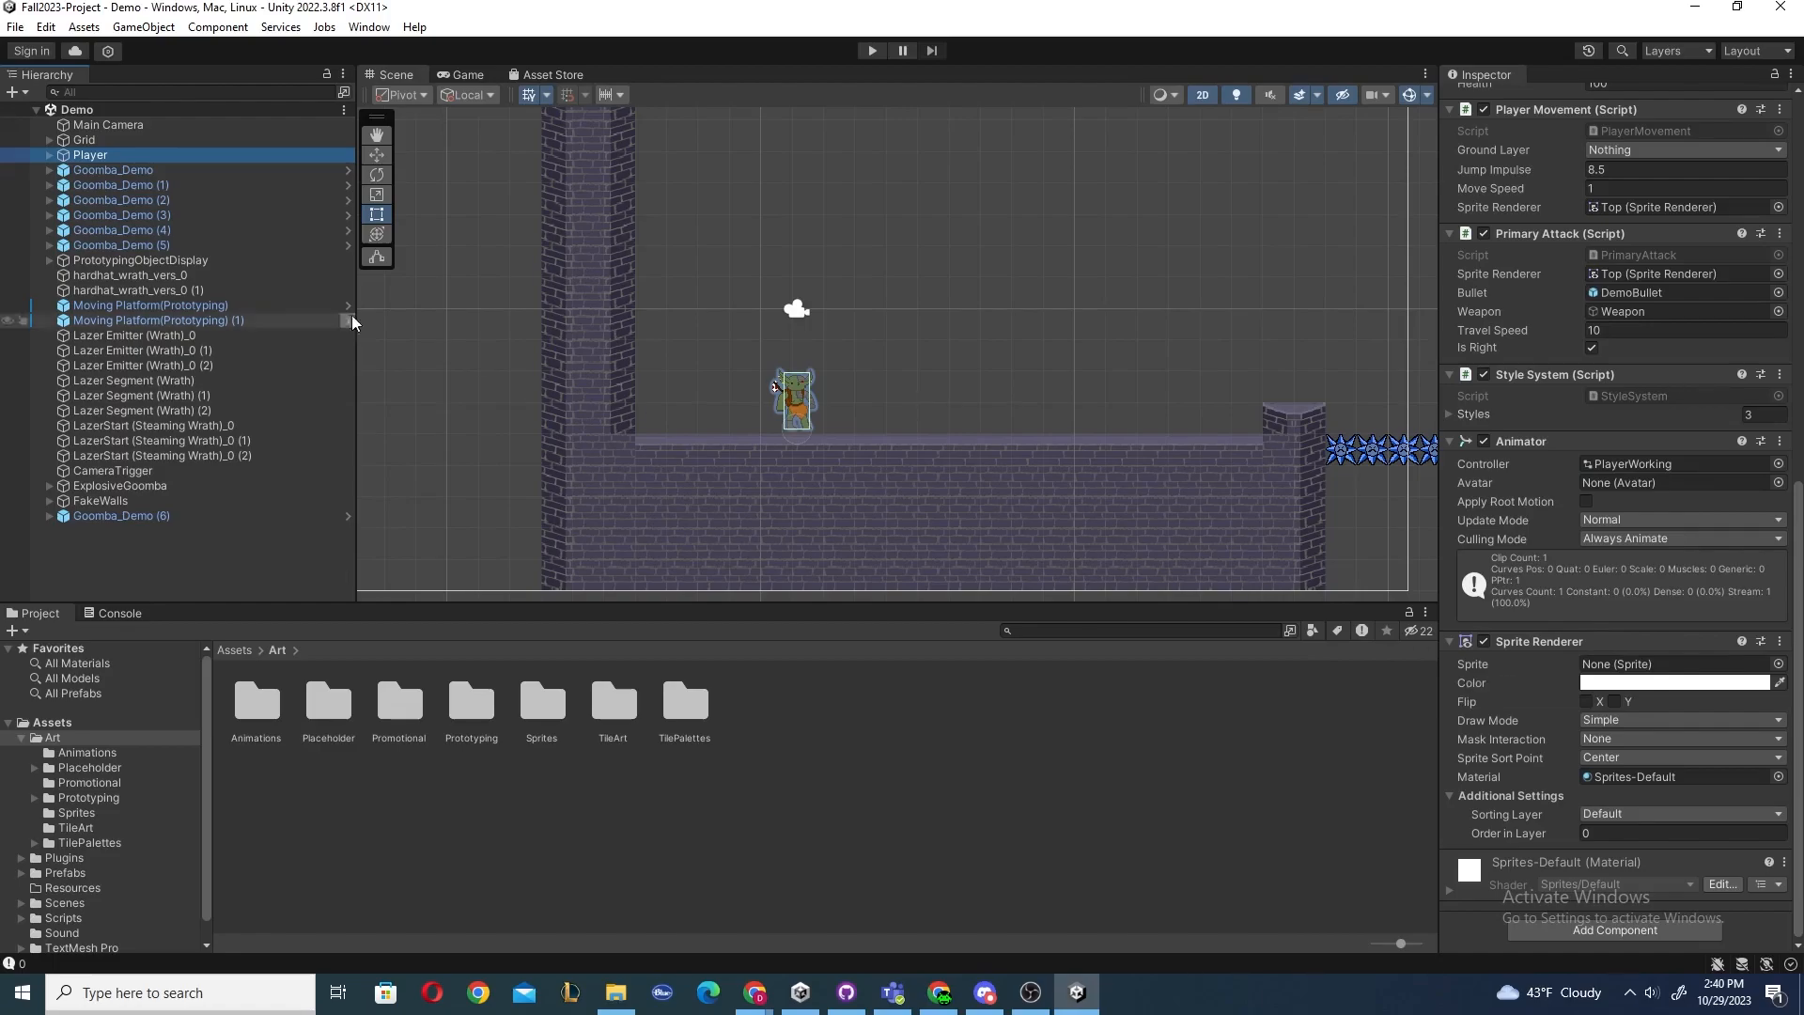
Expand the Player's Sprites, select Top, and locate its head sprite asset in the project.
click(48, 154)
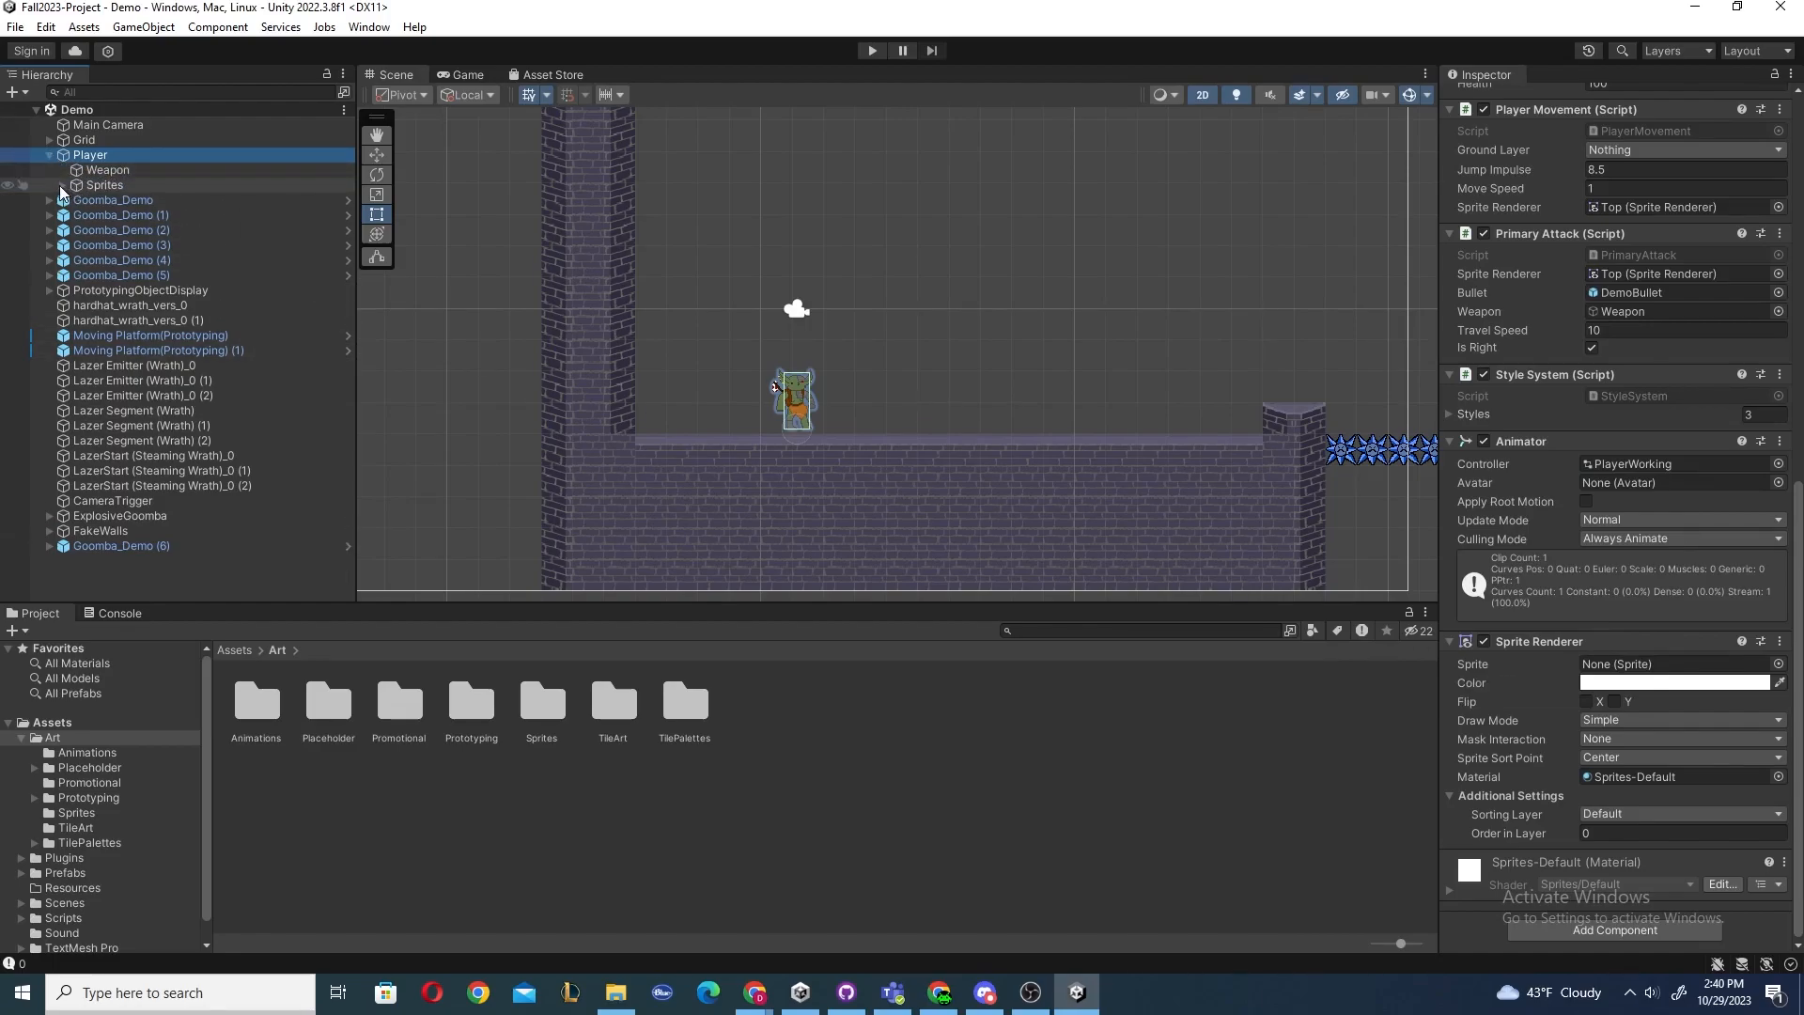
click(63, 186)
click(118, 199)
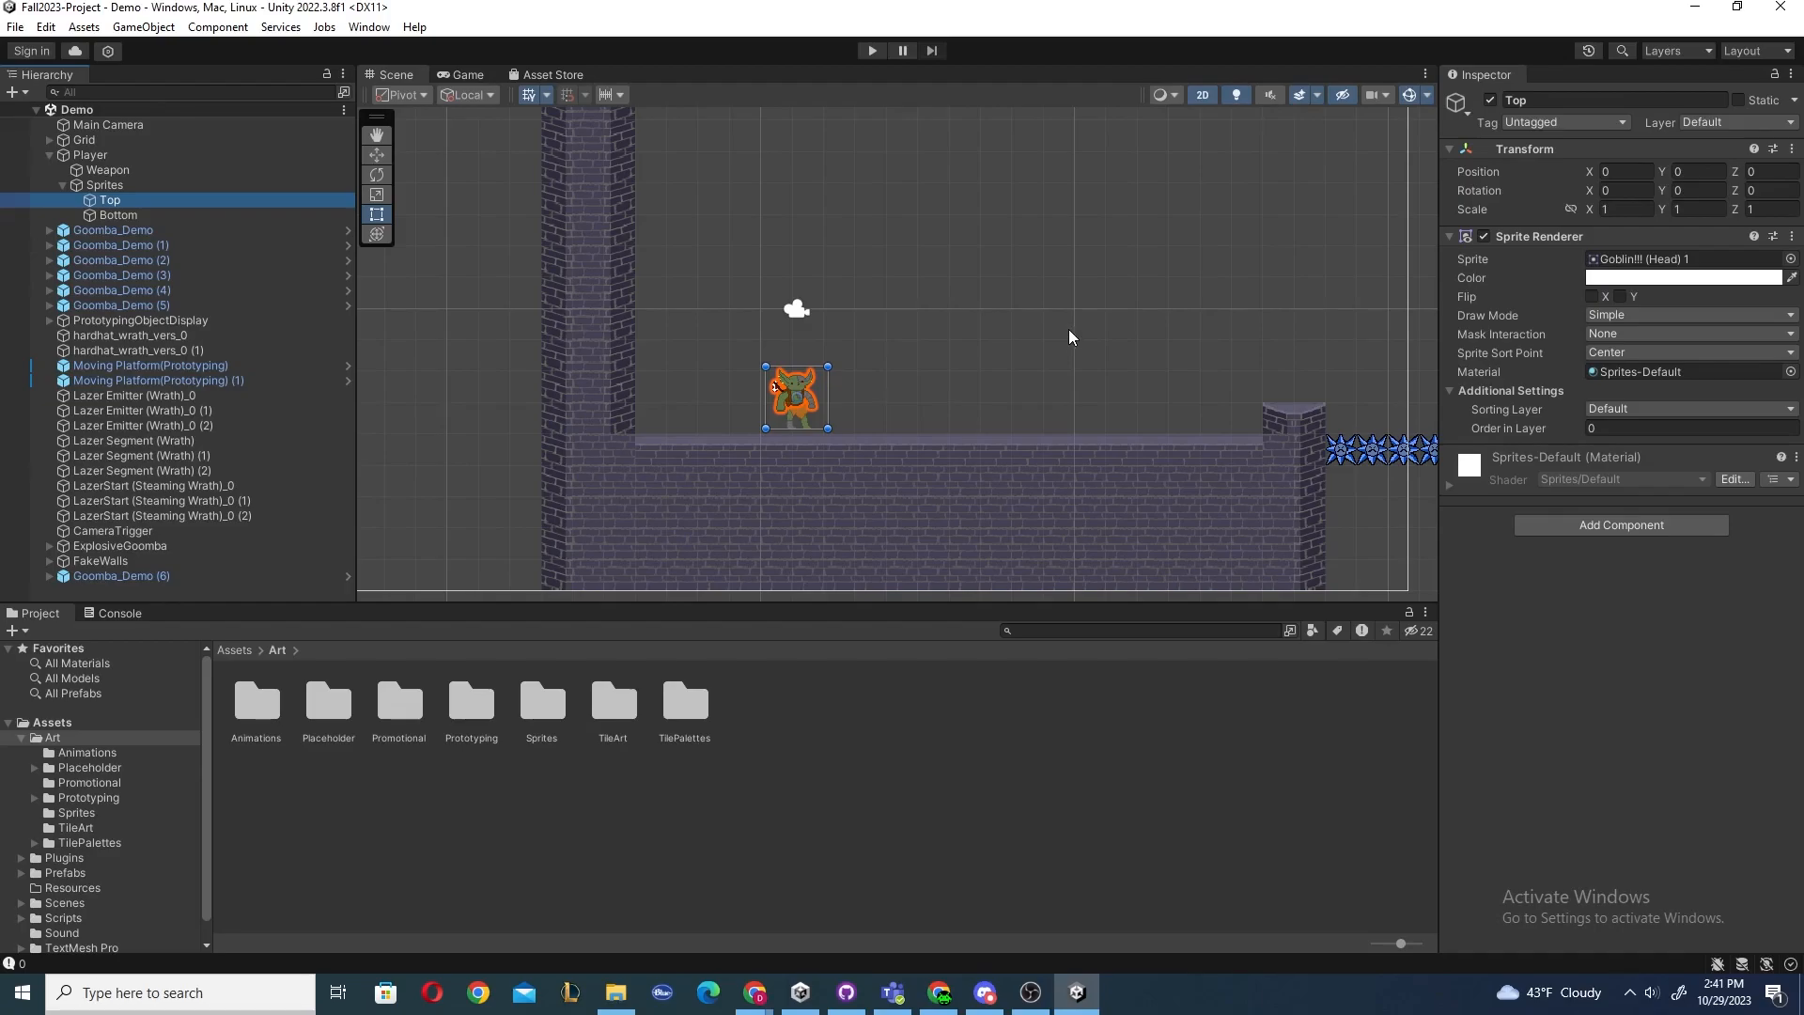
click(1645, 260)
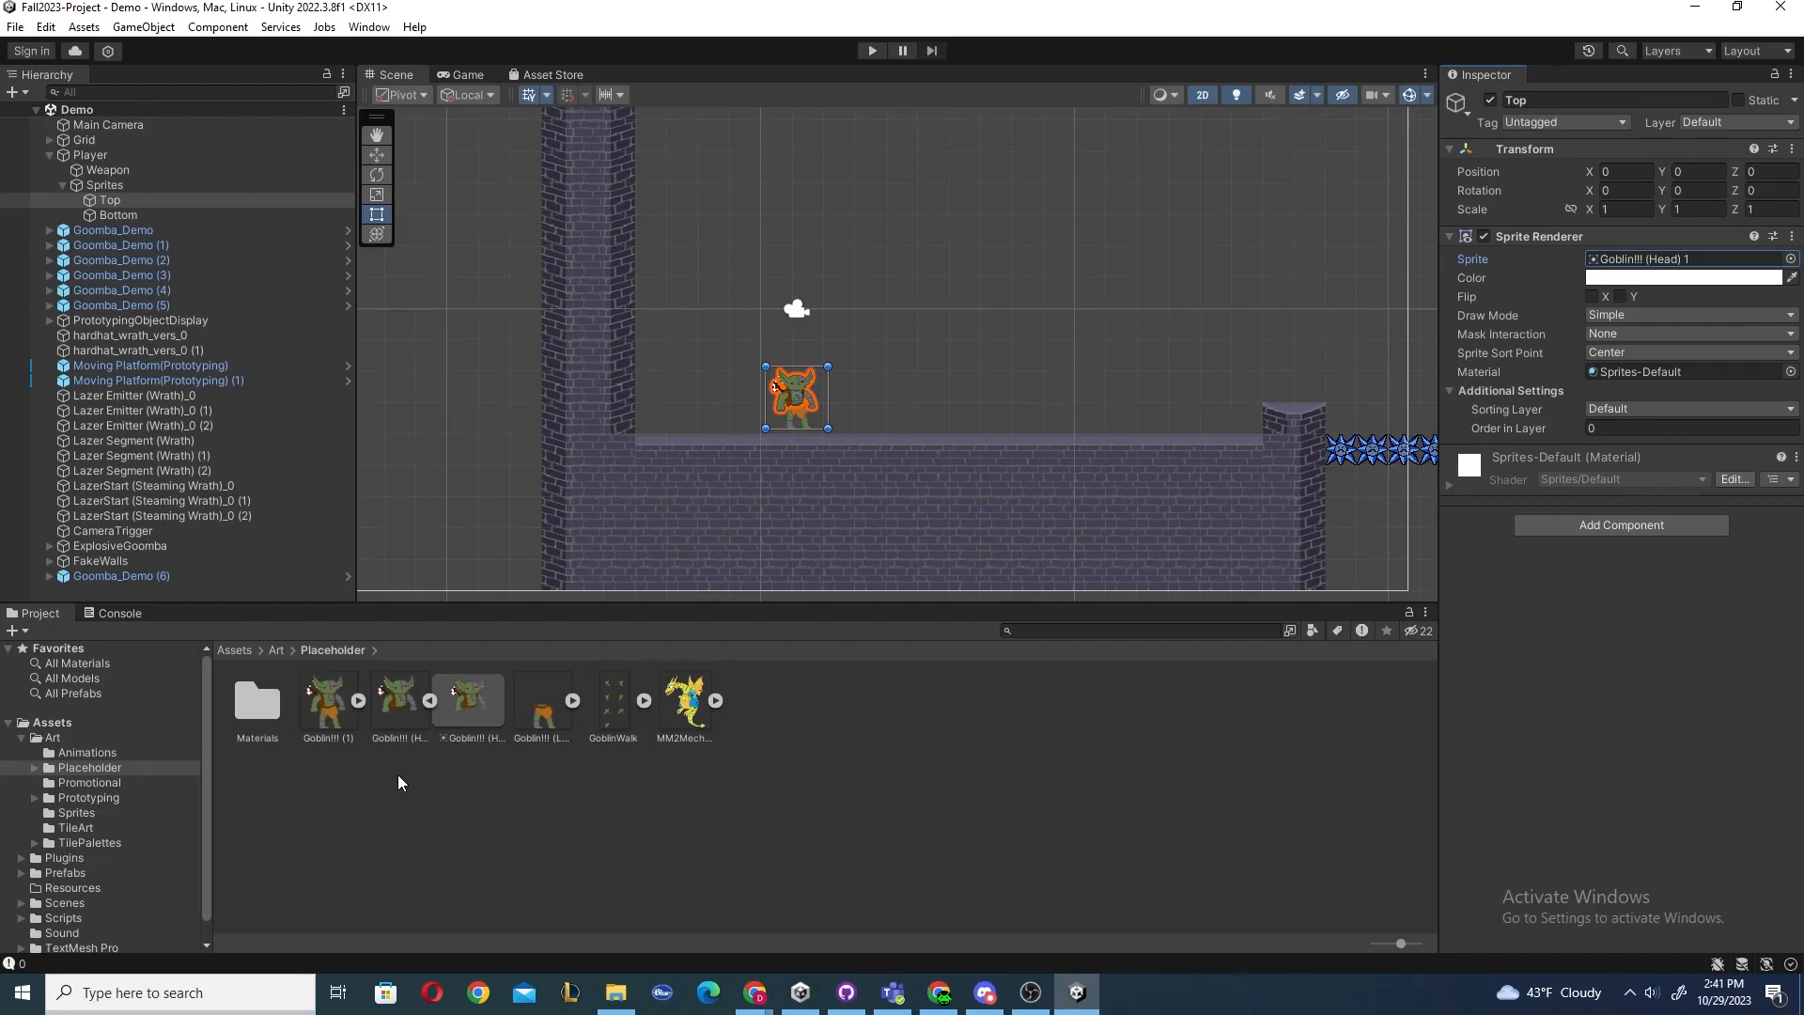
Examine the Placeholder sprite assets and select the Player's Bottom sprite object.
scroll(105, 780, down, 1)
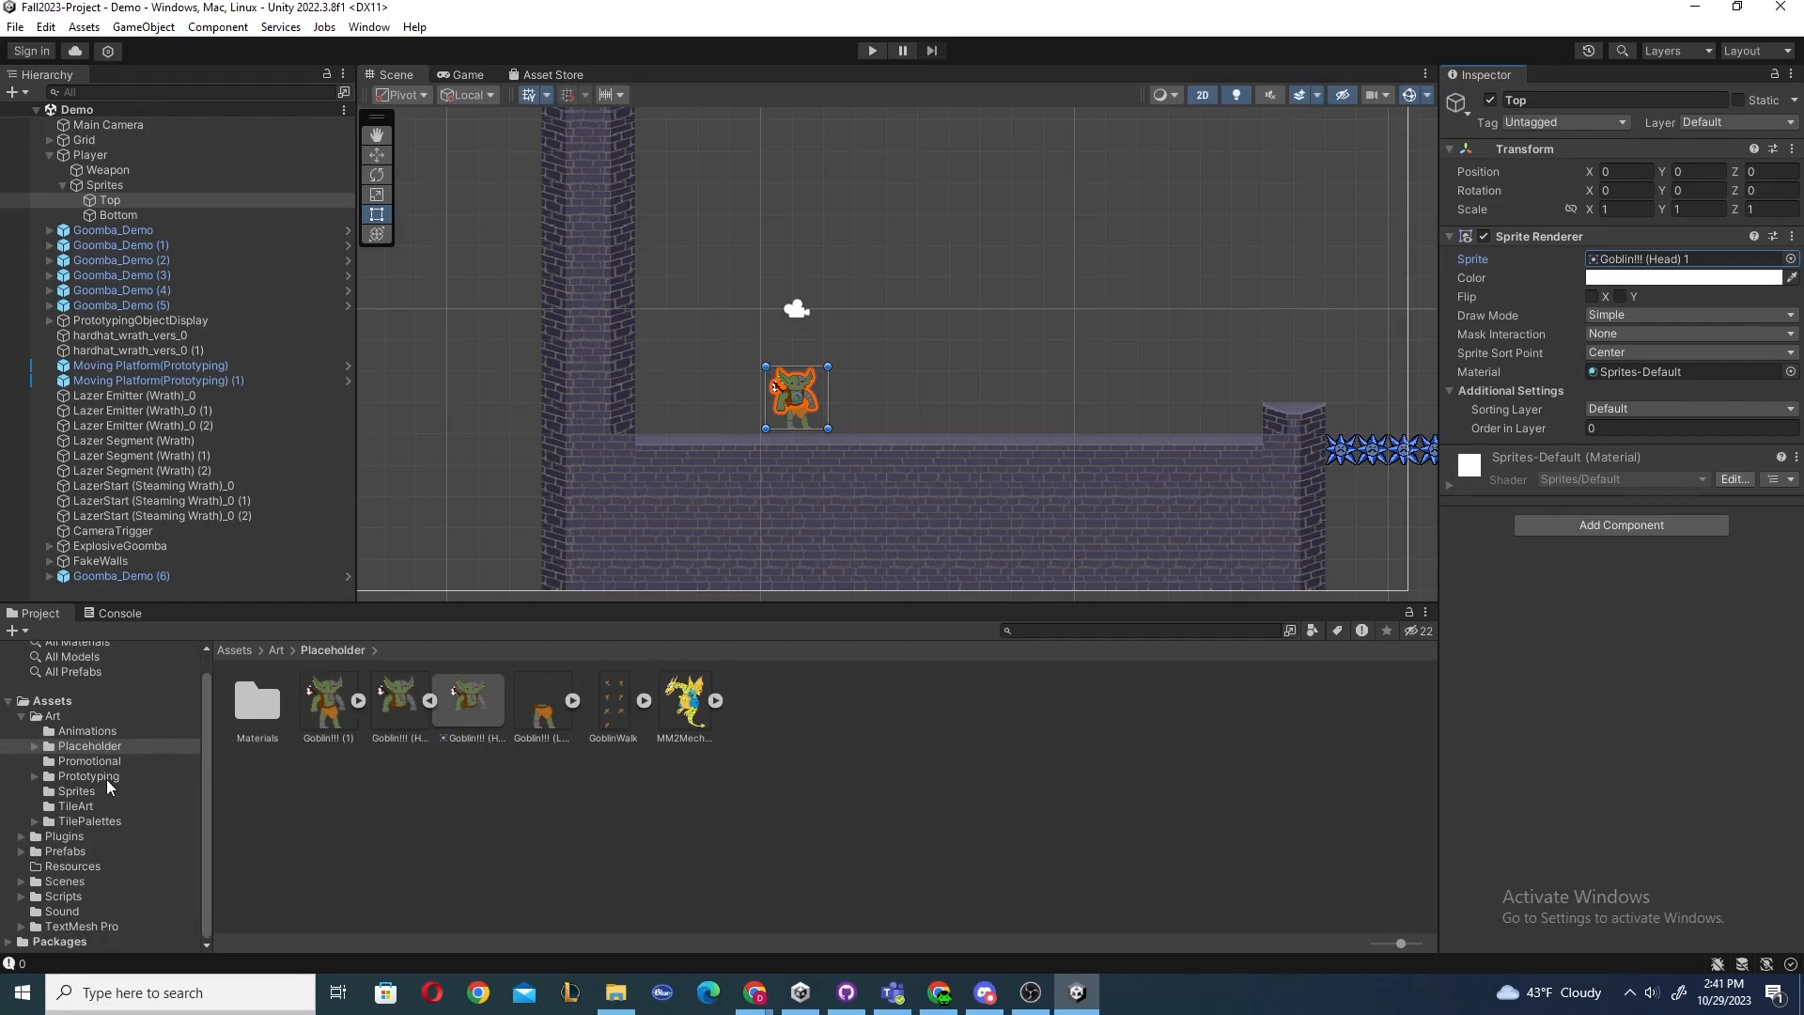
click(34, 746)
click(35, 746)
click(476, 707)
click(789, 396)
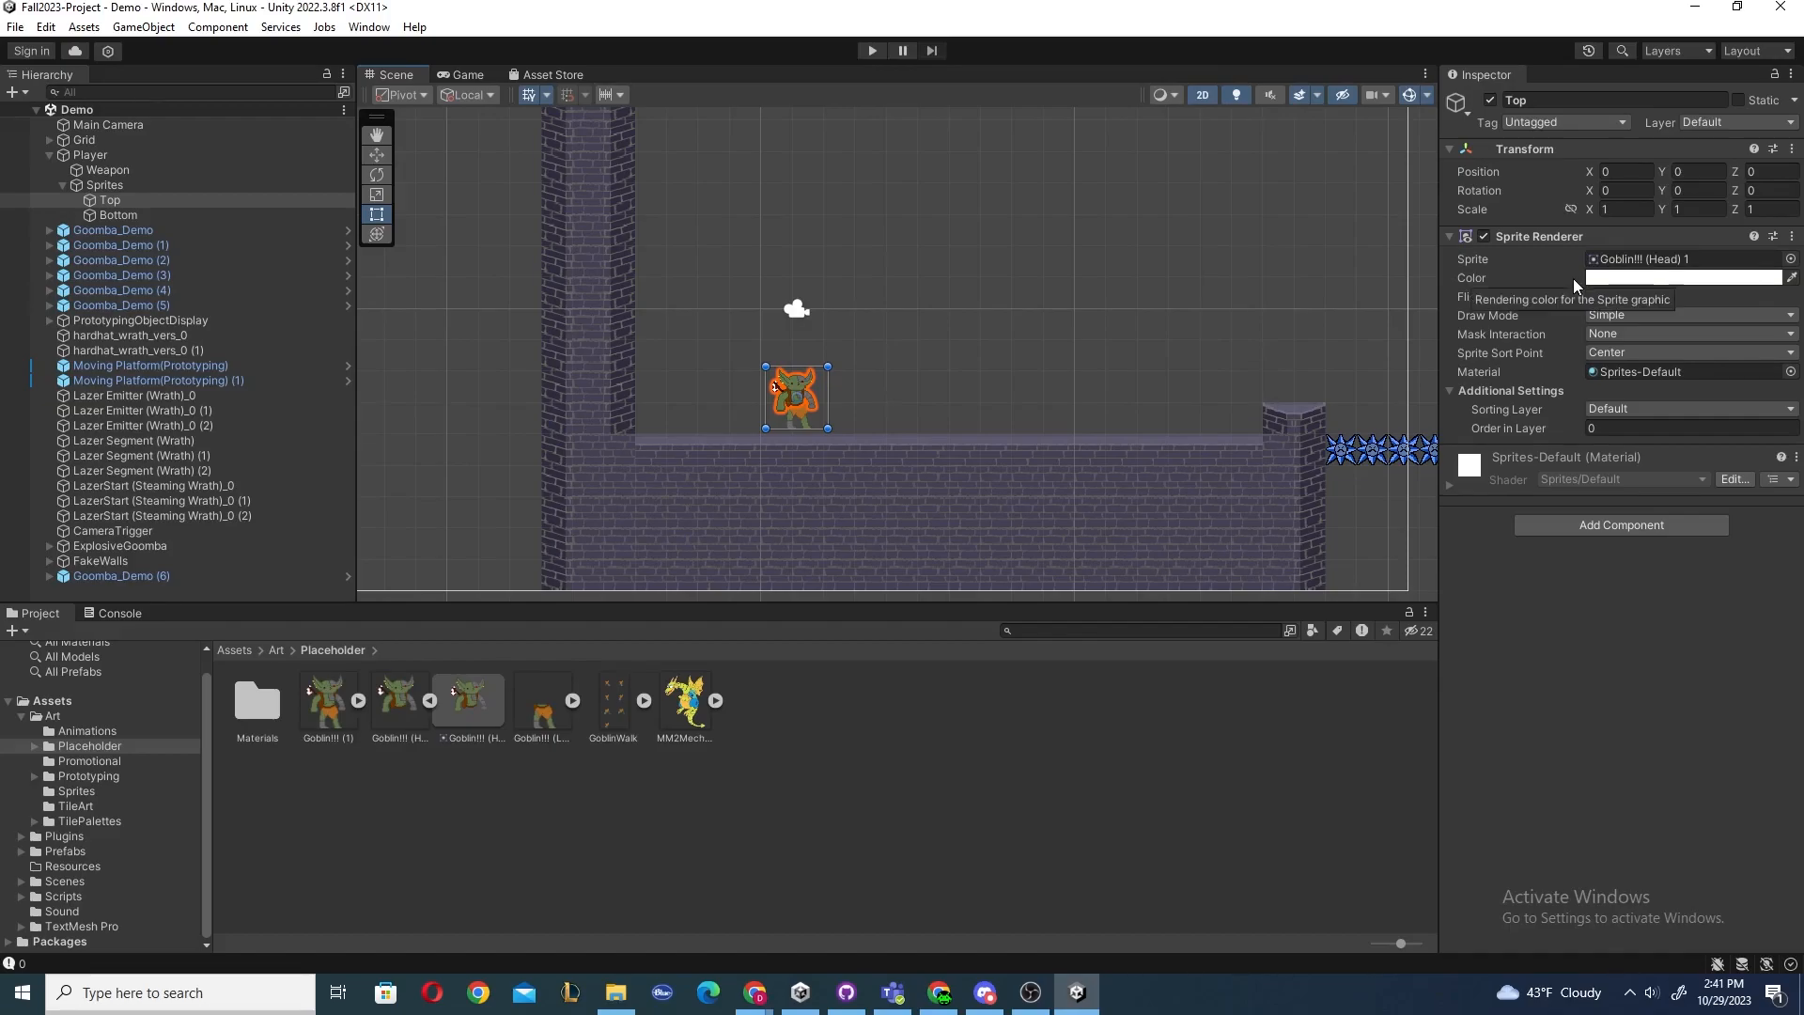
click(126, 213)
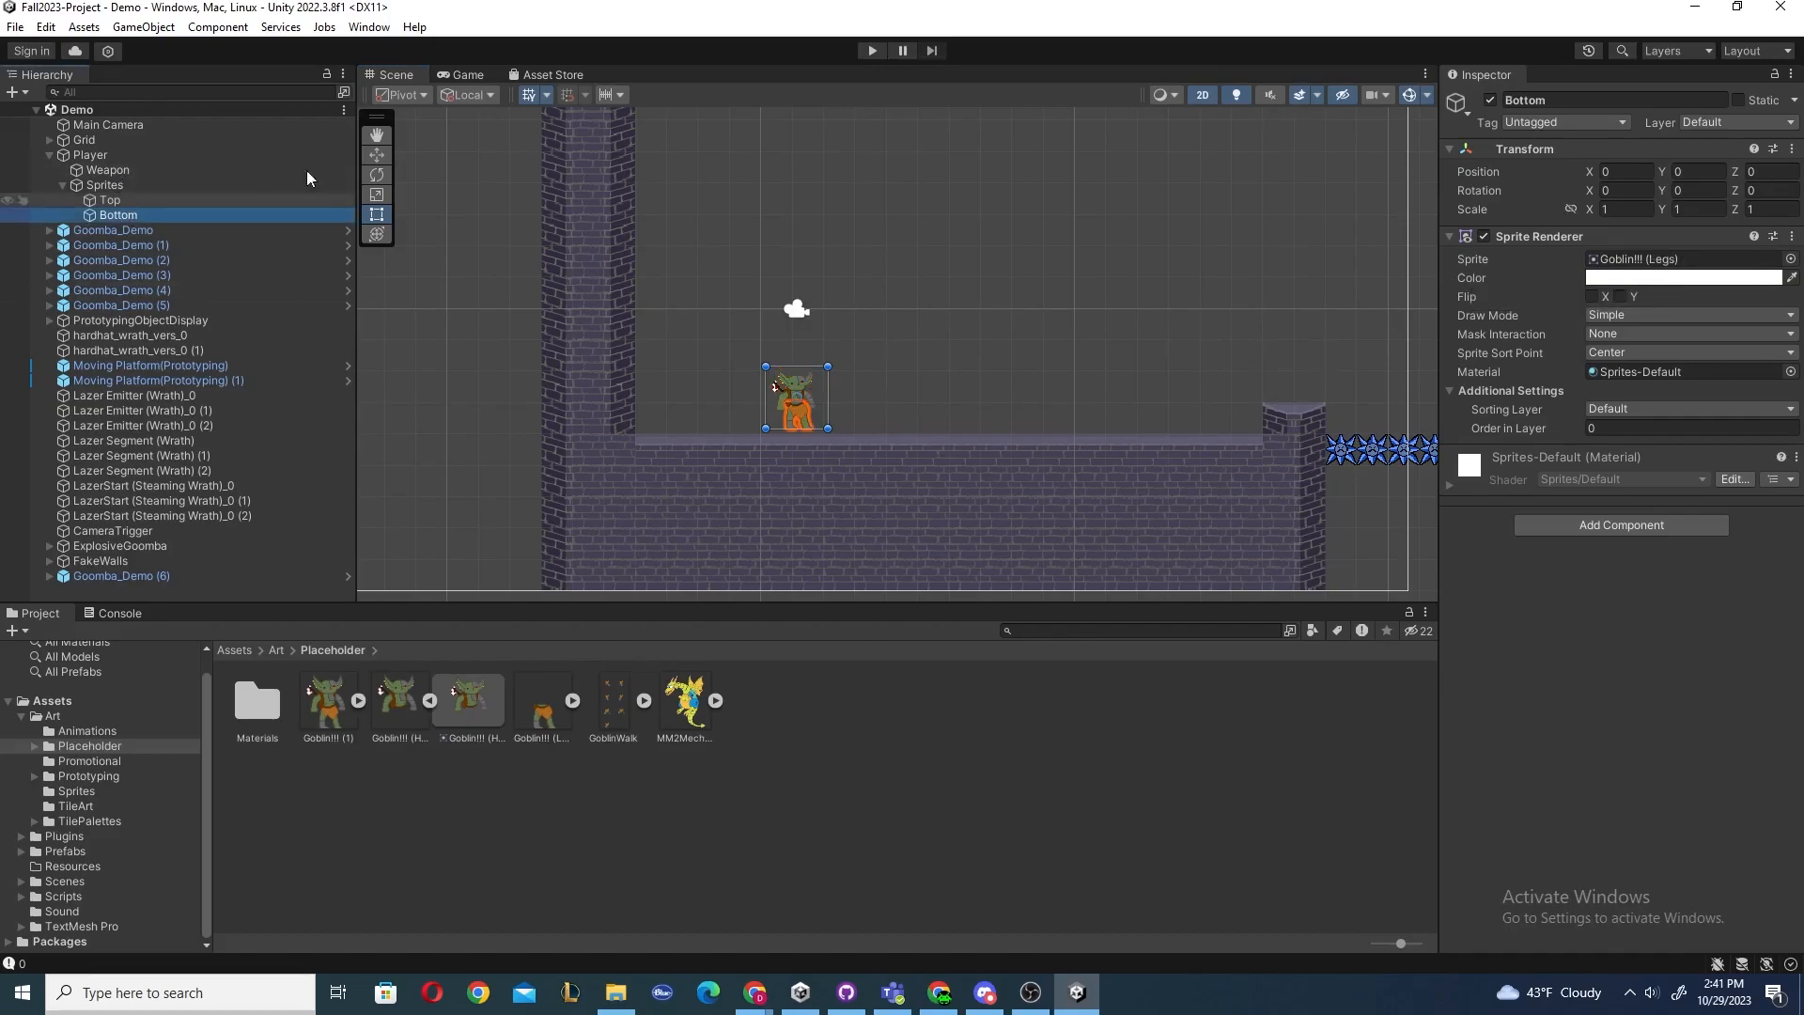
Enter Play mode, fire a shot and walk the player back and forth, and stop Play mode.
click(870, 51)
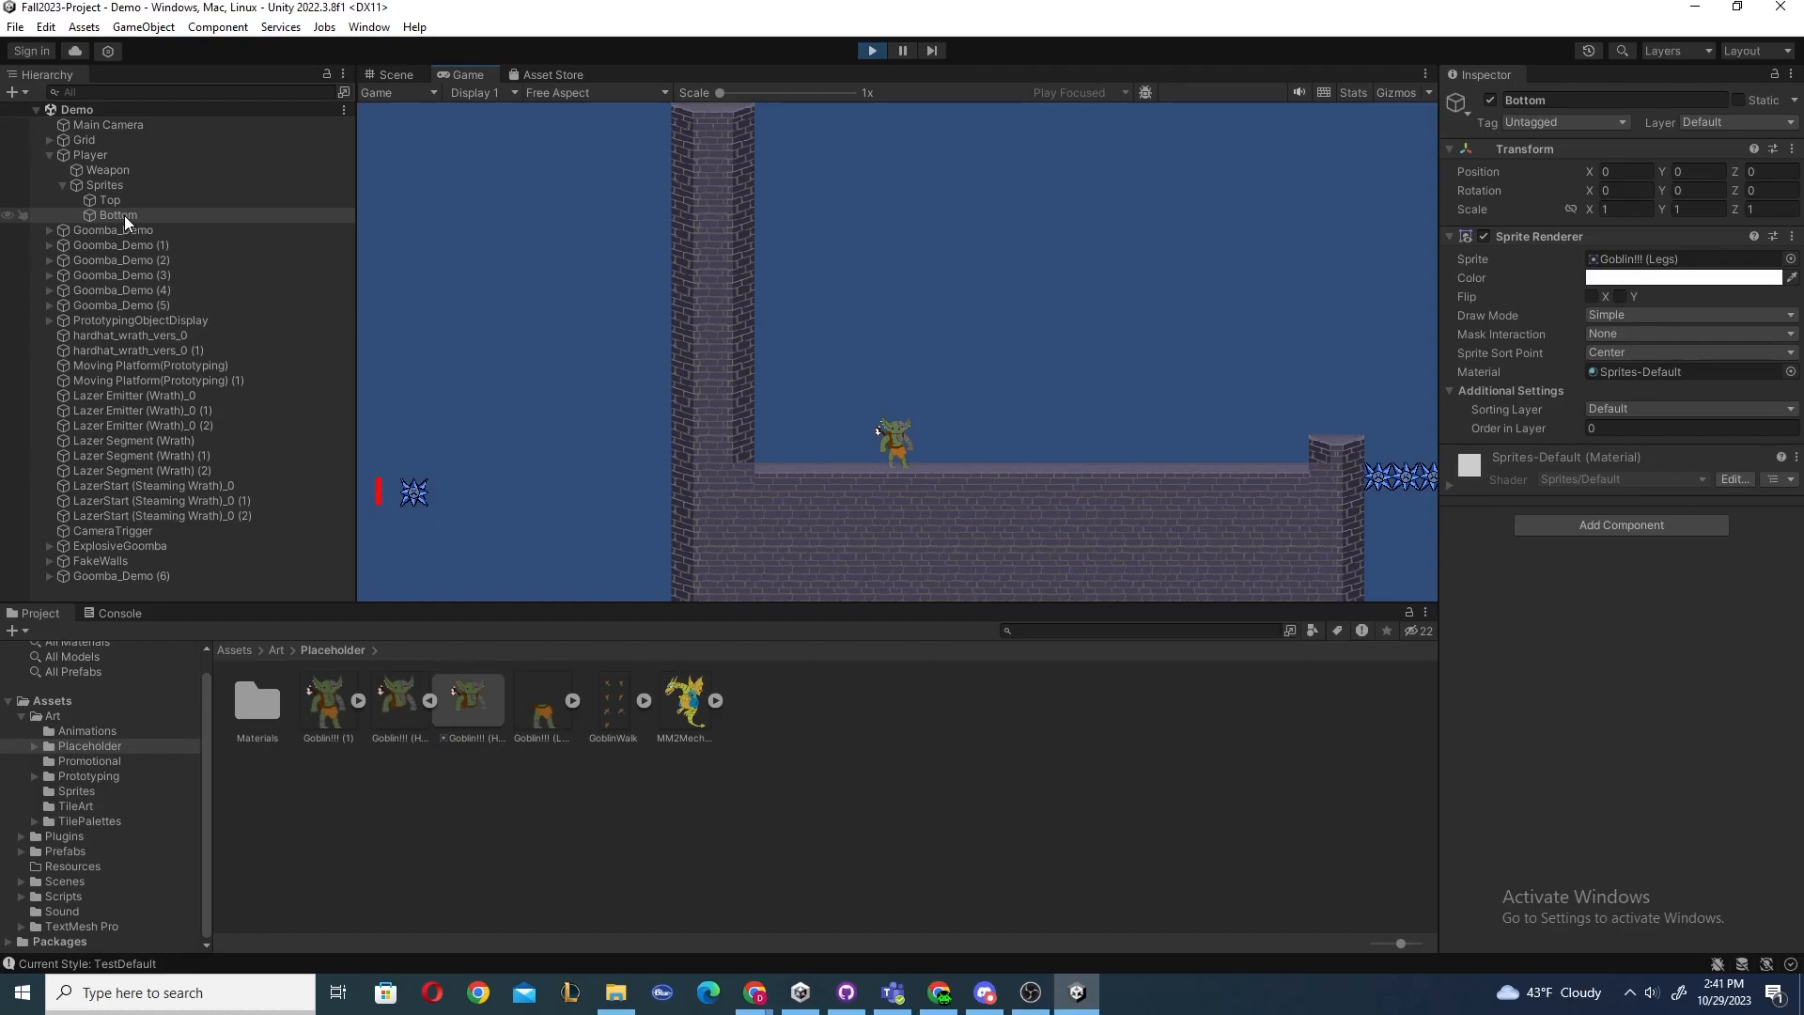
click(1023, 279)
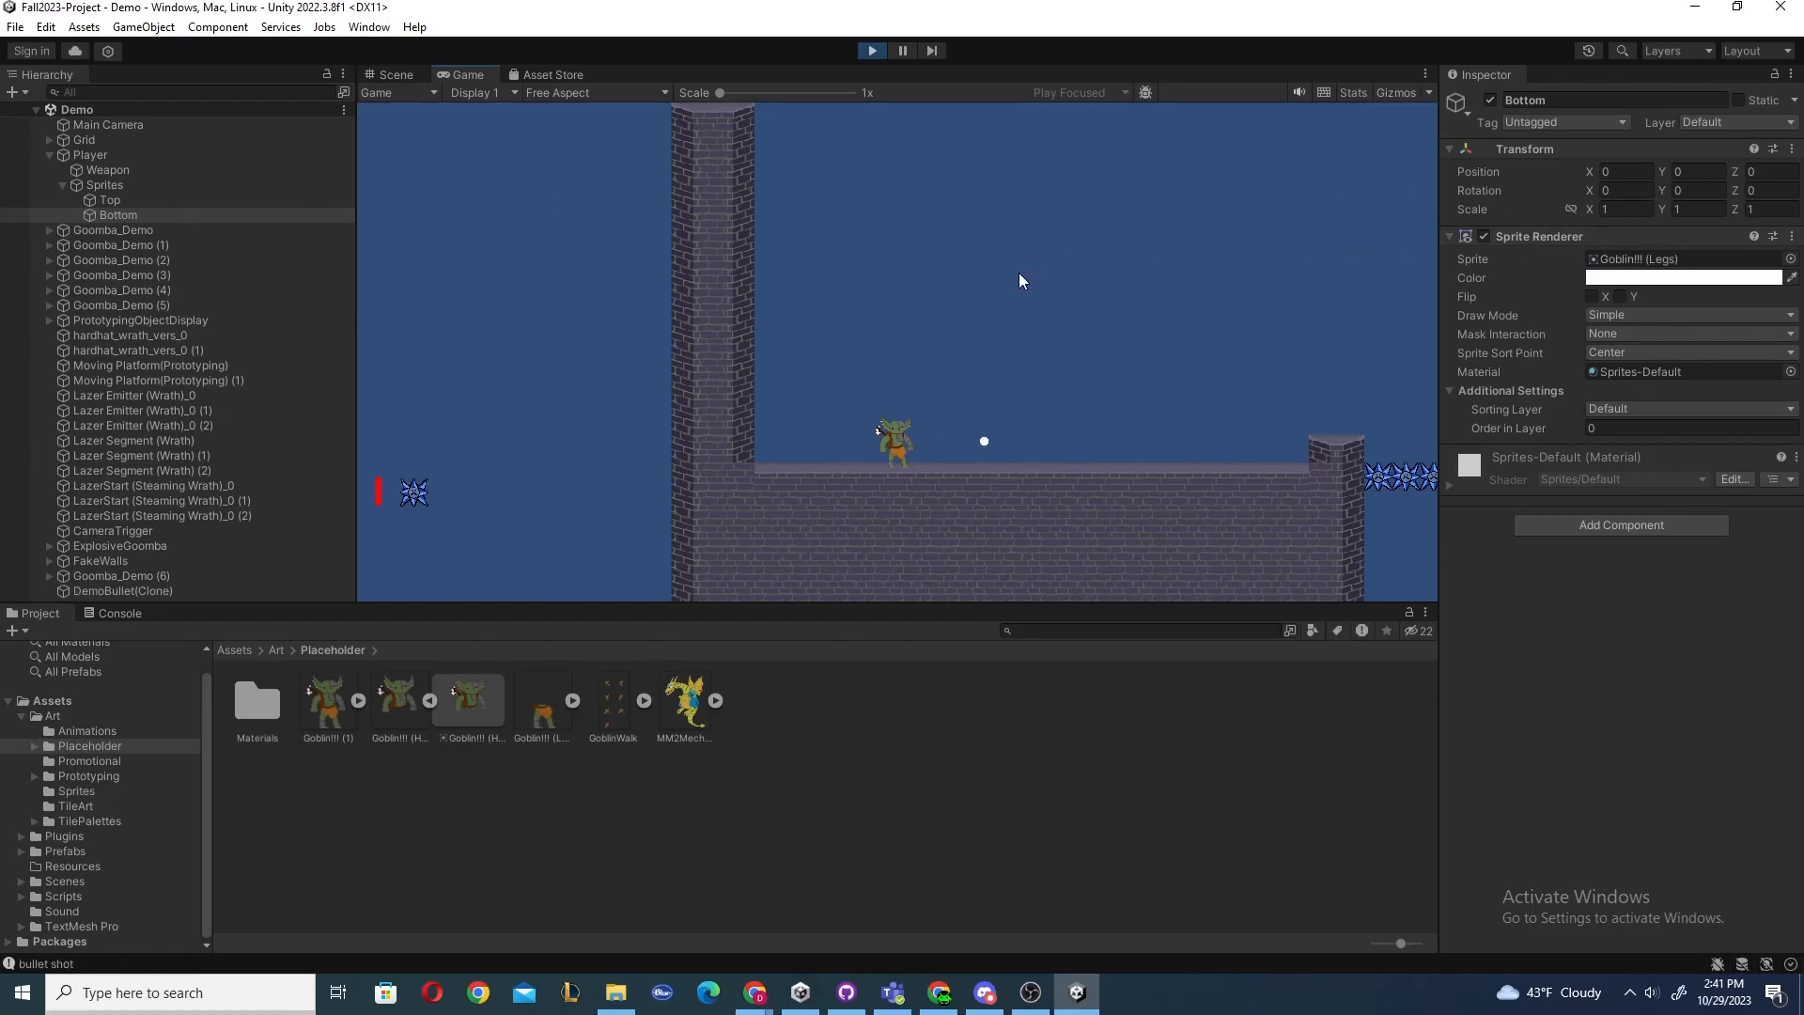
key(d)
key(a)
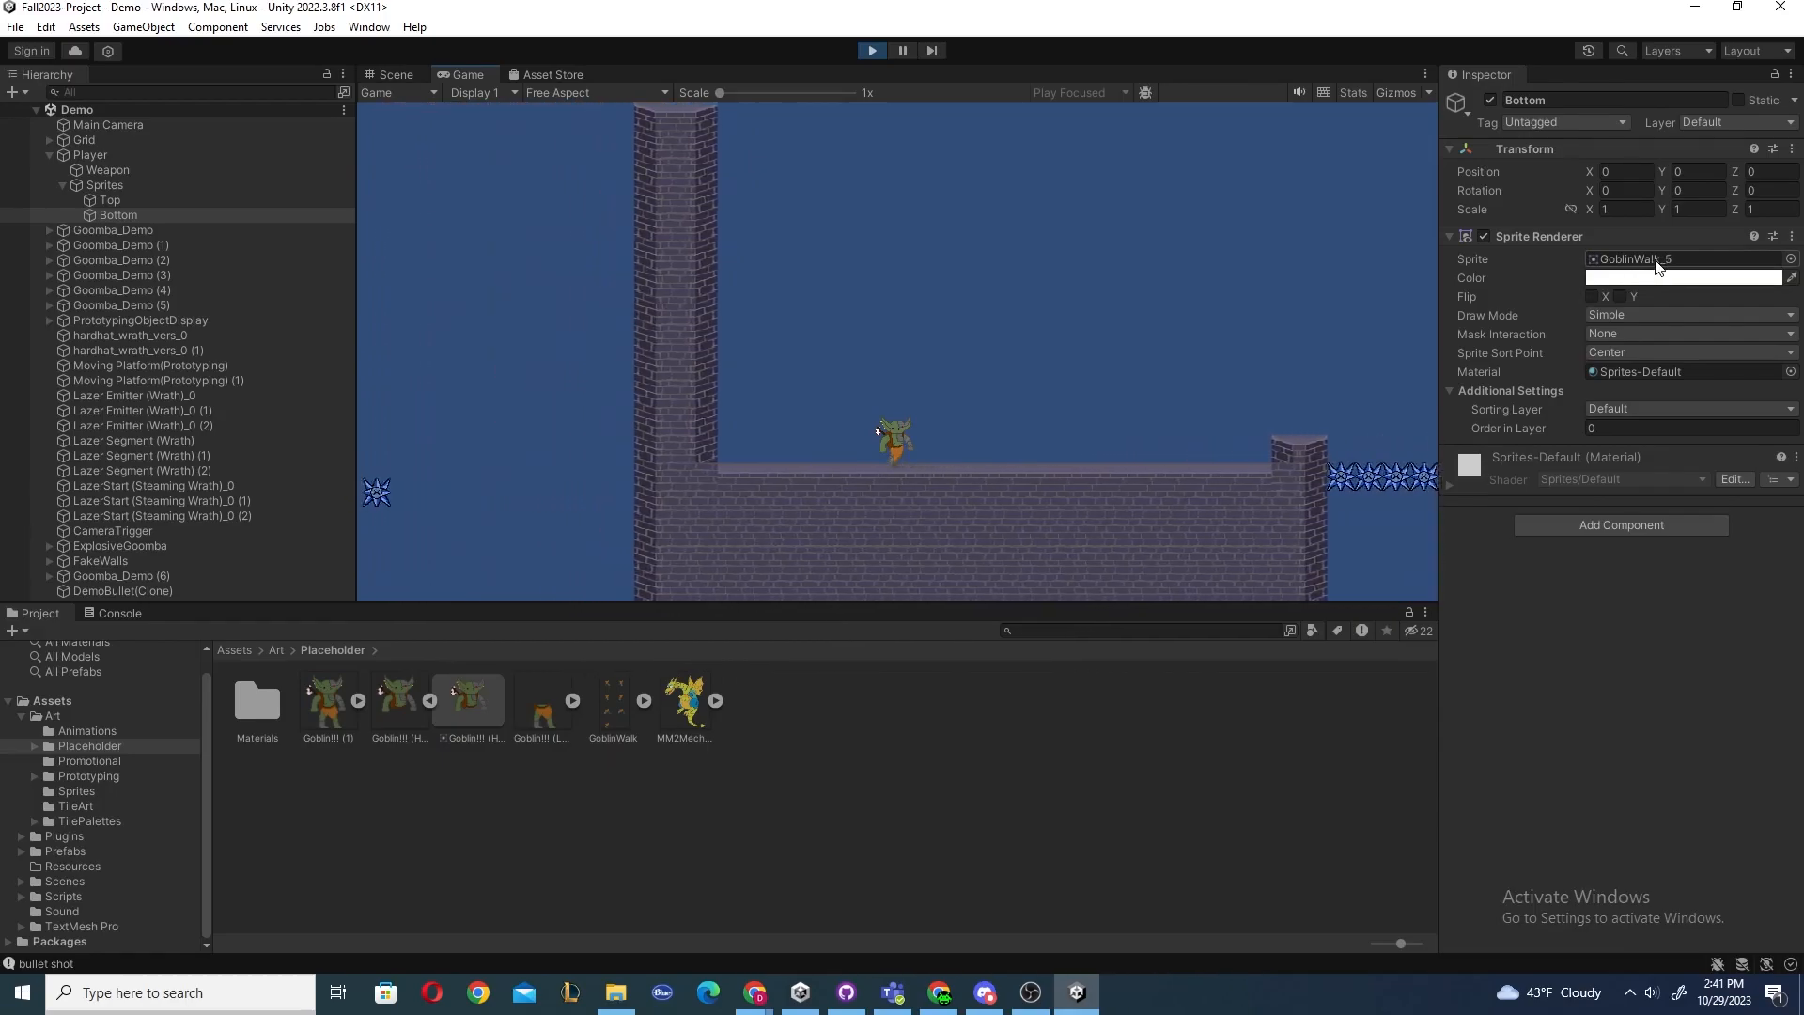
key(d)
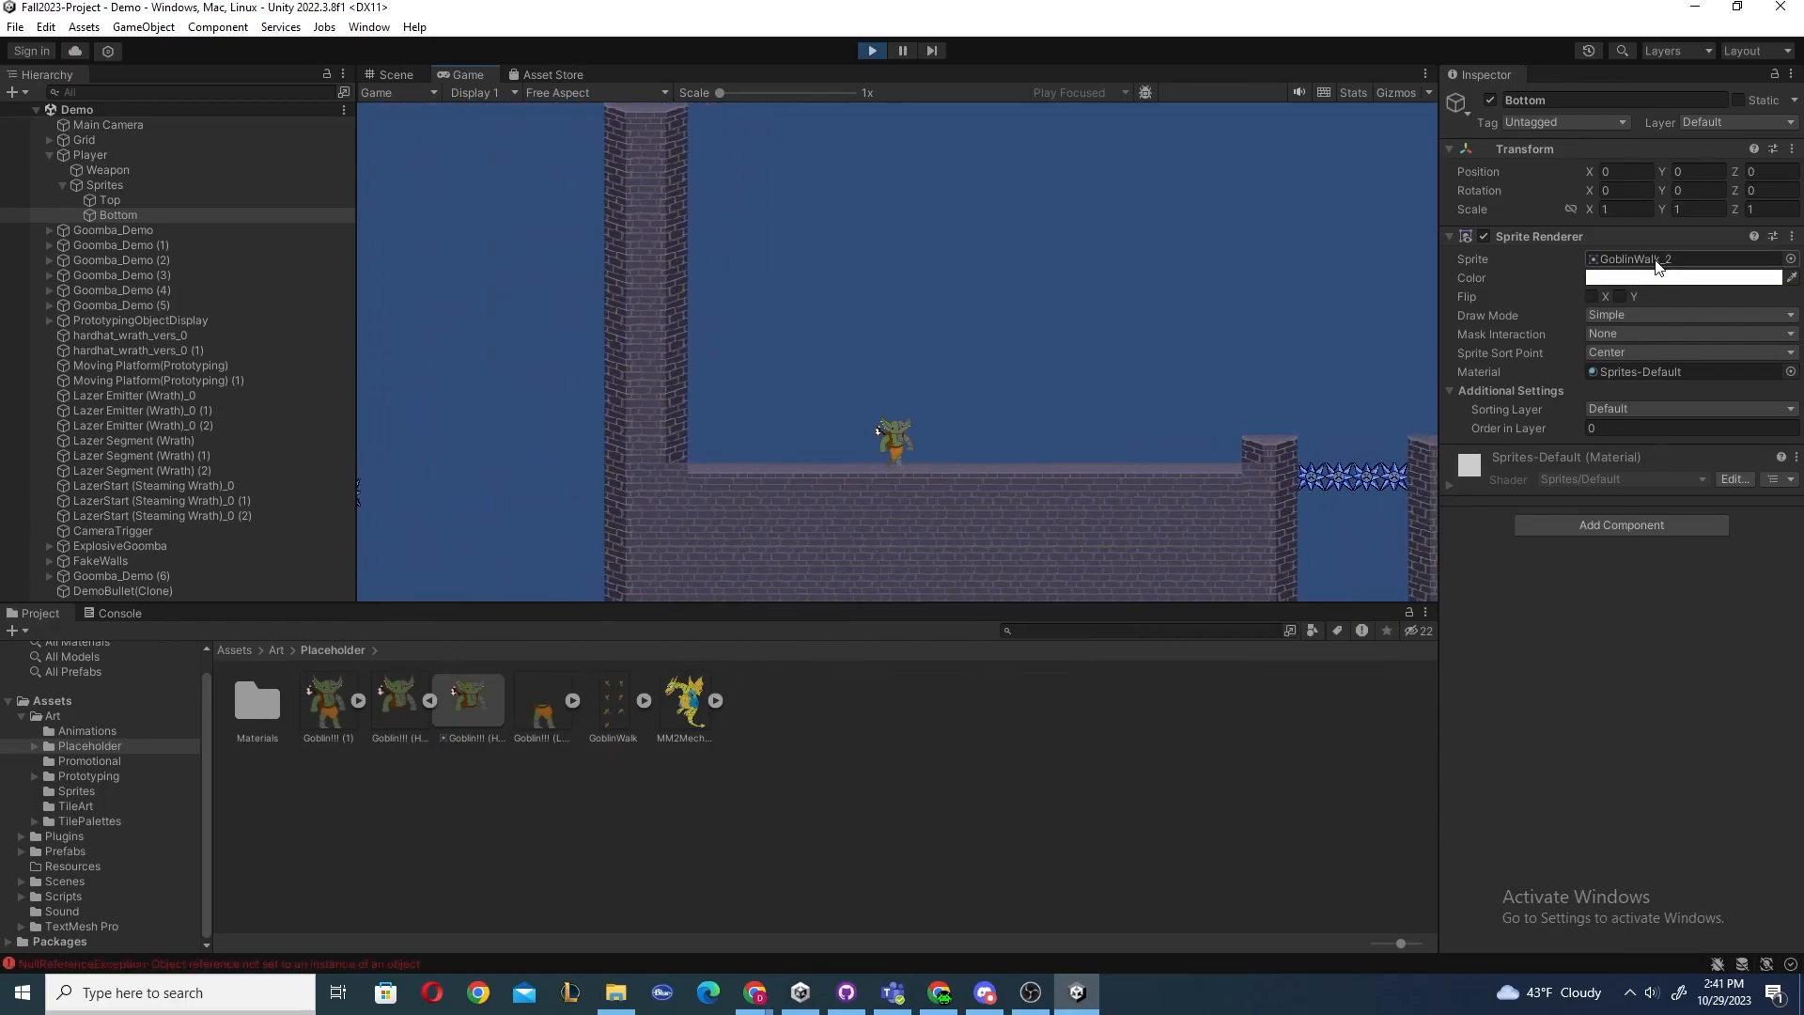
key(a)
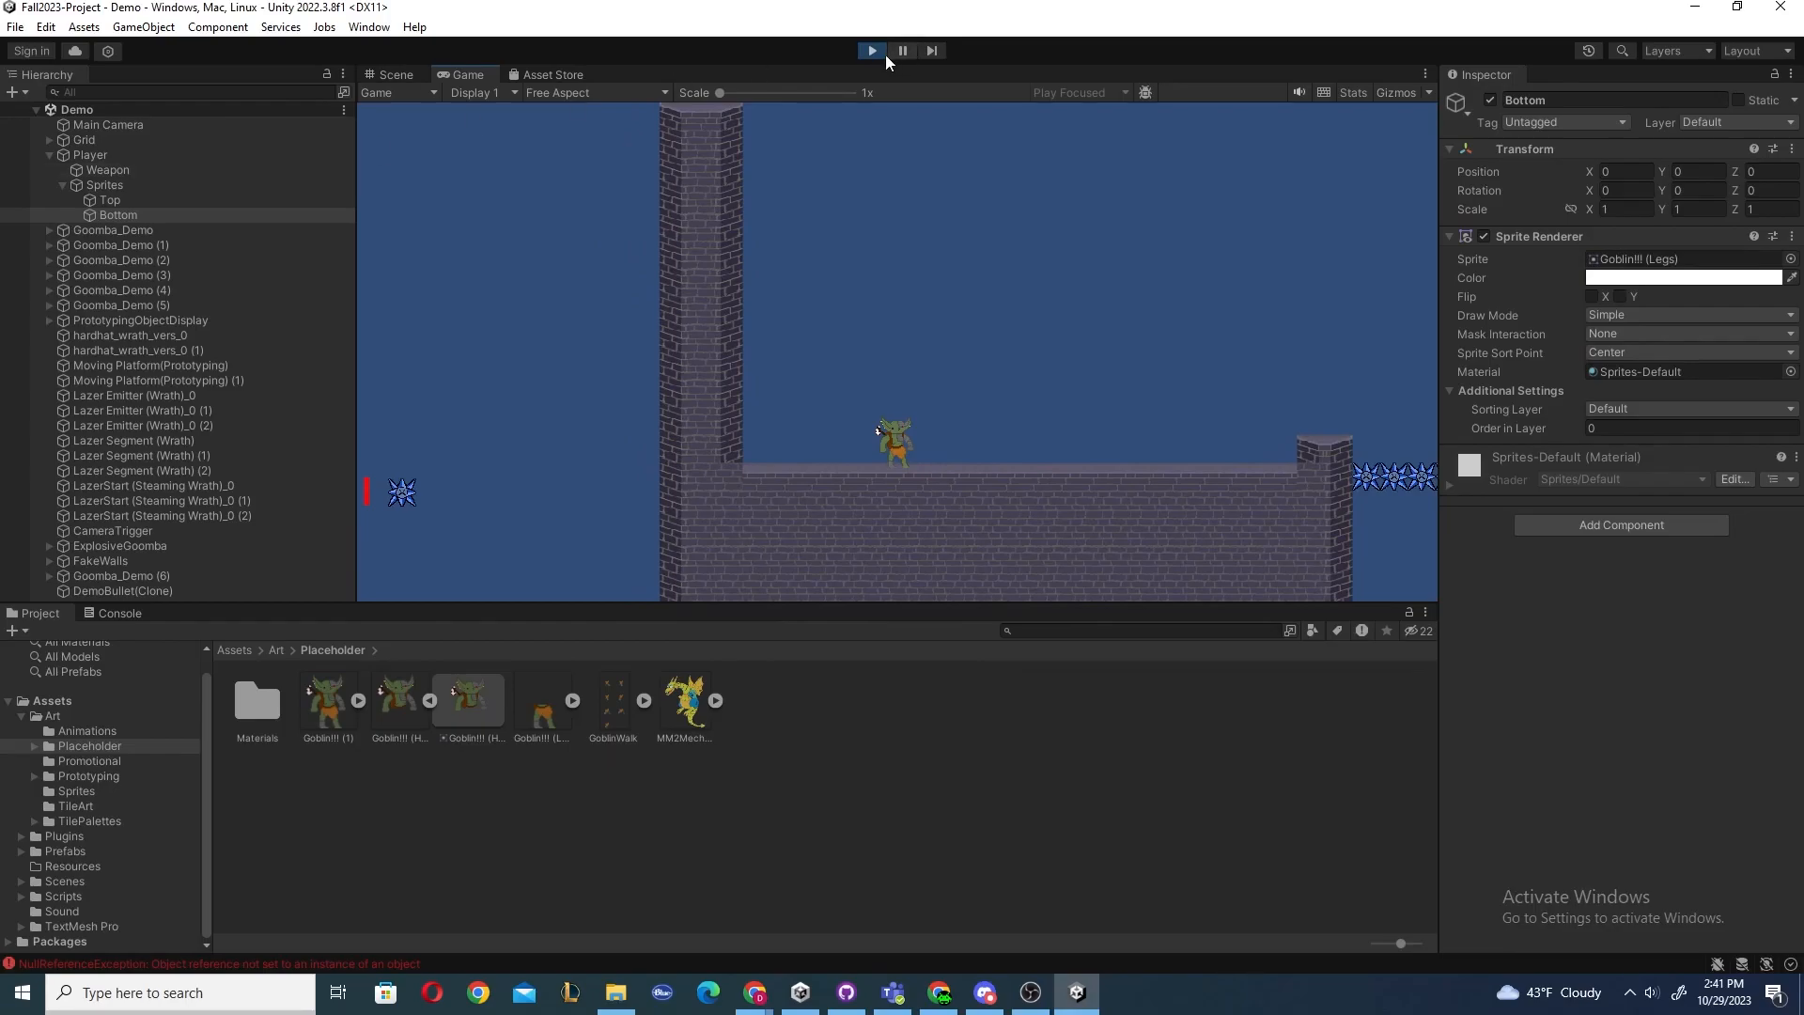
click(873, 51)
Expand the GoblinWalk sprite sheet, inspect its first frame and view the sheet's import settings.
click(644, 700)
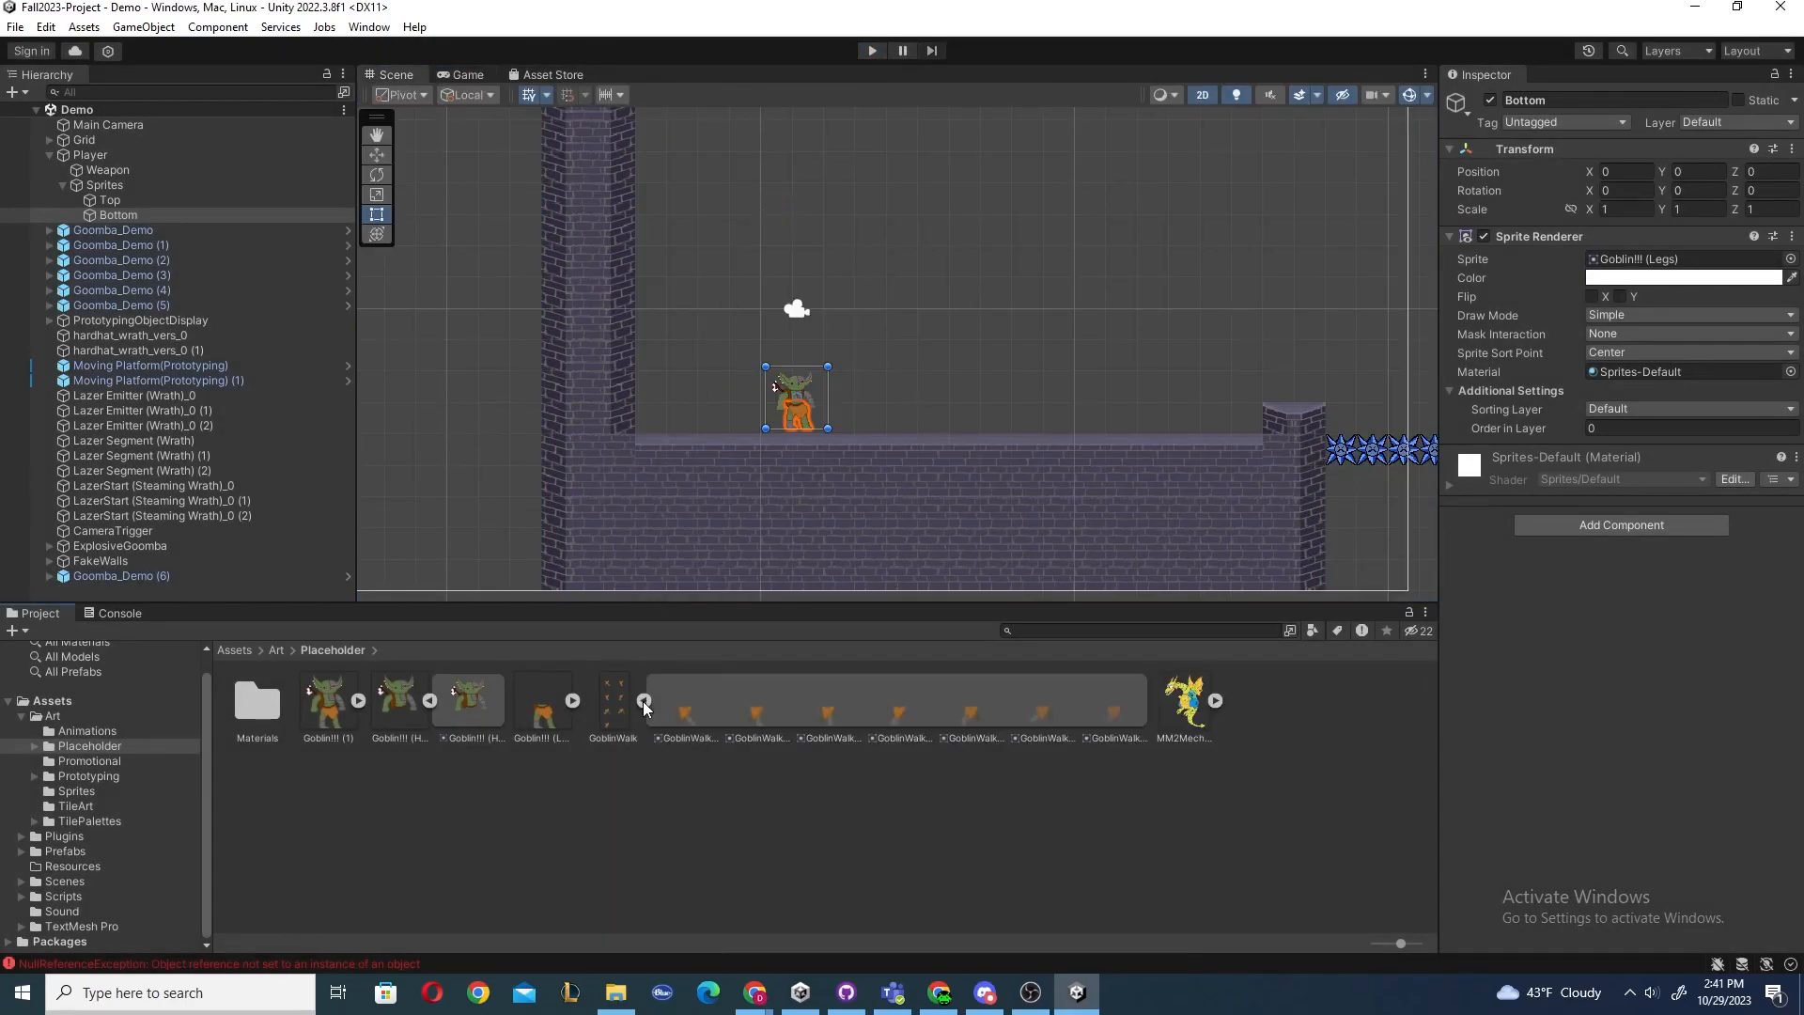
click(681, 705)
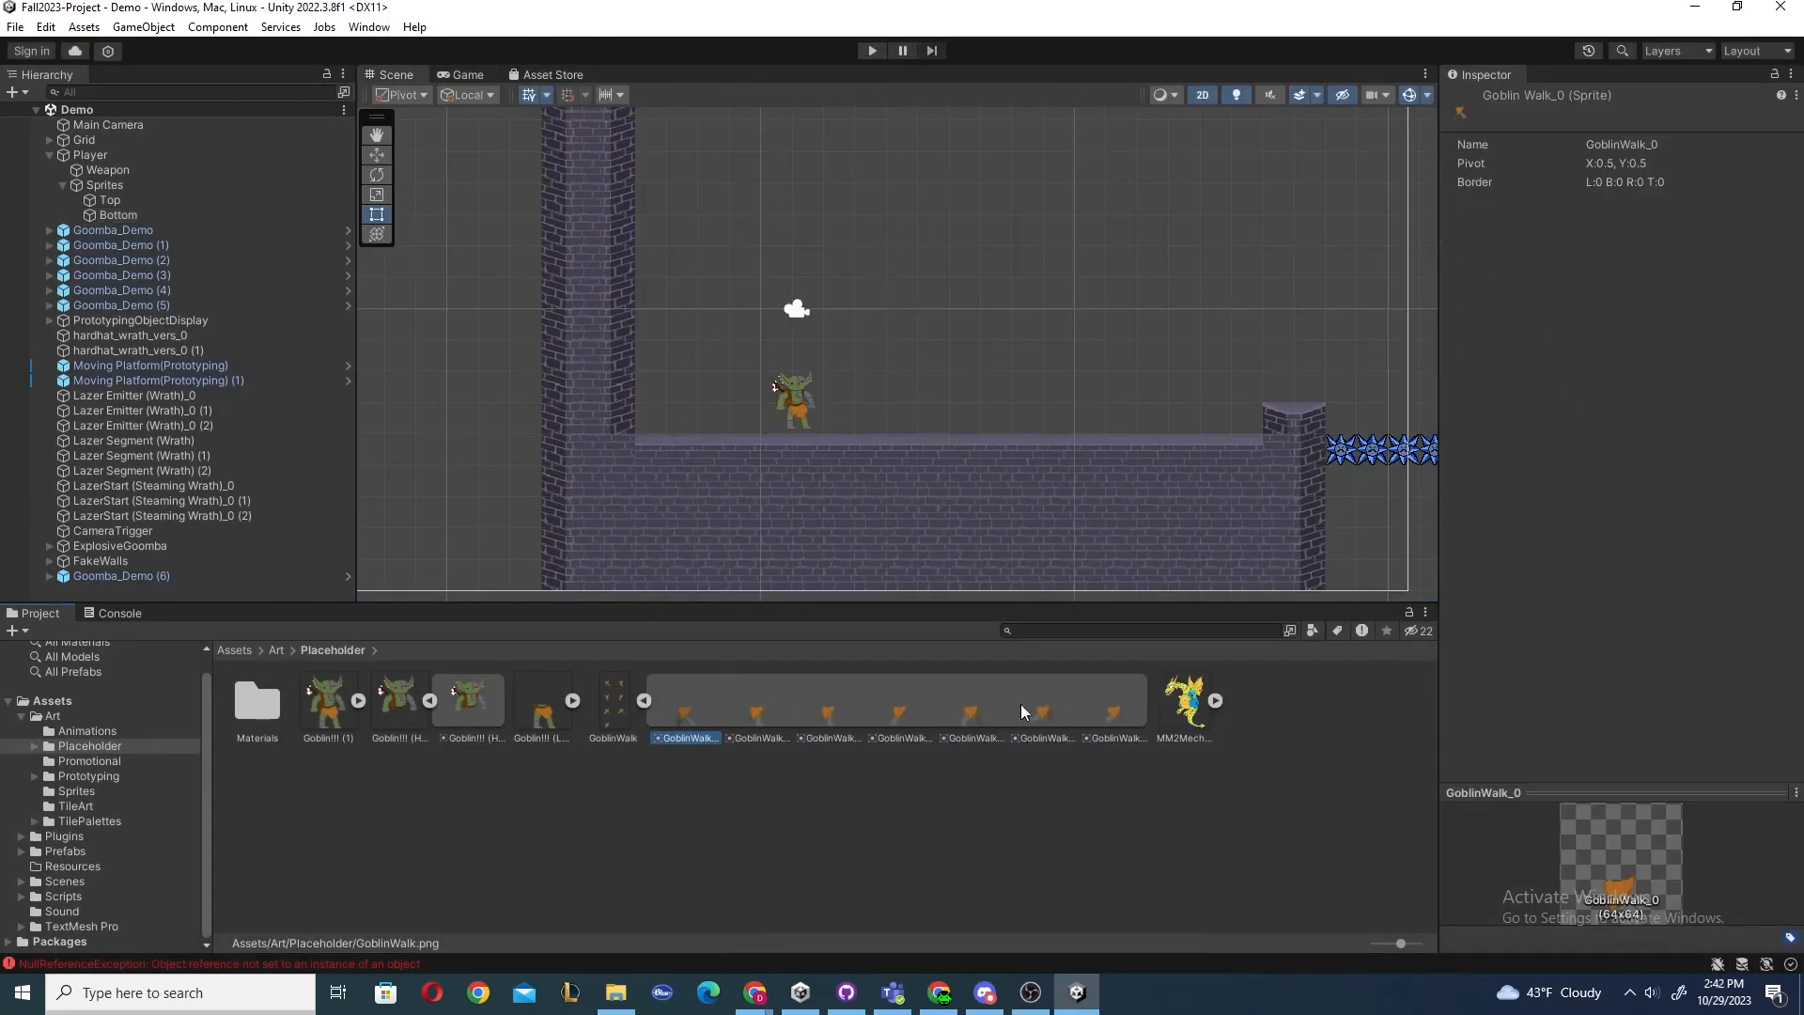
click(644, 700)
click(630, 818)
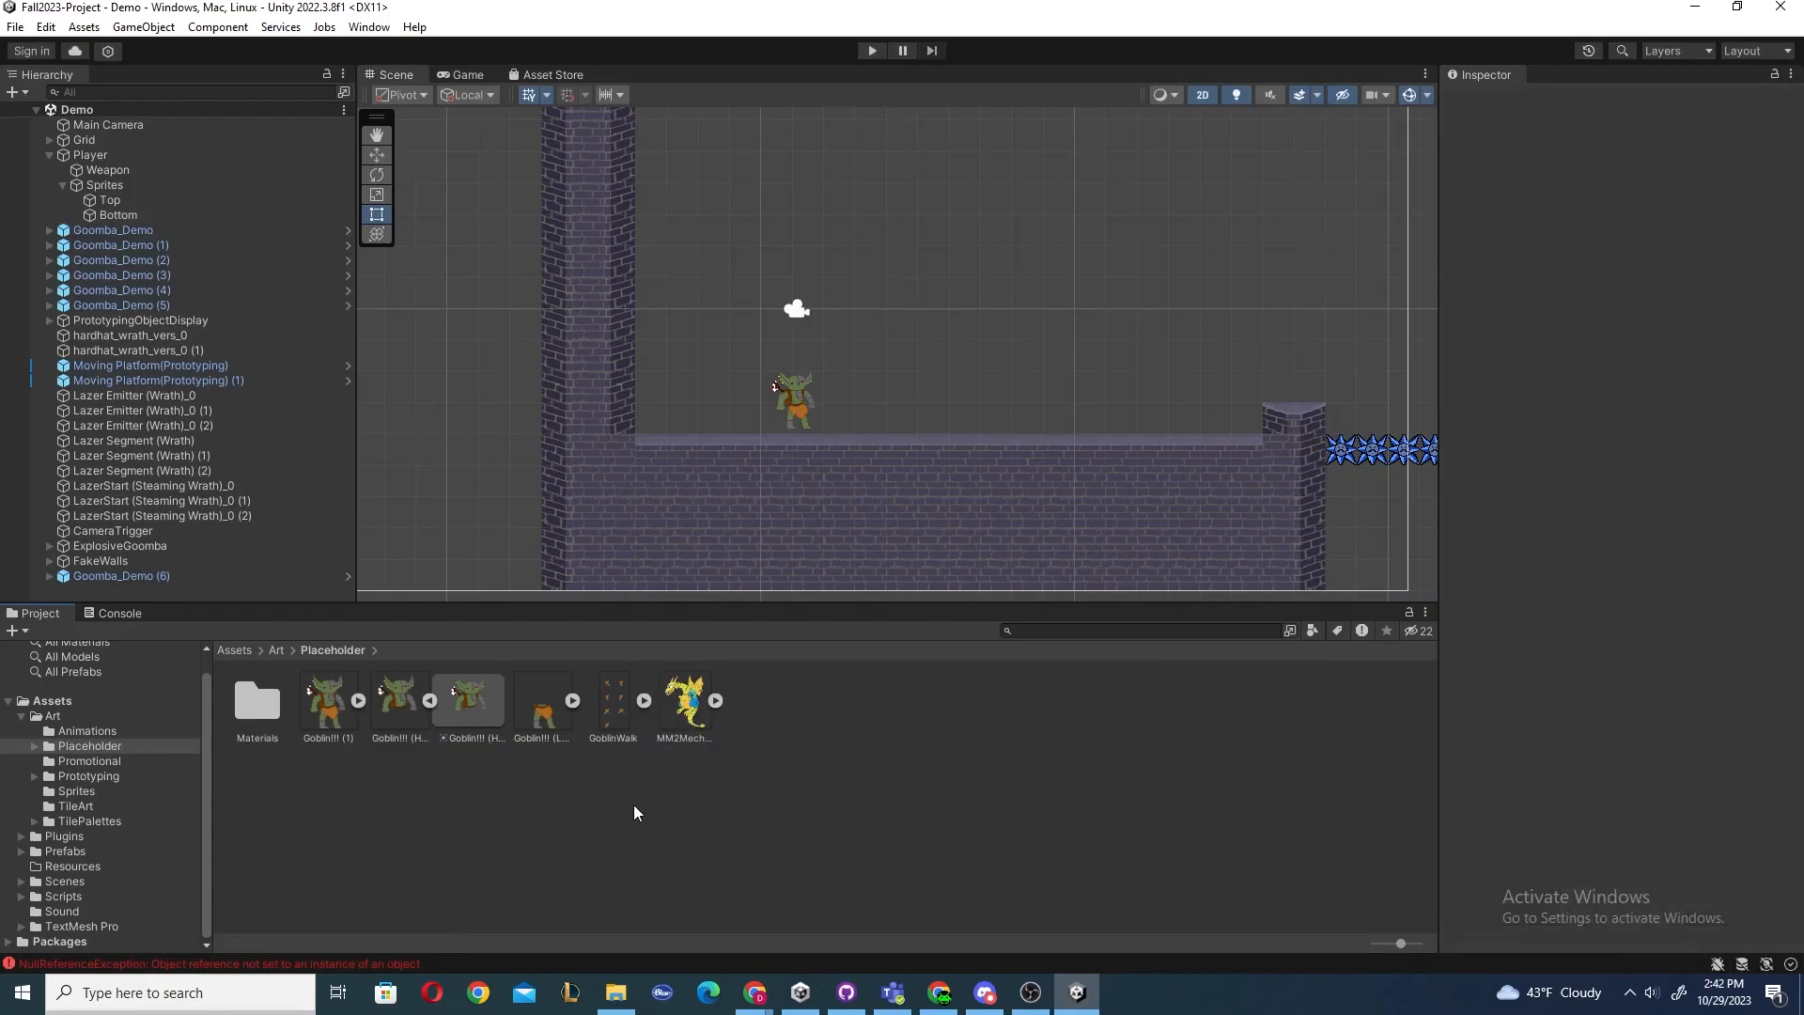
click(610, 737)
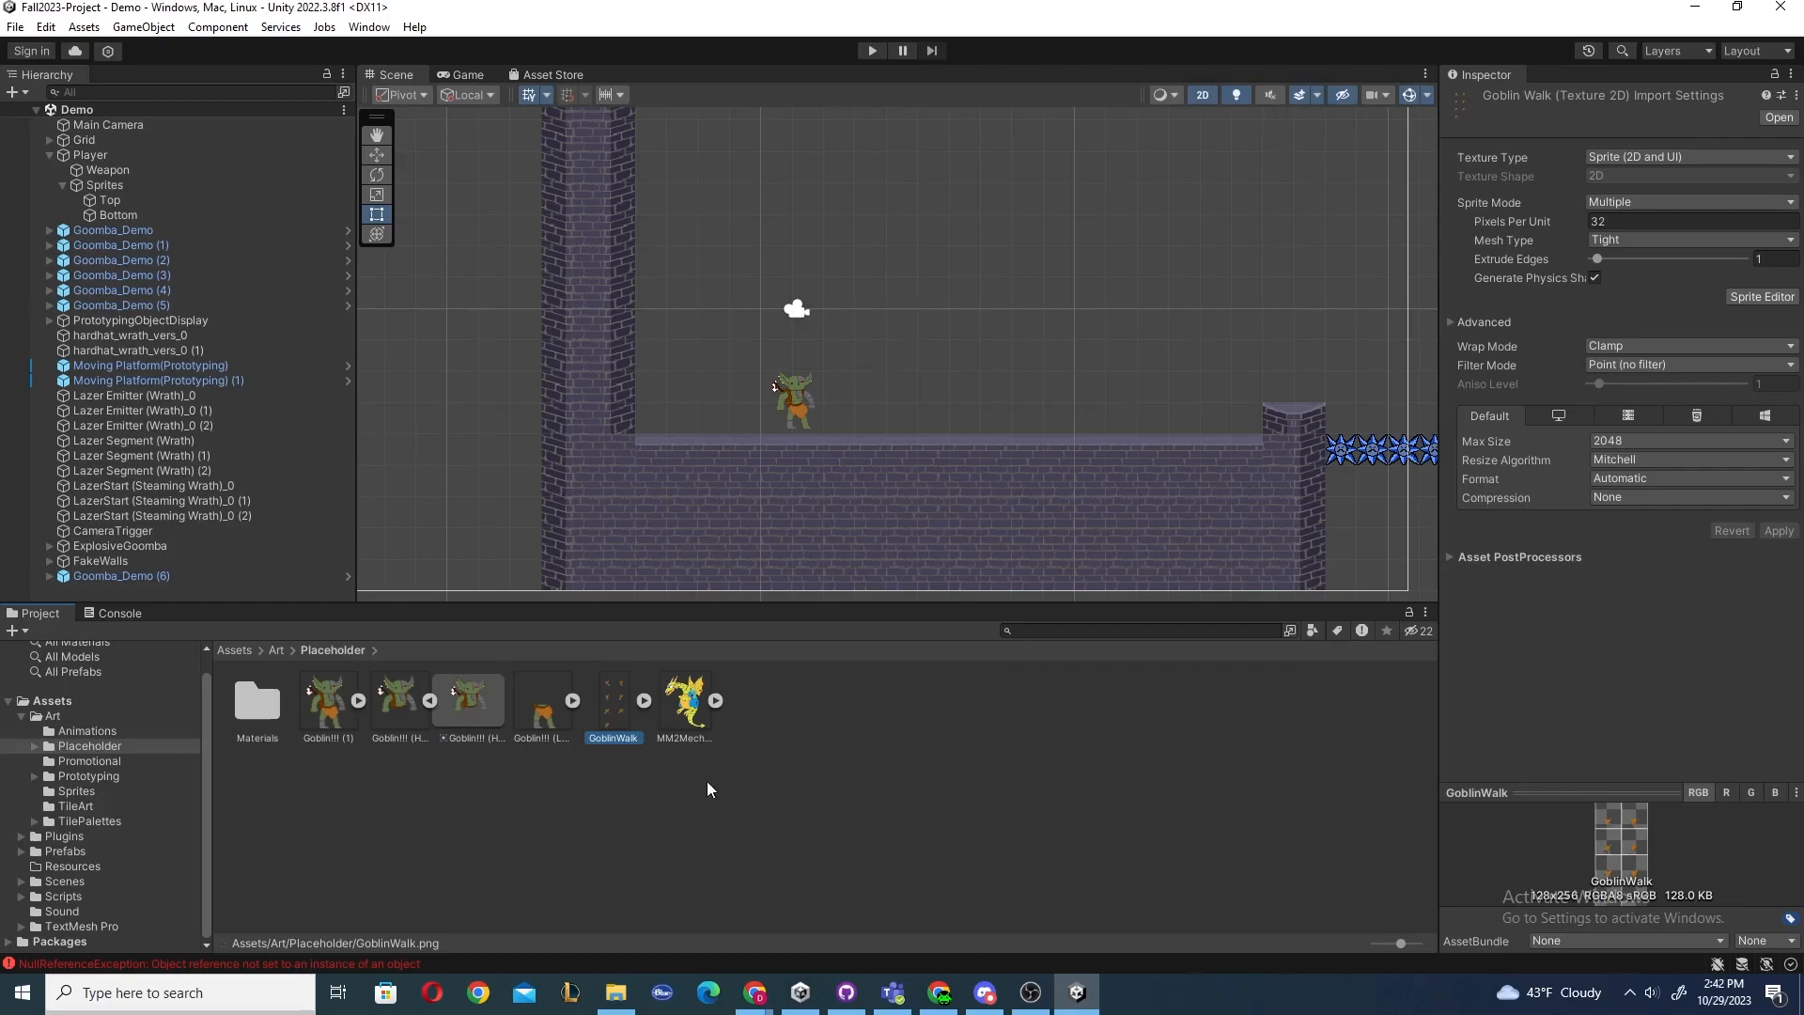
click(641, 701)
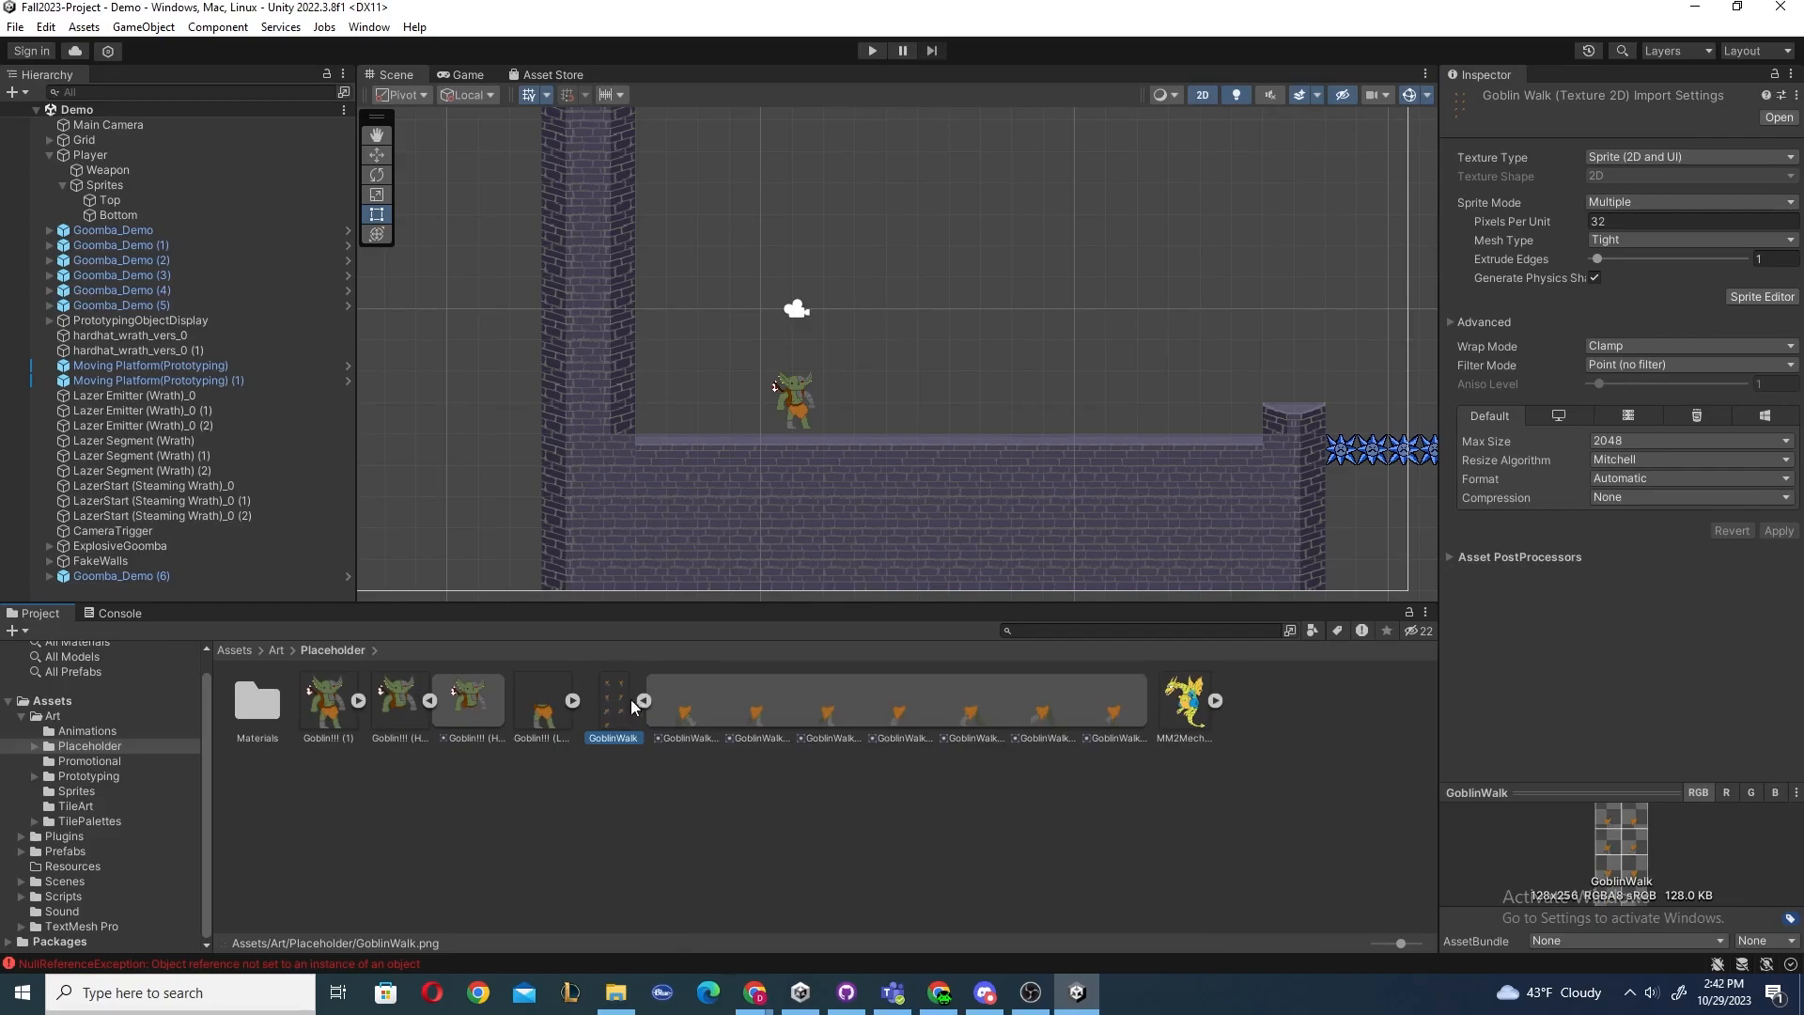
Step through the goblin legs sprite and each GoblinWalk animation frame in the Placeholder folder.
click(543, 710)
click(612, 707)
click(686, 710)
click(757, 709)
click(827, 710)
click(898, 705)
click(968, 700)
click(1038, 701)
click(1113, 700)
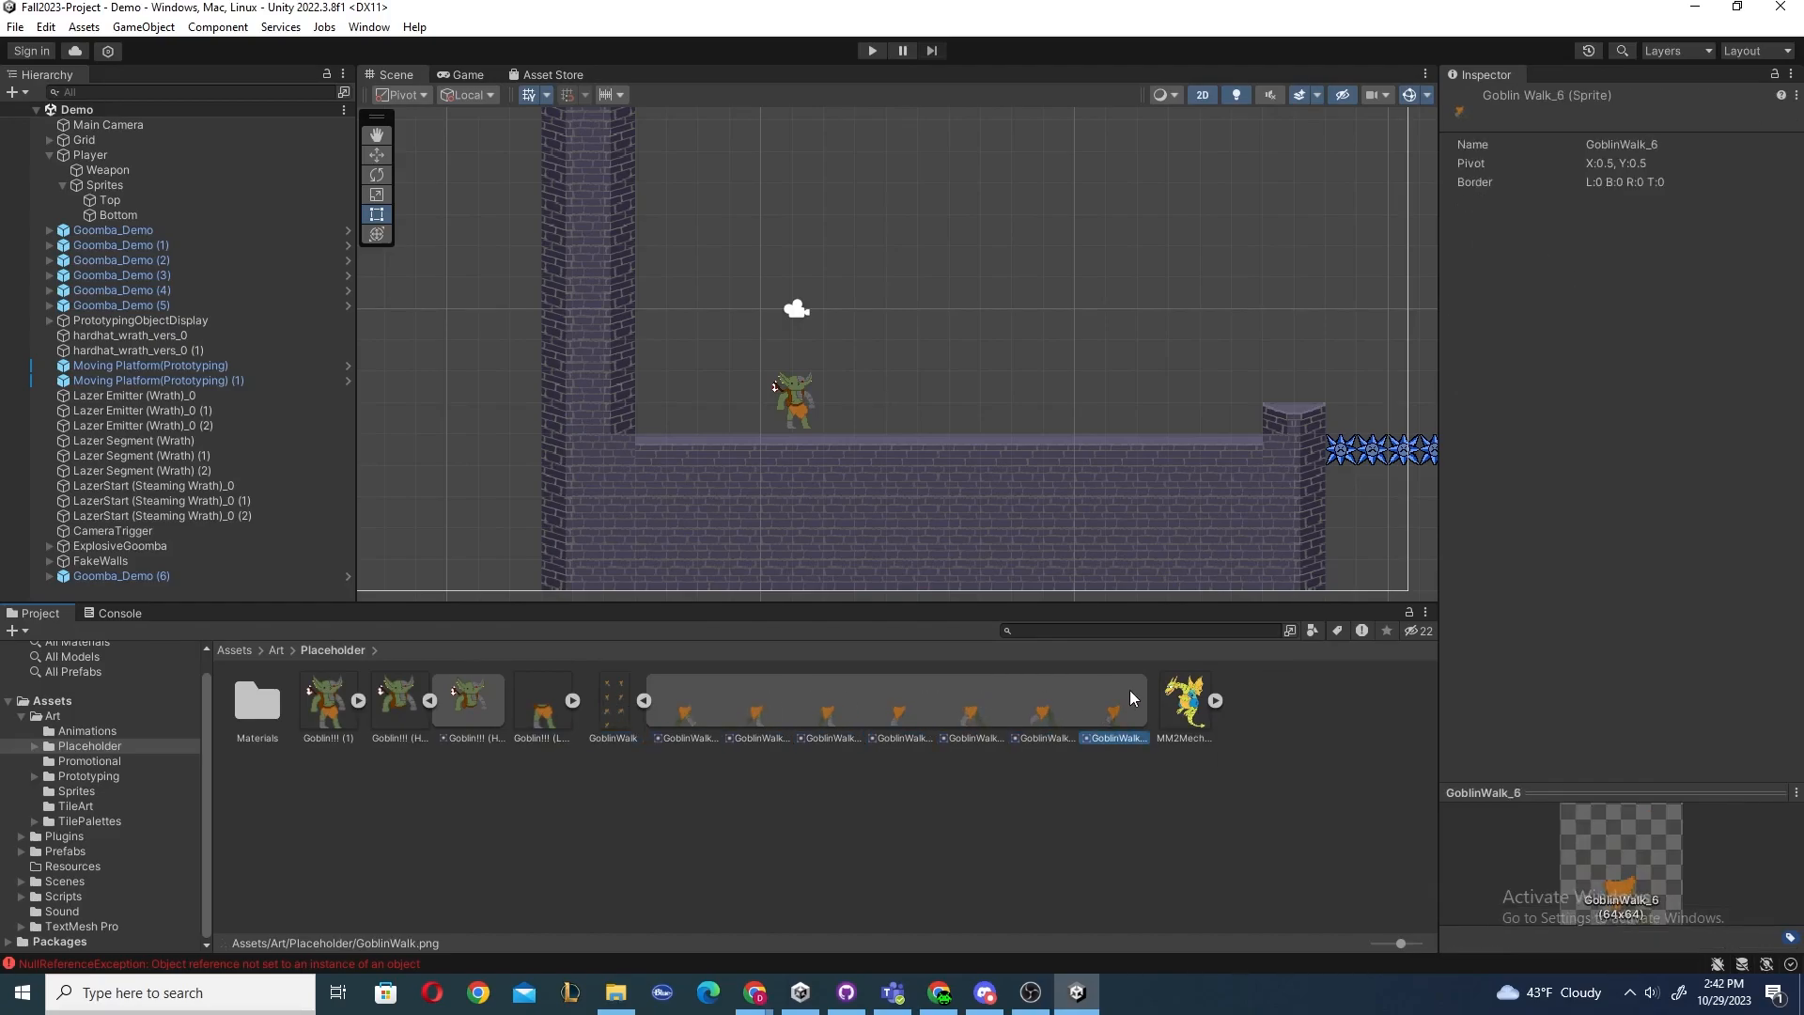
click(606, 707)
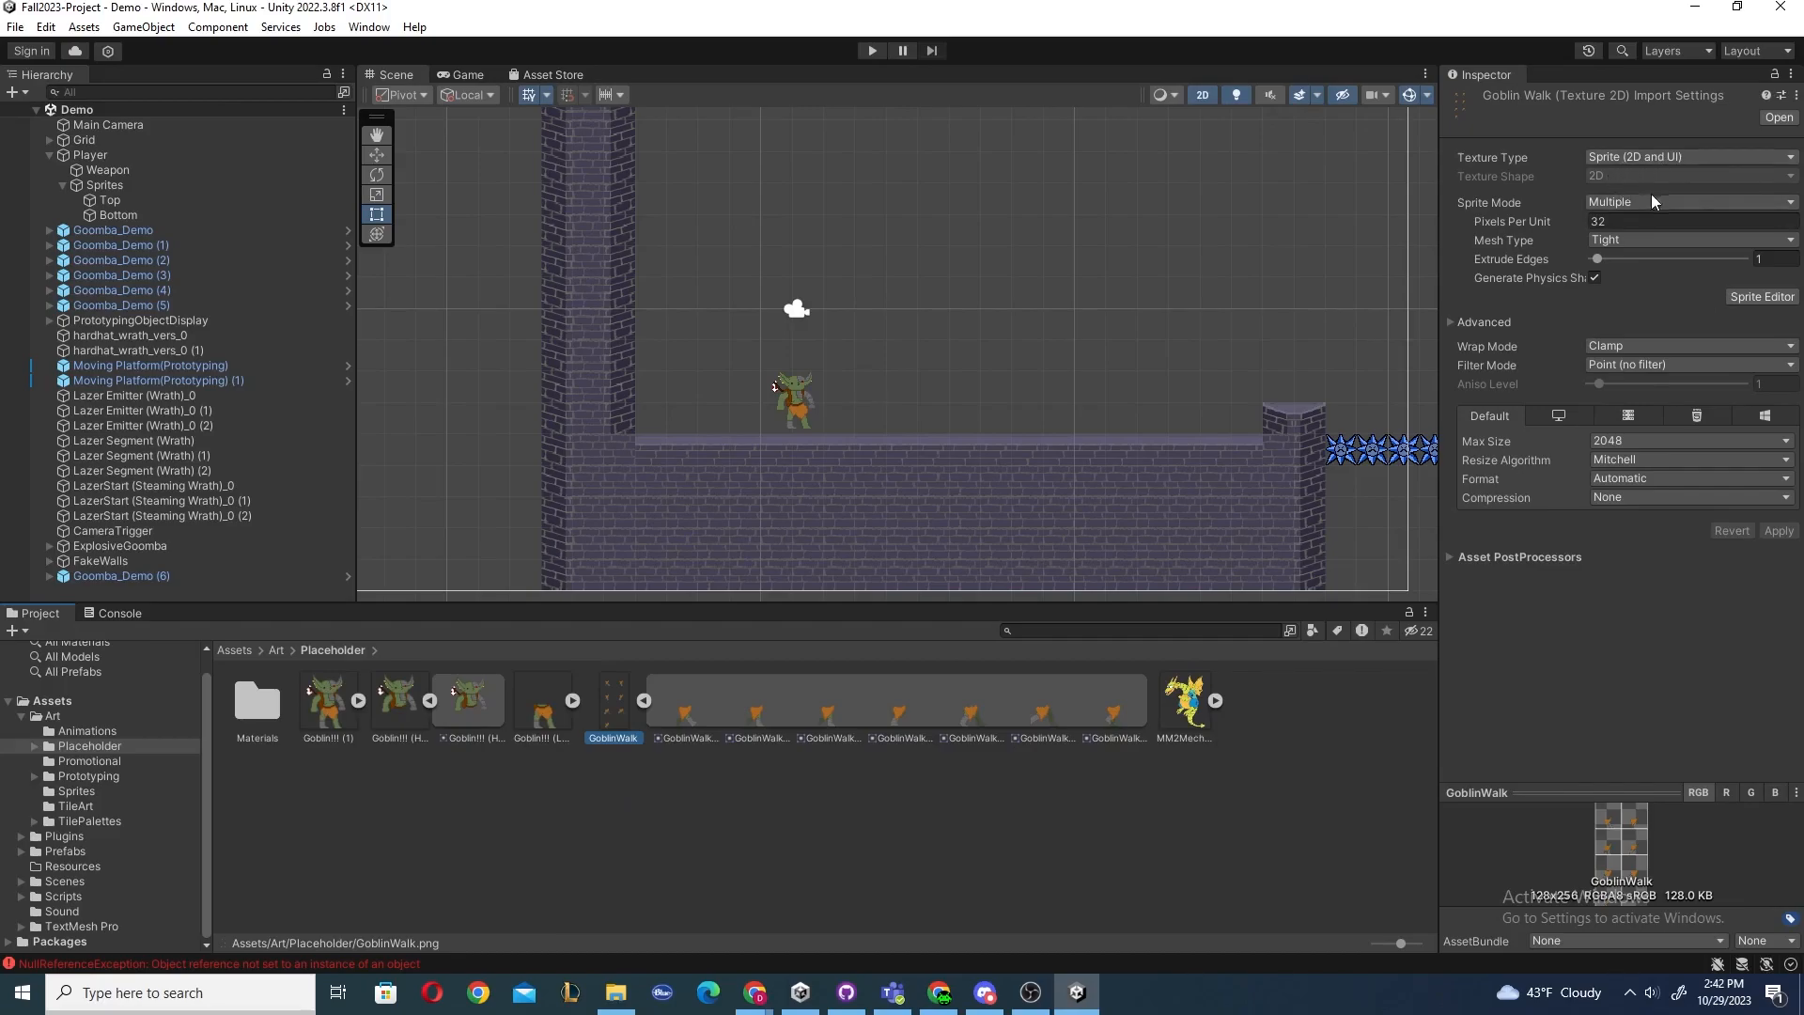
Review the GoblinWalk frames again in sequence and collapse the sprite sheet.
click(686, 705)
click(758, 705)
click(831, 703)
click(893, 703)
click(970, 705)
click(1026, 704)
click(682, 707)
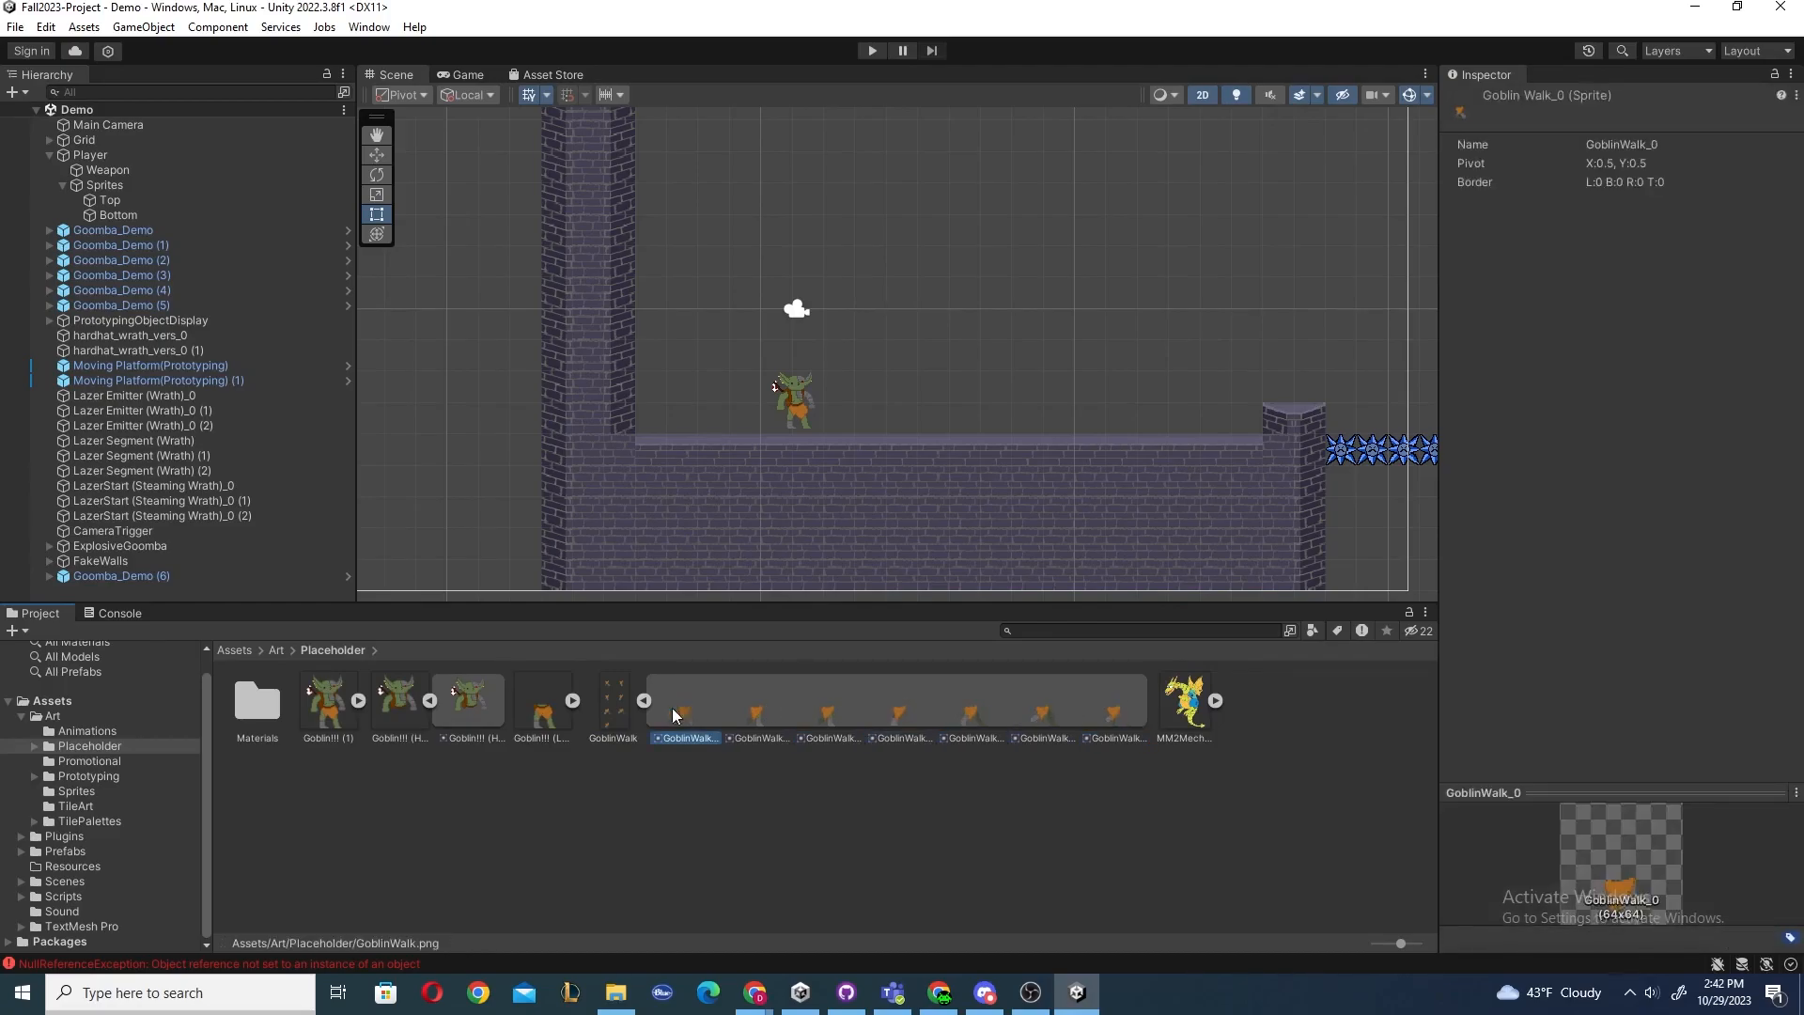
click(644, 701)
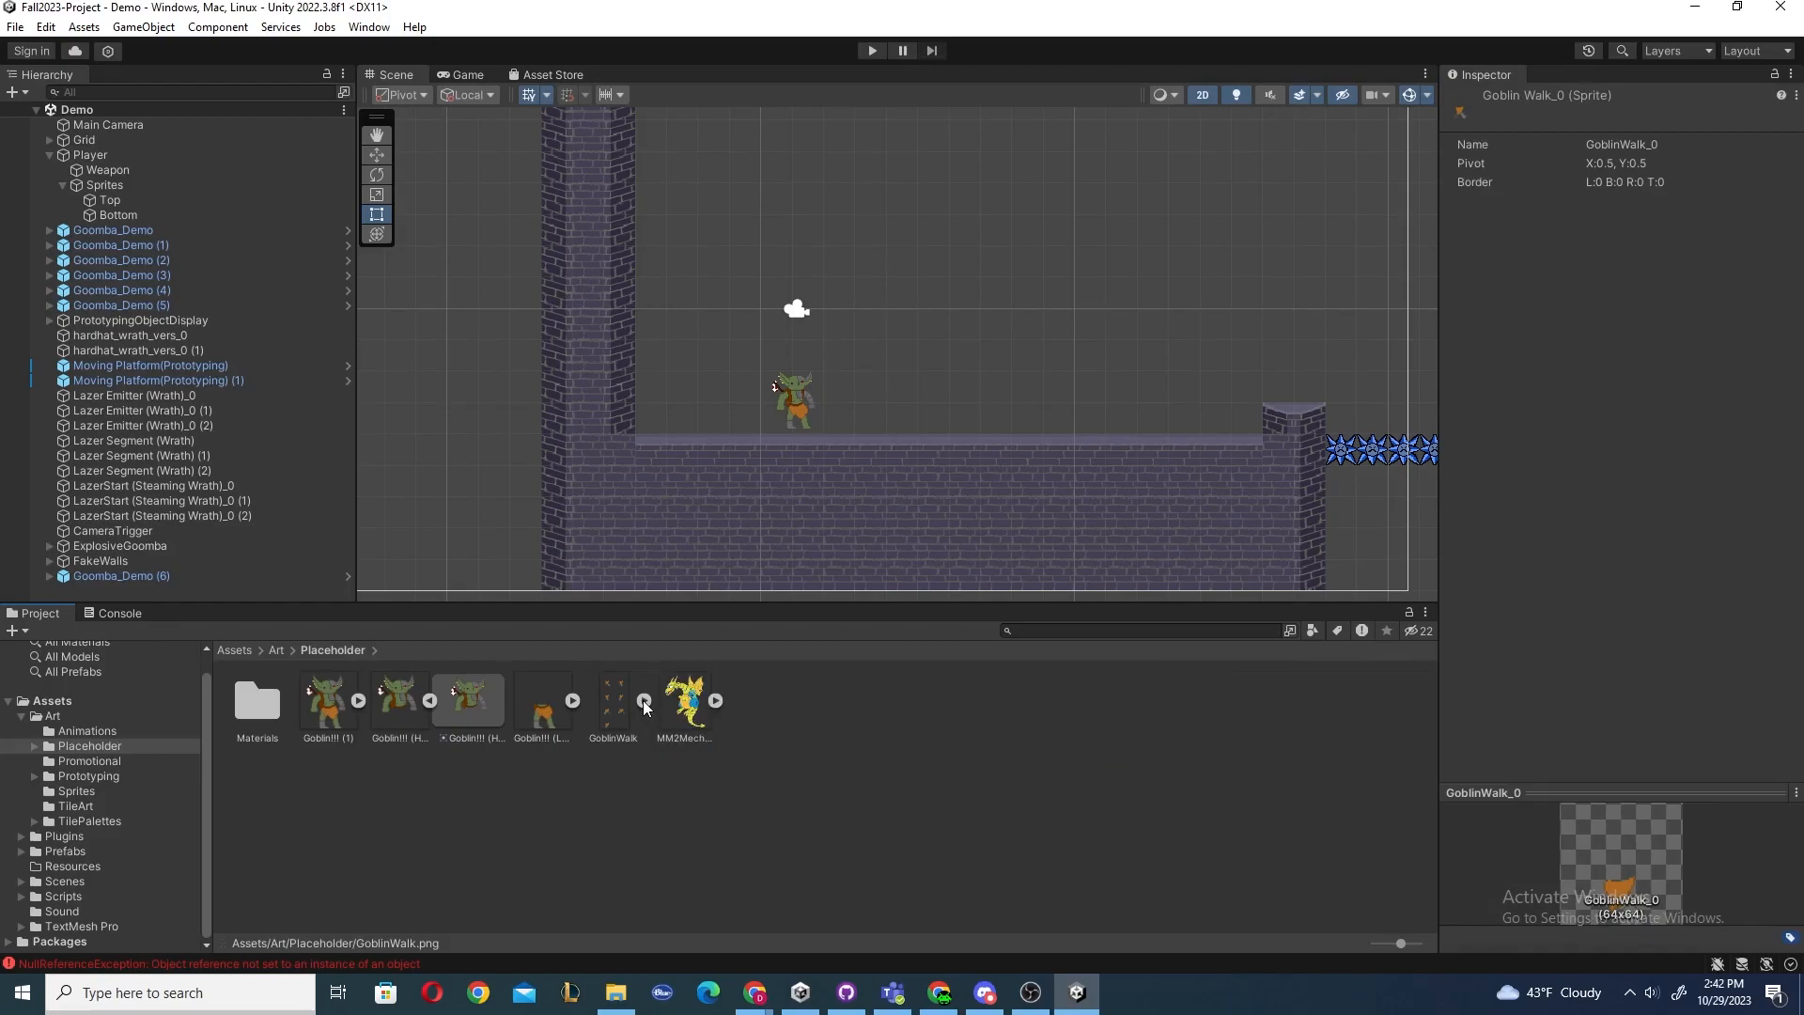
click(604, 794)
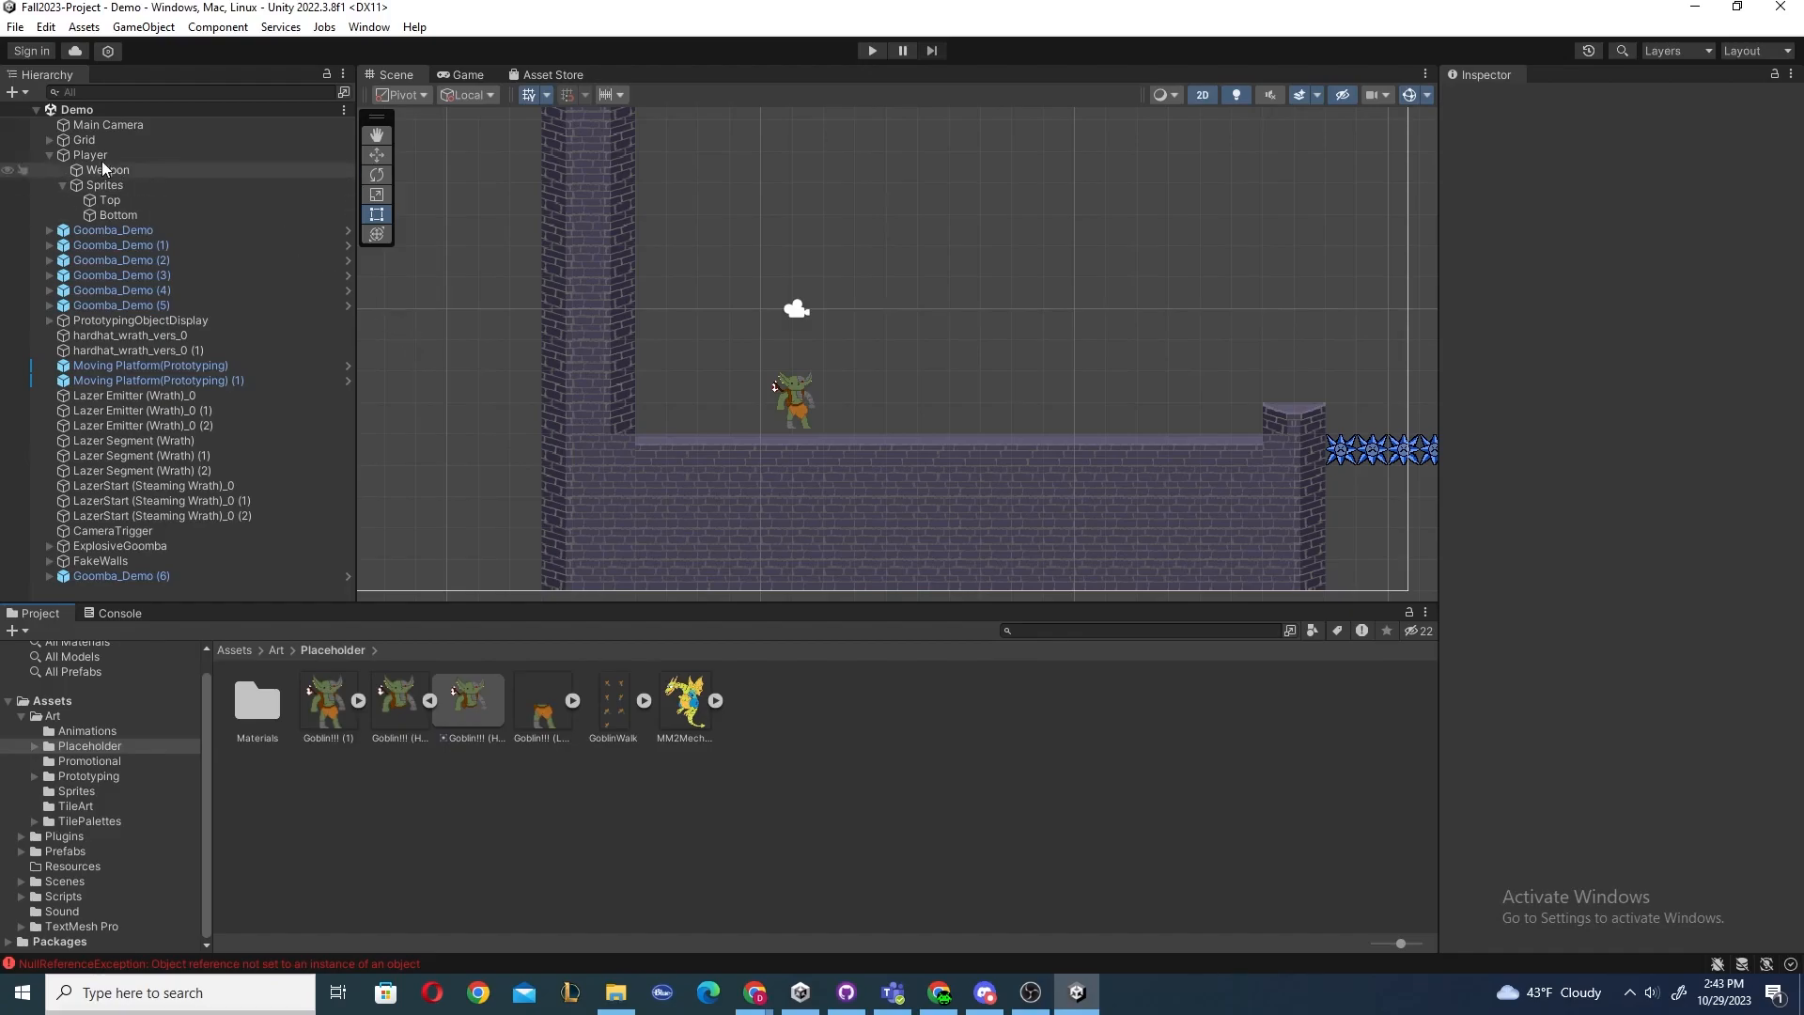
Select the Player and review its script, Animator and Sprite Renderer components in the Inspector.
click(188, 155)
scroll(1459, 408, down, 10)
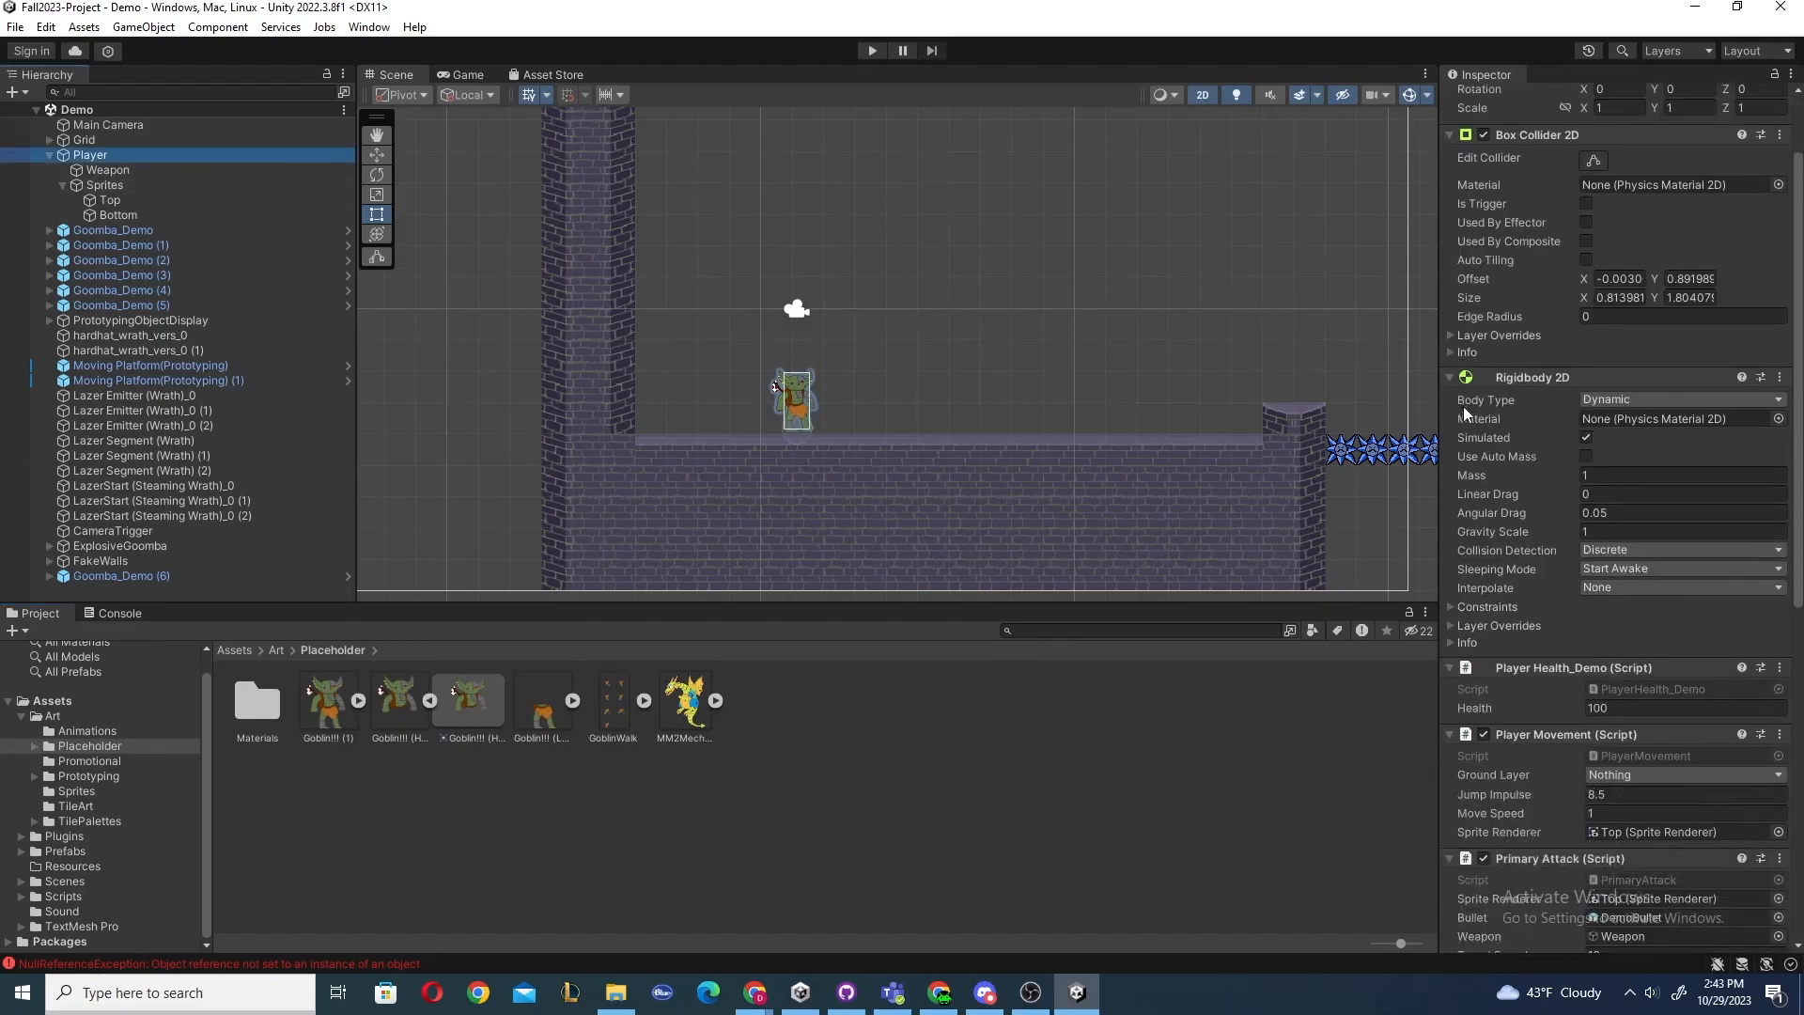
scroll(1470, 404, down, 2)
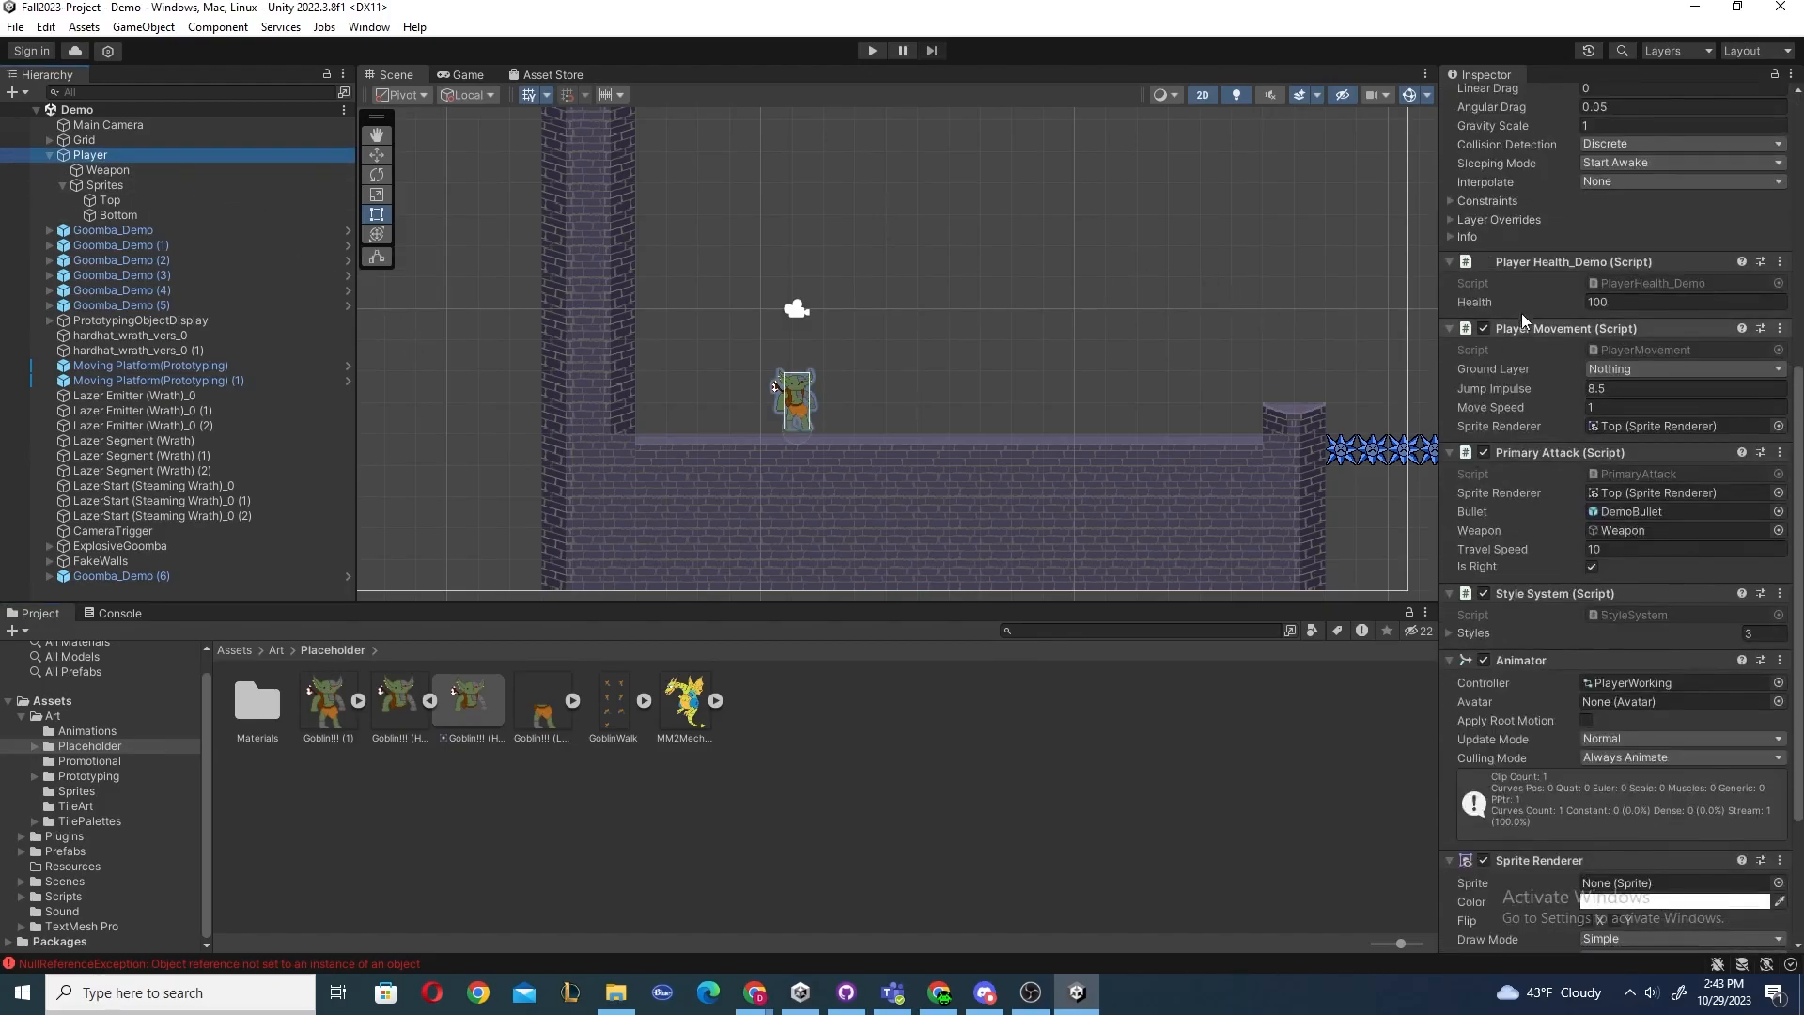
scroll(1521, 275, down, 2)
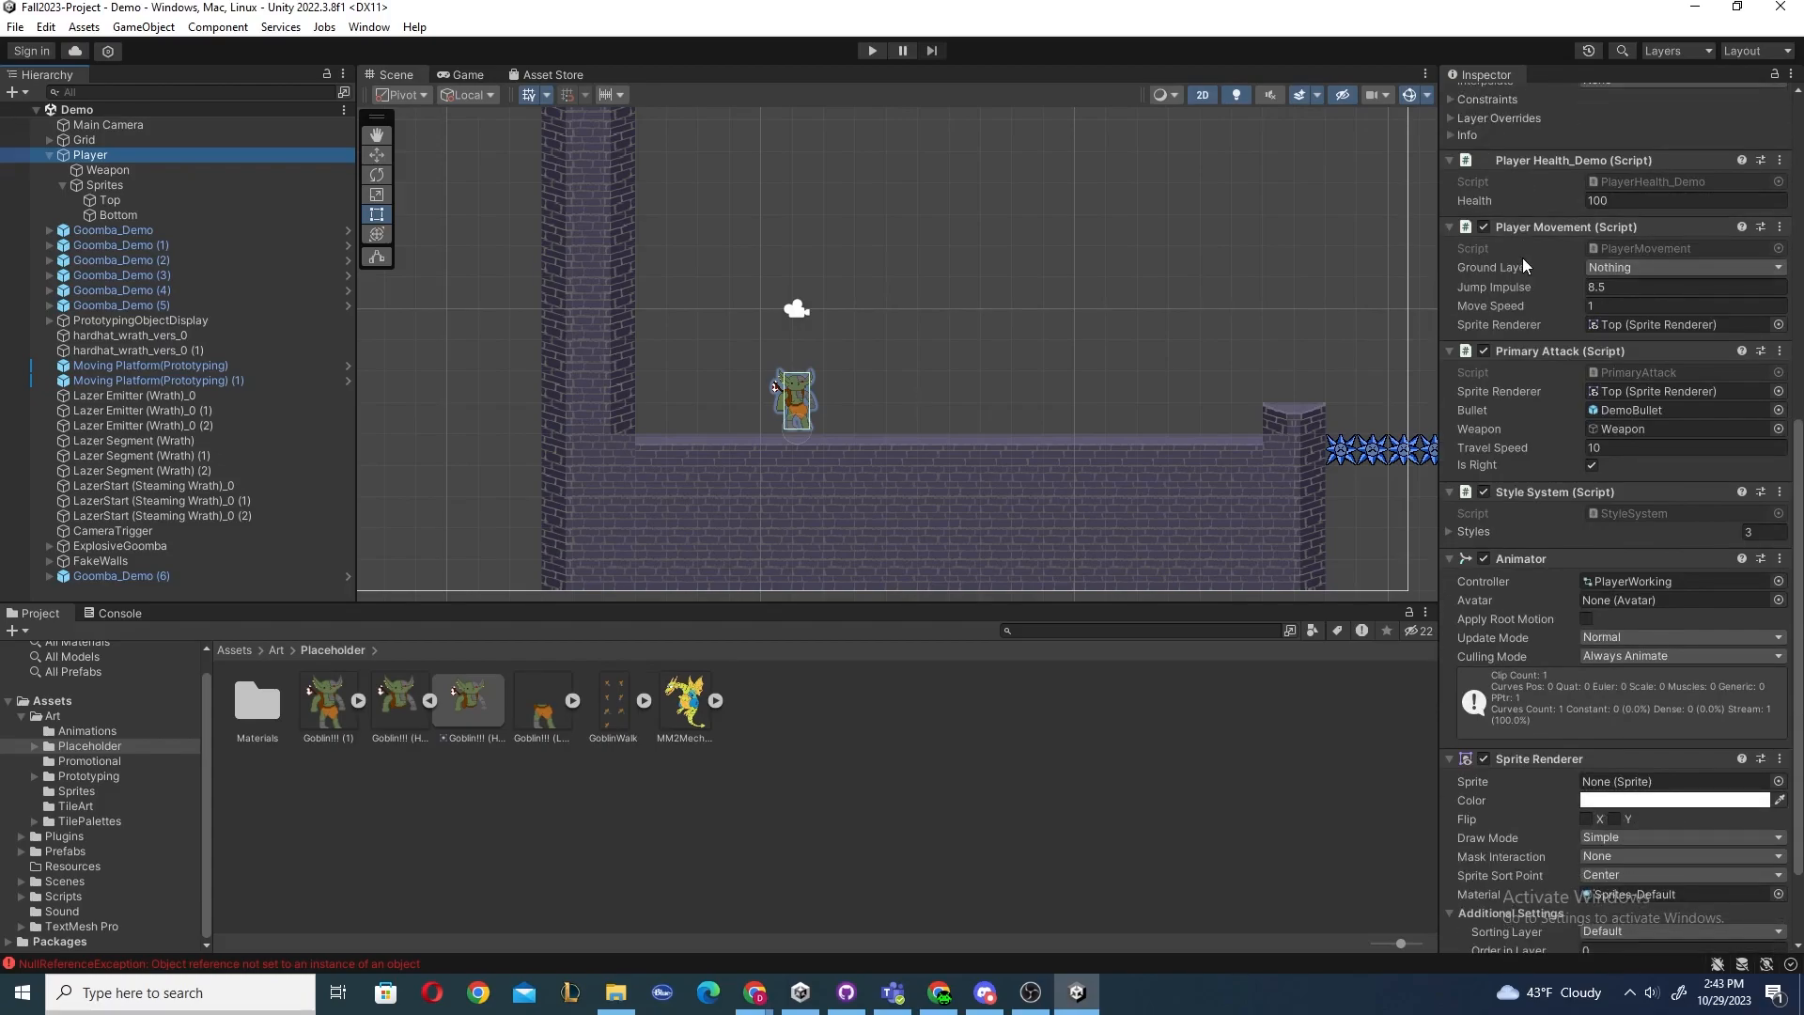
scroll(1523, 257, down, 1)
scroll(1530, 325, down, 2)
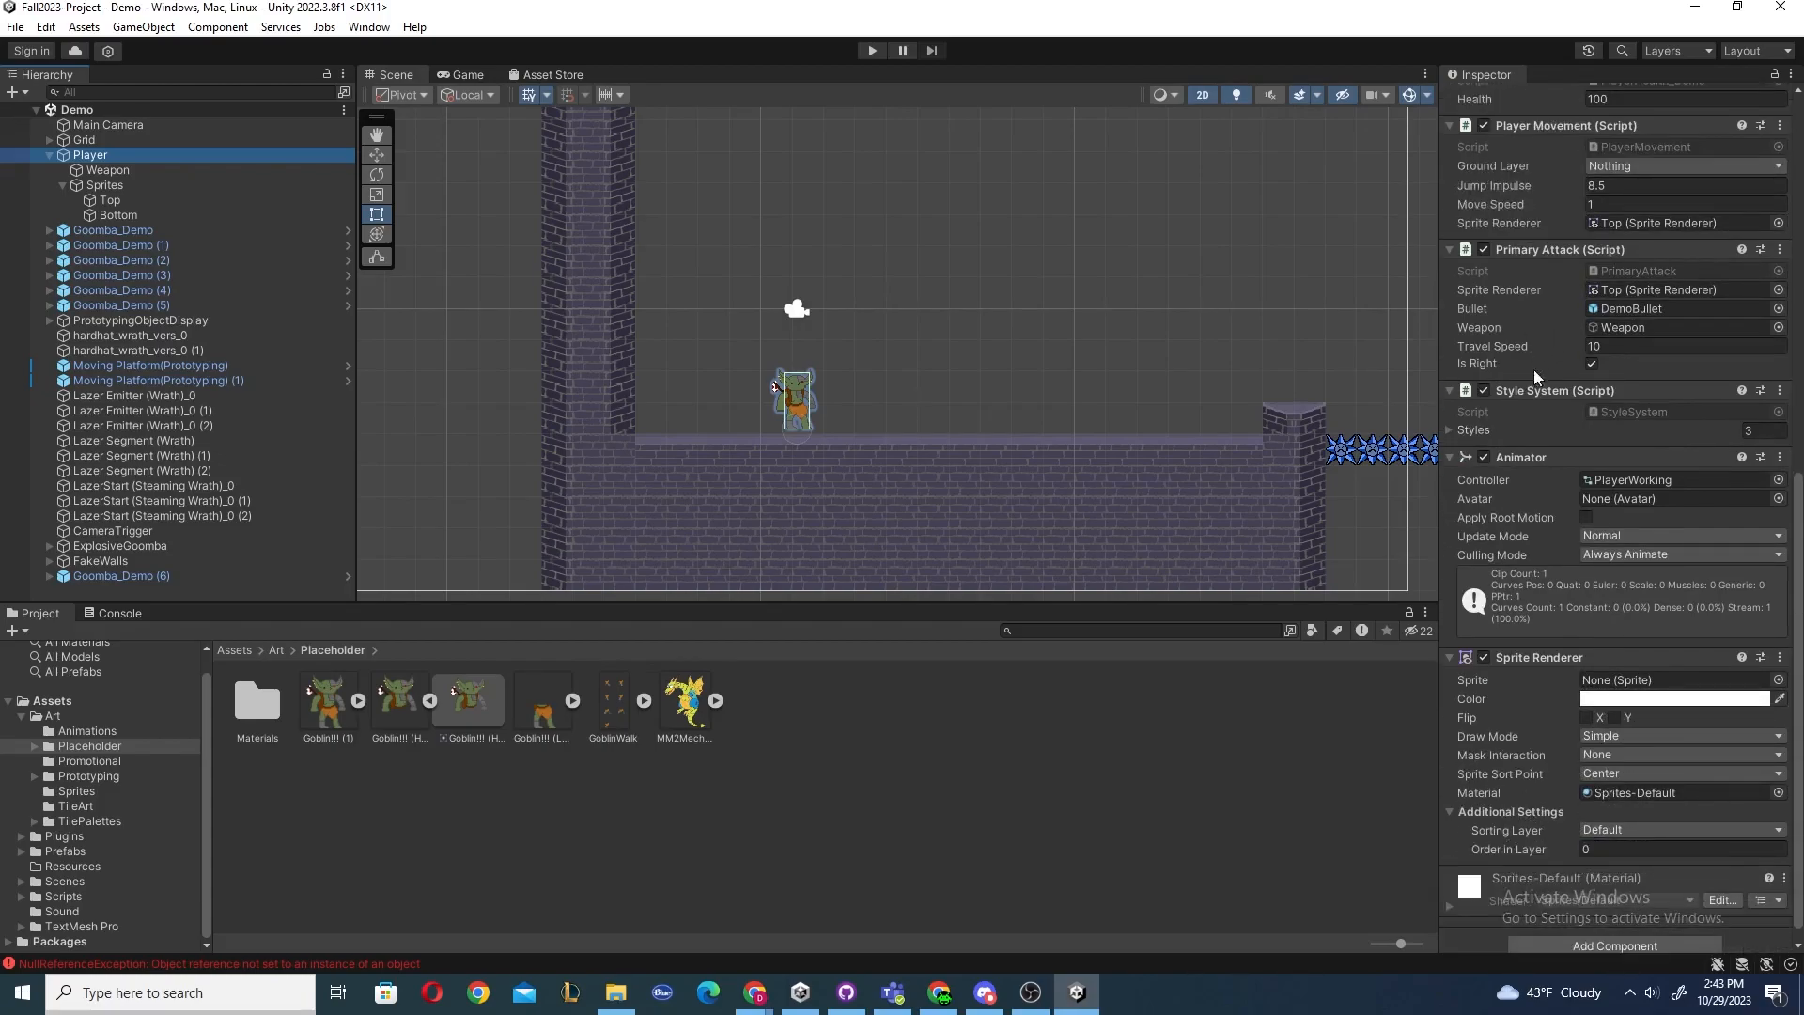
scroll(1518, 404, up, 6)
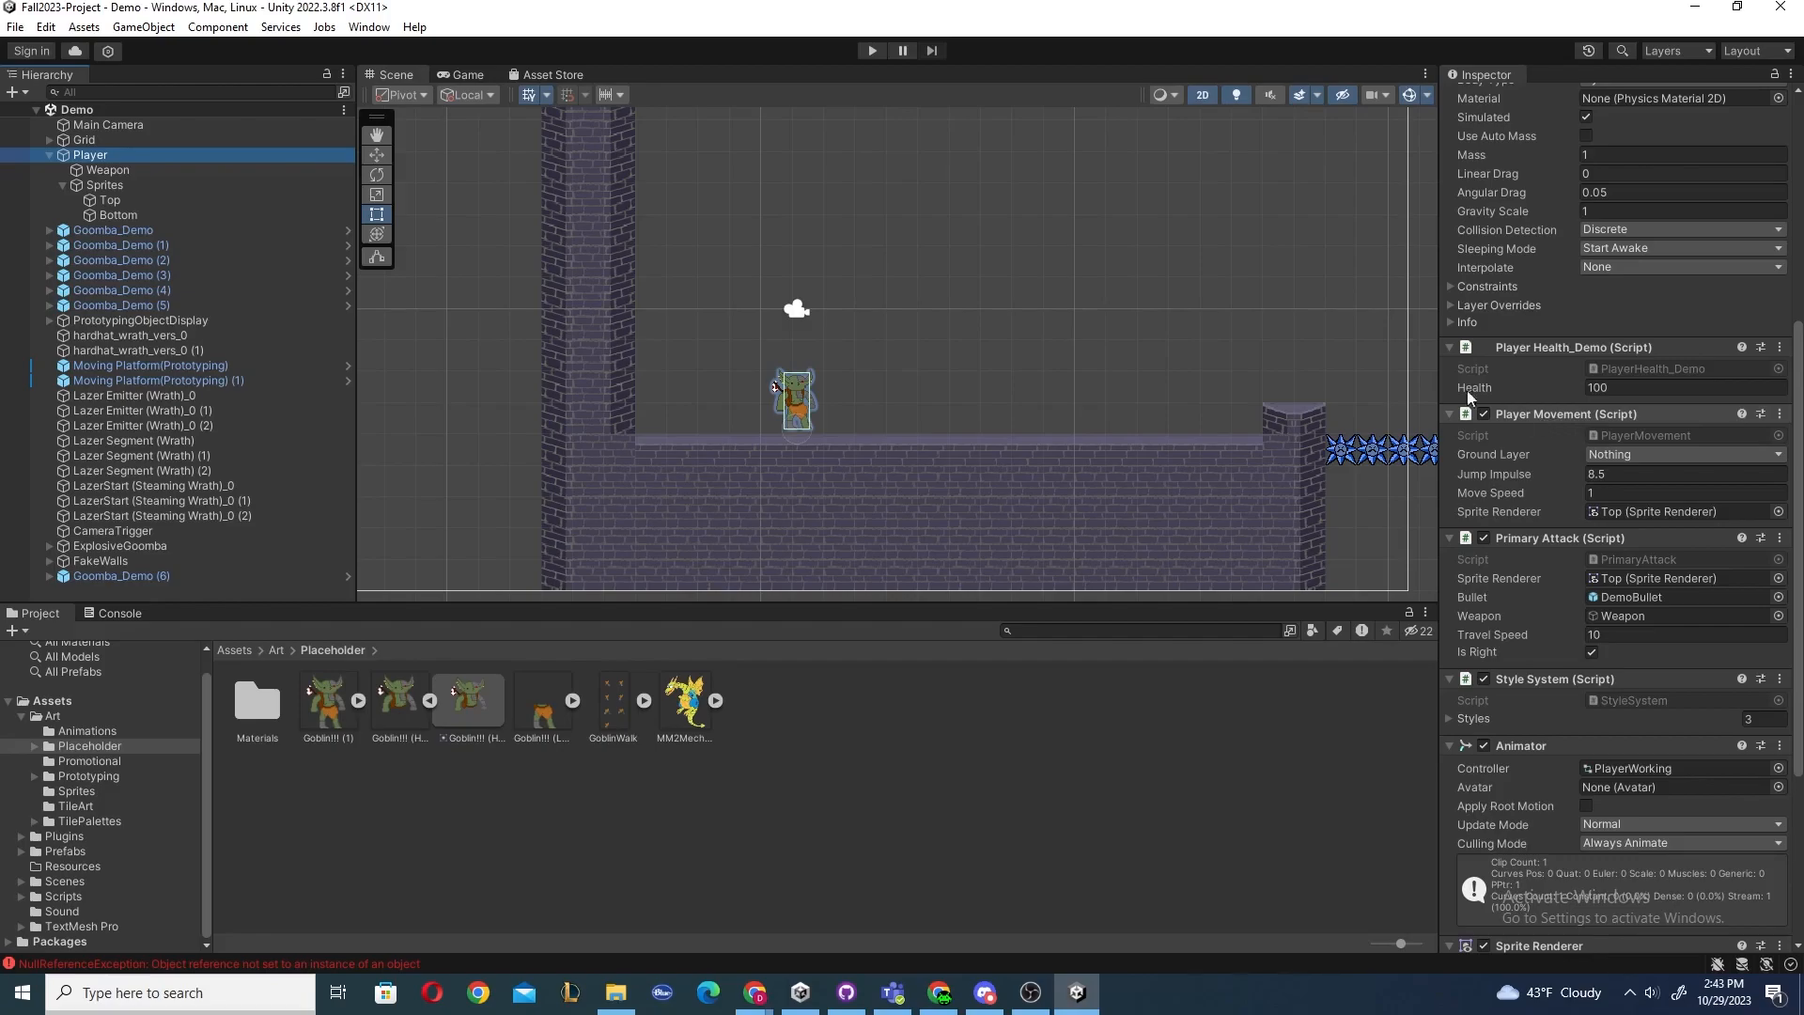
Enter Play mode with the Player selected, move it left and right, and jump.
click(871, 51)
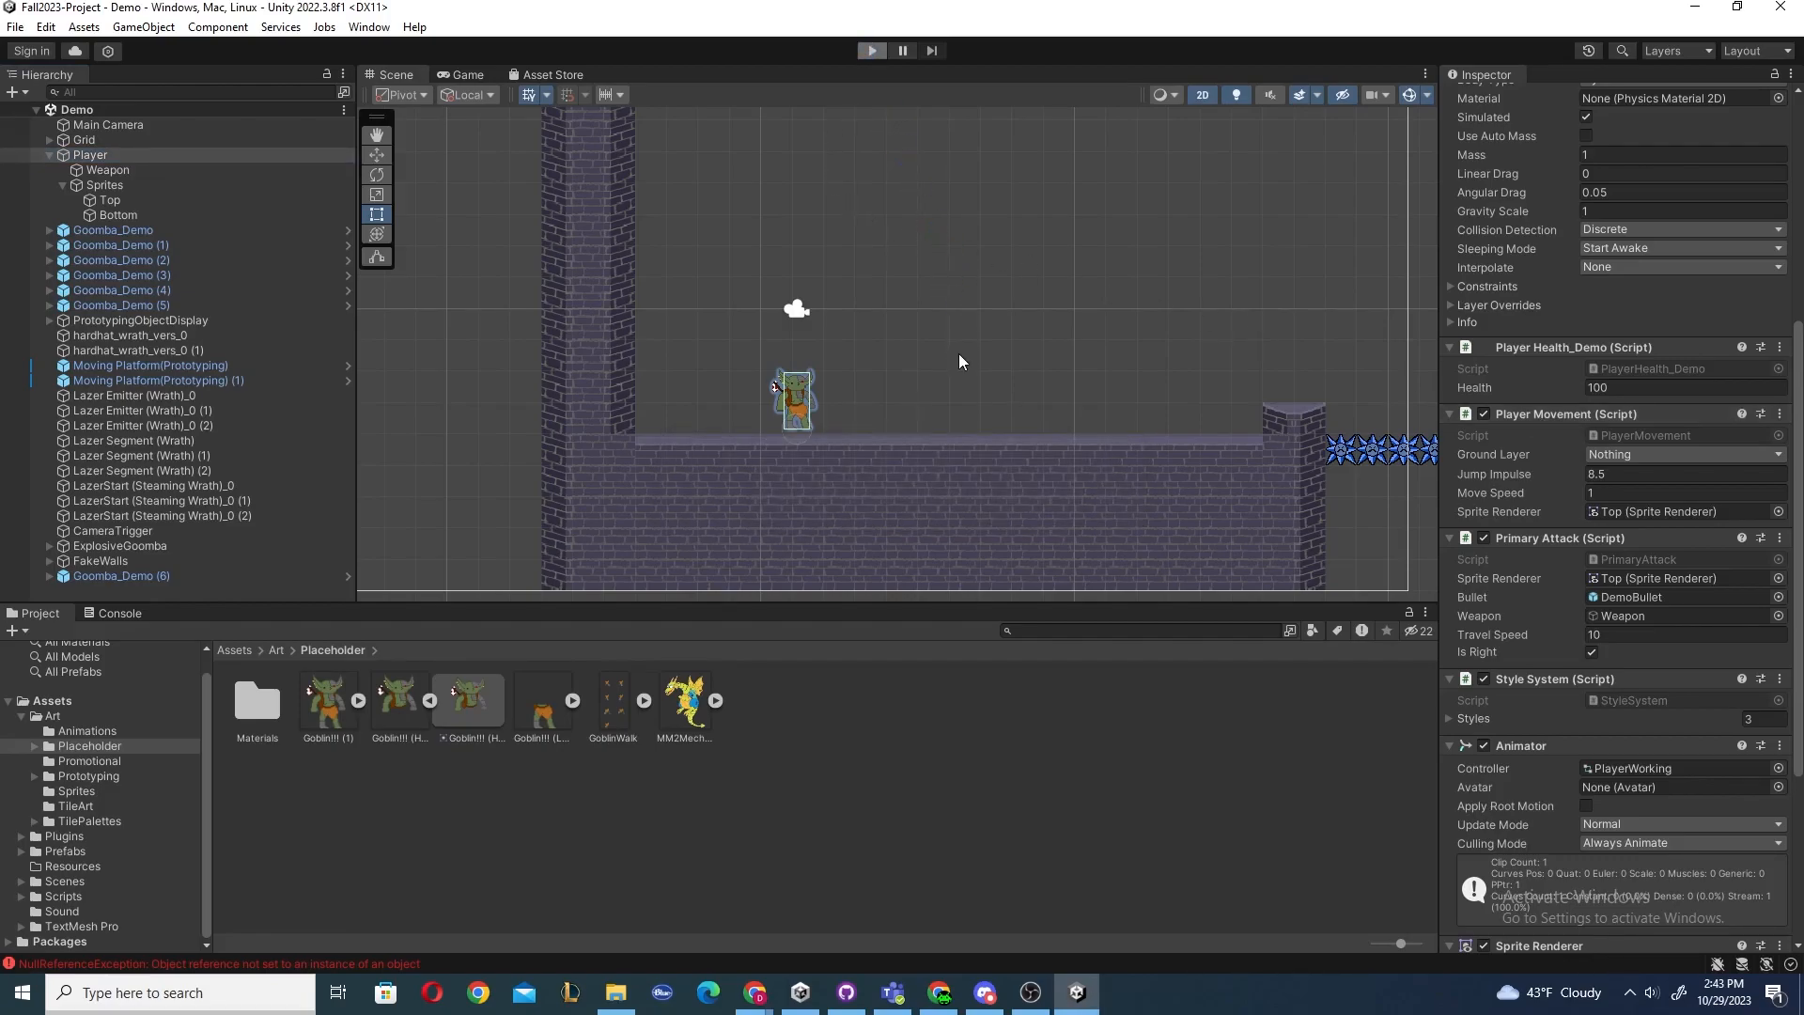
key(d)
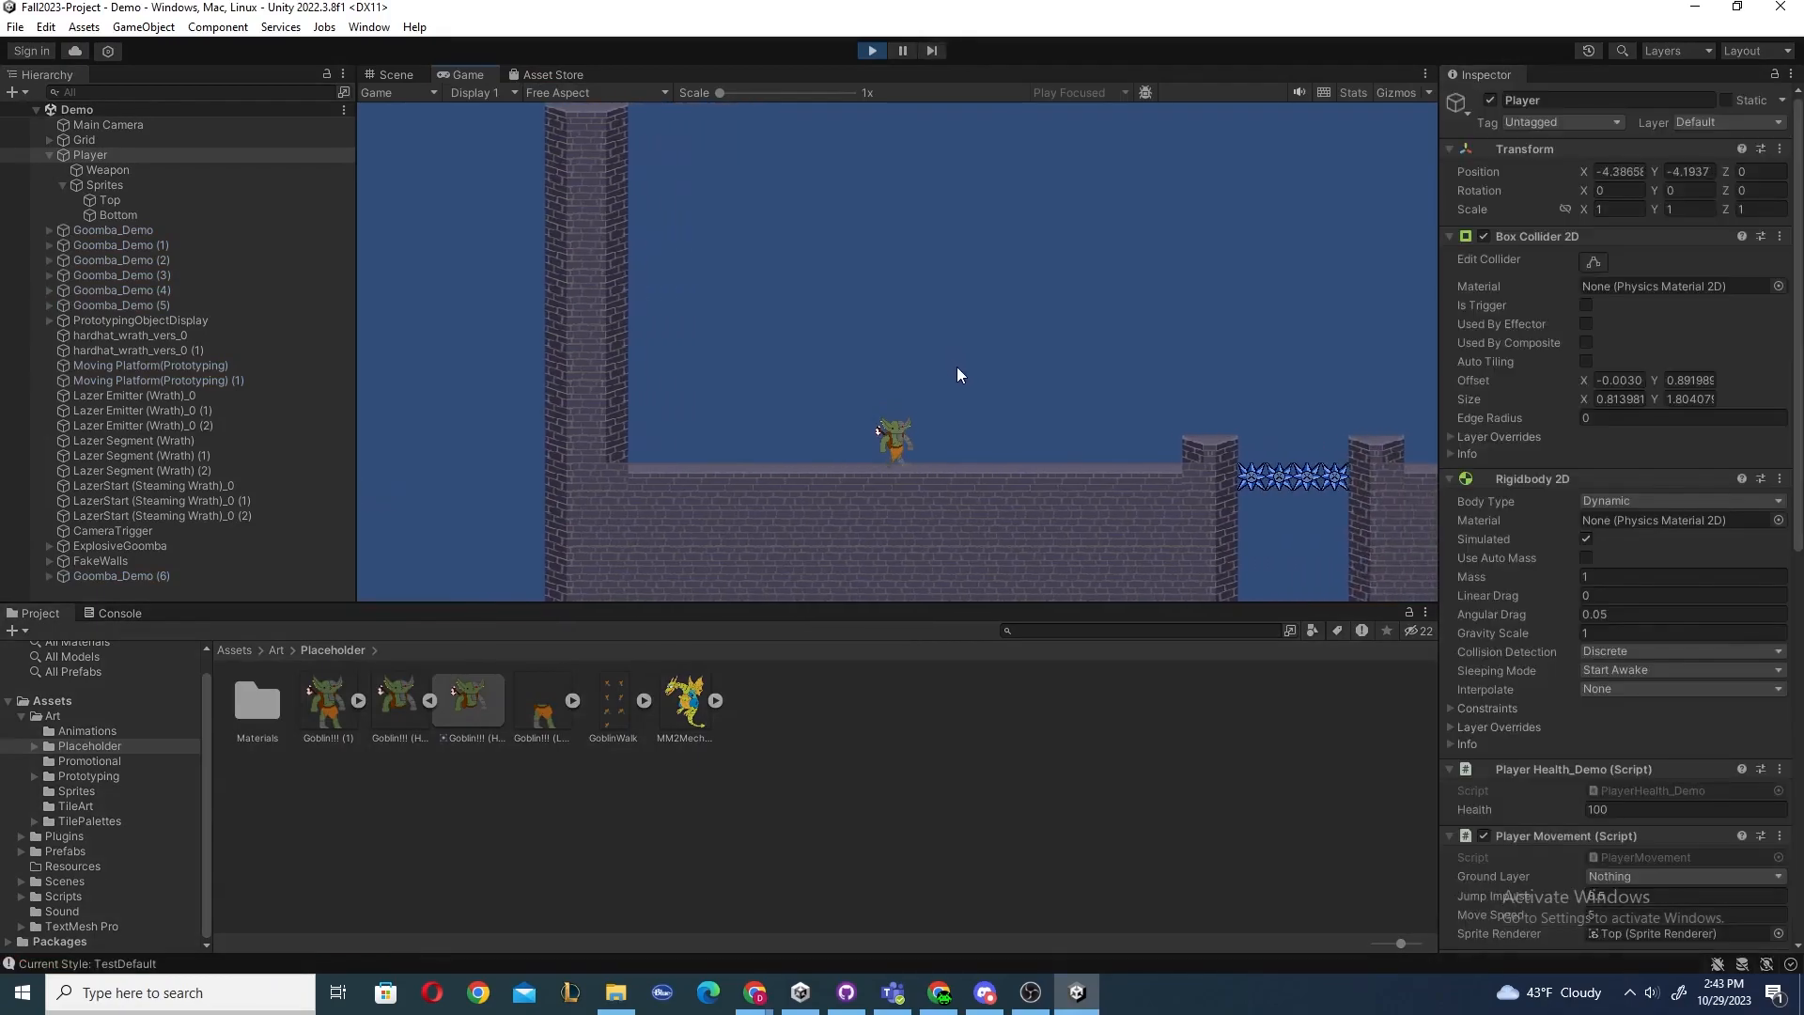
key(a)
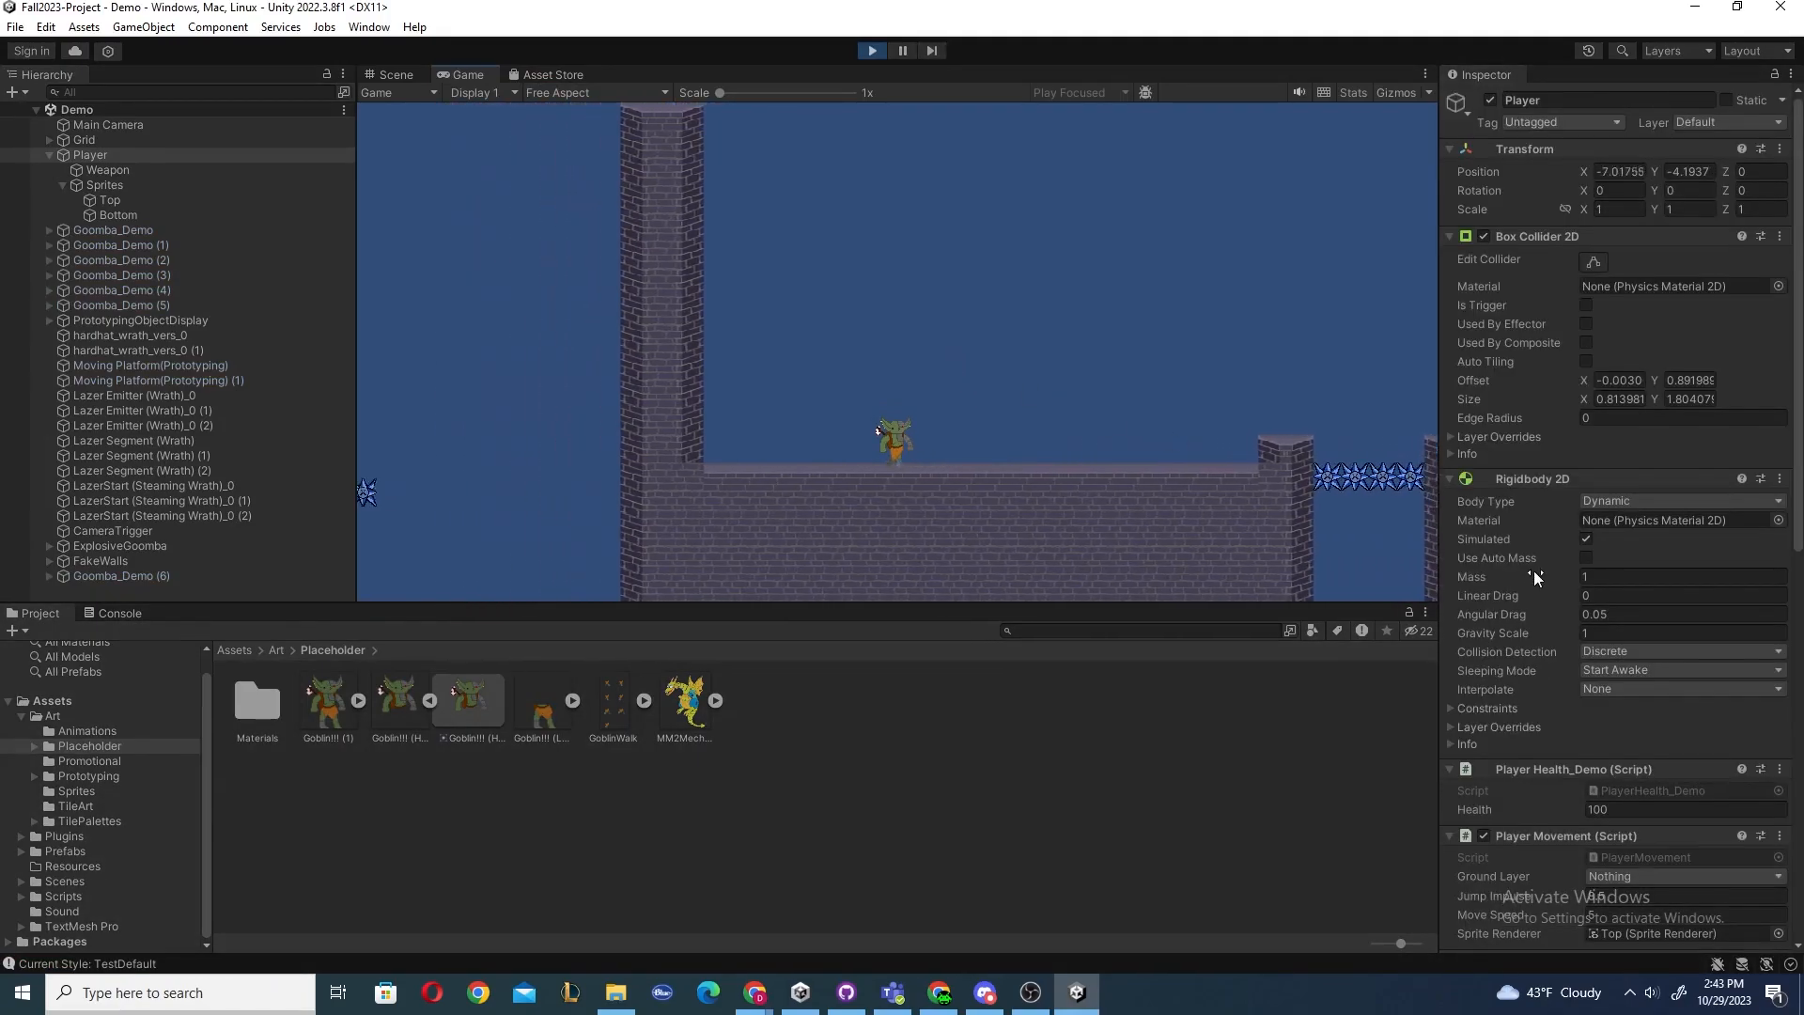
scroll(1543, 575, down, 4)
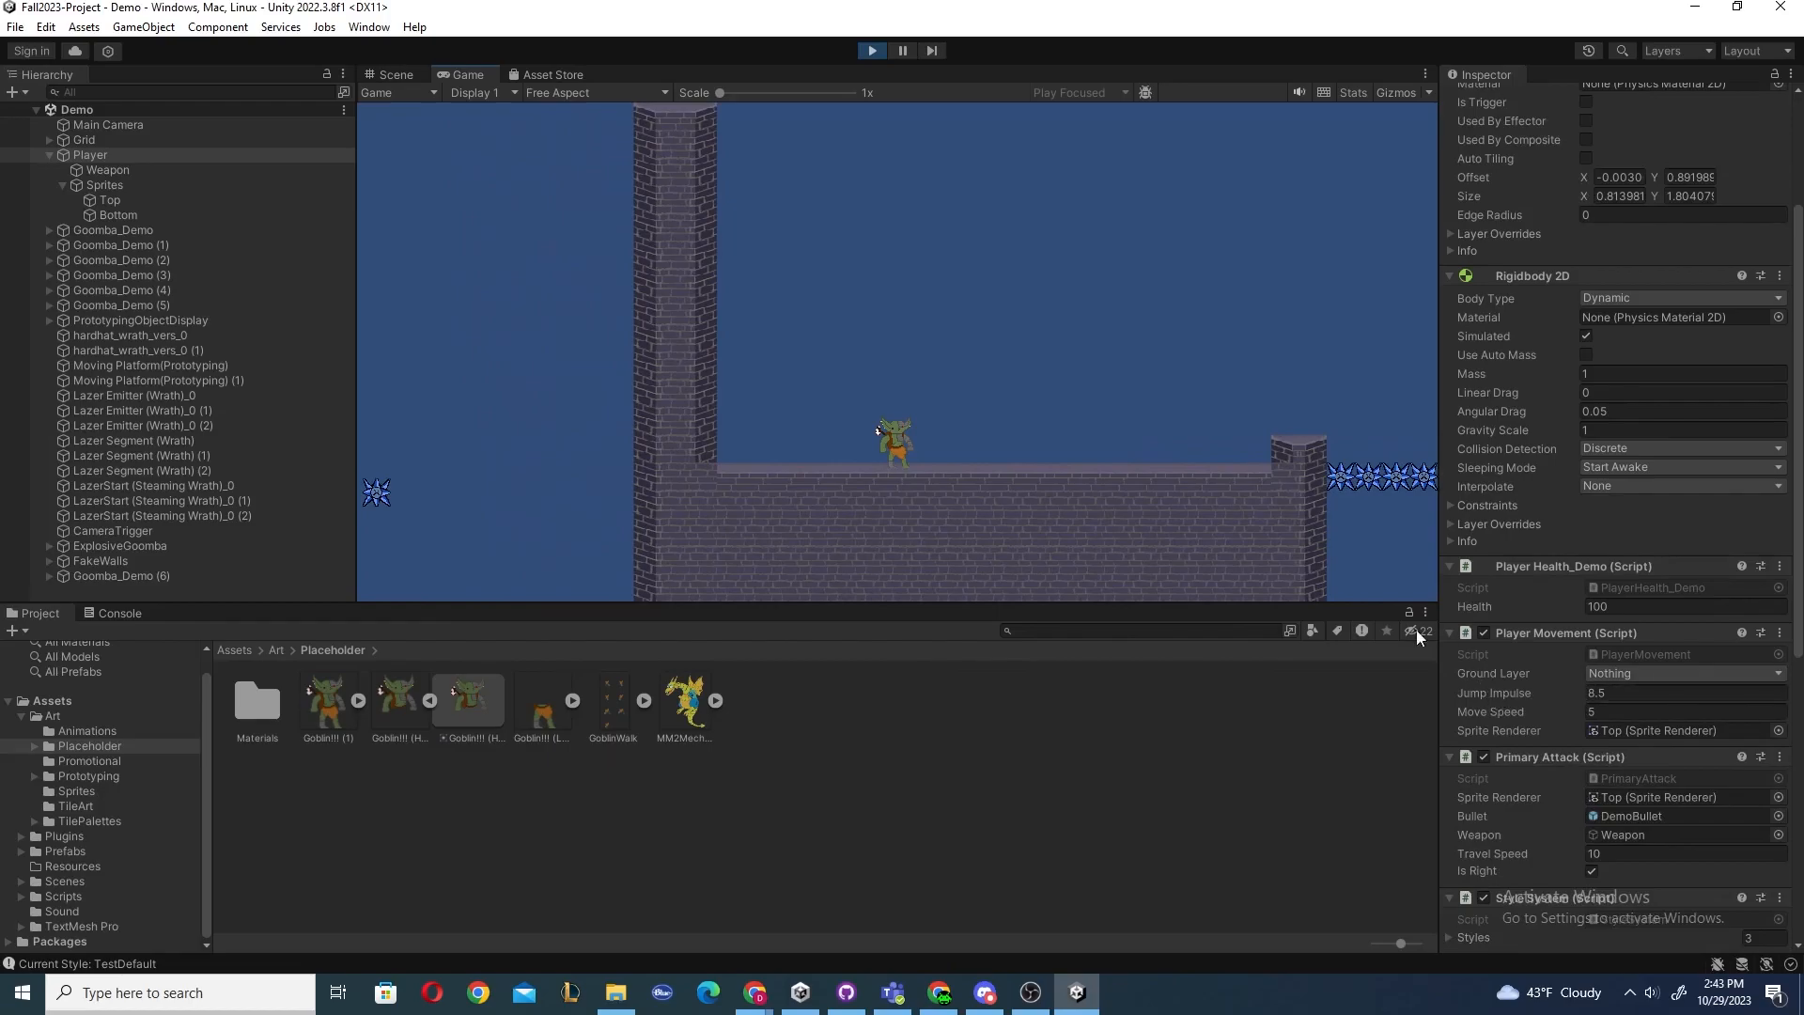
key(space)
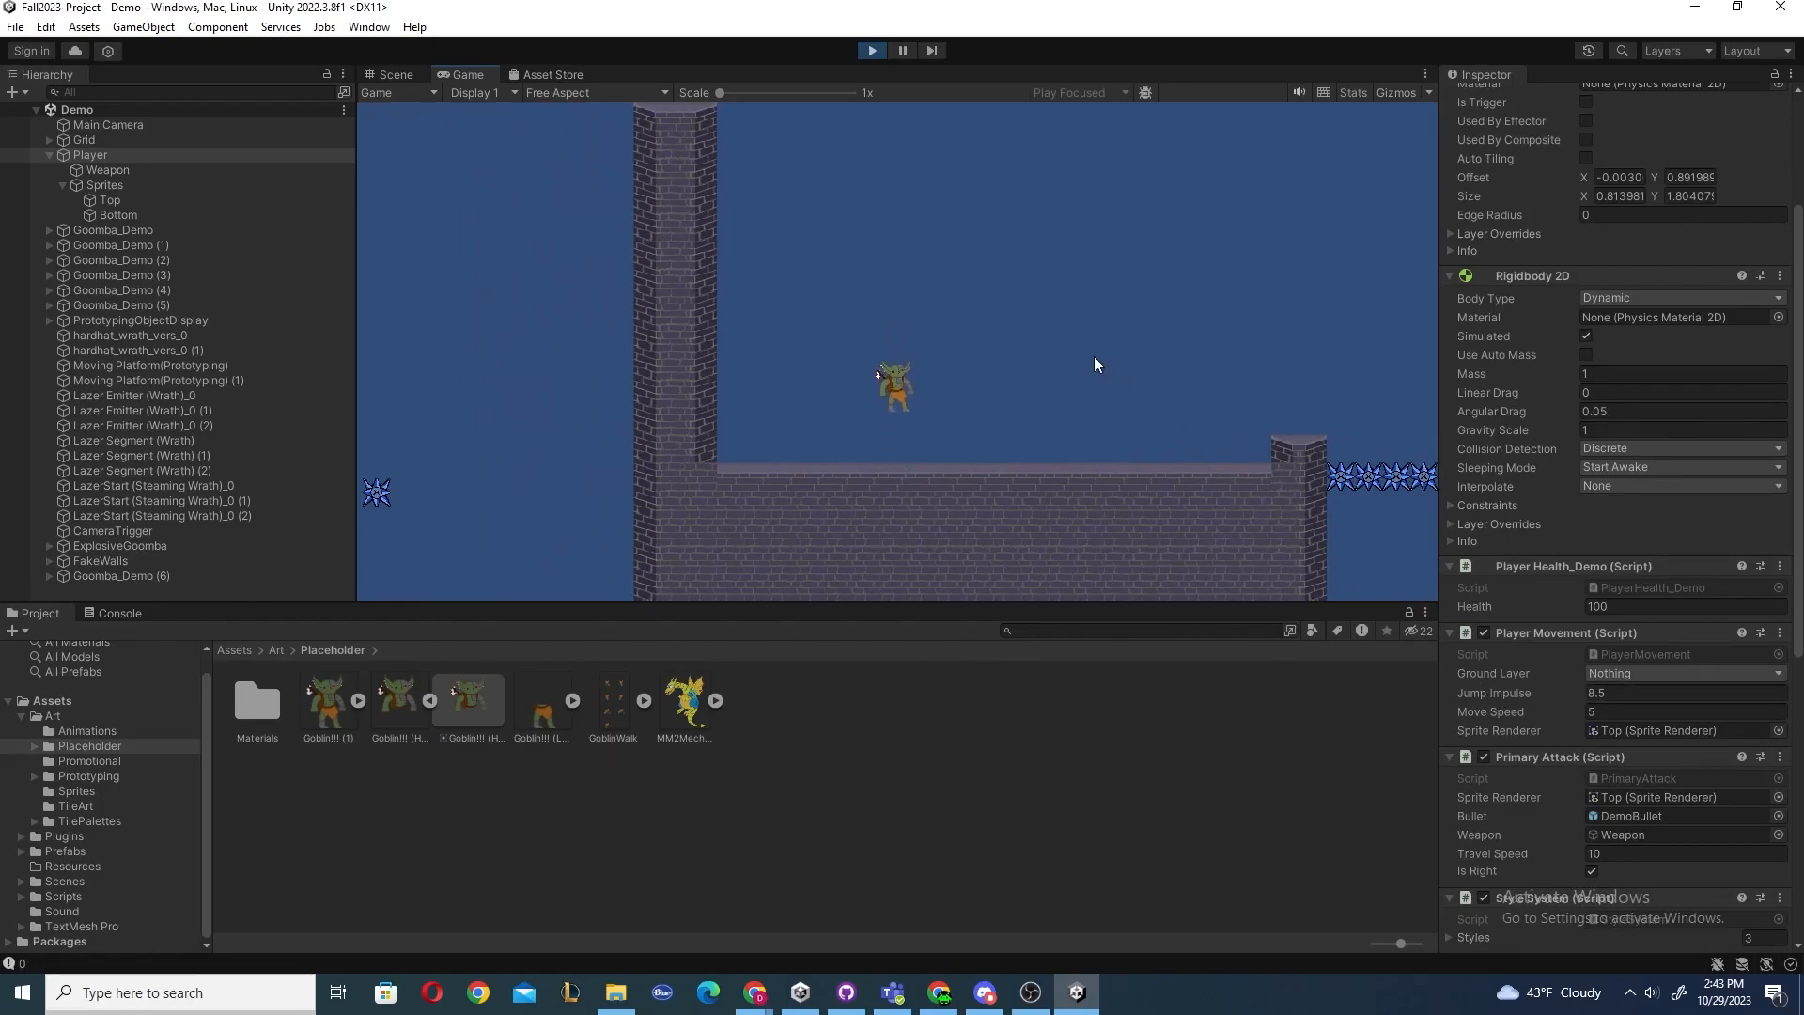
Lower the Player Movement Jump Impulse to 4.25 during play and test jumping and shooting.
click(1609, 696)
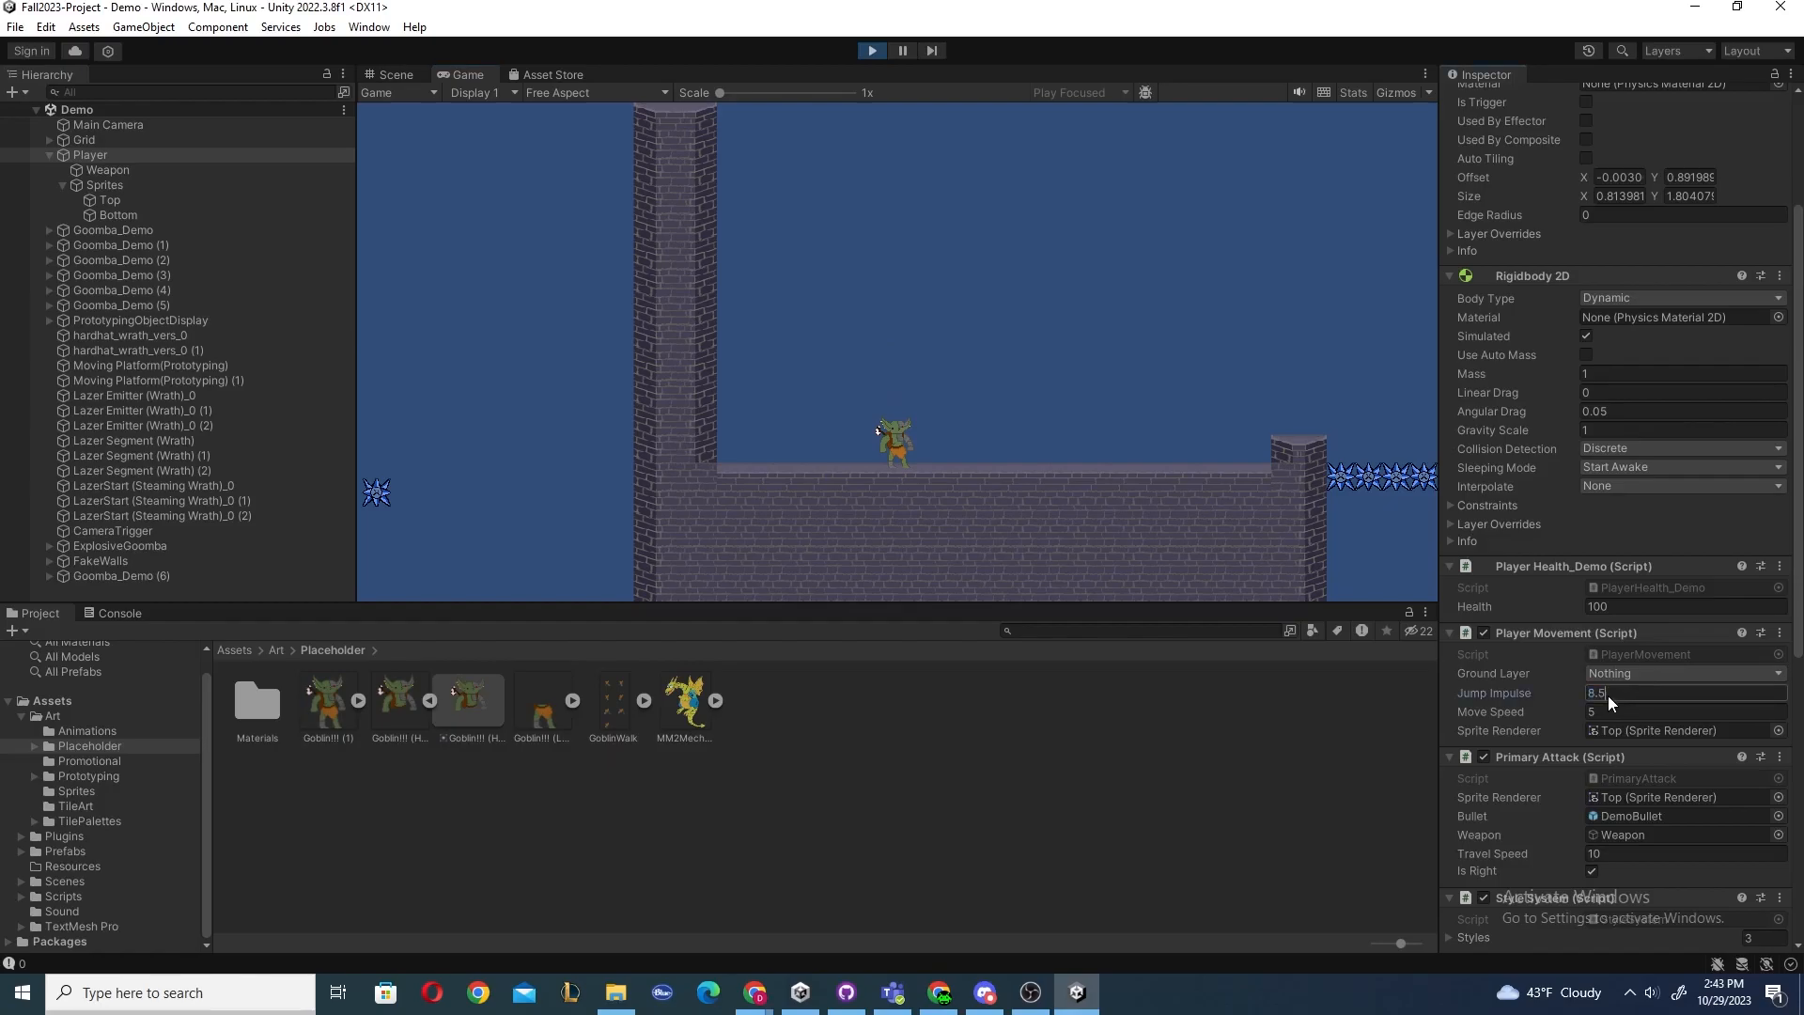
click(1002, 355)
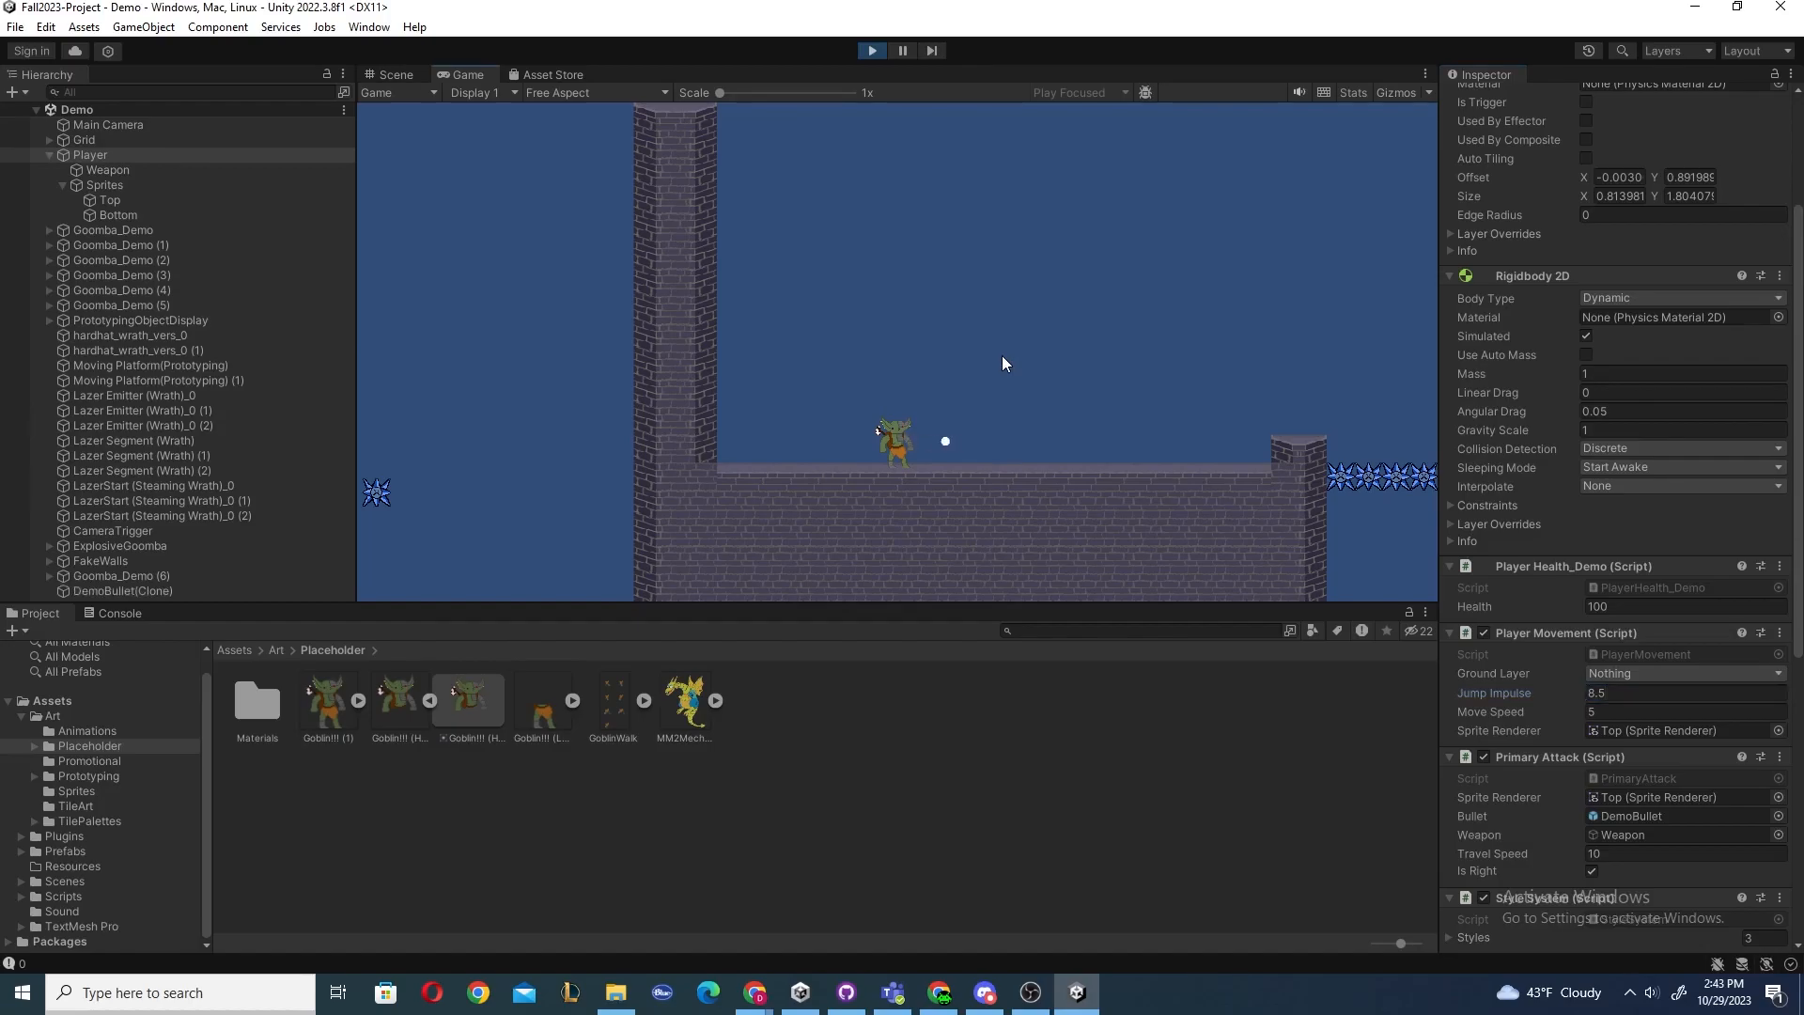
key(space)
click(1605, 693)
click(977, 446)
key(space)
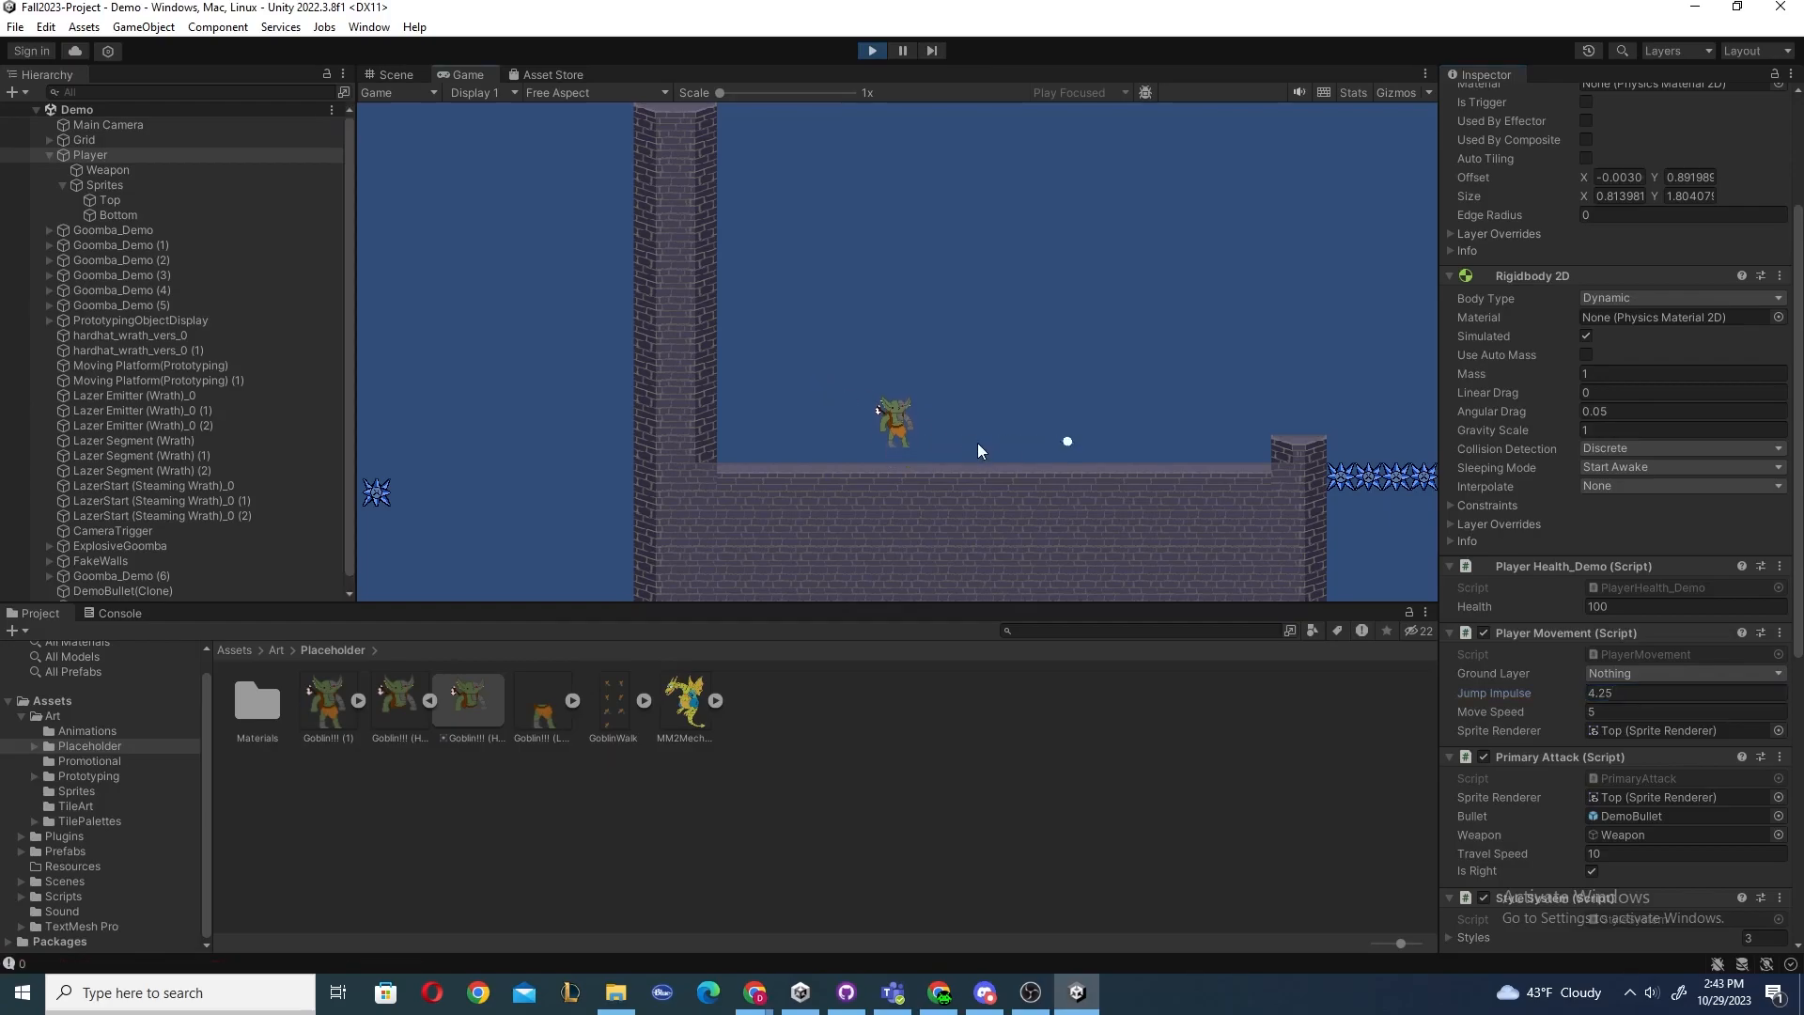
key(space)
key(space)
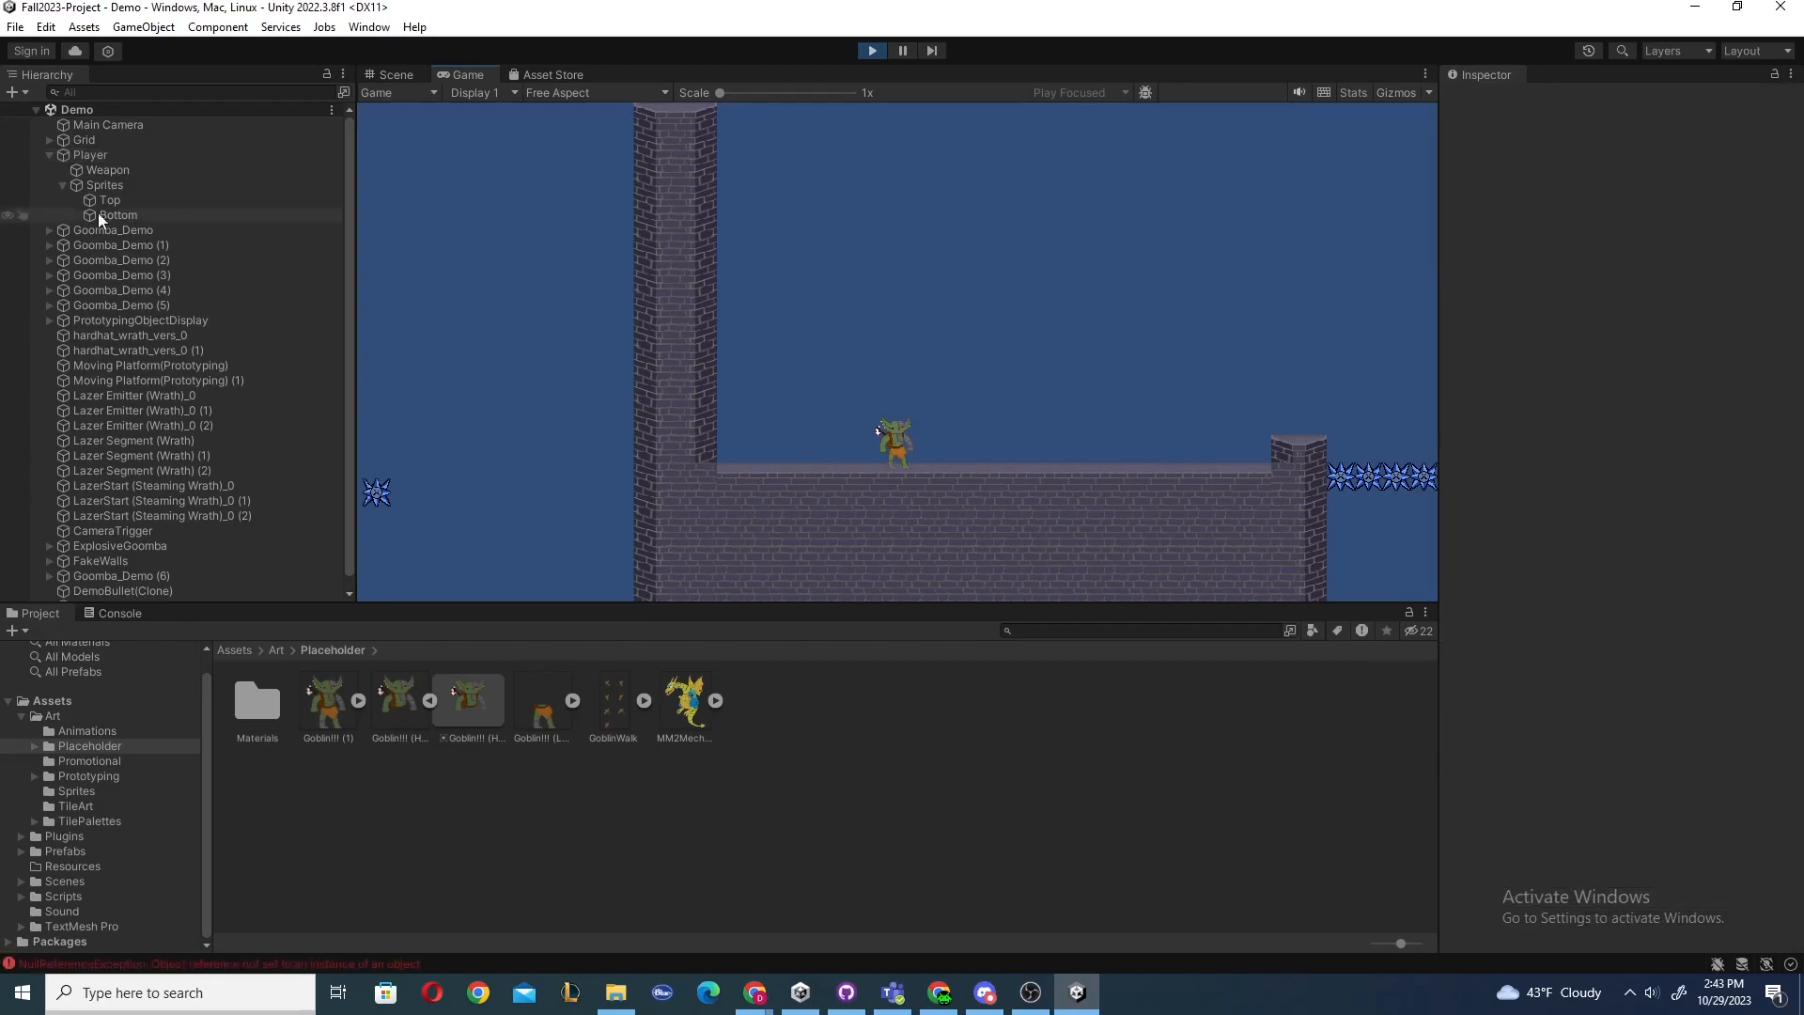
Disable the Player Movement component on the Player during play, test firing, and stop Play mode.
click(90, 156)
scroll(1710, 601, down, 12)
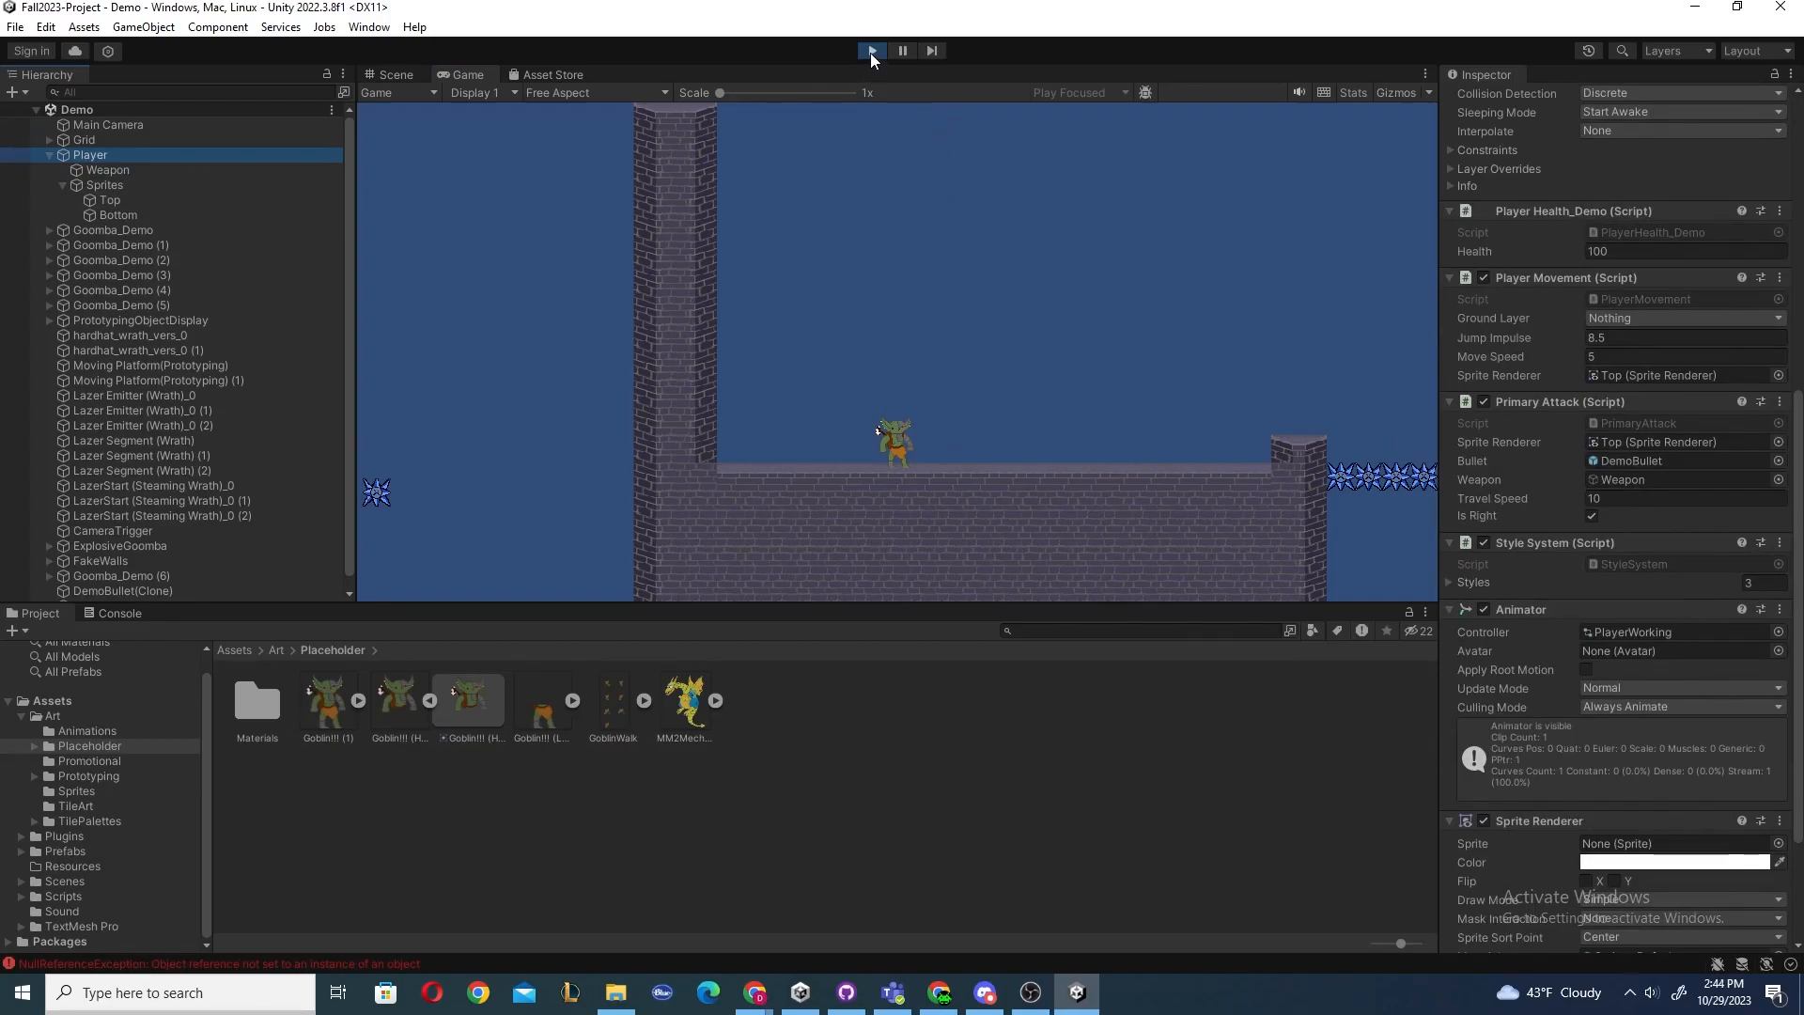
click(1483, 278)
click(1038, 318)
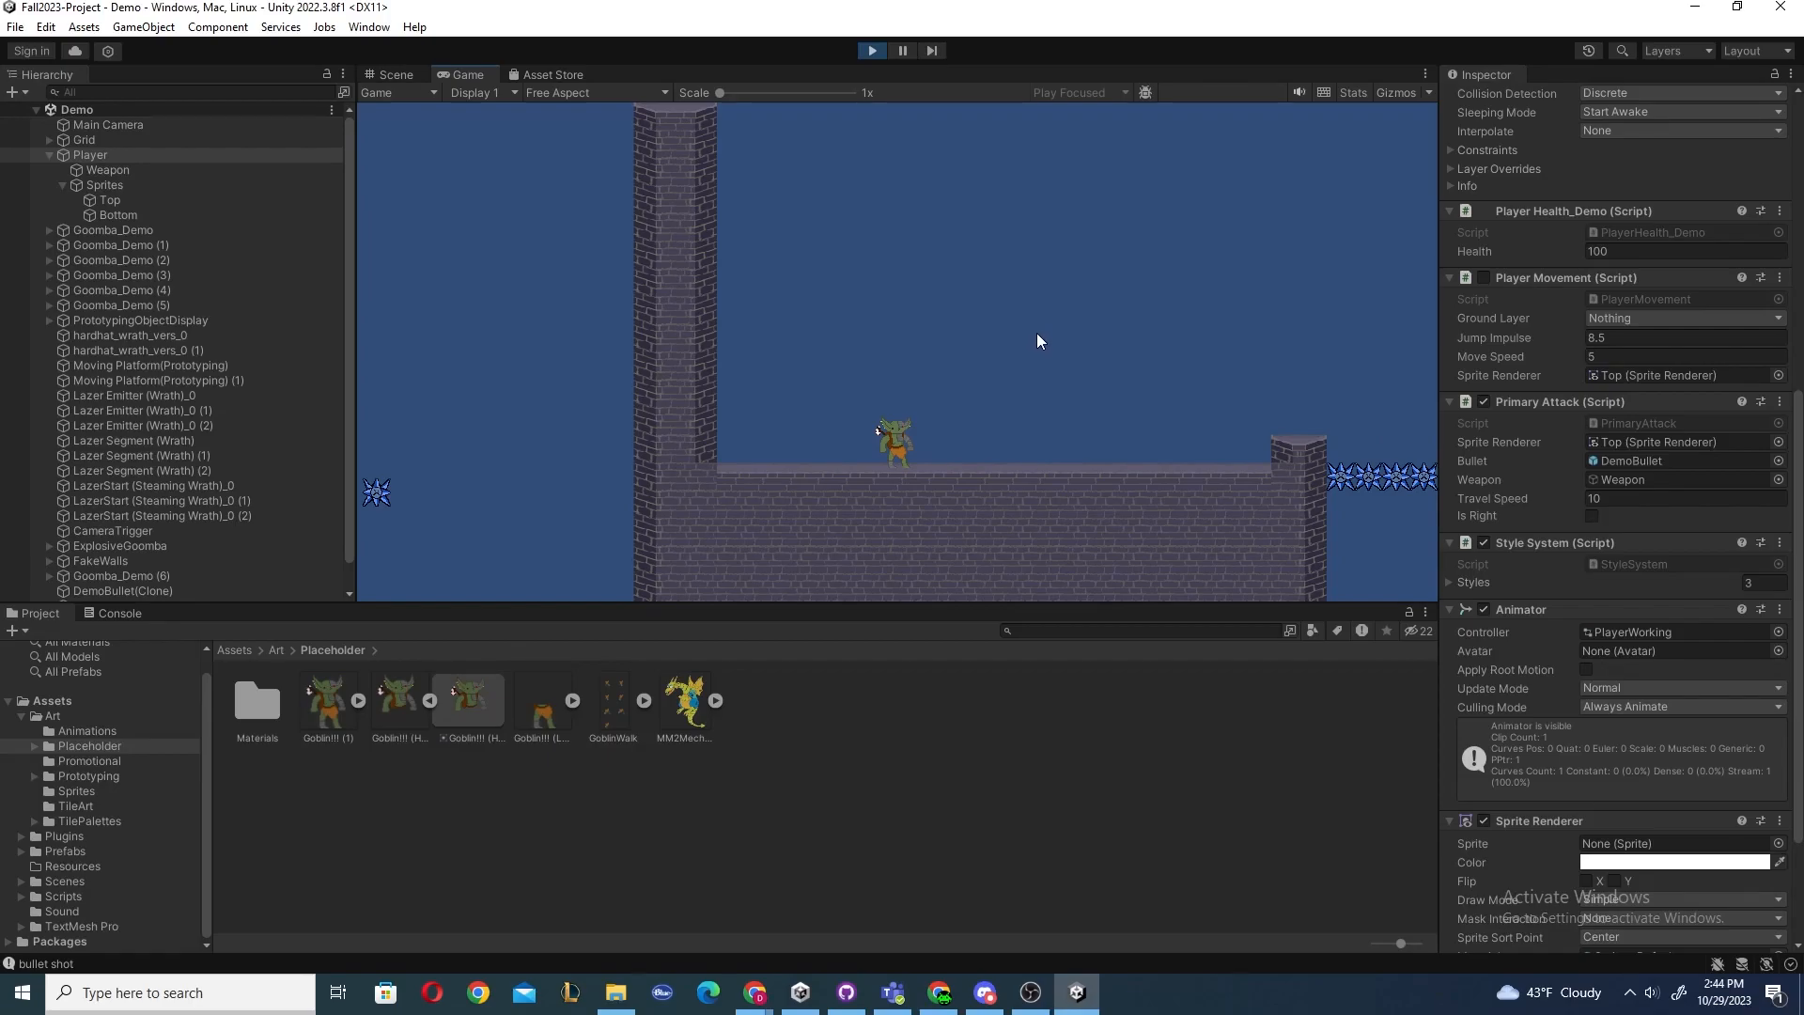
click(872, 52)
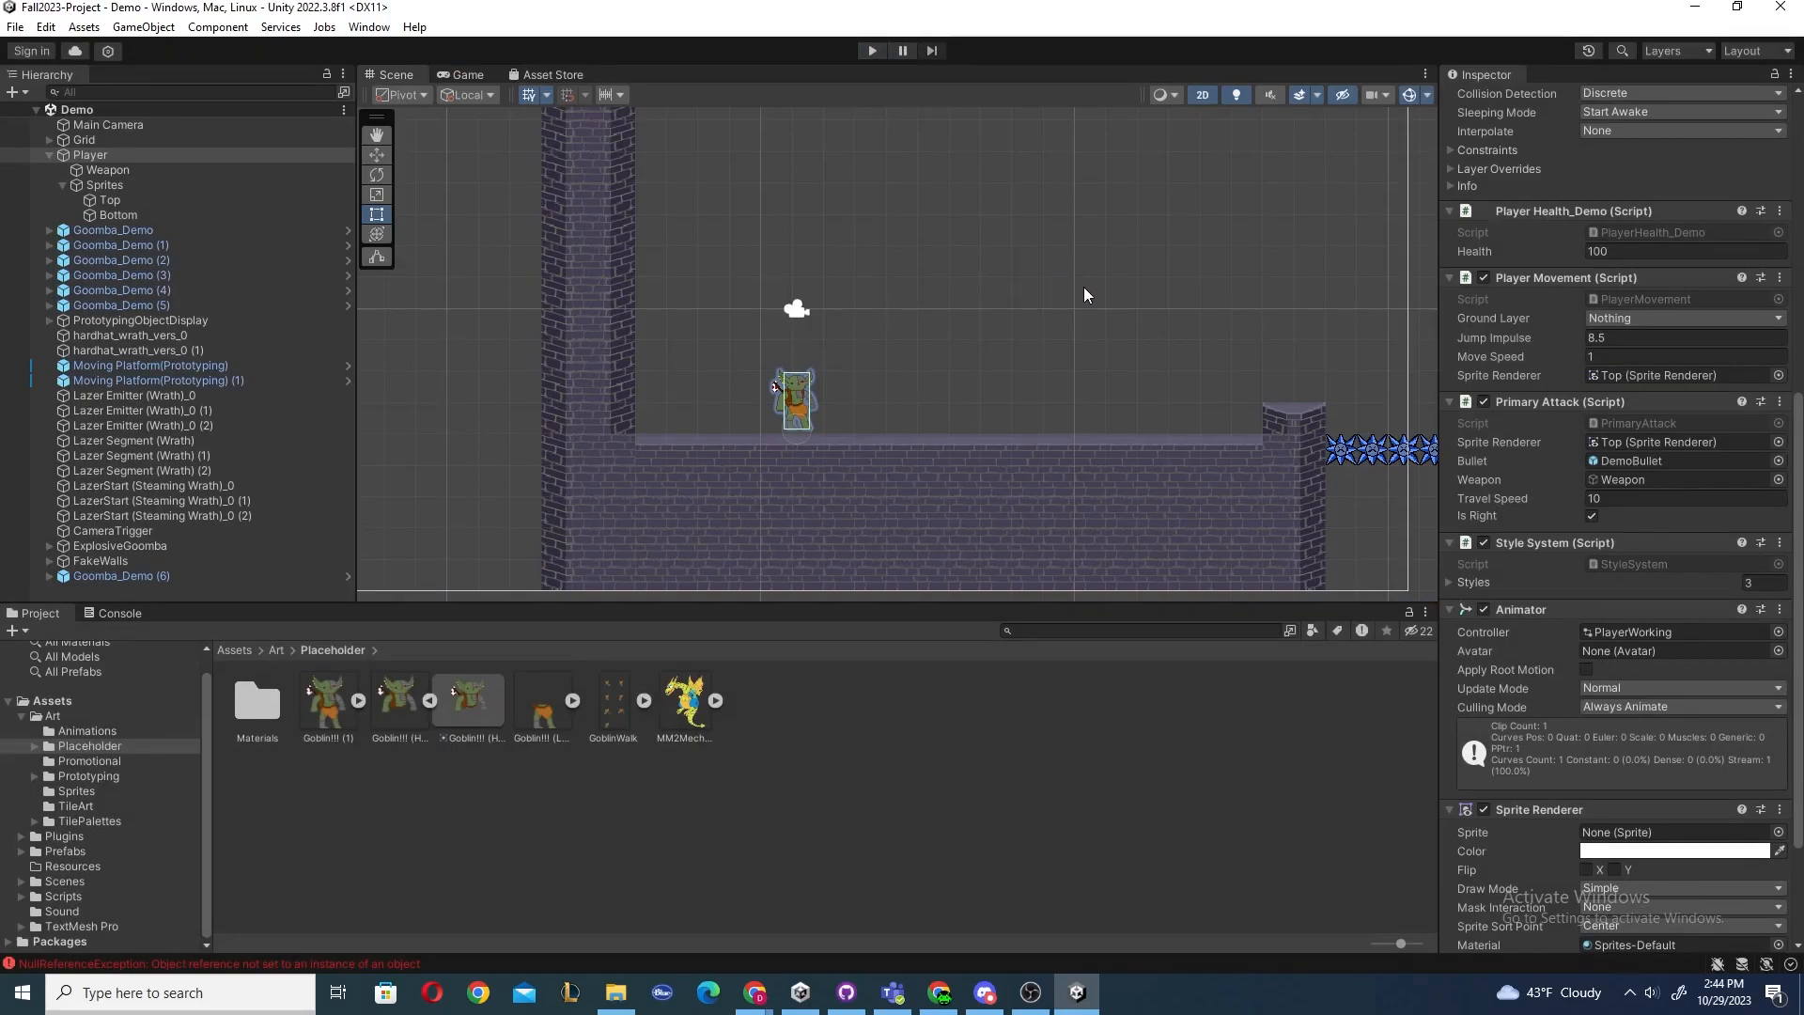
scroll(1577, 471, down, 1)
scroll(1565, 432, up, 2)
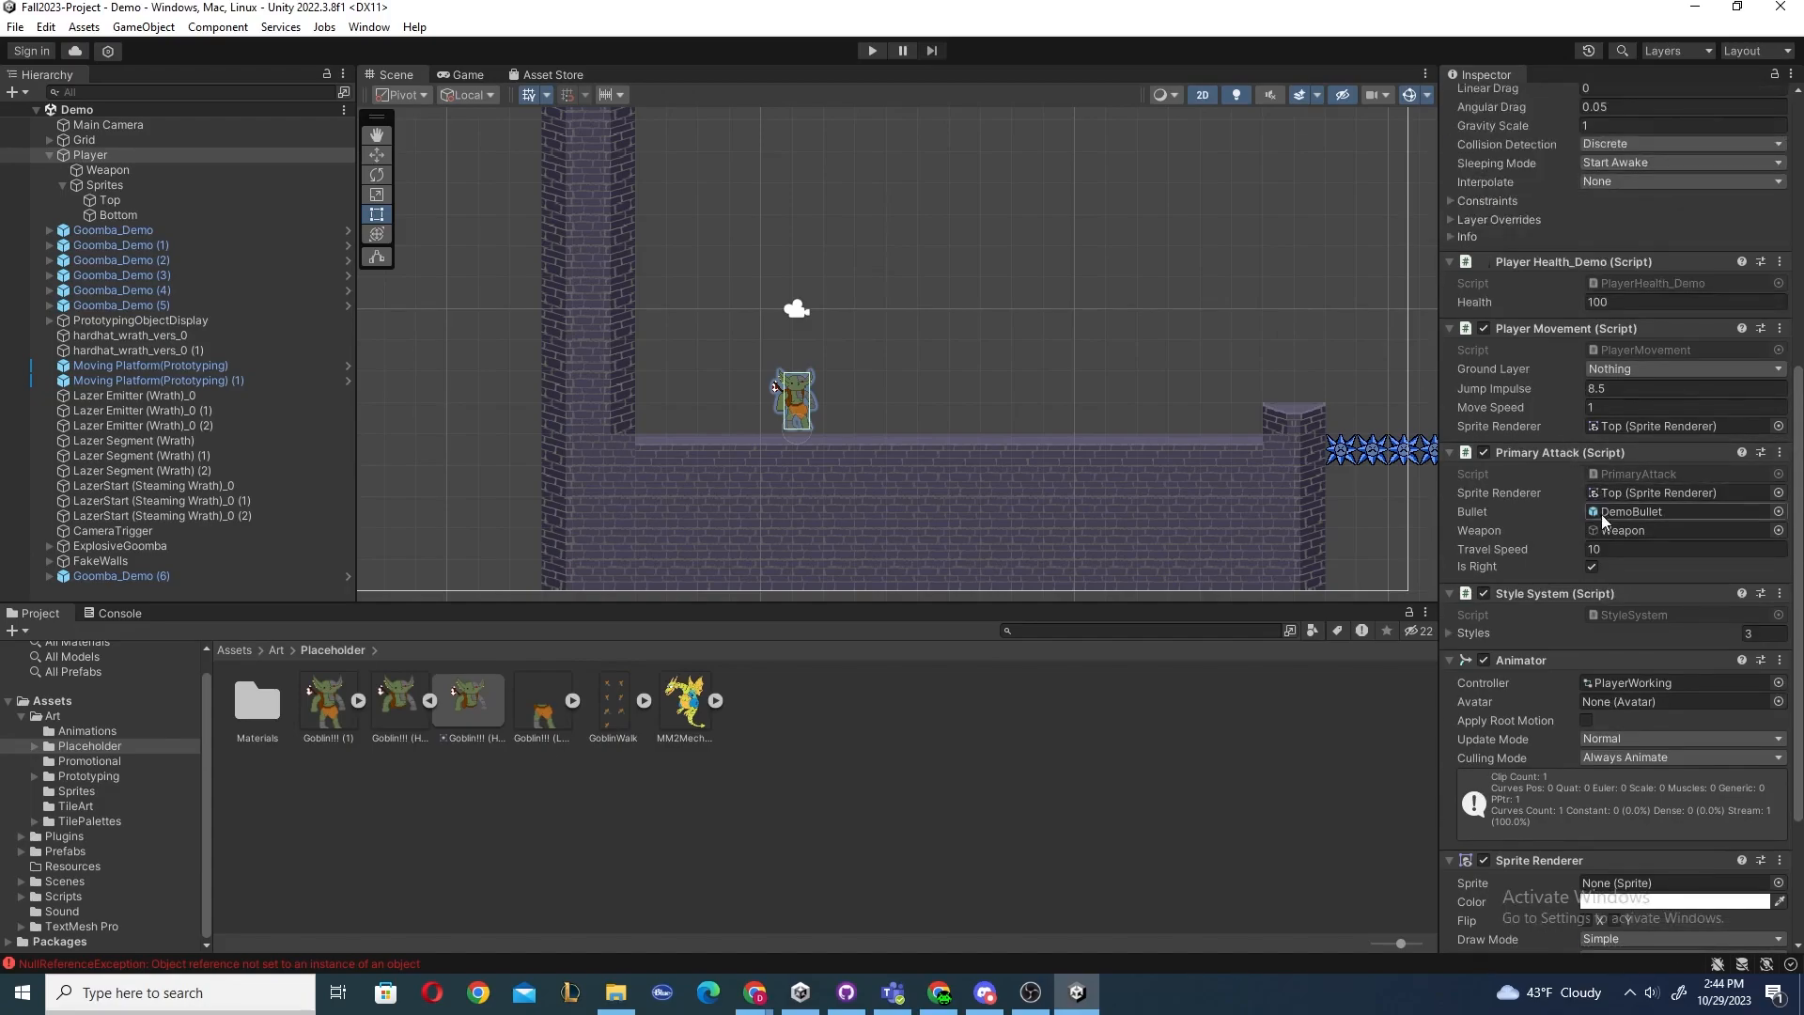
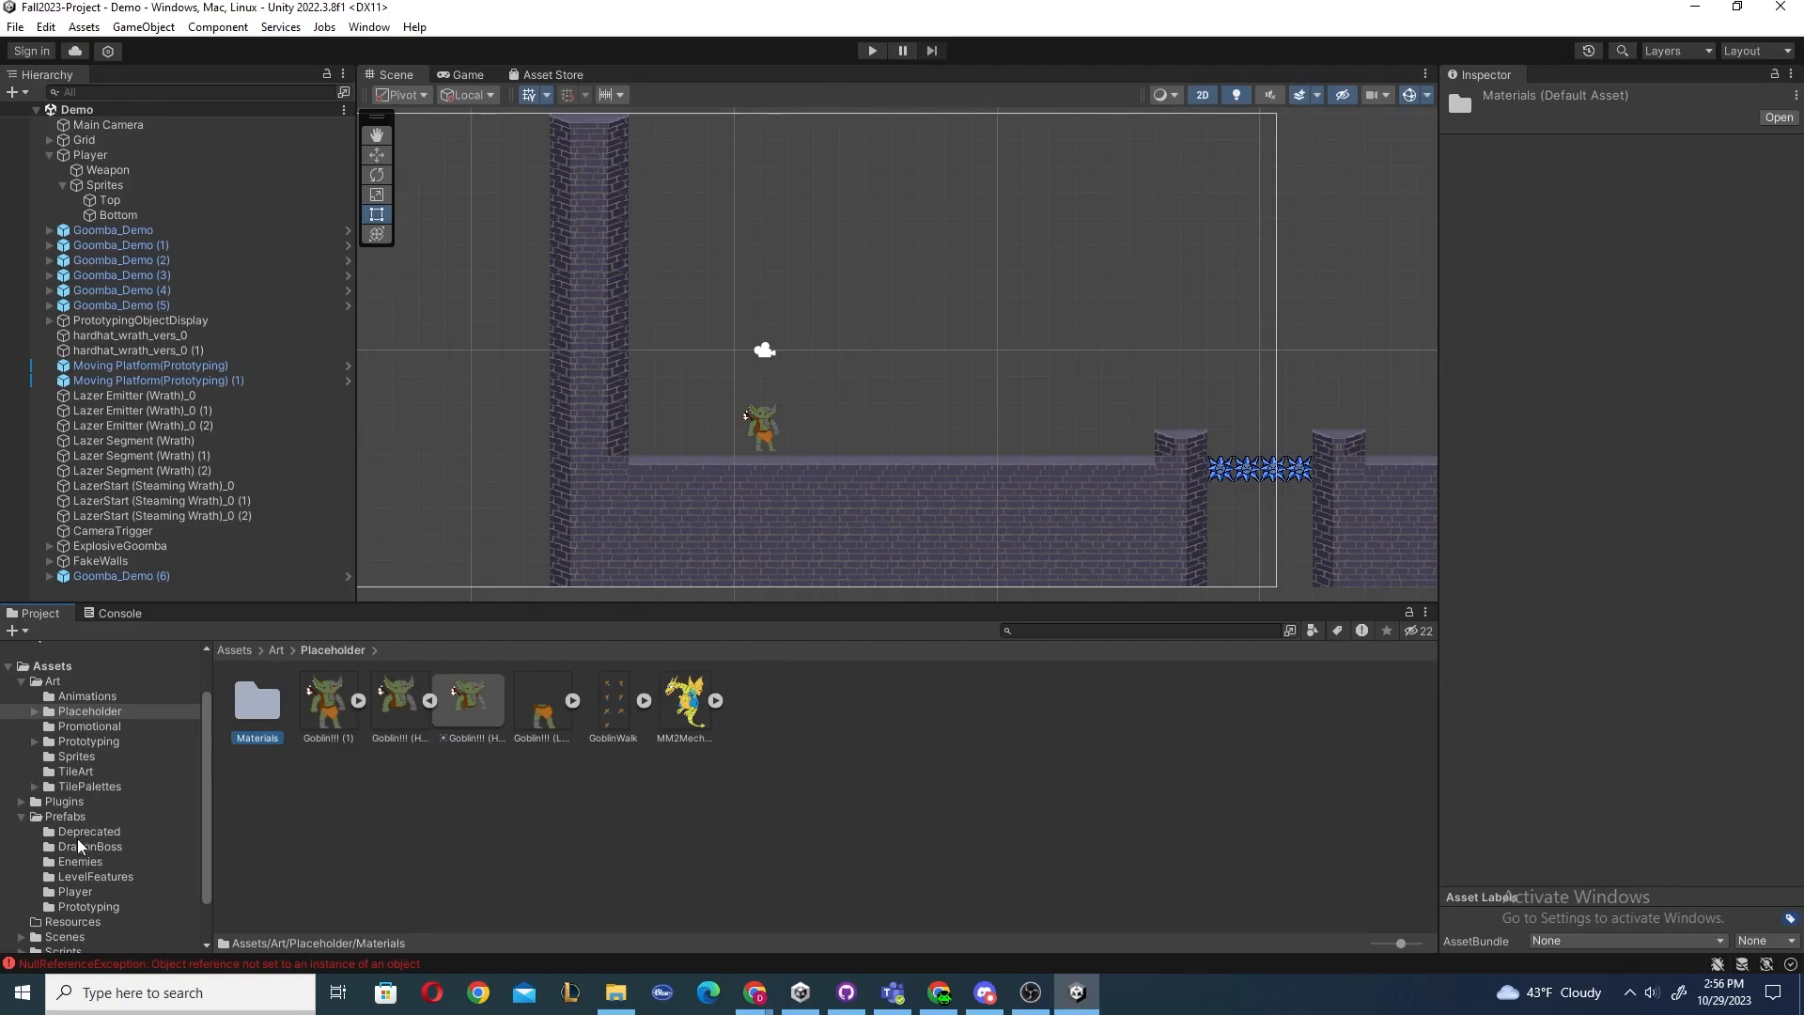
Open the Prefabs Prototyping folder and place a Goomba_Demo prefab on the floor to the right of the Player.
scroll(87, 850, down, 2)
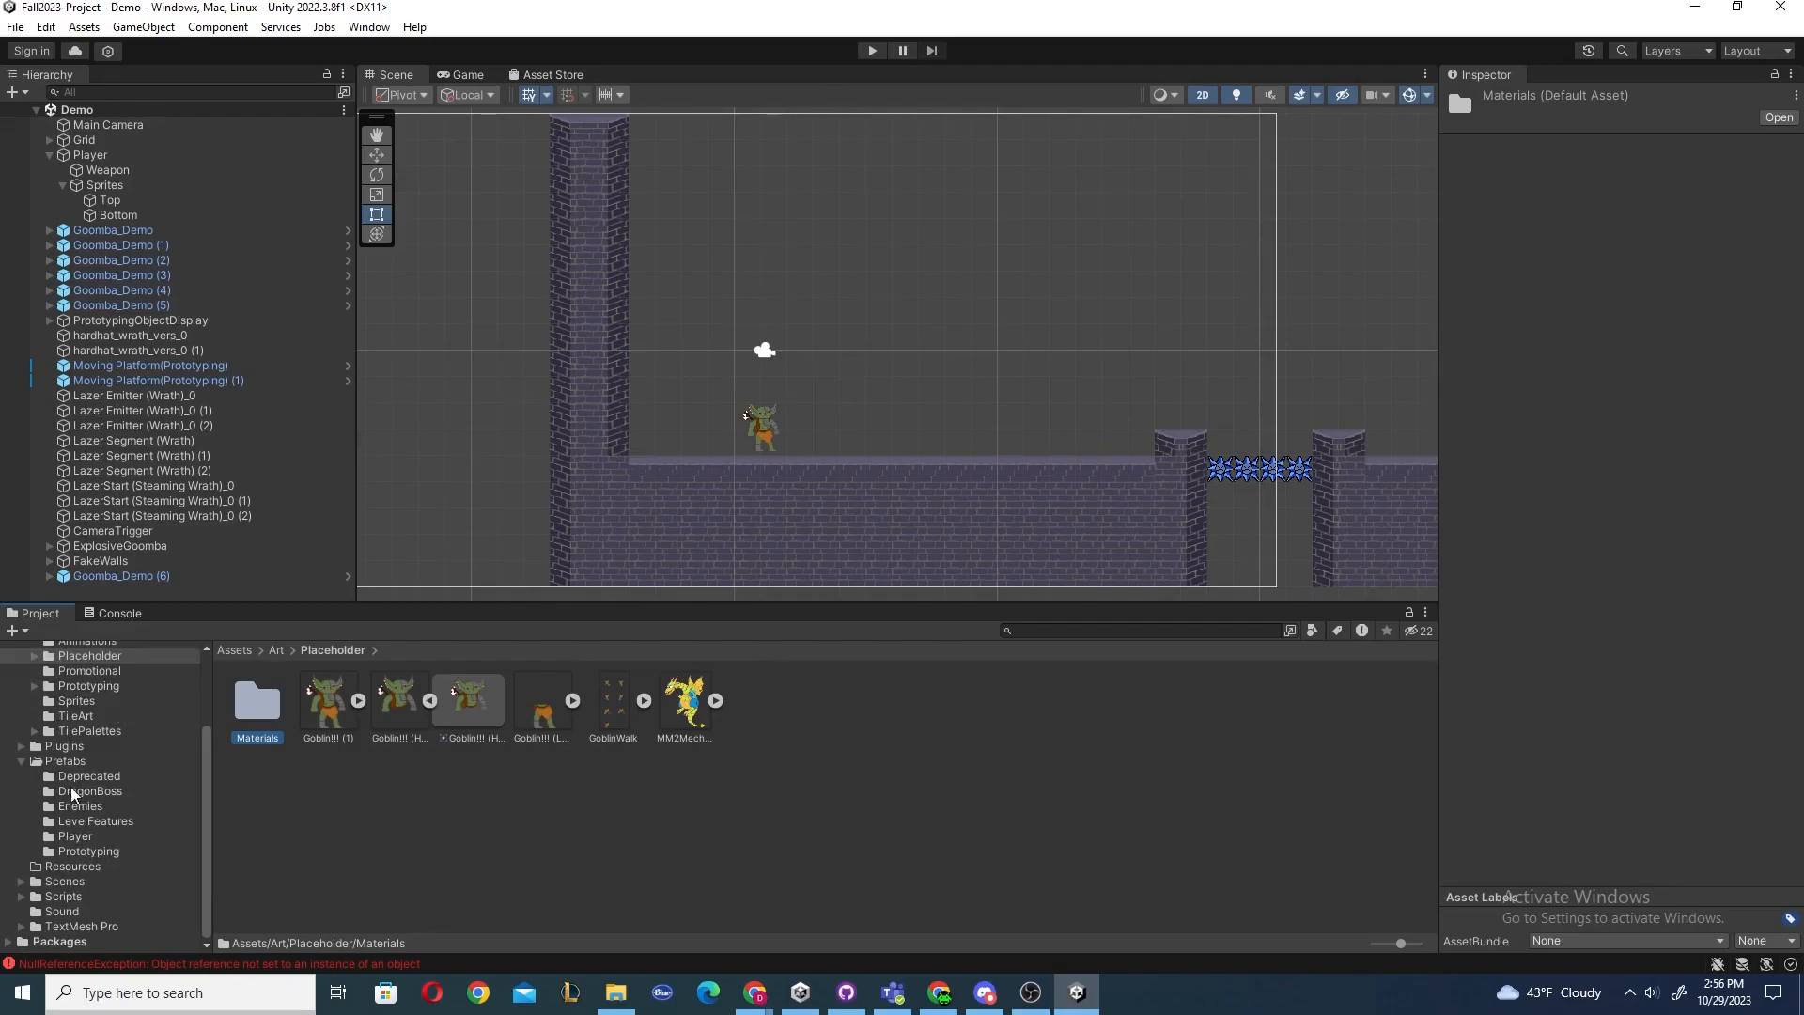
click(105, 851)
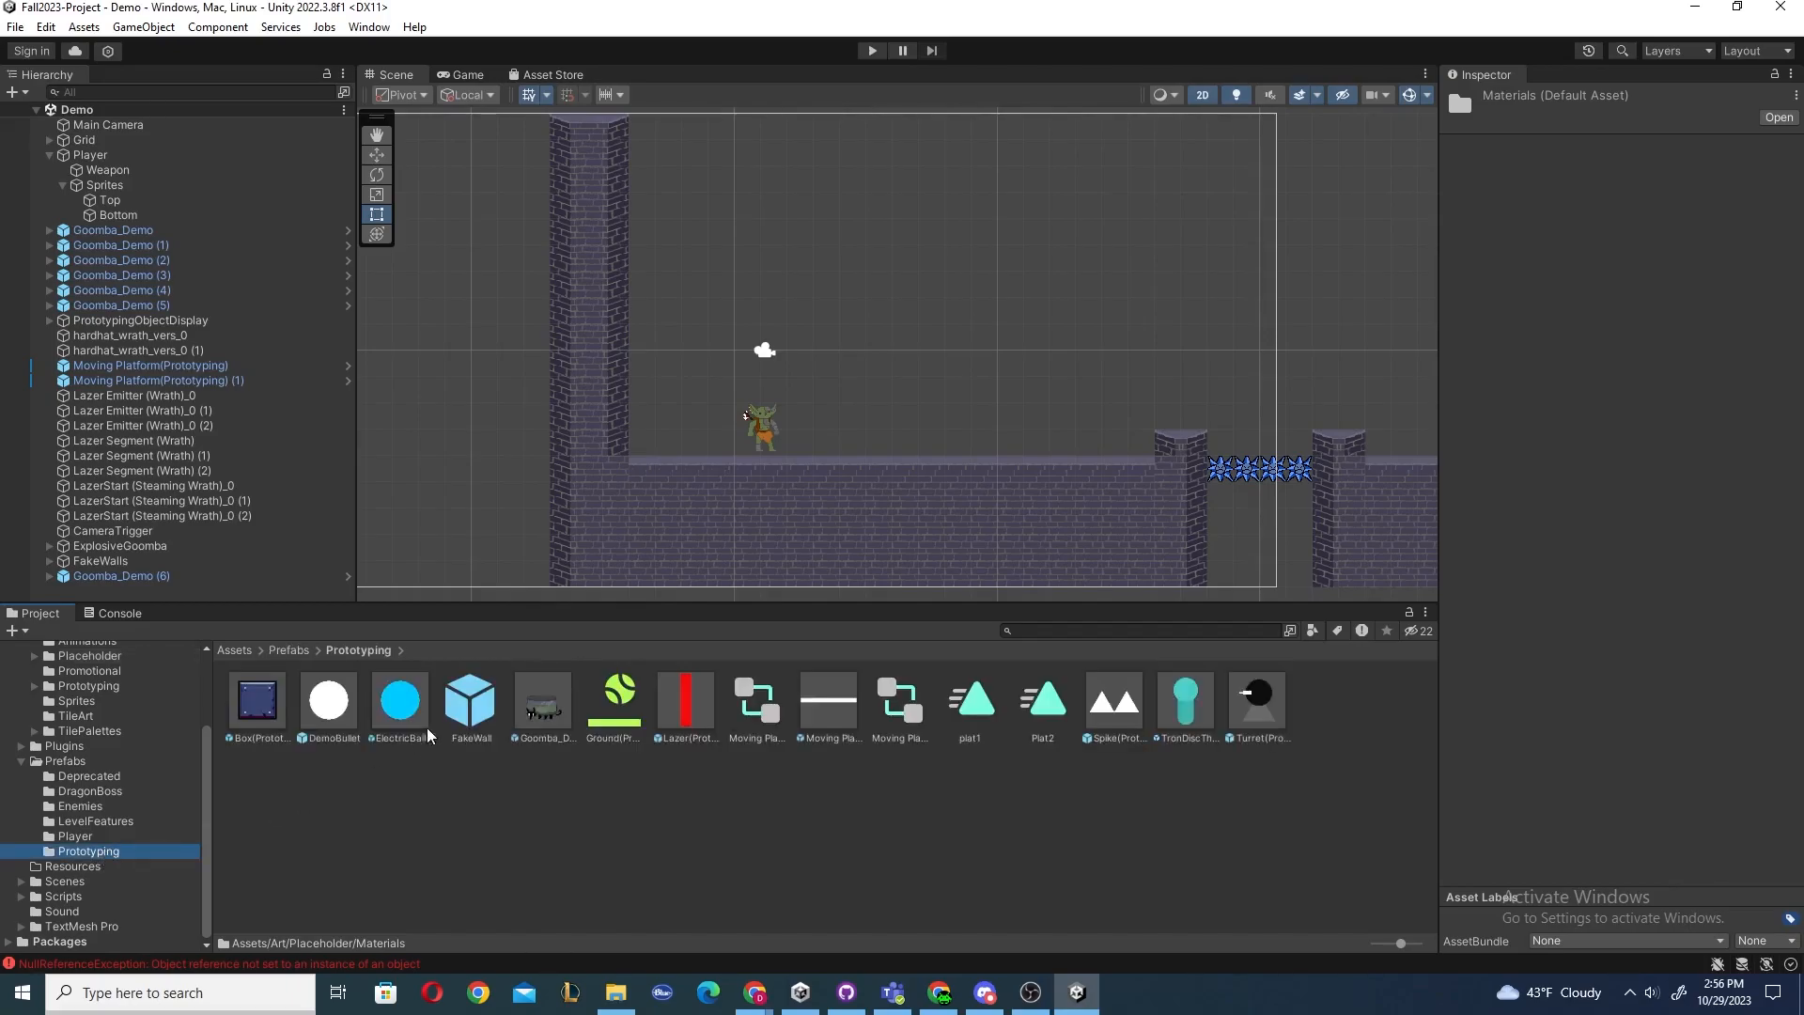
drag(542, 709, 928, 439)
click(1014, 399)
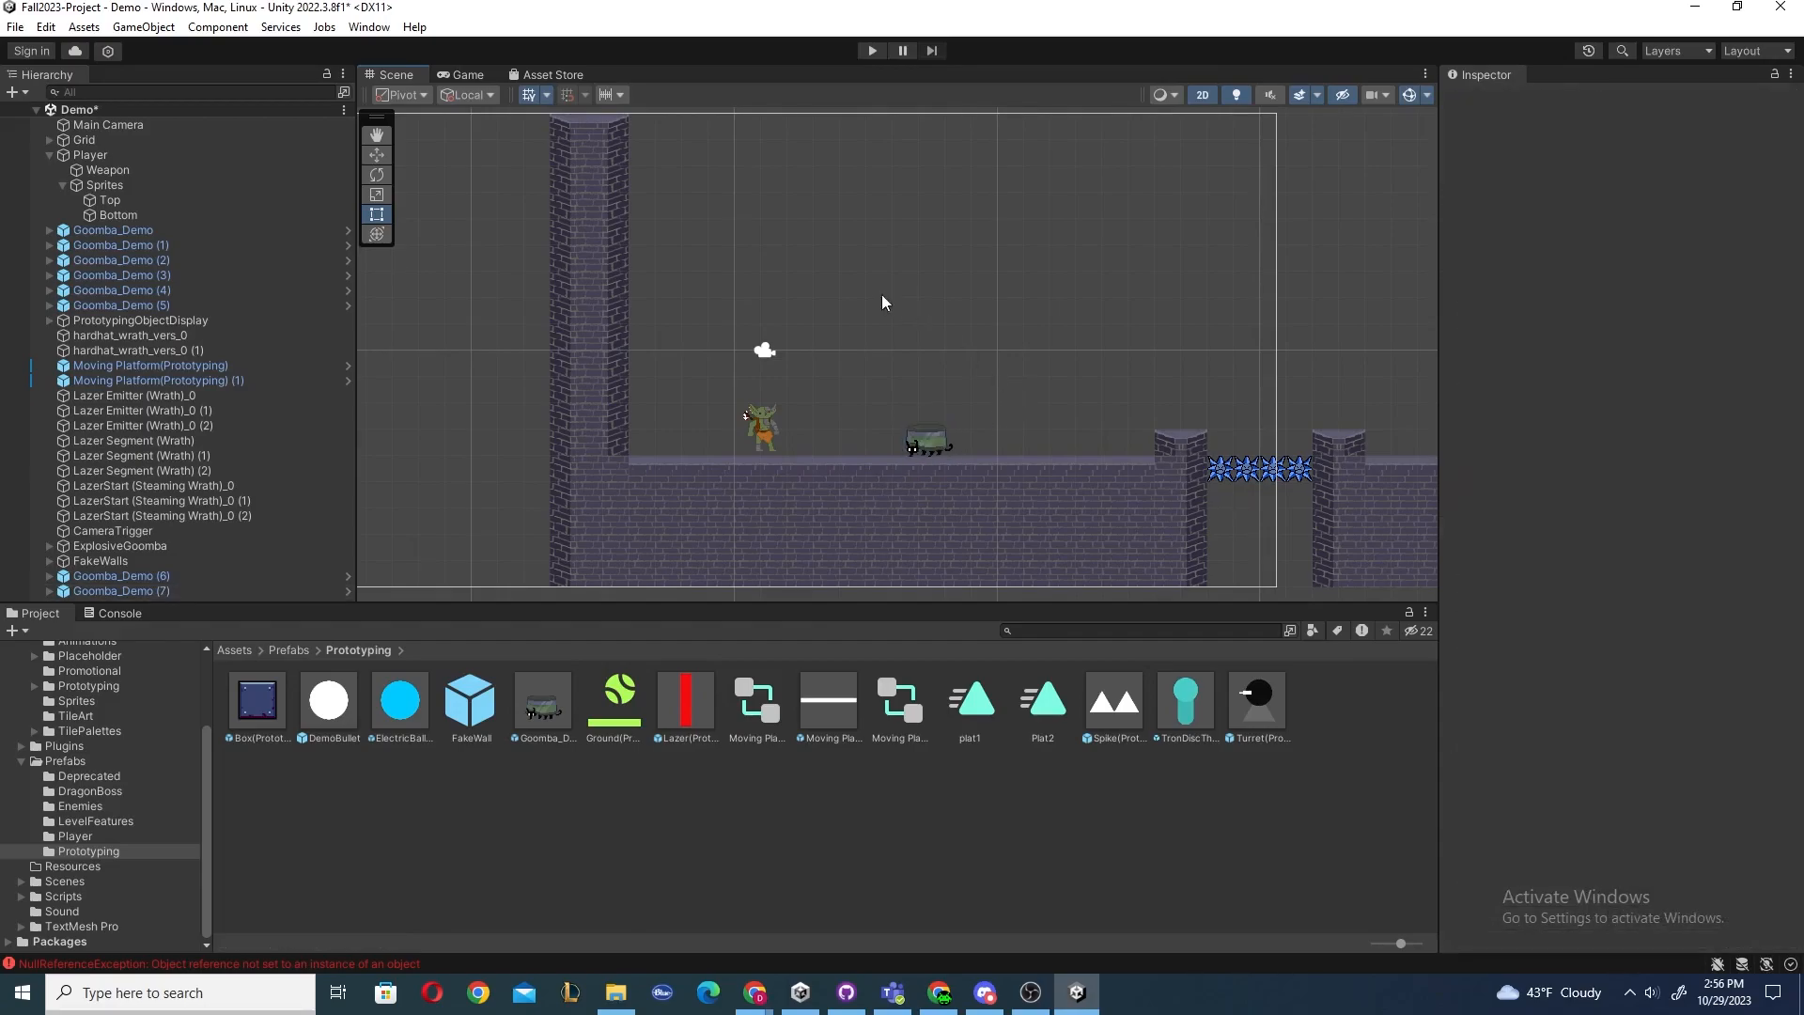
Select the new Goomba, review its components, and run a quick Play mode test.
click(923, 447)
scroll(1502, 432, down, 5)
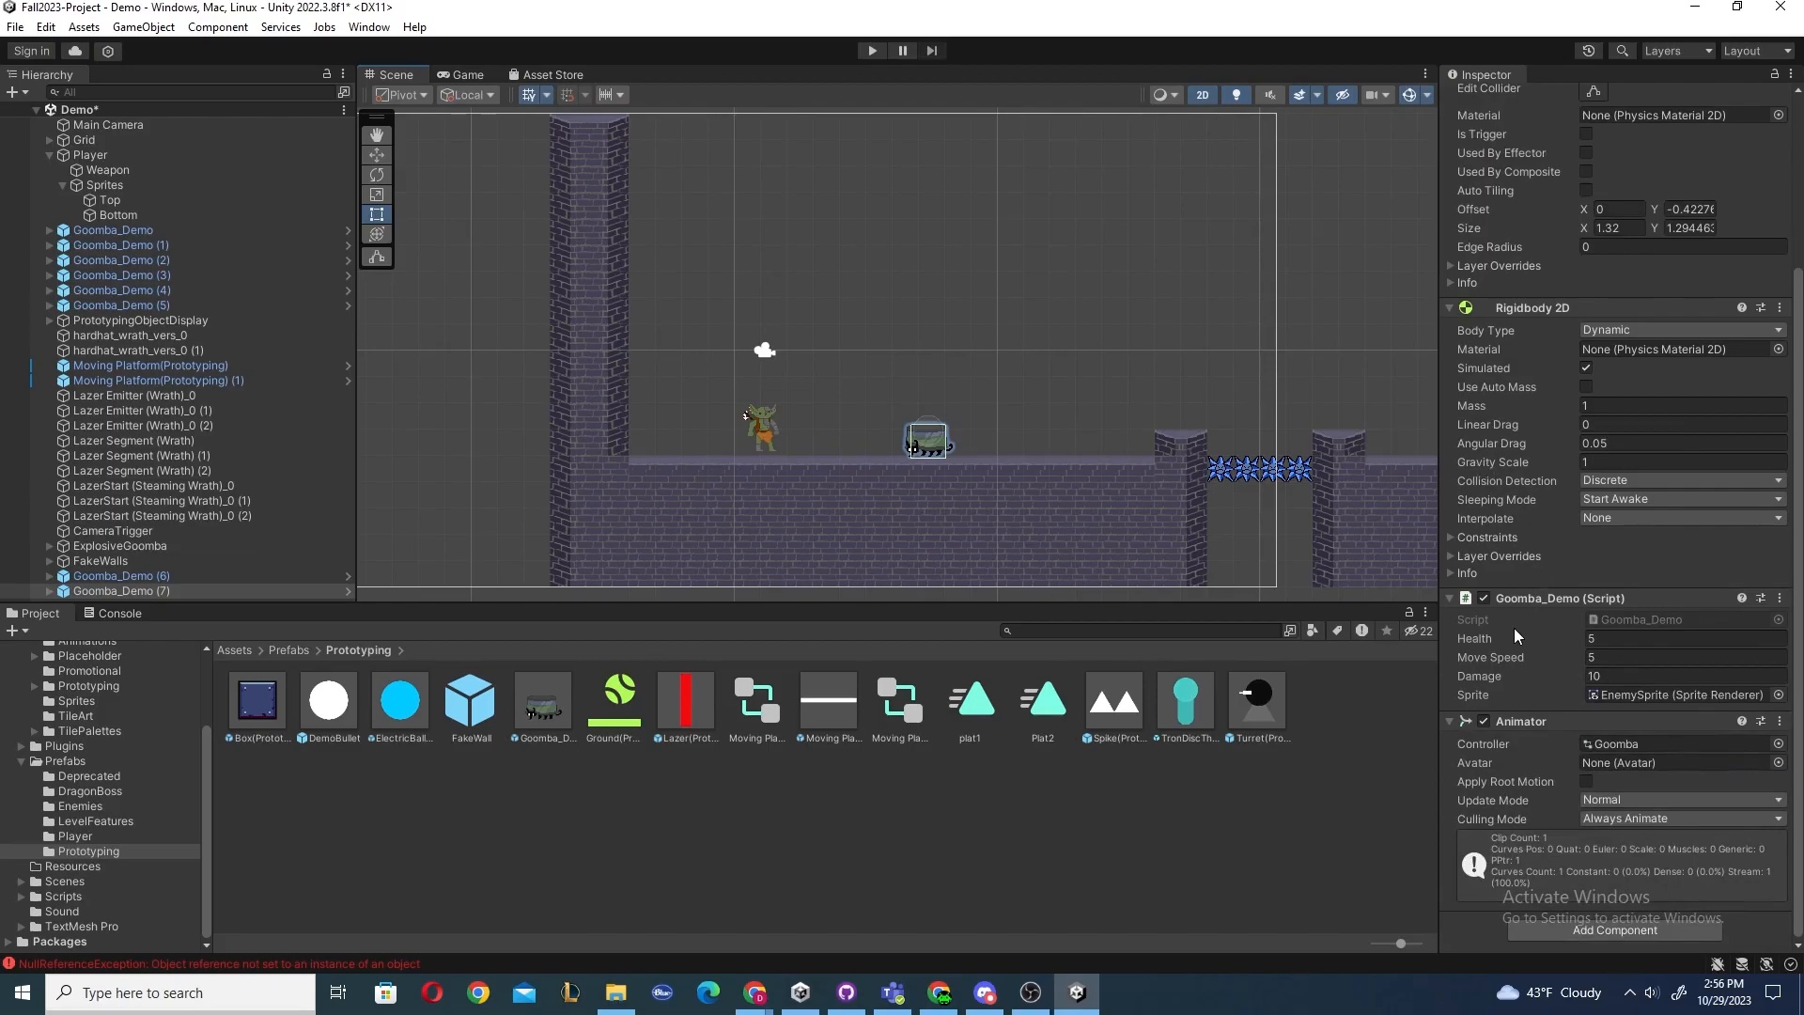
scroll(1540, 641, up, 4)
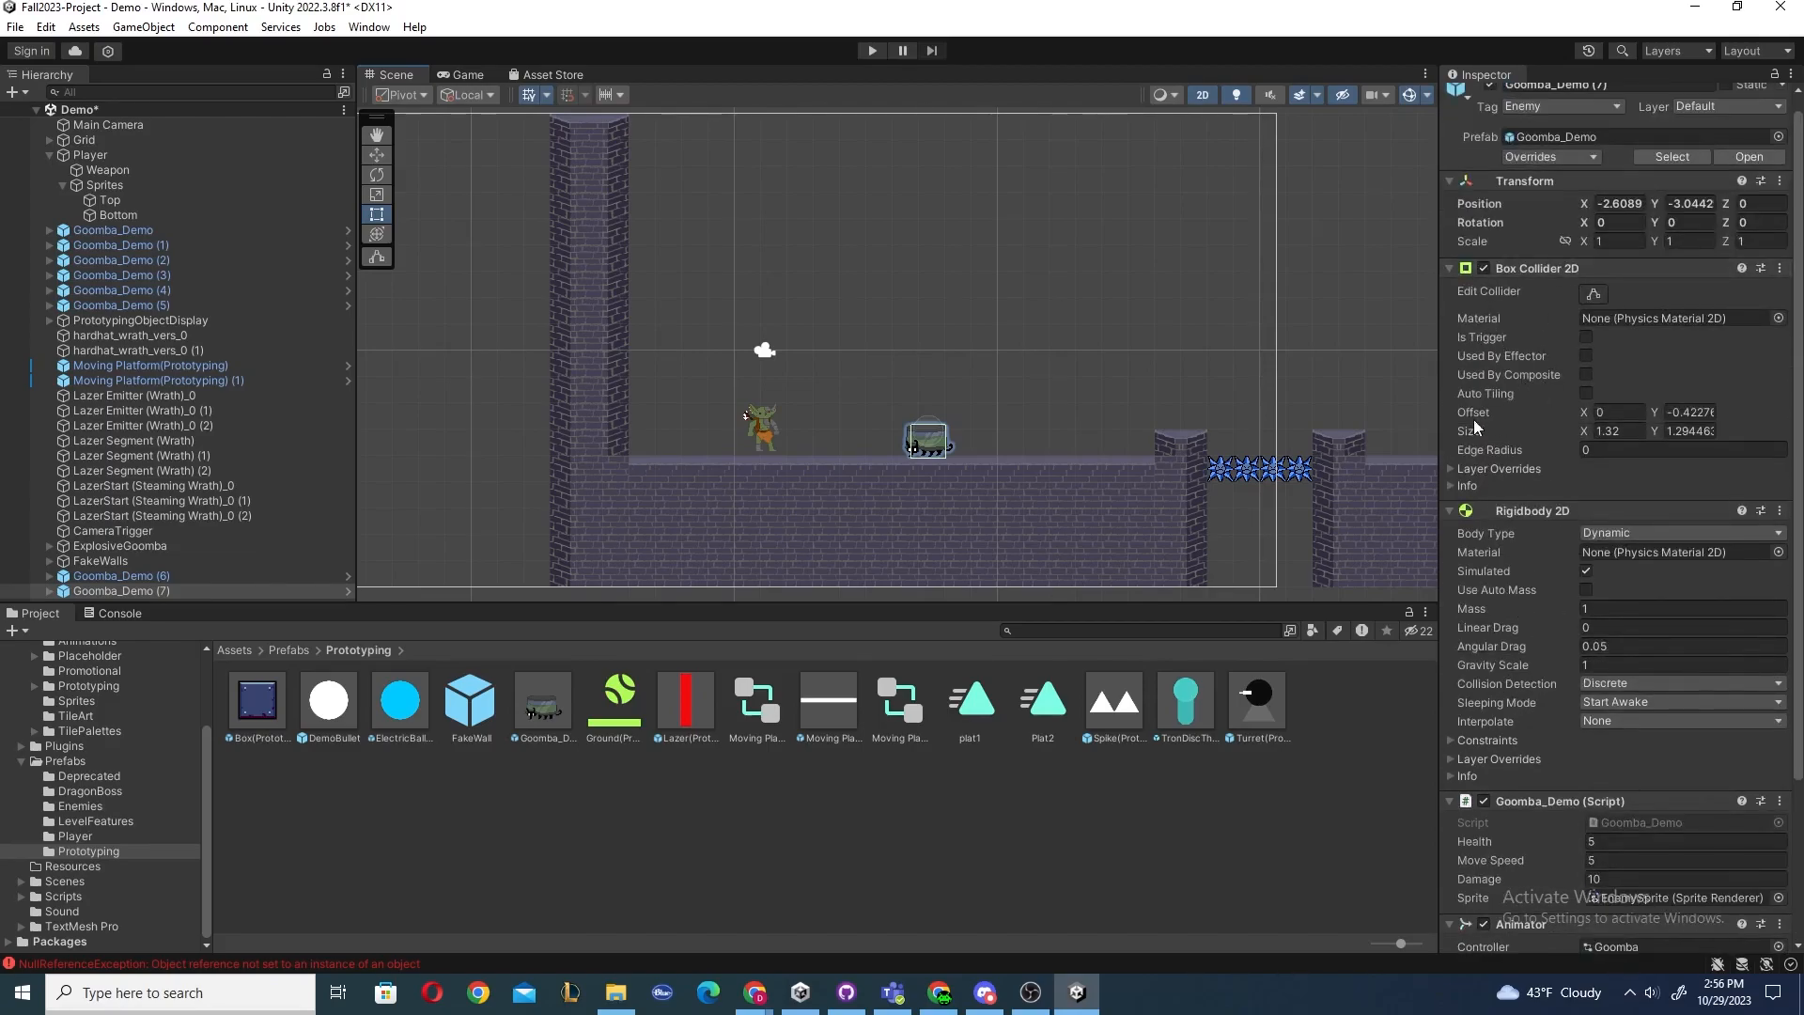
click(871, 50)
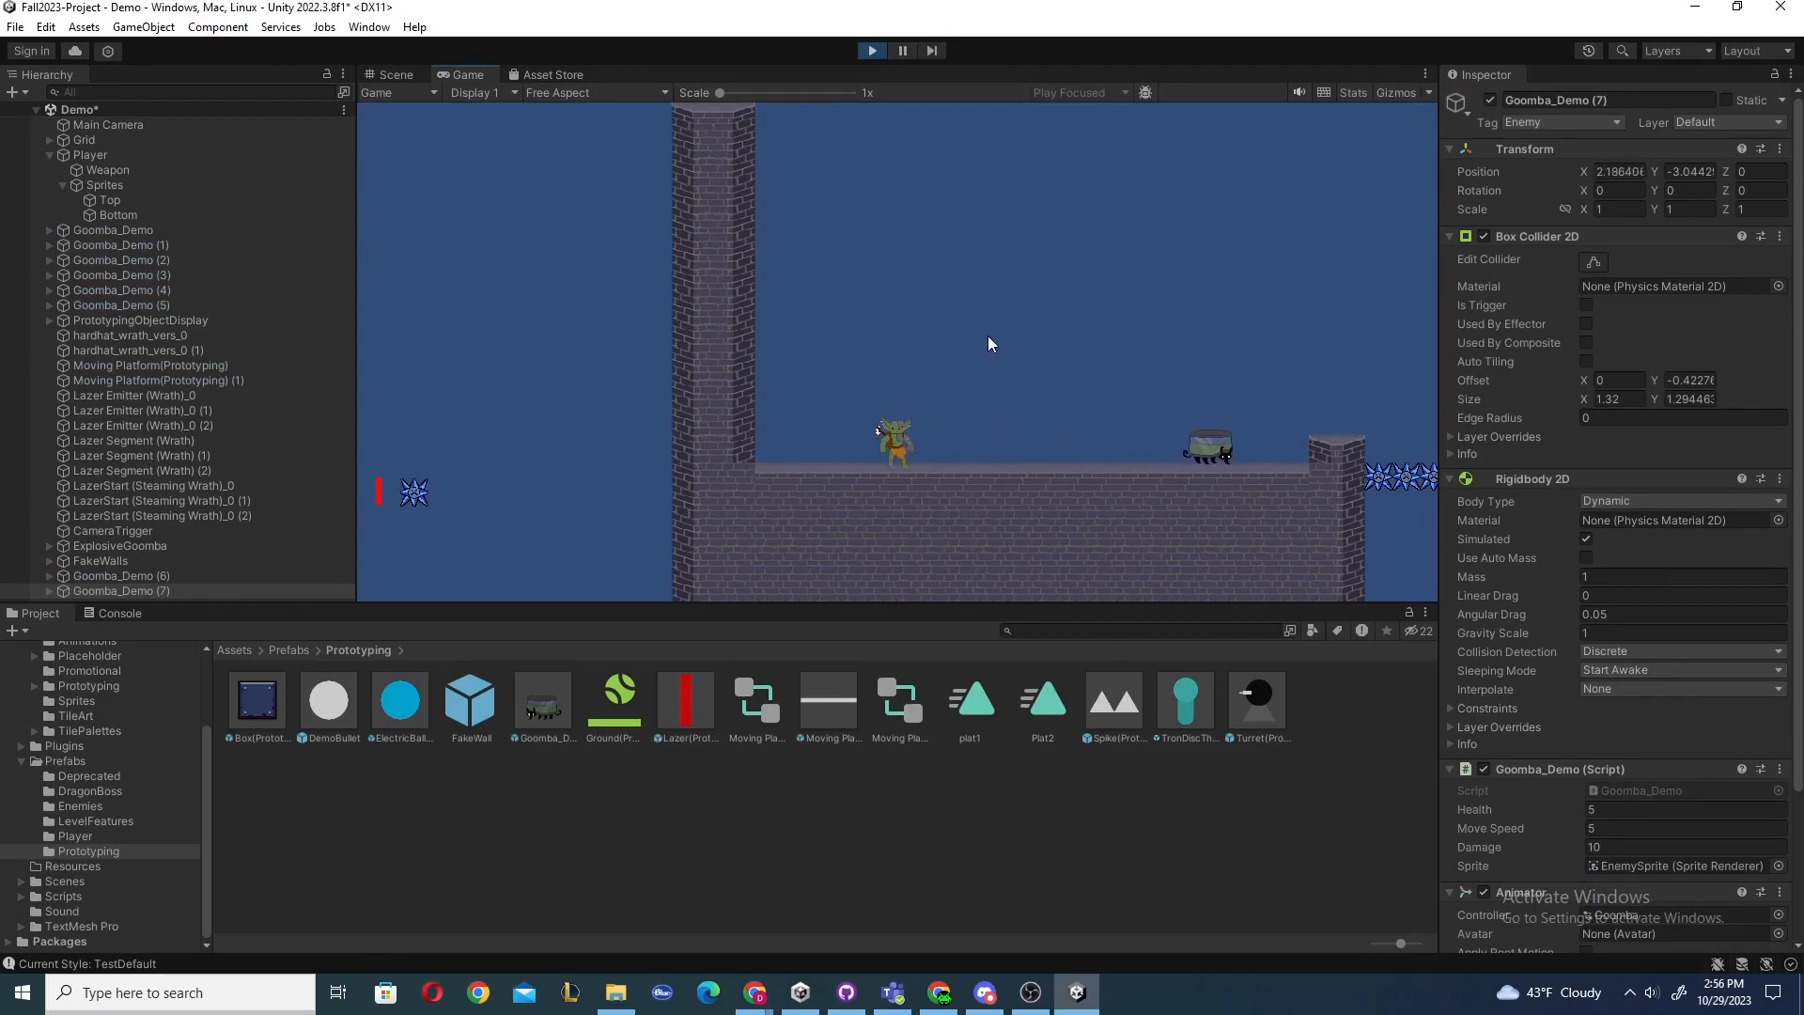
click(871, 51)
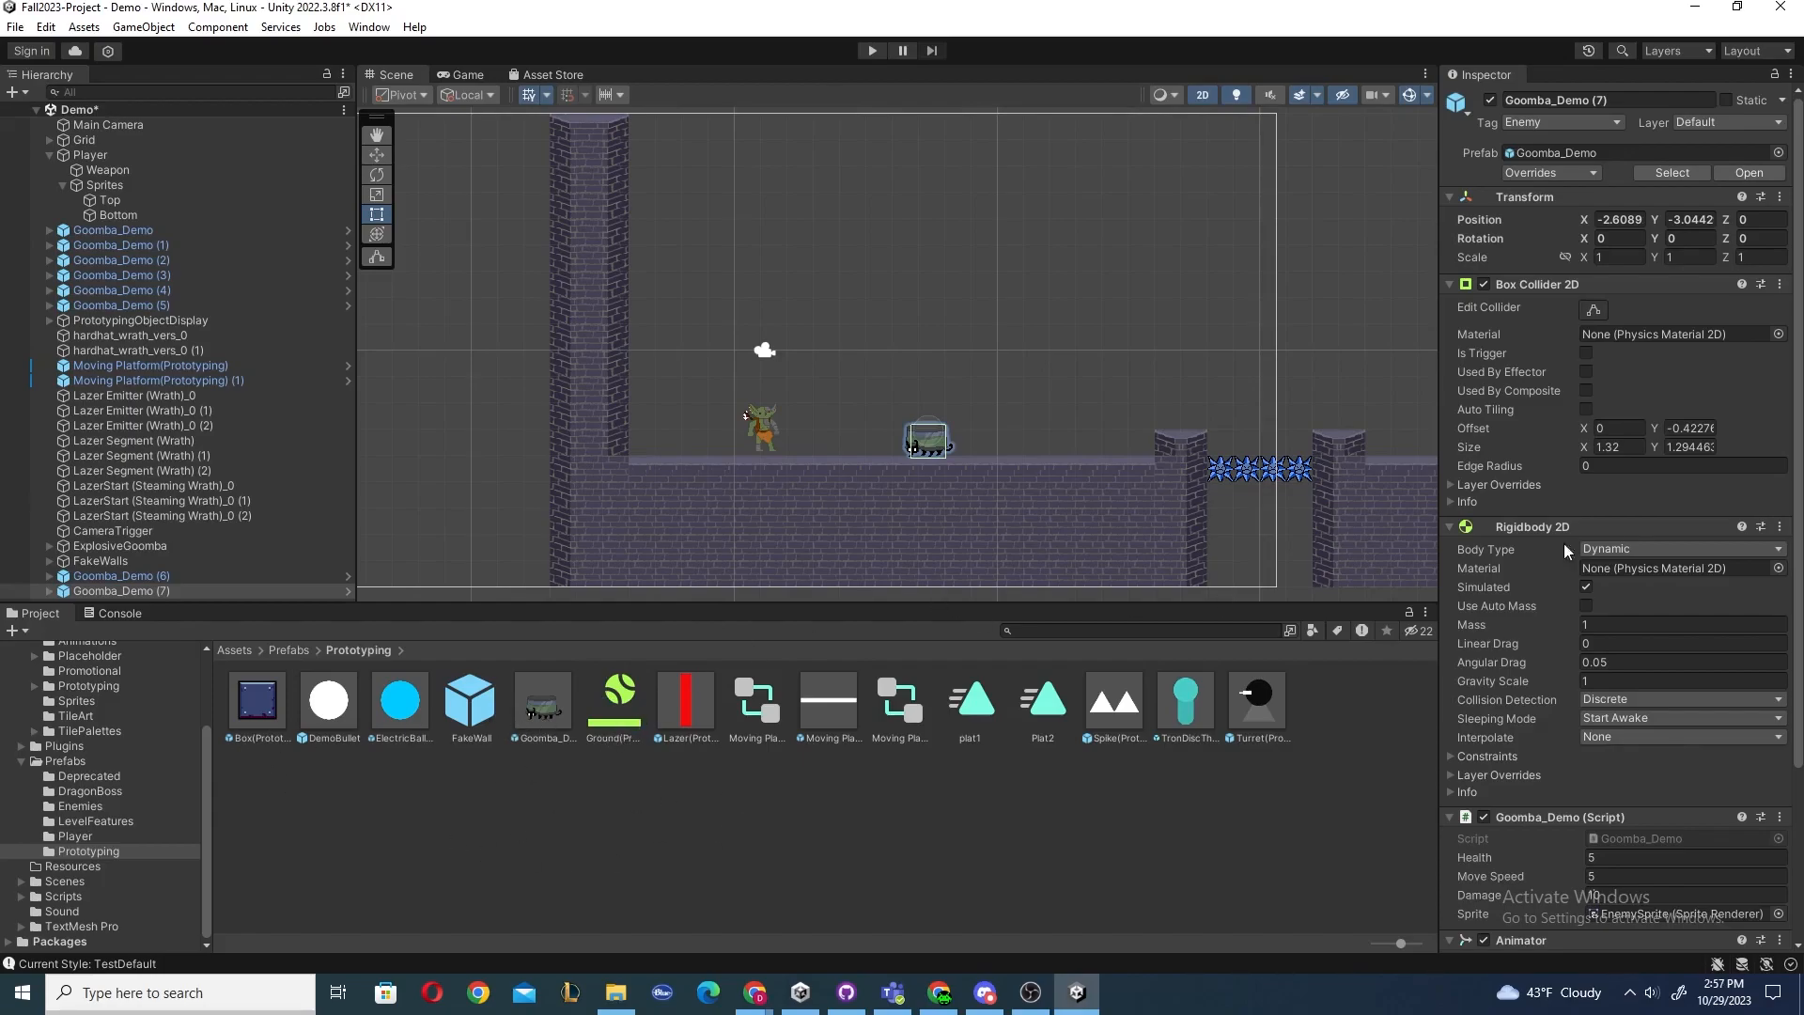
Set this Goomba's Move Speed to 10 and open the property's prefab options without applying.
scroll(1551, 545, down, 4)
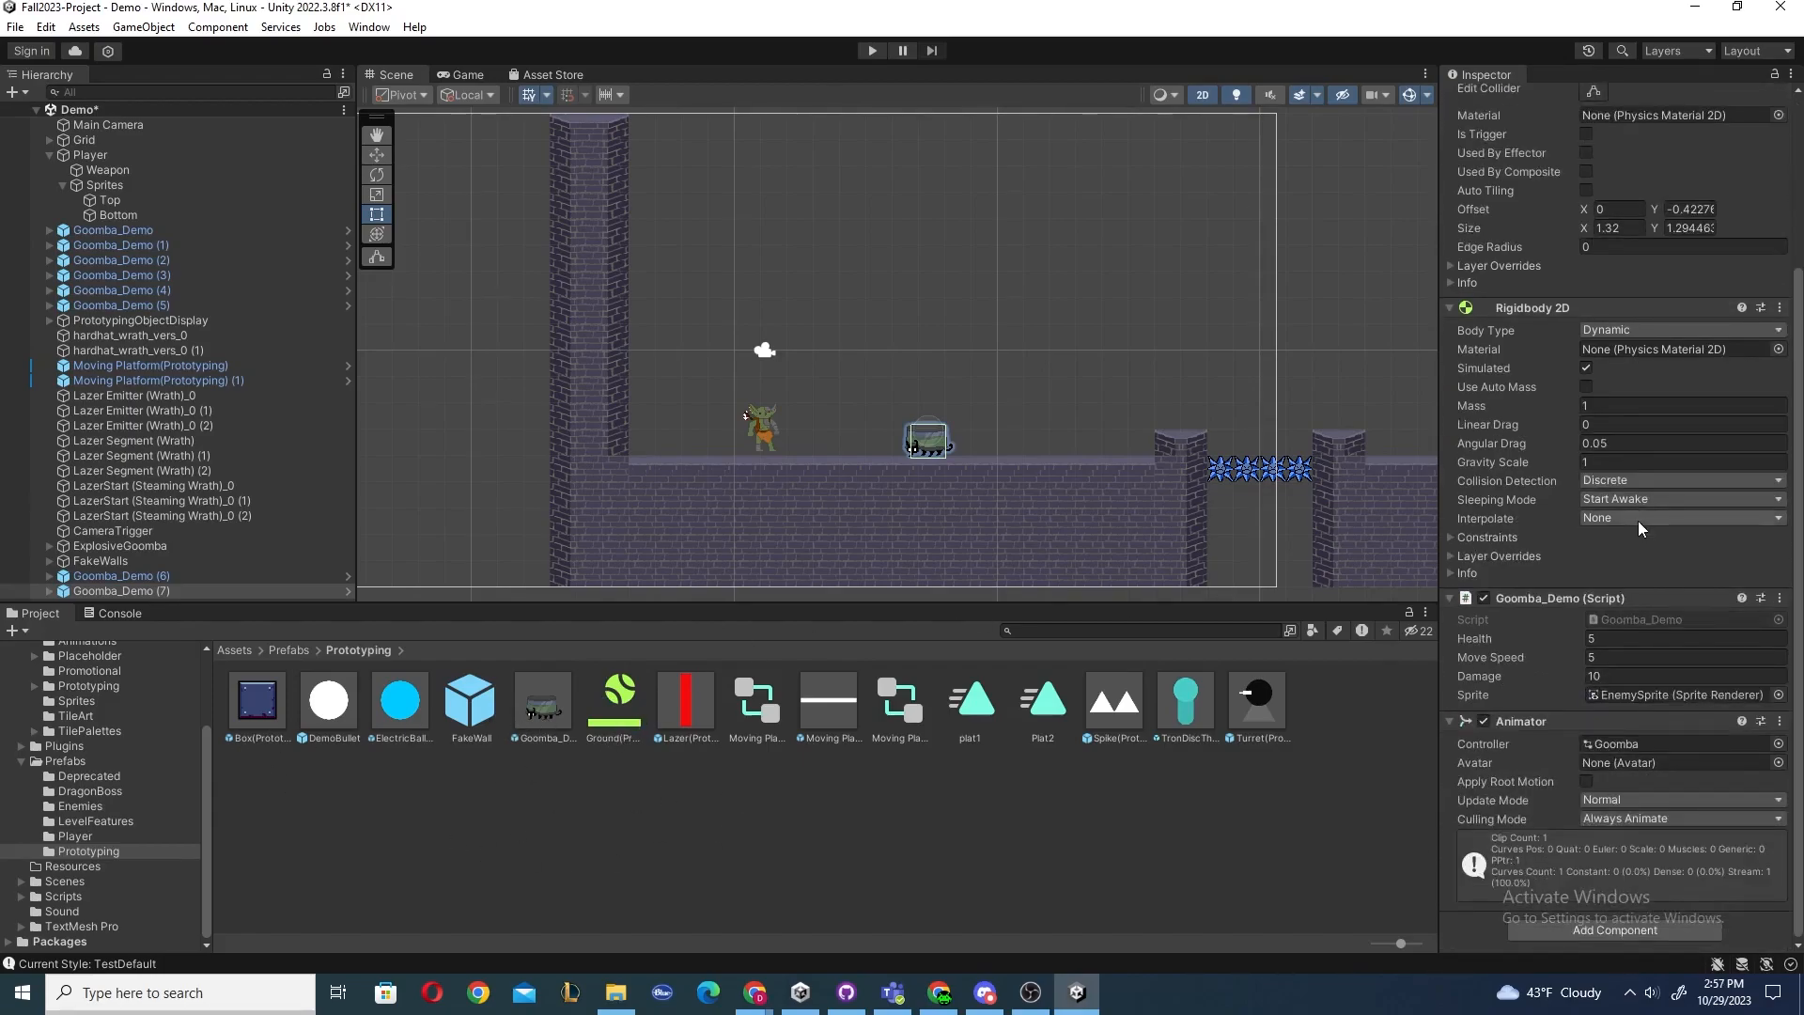
click(1612, 658)
text(10)
right_click(1490, 658)
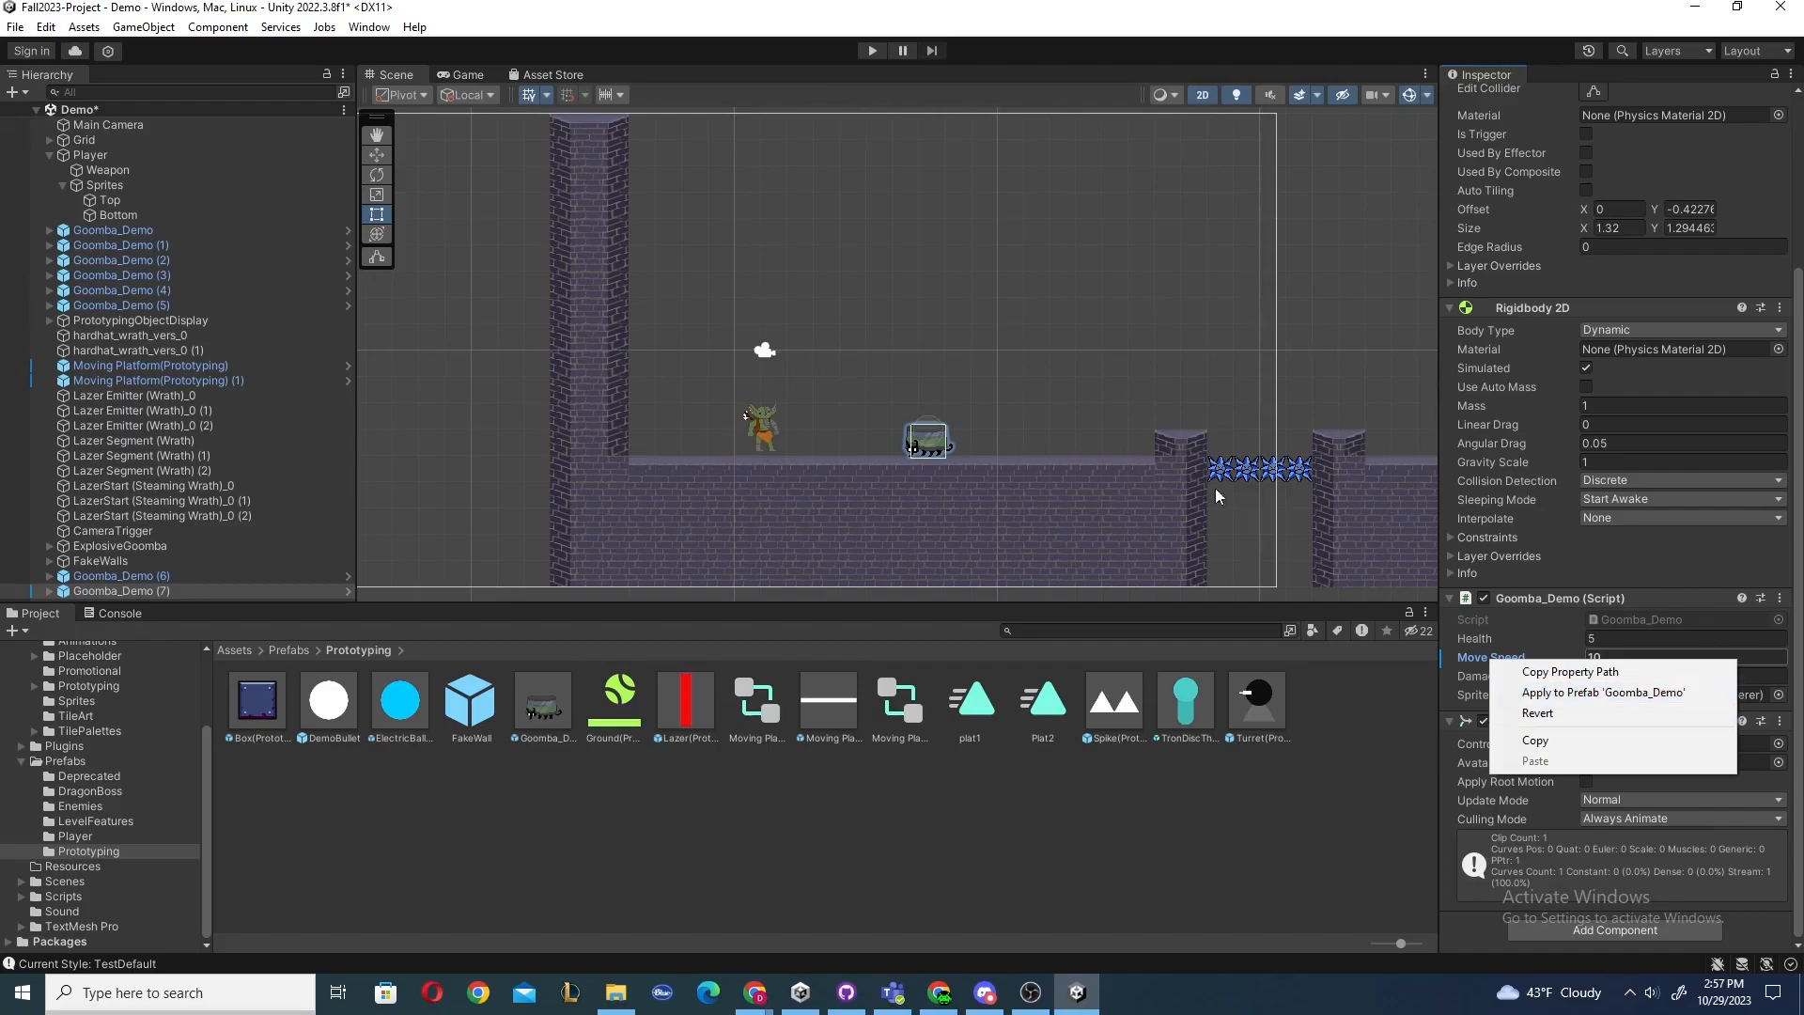
click(1047, 382)
Place a second Goomba_Demo prefab further right on the floor and compare both Goombas' Move Speed.
drag(552, 707, 1040, 438)
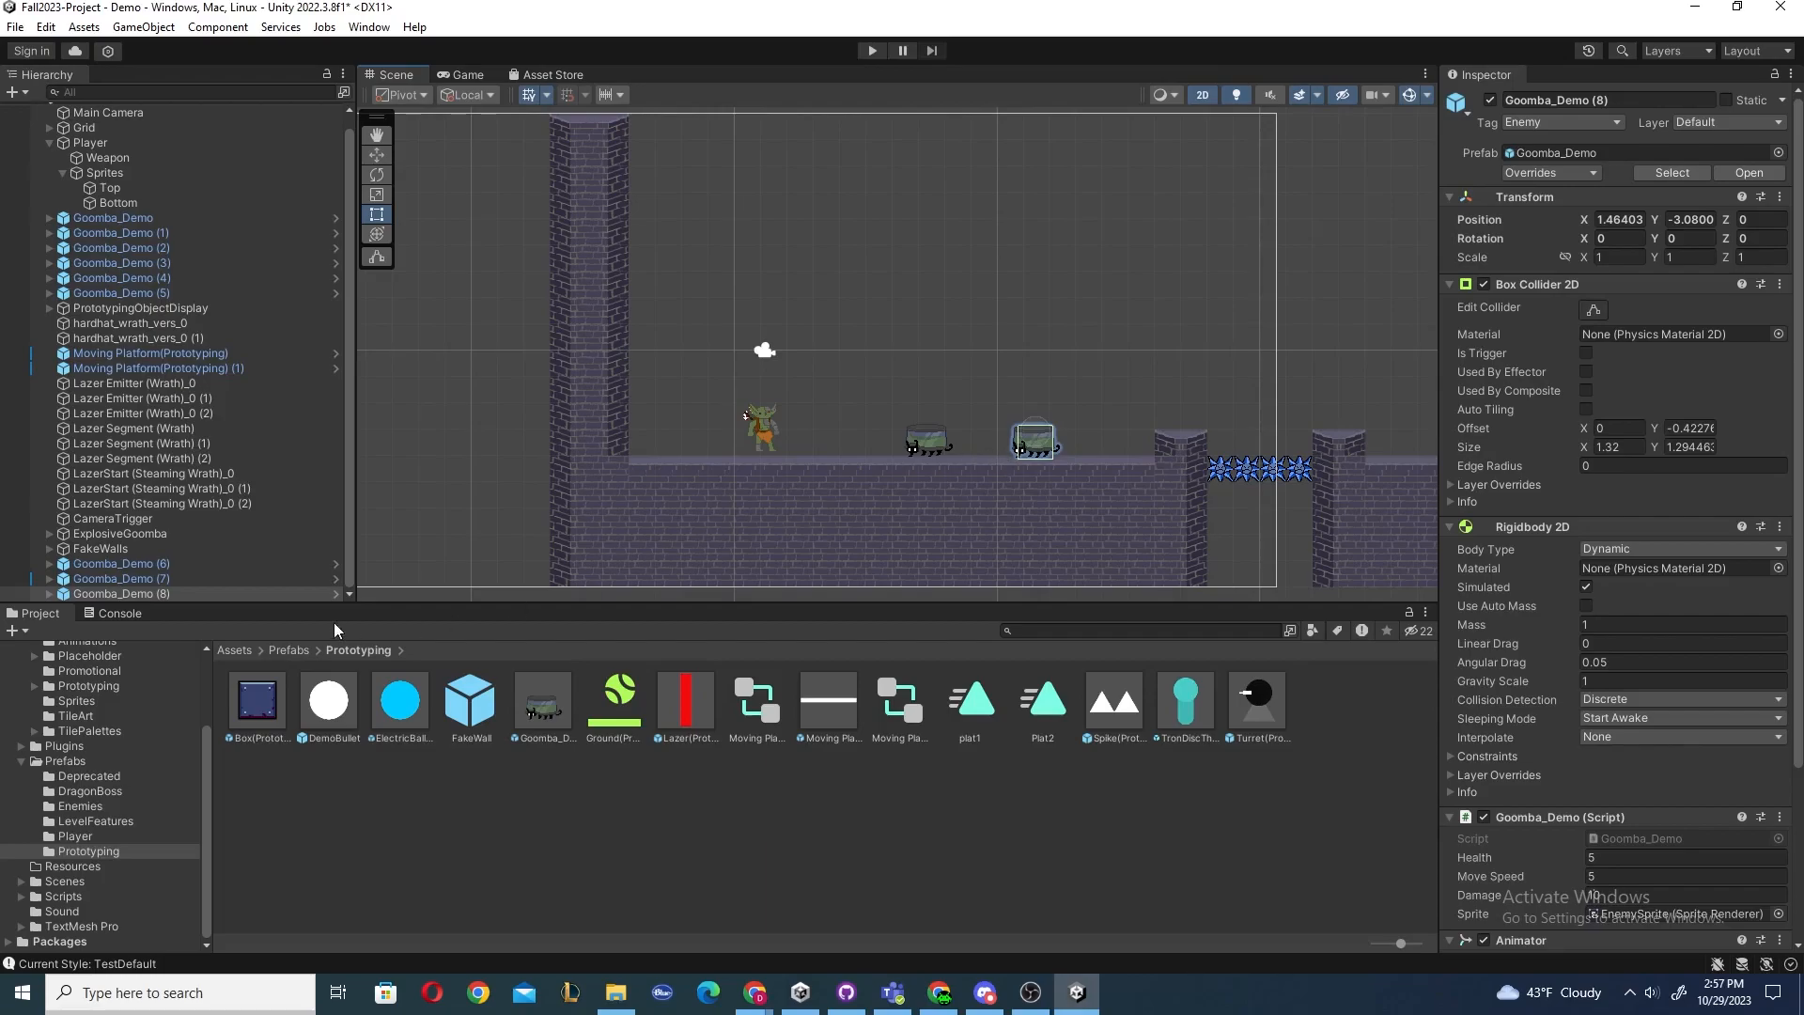
click(928, 444)
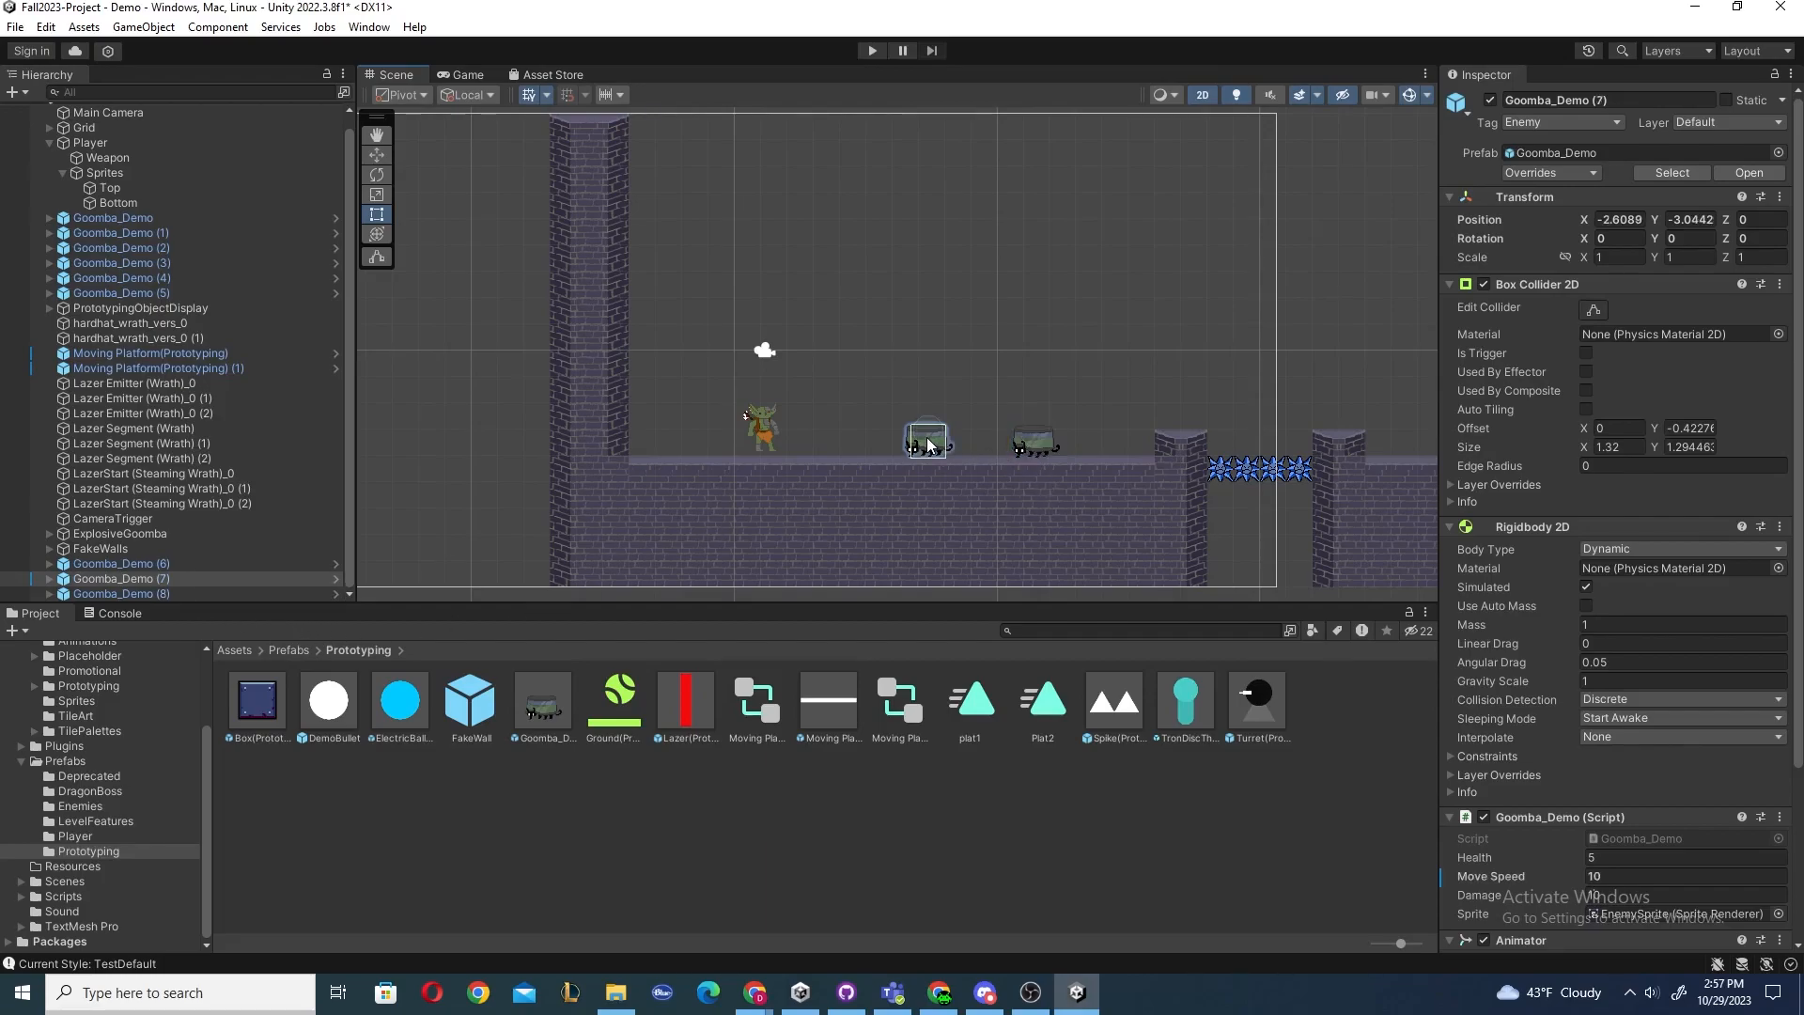
scroll(1603, 581, down, 3)
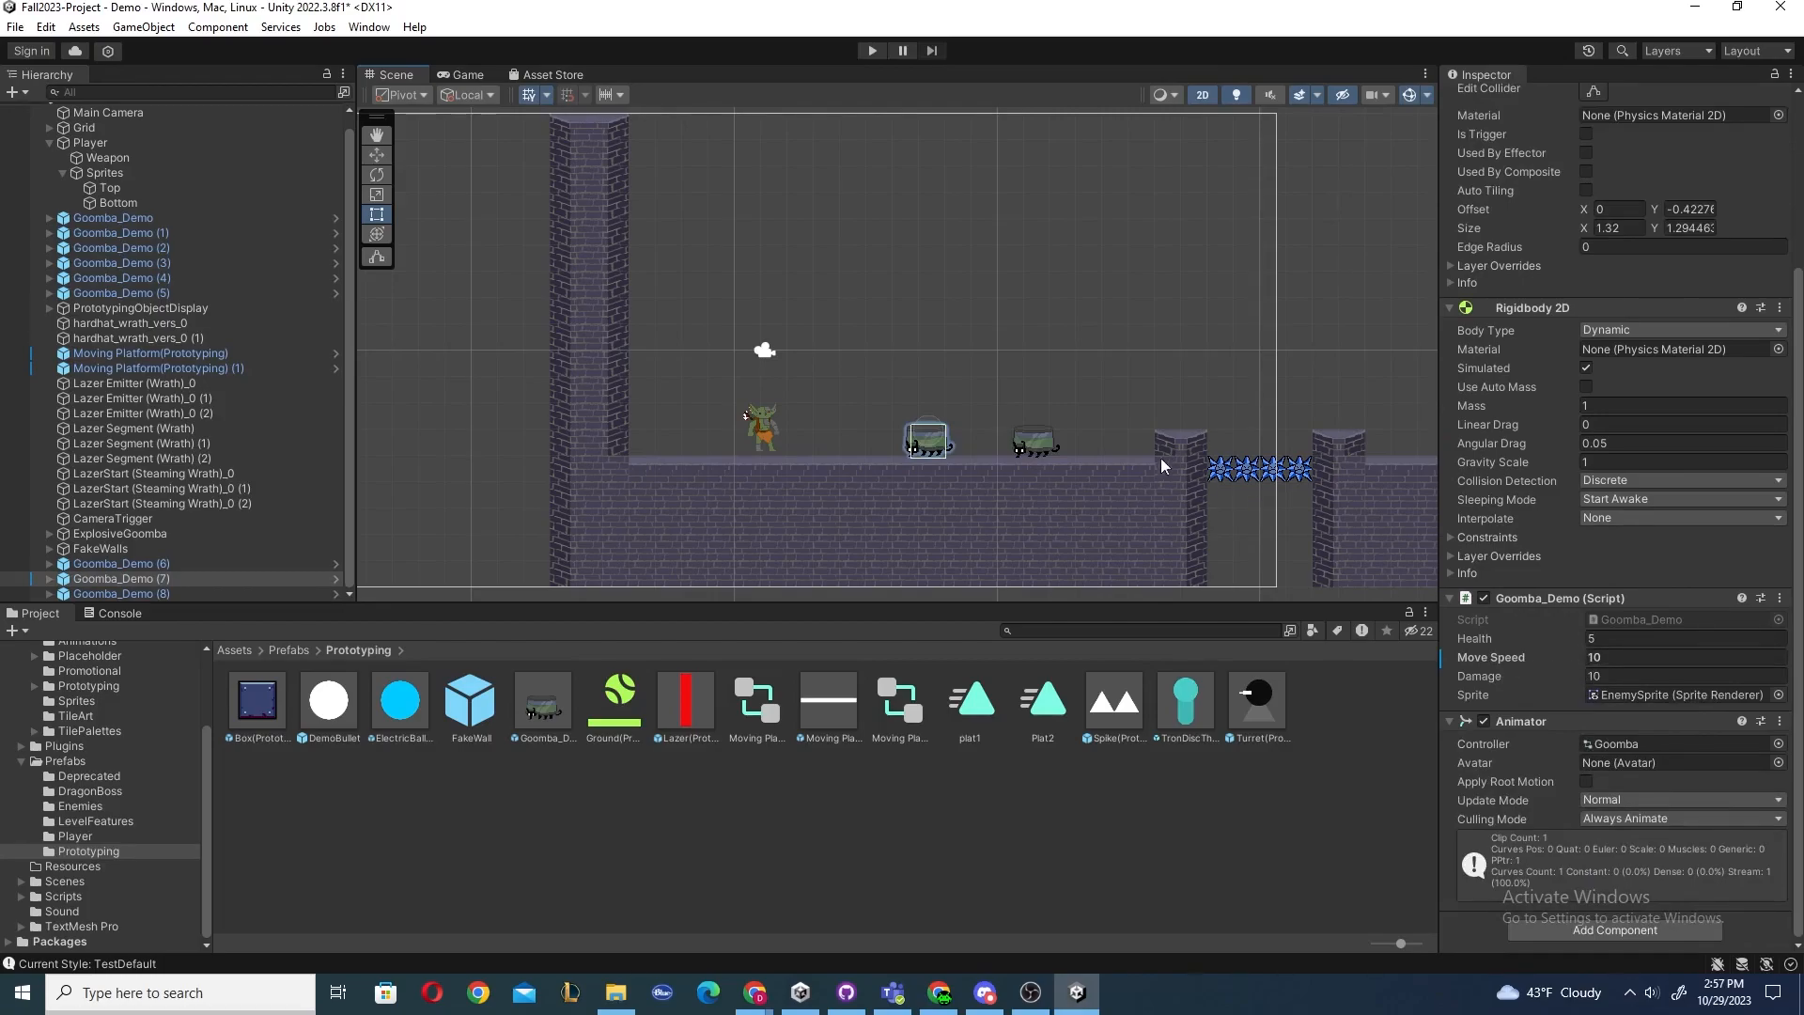
click(1035, 442)
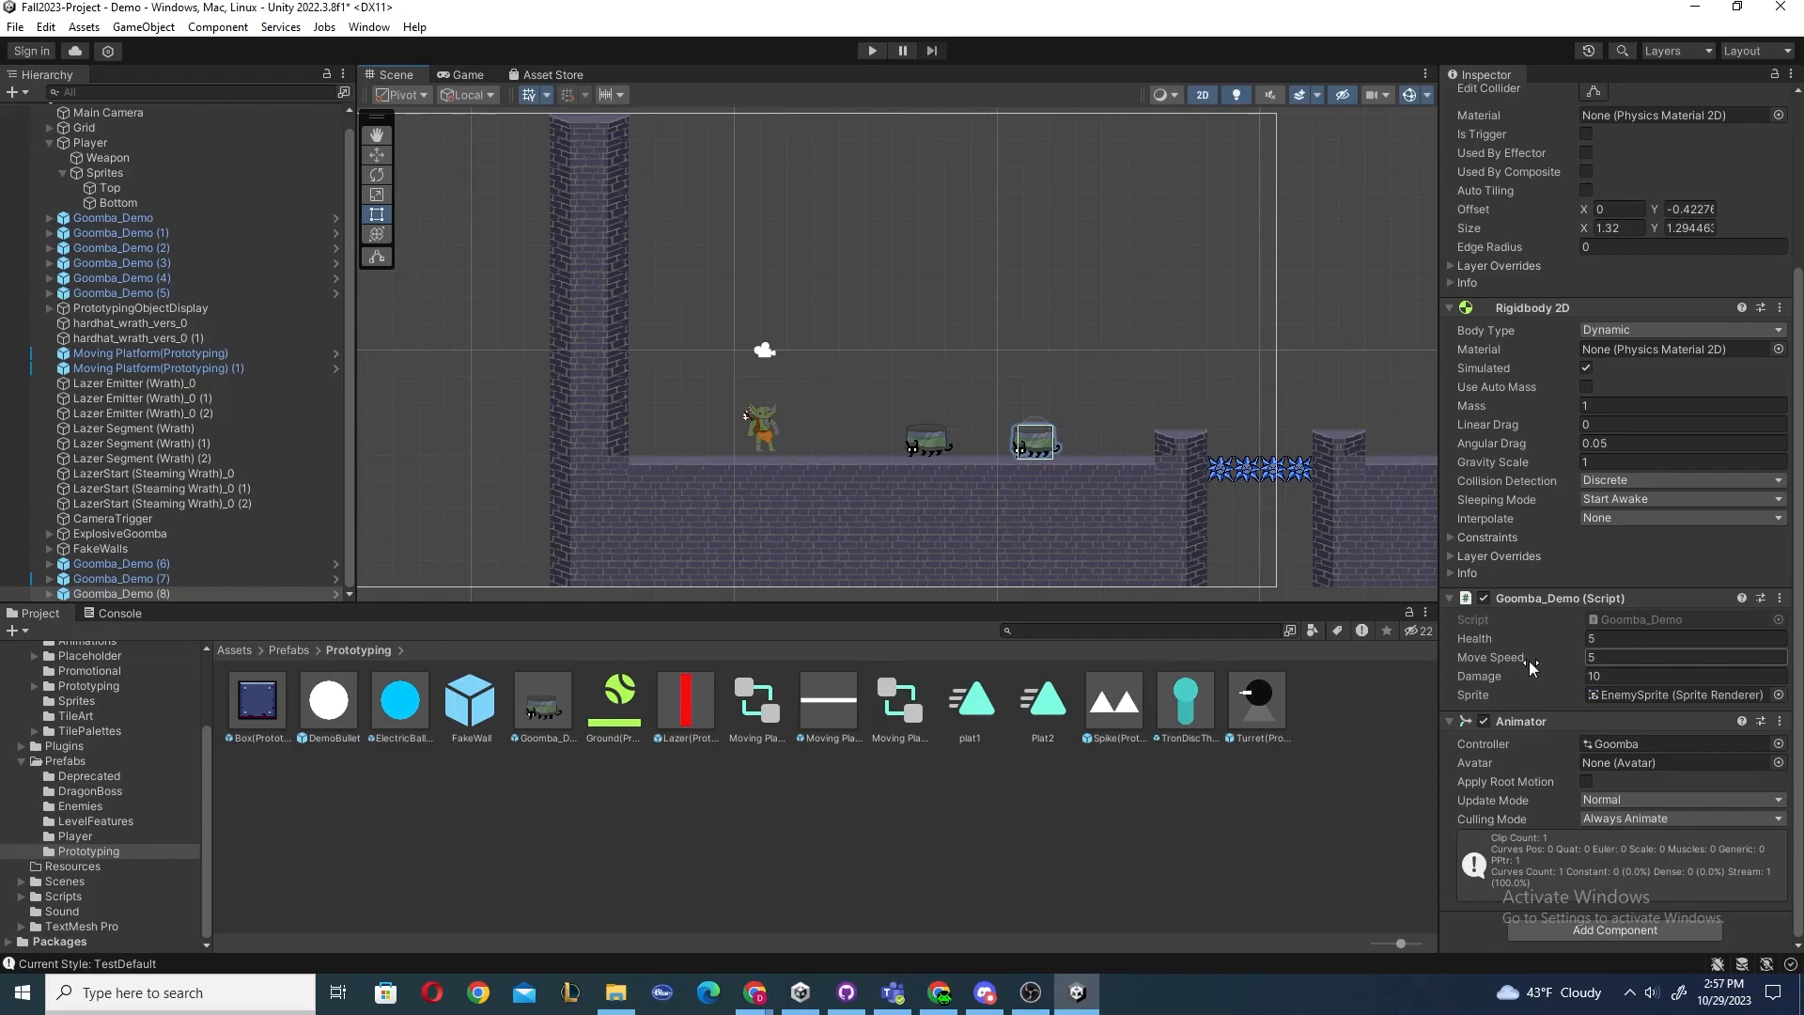
click(936, 440)
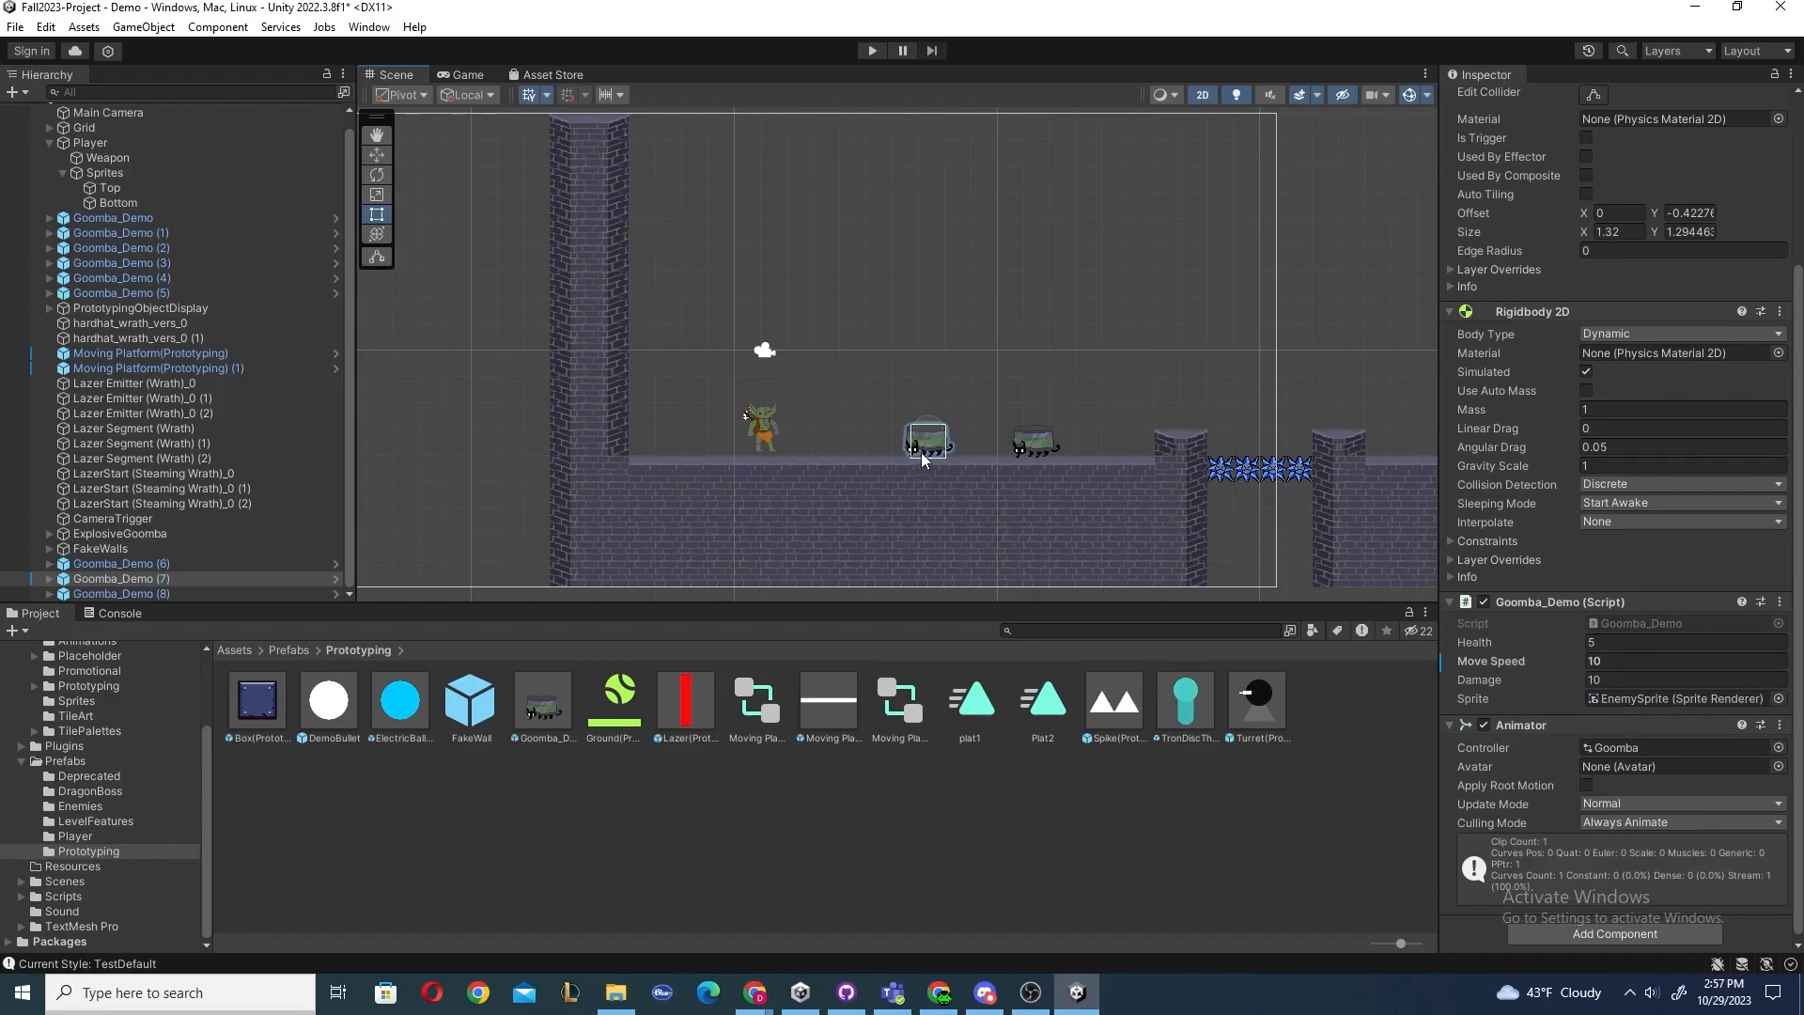
Play-test, and apply the first Goomba's Move Speed override to the Goomba_Demo prefab.
click(872, 51)
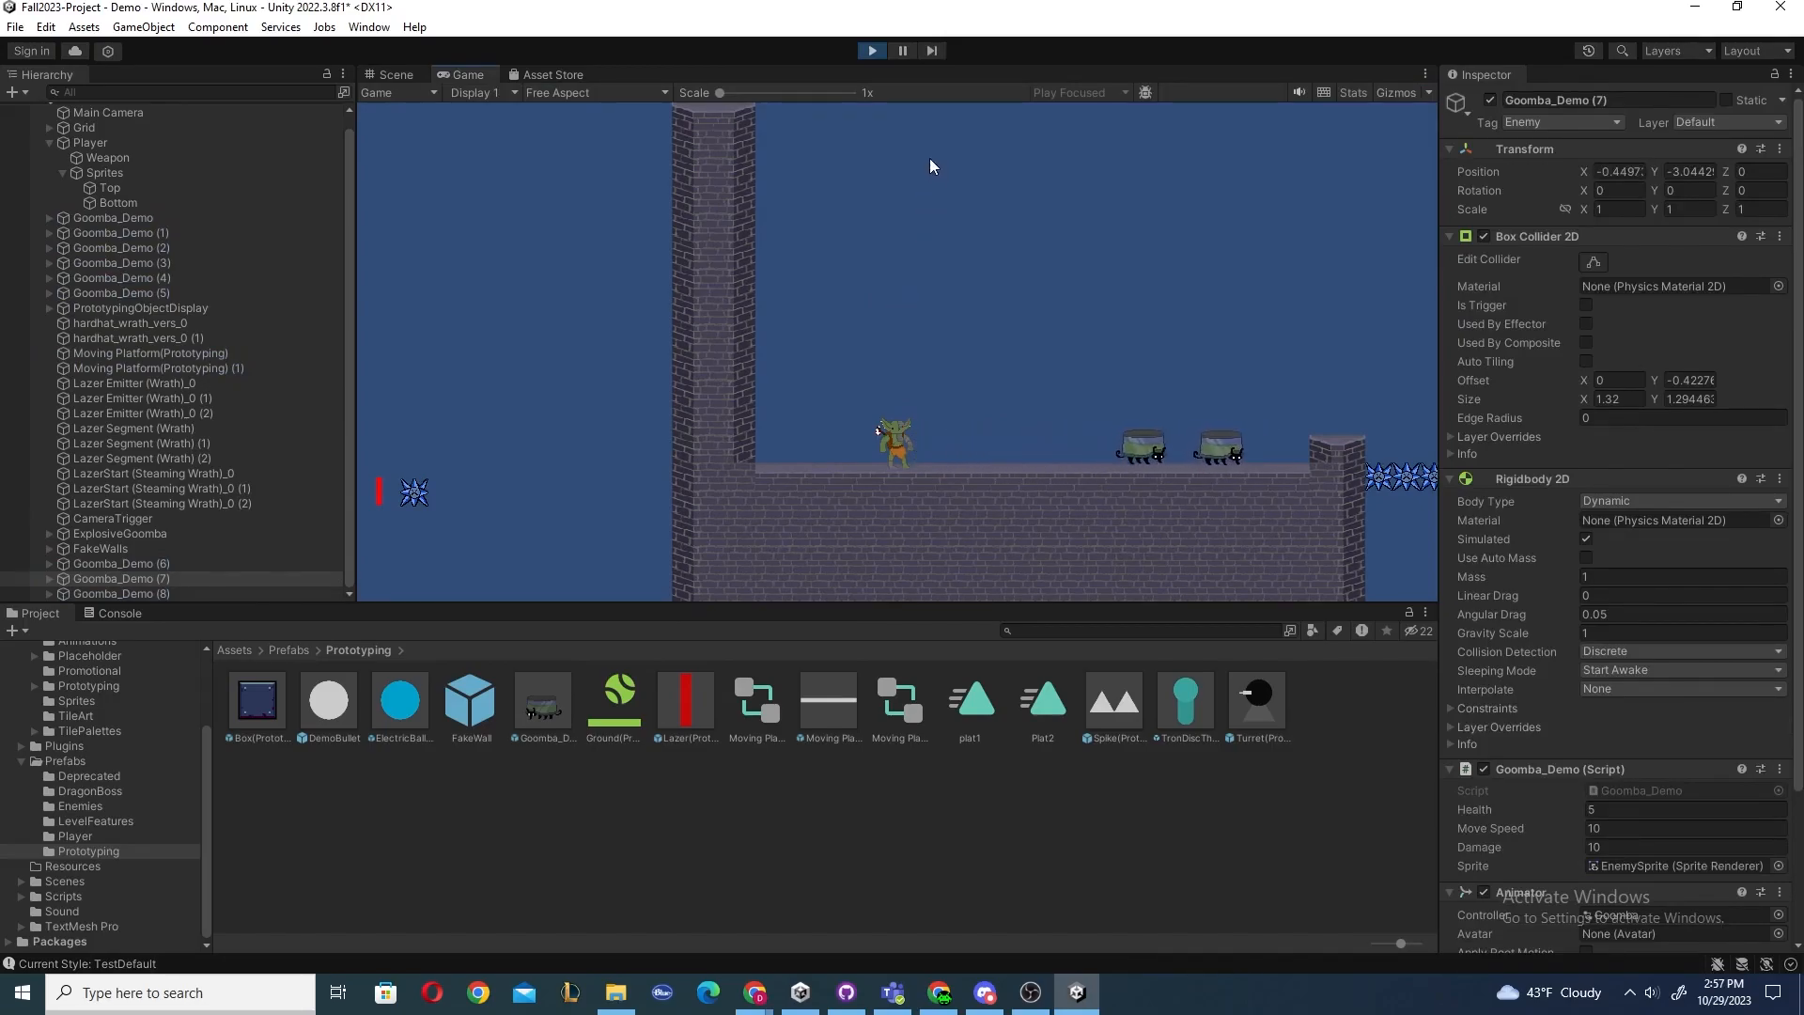
click(871, 50)
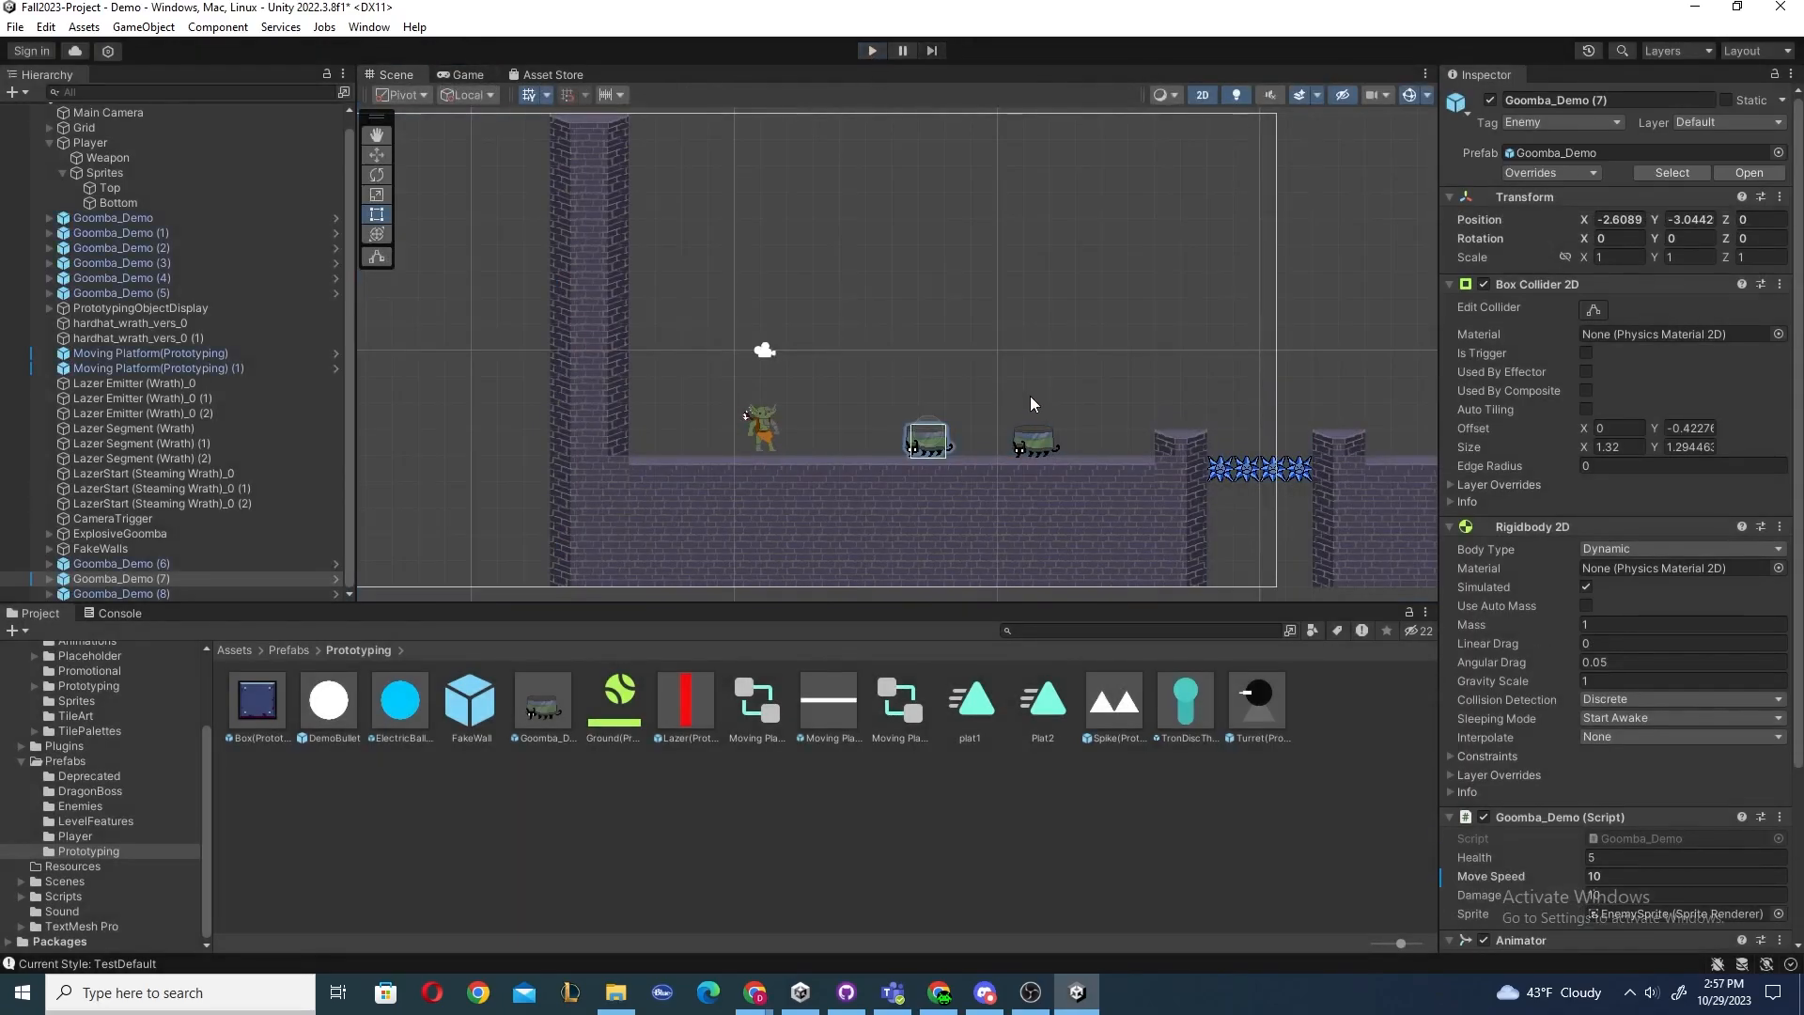
scroll(1519, 560, down, 3)
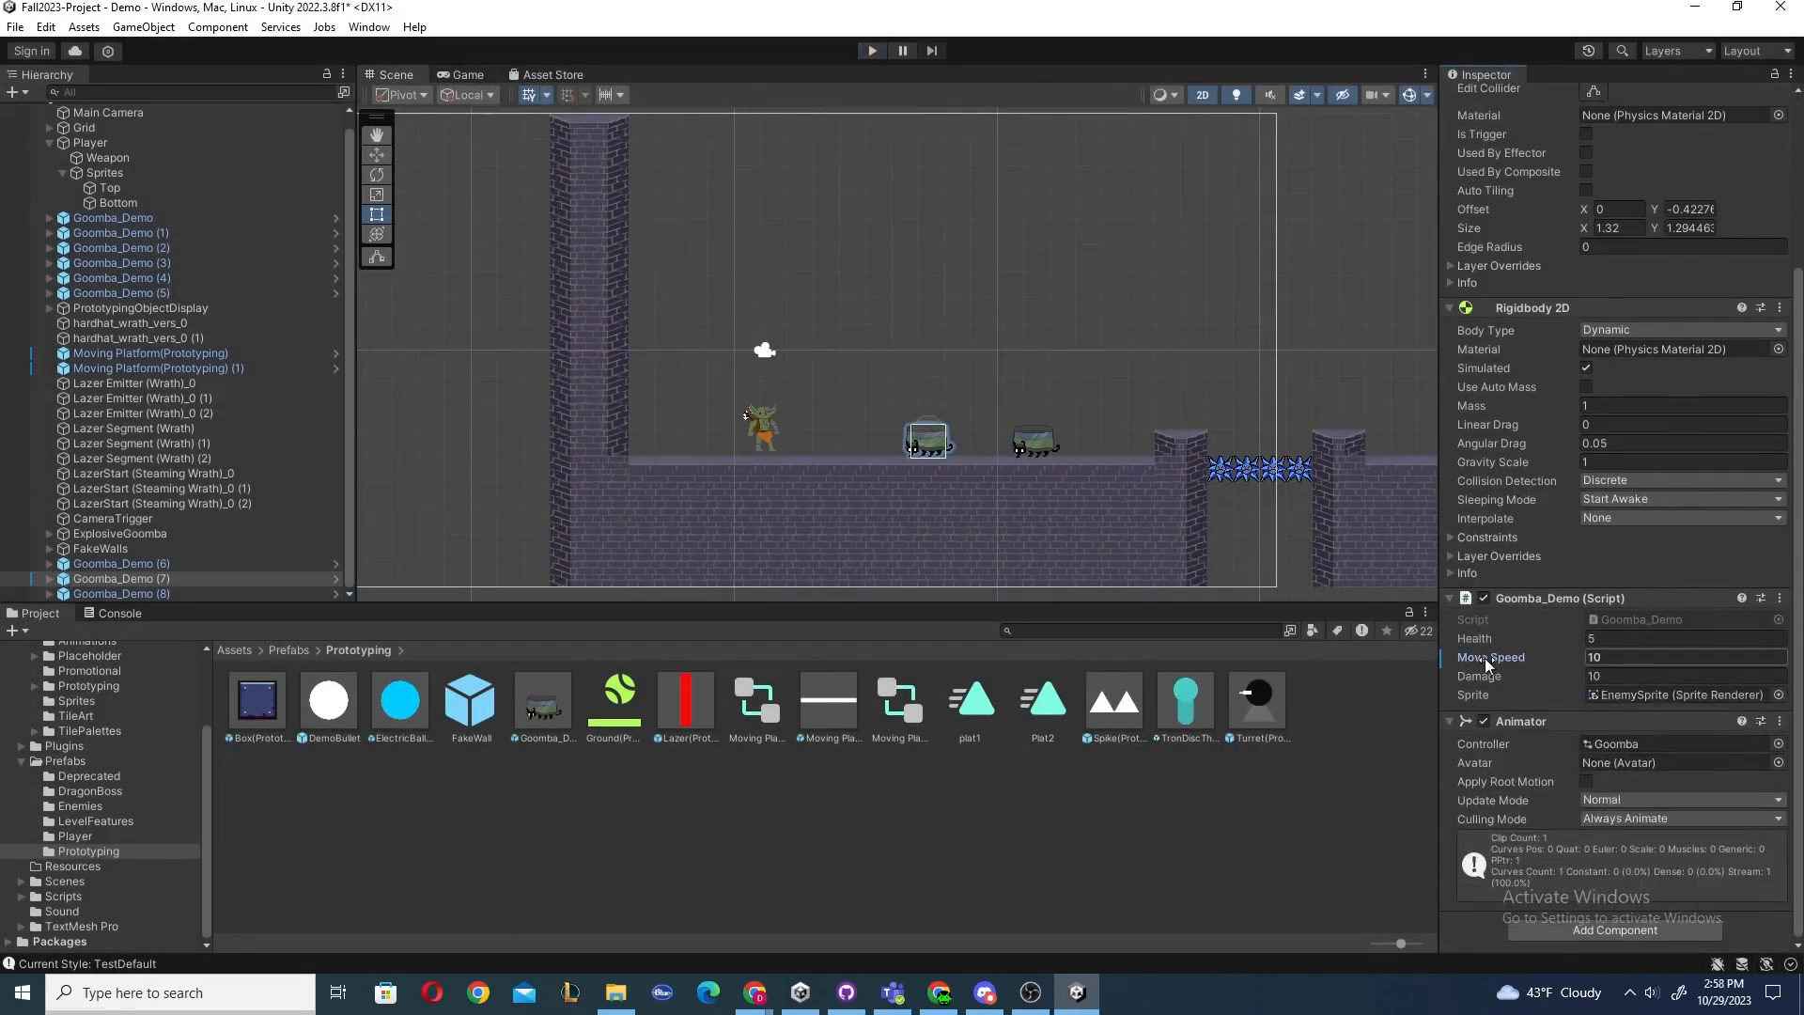
right_click(1485, 658)
click(1513, 692)
click(1040, 448)
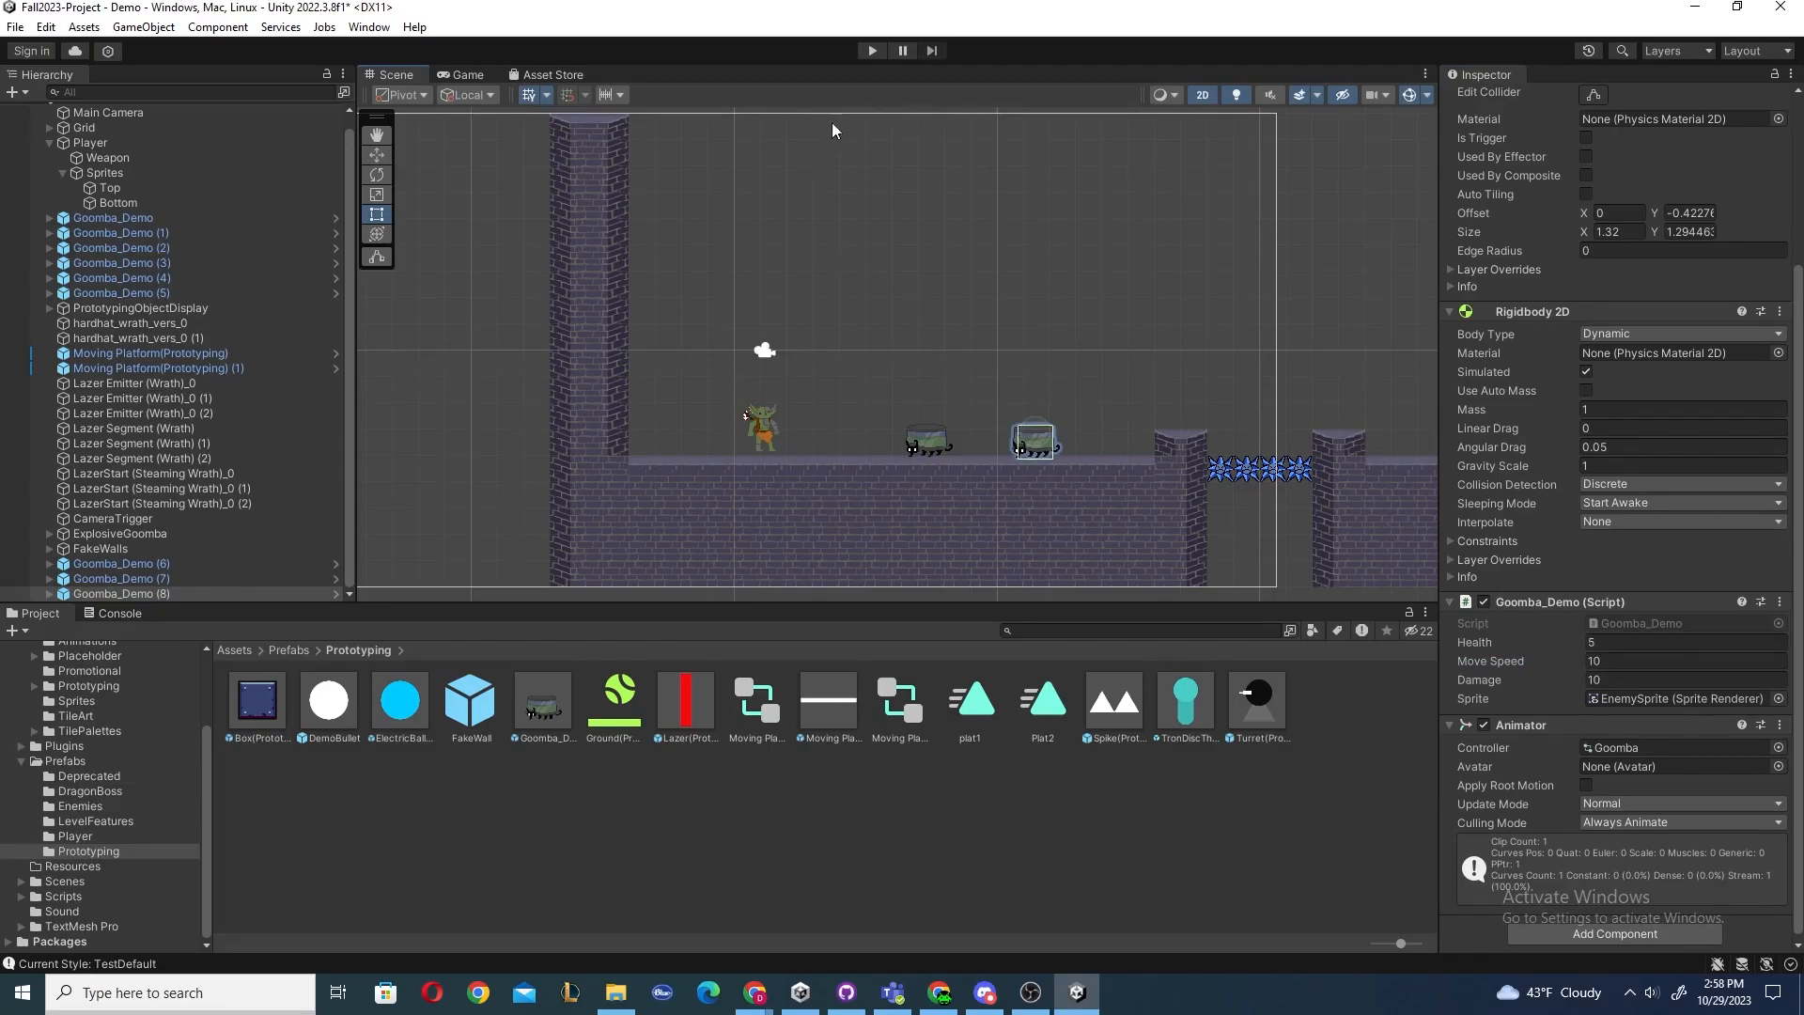
Play-test both Goombas and set the first Goomba's Move Speed to 5.
click(871, 51)
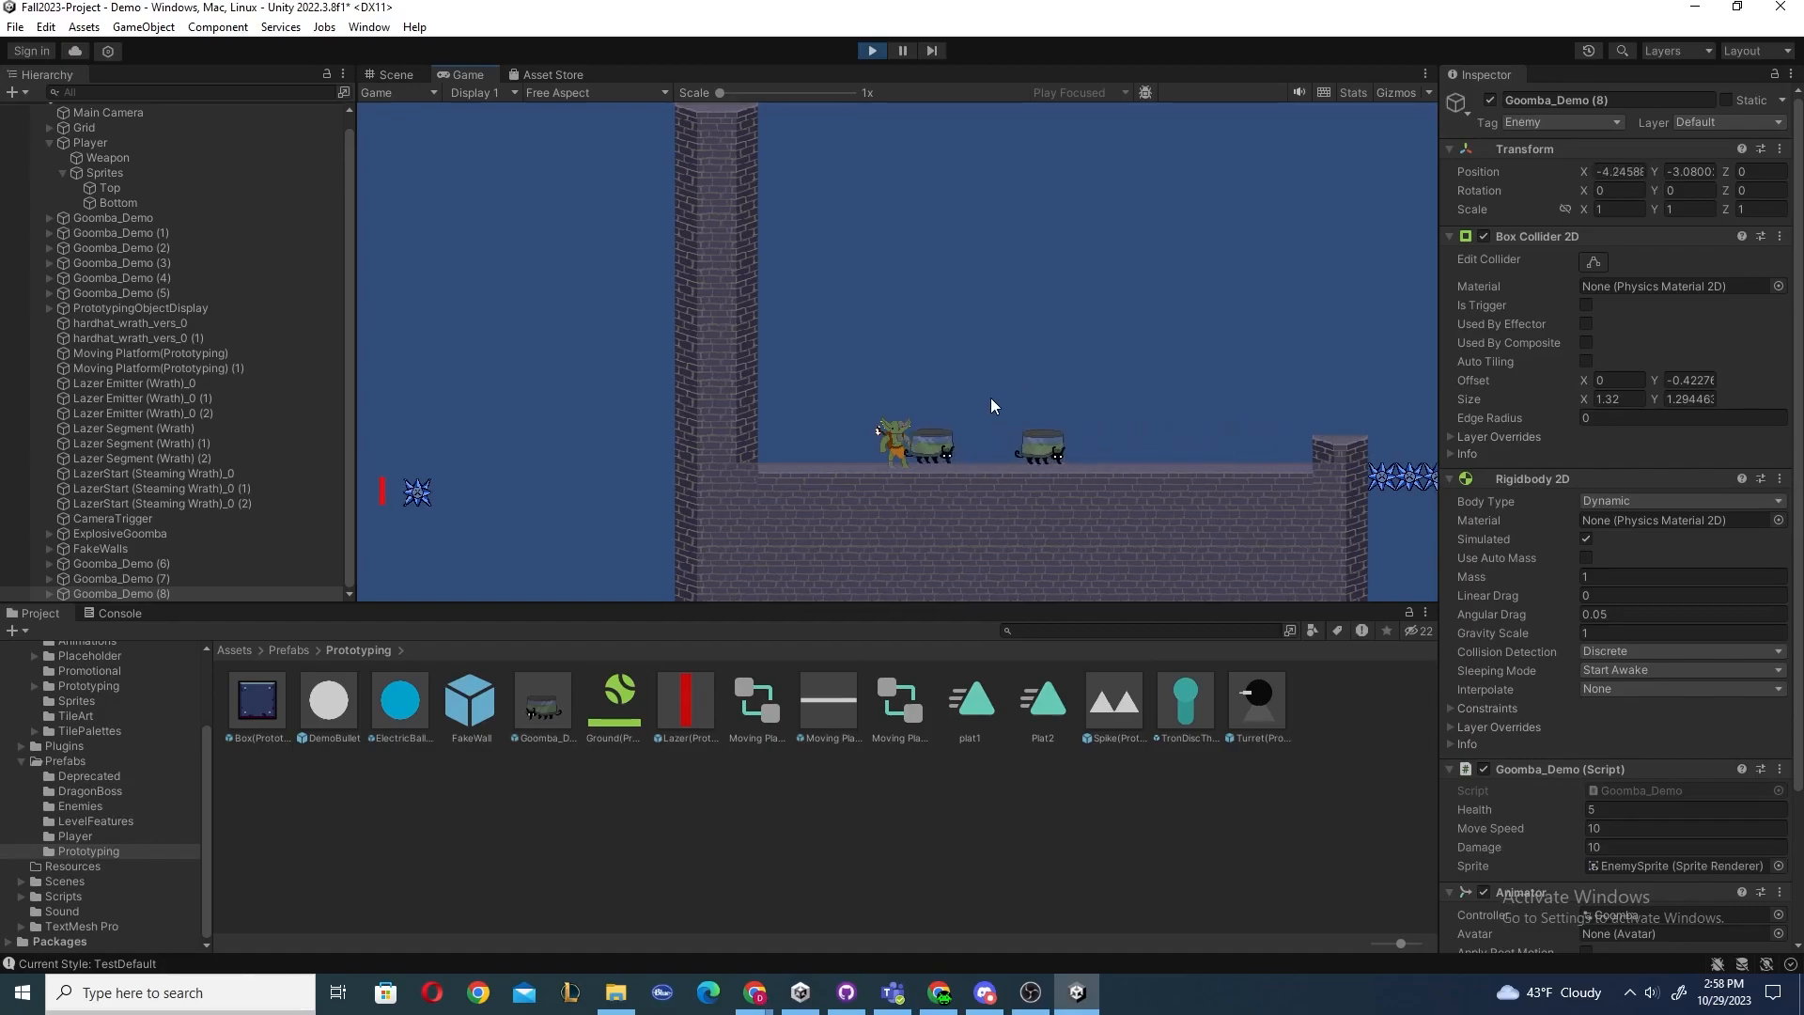
click(877, 48)
scroll(1553, 641, down, 5)
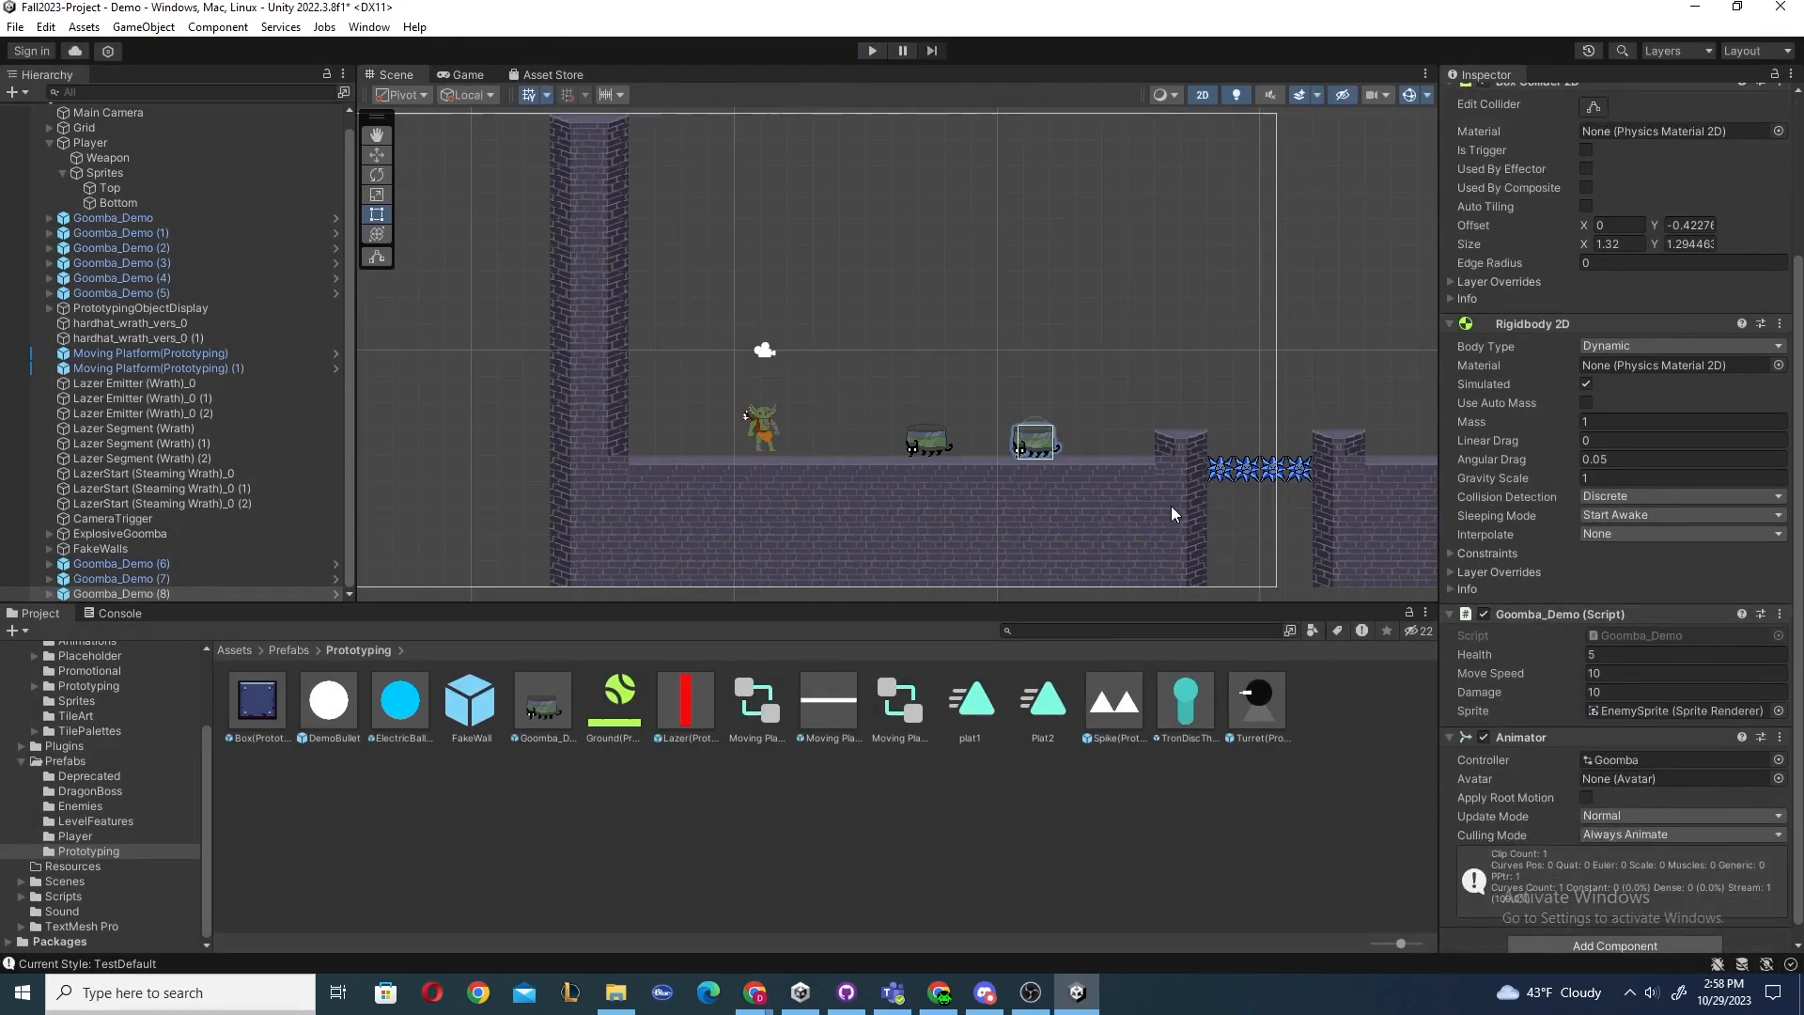
click(934, 451)
click(1643, 673)
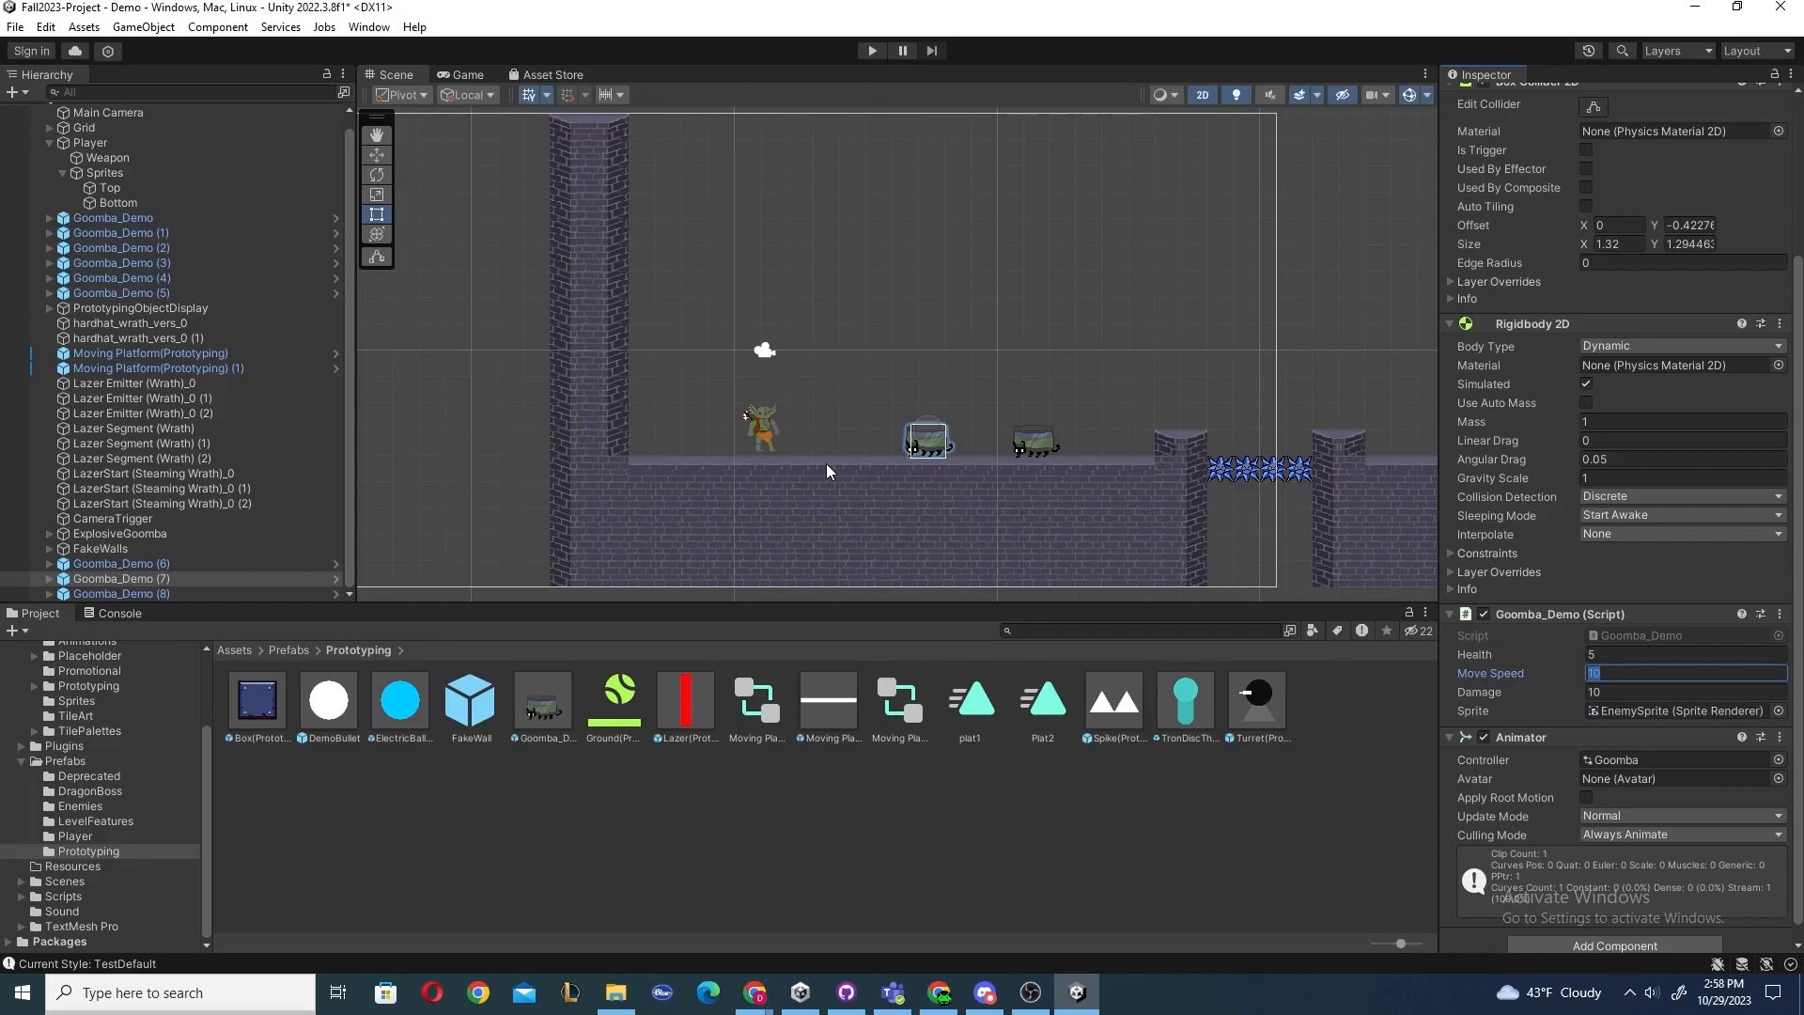
click(1039, 447)
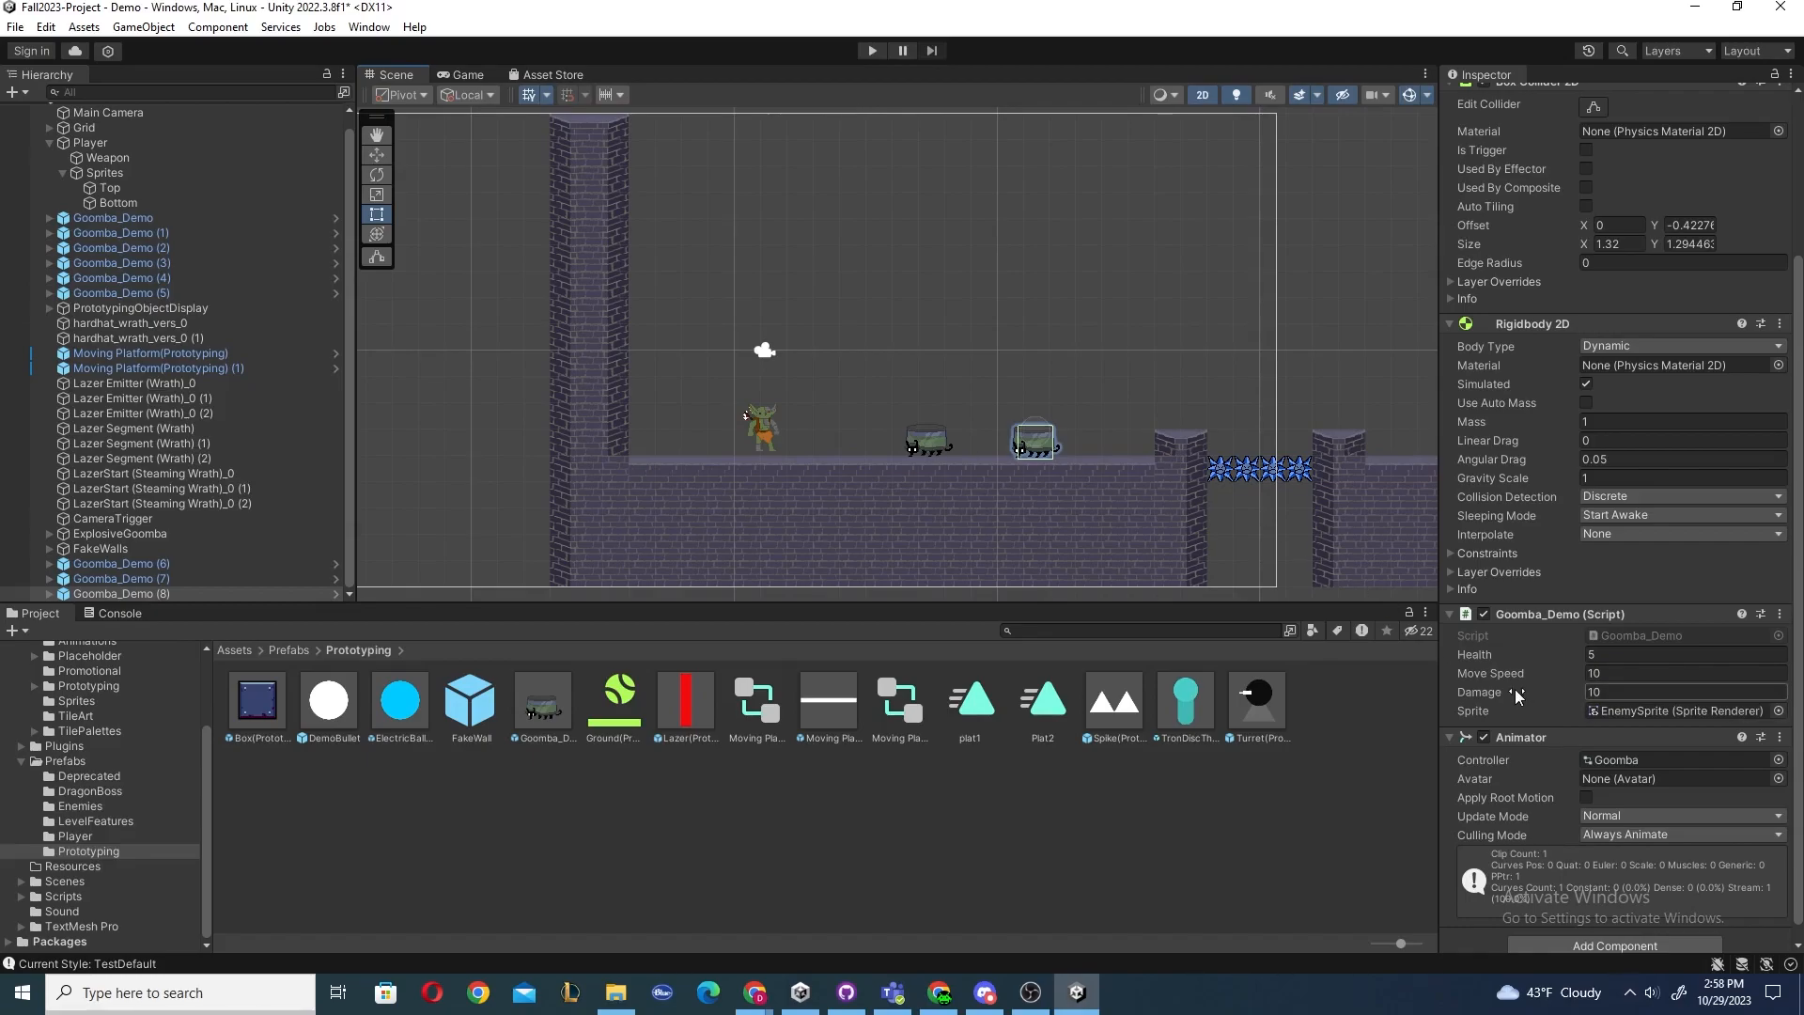
click(1590, 675)
click(1598, 686)
click(937, 438)
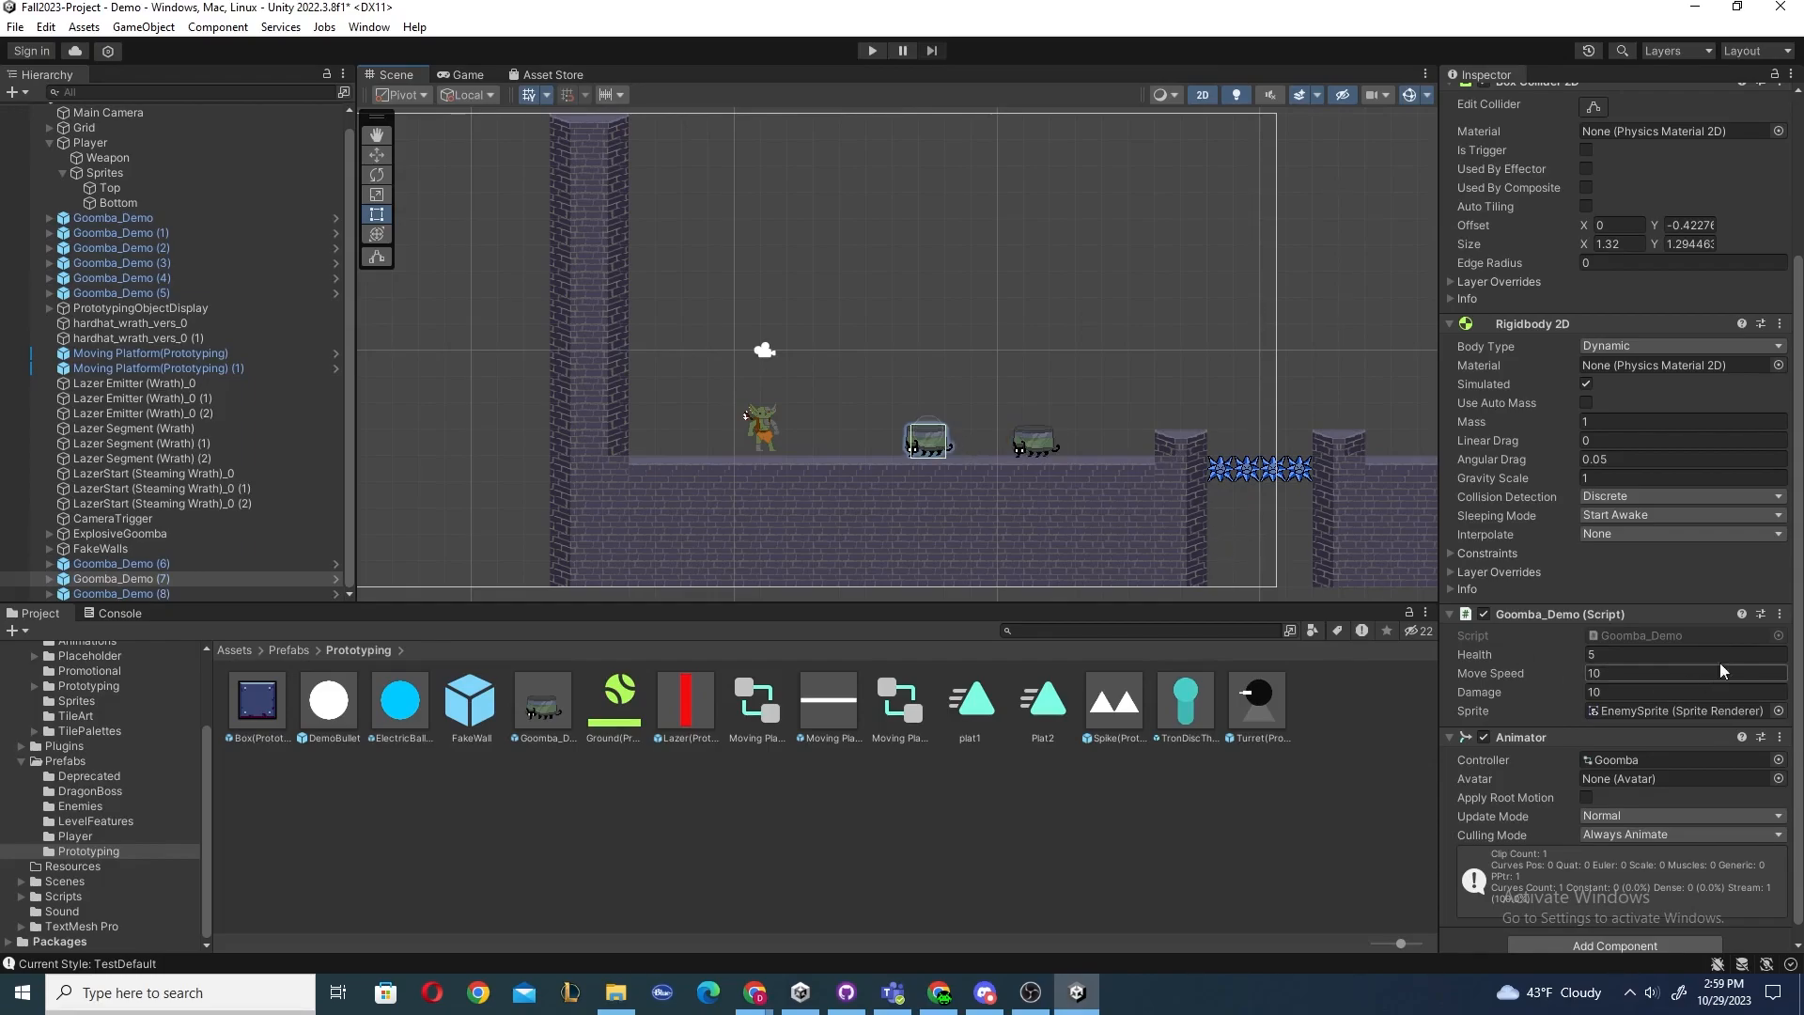
click(1654, 673)
text(5)
Set the second Goomba's Move Speed to 7.
click(1045, 446)
click(1609, 674)
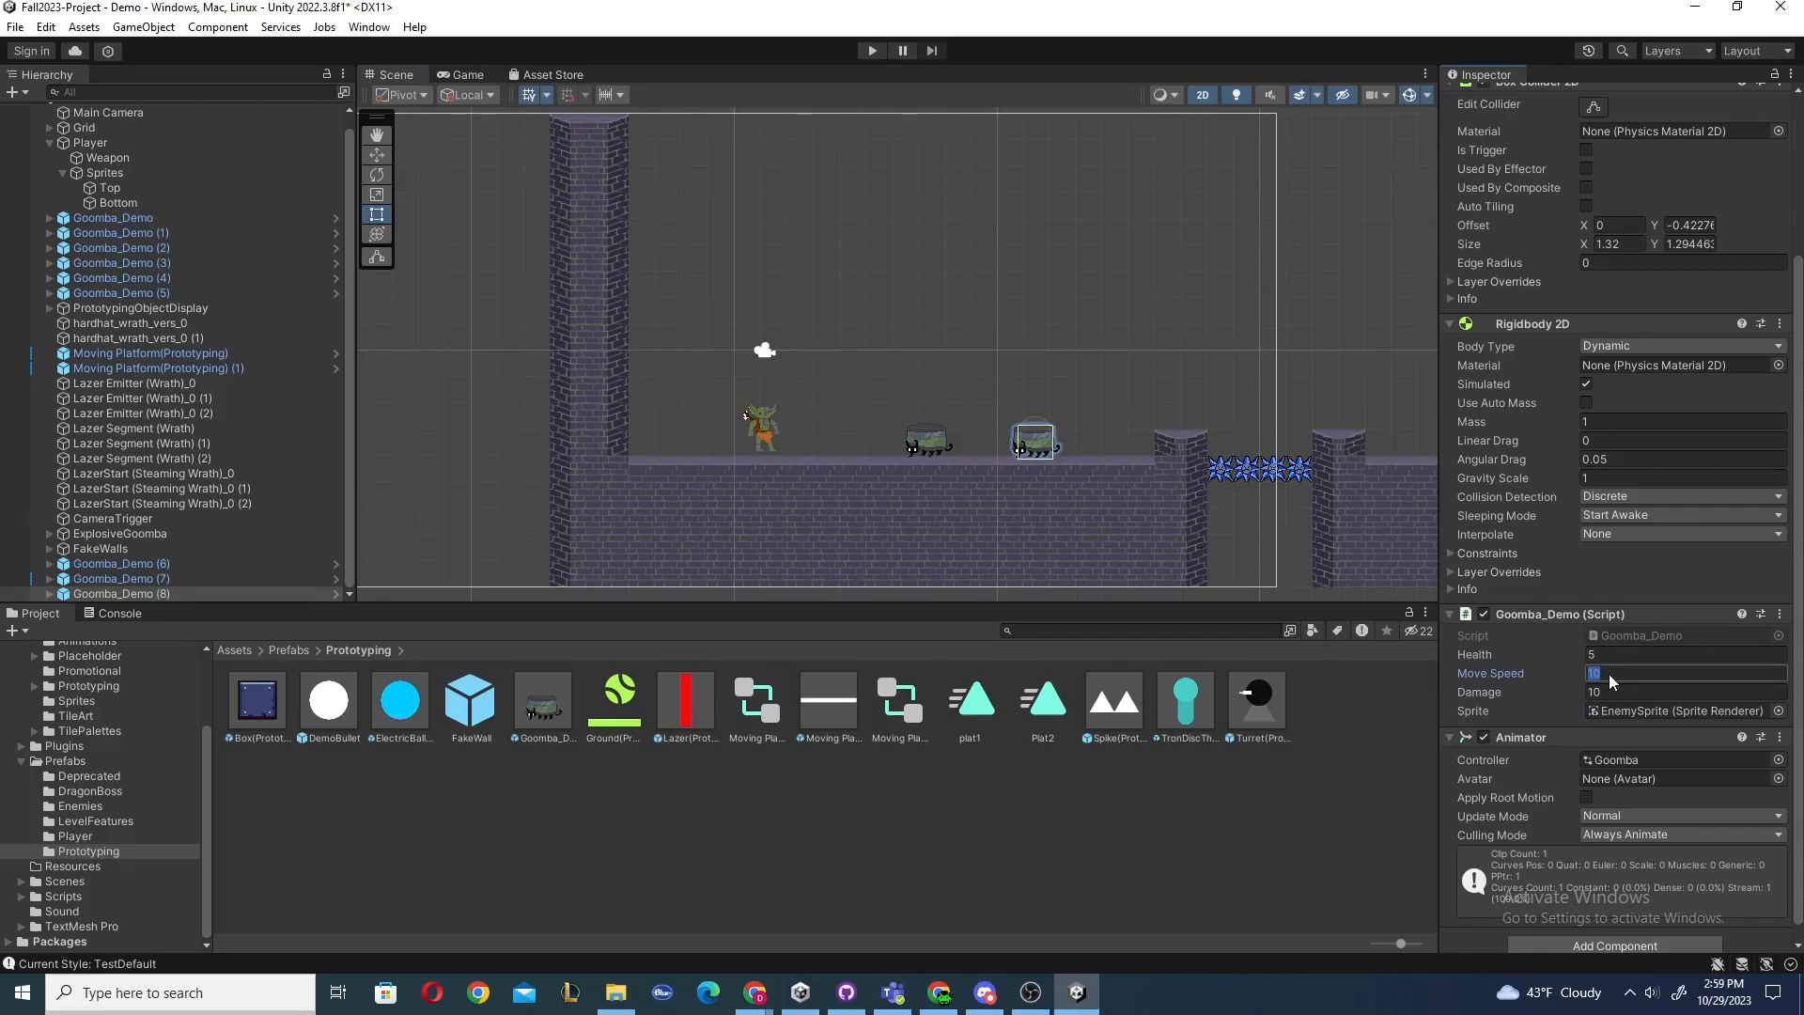
text(7)
click(926, 440)
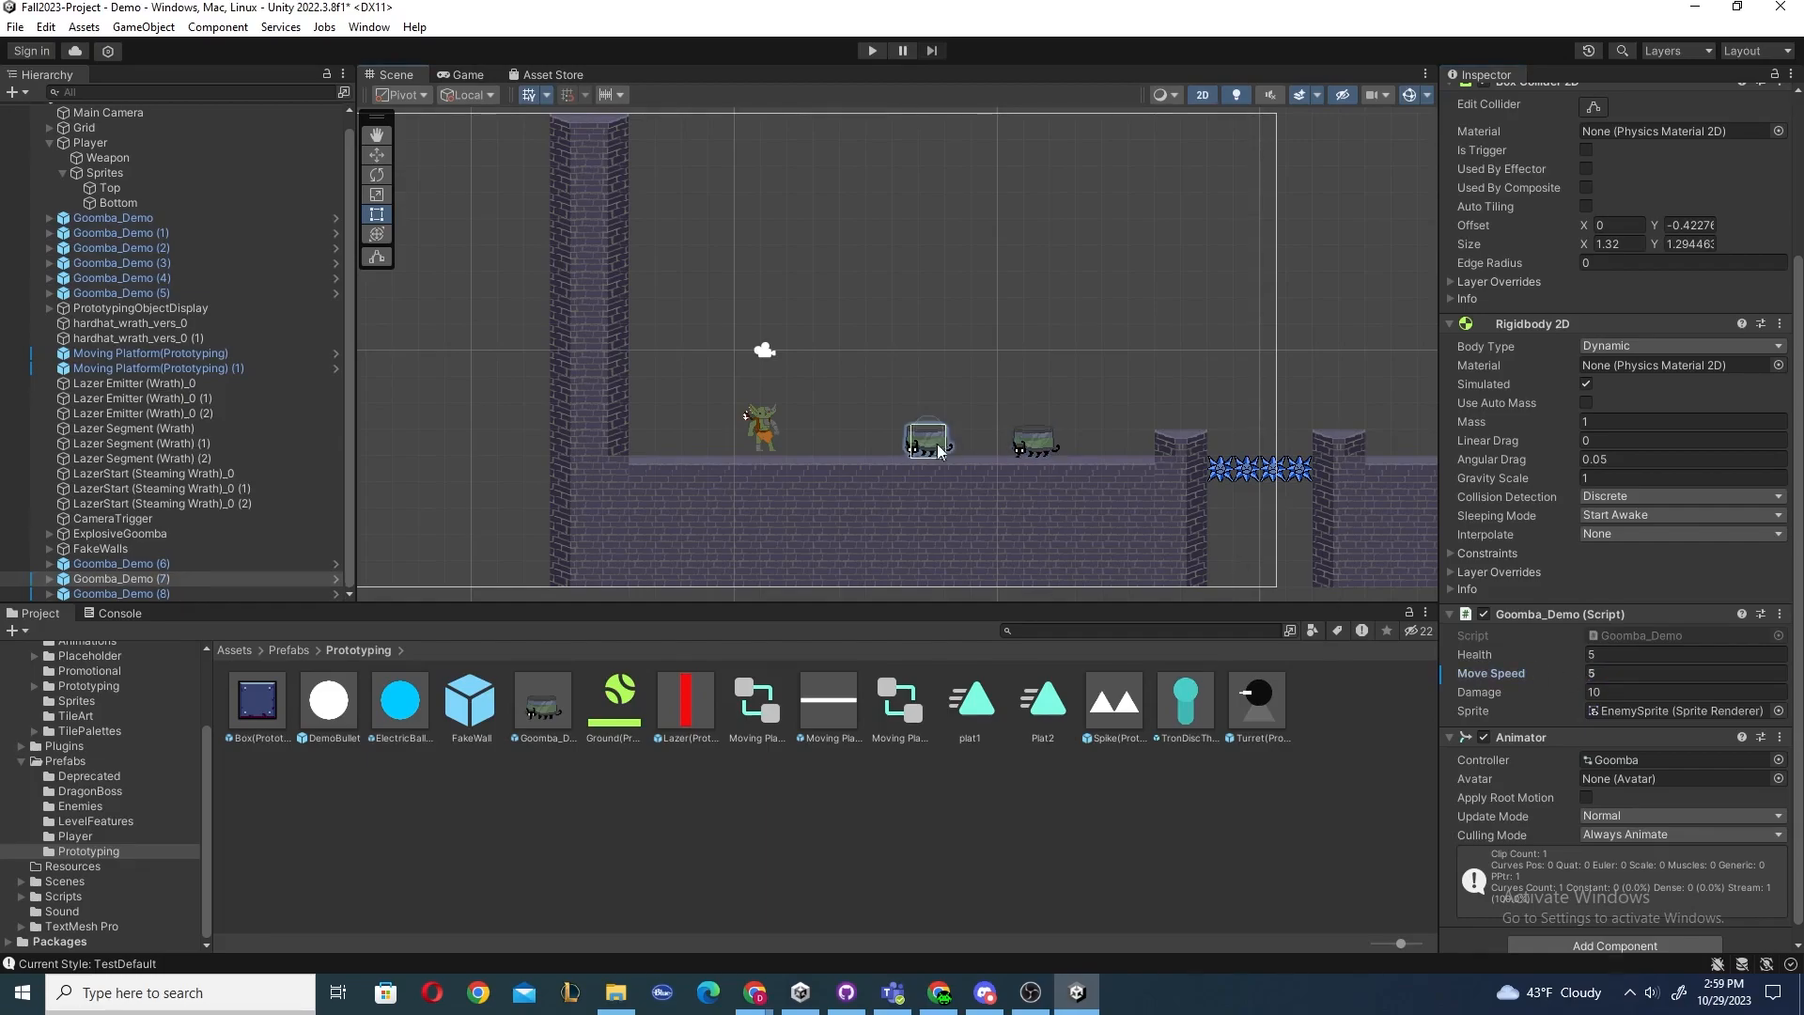
Save the scene and run a Play mode test of the Goombas.
key(ctrl+s)
click(879, 53)
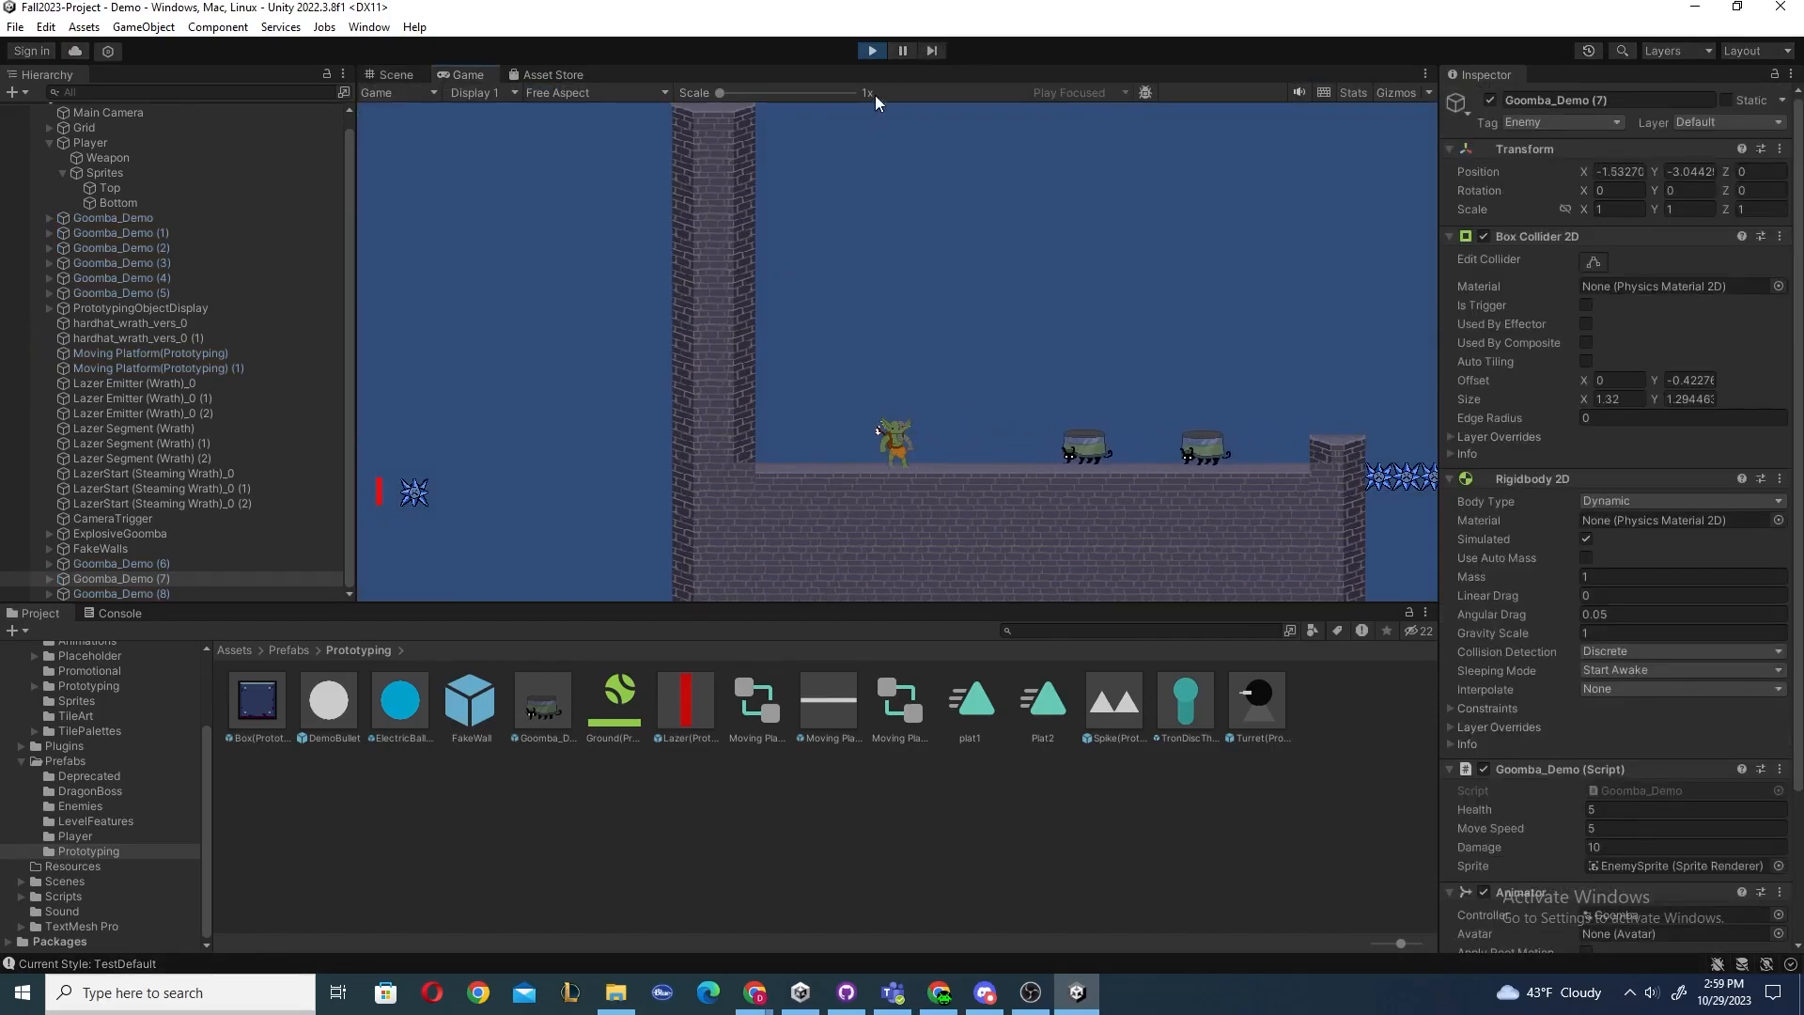
click(872, 51)
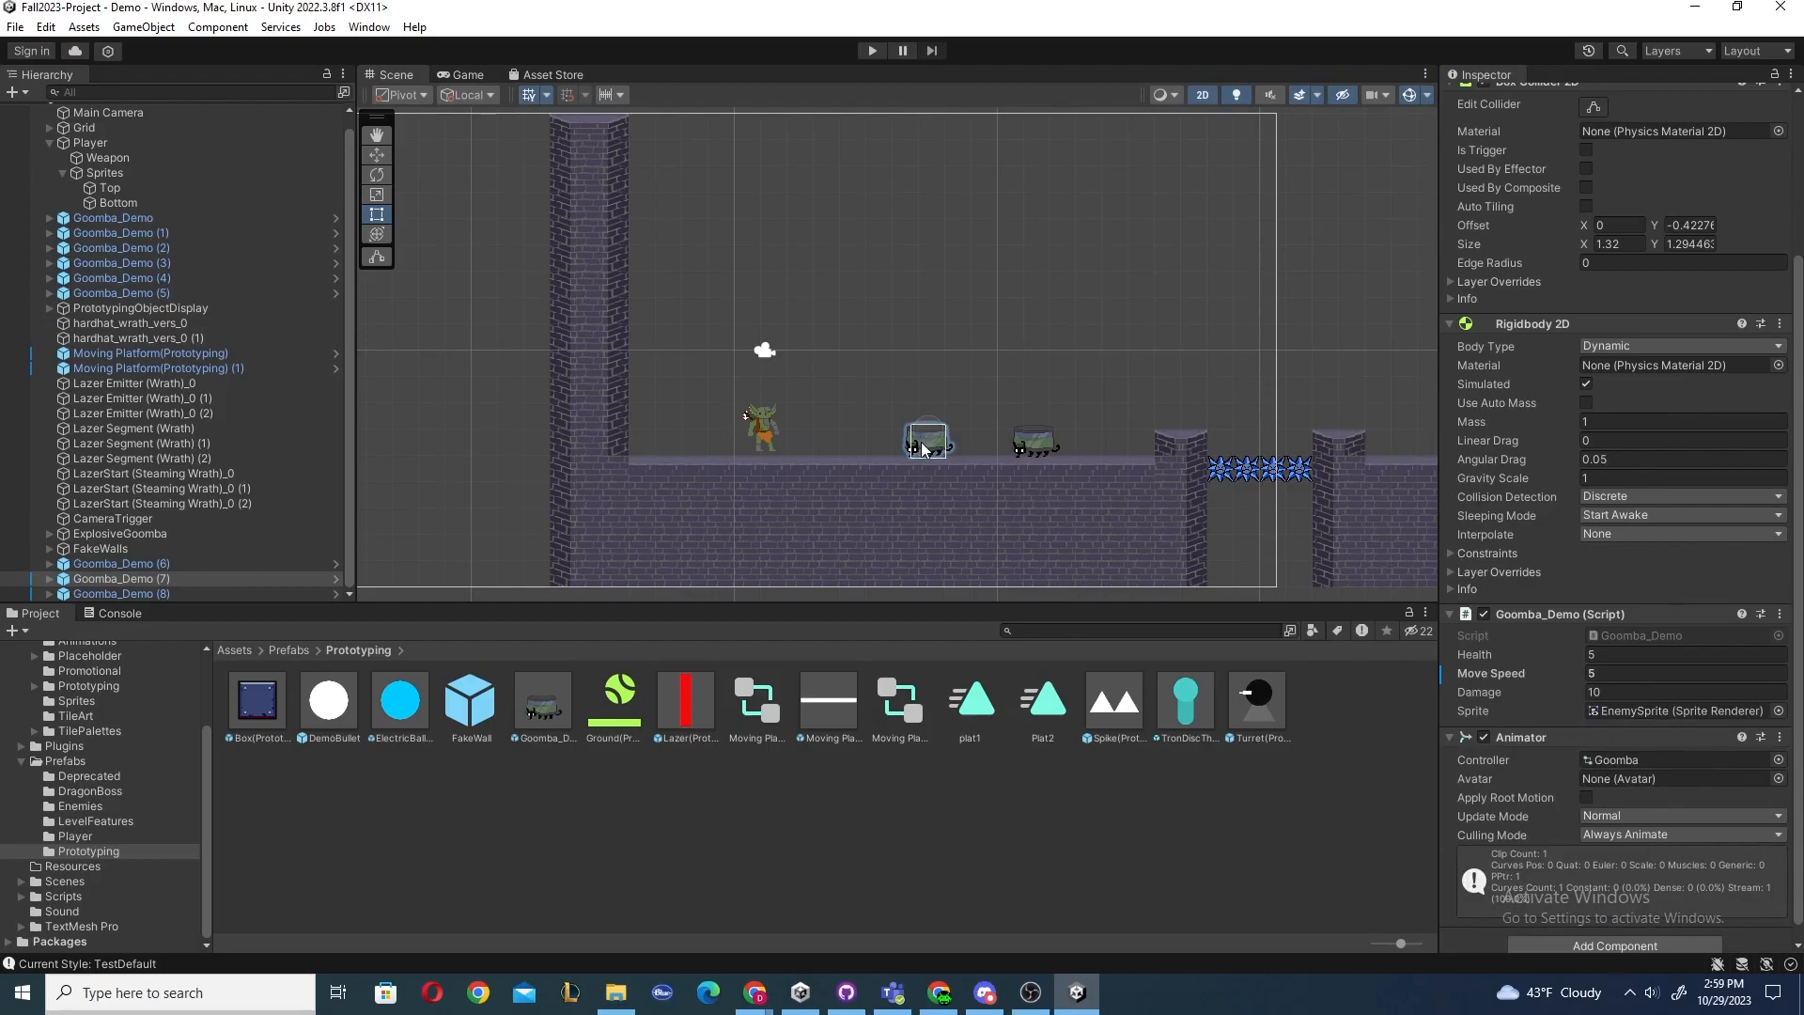
Apply the first Goomba's Move Speed of 5 to the Goomba_Demo prefab and play-test.
right_click(1489, 673)
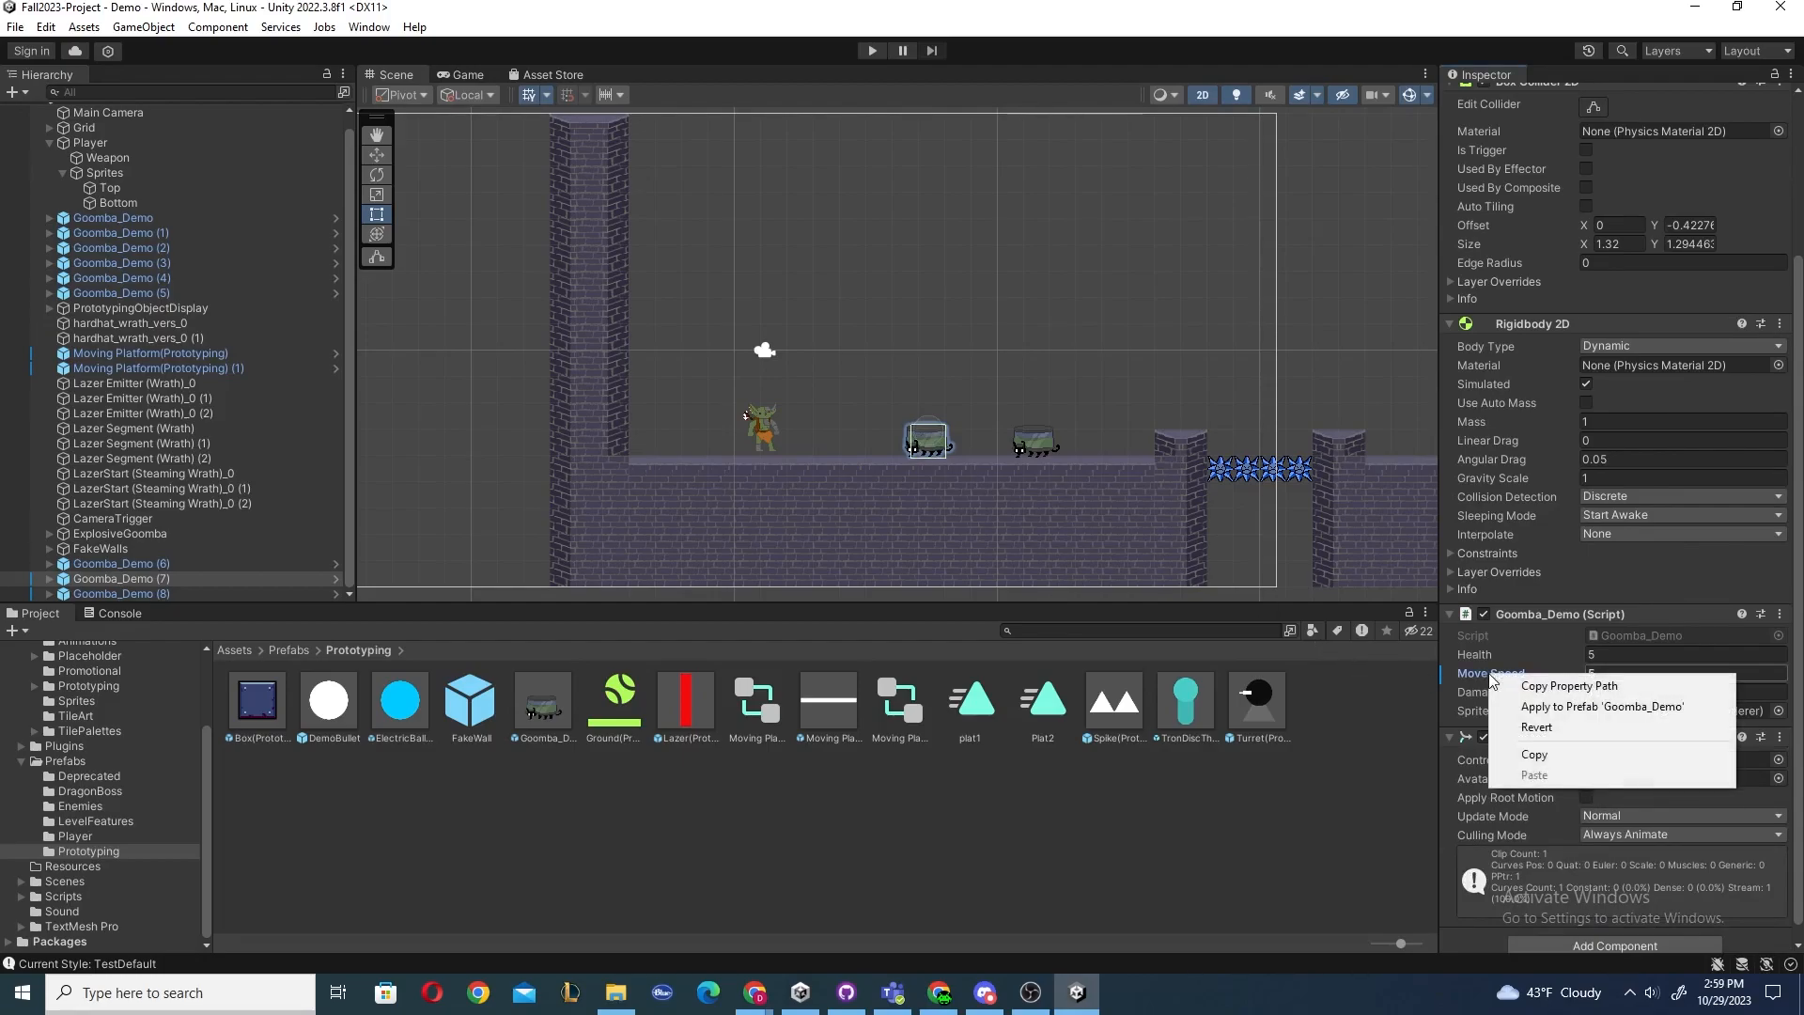
click(1527, 706)
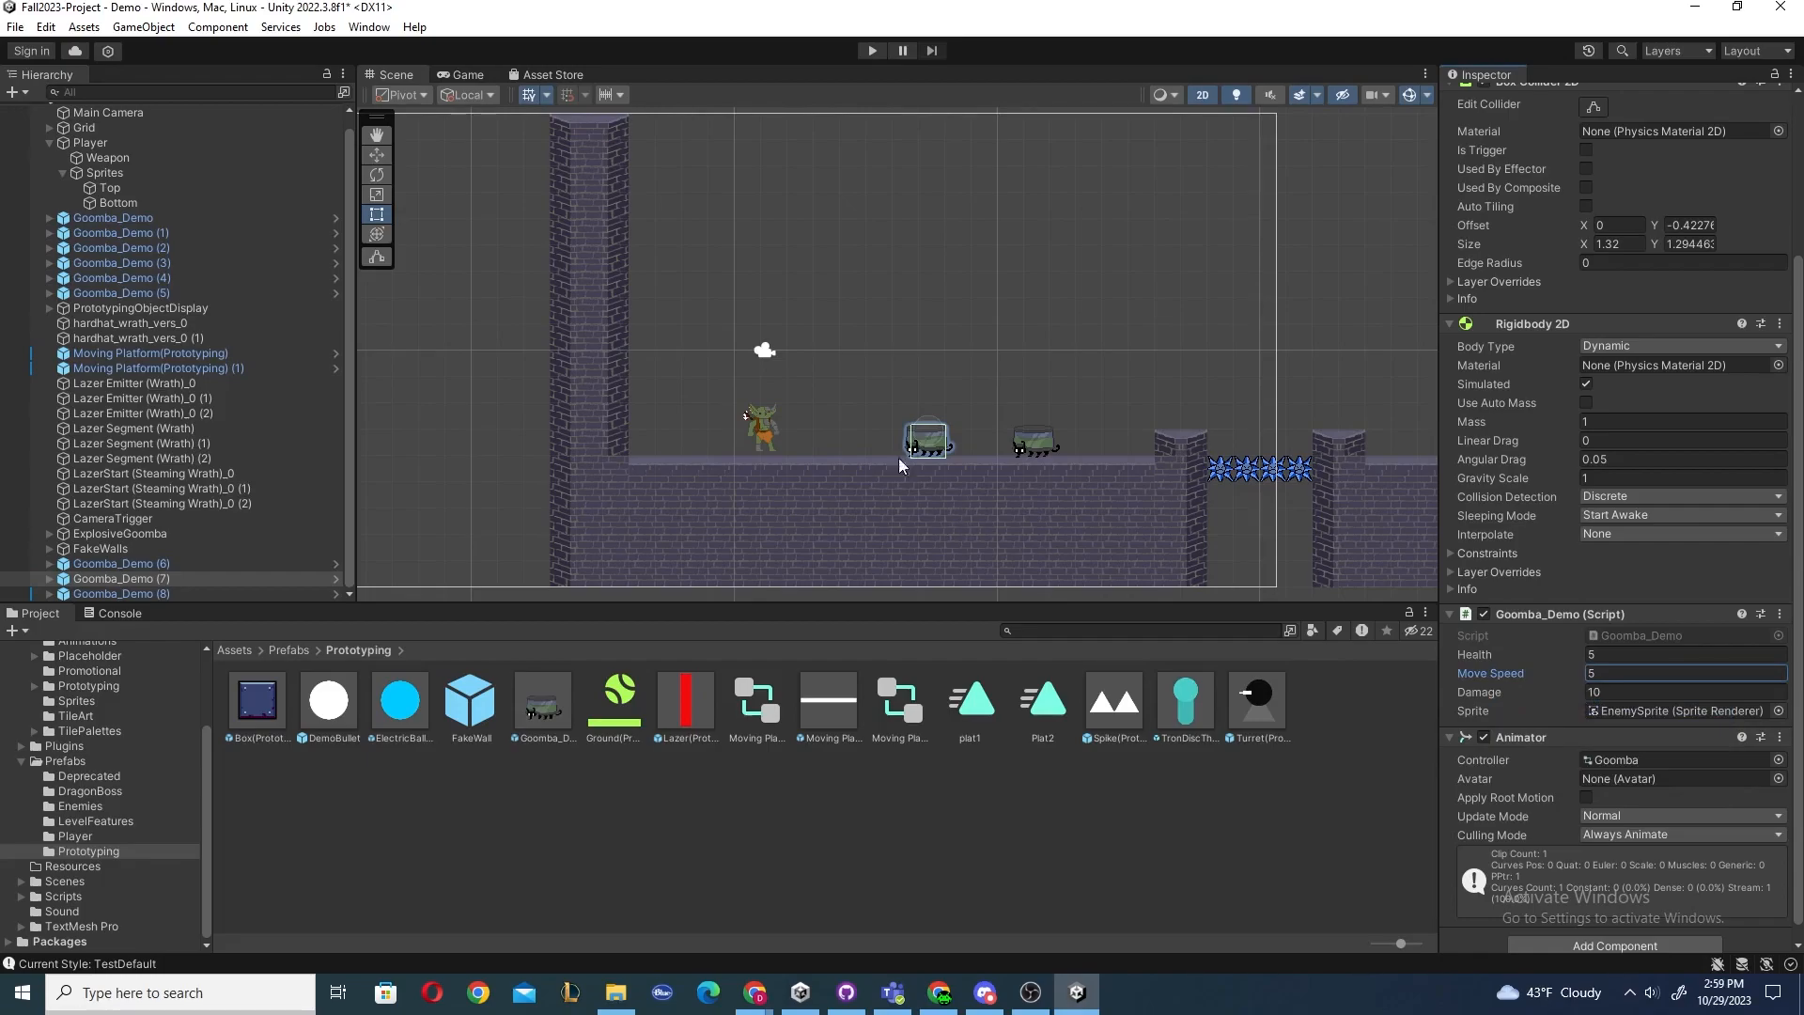
click(870, 50)
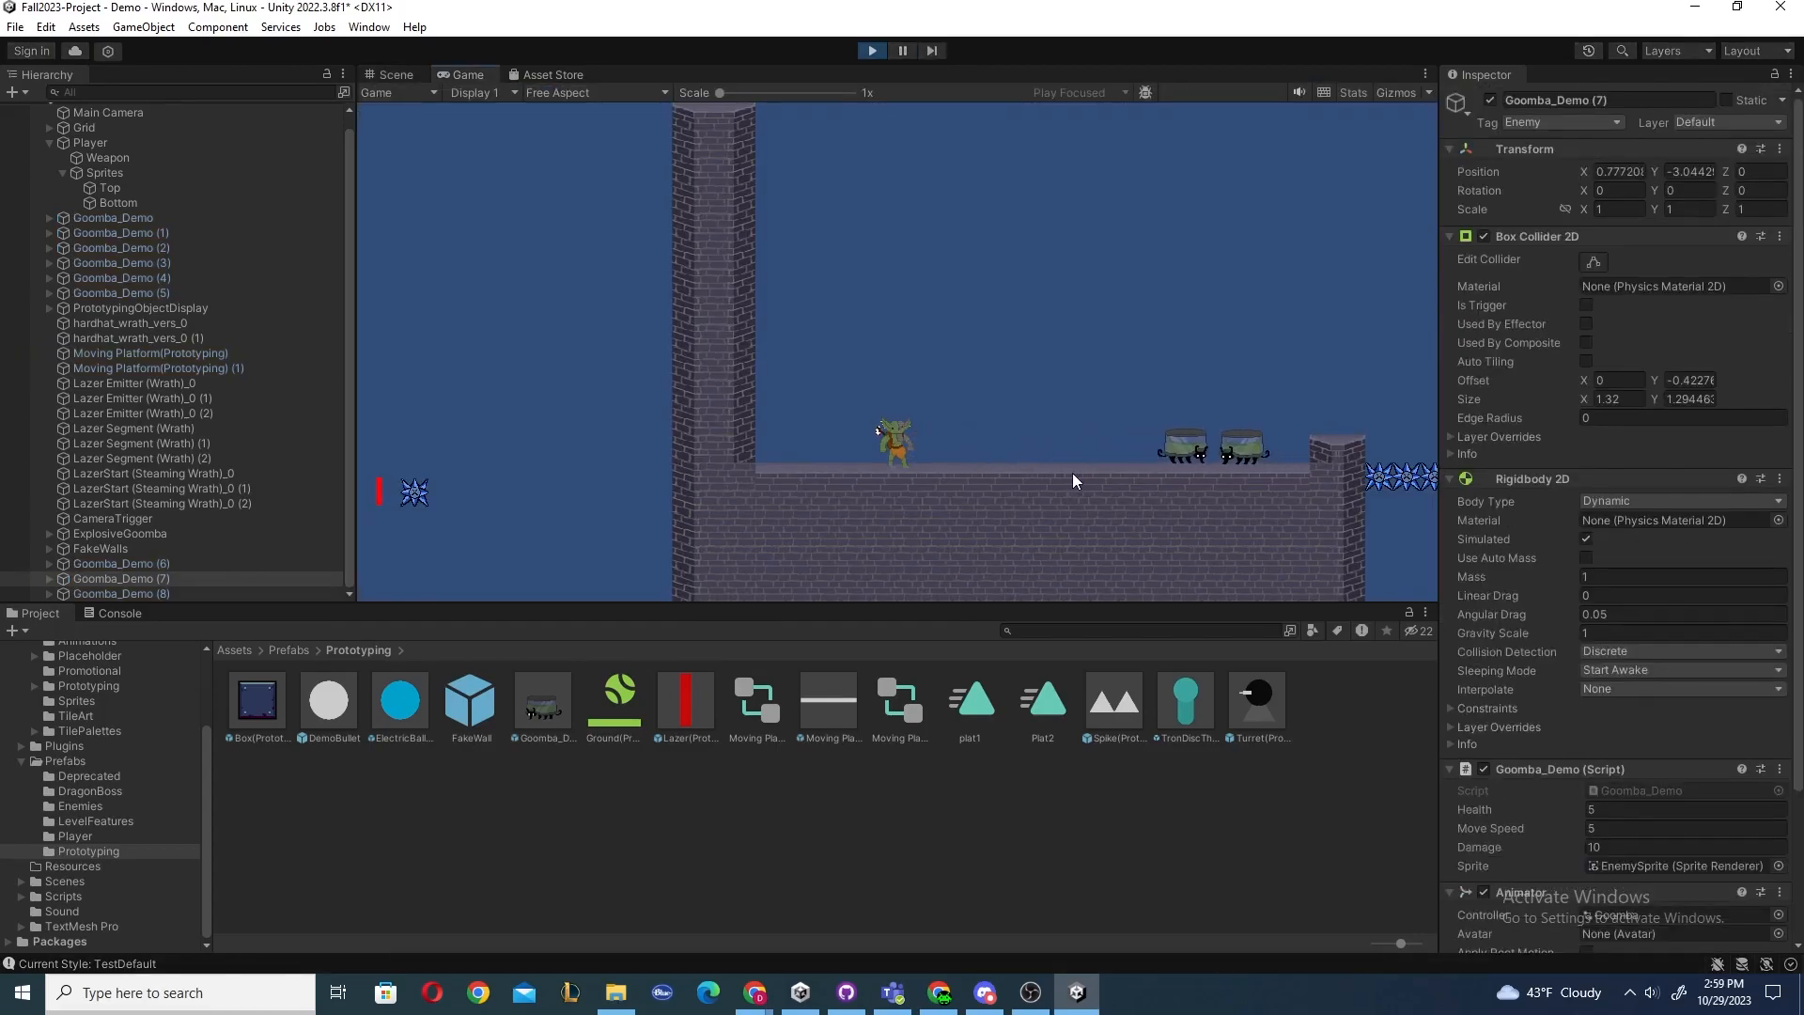
click(873, 52)
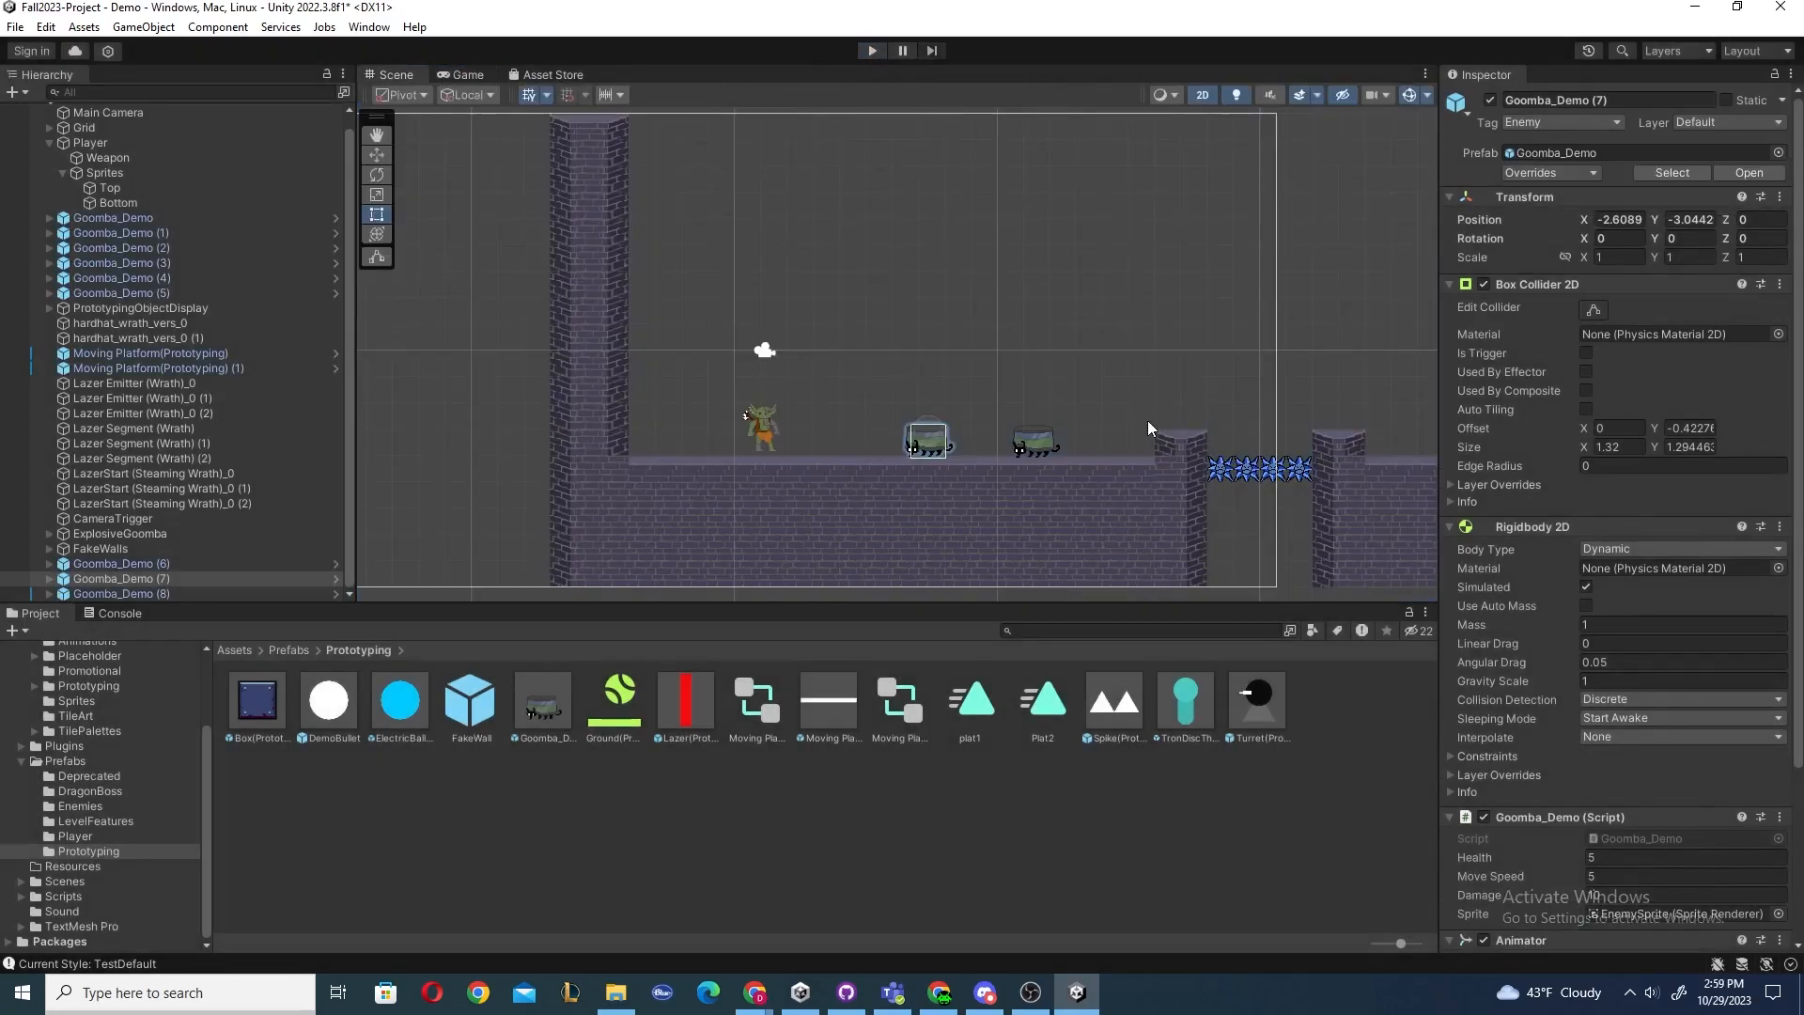
Inspect the second Goomba's Move Speed override in the Inspector.
click(1043, 445)
scroll(1628, 686, down, 5)
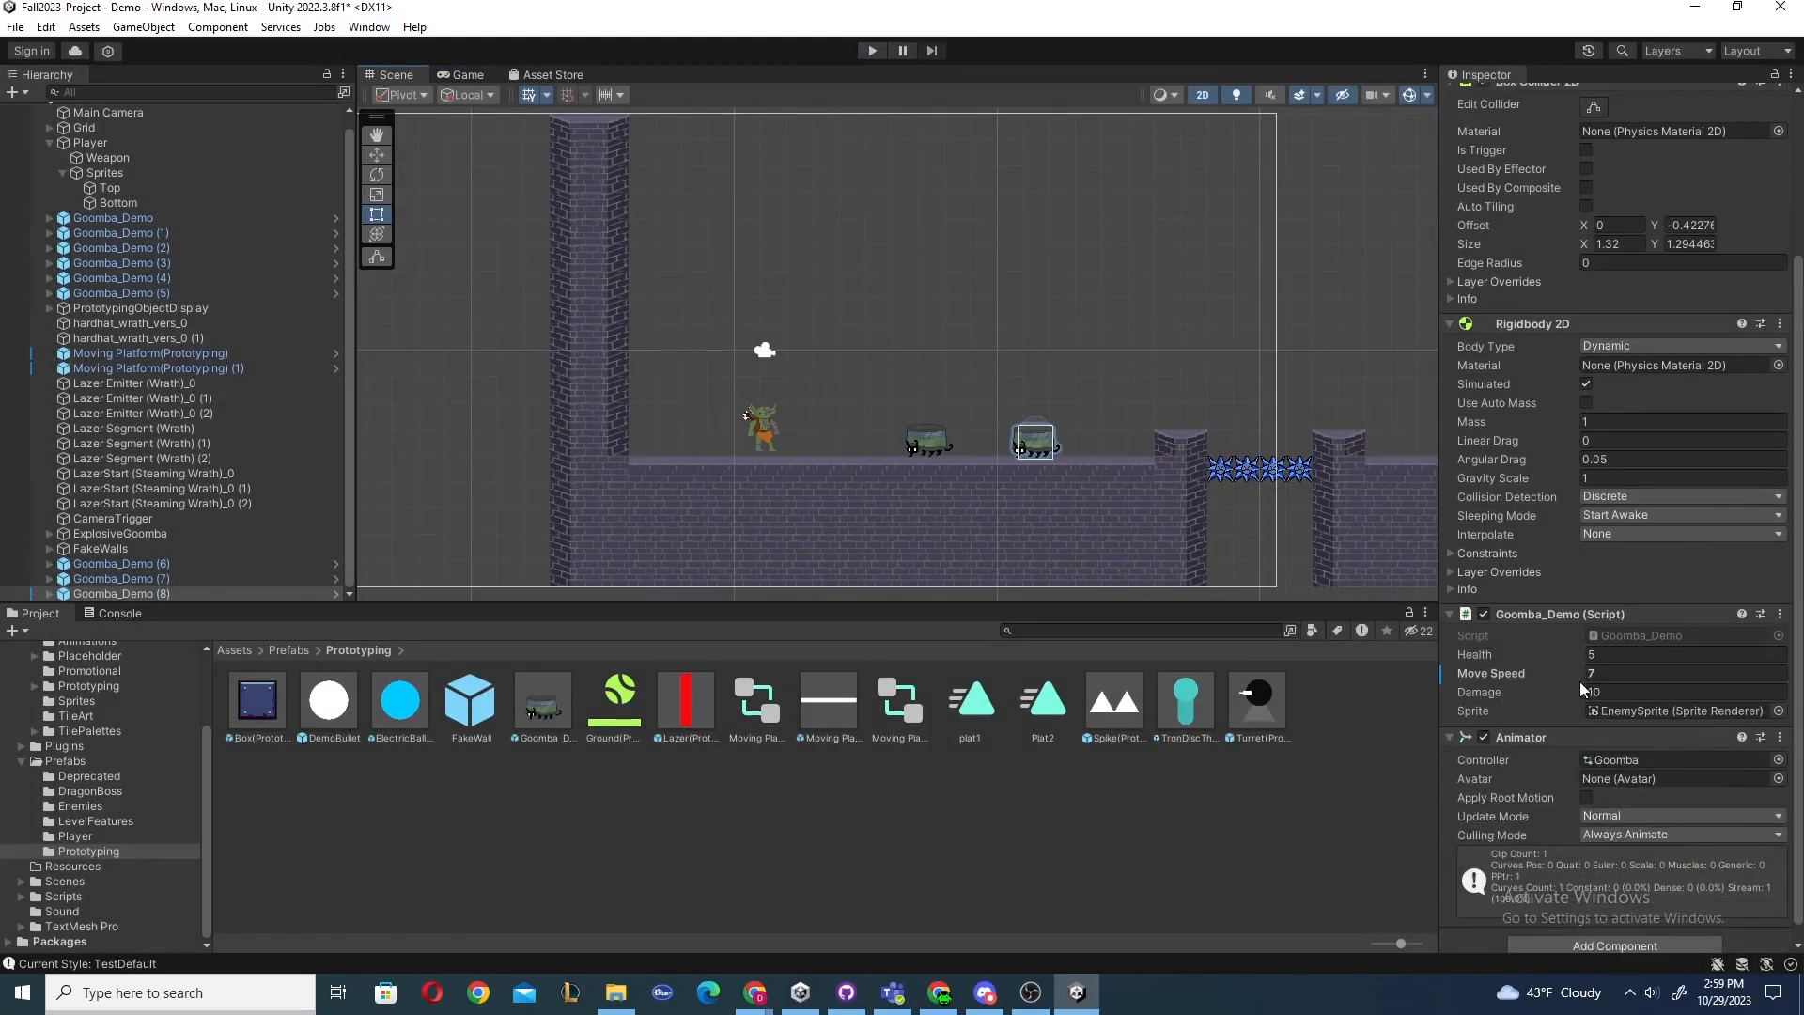
click(1590, 657)
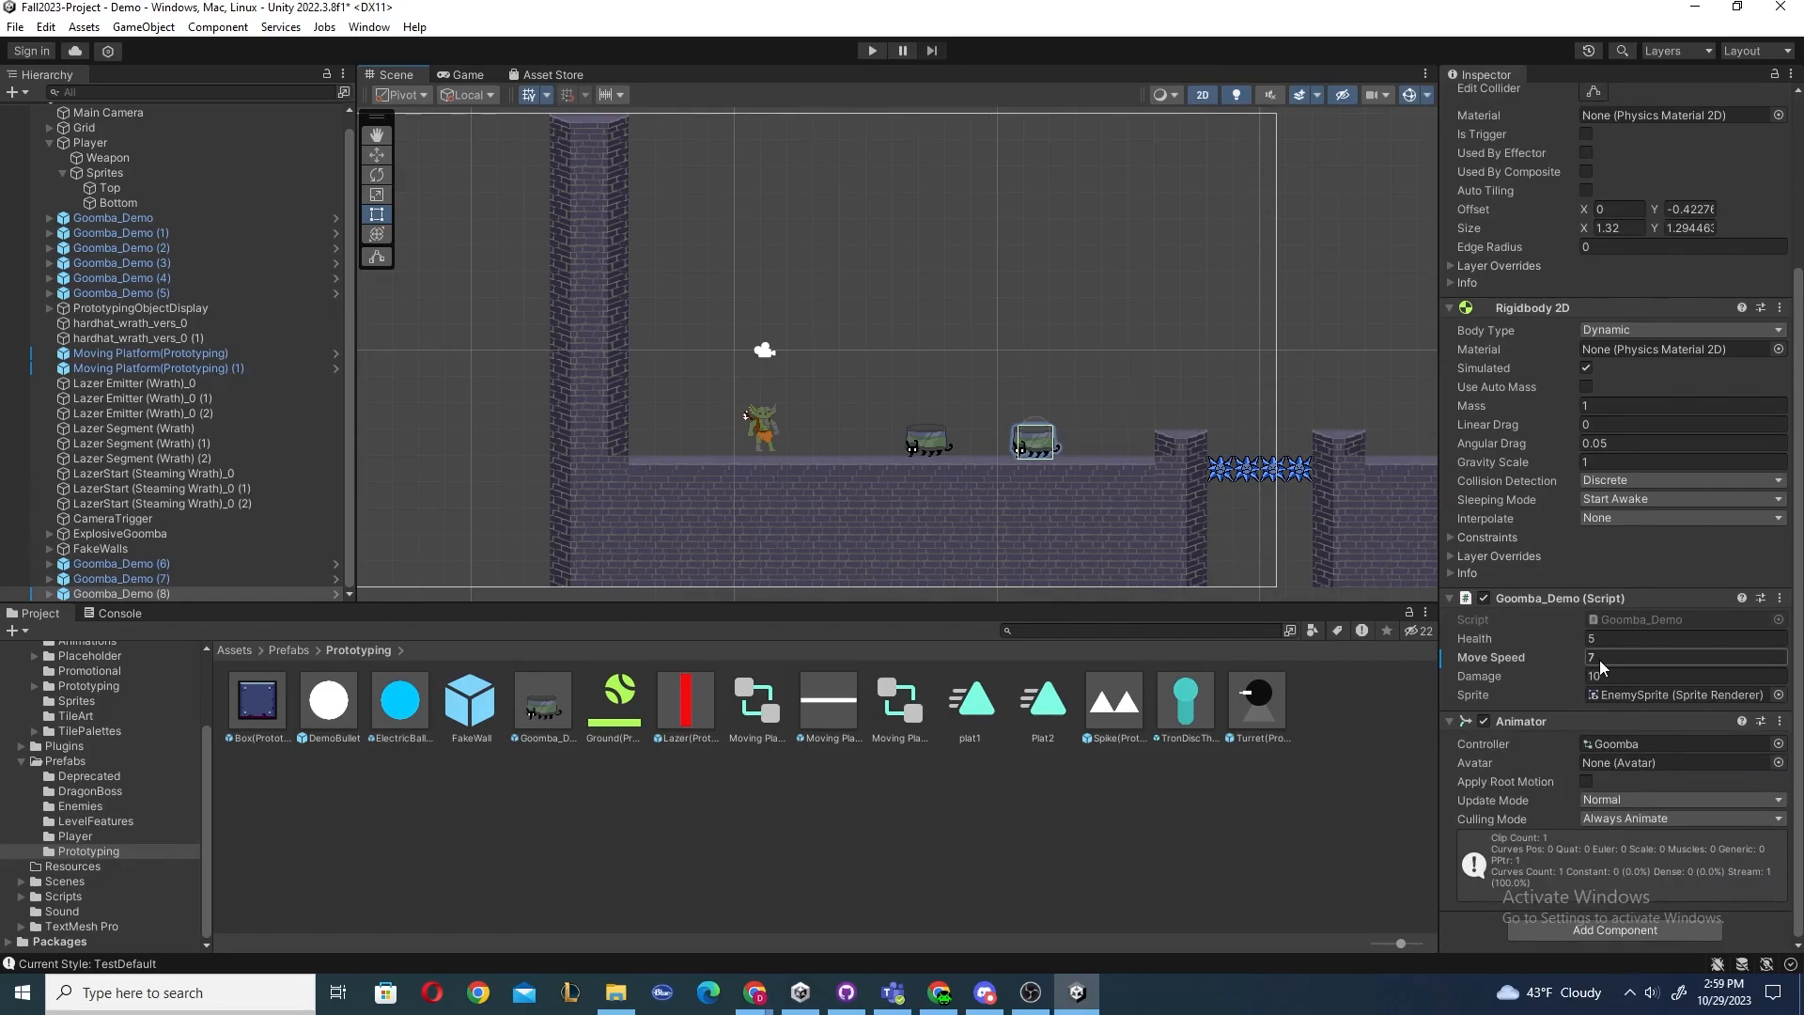
key(Return)
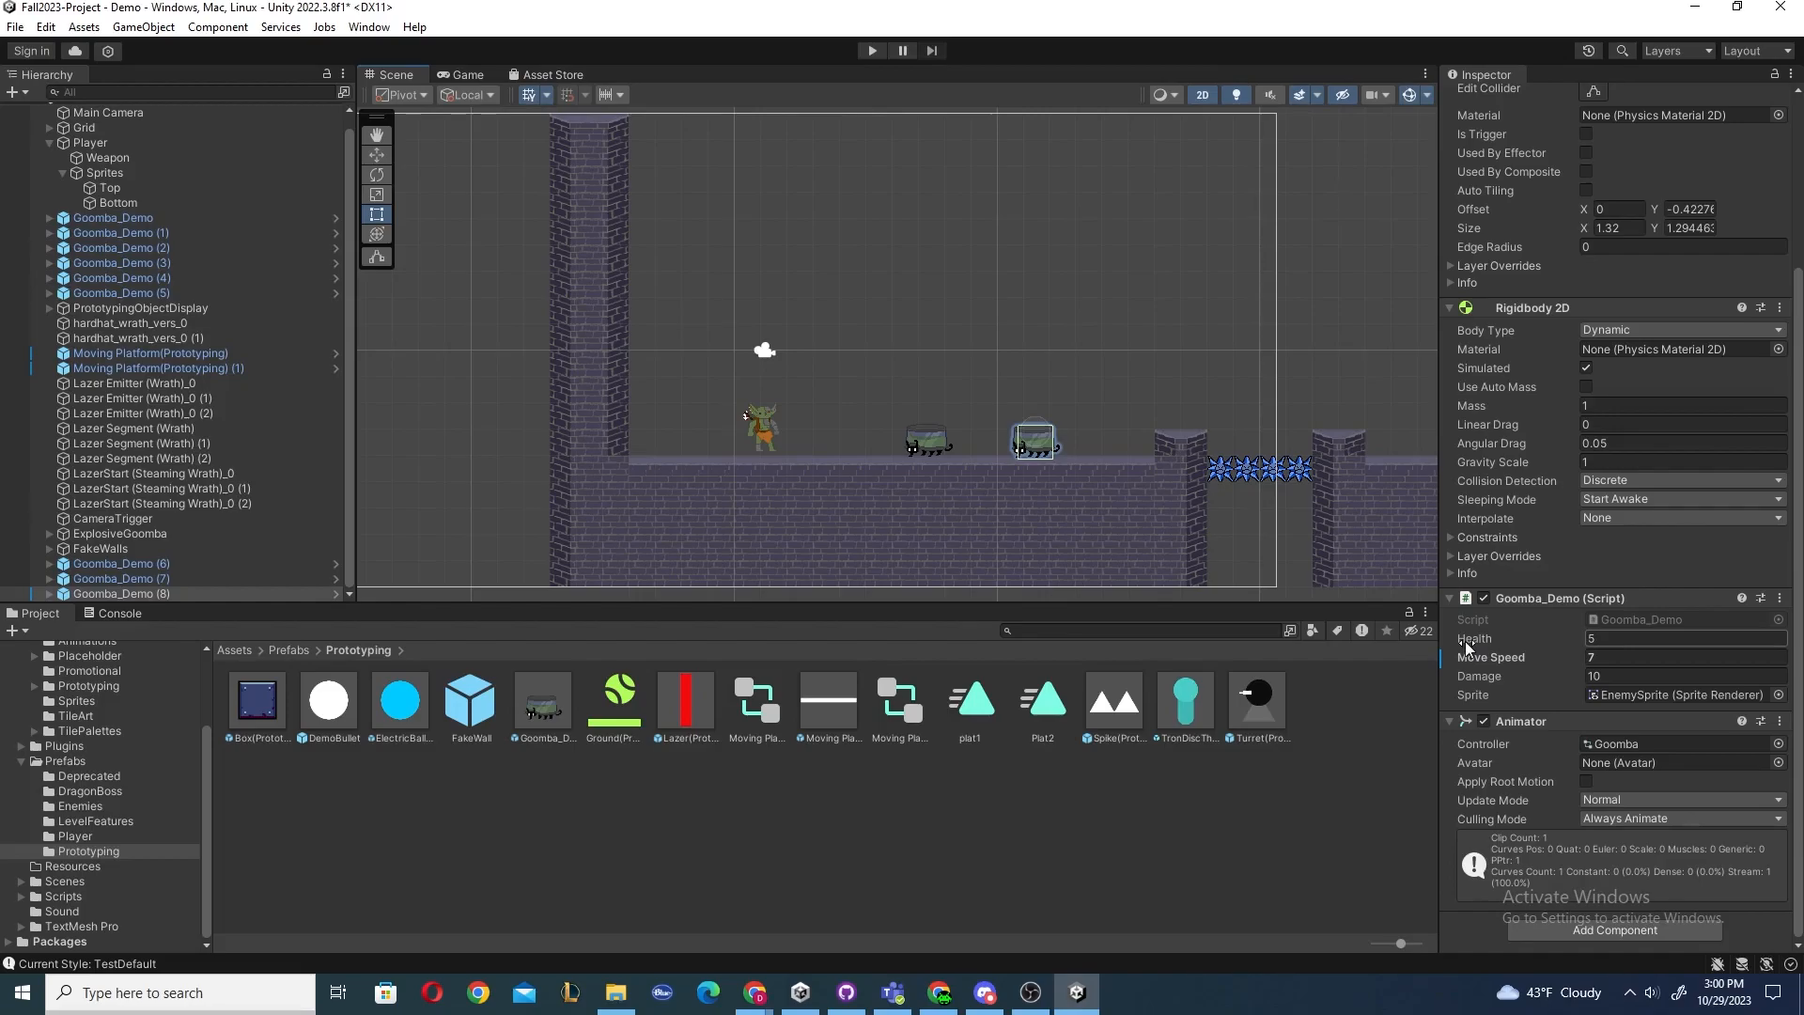
scroll(1517, 634, up, 4)
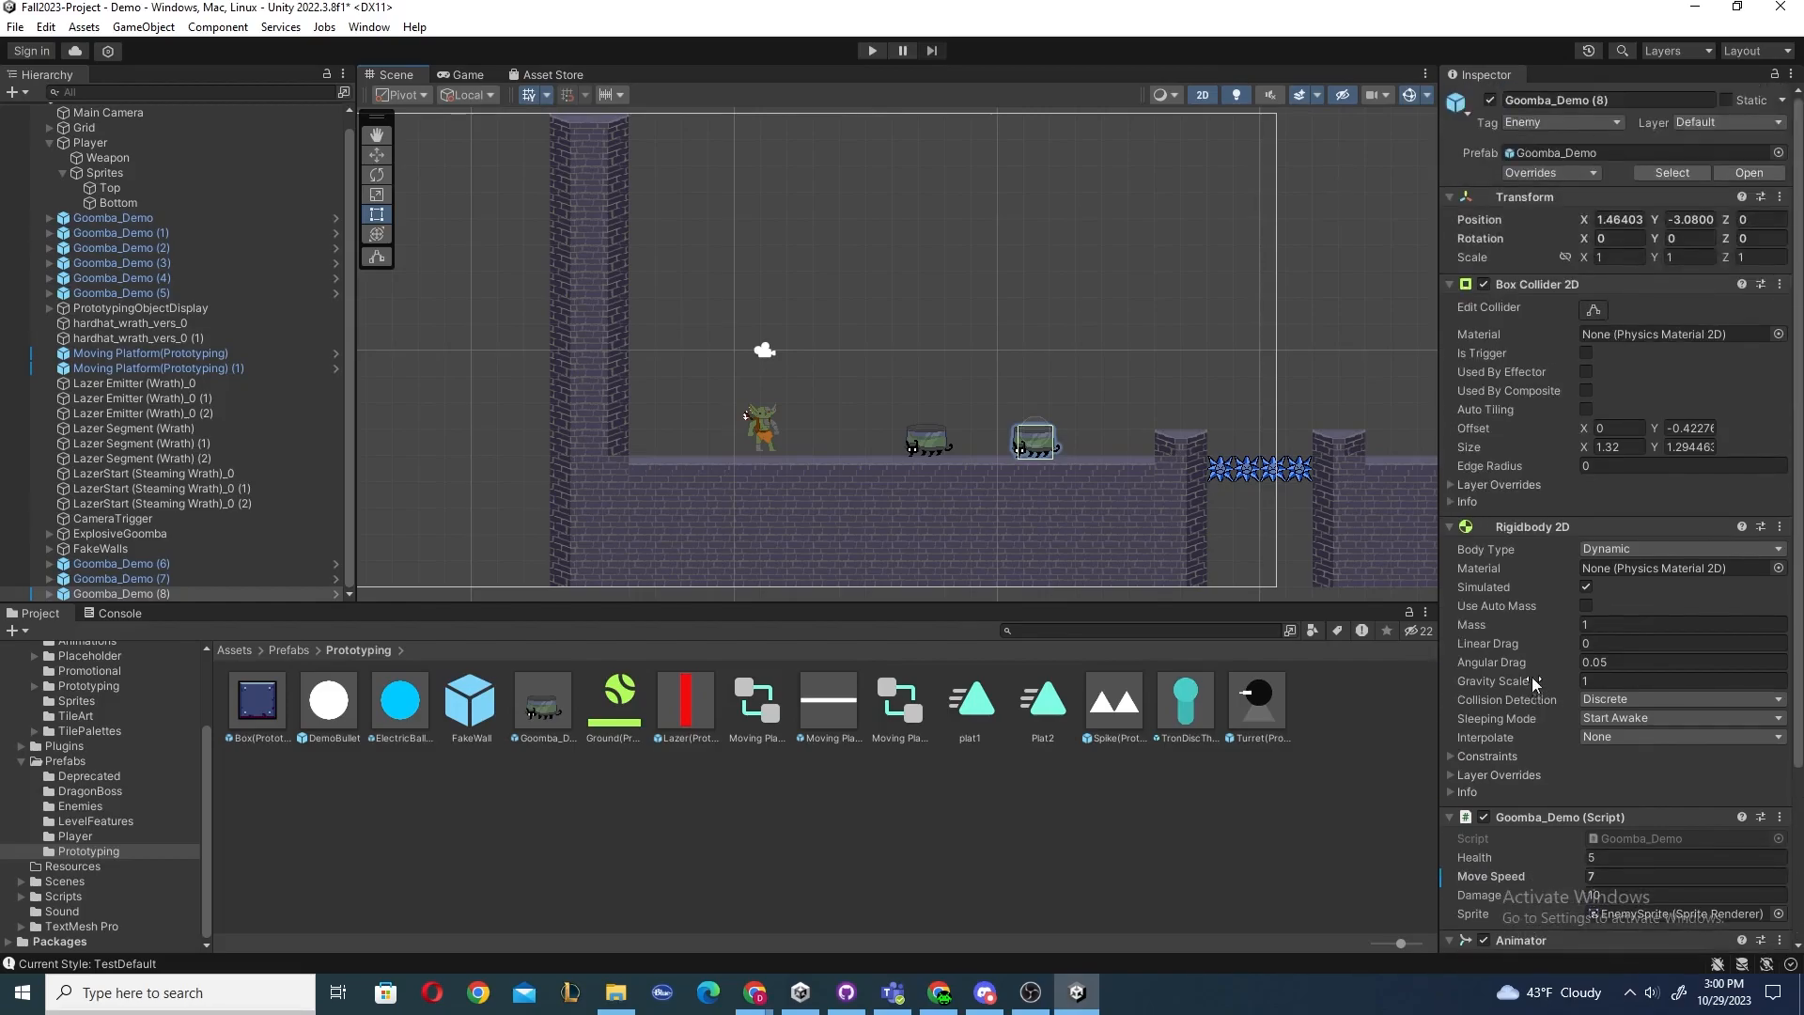
Revert the second Goomba's Move Speed override on its Goomba_Demo (Script) component.
scroll(1517, 580, down, 4)
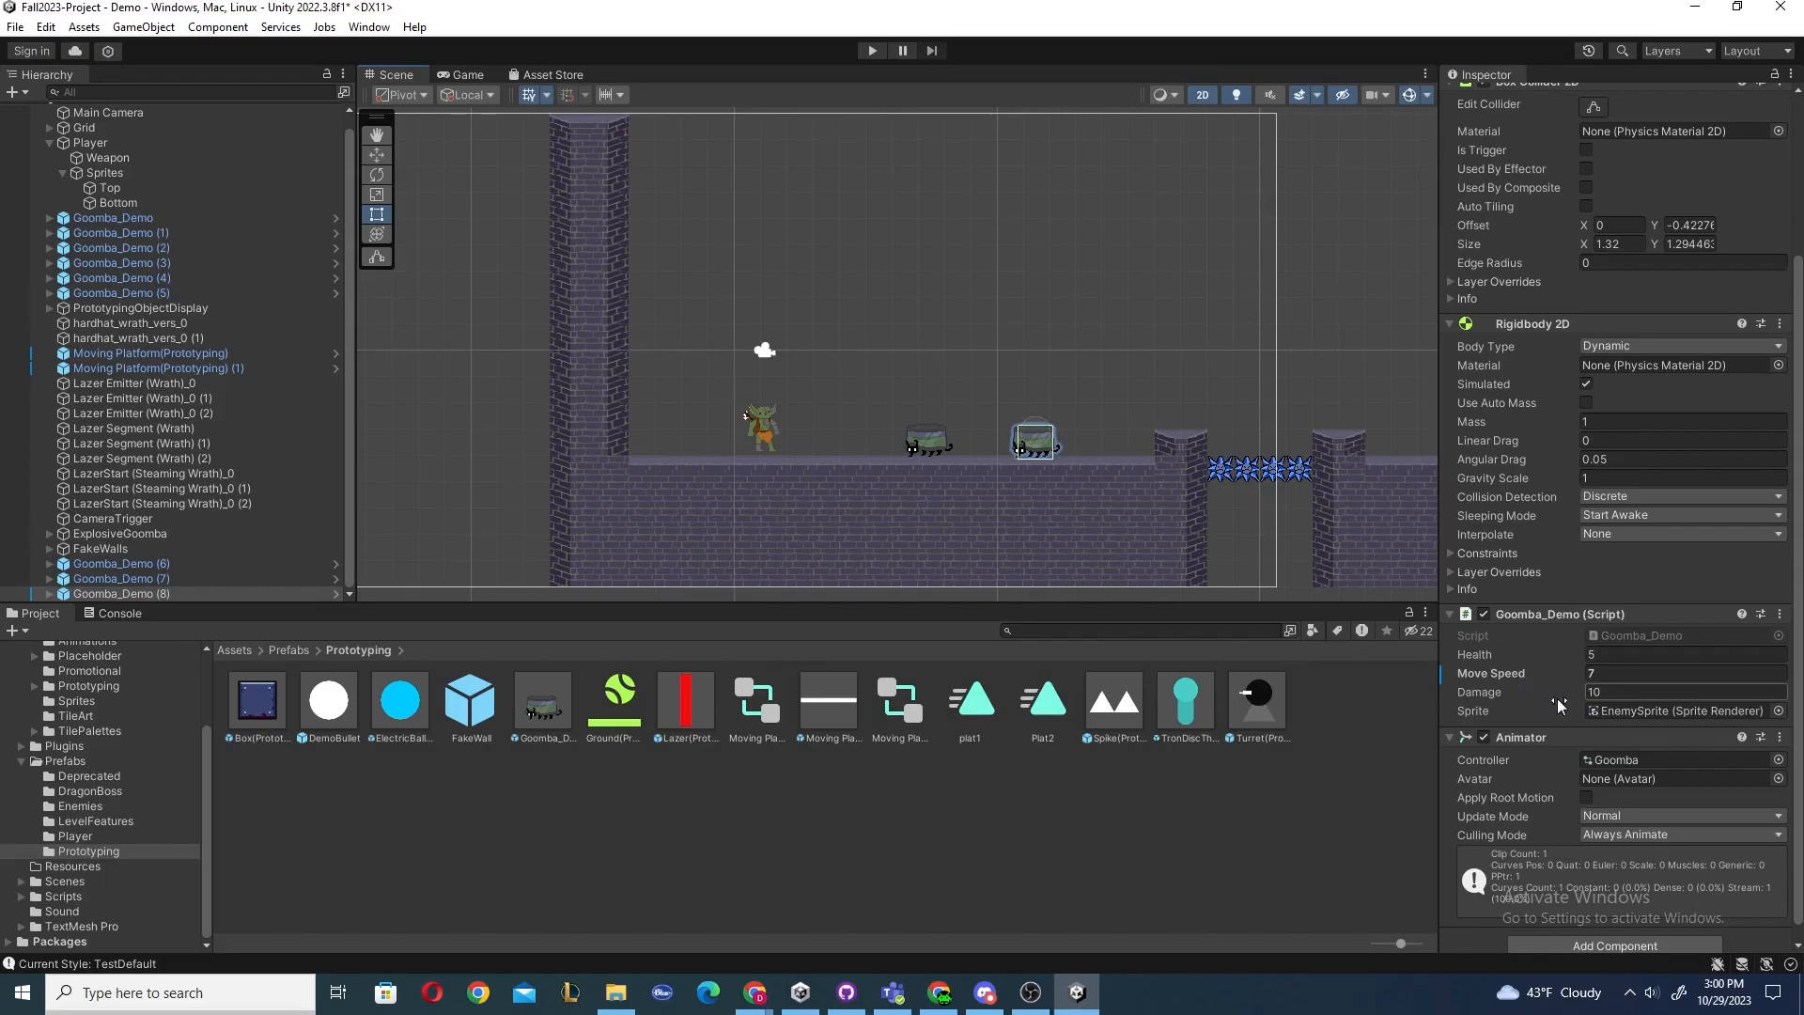
scroll(1554, 698, up, 5)
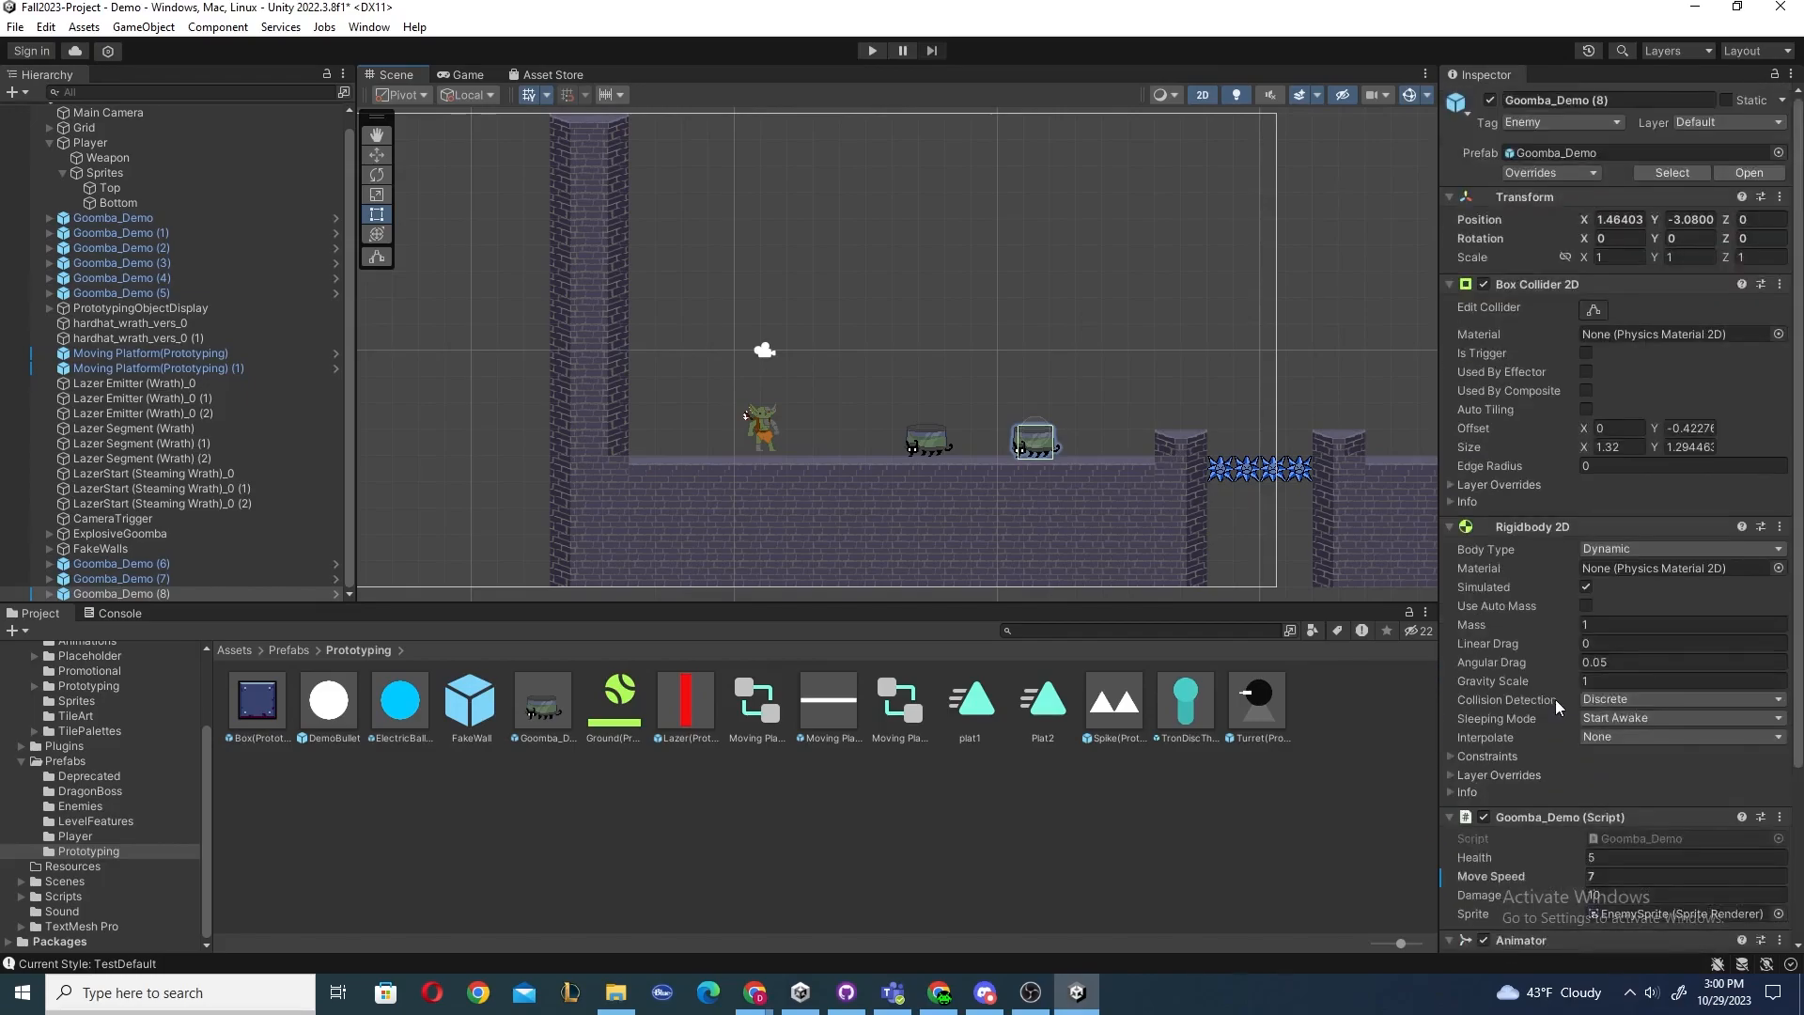
click(1560, 173)
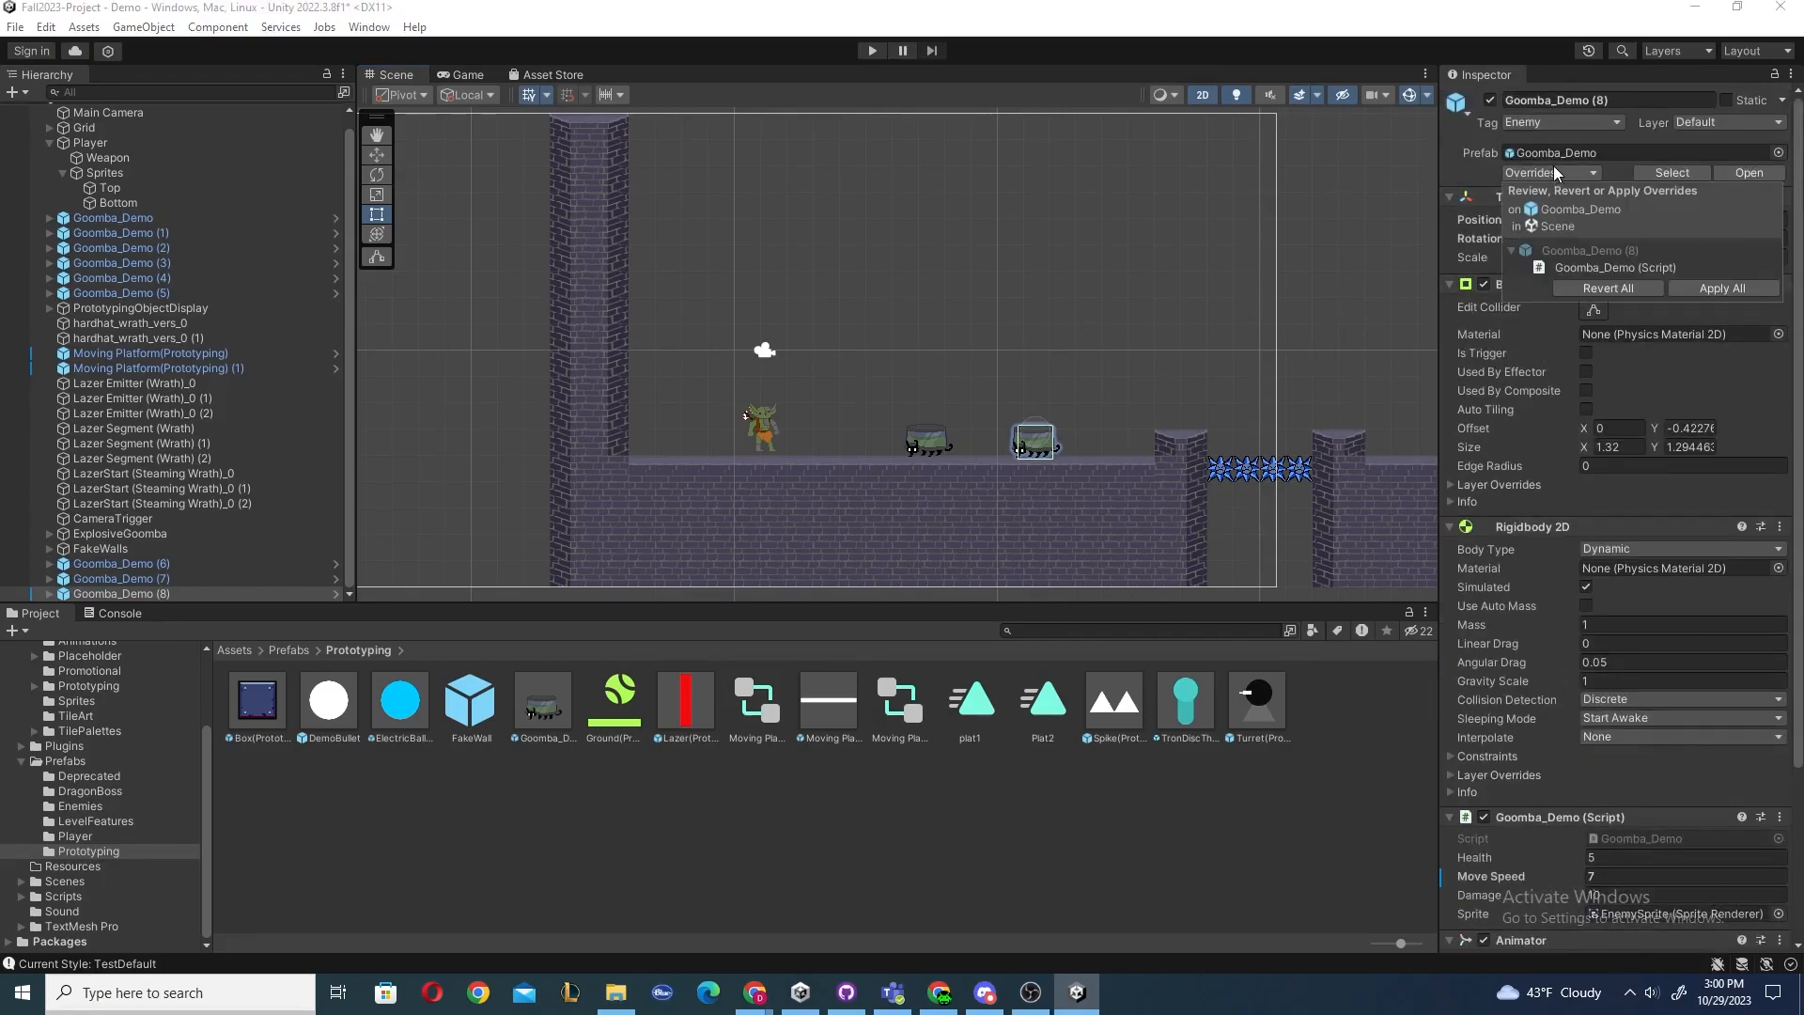
click(1575, 263)
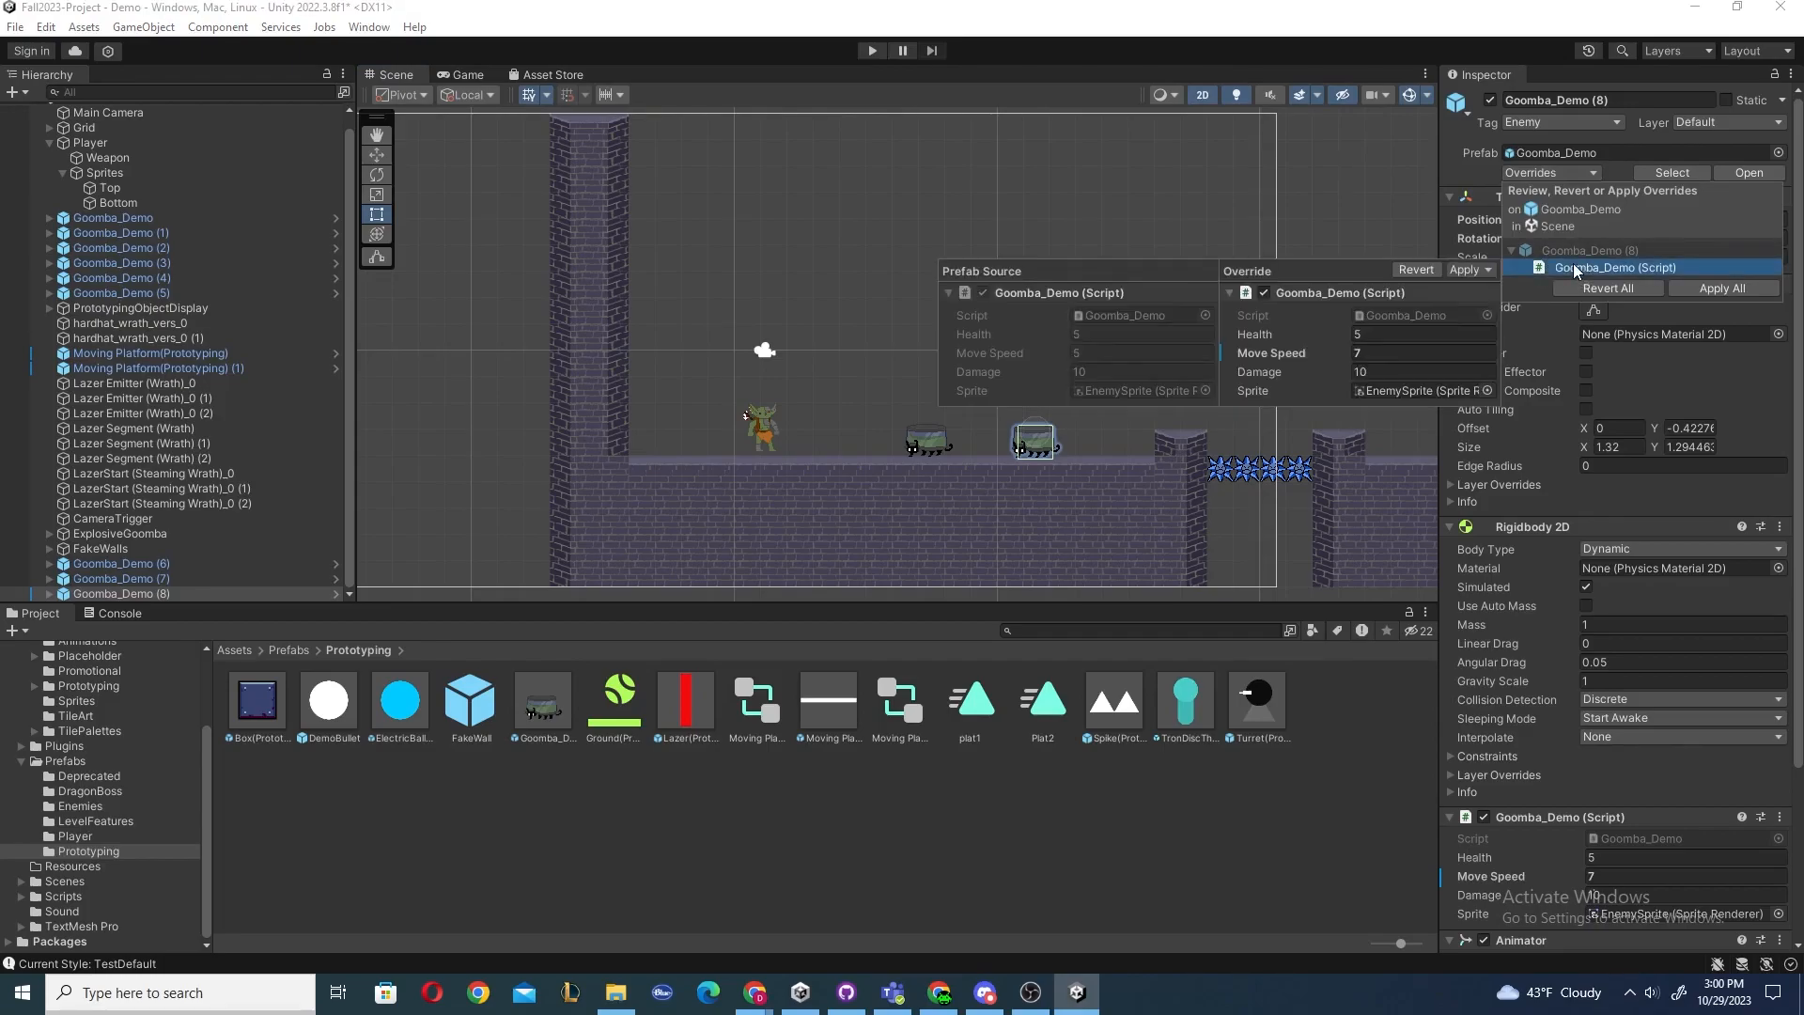
click(1566, 250)
click(1579, 268)
click(1416, 269)
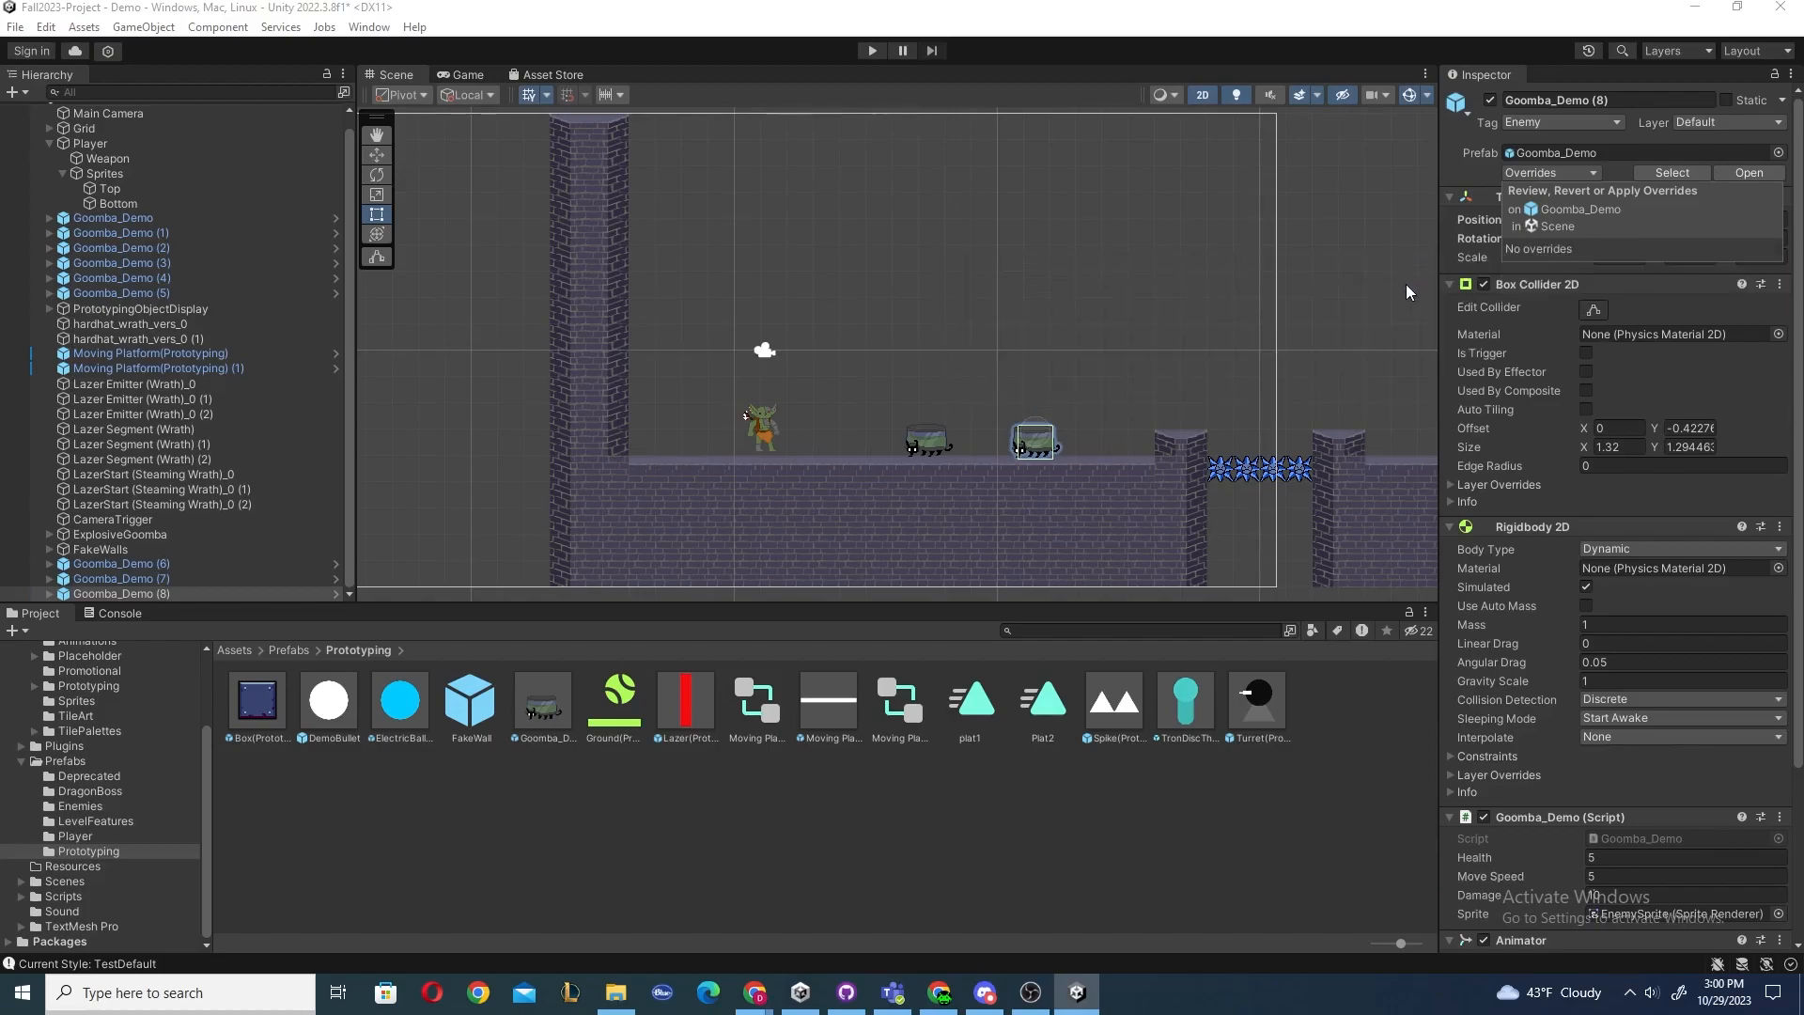
click(1592, 175)
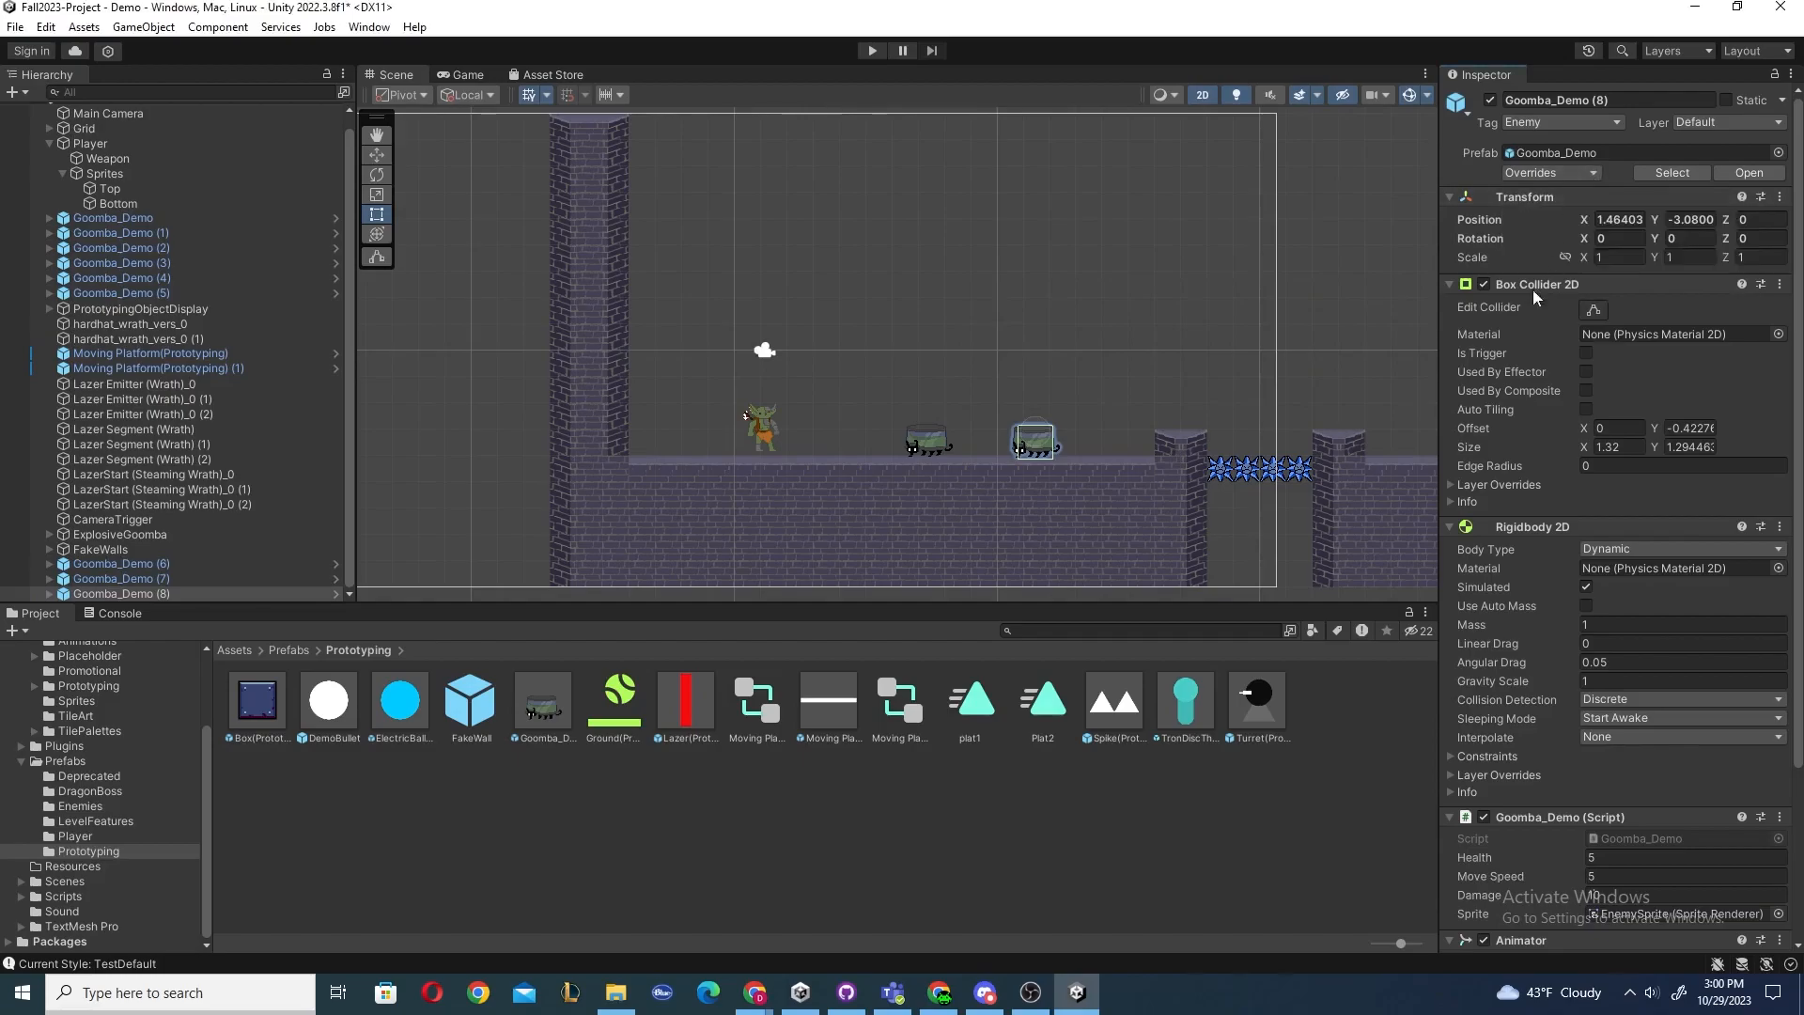
Open the second Goomba's source prefab in Prefab Mode, then return to the scene.
click(1304, 350)
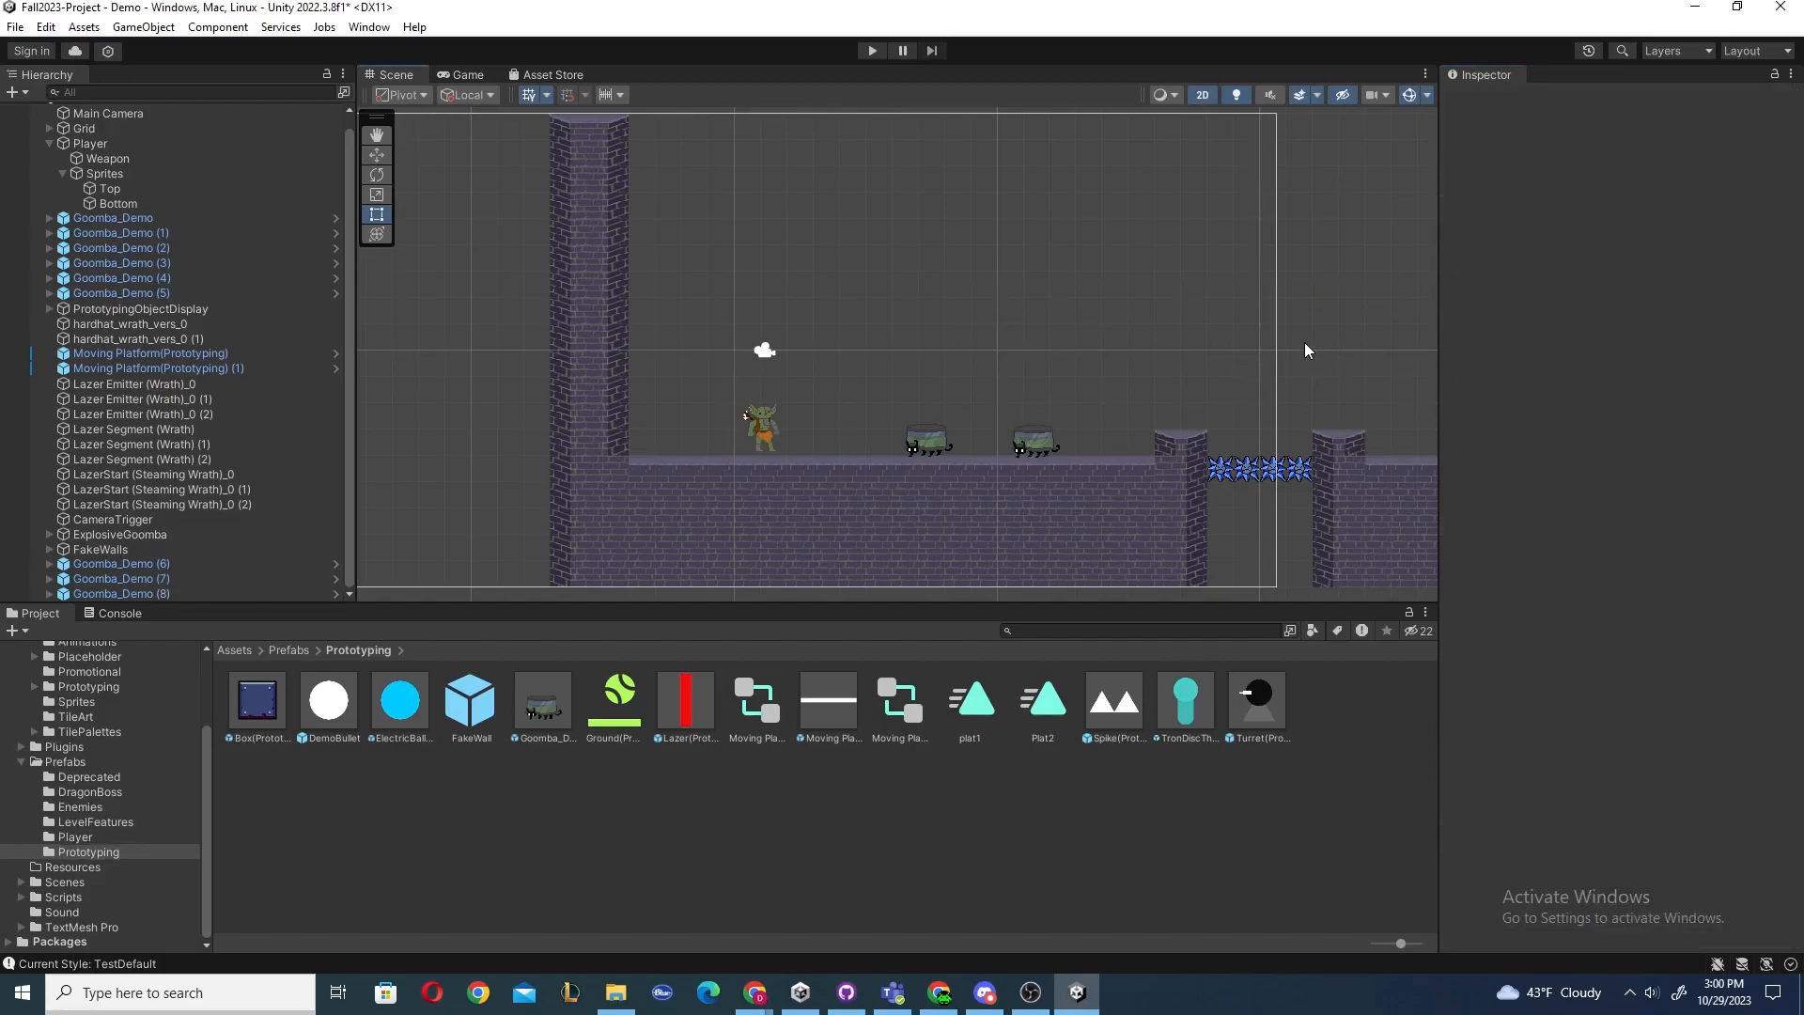
key(ctrl+z)
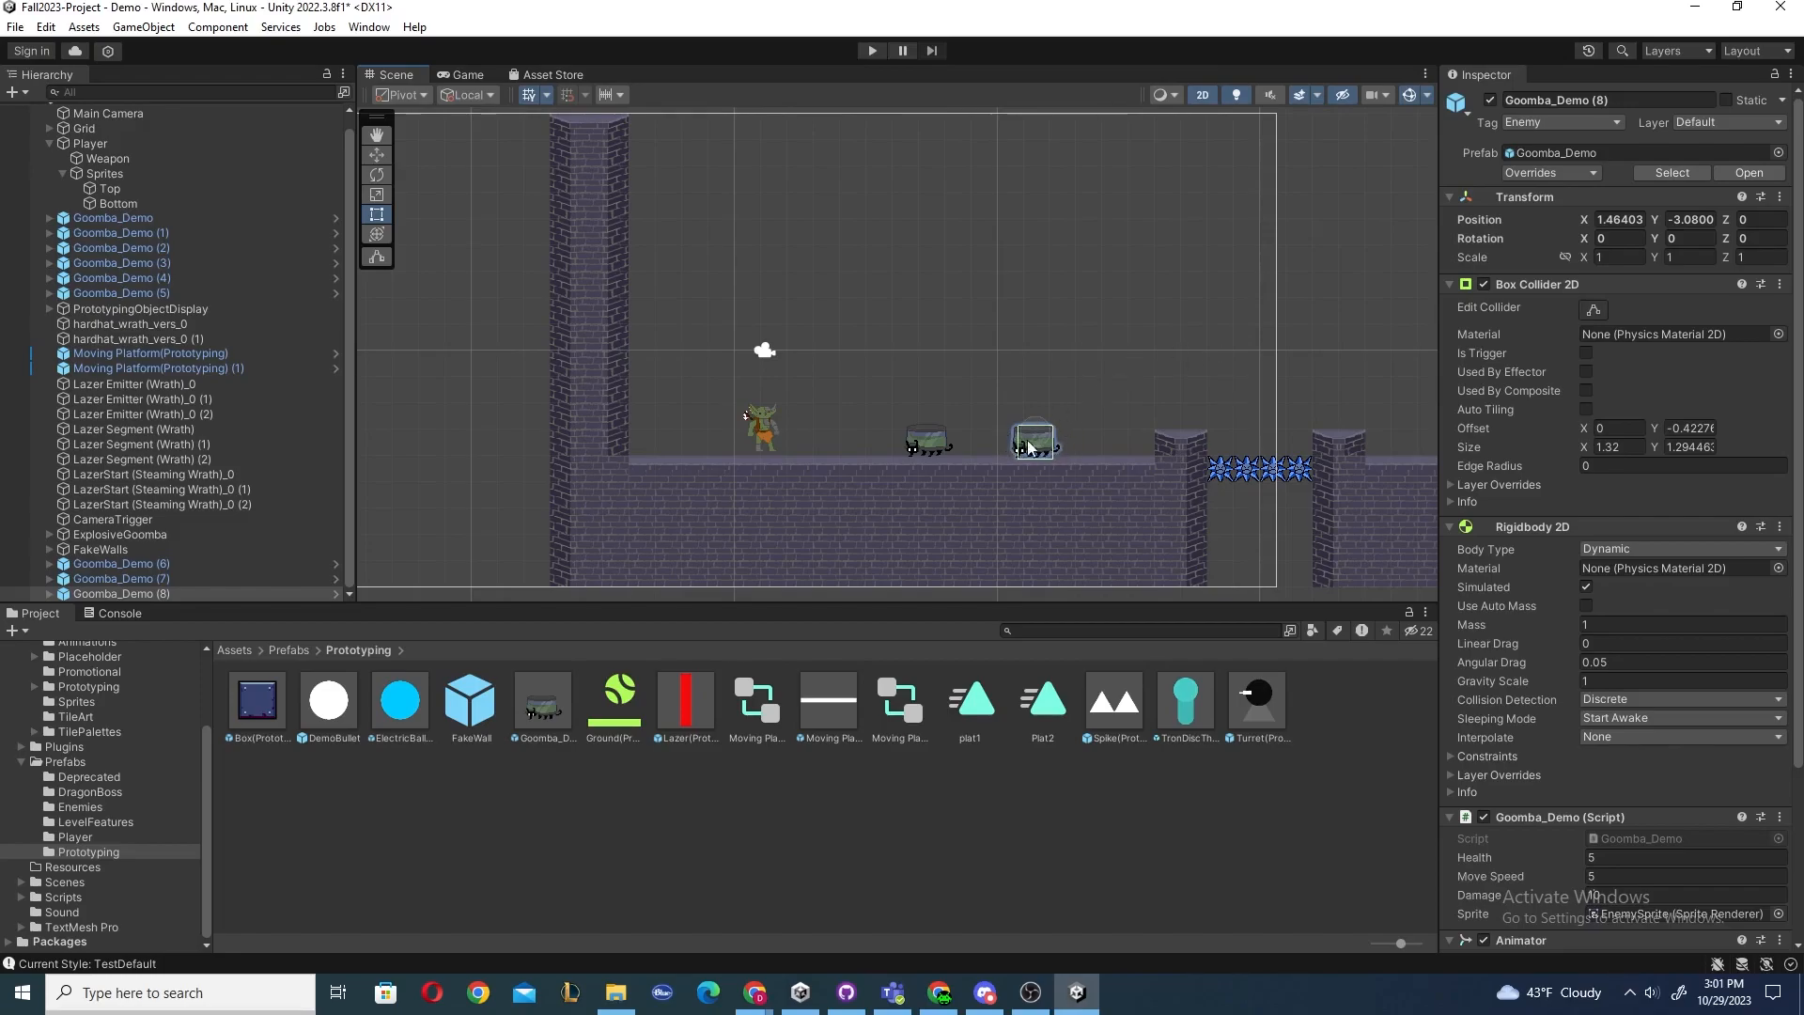
click(1739, 172)
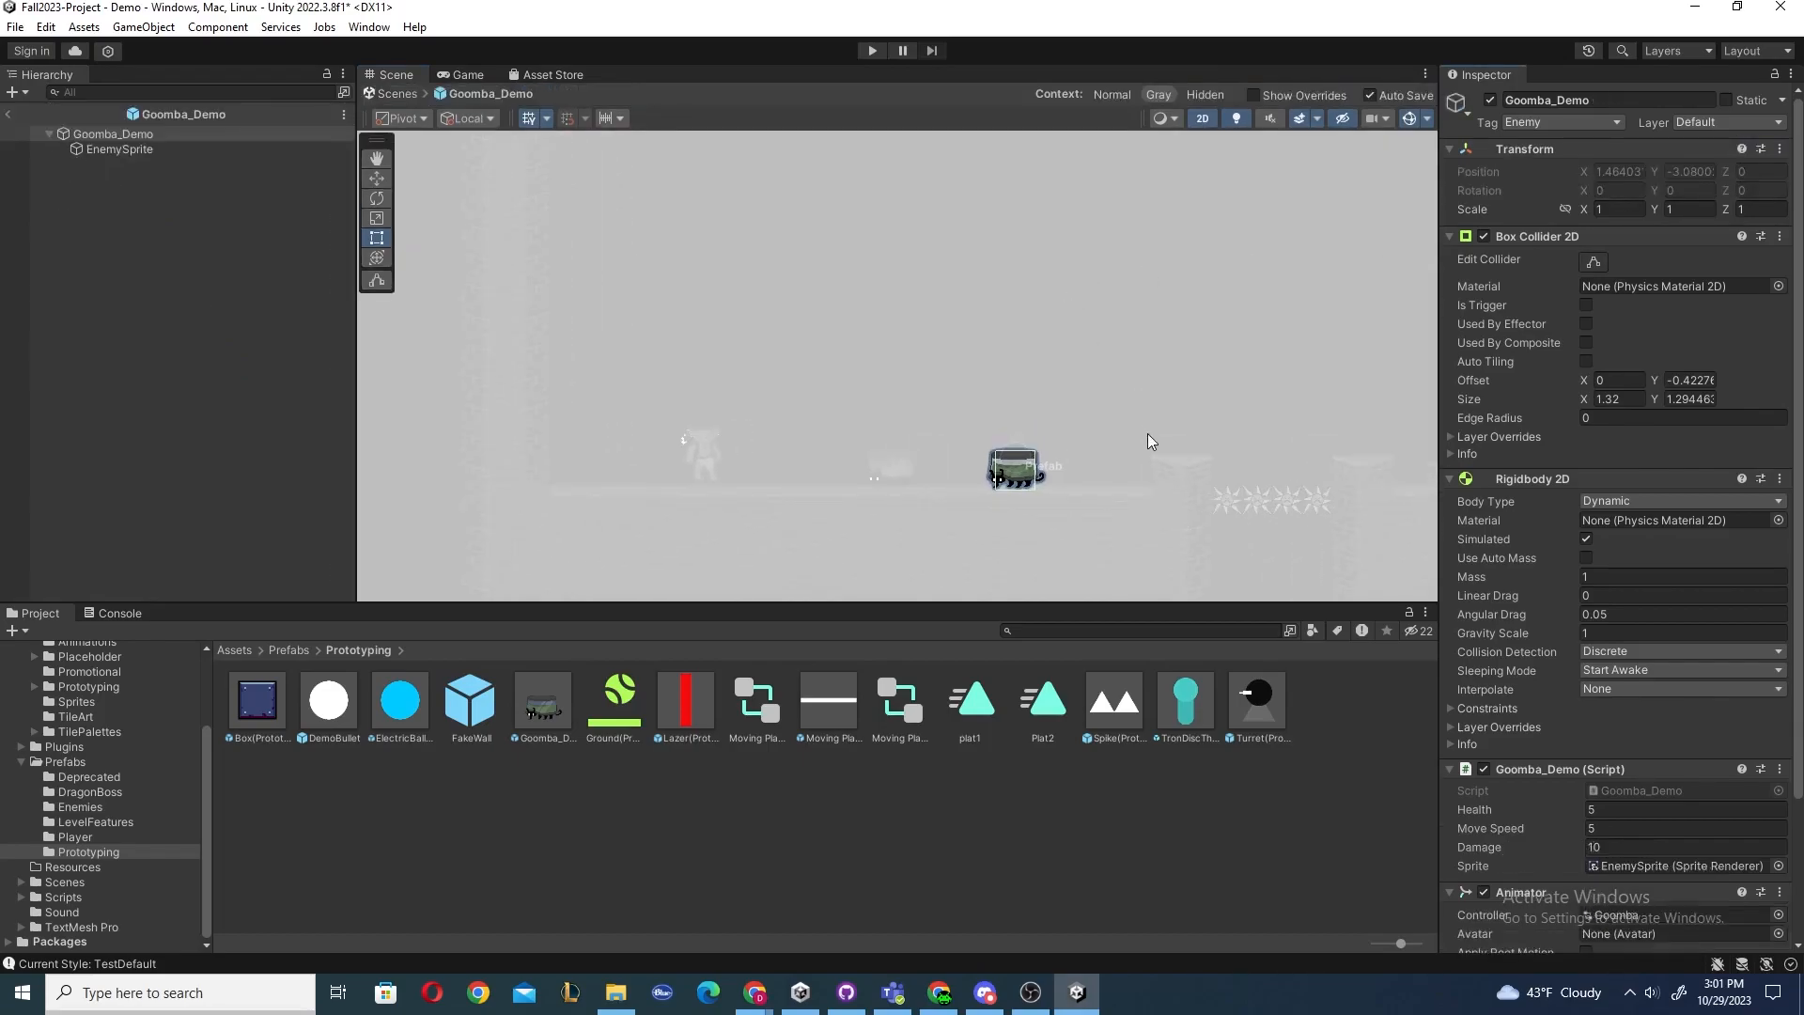
middle_drag(1147, 432, 950, 335)
scroll(816, 394, up, 3)
middle_drag(816, 394, 896, 394)
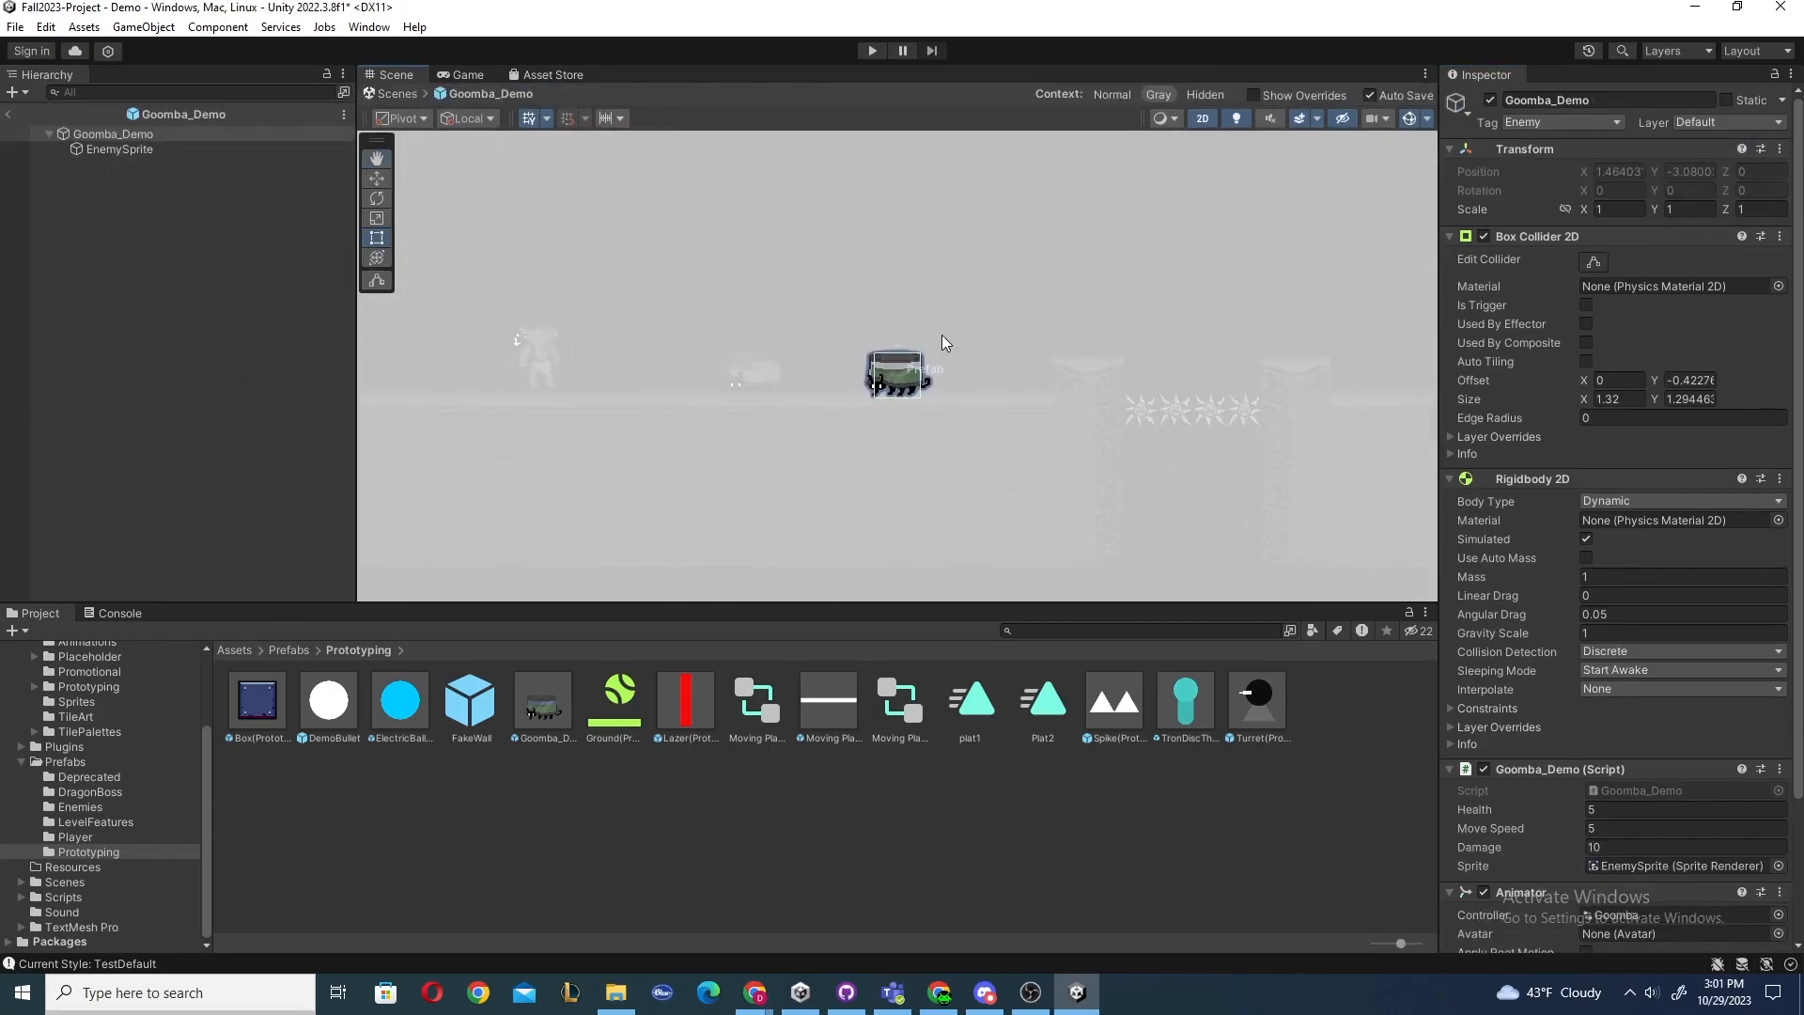
scroll(1576, 498, down, 3)
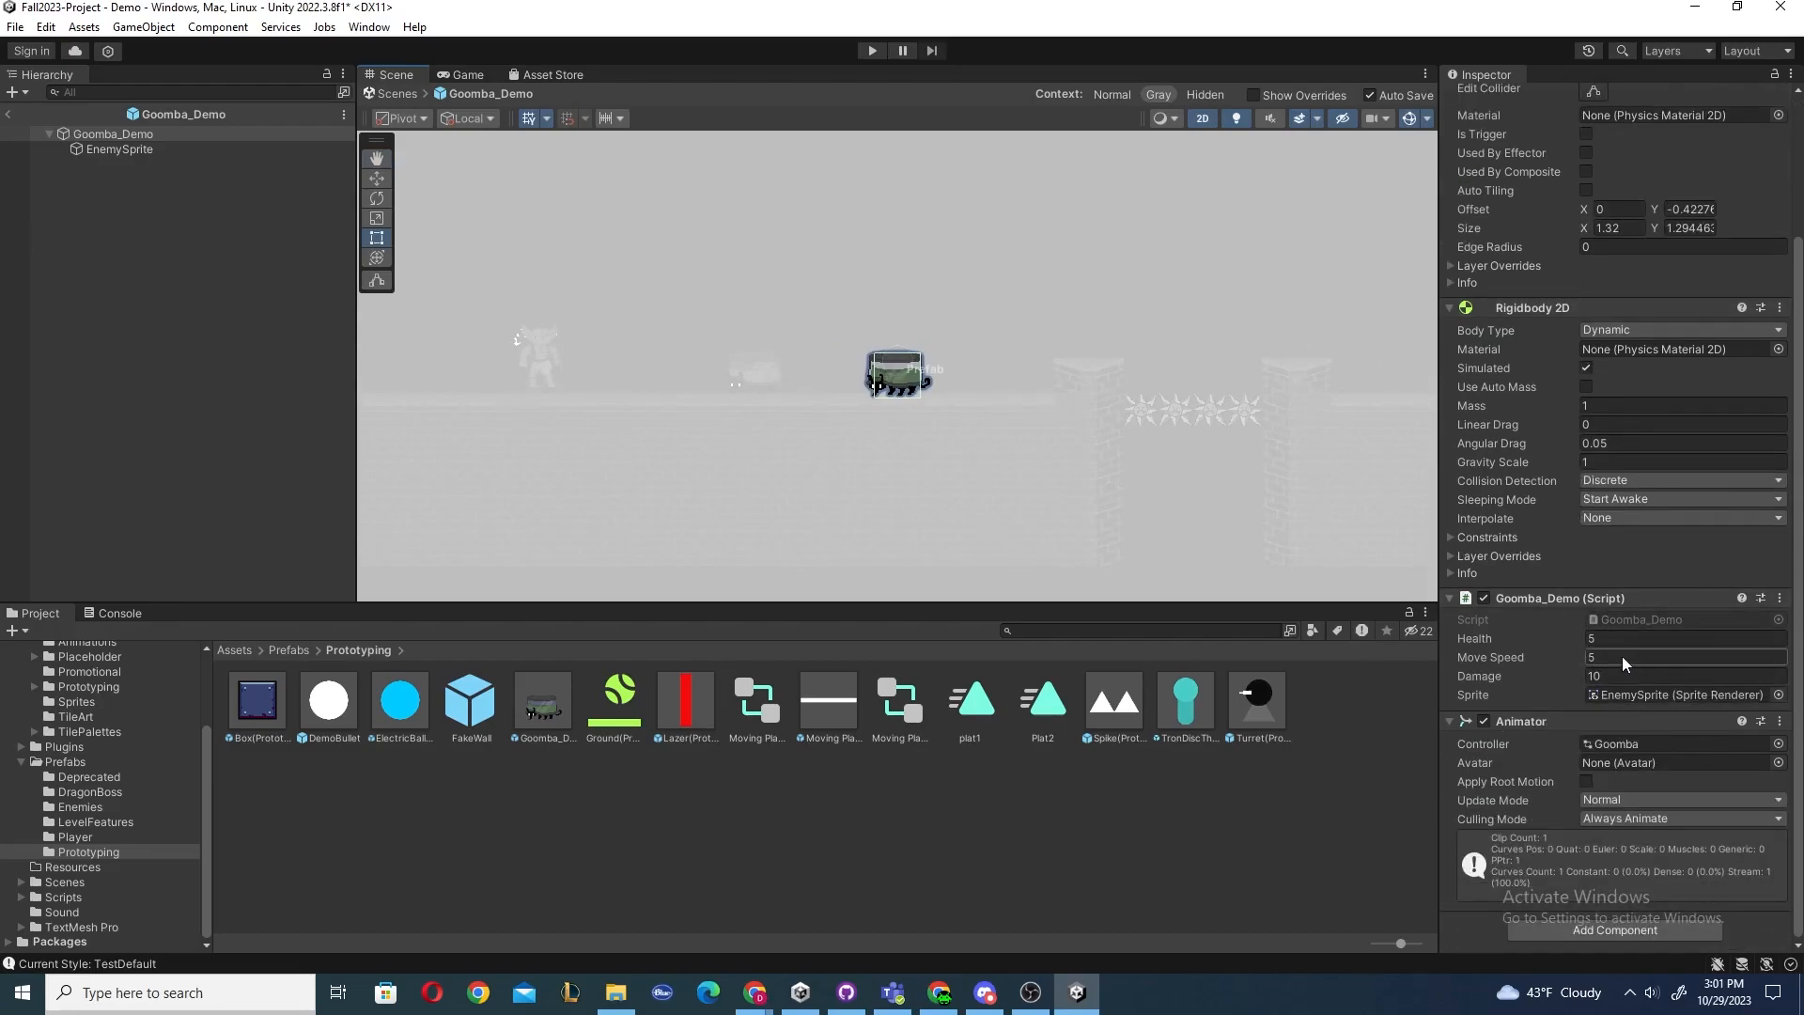
click(11, 114)
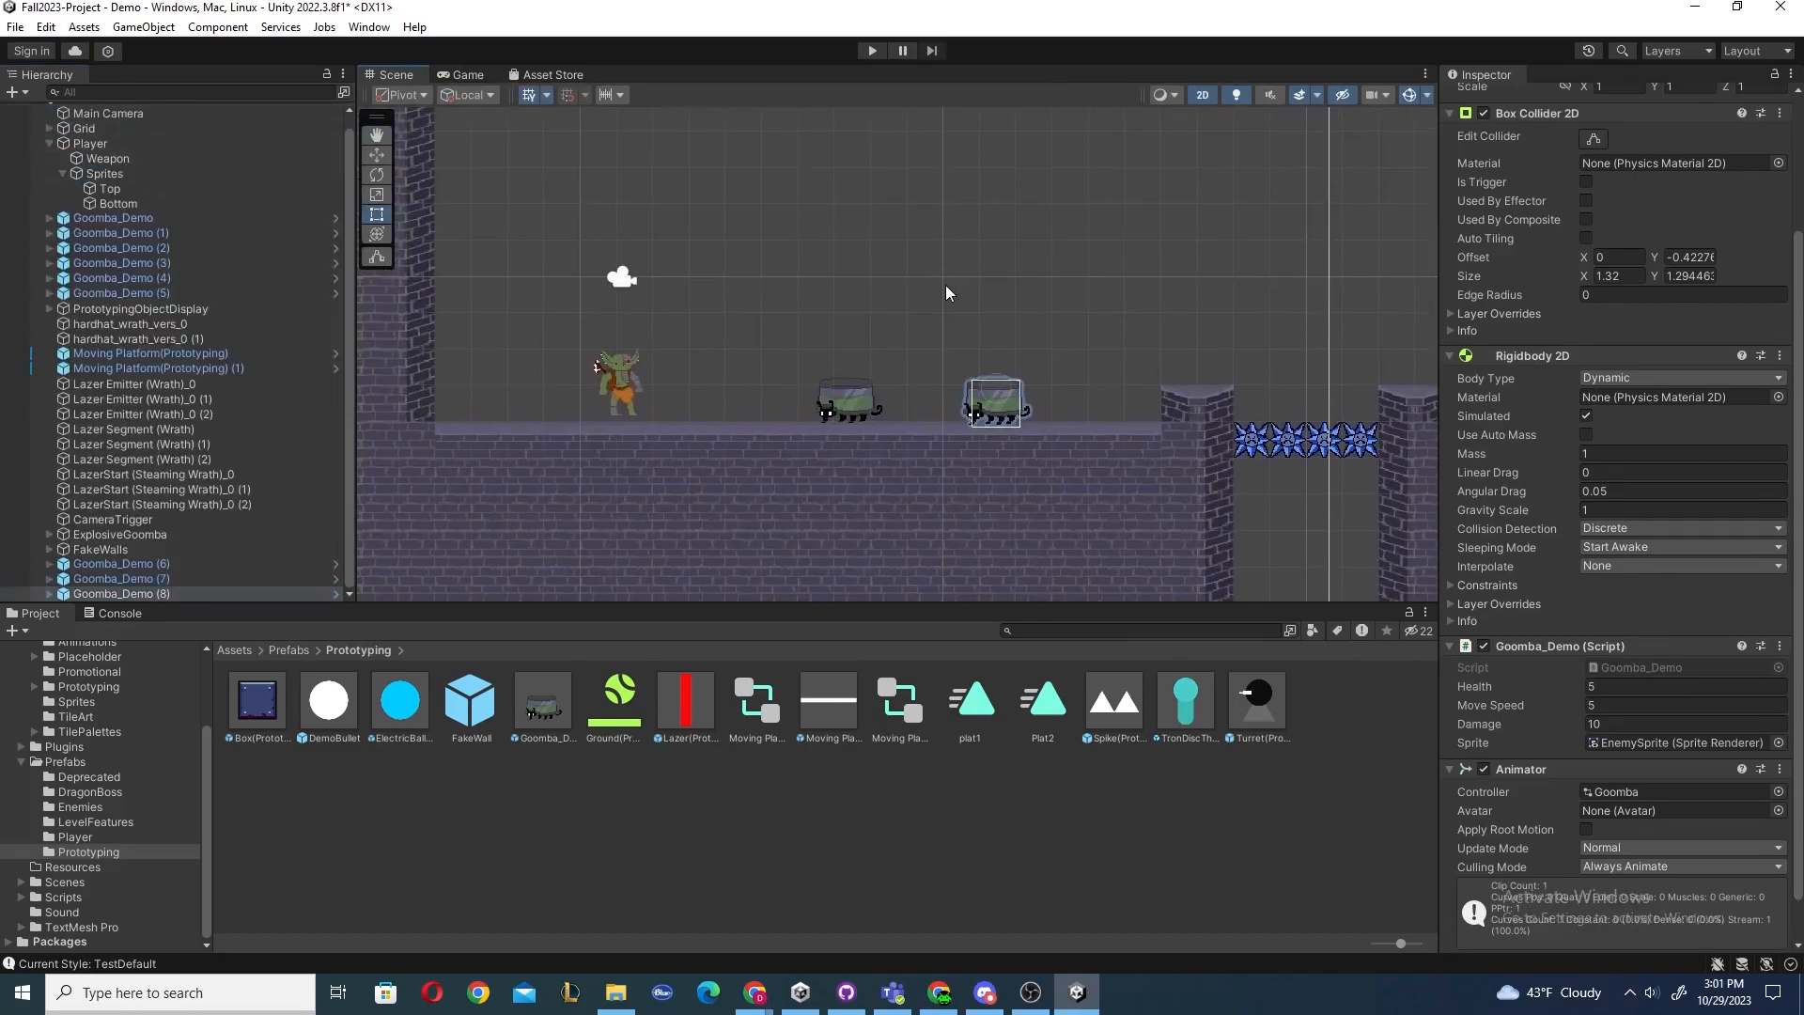
Open the Goomba_Demo prefab asset from the Prototyping folder in Prefab Mode and return to the scene.
click(543, 703)
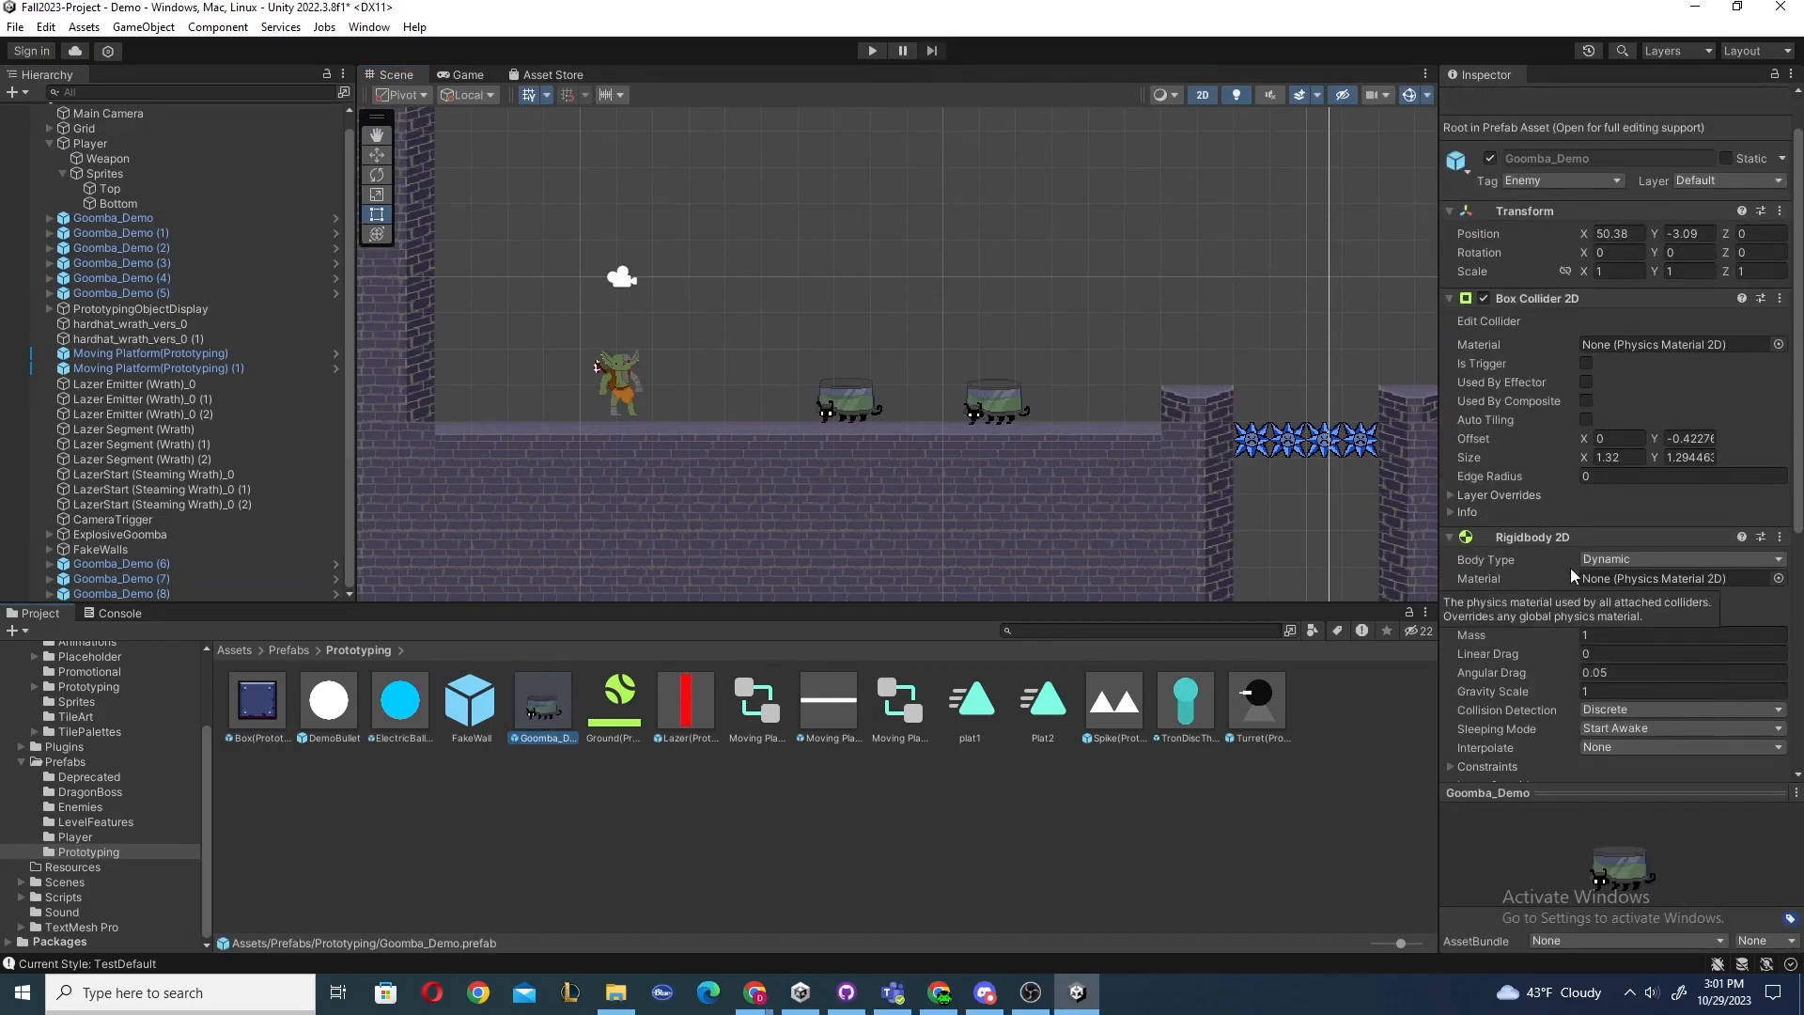
right_click(530, 689)
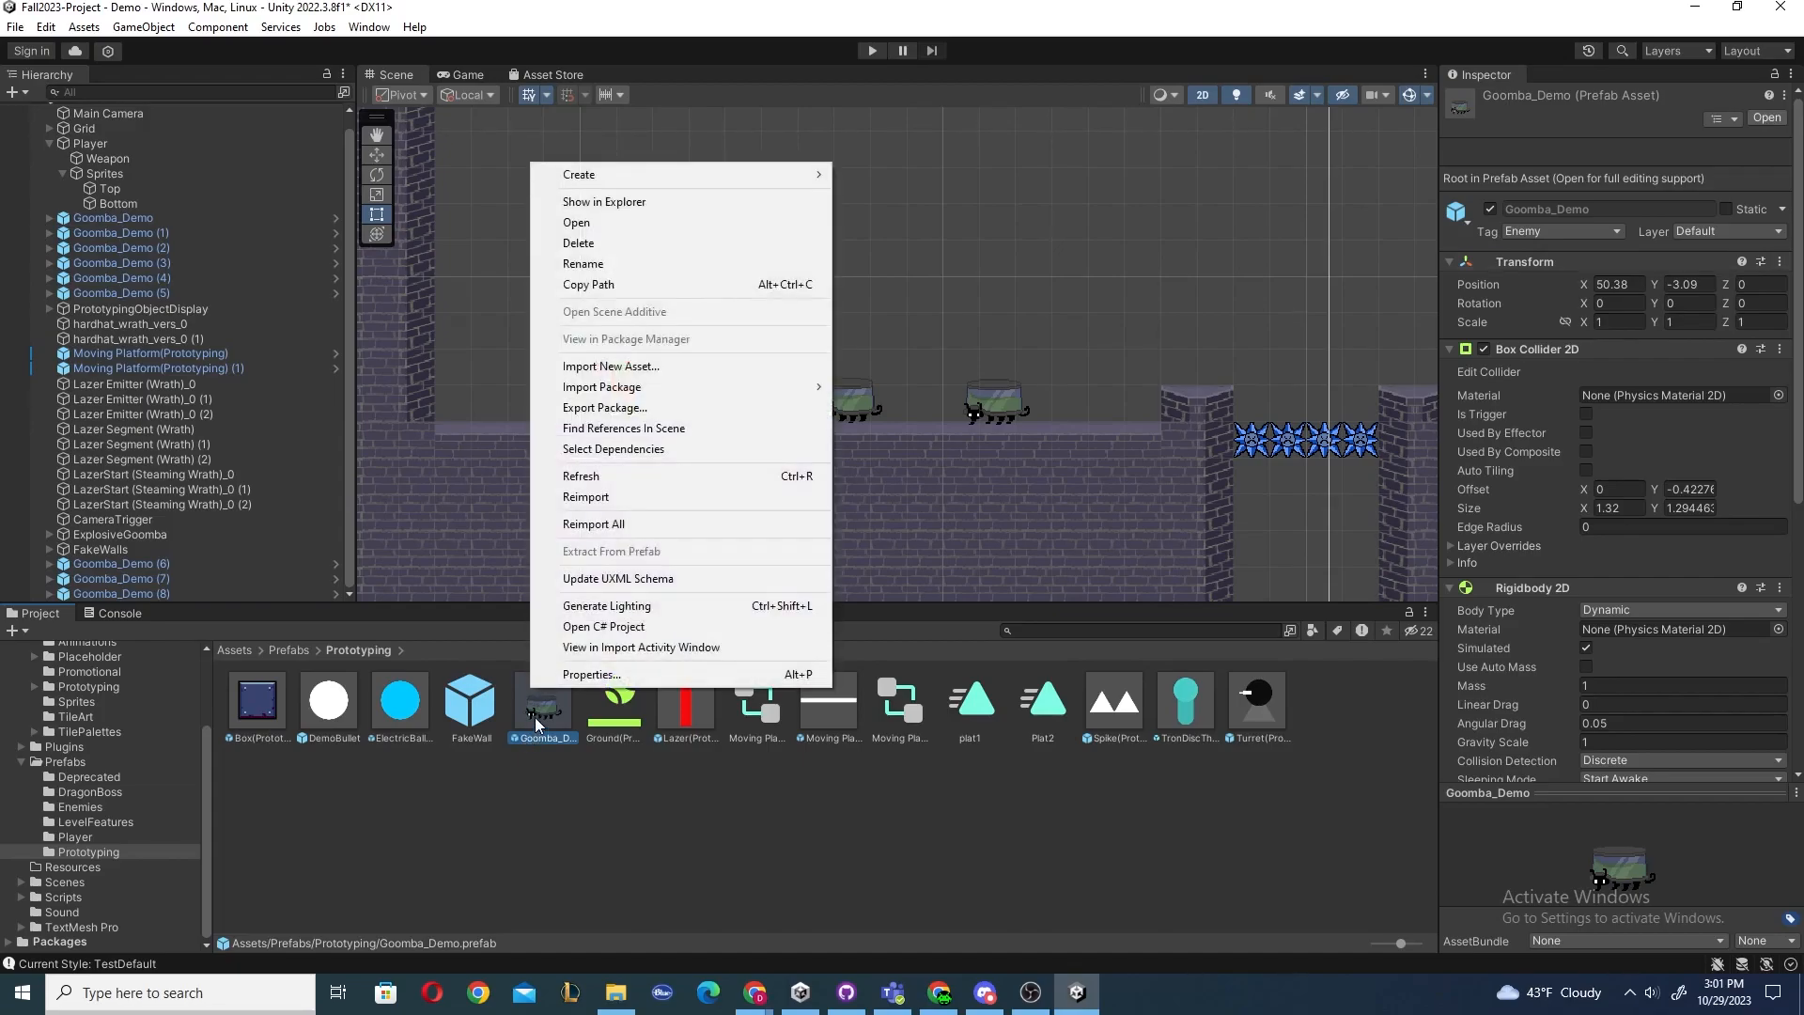
click(534, 718)
double_click(540, 709)
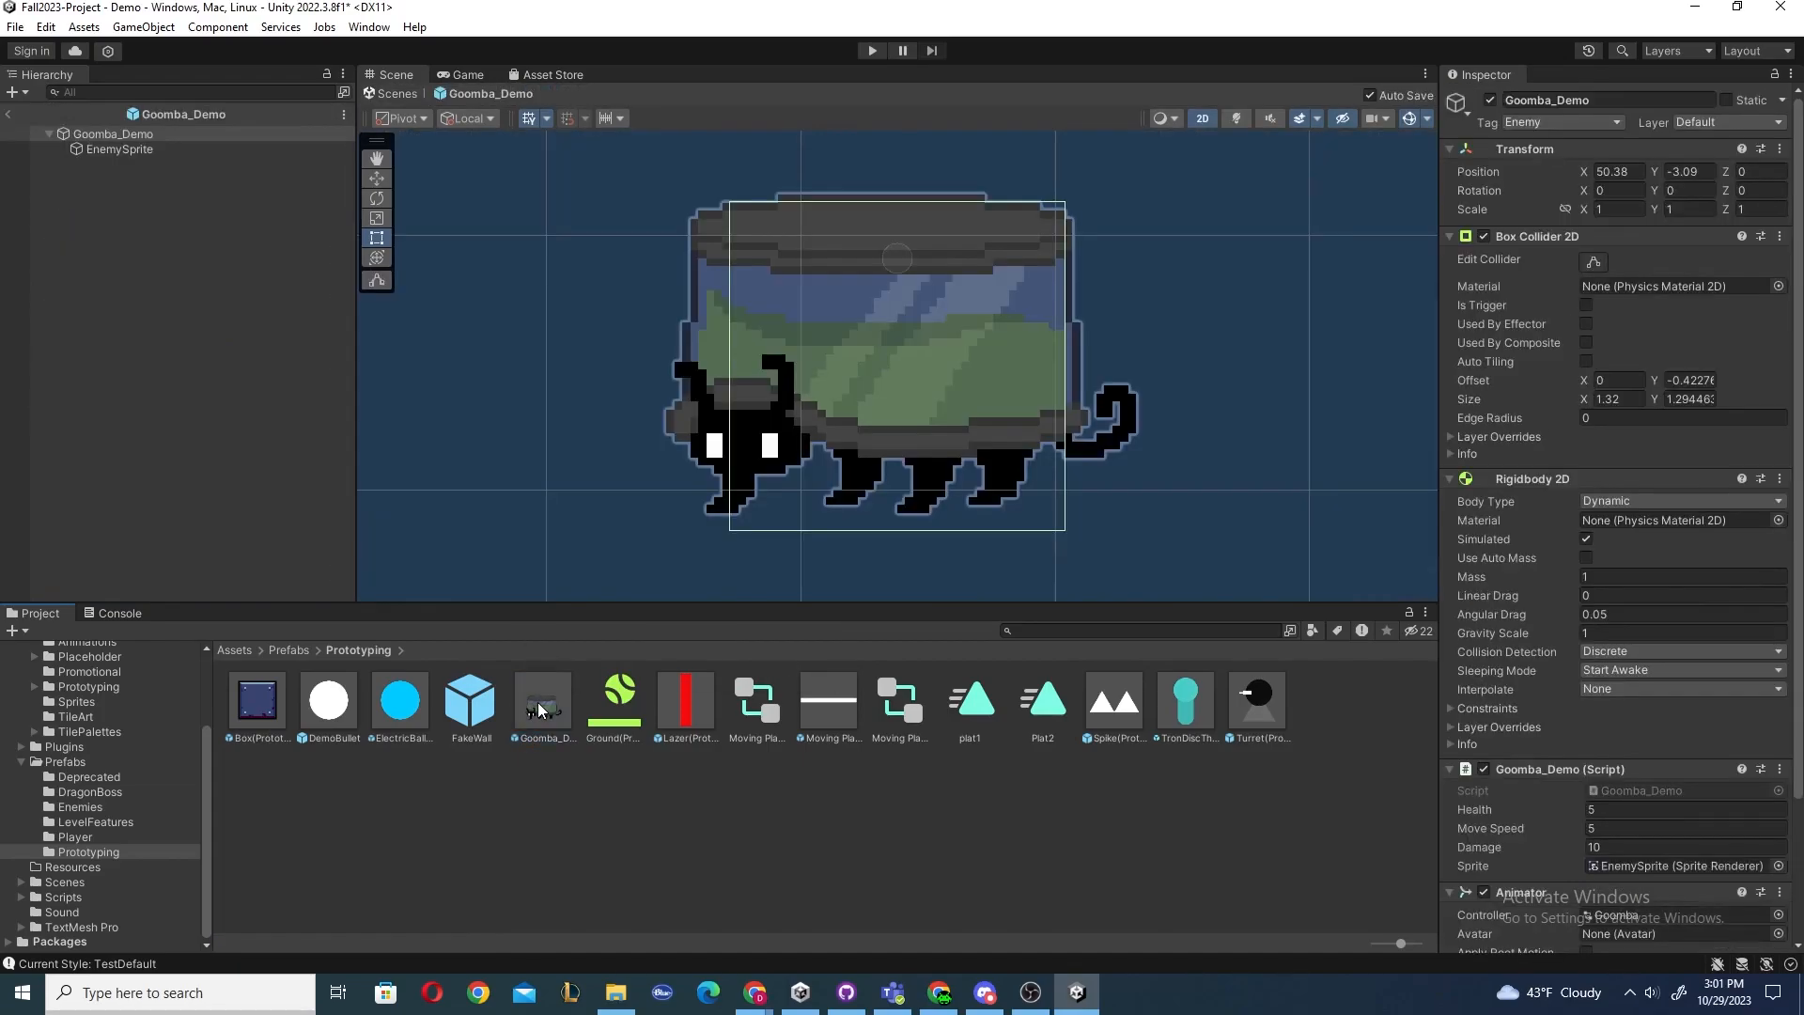
scroll(688, 466, down, 4)
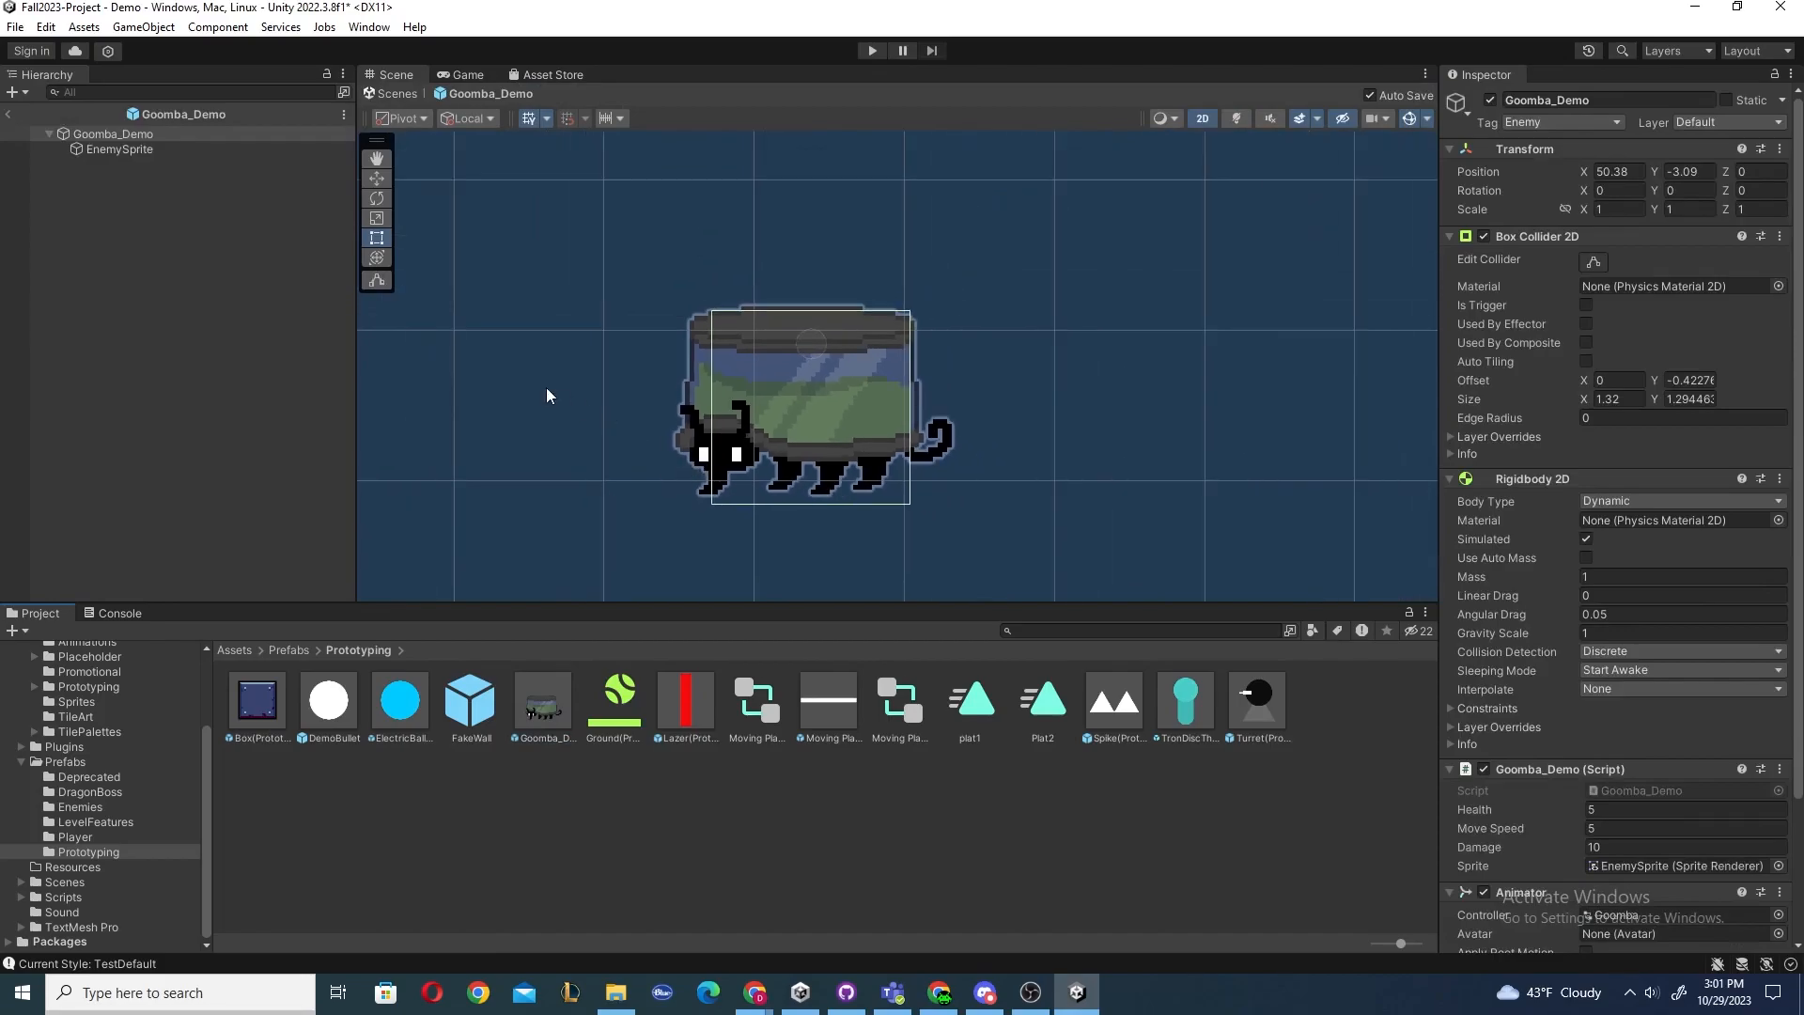
scroll(547, 389, down, 4)
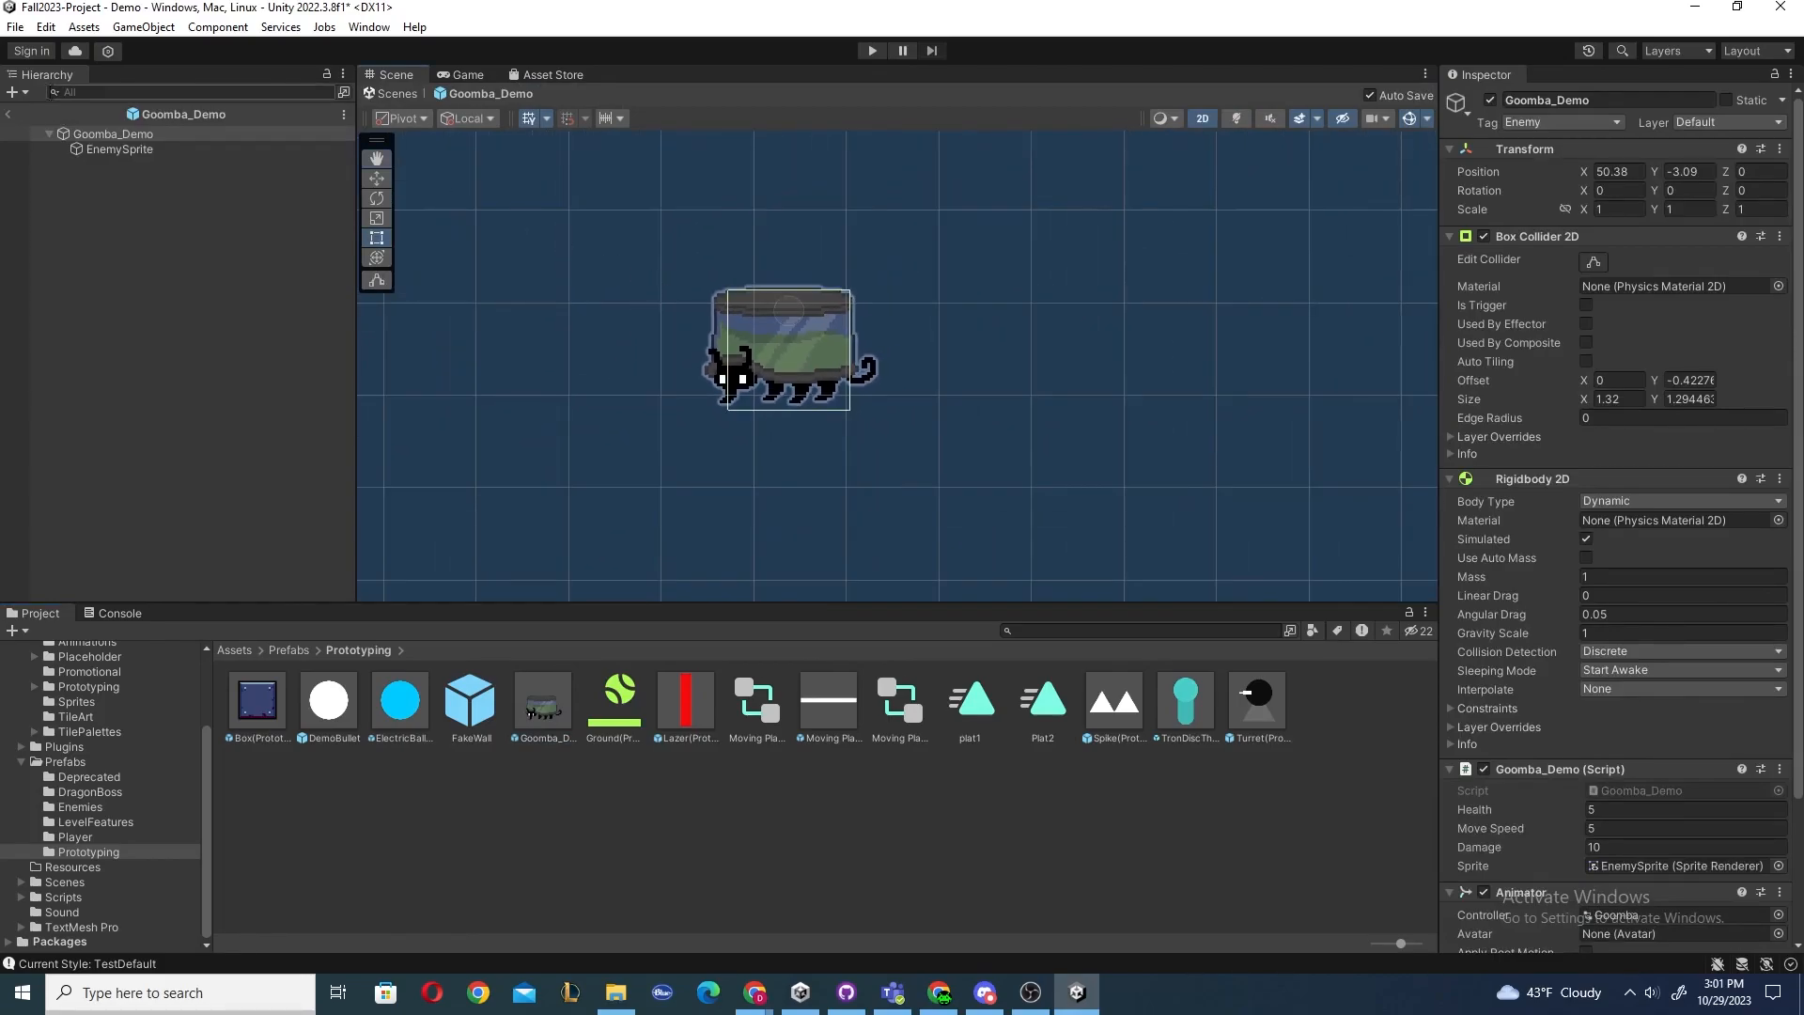
click(8, 113)
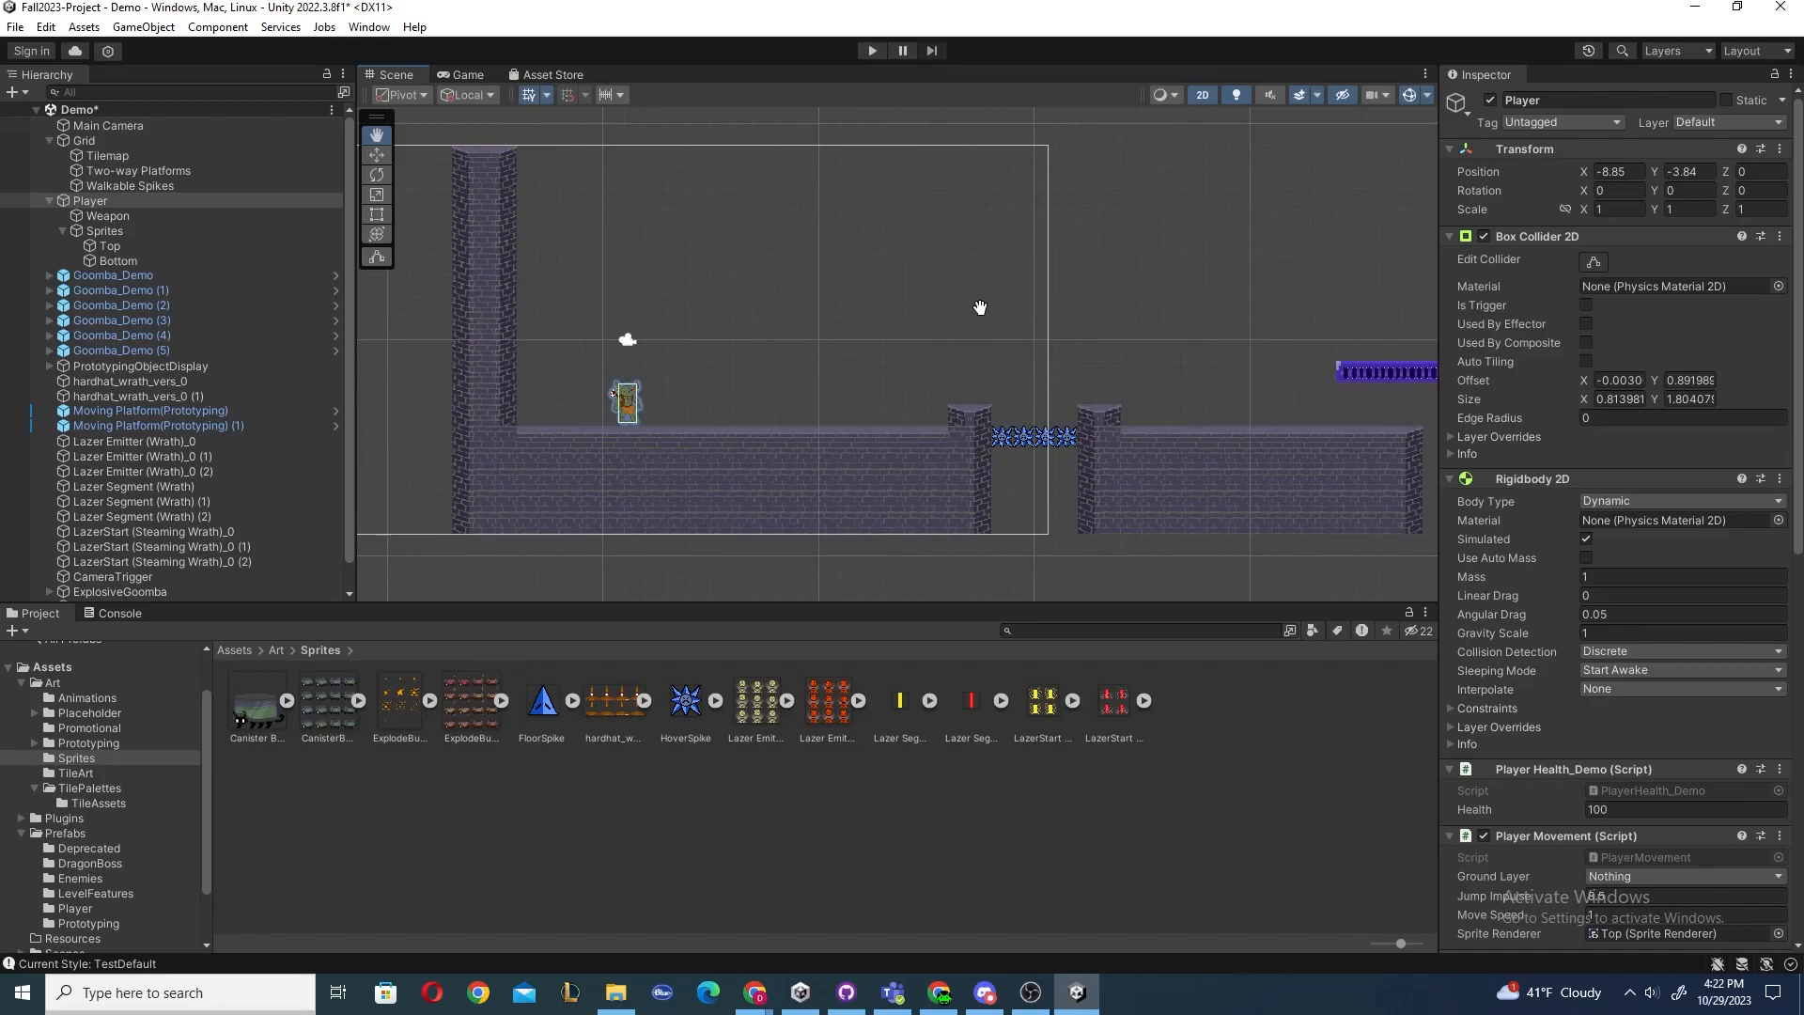
Inspect the Grid object's child tilemaps: Tilemap, Two-way Platforms and Walkable Spikes.
click(98, 146)
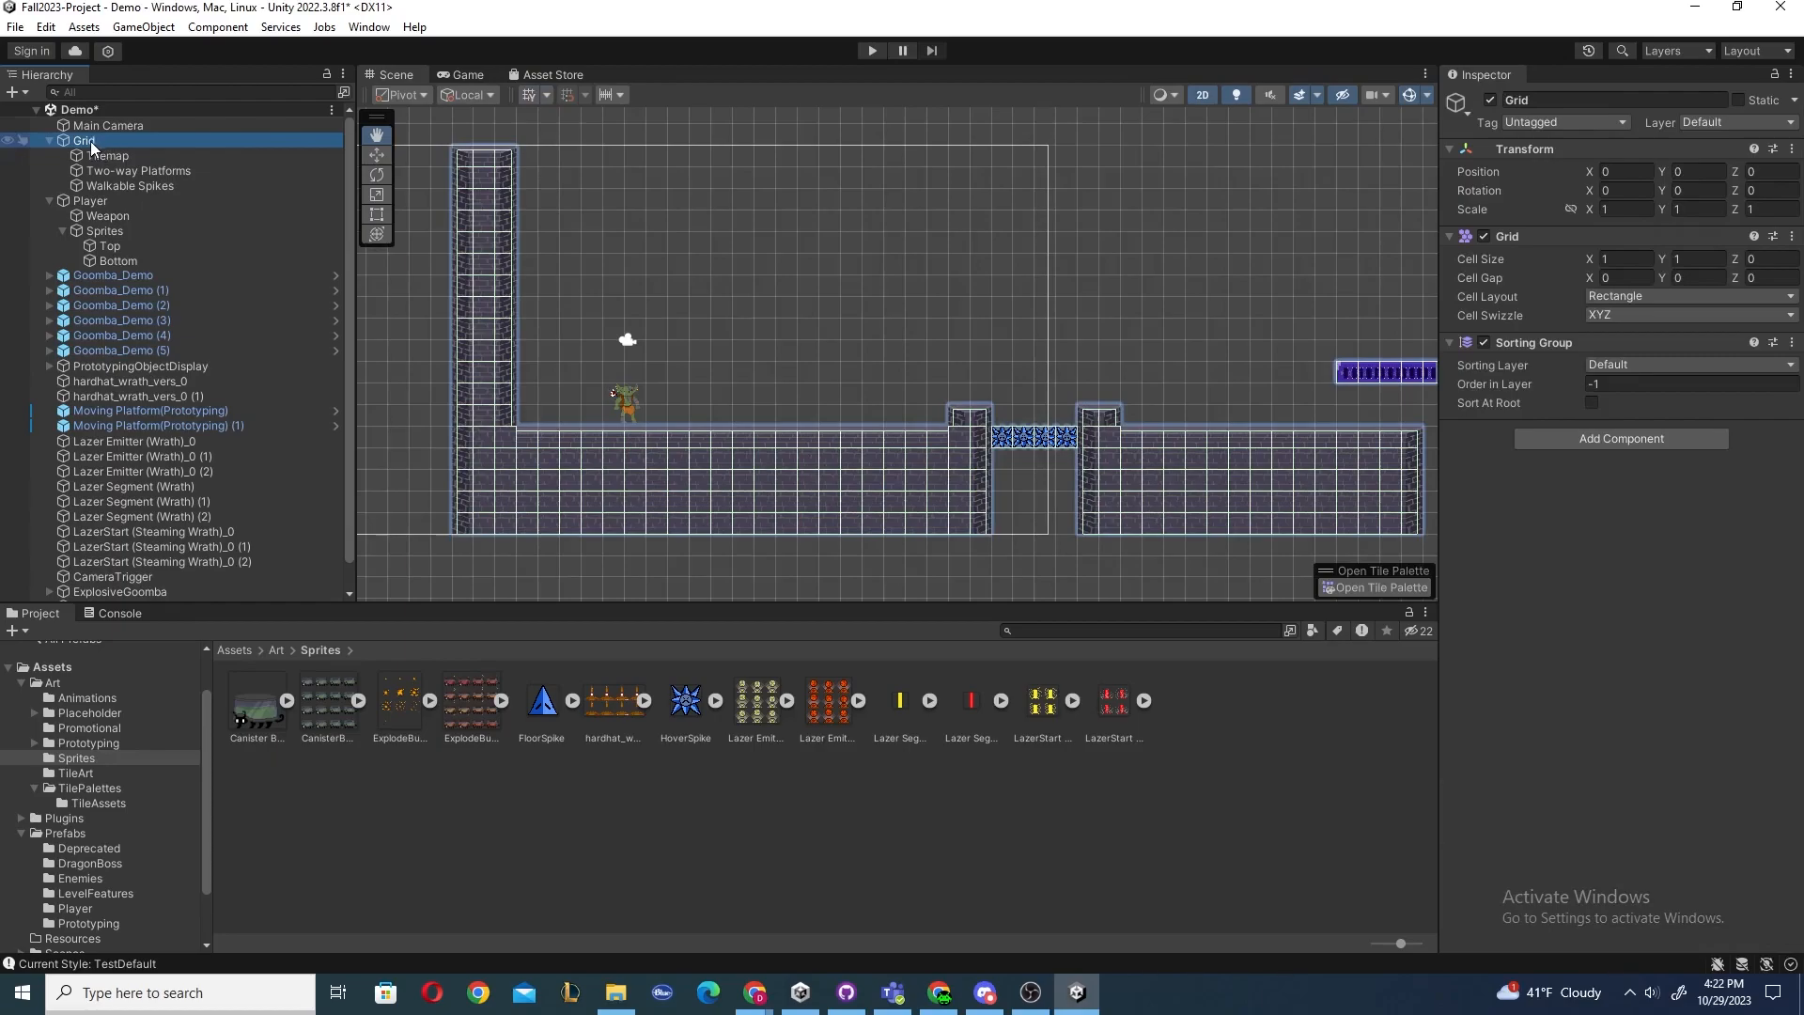
click(109, 156)
click(115, 171)
click(120, 186)
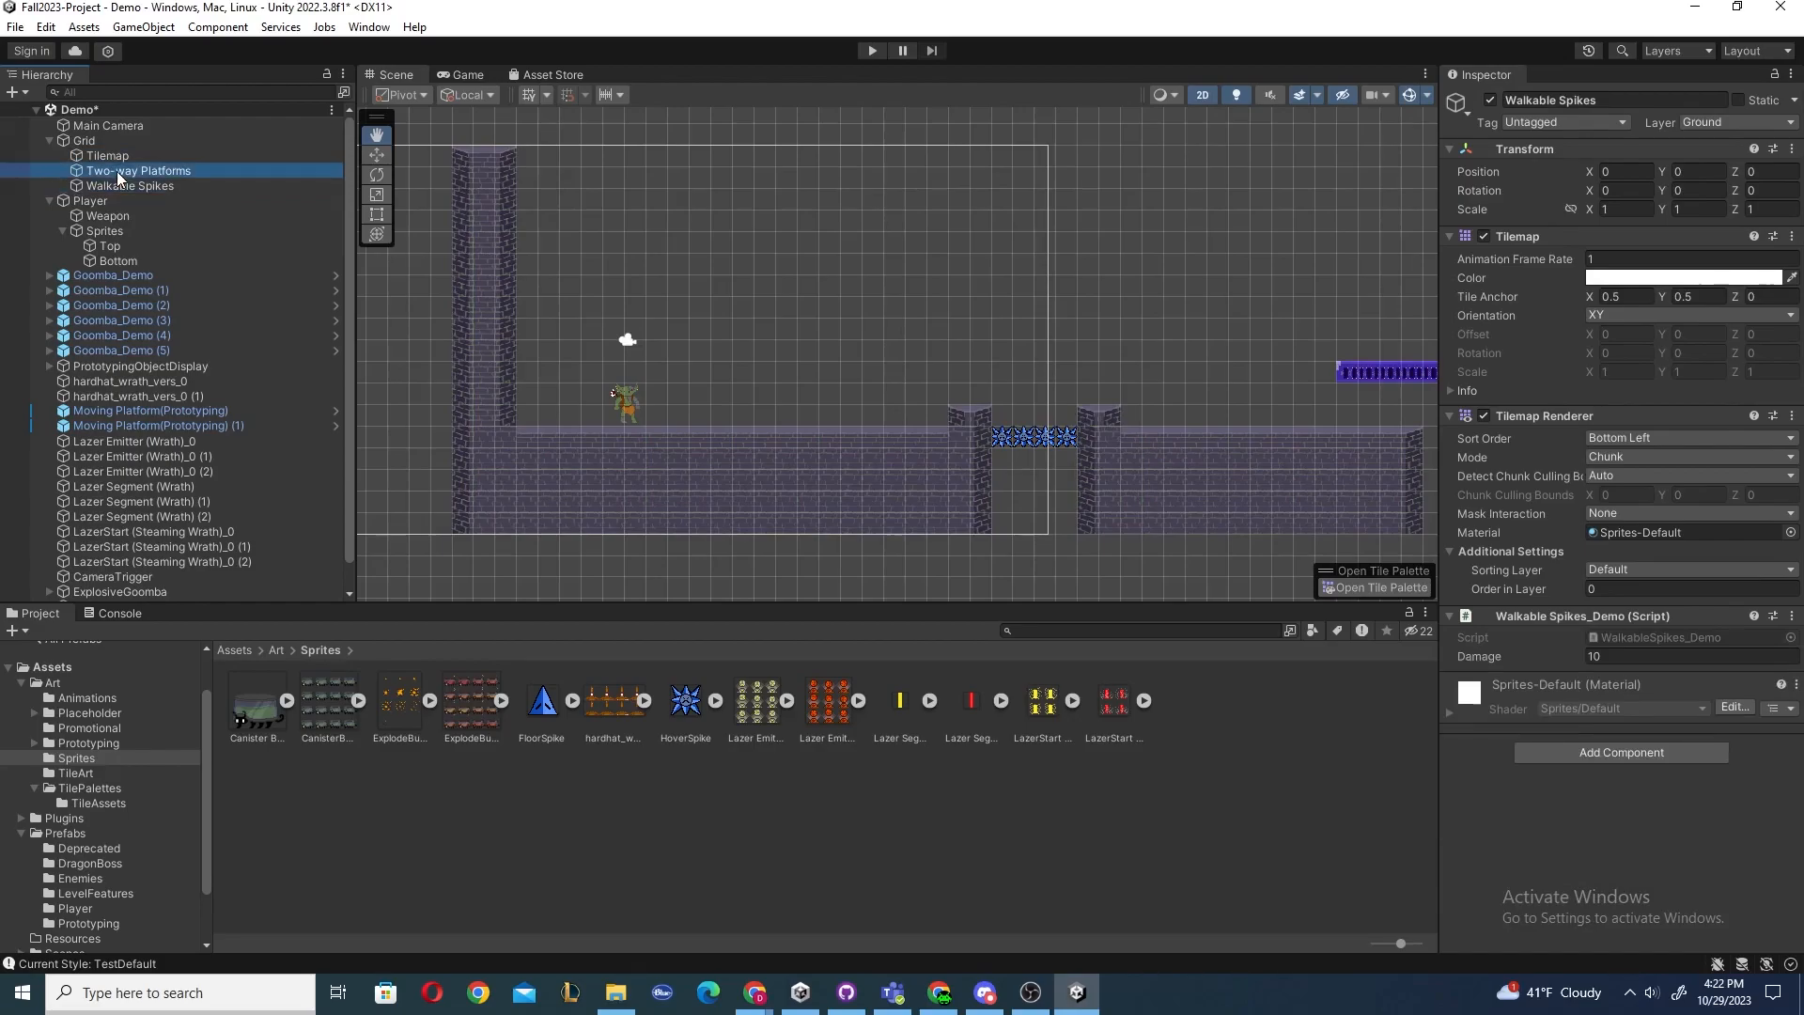
click(119, 172)
click(112, 156)
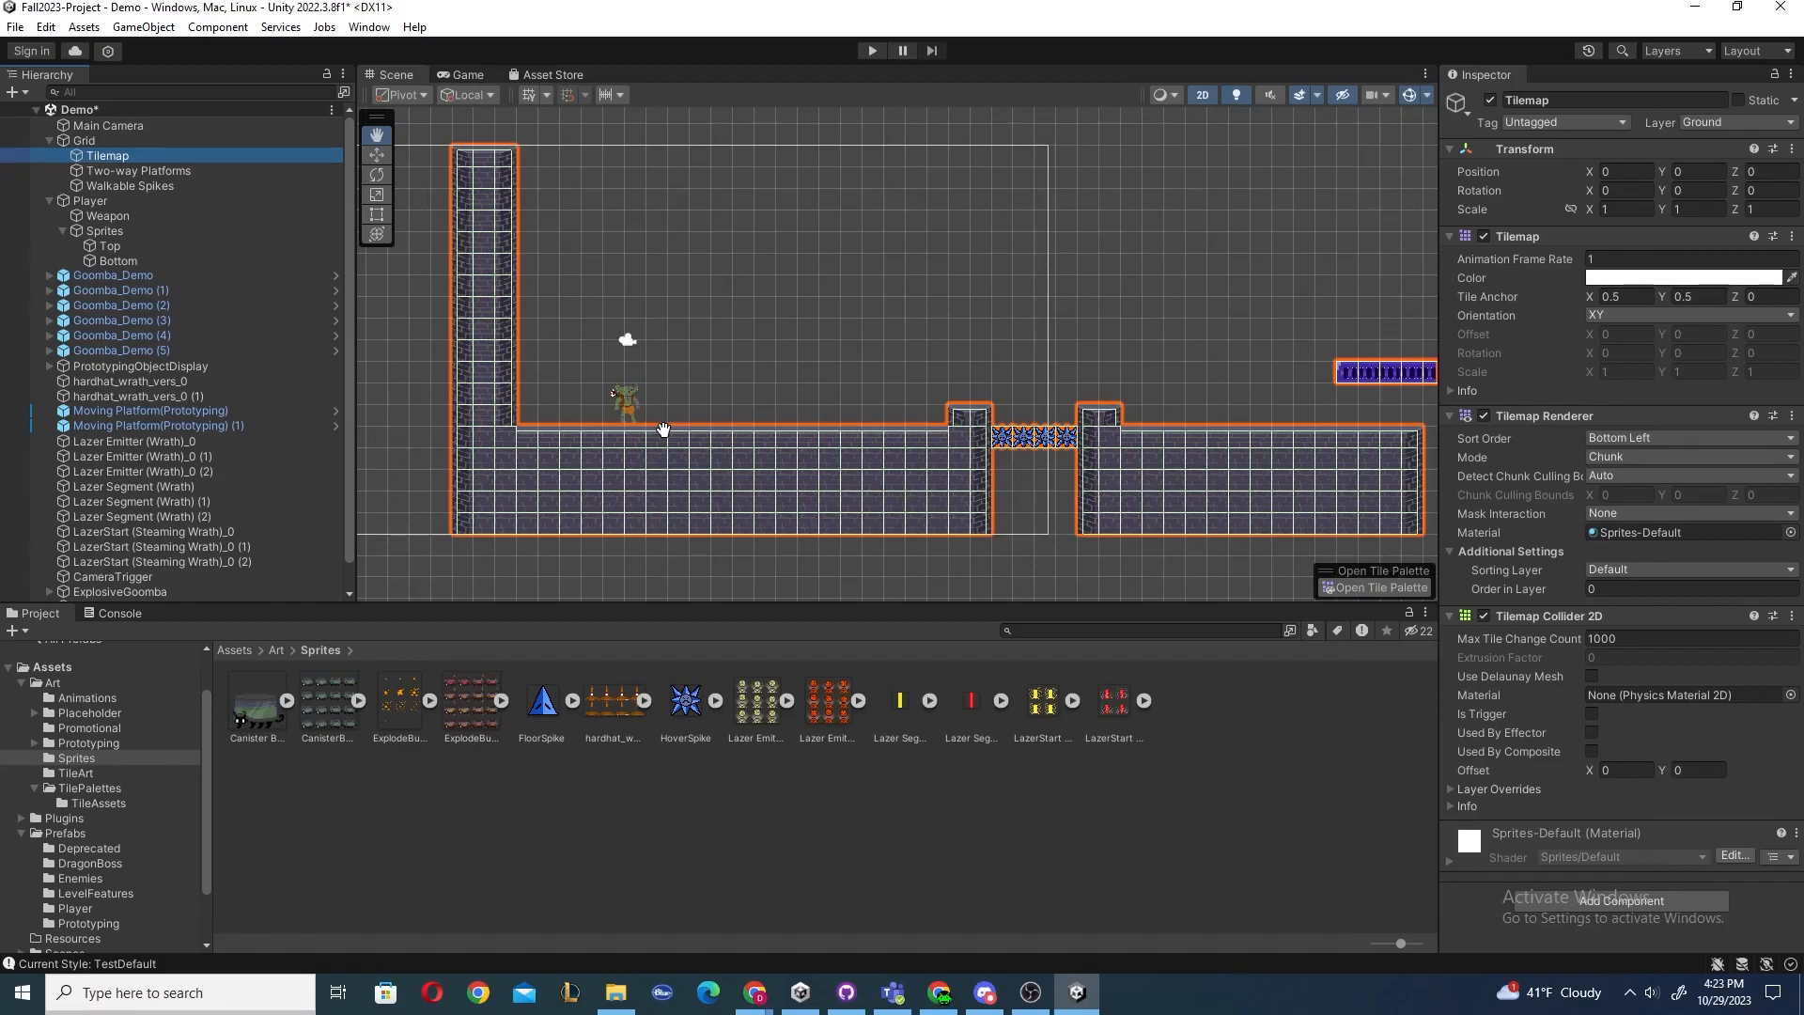
Select the Two-way Platforms tilemap and examine its platforms in the Scene and its Platform Effector 2D settings.
click(144, 175)
scroll(1090, 390, down, 5)
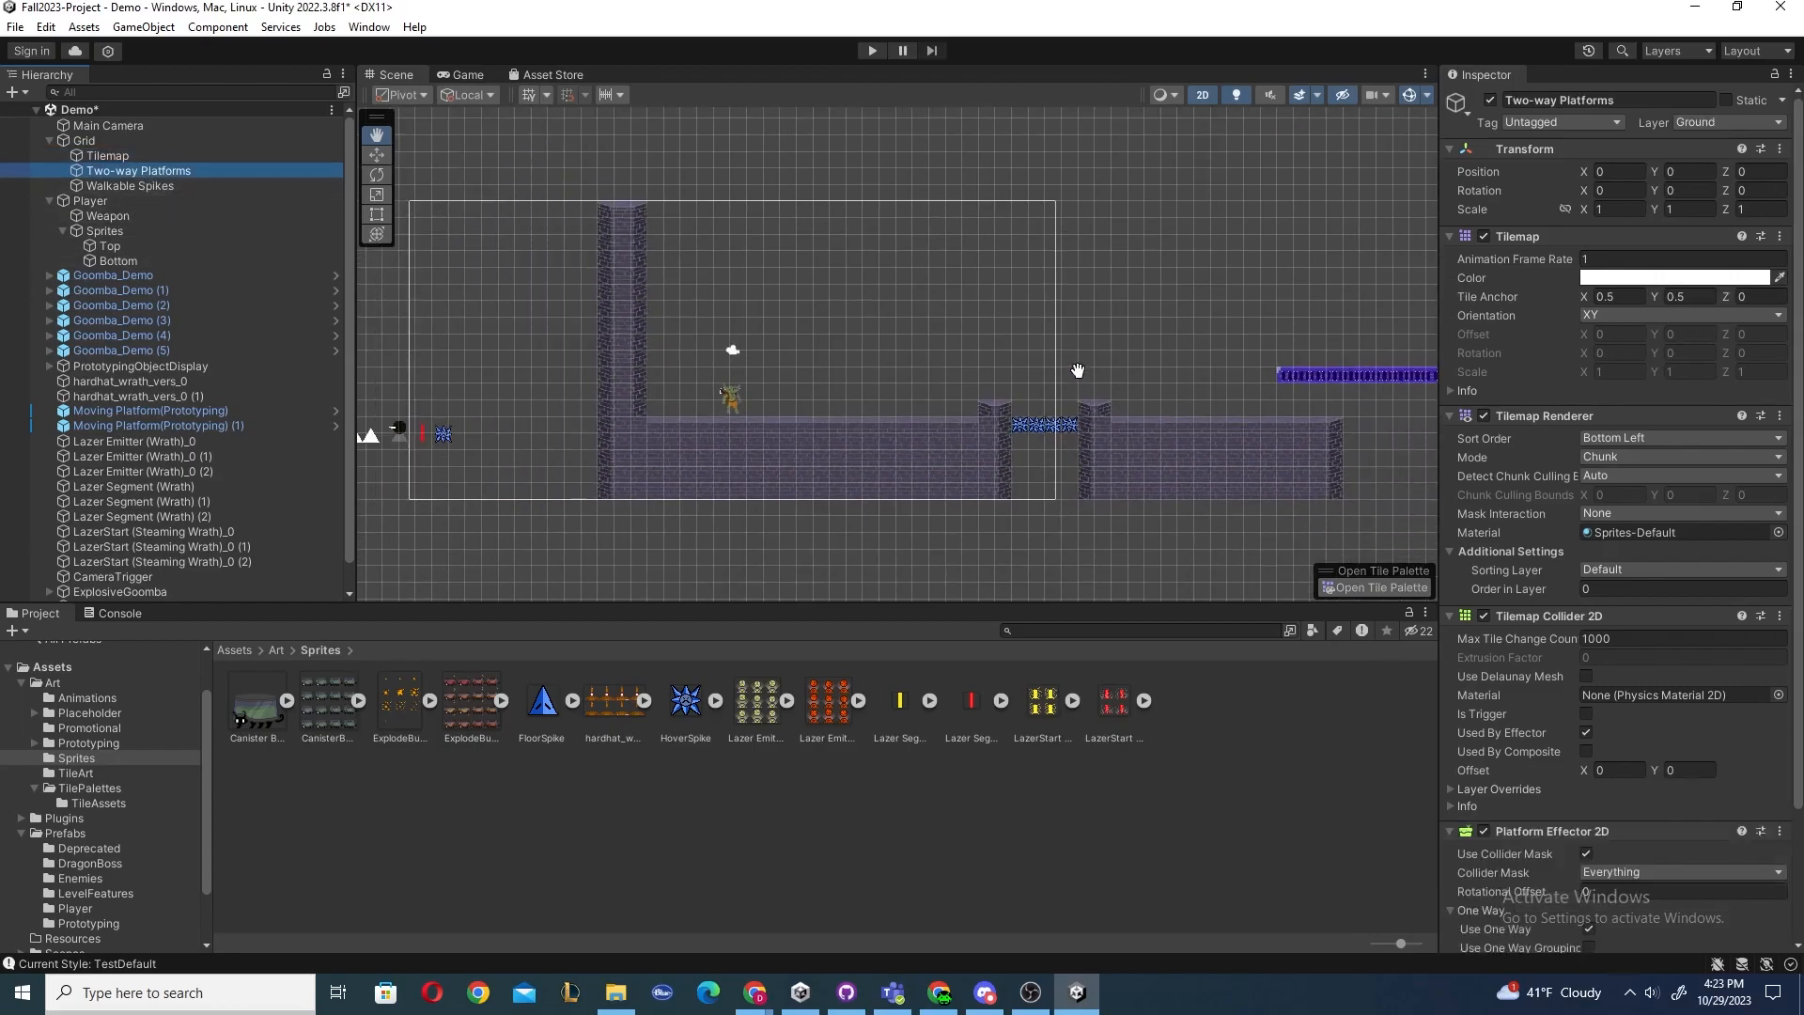
drag(1301, 355, 564, 330)
drag(1120, 347, 856, 366)
scroll(897, 362, up, 4)
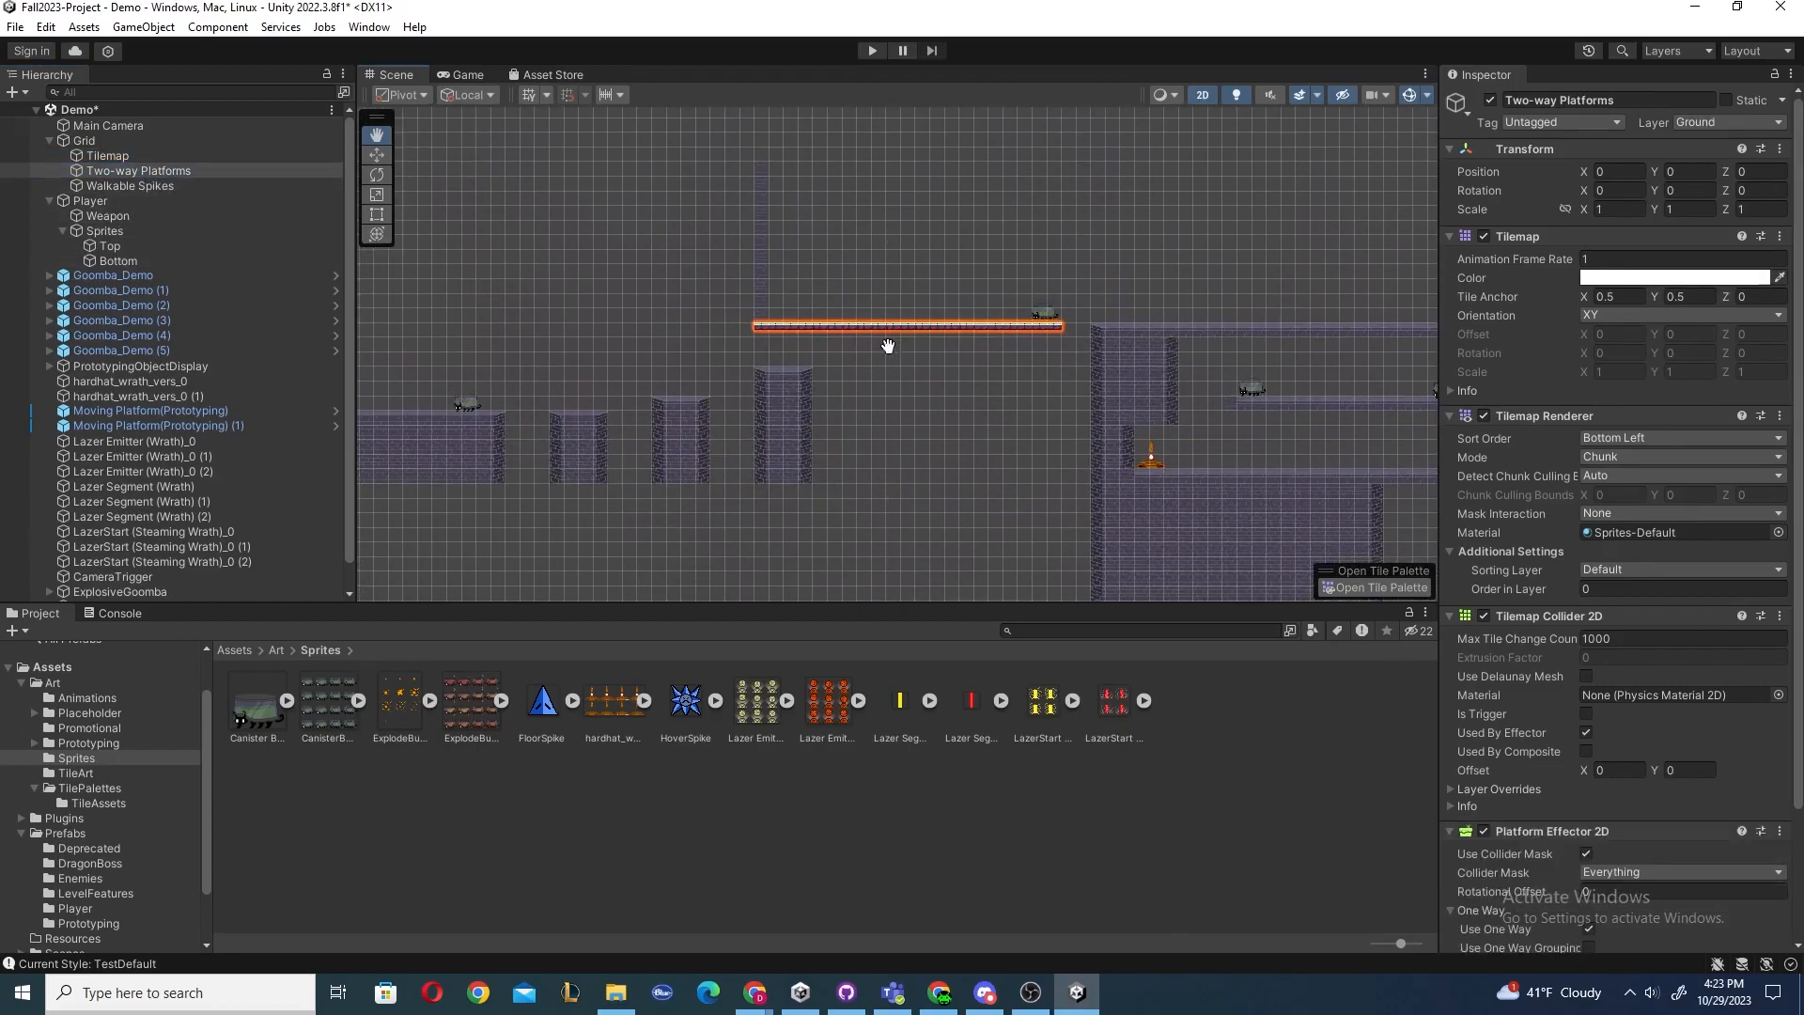
scroll(838, 338, up, 2)
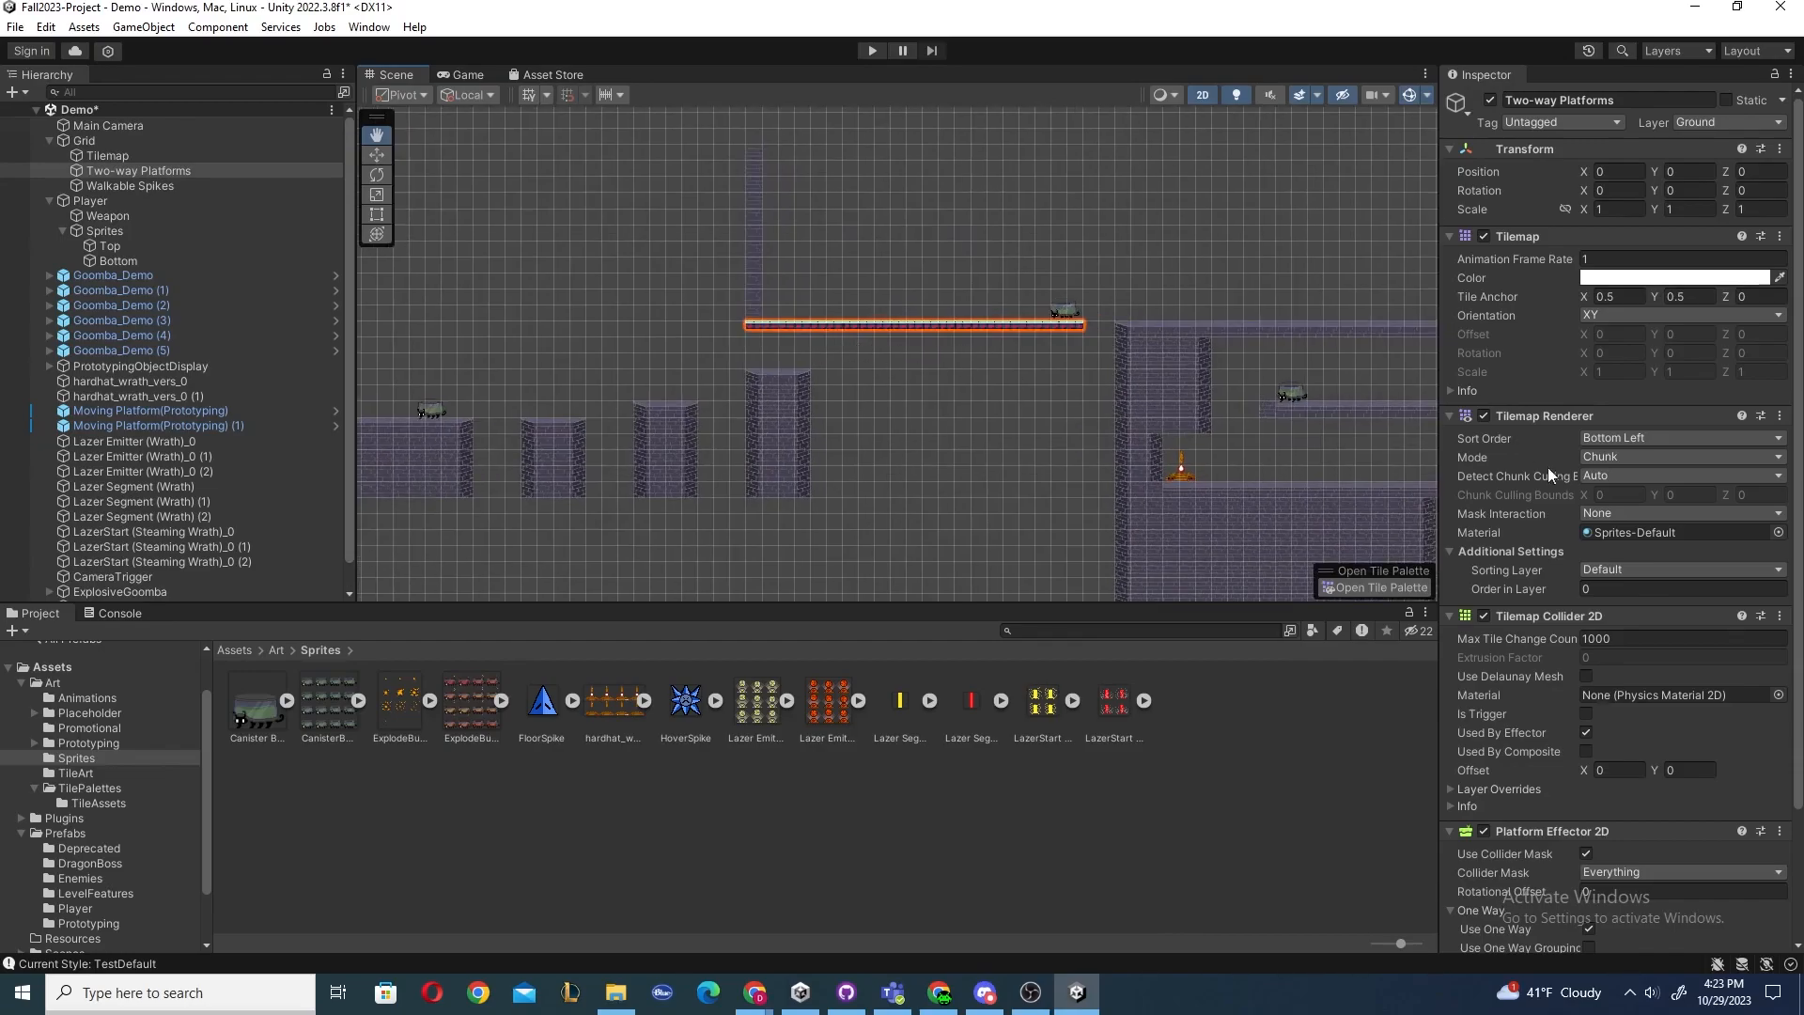
scroll(1572, 489, down, 3)
scroll(1570, 494, down, 2)
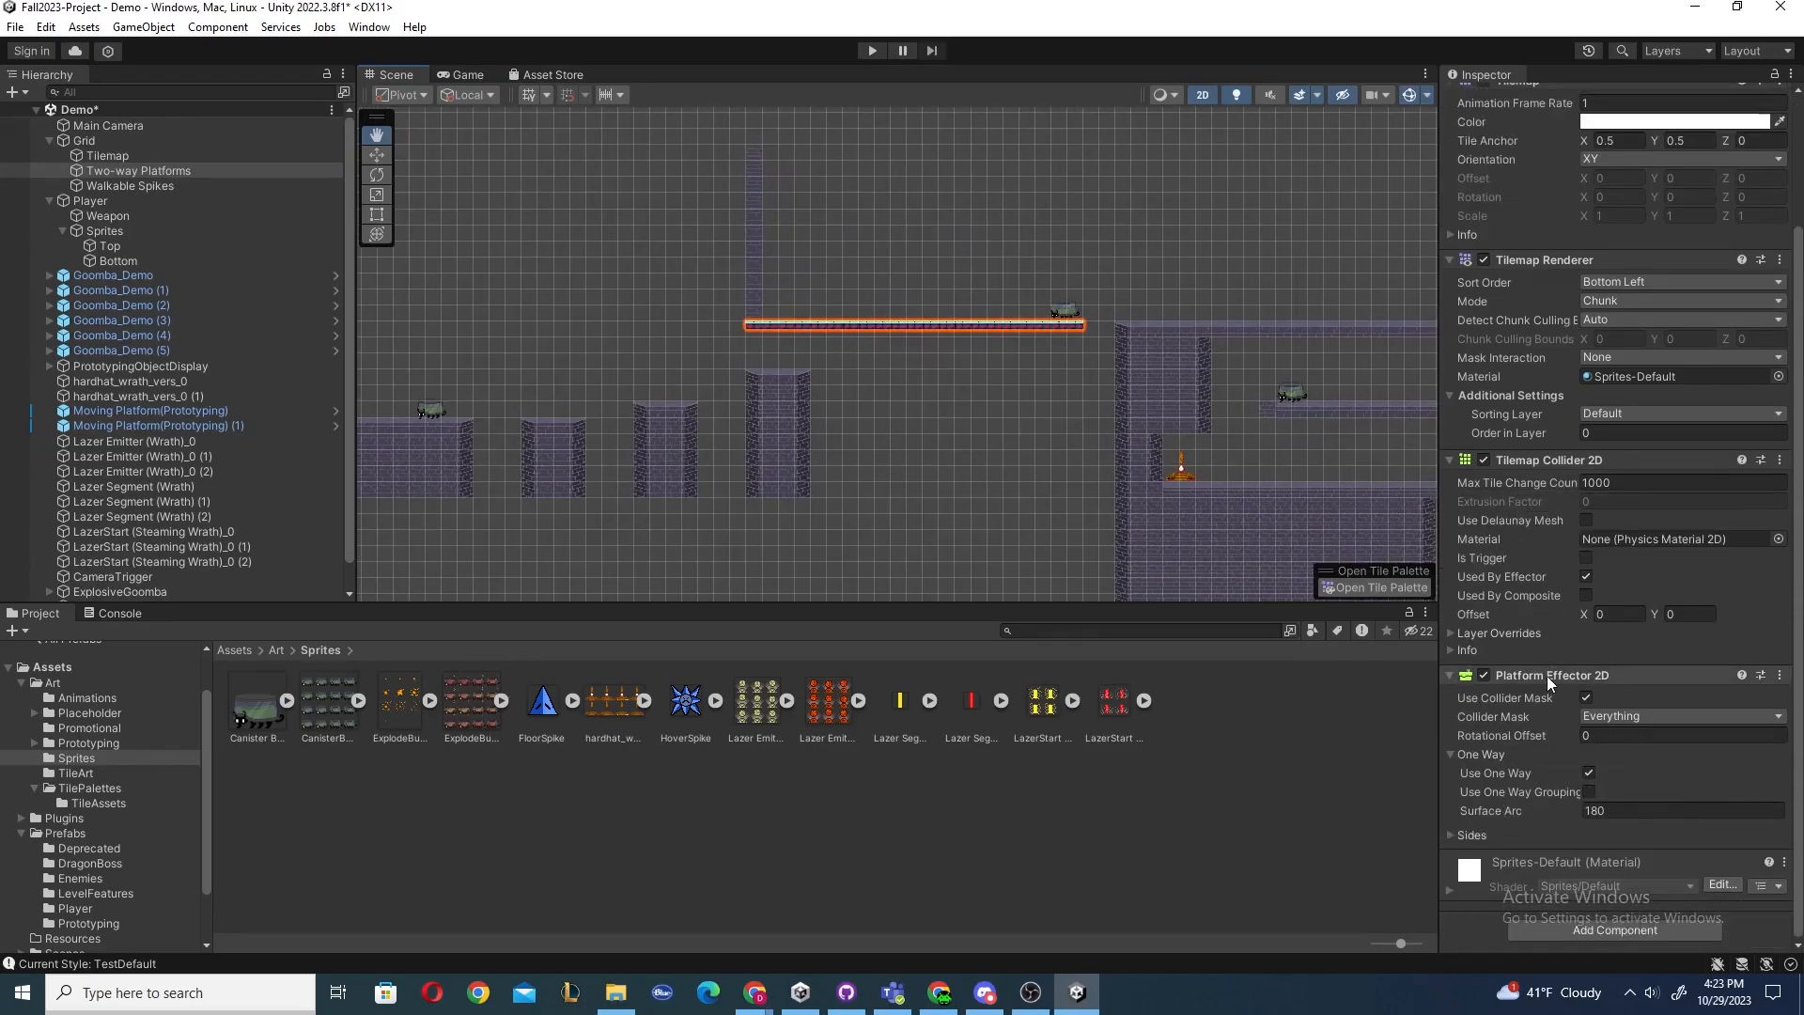
scroll(899, 434, up, 1)
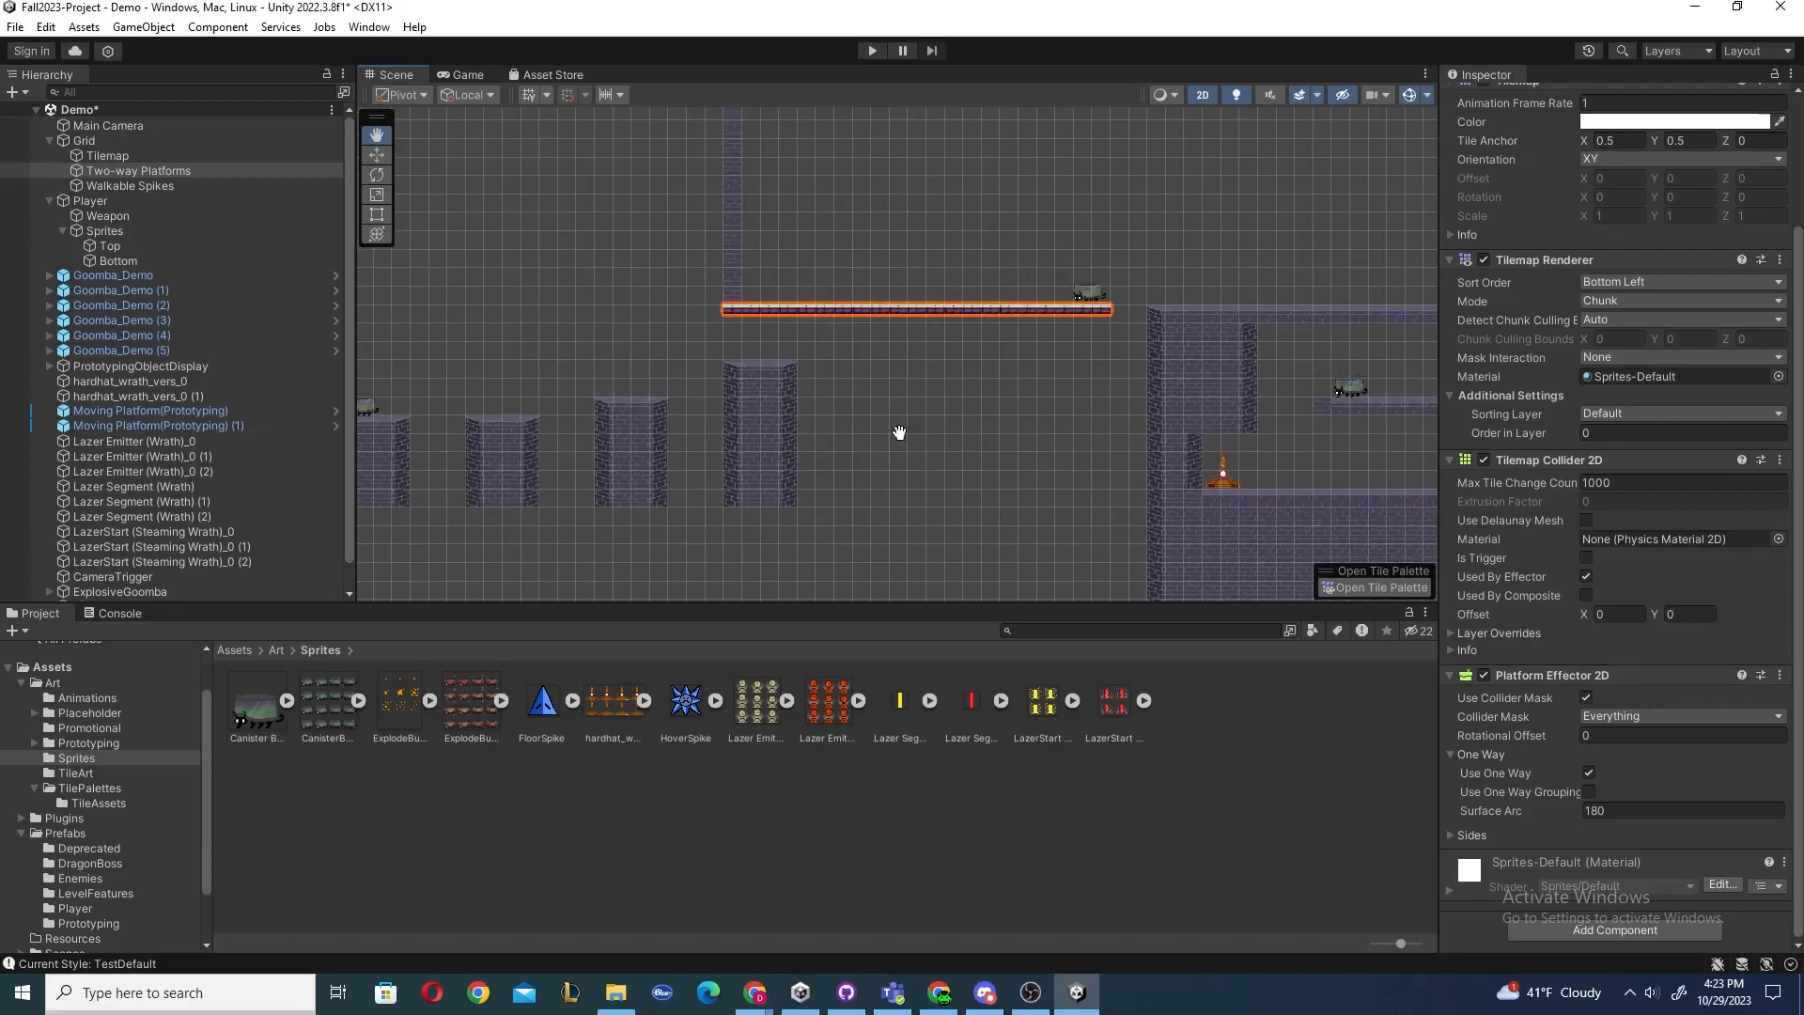
scroll(820, 347, up, 1)
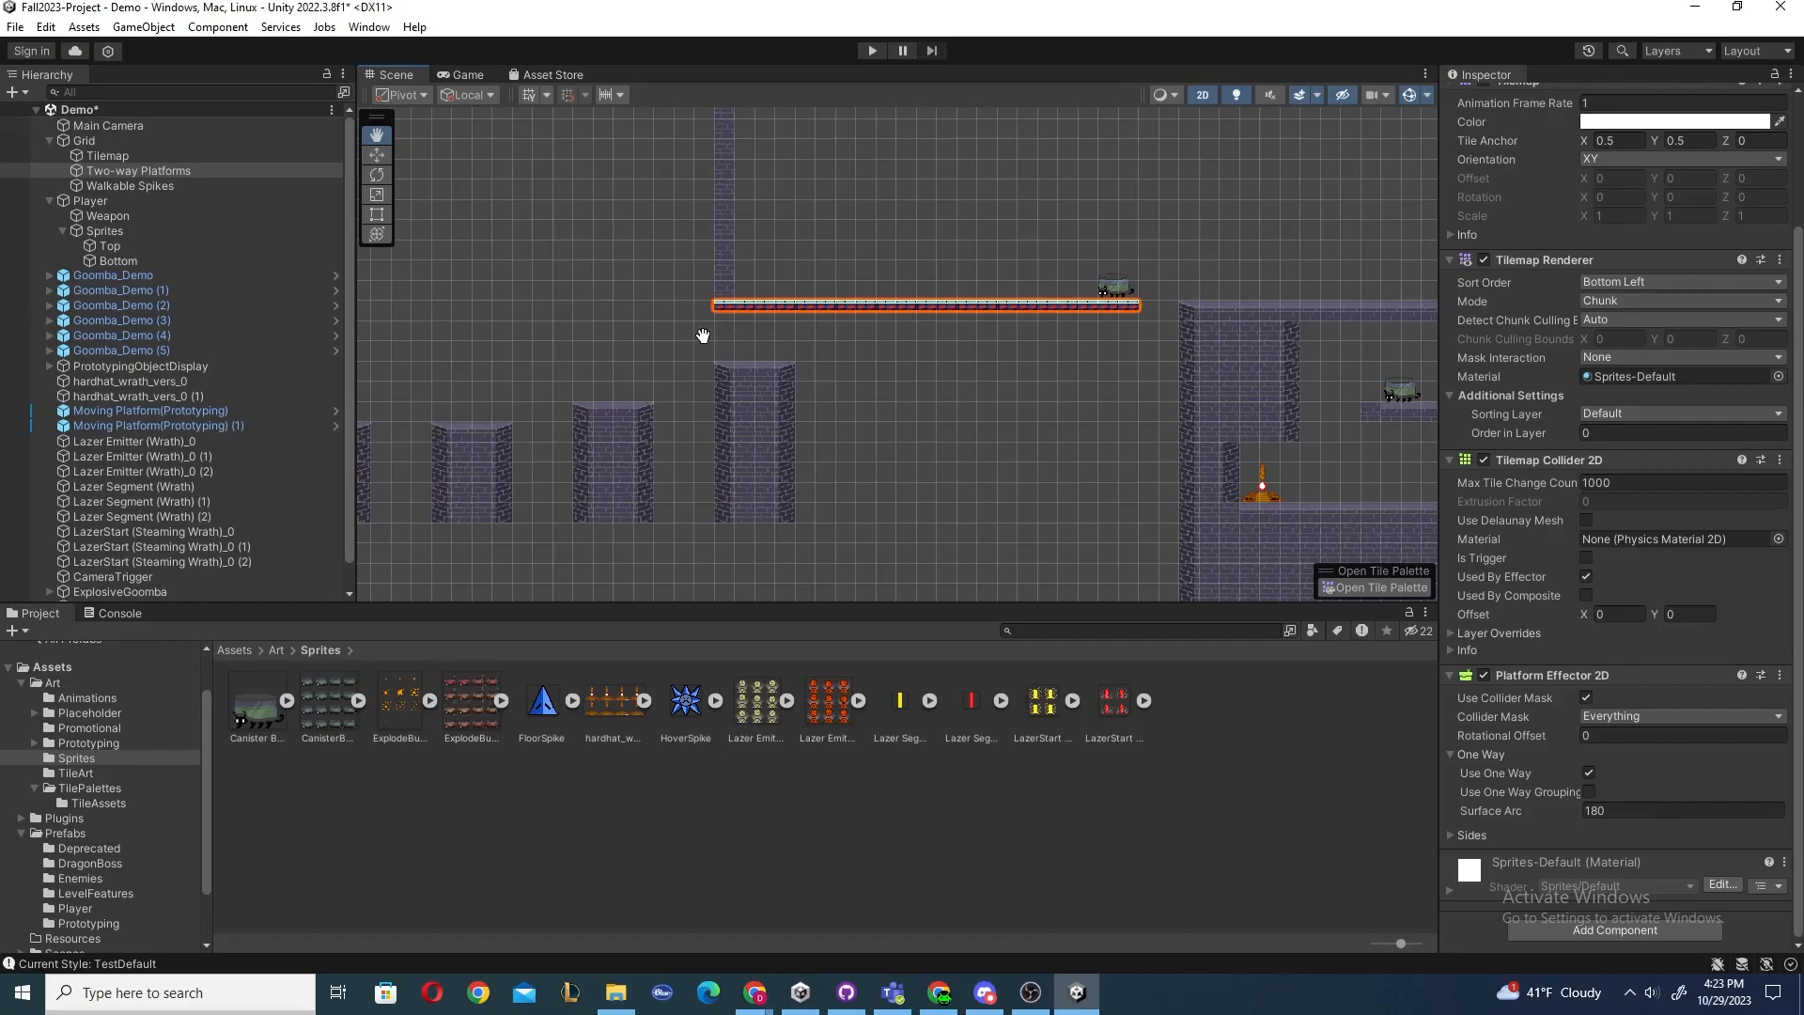
drag(664, 342, 1372, 342)
drag(970, 341, 950, 398)
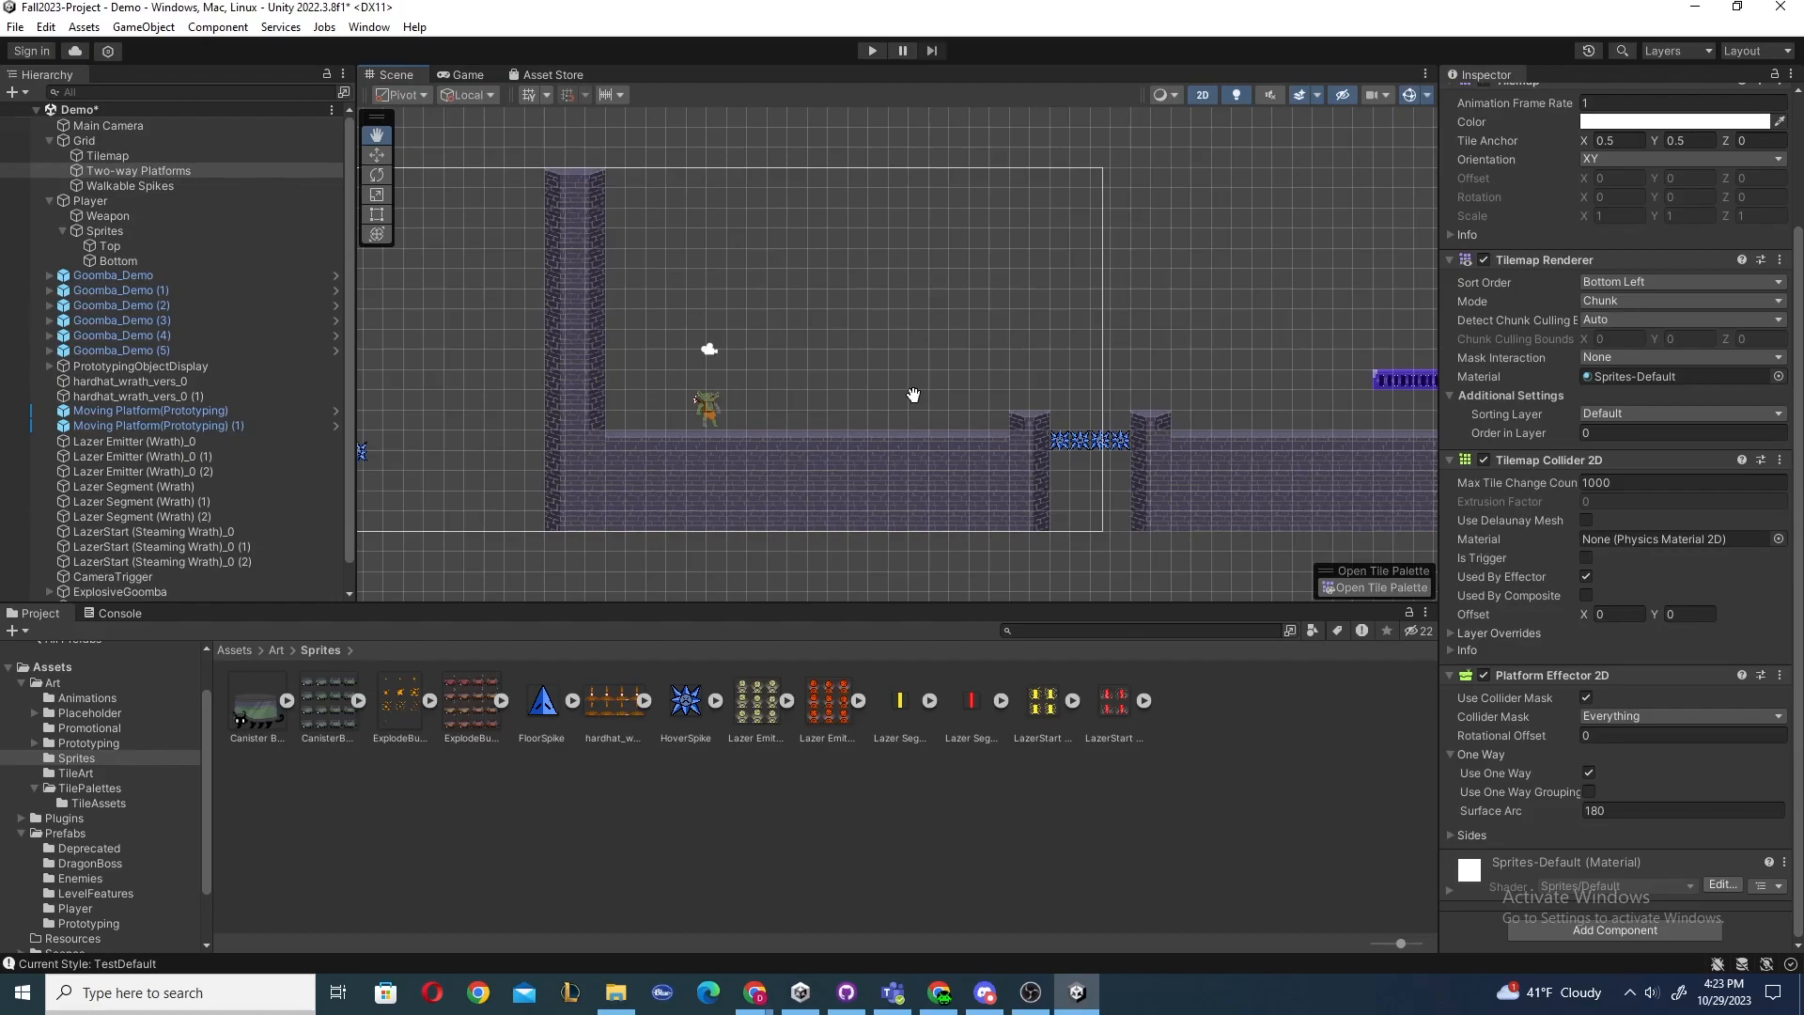
Select the Tilemap object and open the Tile Palette window.
click(107, 156)
drag(982, 294, 939, 302)
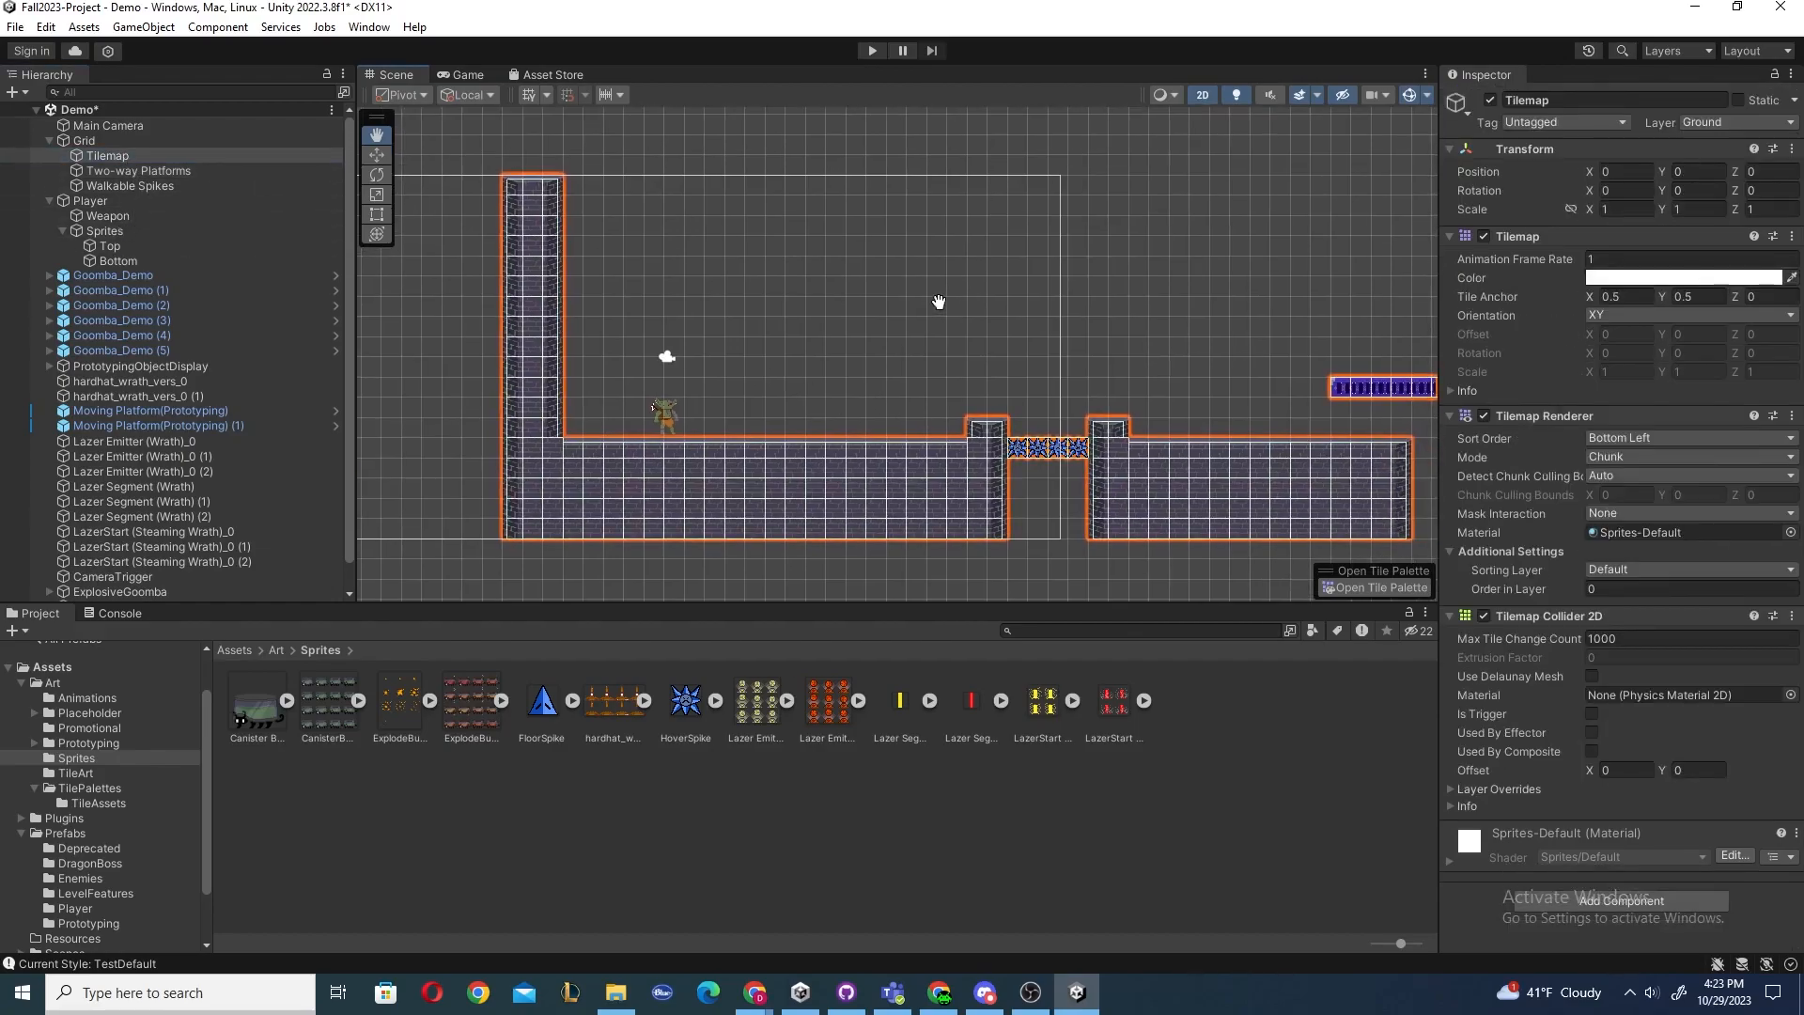
click(1382, 588)
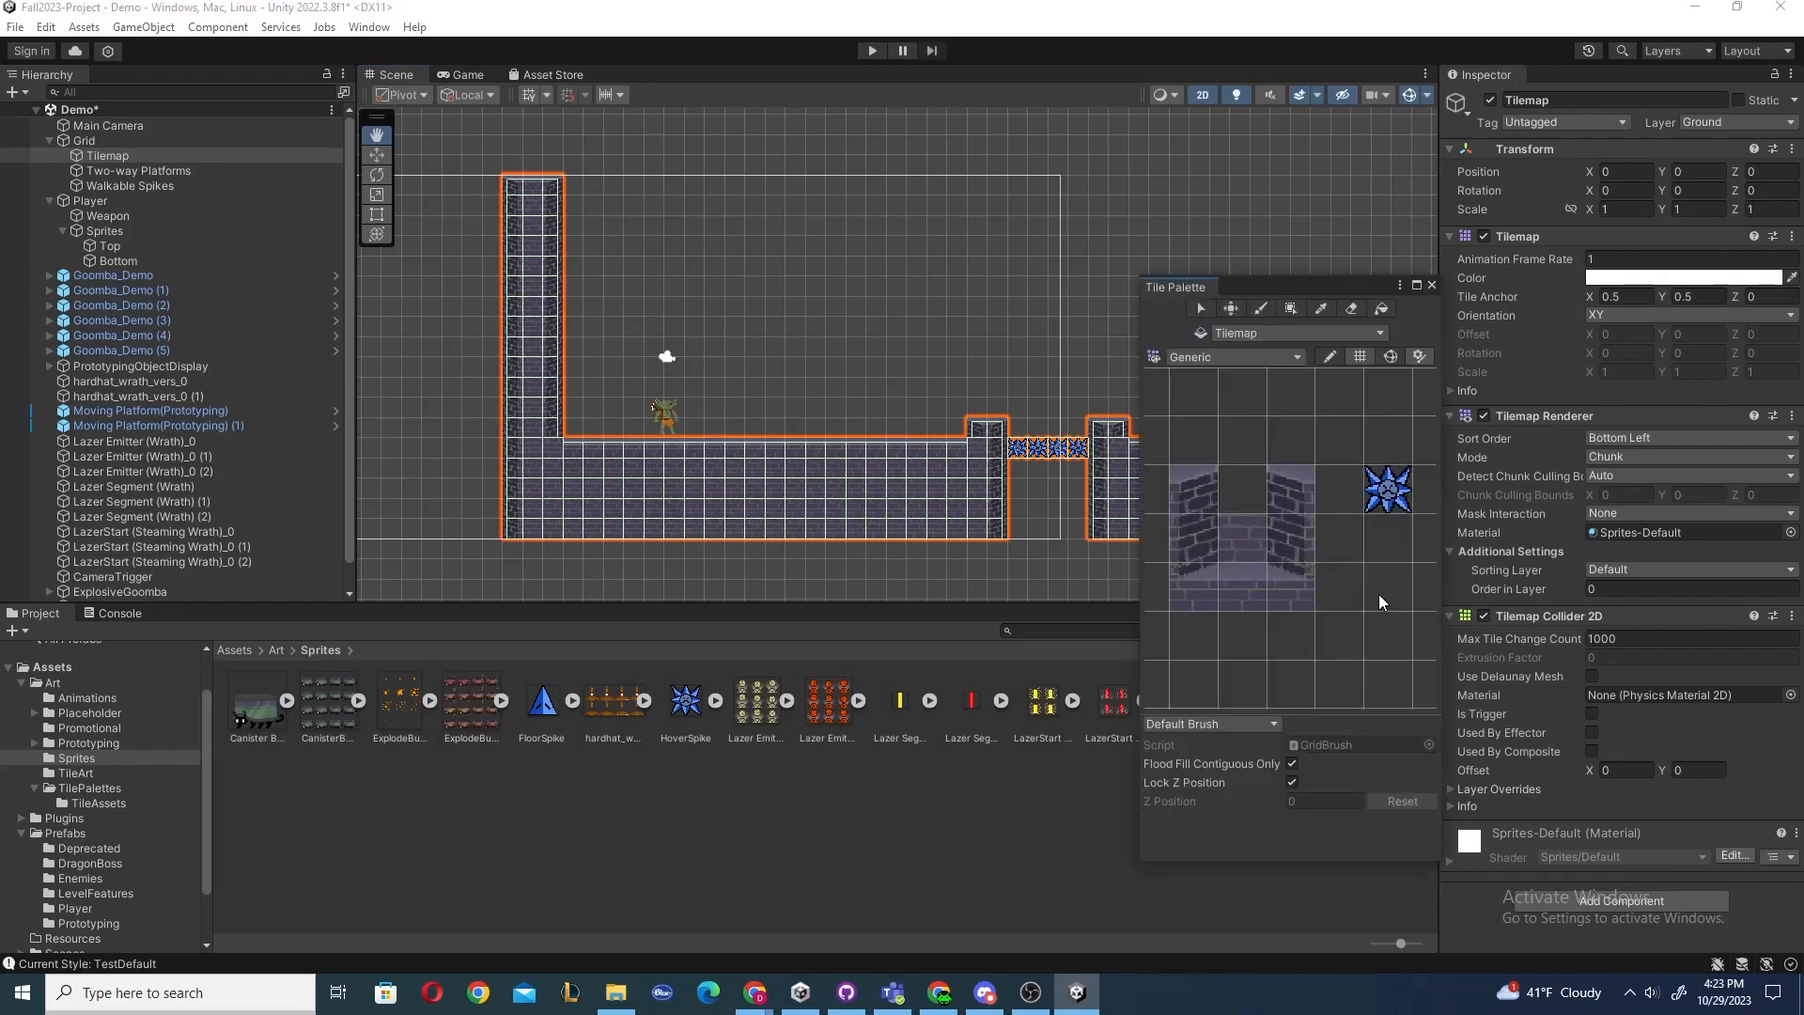
drag(1292, 289, 1269, 216)
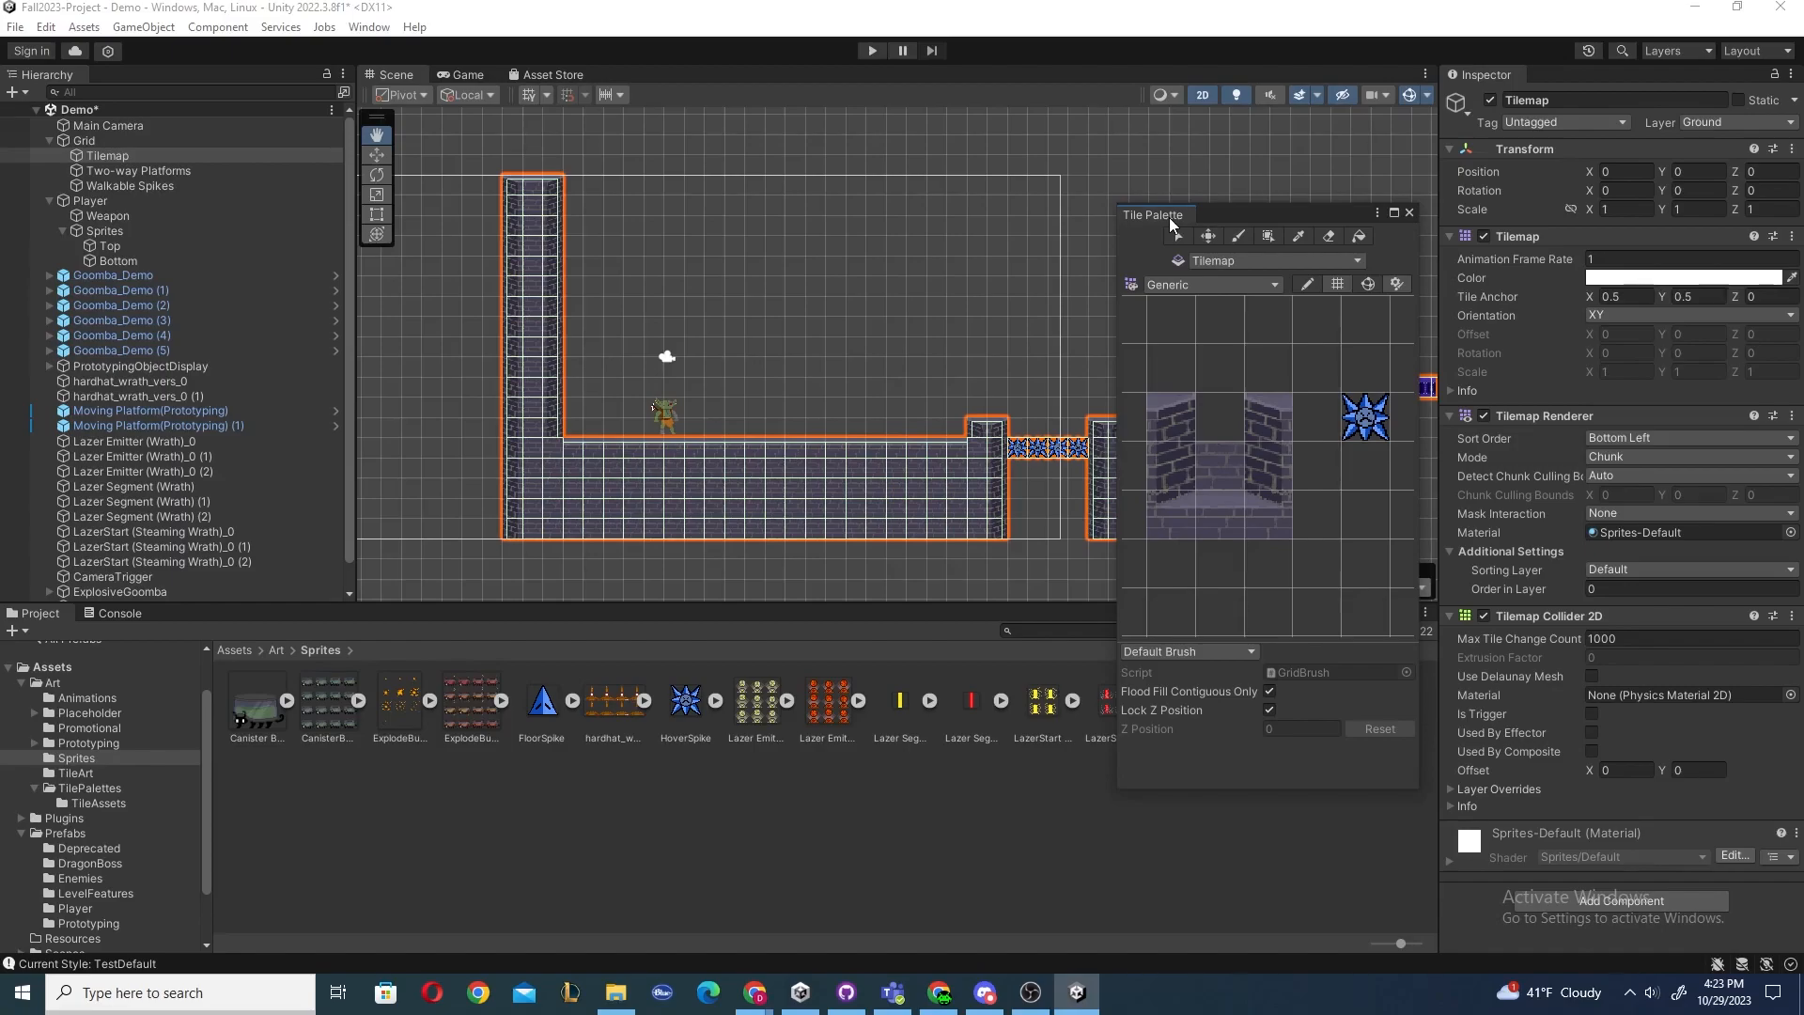
Pick the ground edge tile in the Tile Palette.
click(1173, 409)
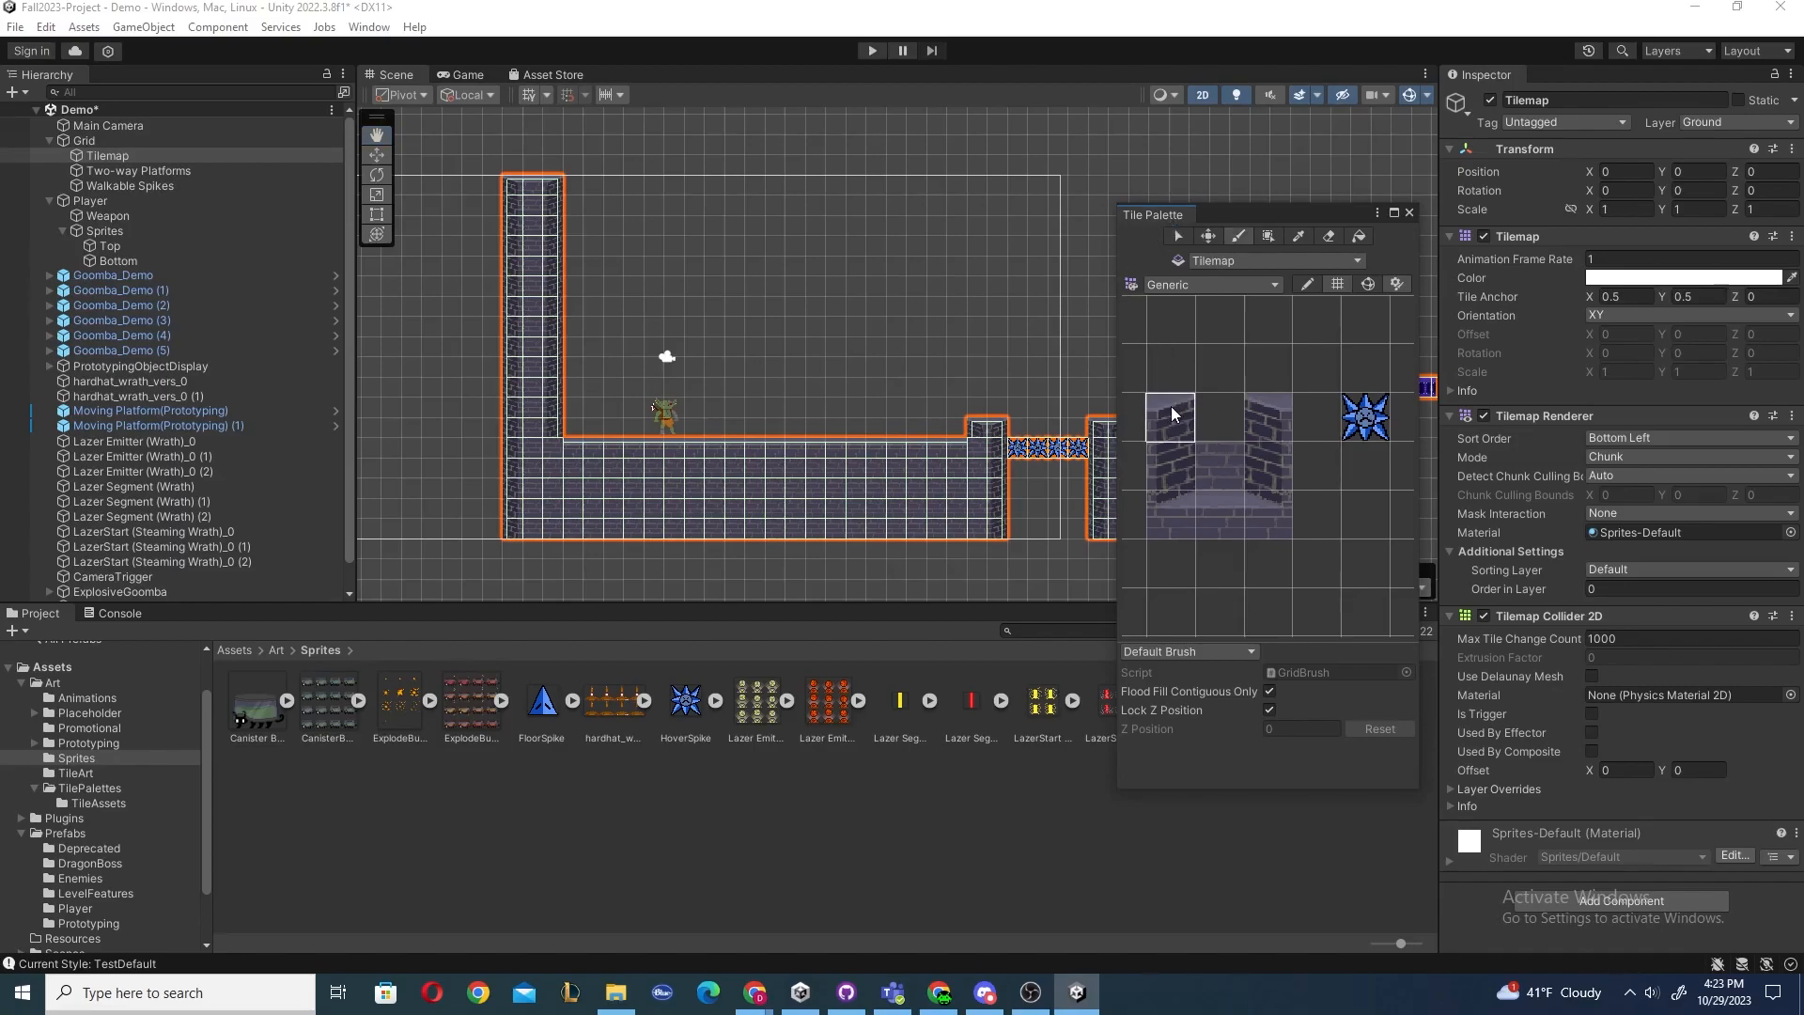
scroll(92, 742, down, 1)
scroll(94, 770, up, 2)
scroll(94, 771, down, 1)
Locate the groundedge_Resized tile asset in TileAssets and follow it to its source sprite in TileArt.
click(97, 801)
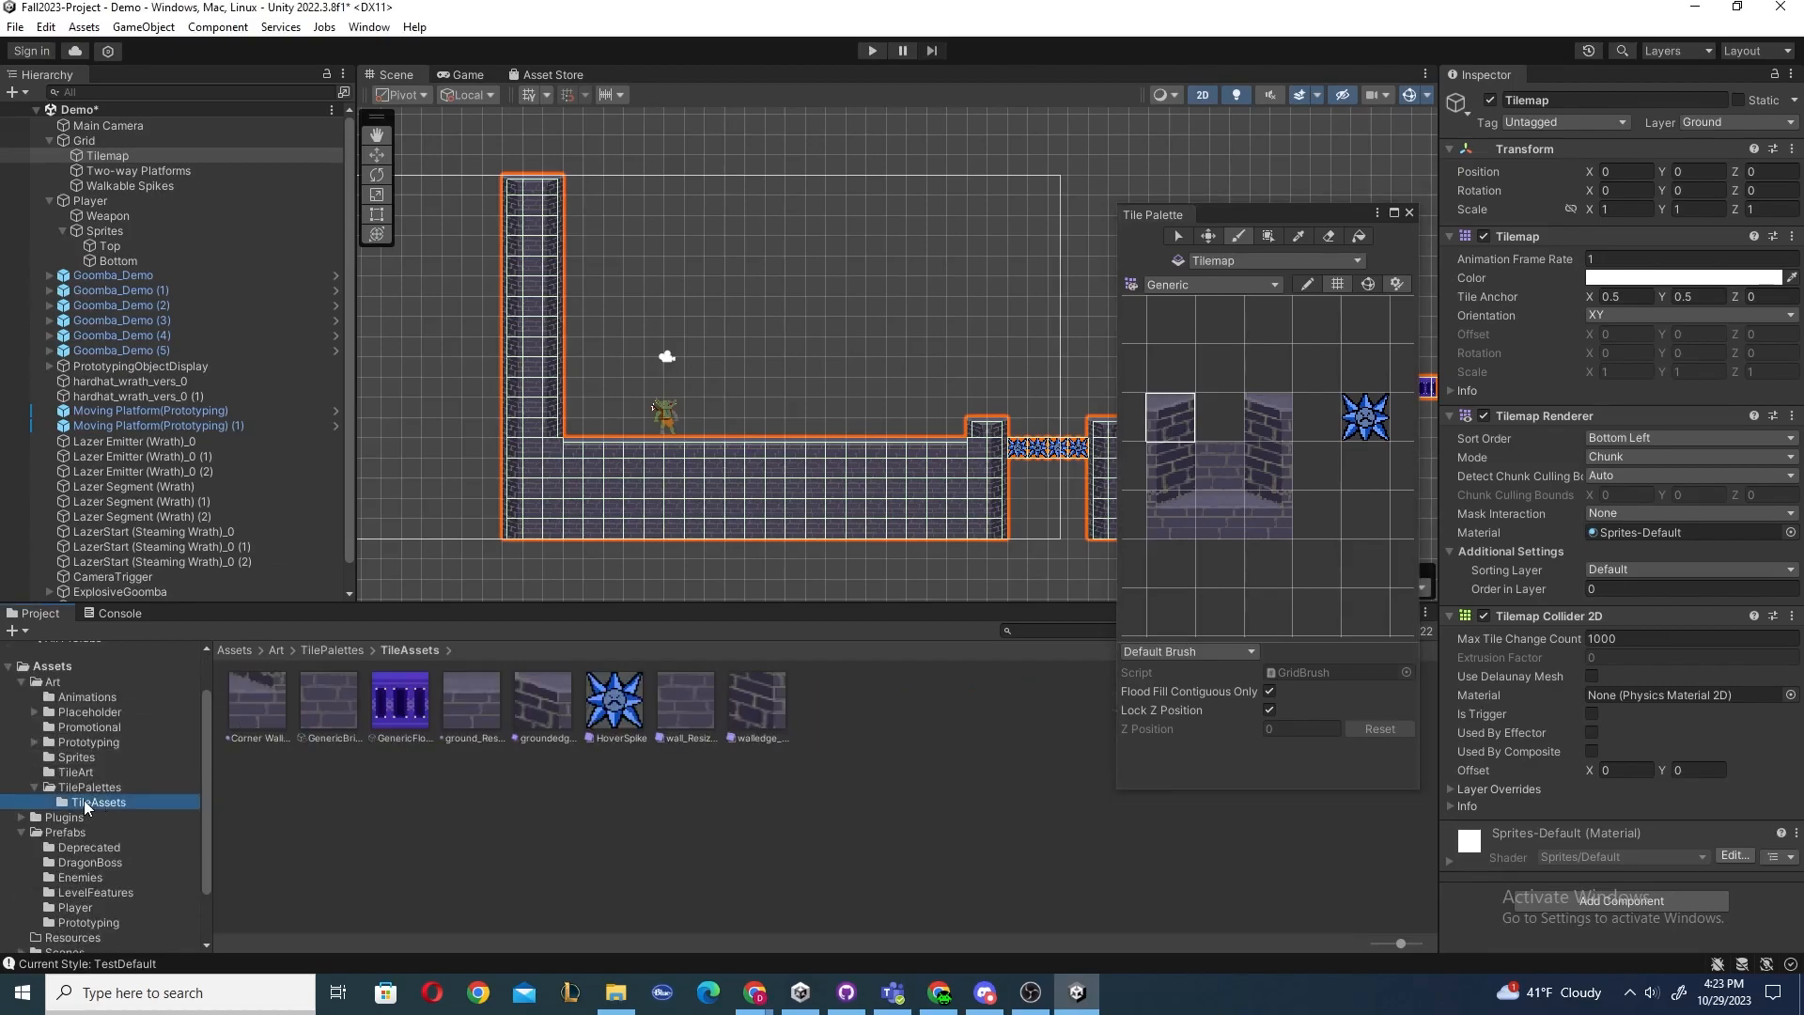
click(540, 716)
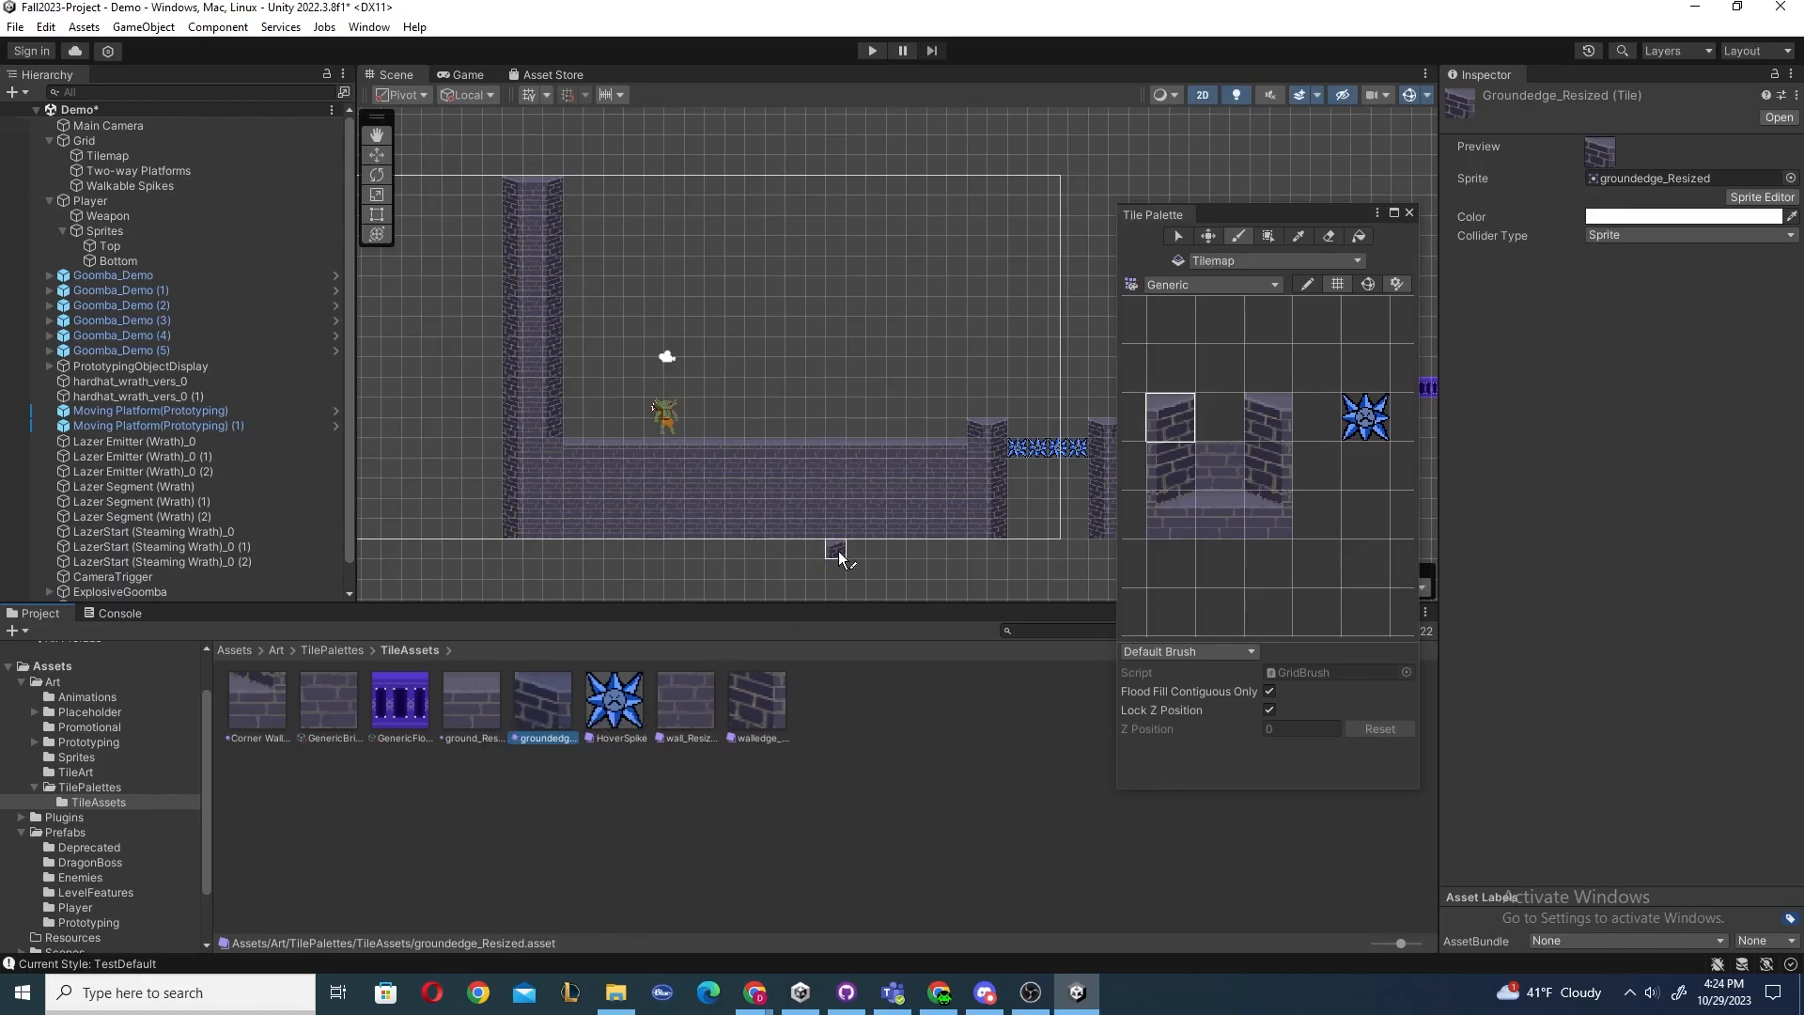
click(1635, 177)
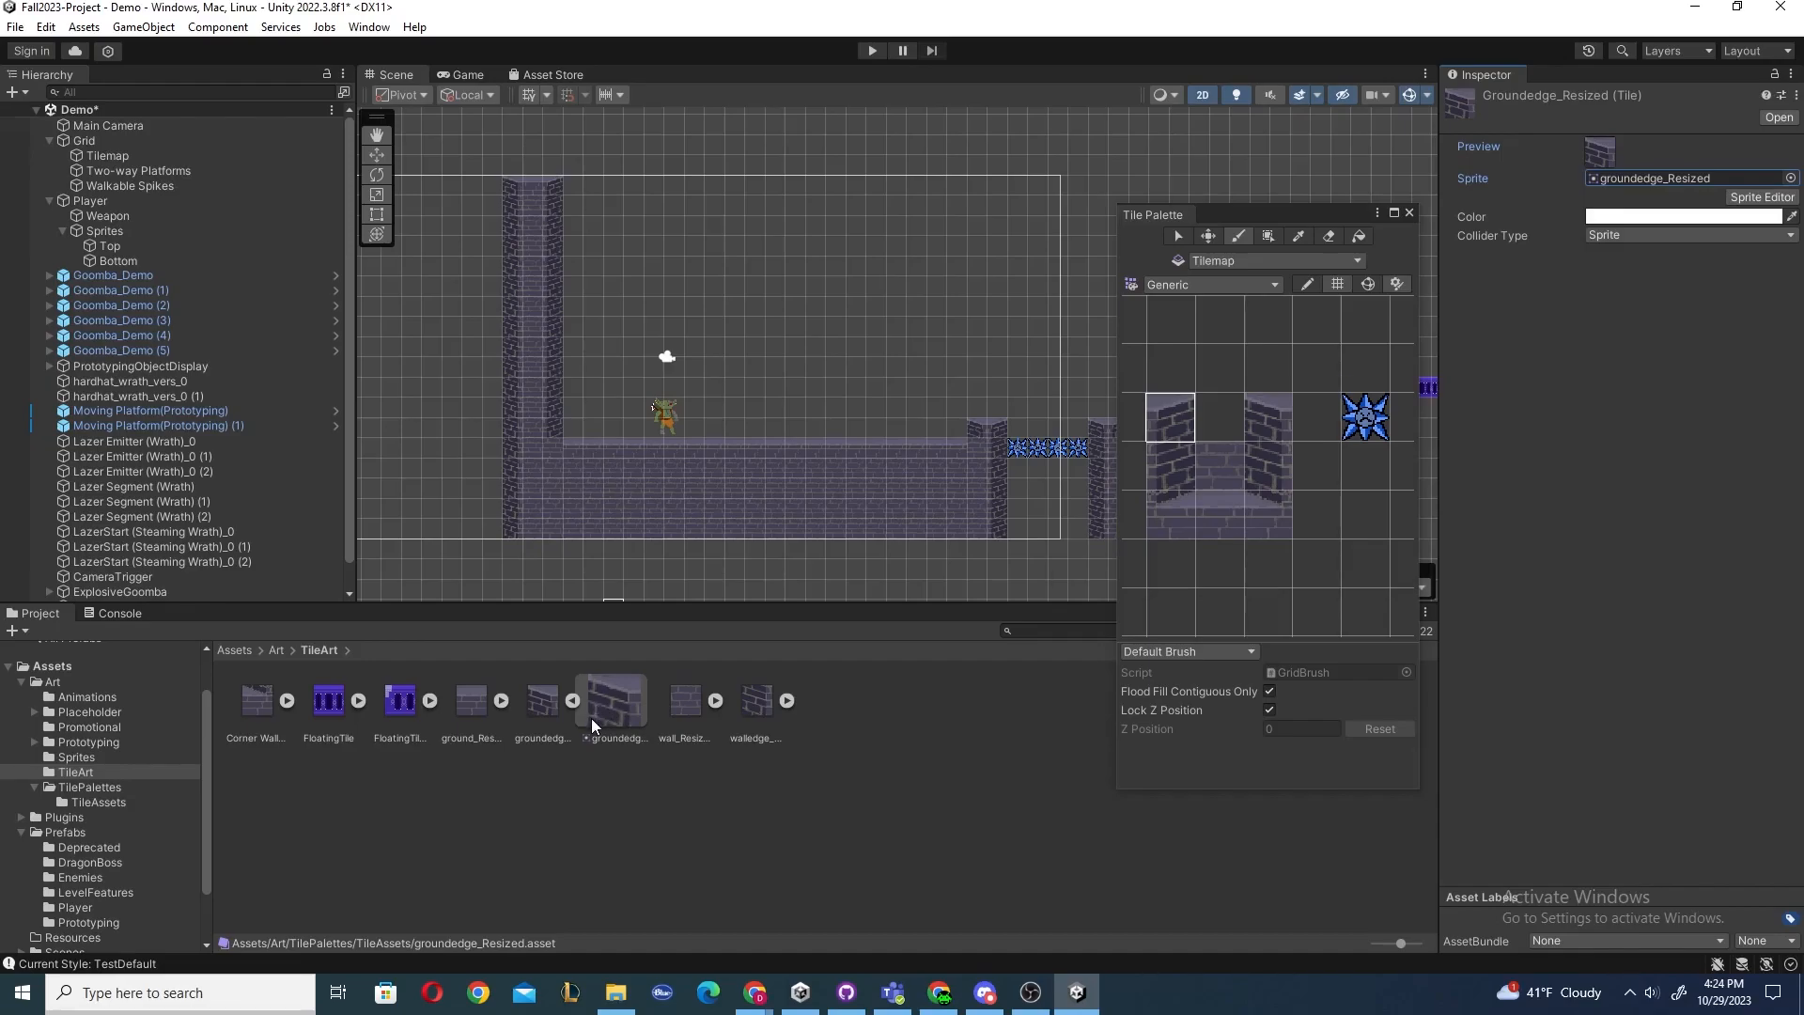
click(540, 708)
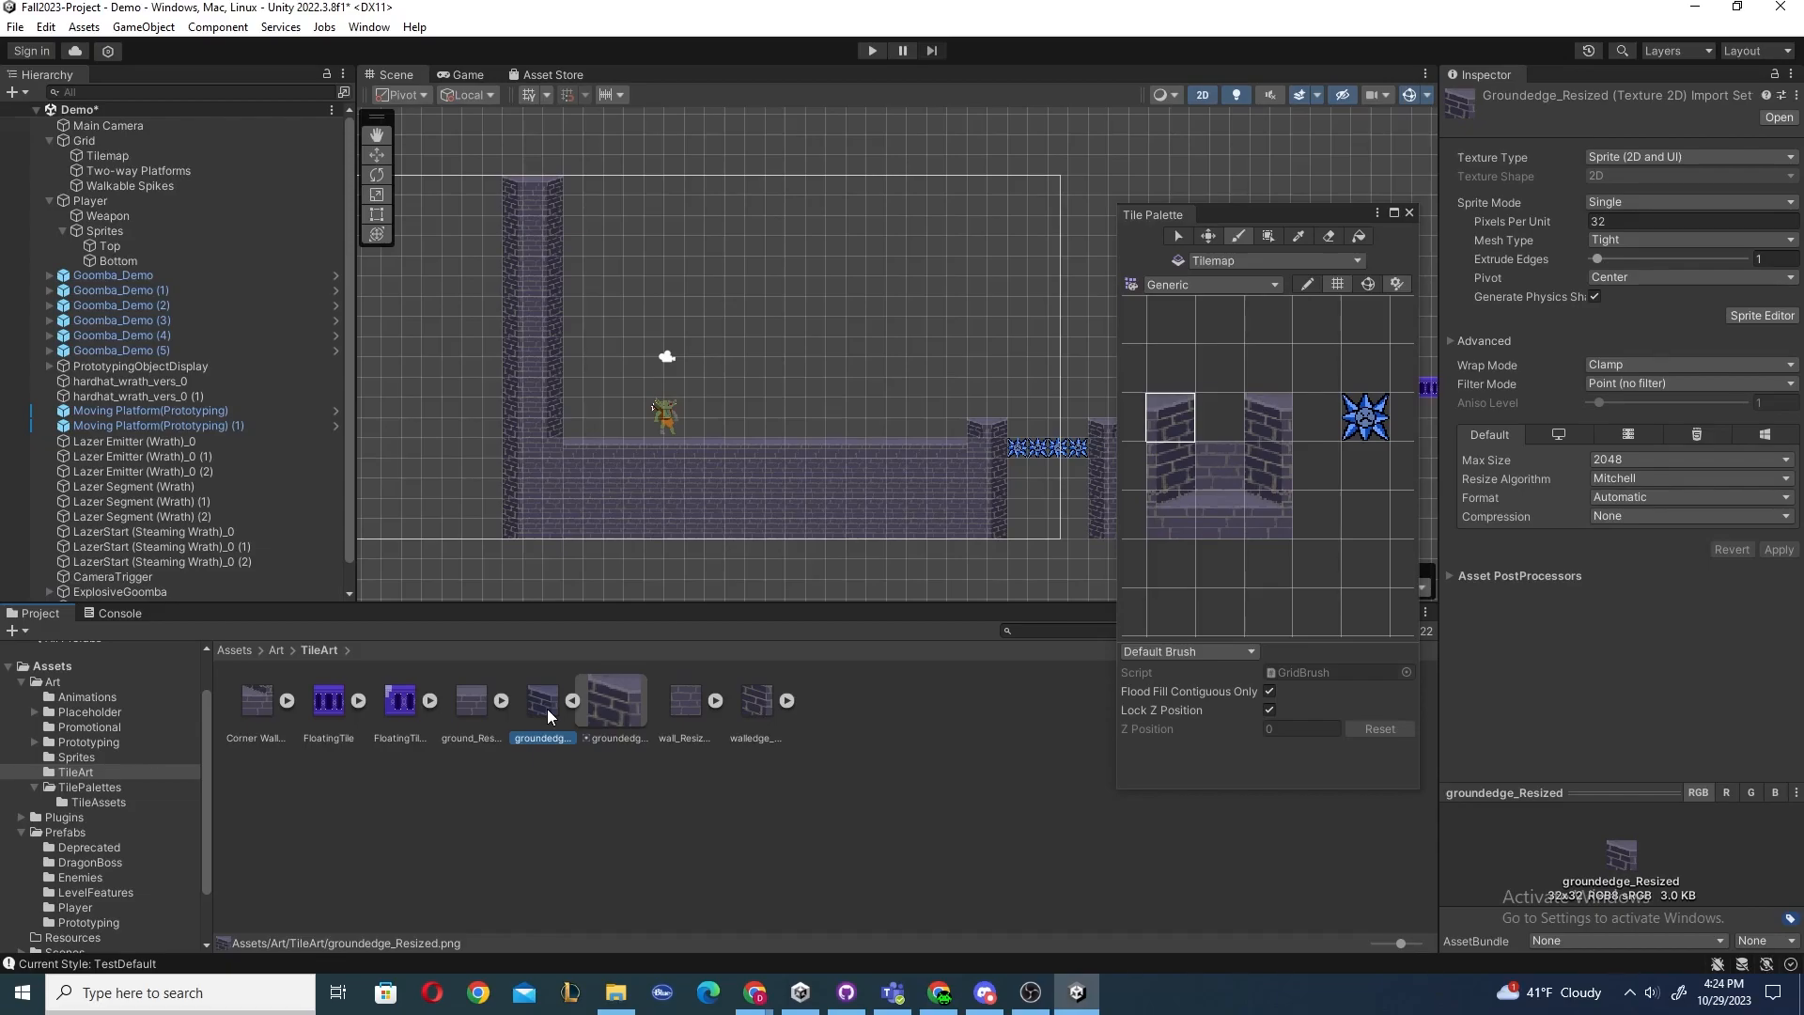
drag(549, 708, 698, 318)
scroll(698, 319, up, 1)
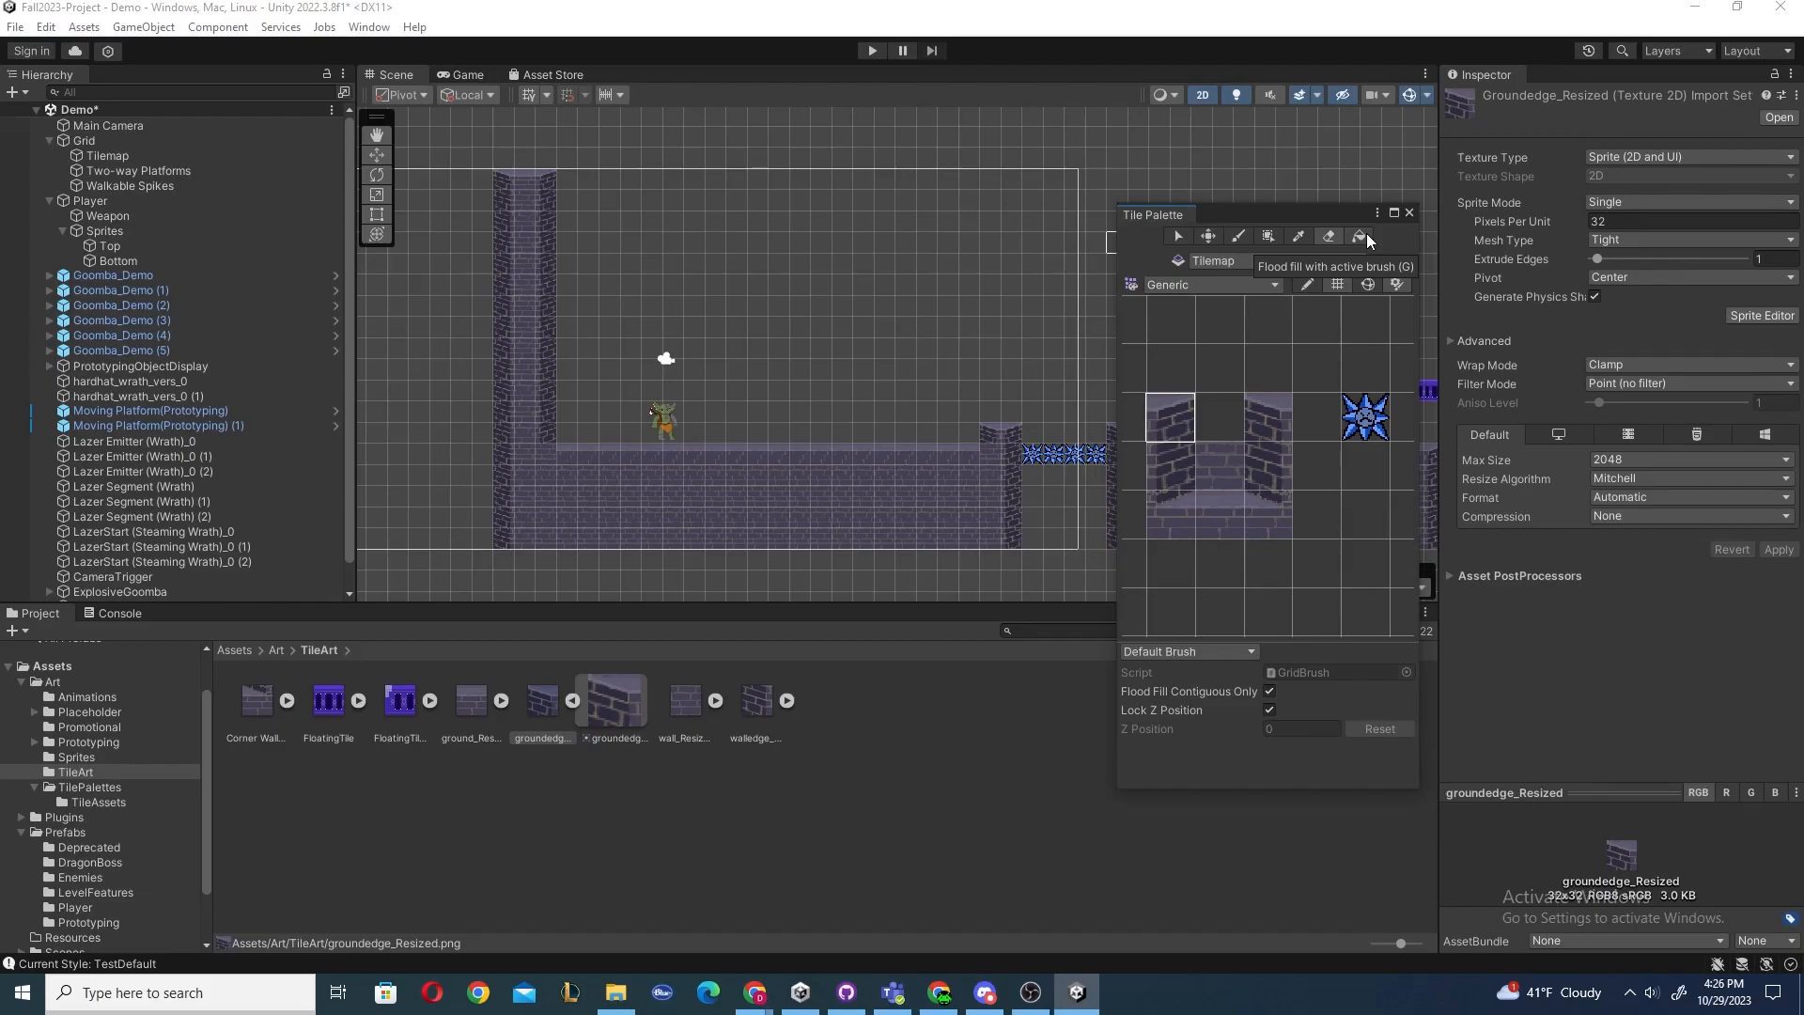
key(e)
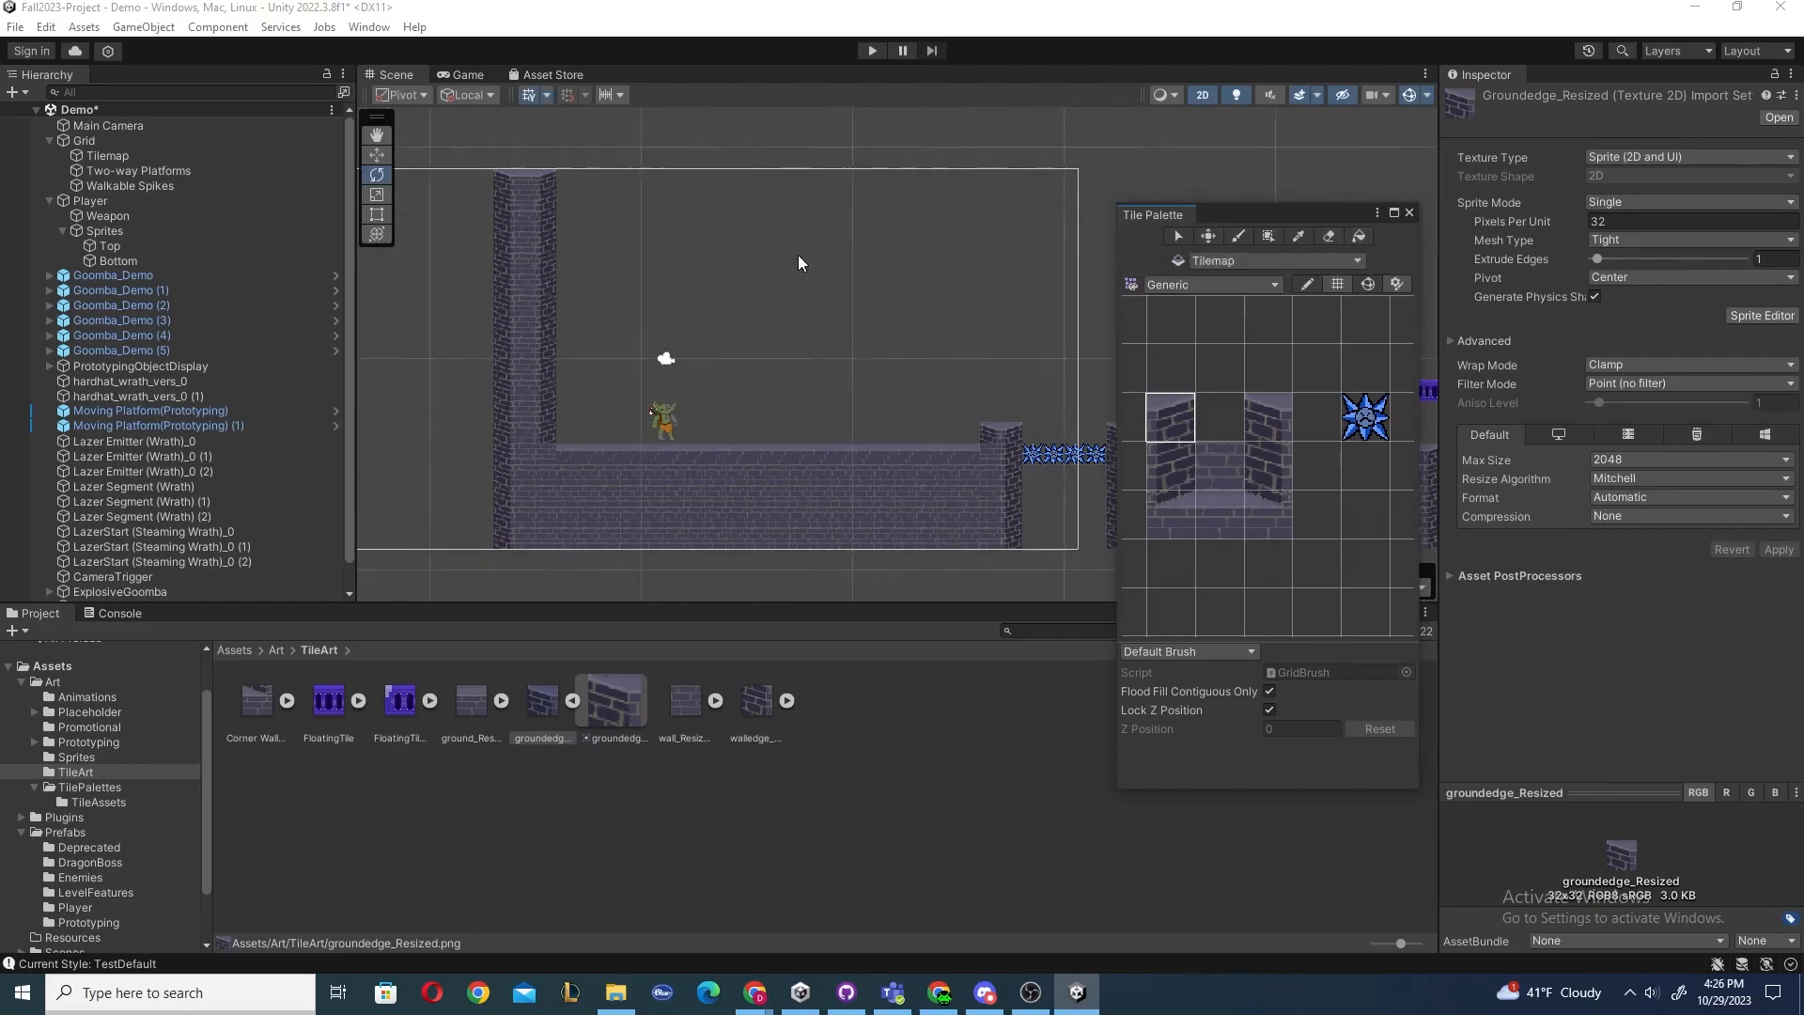
key(b)
key(s)
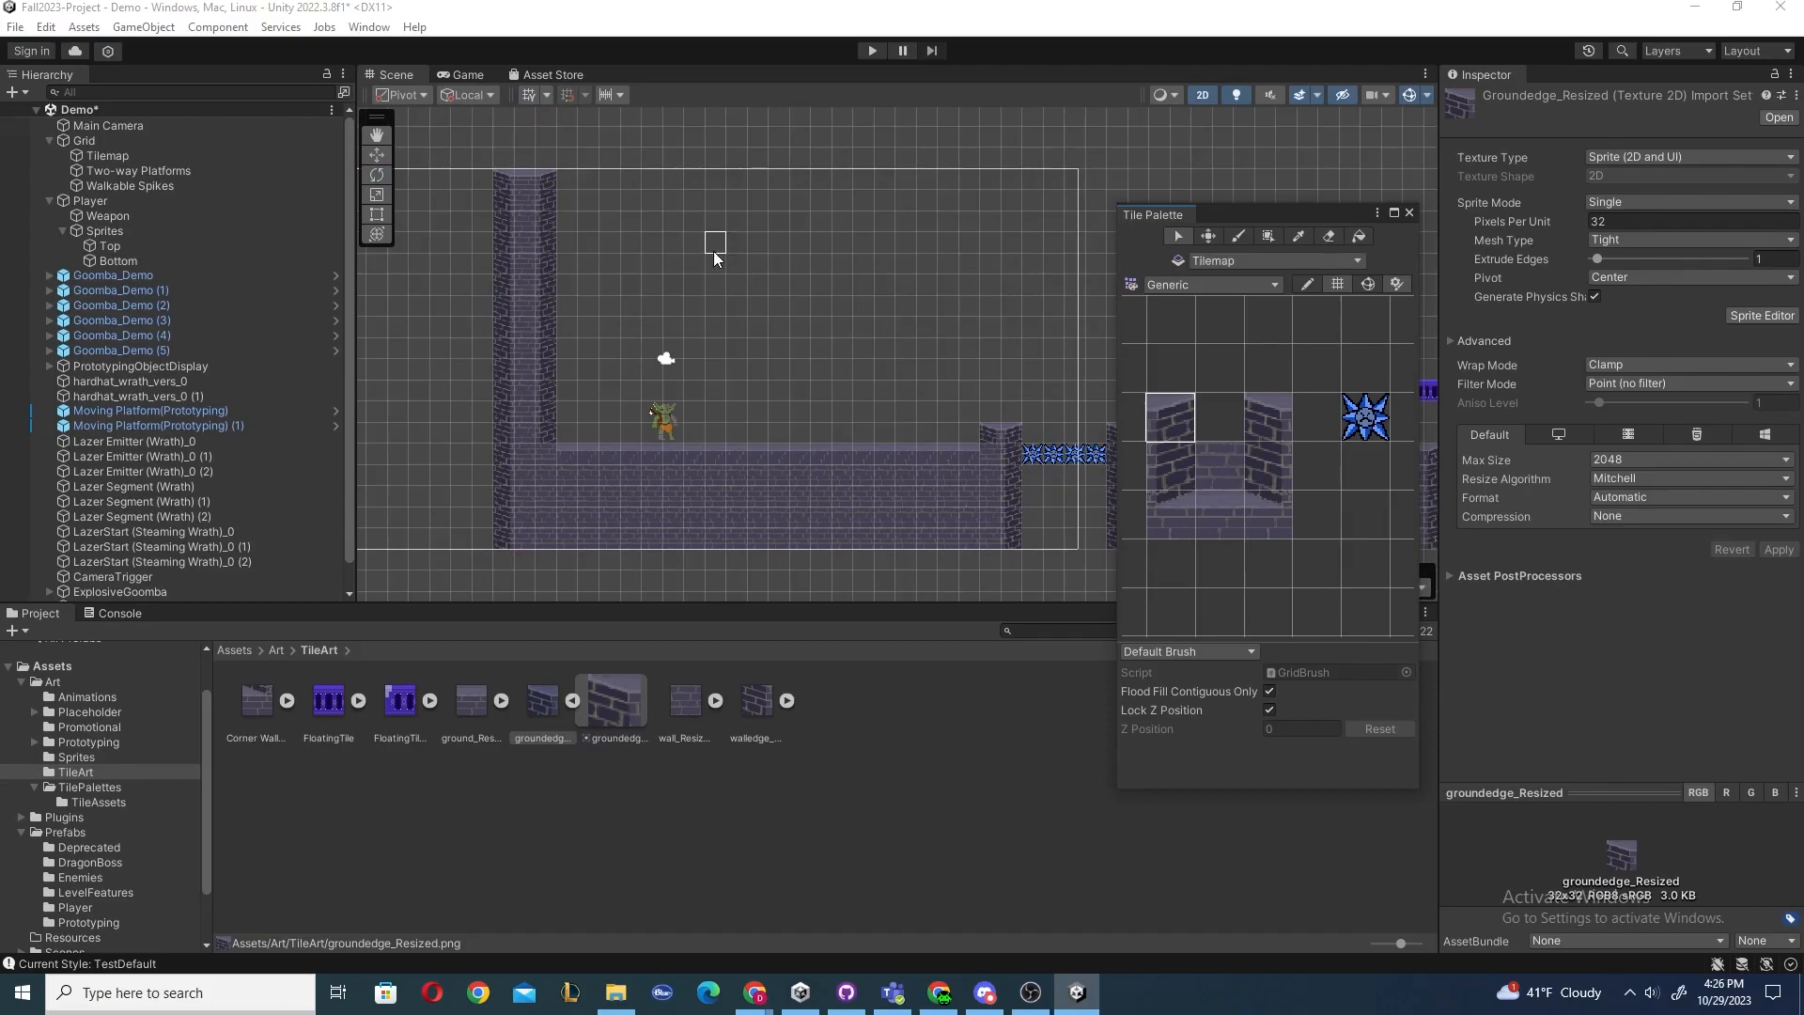
Select a block of tiles at the top of the left wall with the tile Select tool and delete them.
click(512, 205)
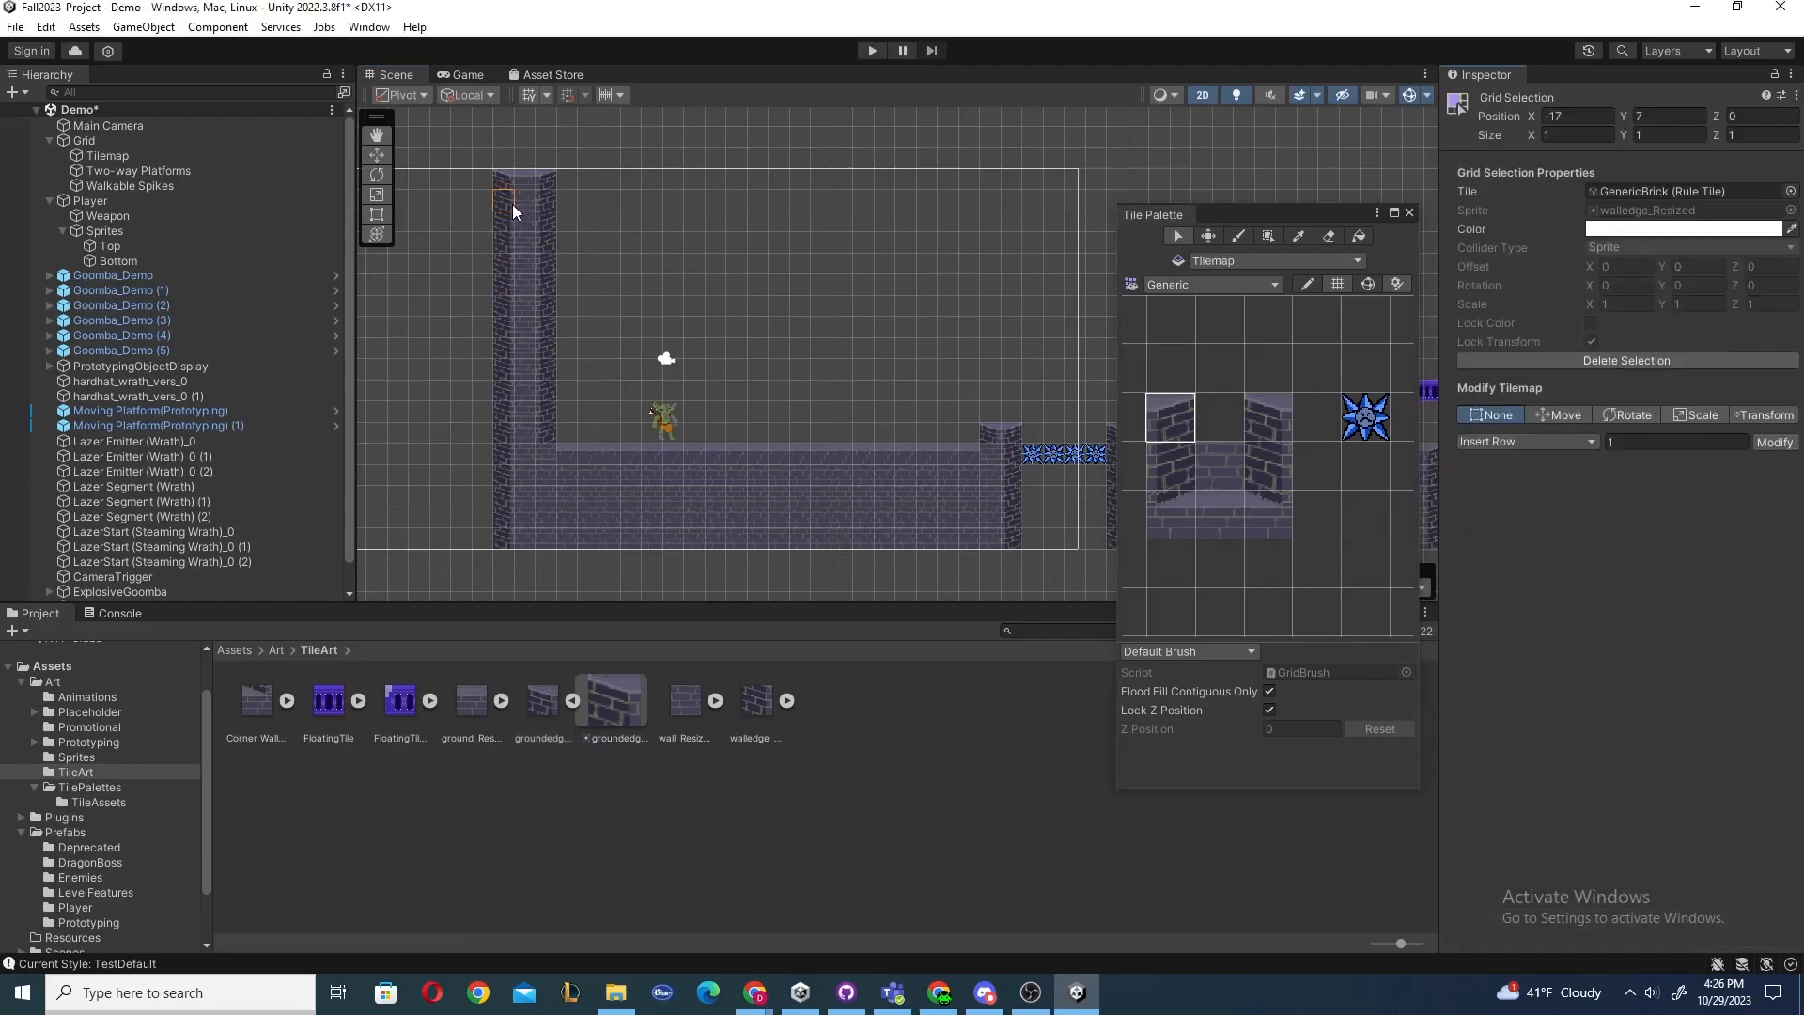
drag(476, 175, 569, 242)
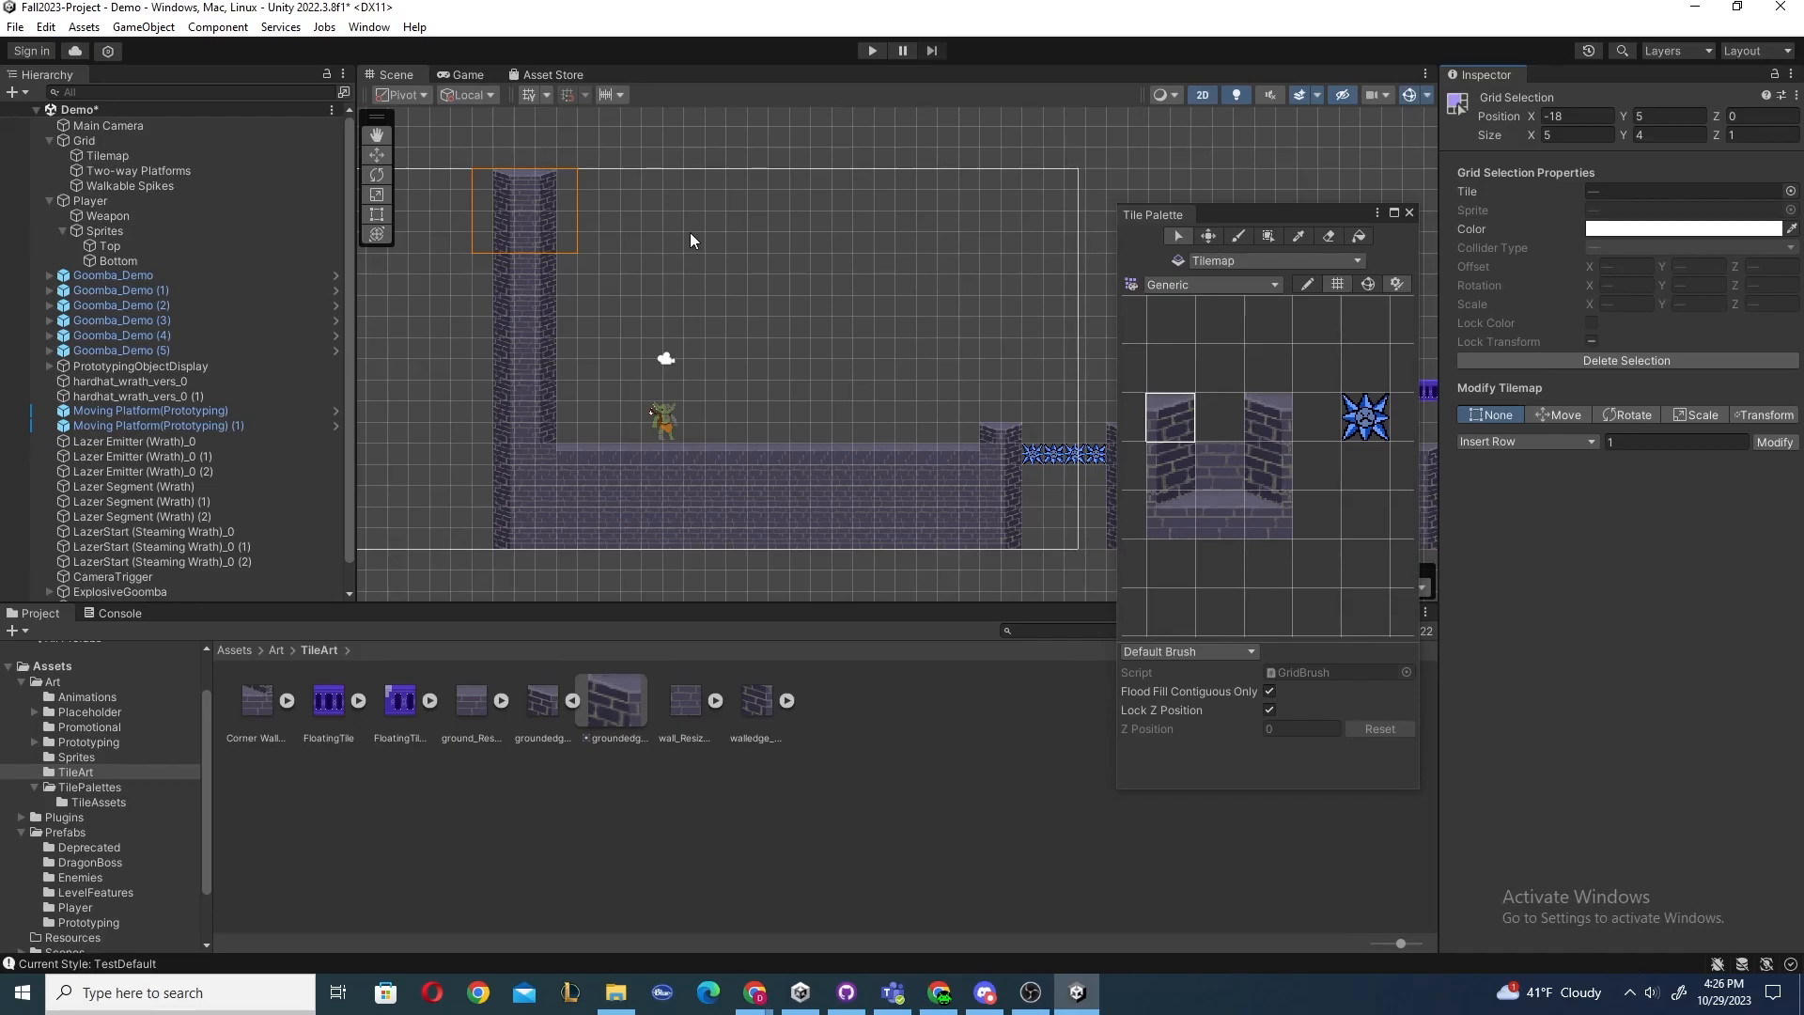
key(Delete)
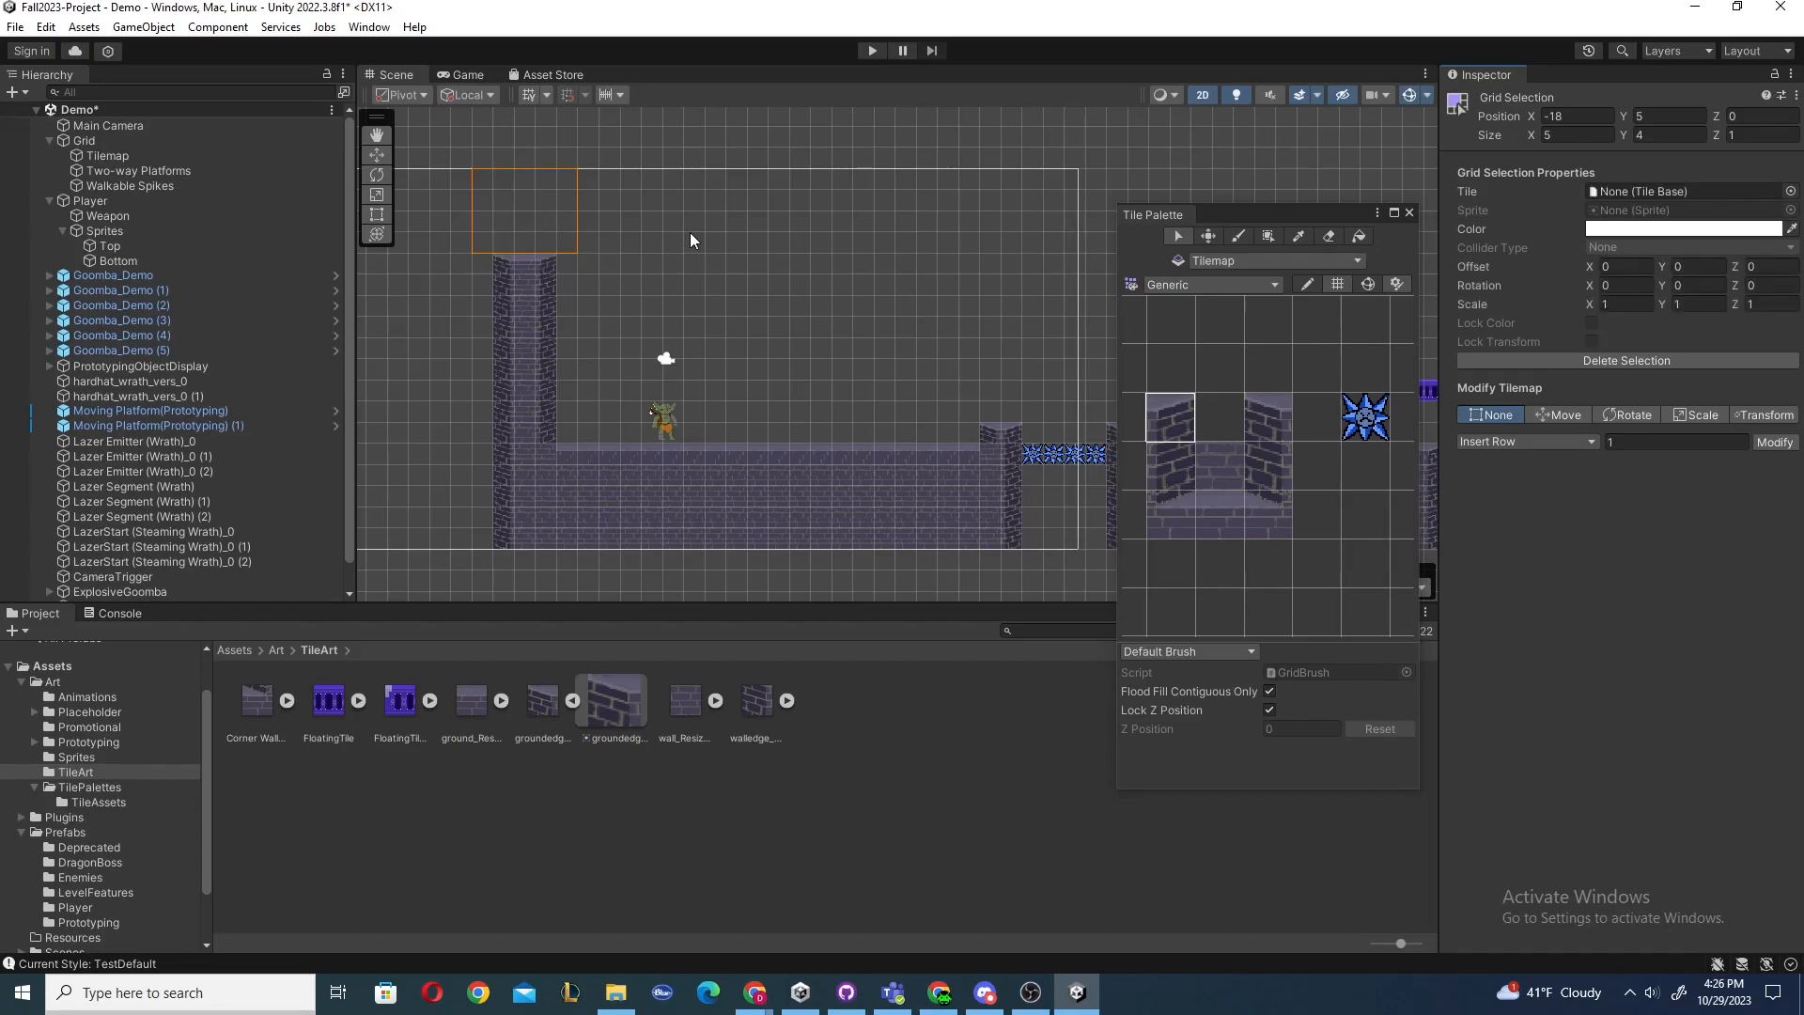
key(ctrl+z)
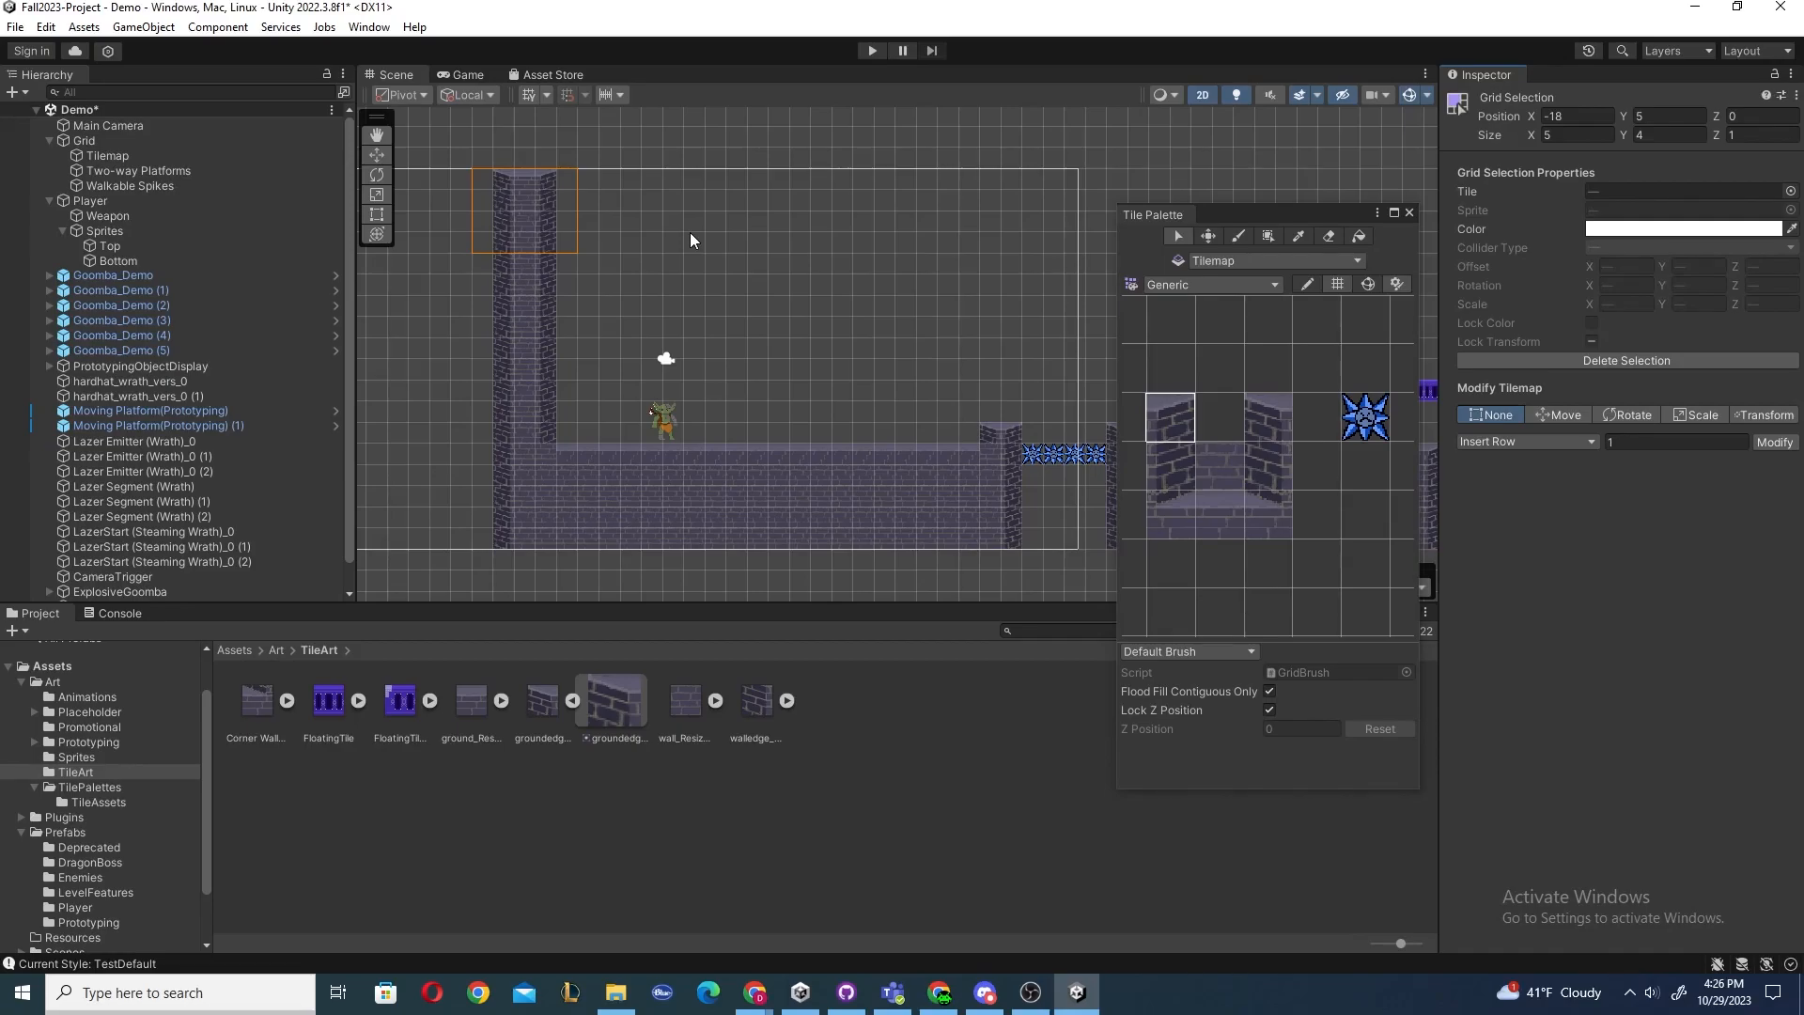
key(Delete)
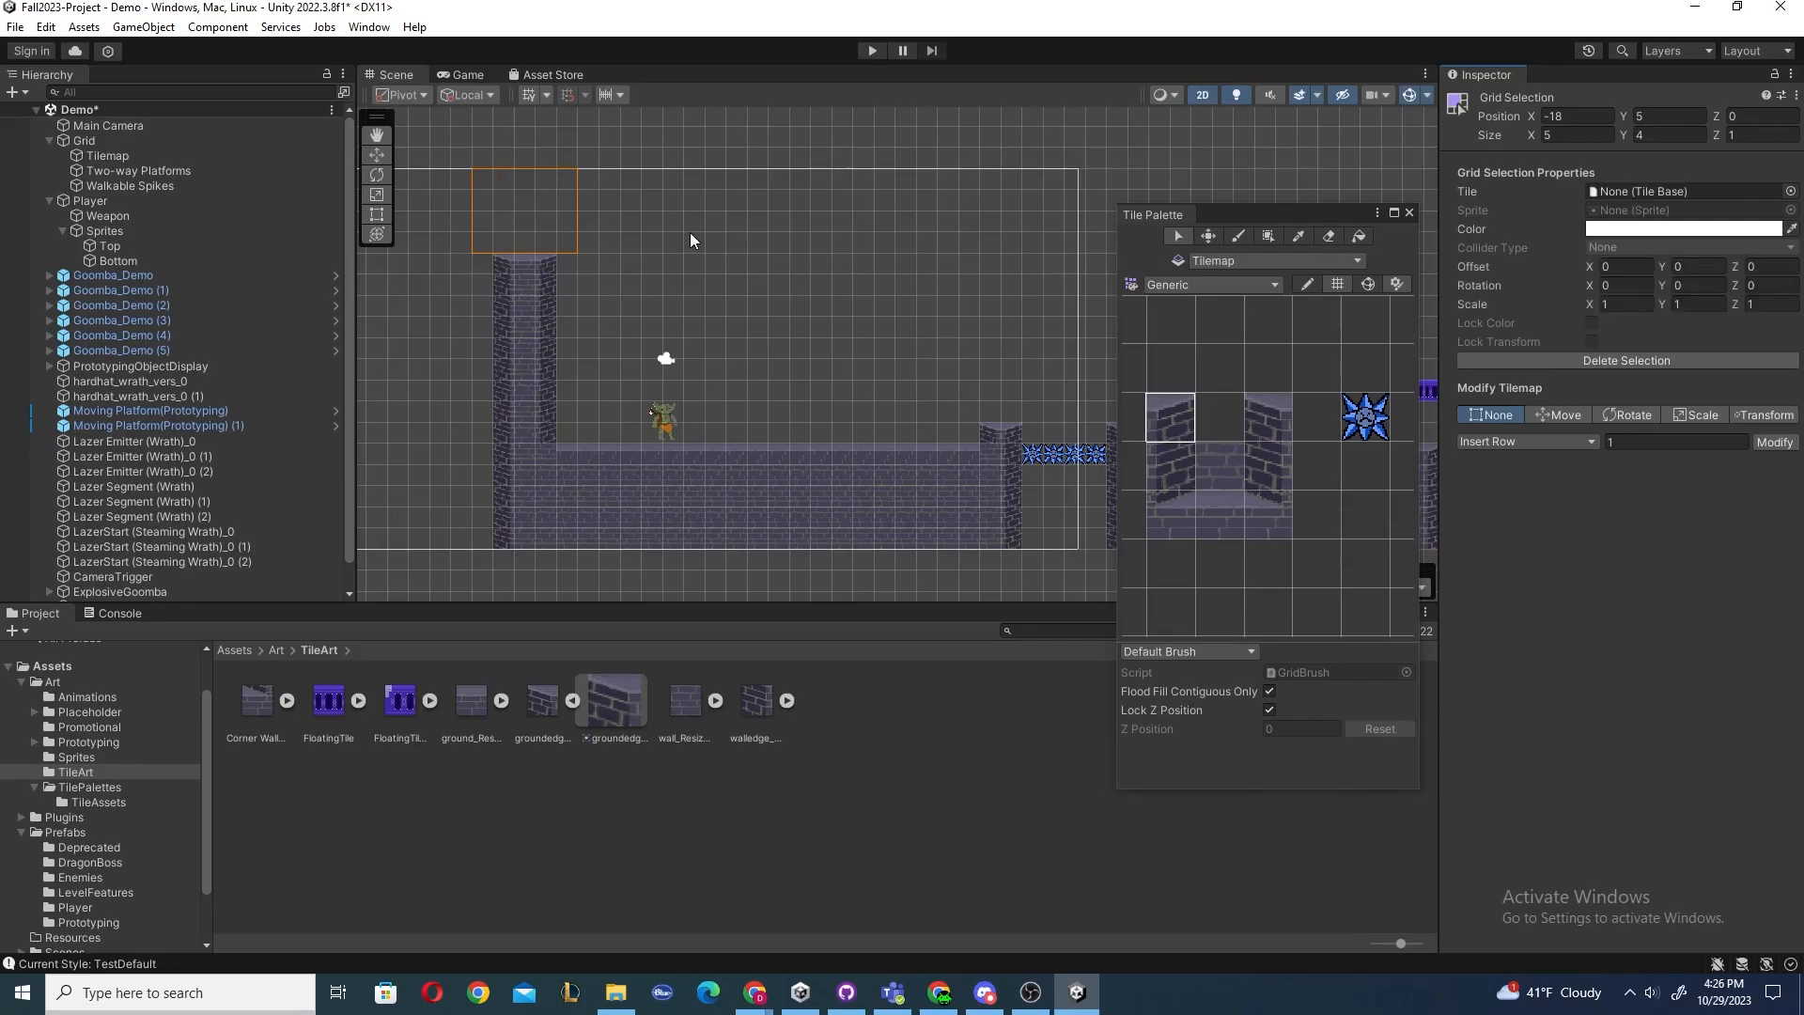
key(ctrl+z)
Try moving the selected wall-top tiles to the right with the Move tool.
key(m)
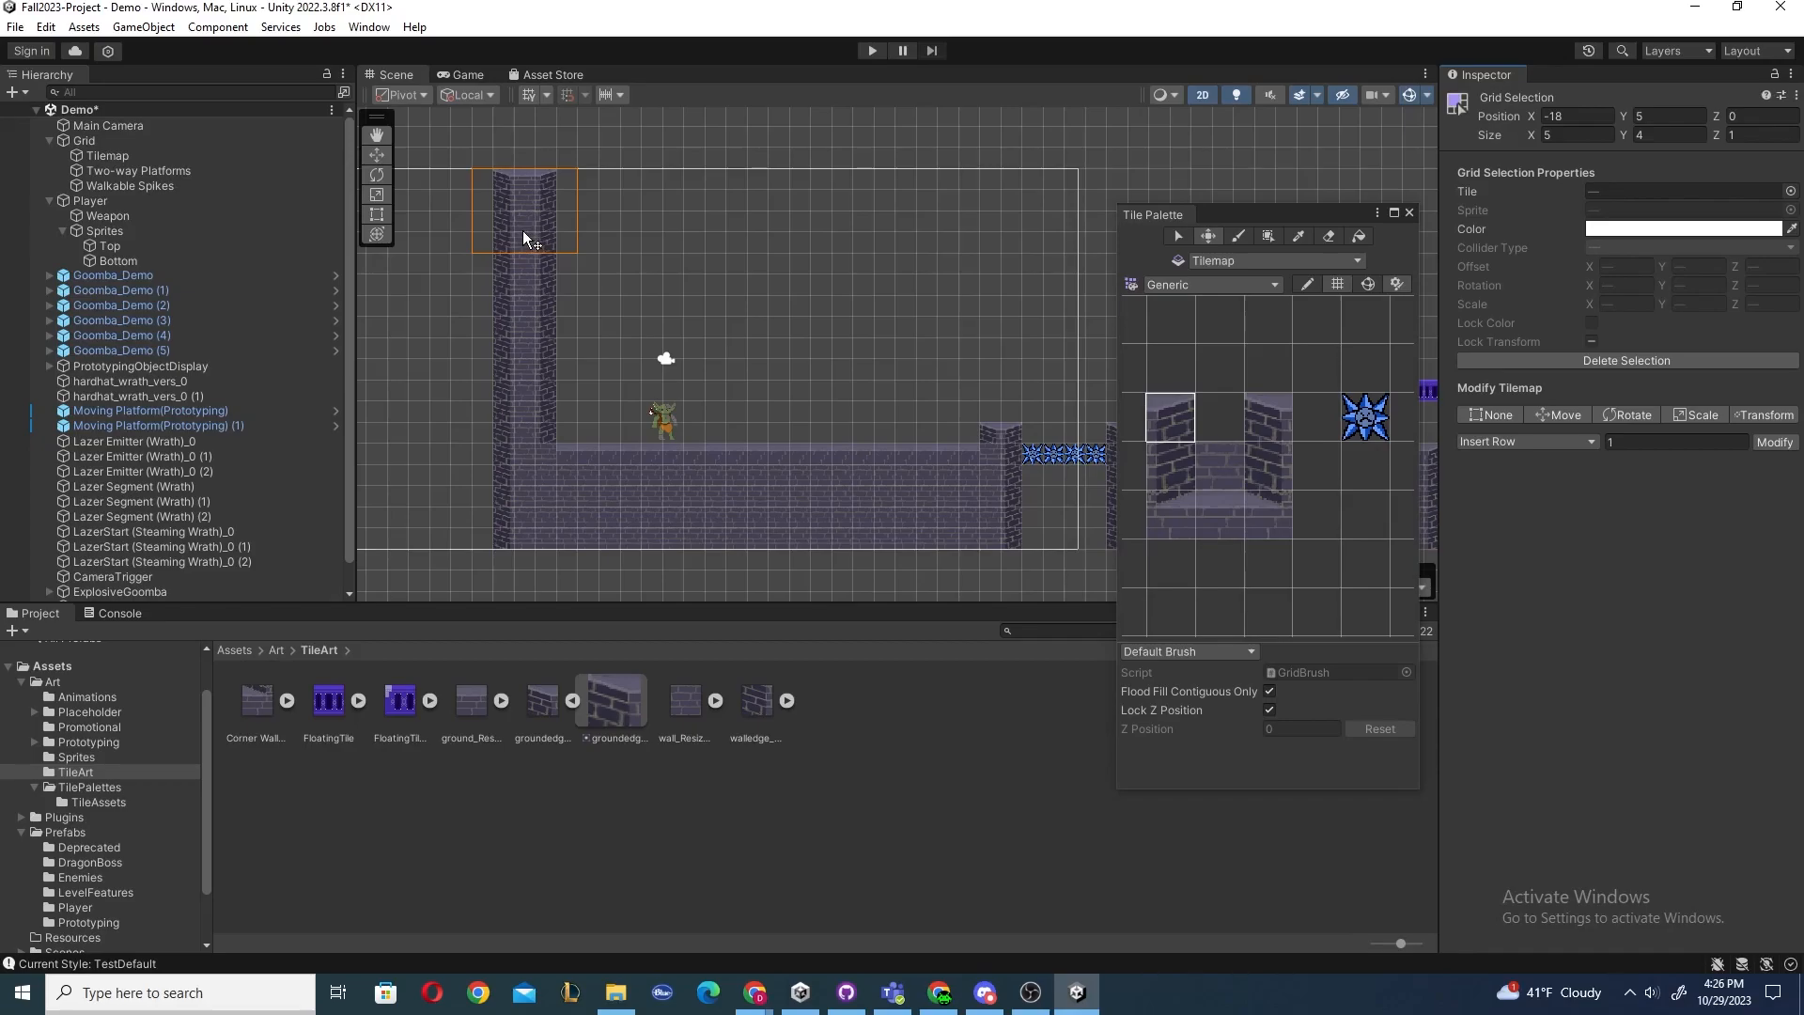
drag(543, 236, 797, 270)
key(ctrl+z)
Paint several strokes of the plain ground tile in the empty area above the floor with the Brush.
key(b)
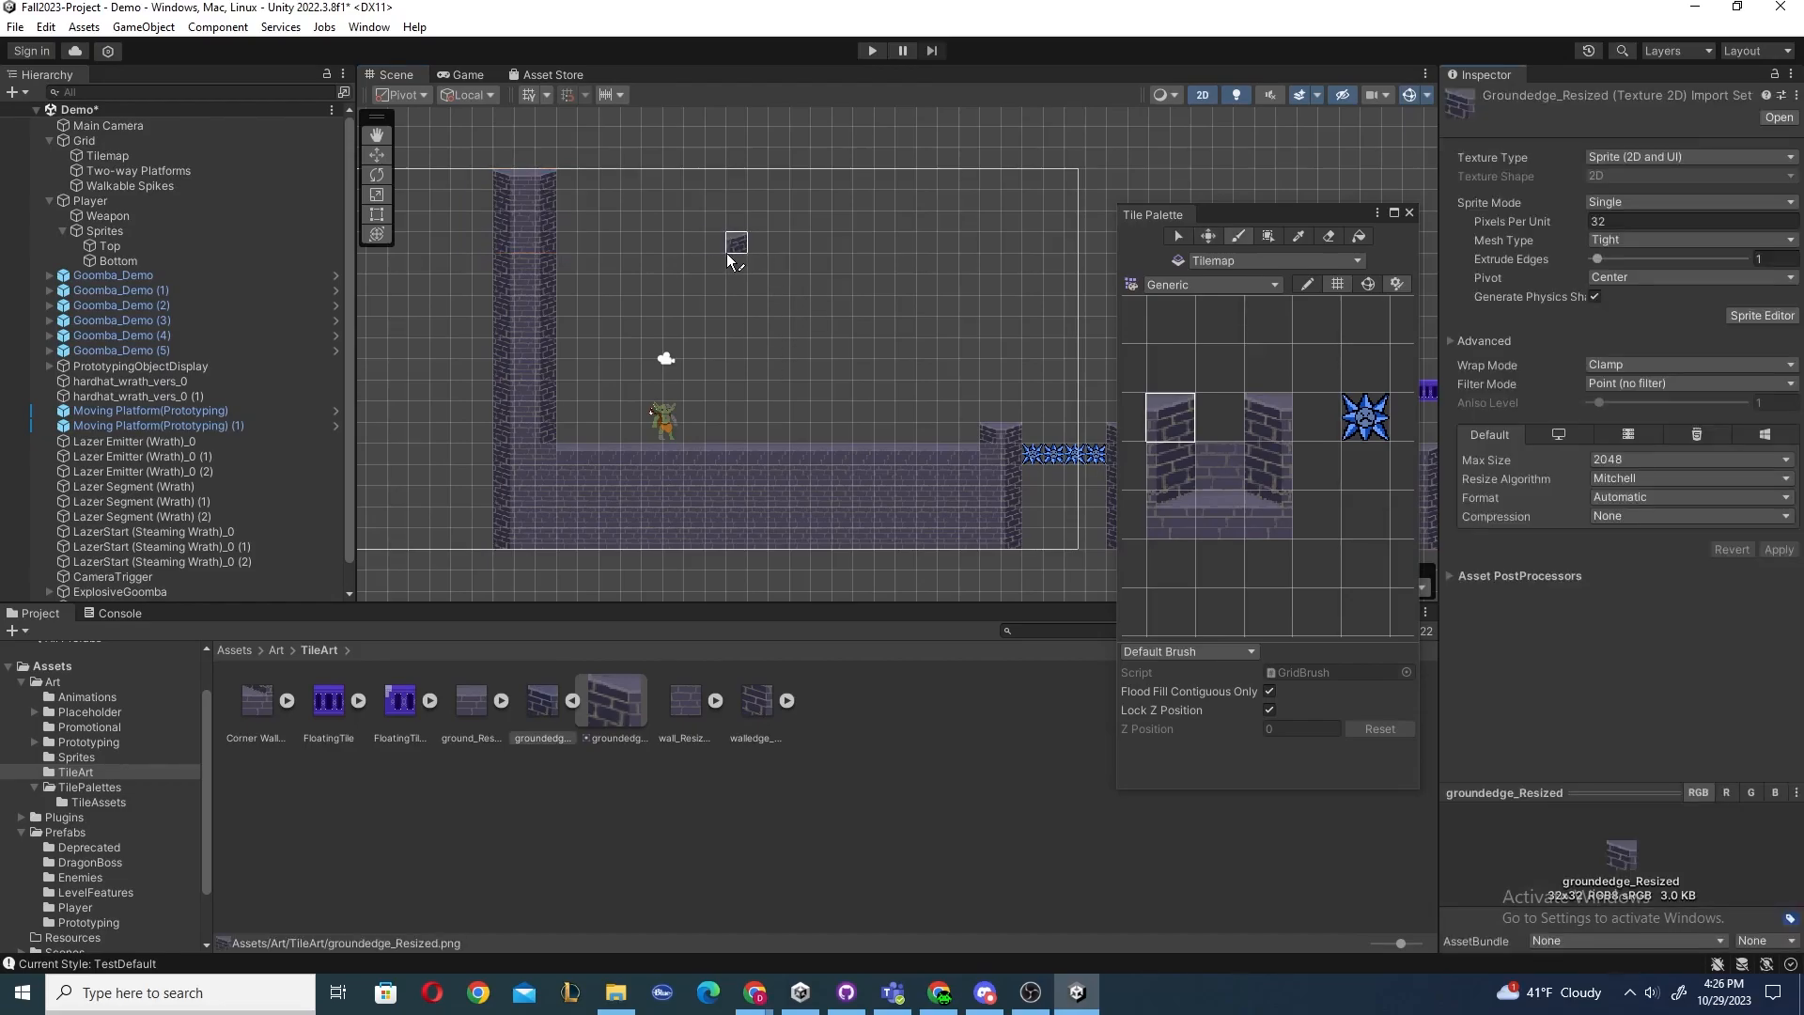
click(1216, 466)
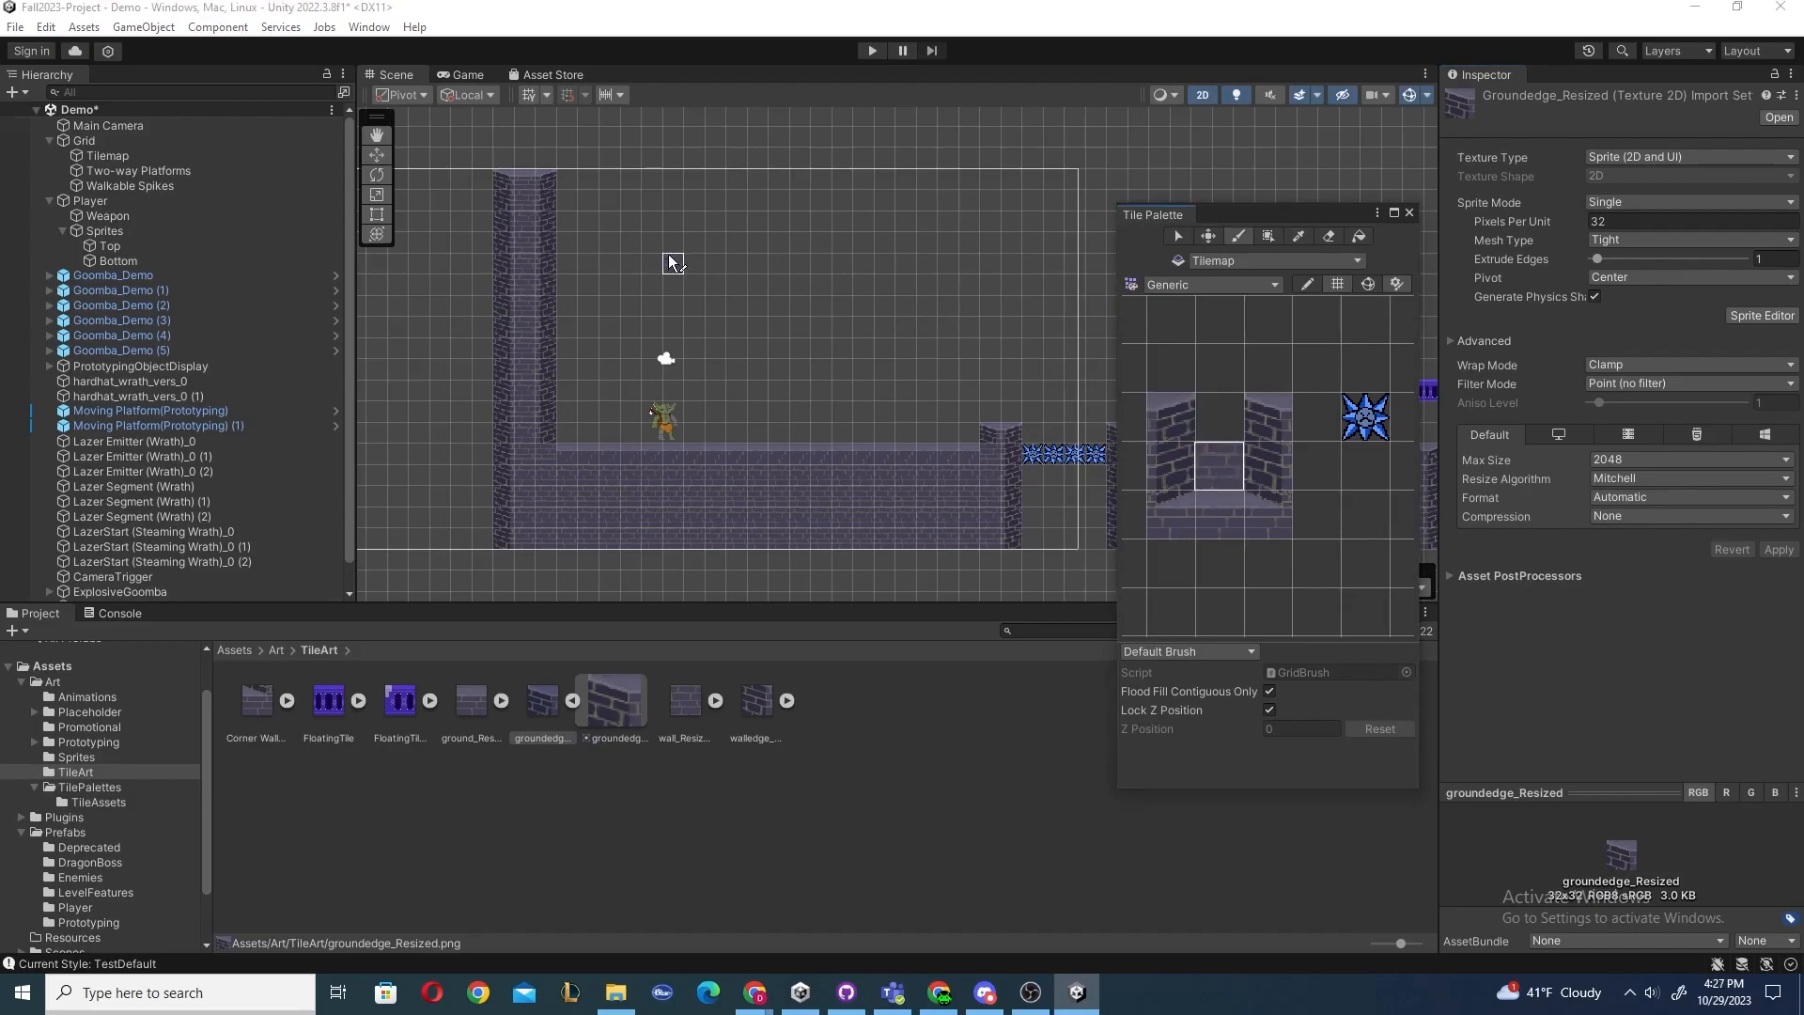
mouse_move(690, 243)
mouse_down()
mouse_move(900, 290)
mouse_move(733, 302)
mouse_move(734, 327)
mouse_up()
mouse_move(962, 347)
mouse_down()
mouse_move(733, 222)
mouse_move(995, 250)
mouse_move(818, 322)
mouse_move(880, 311)
mouse_up()
click(649, 225)
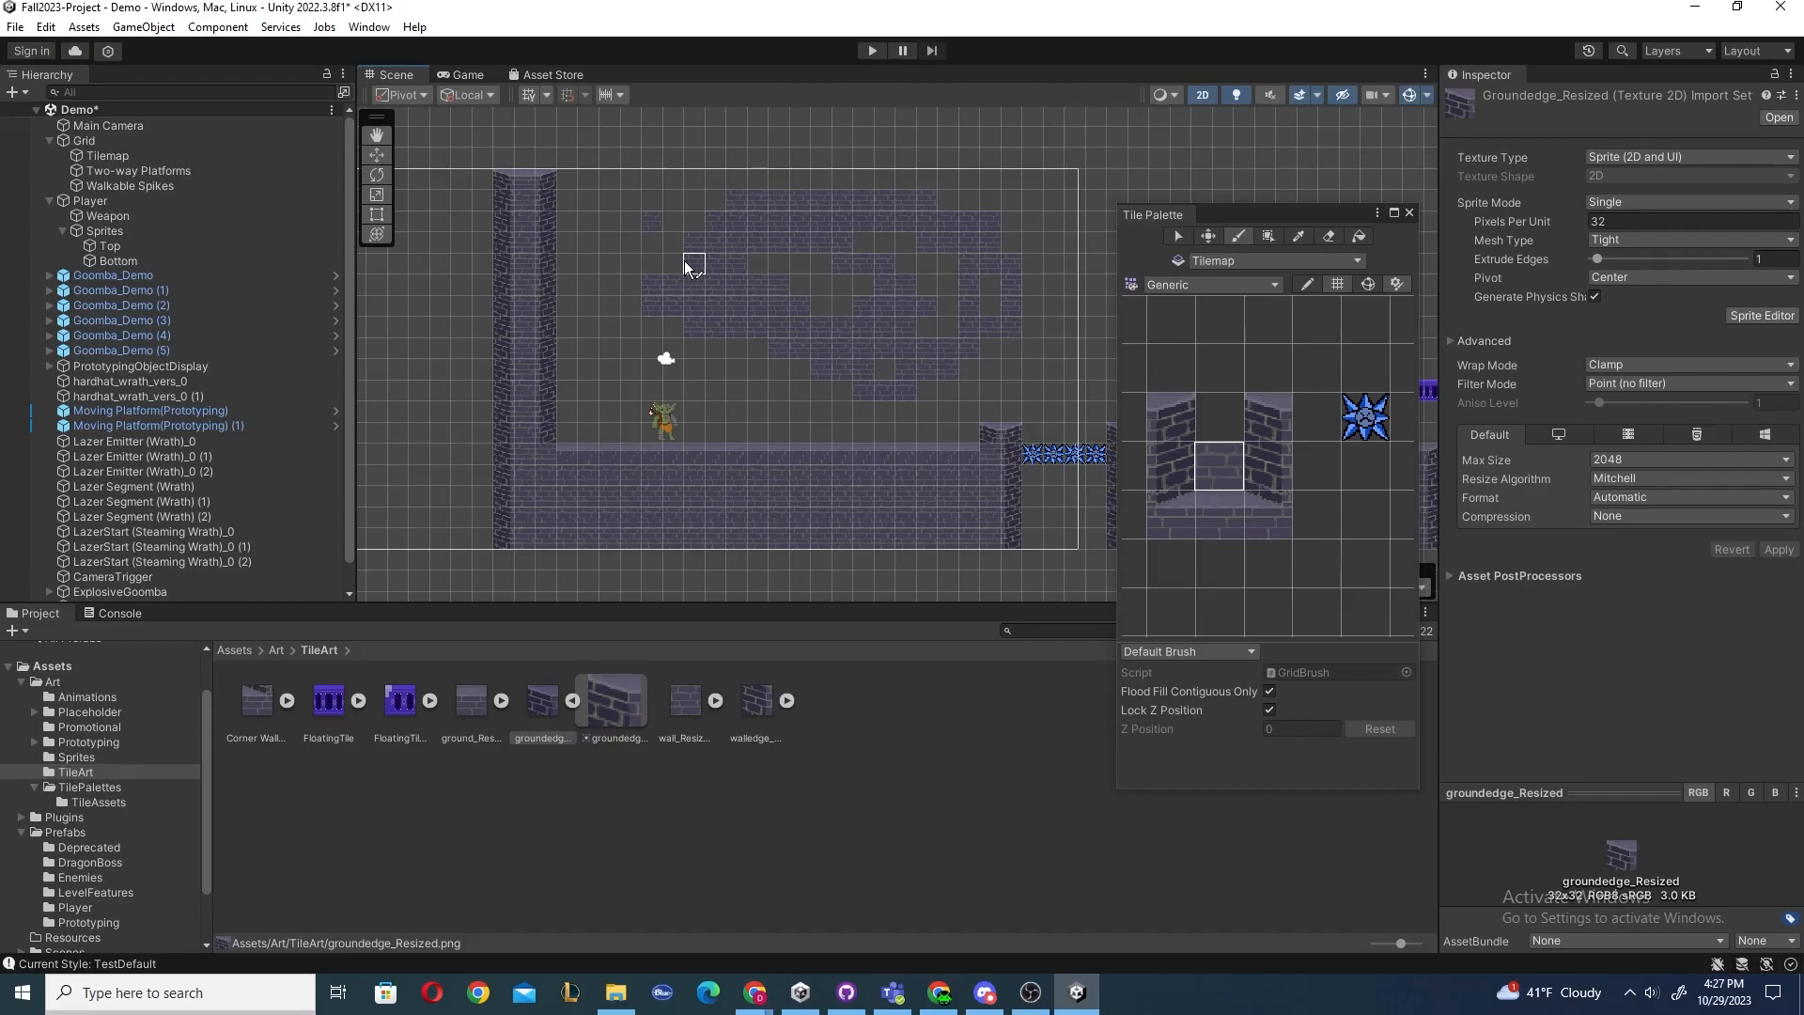
key(ctrl+z)
Pick a block of wall tiles from the palette and paint with that multi-tile brush above the floor.
key(i)
click(1169, 410)
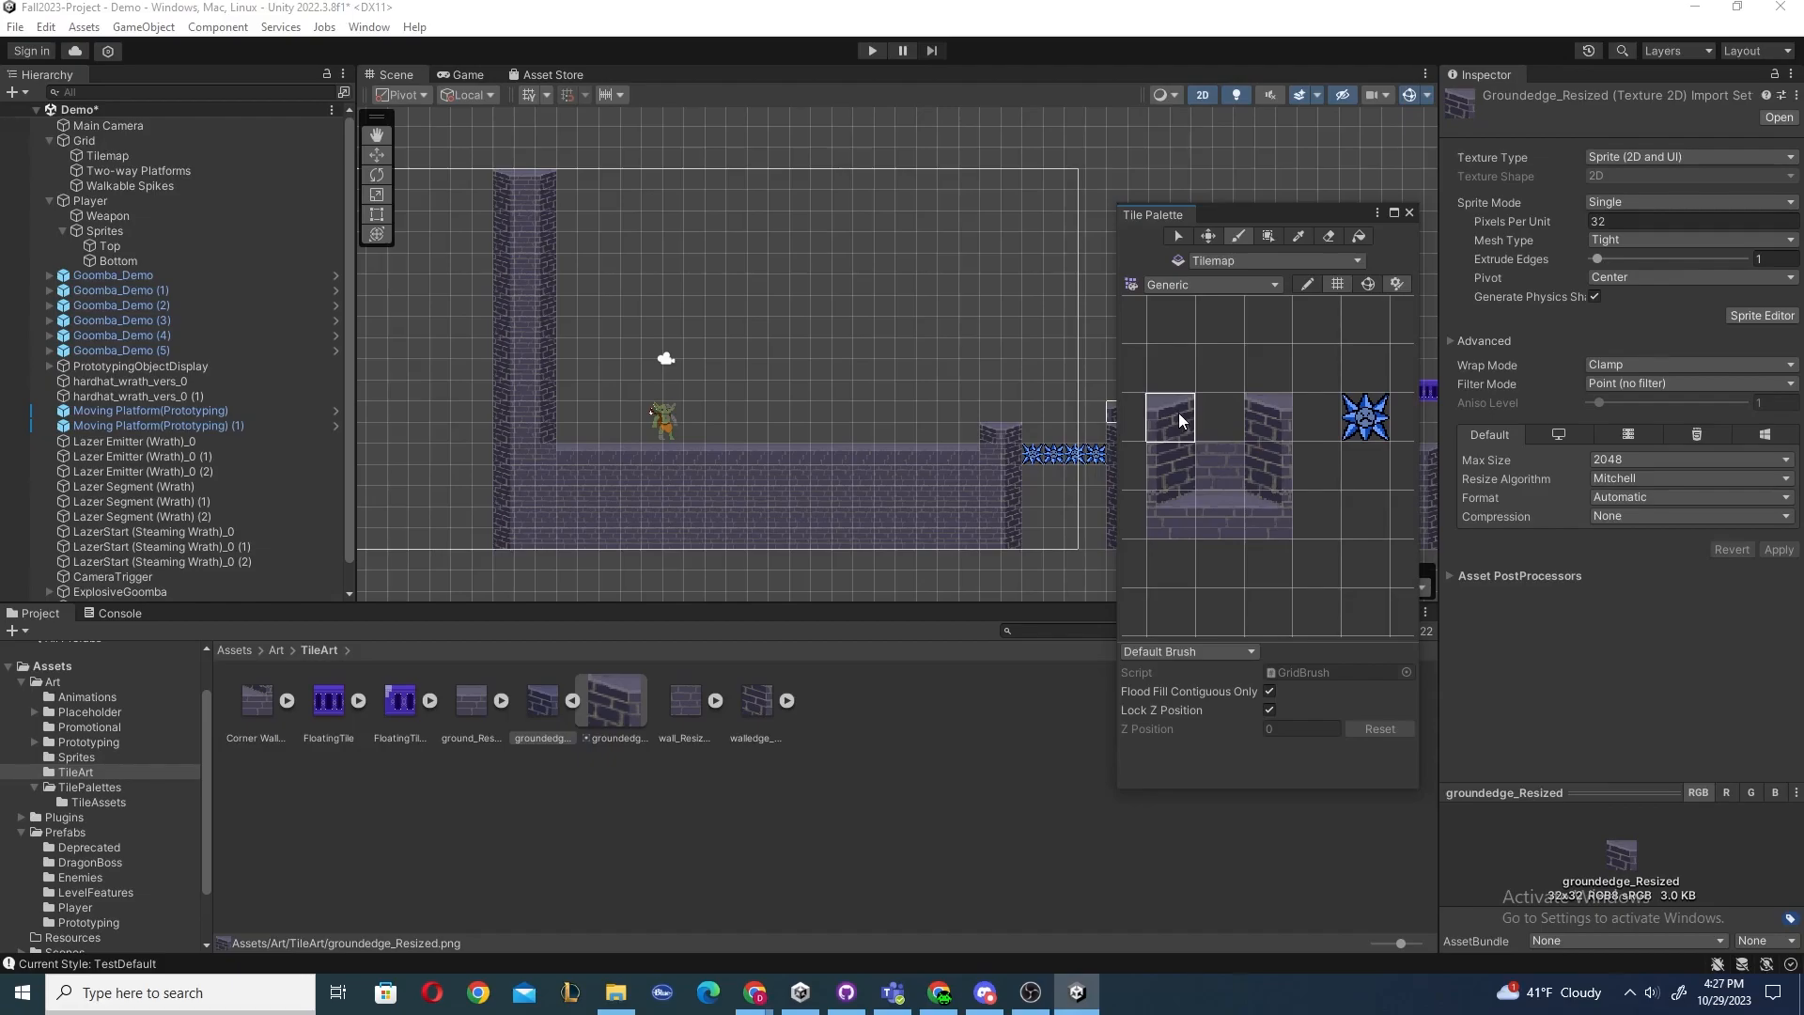
ctrl+drag(1167, 412, 1261, 465)
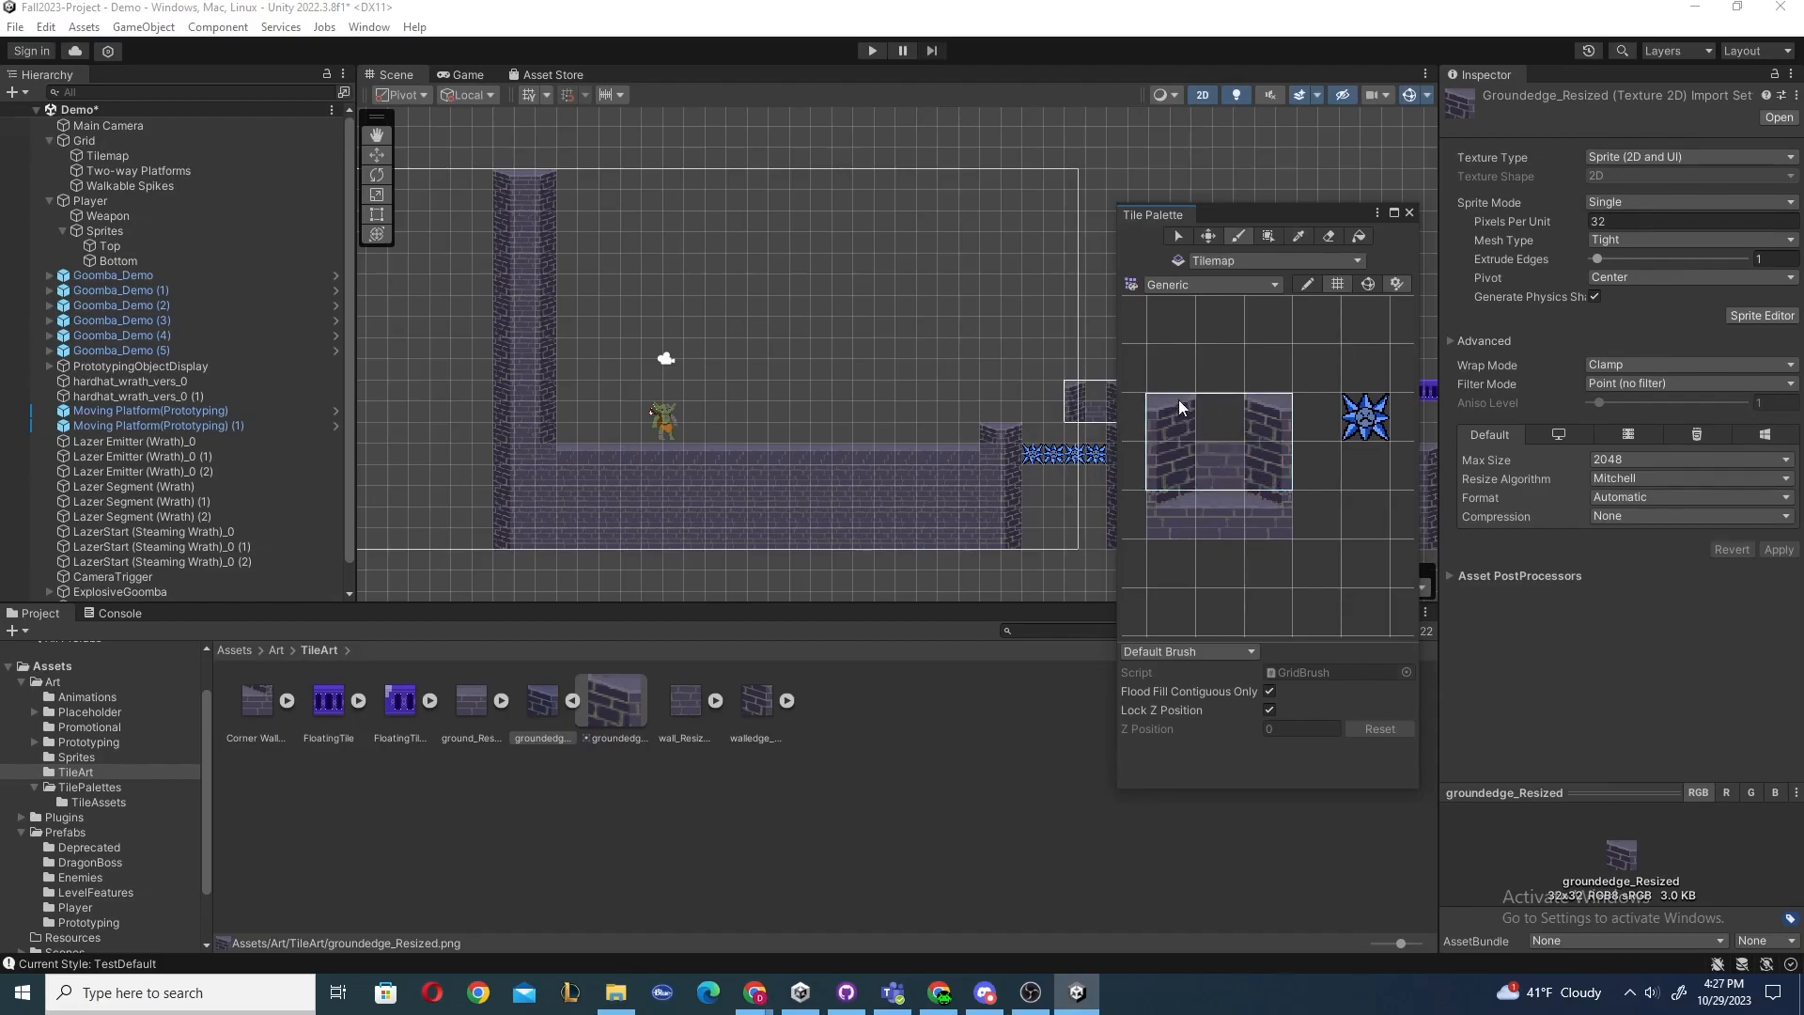
drag(735, 249, 924, 318)
mouse_move(737, 293)
mouse_down()
mouse_move(905, 367)
mouse_move(914, 234)
mouse_move(777, 294)
mouse_move(893, 273)
mouse_up()
key(ctrl+z)
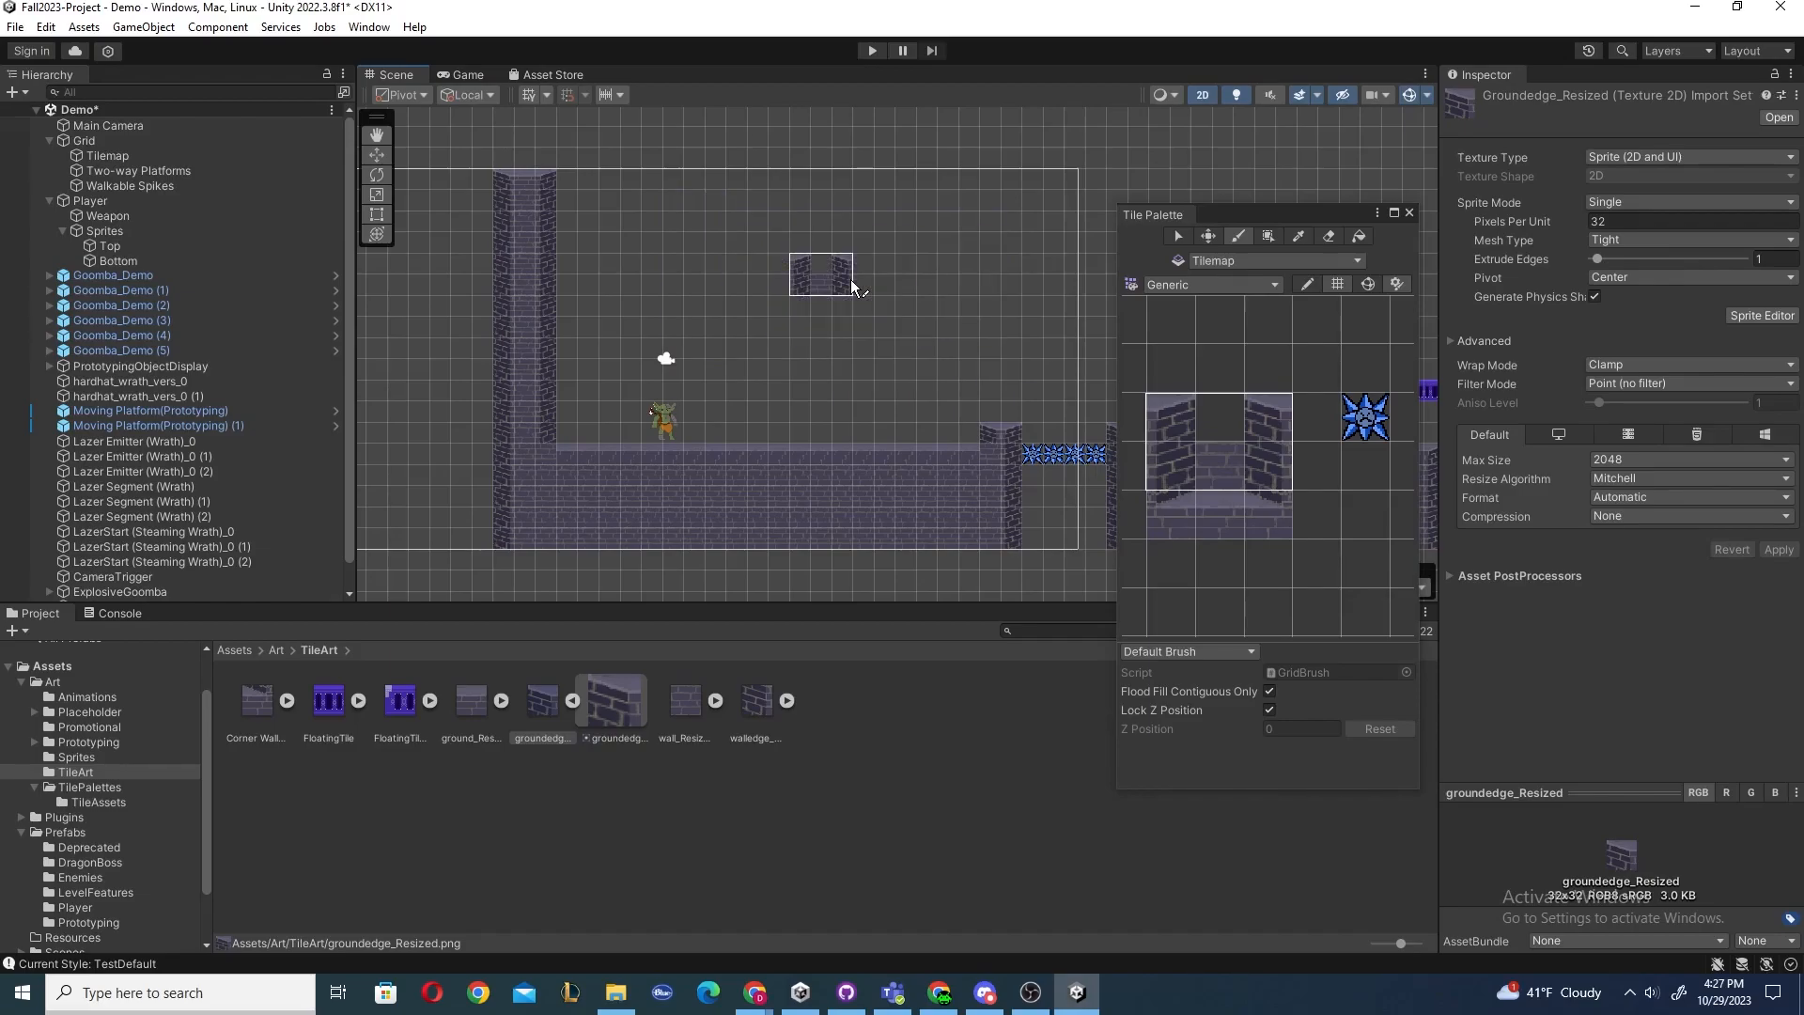
Box-fill a rectangle above the floor with the multi-tile wall block.
click(1270, 235)
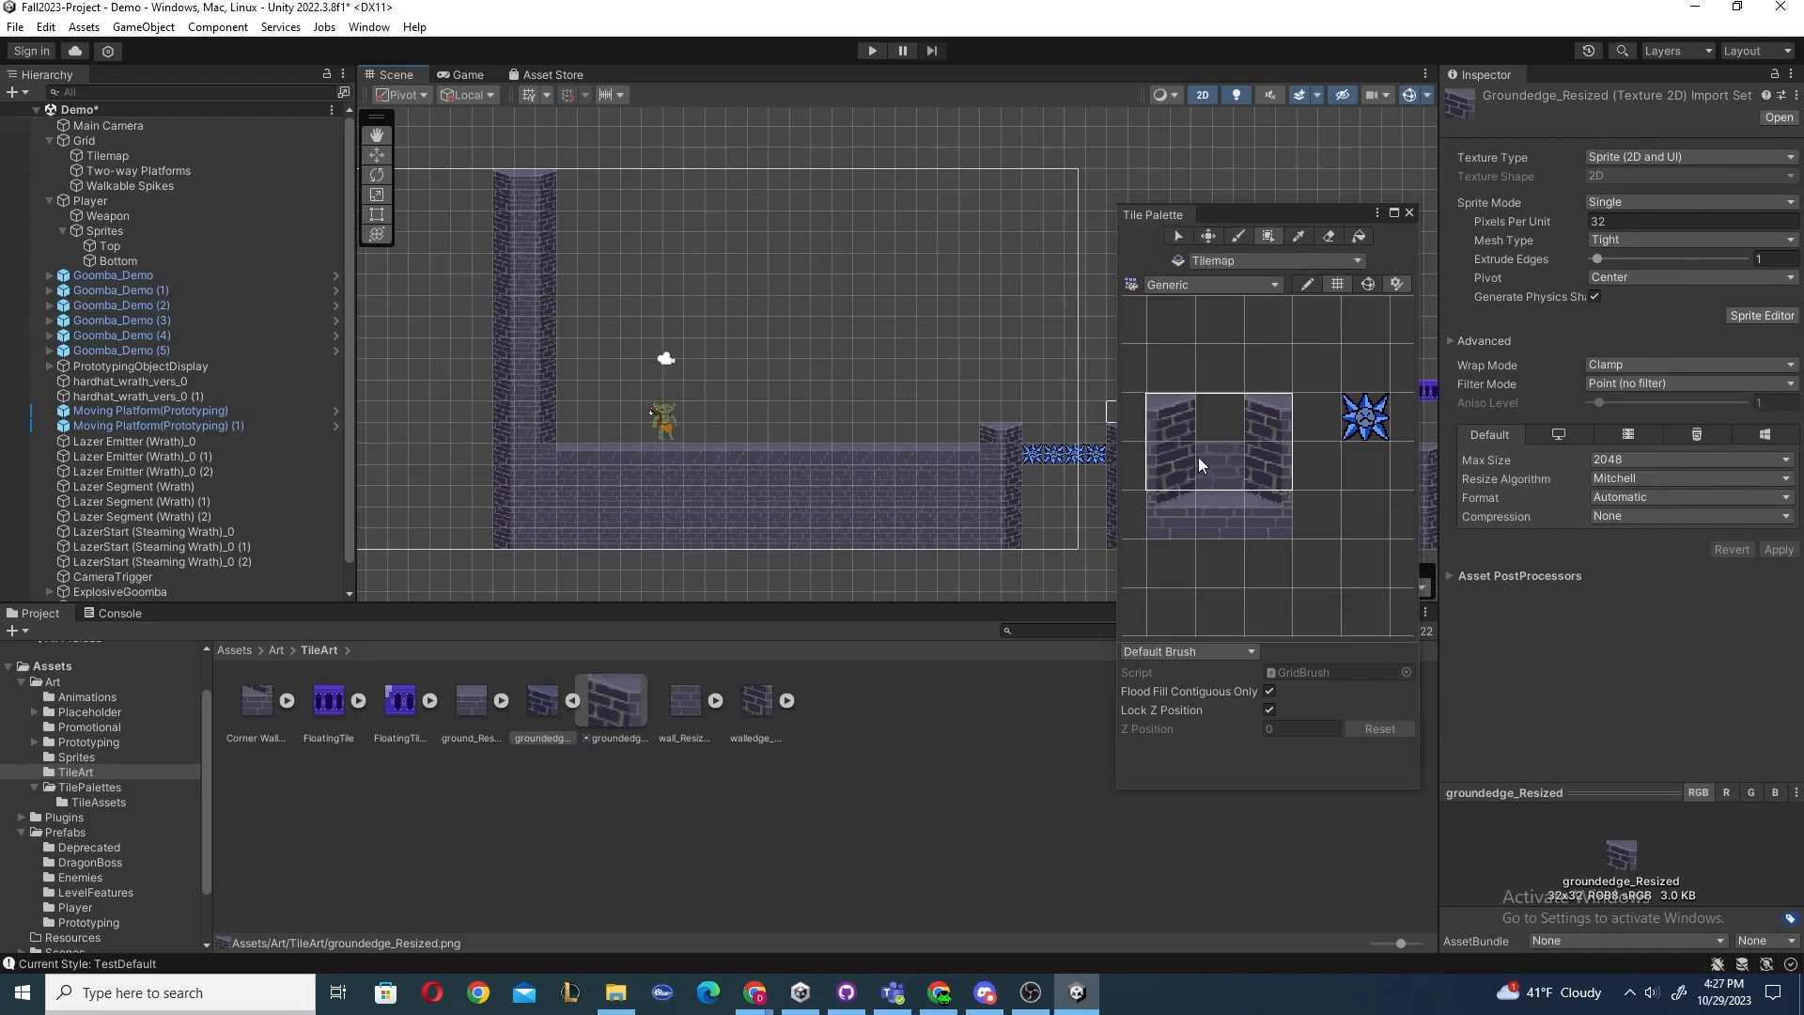
mouse_move(647, 198)
mouse_down()
mouse_move(765, 282)
mouse_move(888, 300)
mouse_up()
key(ctrl+z)
Box-fill several rectangles above the floor with the plain ground tile and one with the spike tile.
click(1220, 462)
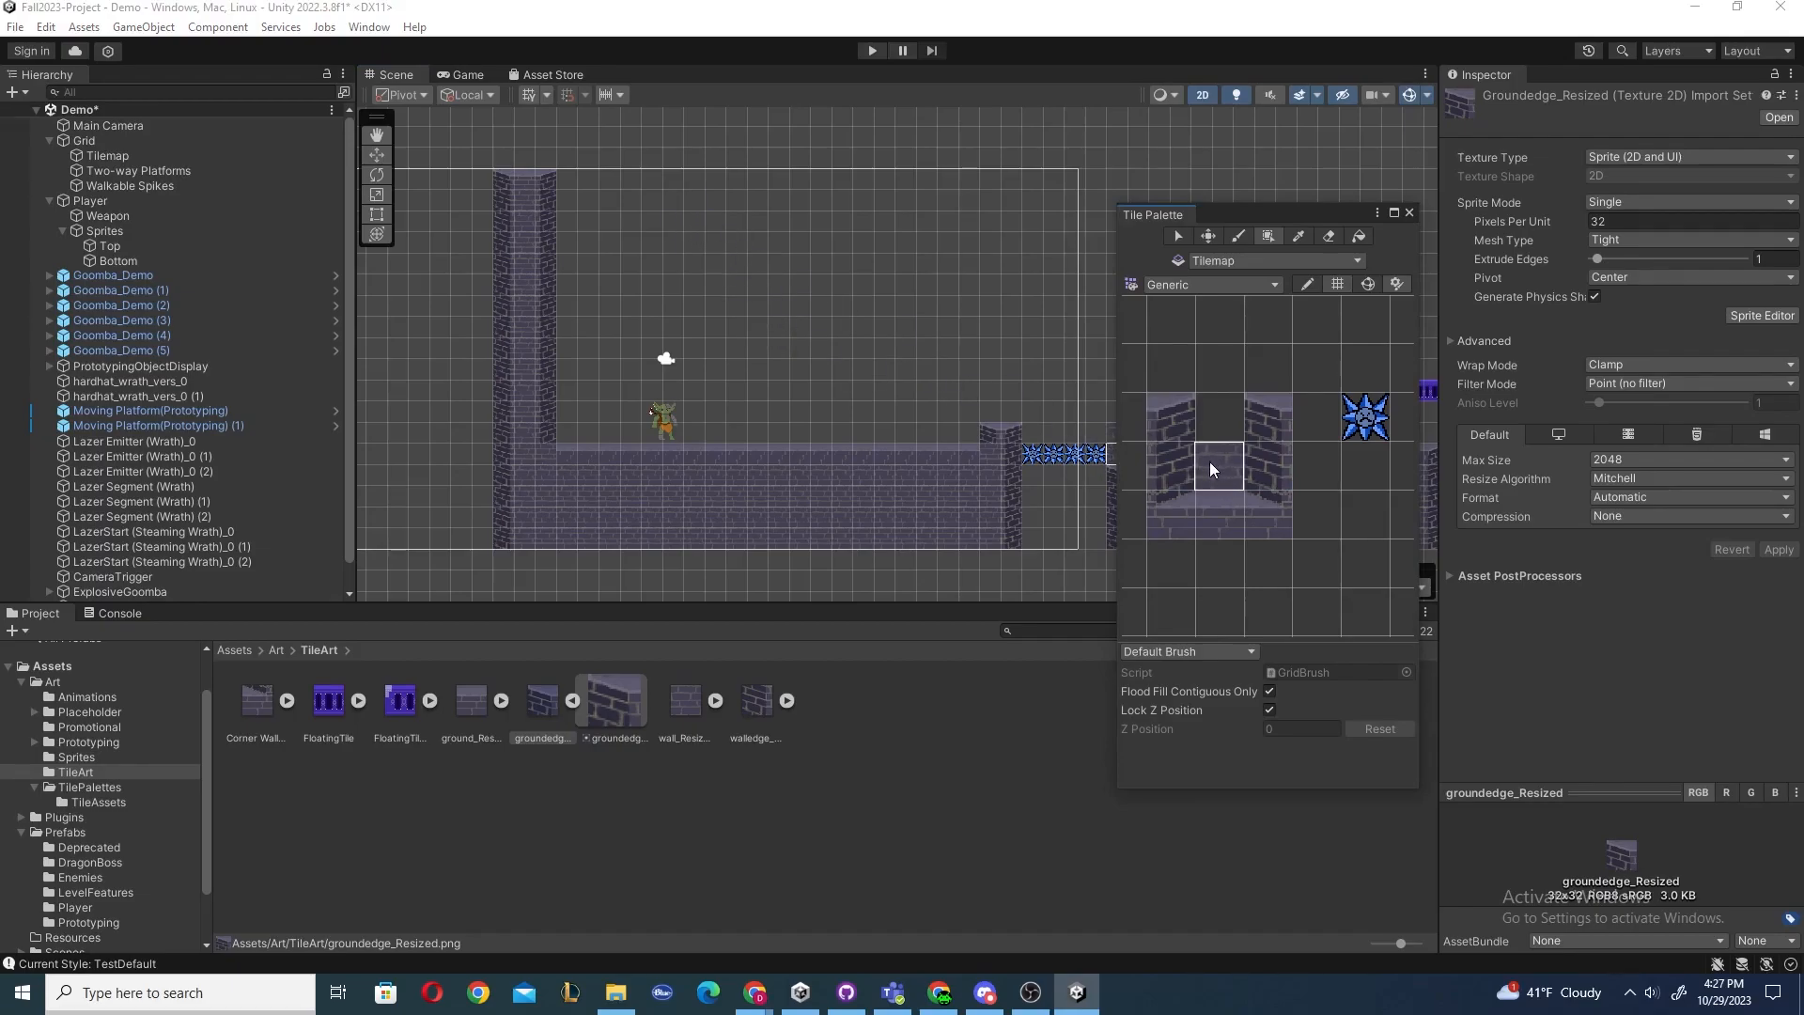
drag(691, 203, 872, 327)
drag(951, 207, 1048, 328)
drag(844, 384, 913, 398)
click(1354, 420)
drag(715, 225, 866, 313)
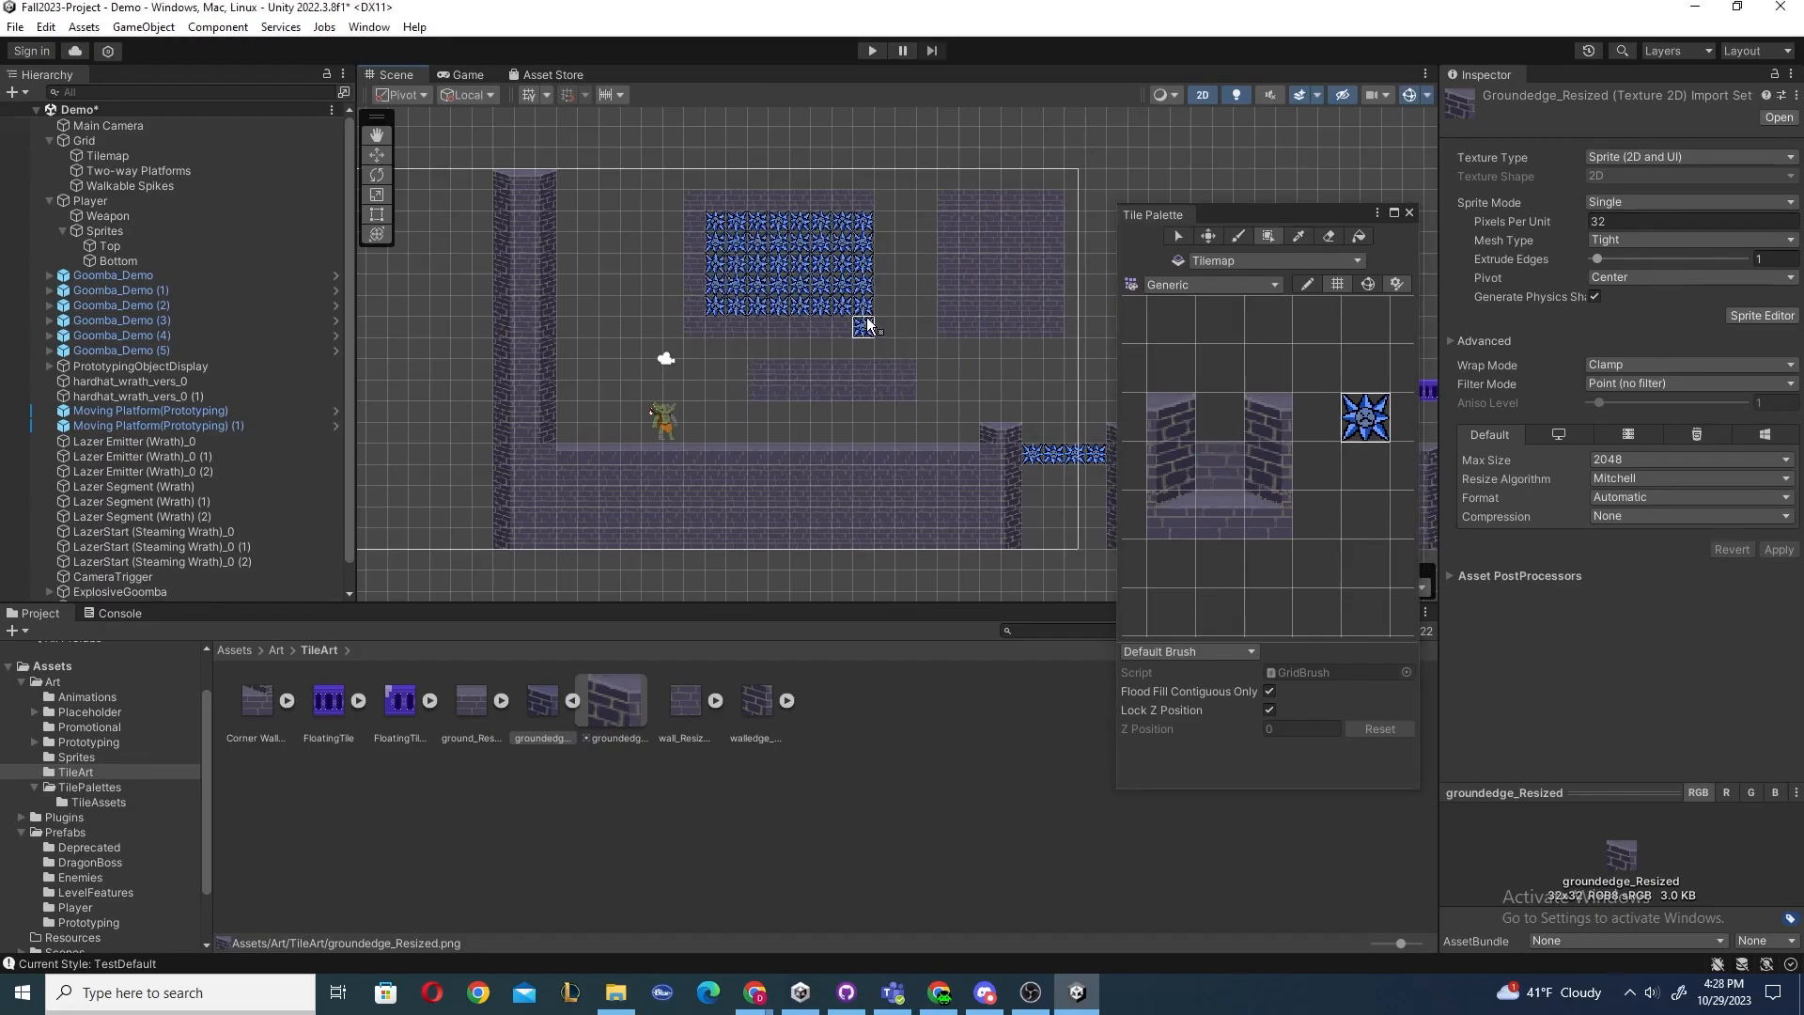
key(ctrl+z)
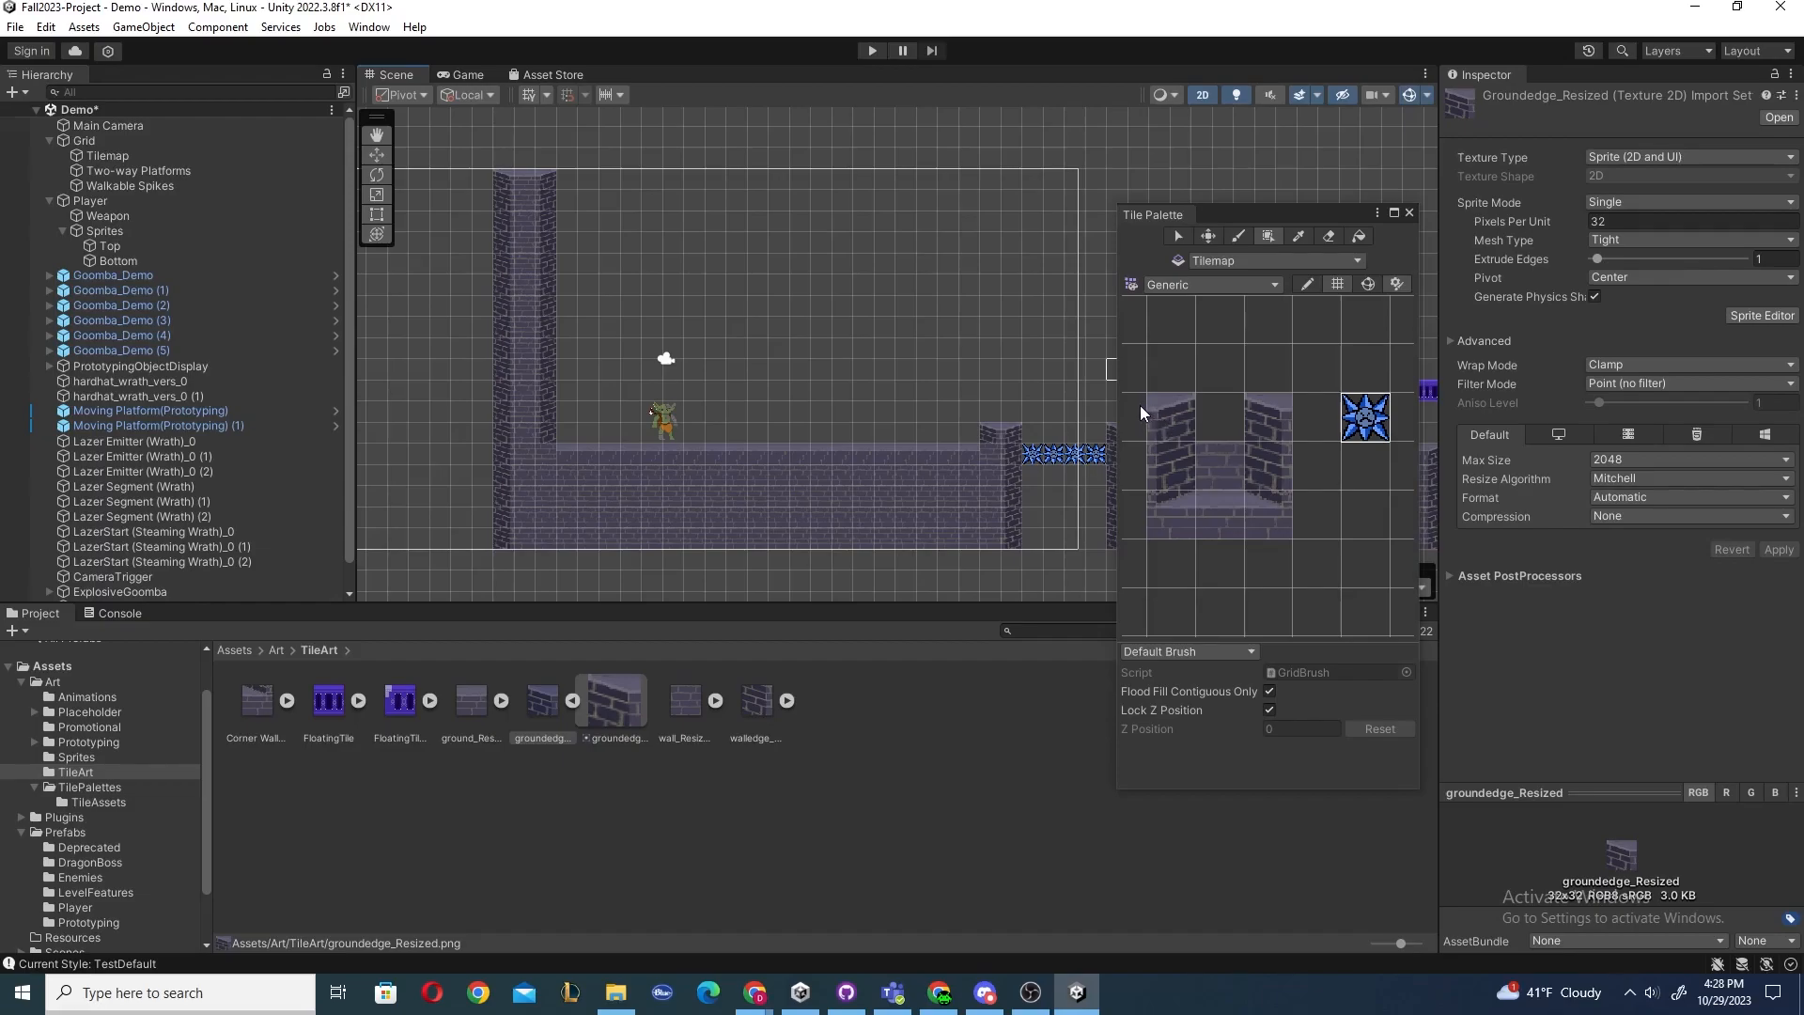
Pick the wall and spike tiles together from the palette and paint them above the floor.
drag(1259, 408, 1372, 470)
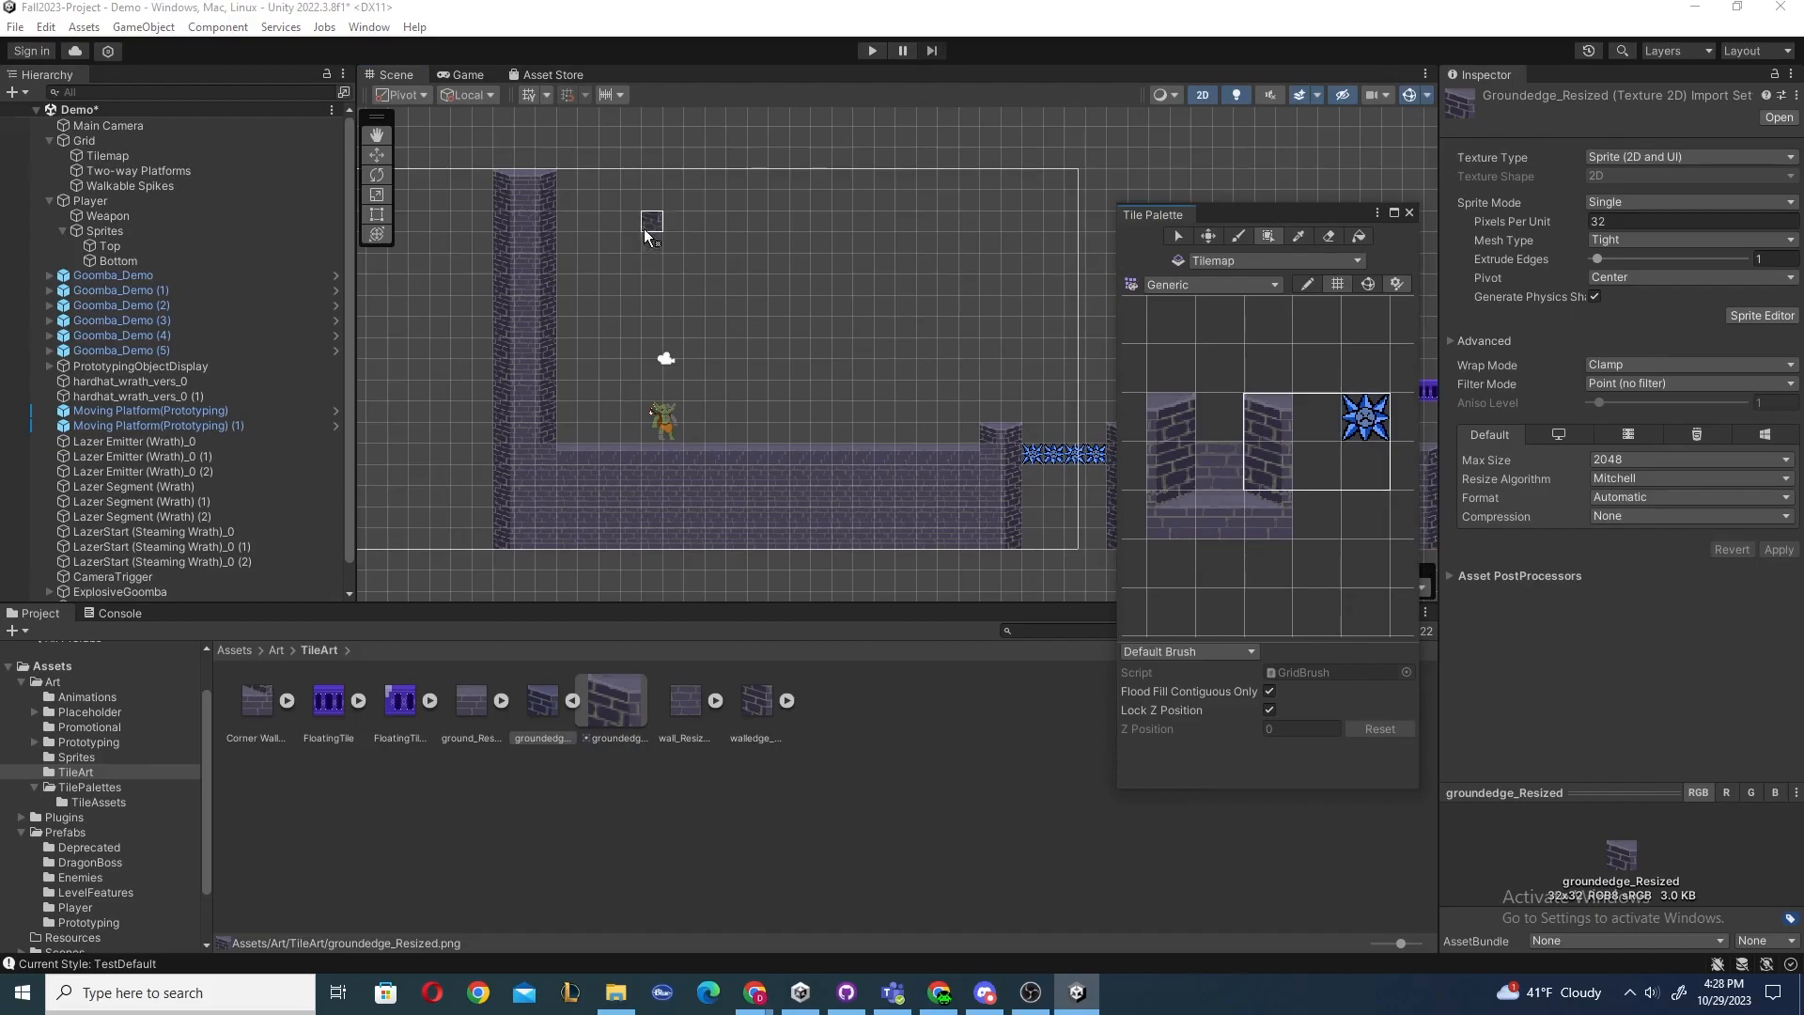
mouse_move(635, 219)
mouse_down()
mouse_move(950, 329)
mouse_move(969, 263)
mouse_move(987, 322)
mouse_move(979, 241)
mouse_move(1023, 344)
mouse_up()
key(ctrl+z)
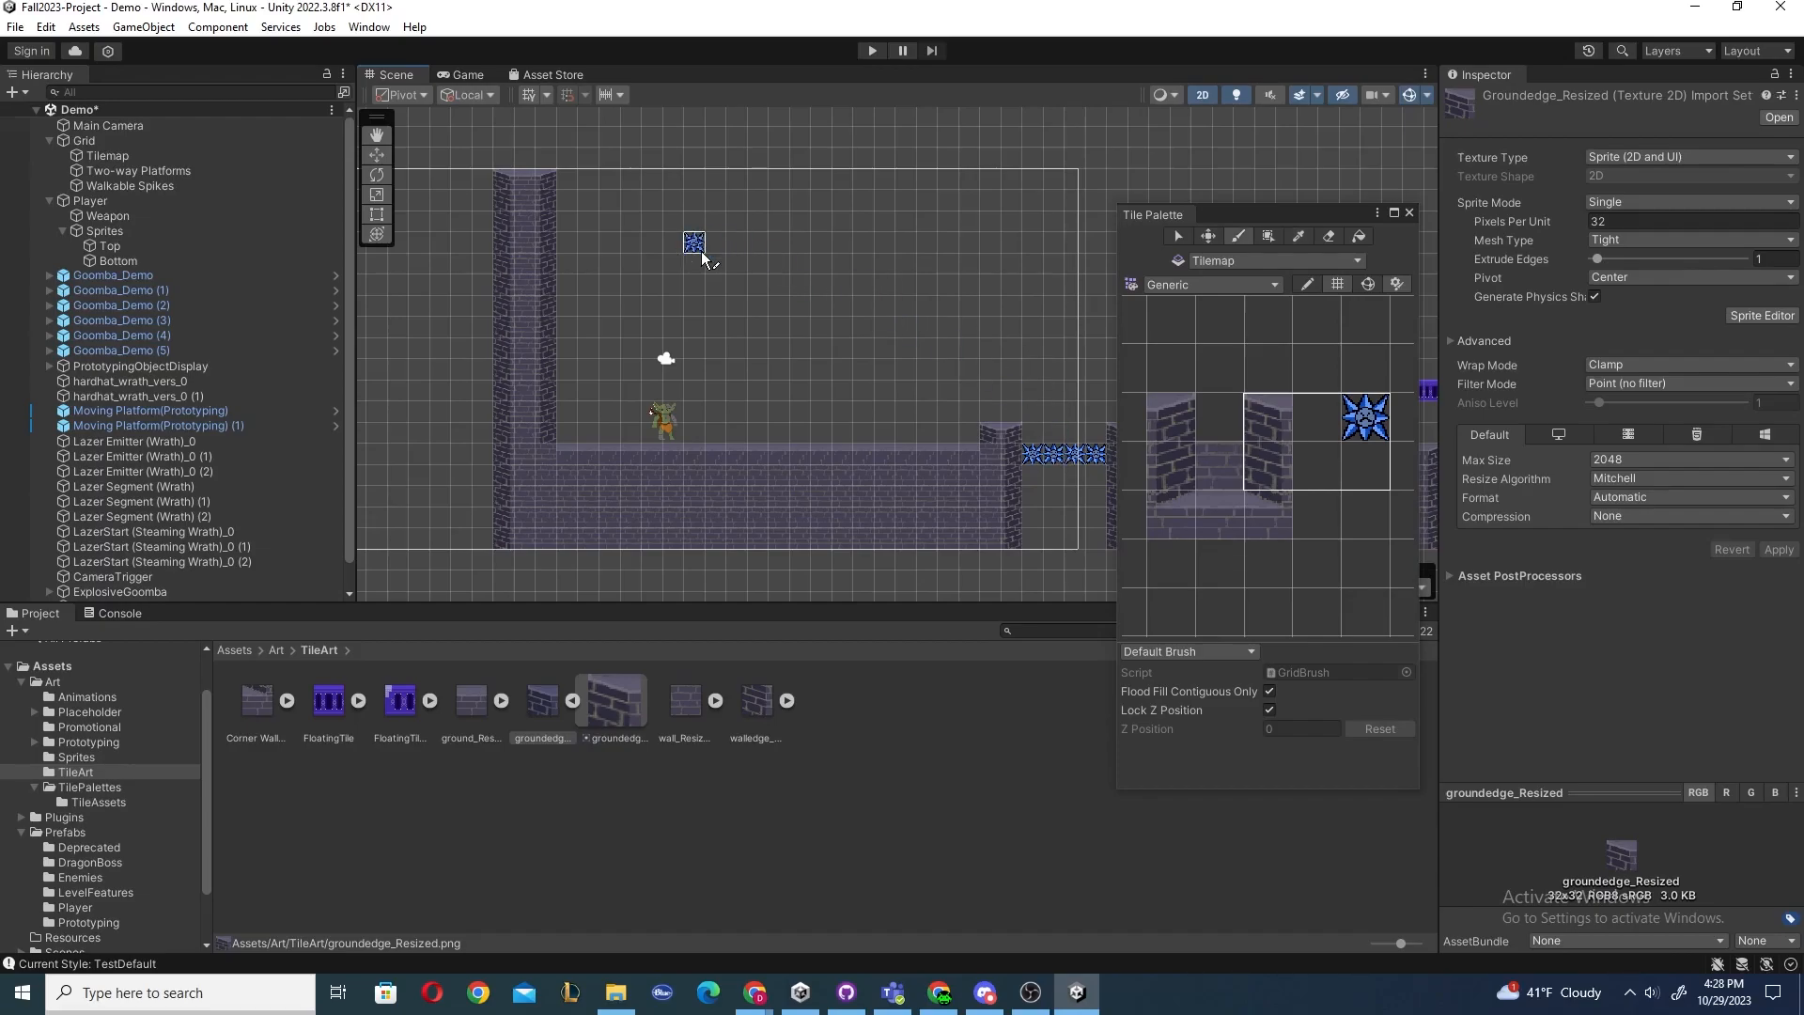
mouse_move(769, 246)
mouse_down()
mouse_move(758, 330)
mouse_move(777, 266)
mouse_move(891, 296)
mouse_up()
key(ctrl+z)
Pick a floor tile from the Scene with the Picker and paint it above the floor.
key(i)
click(795, 452)
mouse_move(726, 245)
mouse_down()
mouse_move(812, 287)
mouse_move(742, 231)
mouse_move(800, 374)
mouse_up()
key(ctrl+z)
Erase tiles down the left wall with the Eraser tool.
key(d)
mouse_move(577, 210)
mouse_down()
mouse_move(484, 287)
mouse_move(588, 286)
mouse_move(457, 411)
mouse_move(589, 382)
mouse_move(528, 485)
mouse_up()
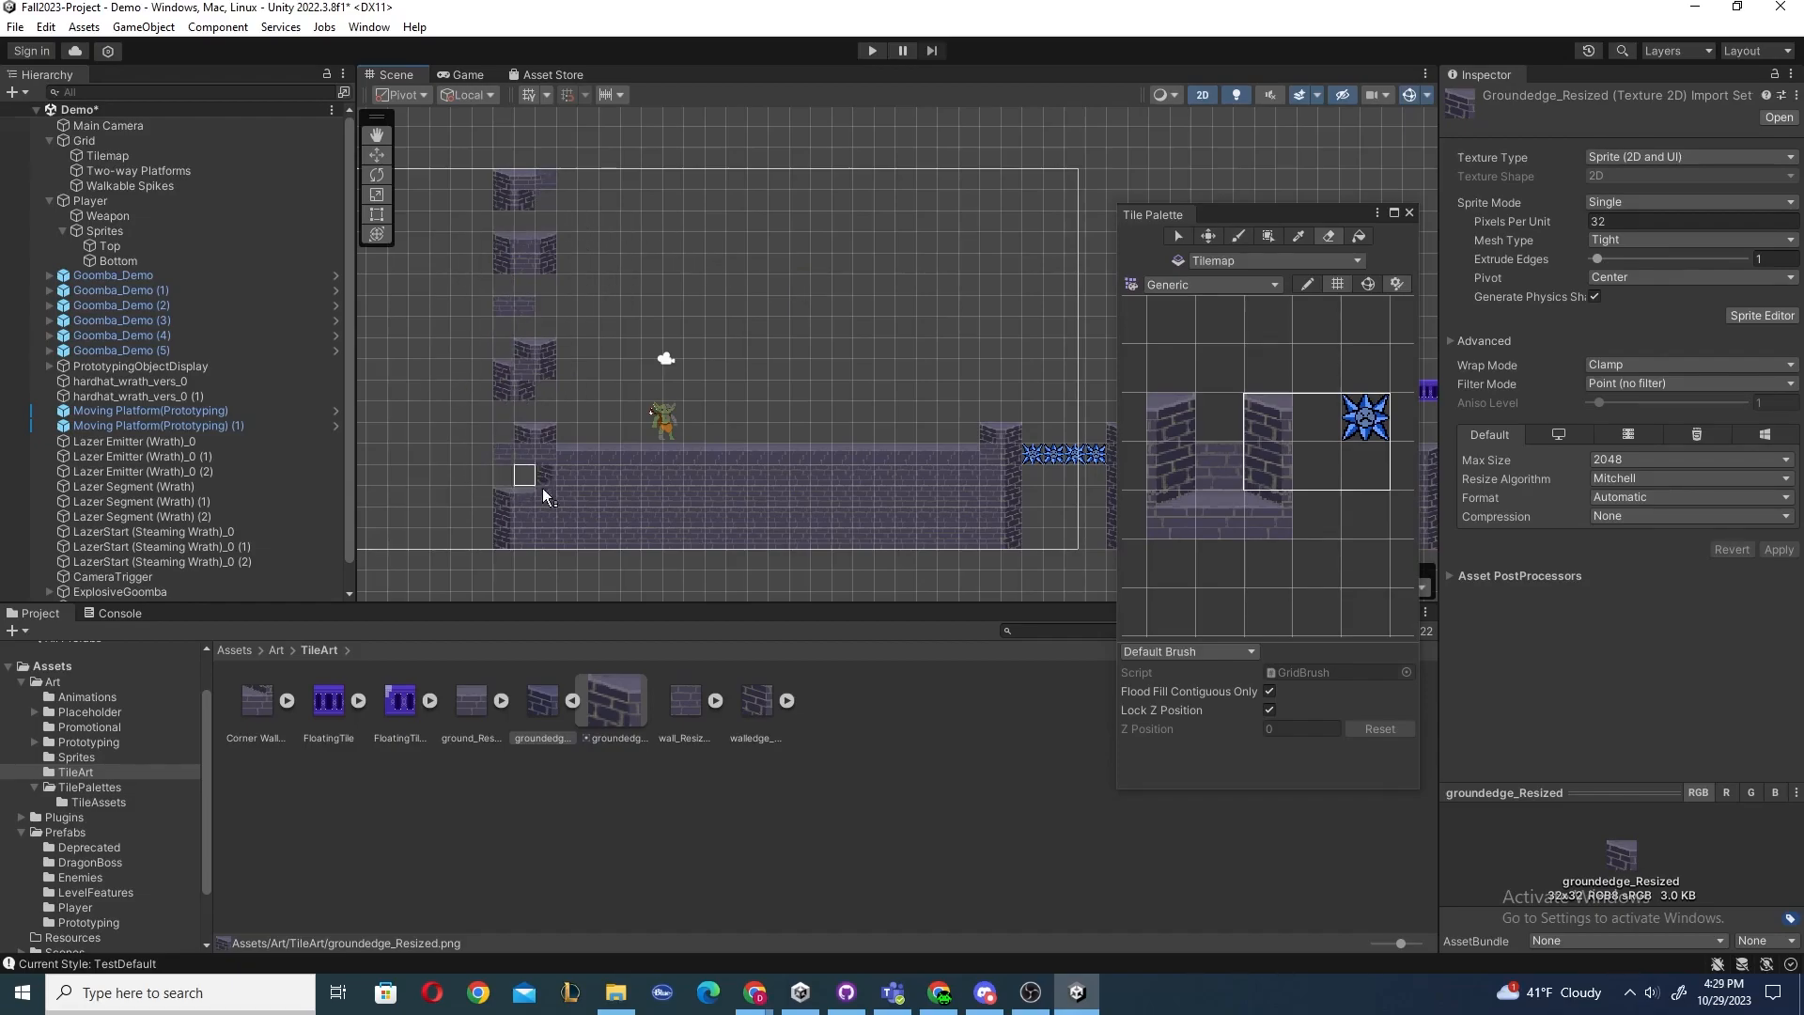
key(ctrl+z)
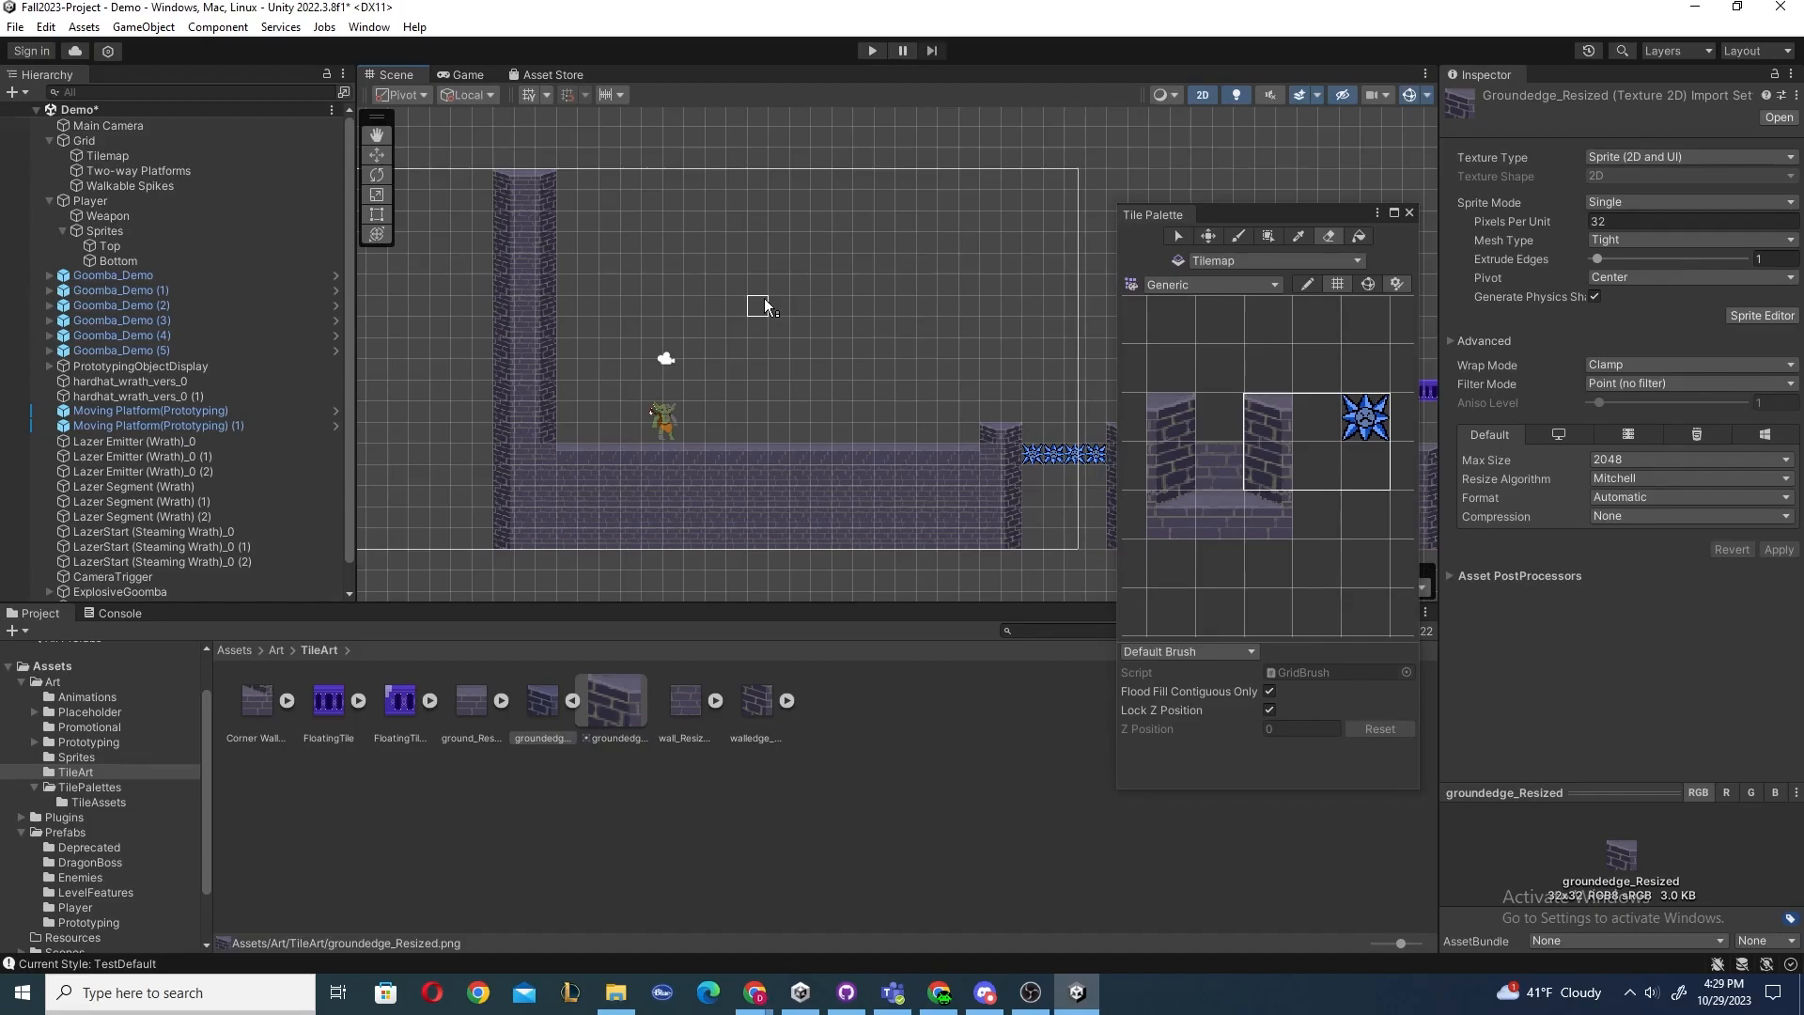
Select empty palette cells as the brush and paint over the top of the left wall to erase it.
drag(1165, 313, 1266, 371)
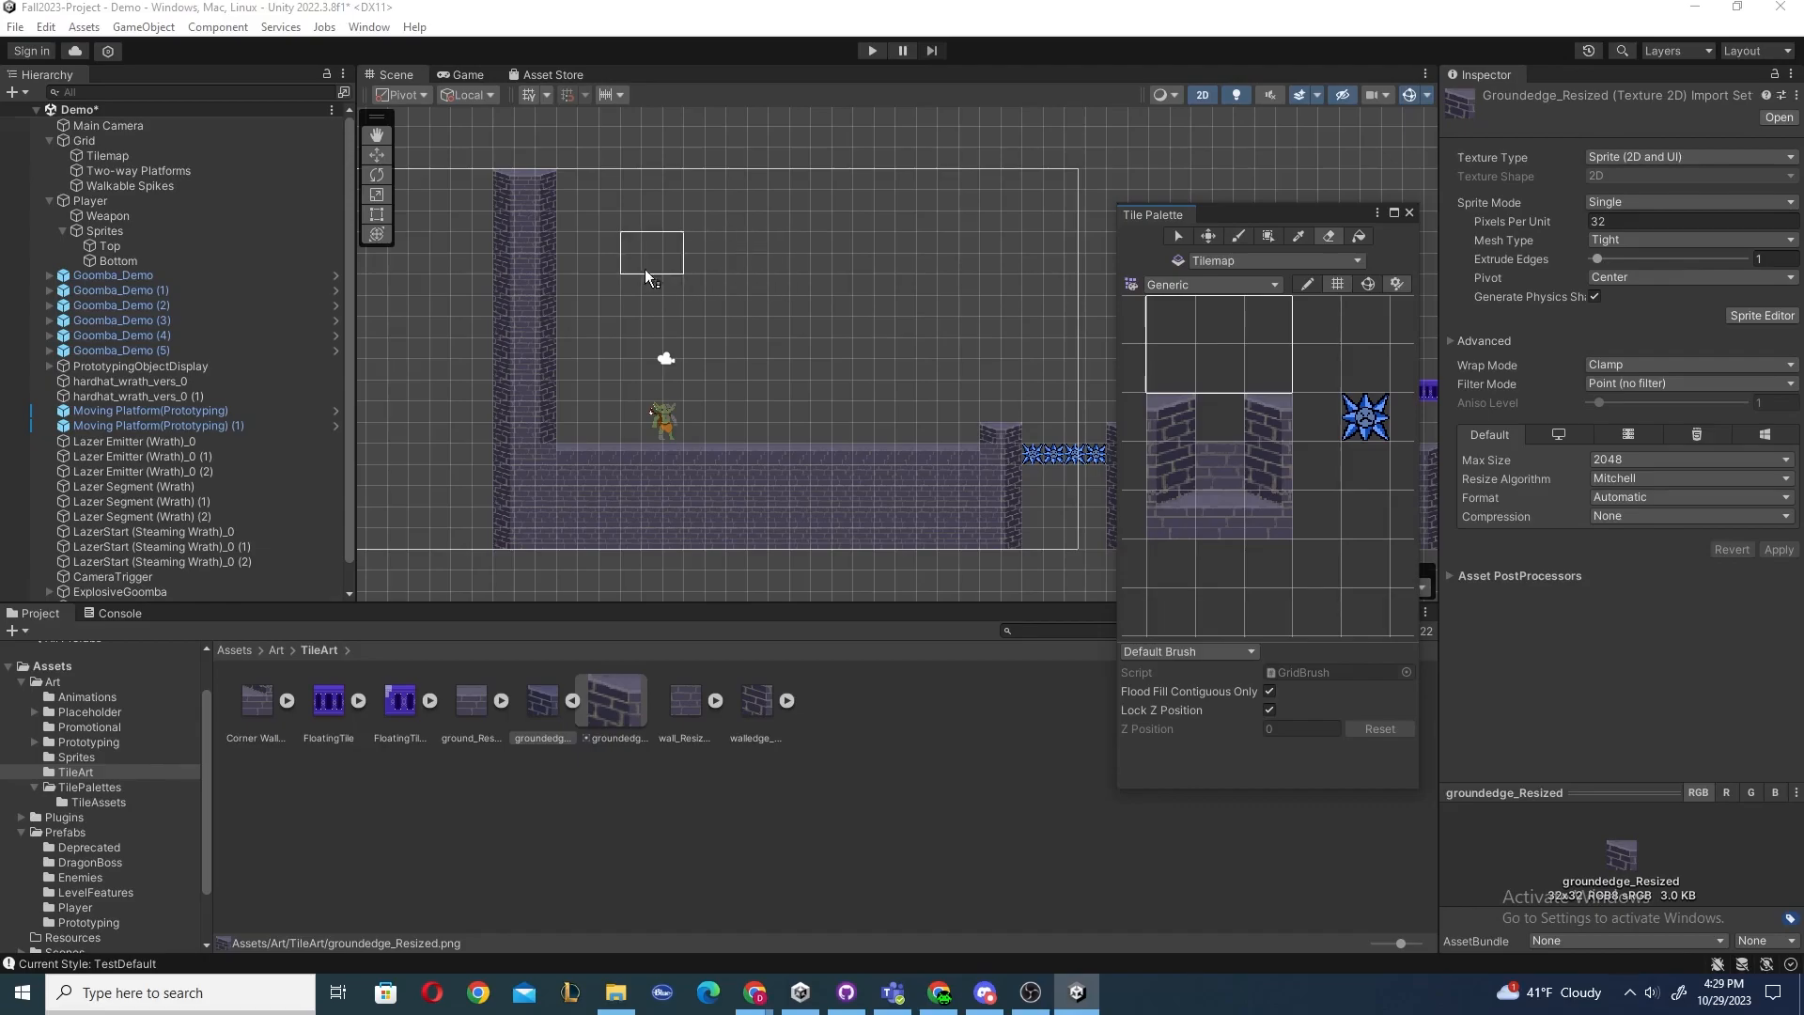
drag(544, 233, 549, 376)
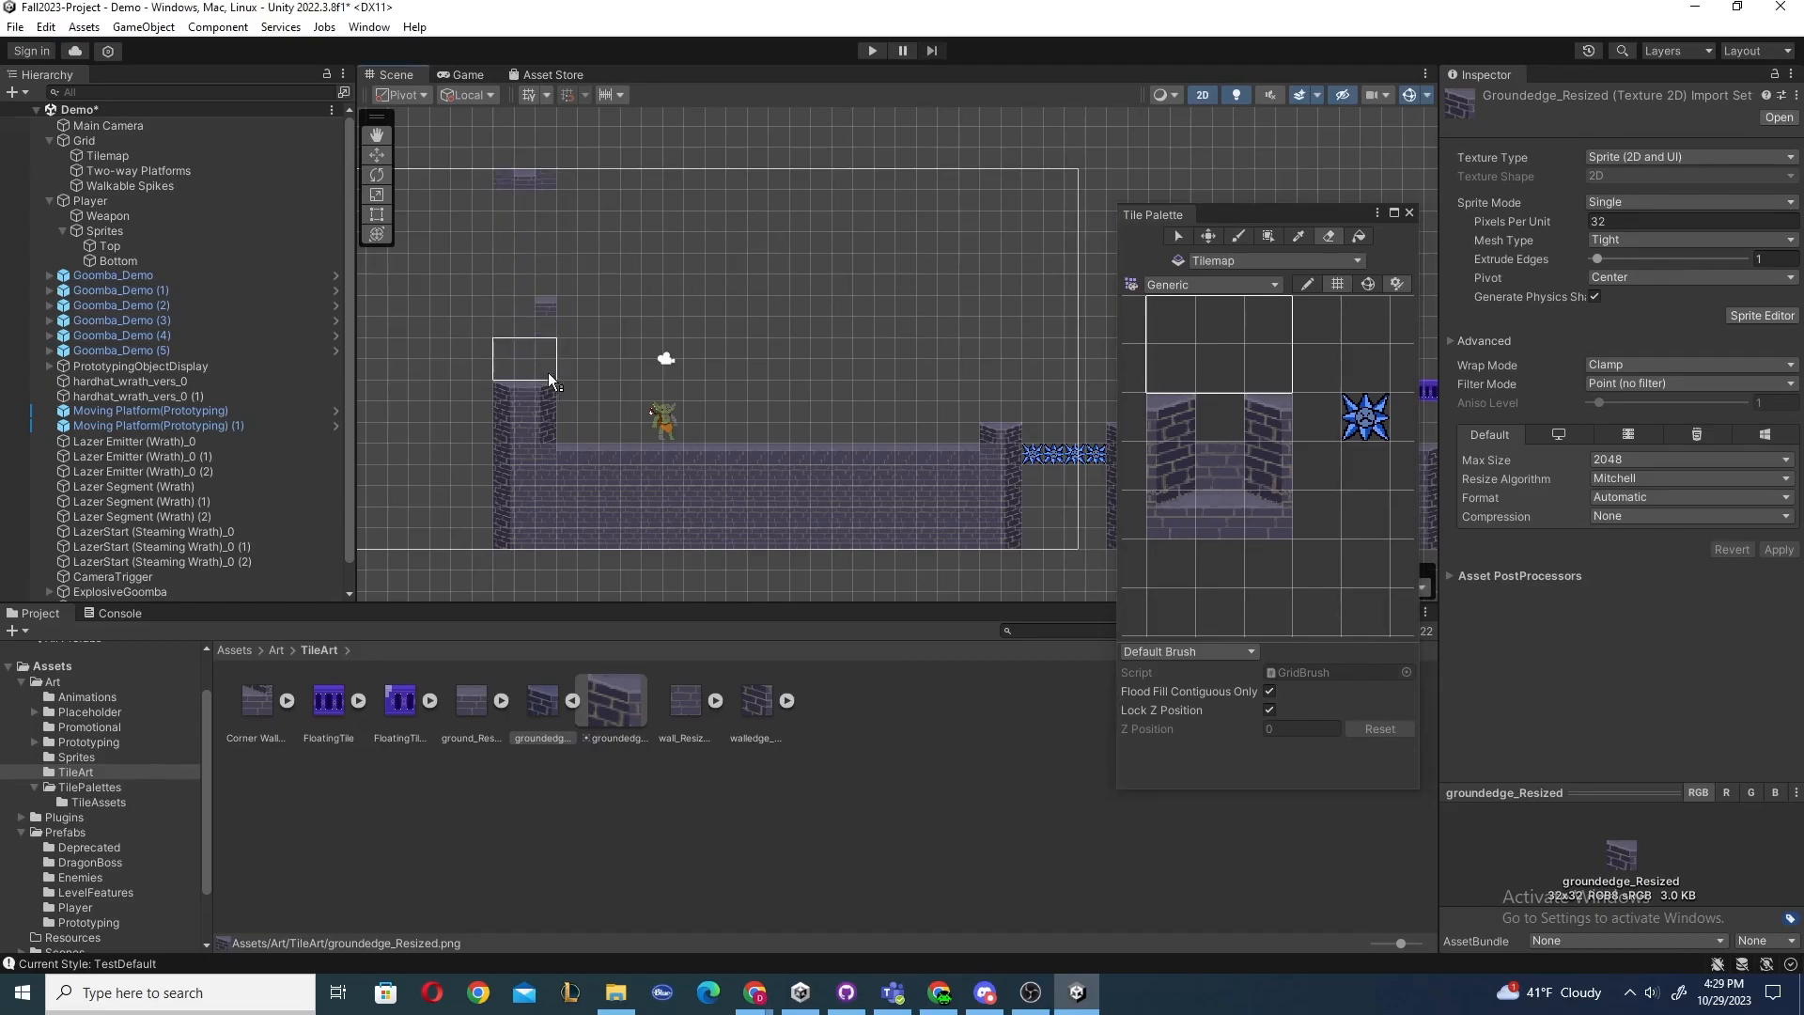
key(ctrl+z)
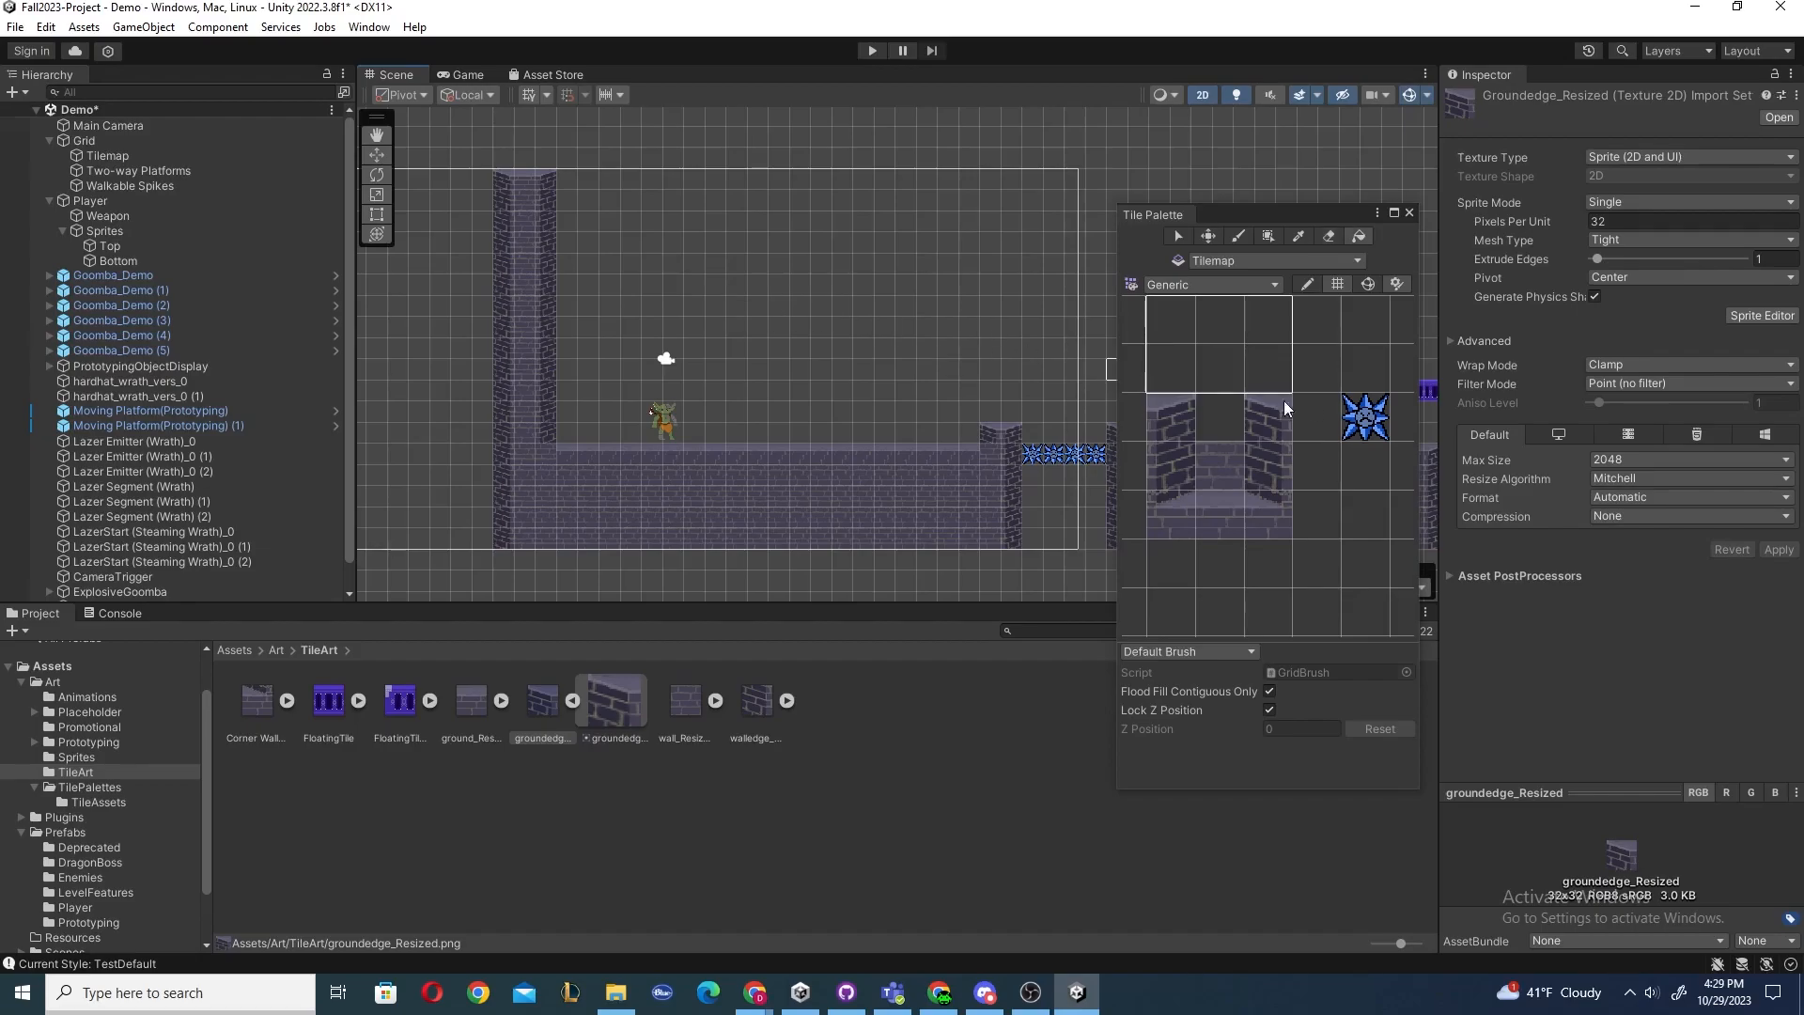
Flood-fill the empty area around the level with the spike tile.
click(1363, 417)
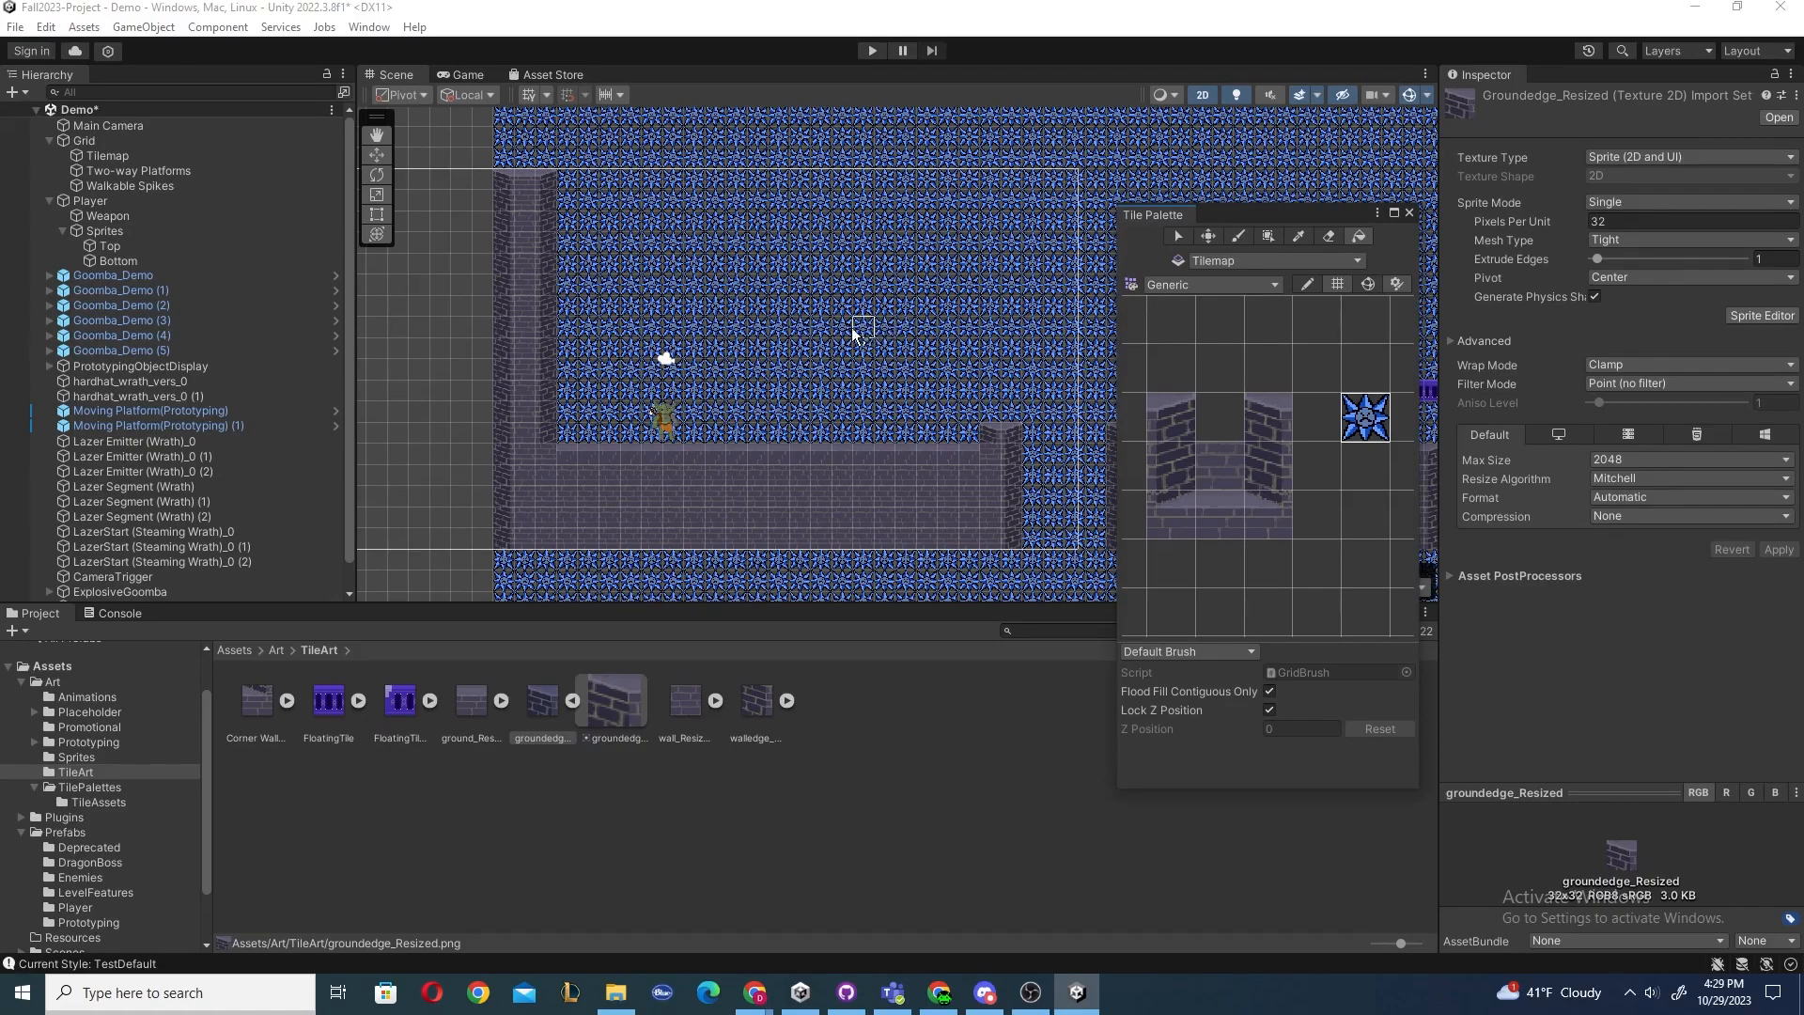
scroll(855, 331, down, 2)
scroll(772, 356, up, 2)
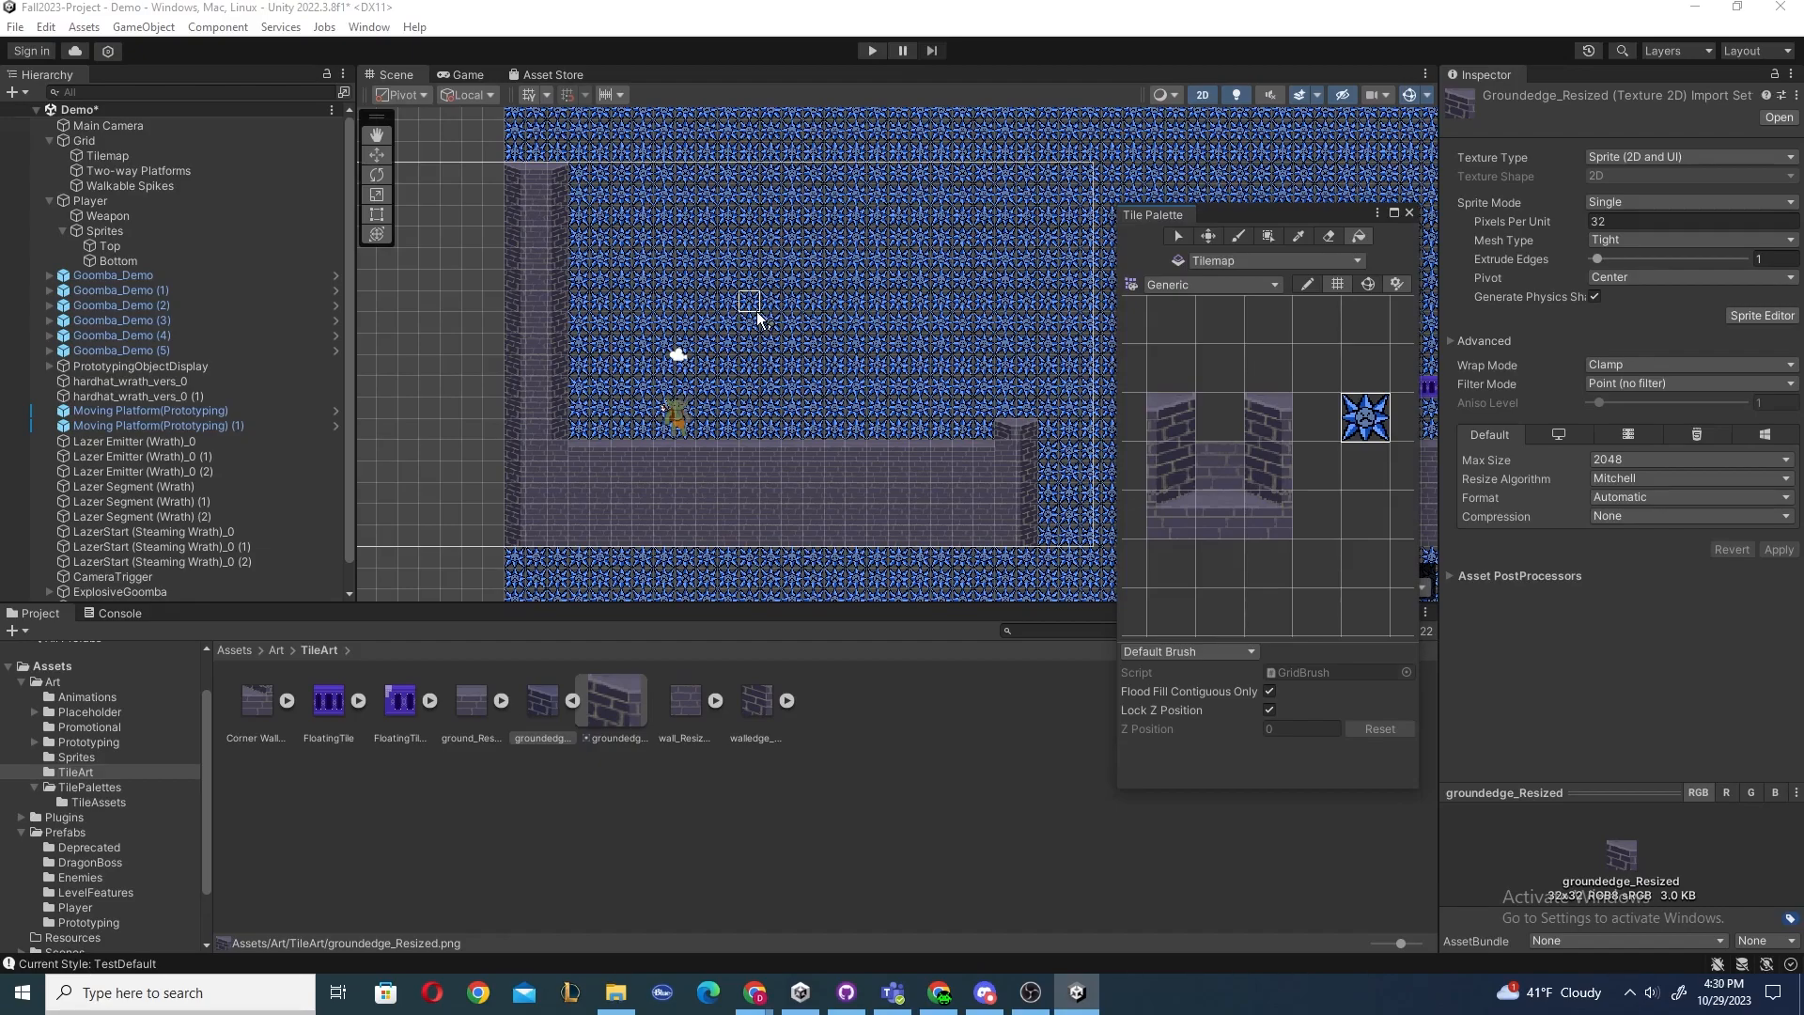
Outline a rectangular enclosure above the floor with the ground edge tile.
click(1170, 423)
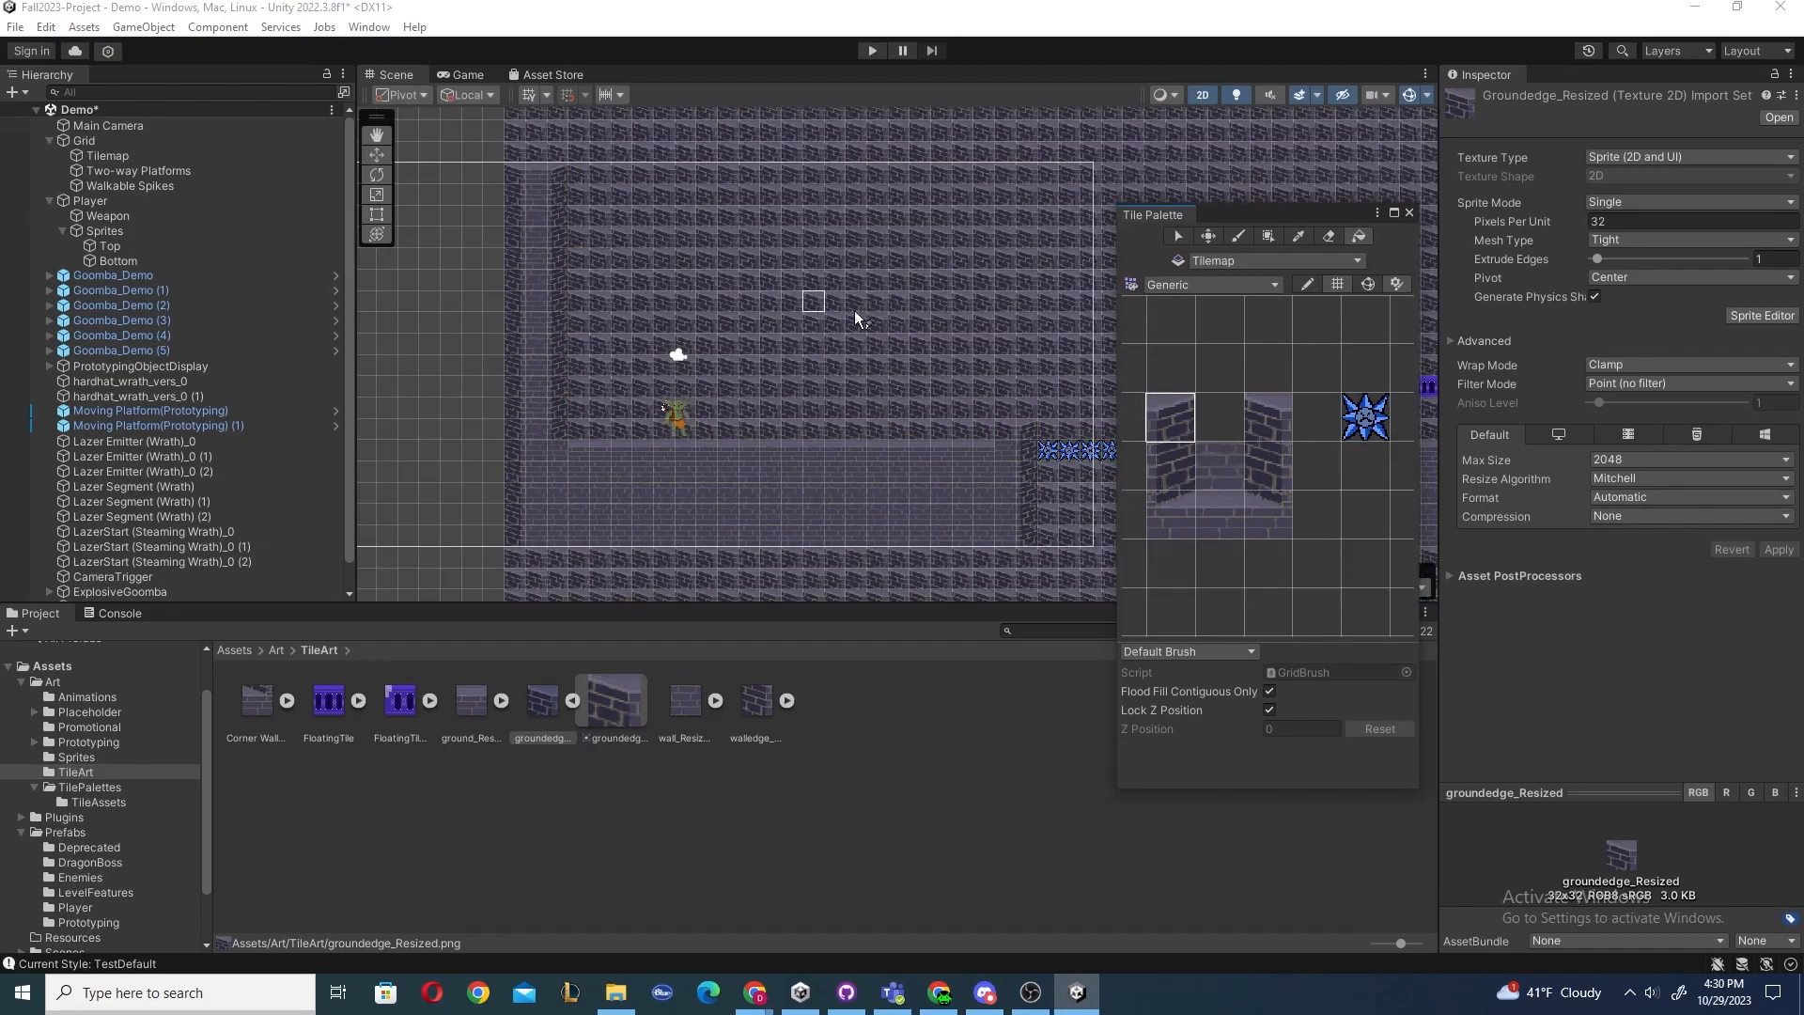
mouse_move(749, 233)
mouse_down()
mouse_move(749, 314)
mouse_move(918, 326)
mouse_move(940, 258)
mouse_move(753, 238)
mouse_up()
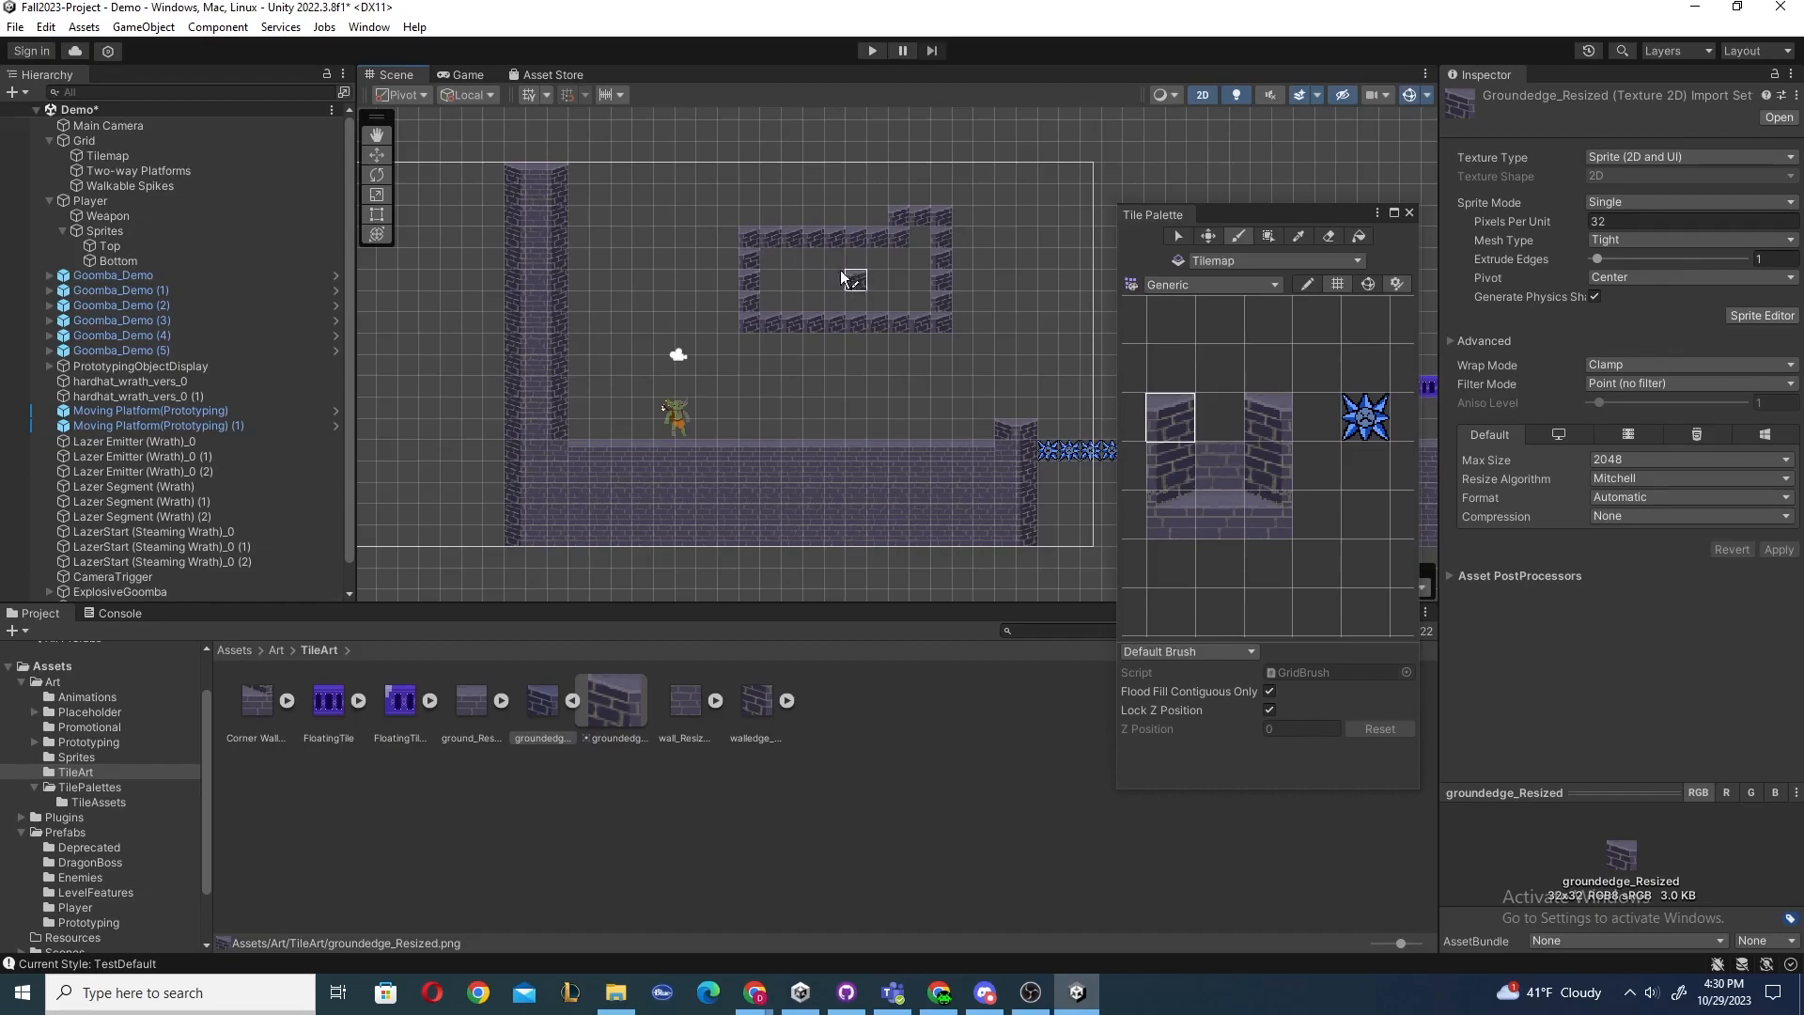
Flood-fill the inside and then the outside of the tile enclosure with the spike tile.
click(1353, 415)
click(984, 386)
key(ctrl+z)
click(835, 299)
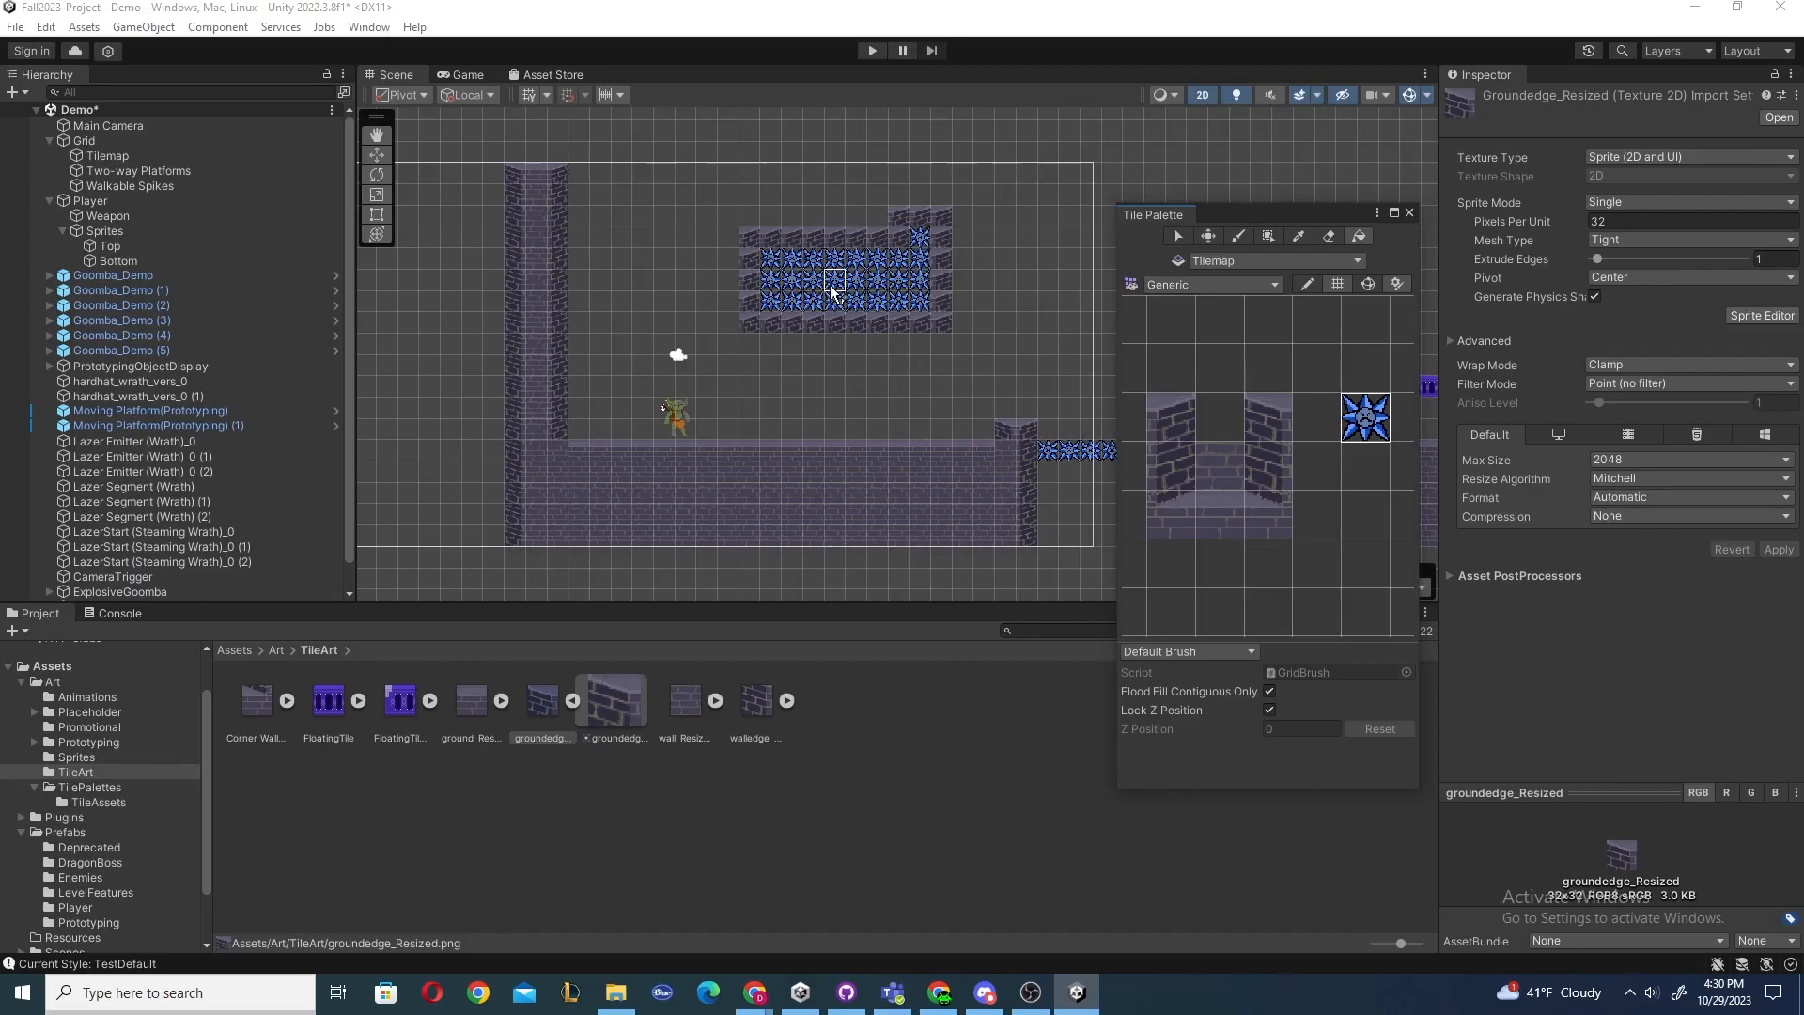
click(855, 353)
key(ctrl+z)
key(ctrl+z)
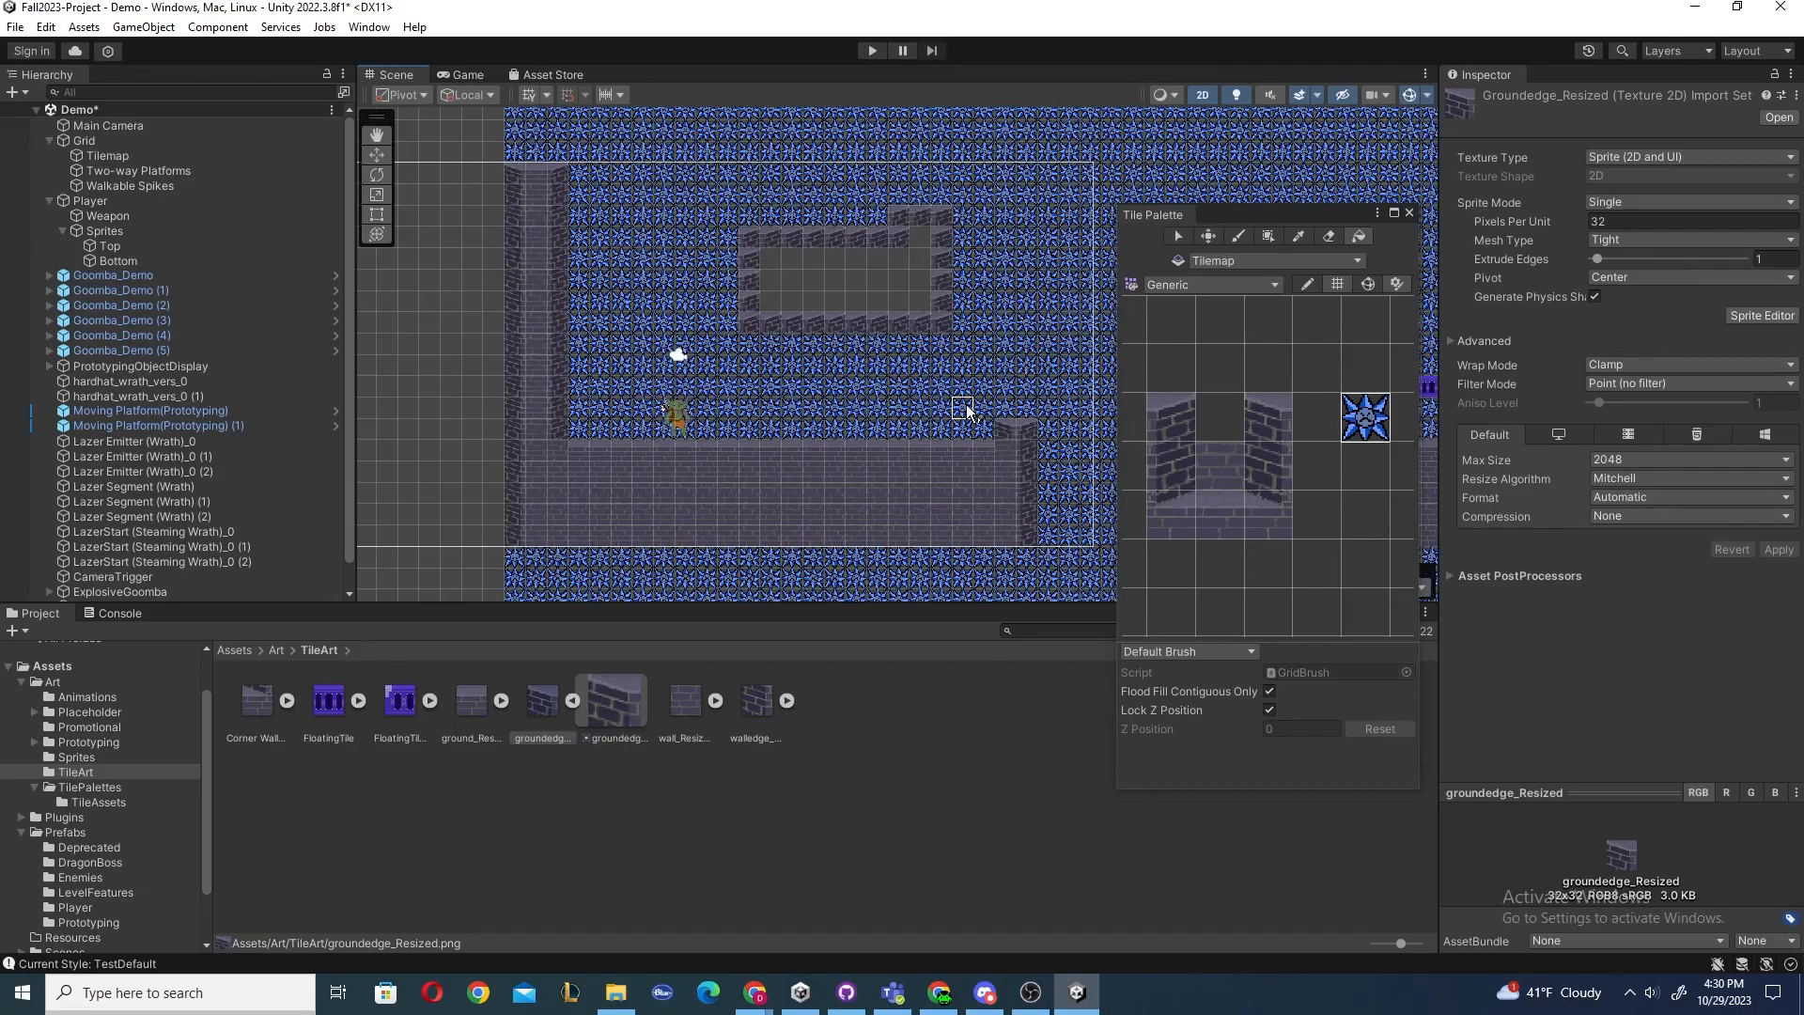
Select the Tilemap object and paint a winding line of spike tiles above the floor with the Brush.
click(1241, 235)
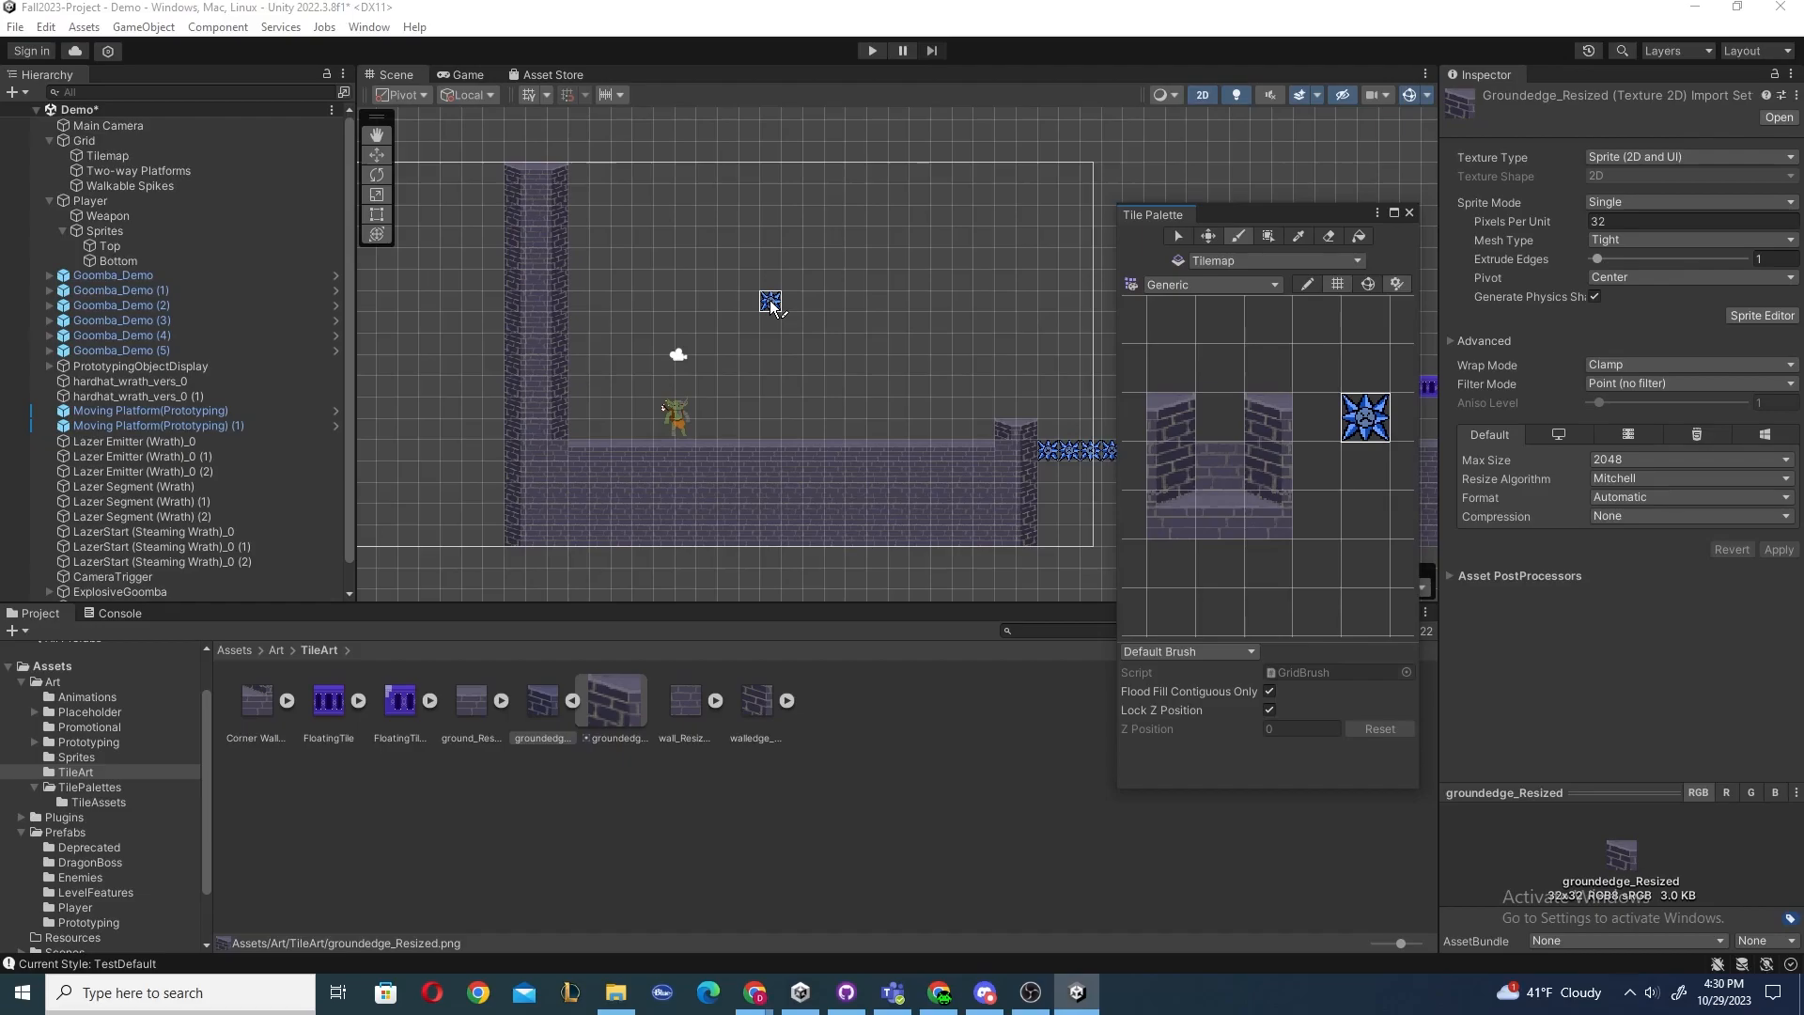
click(135, 158)
click(135, 170)
click(141, 181)
click(139, 171)
click(120, 156)
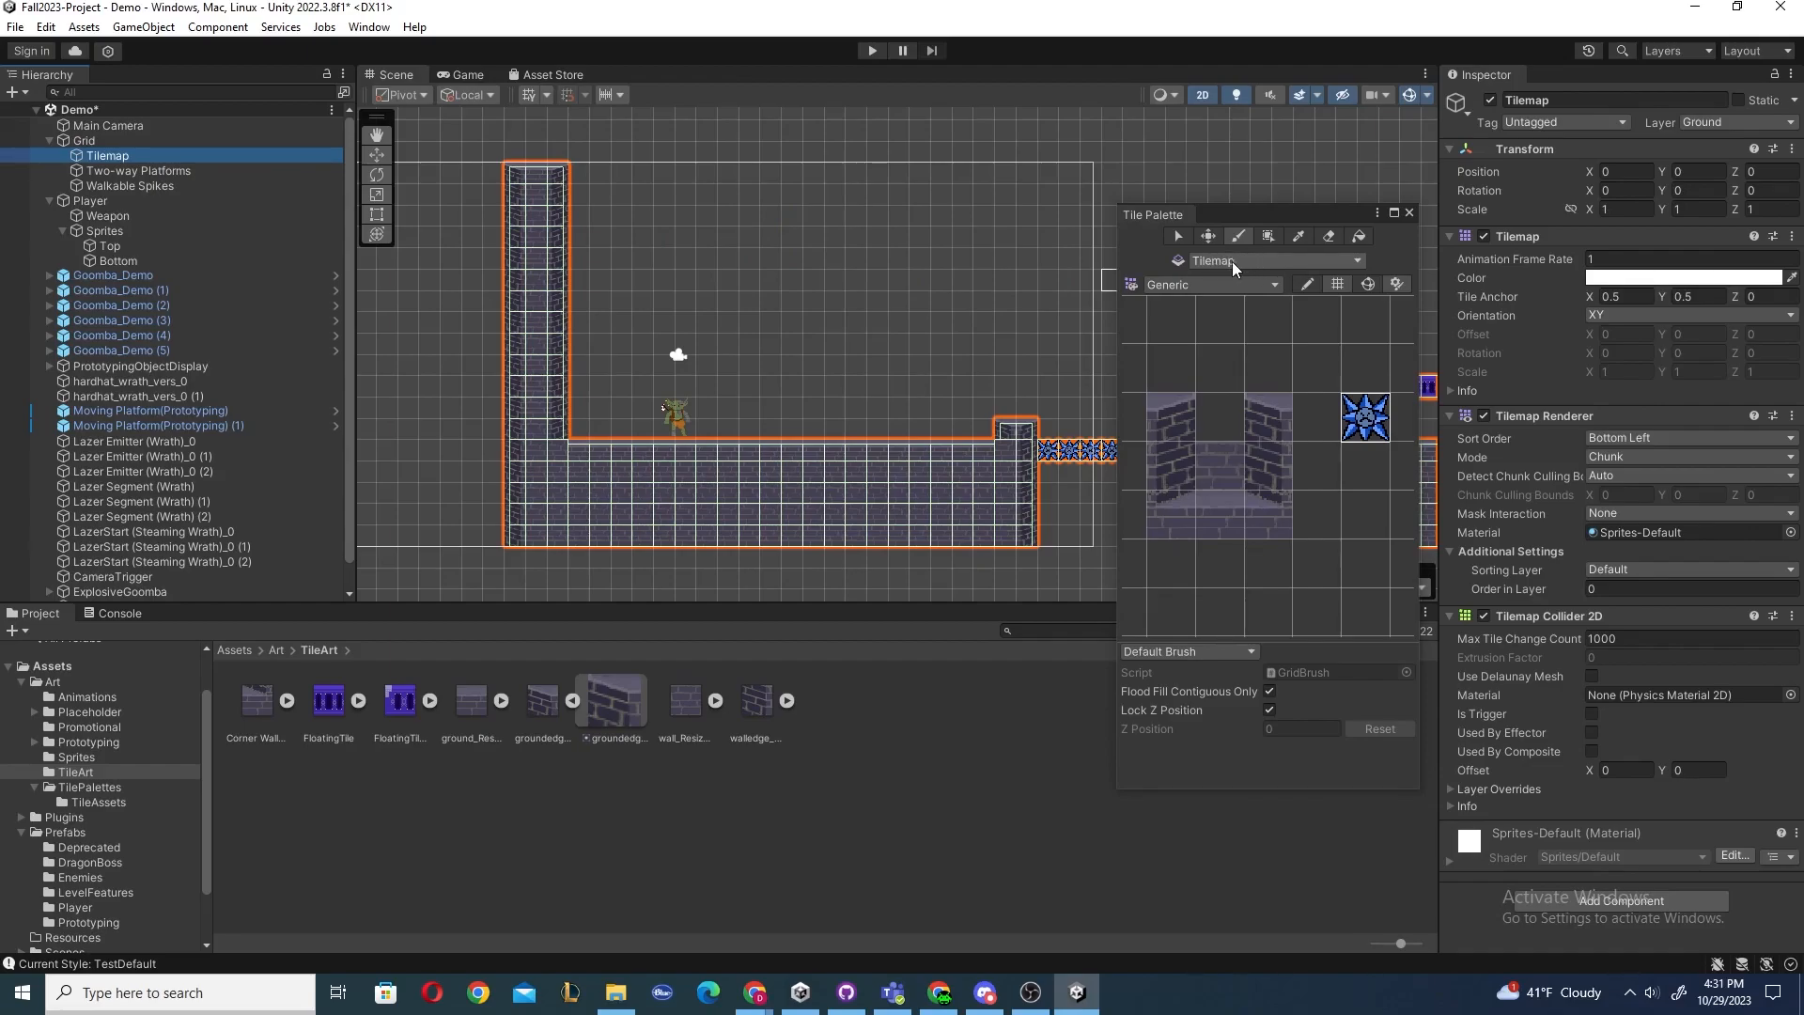
mouse_move(714, 218)
mouse_down()
mouse_move(936, 244)
mouse_move(757, 292)
mouse_move(968, 365)
mouse_move(897, 329)
mouse_up()
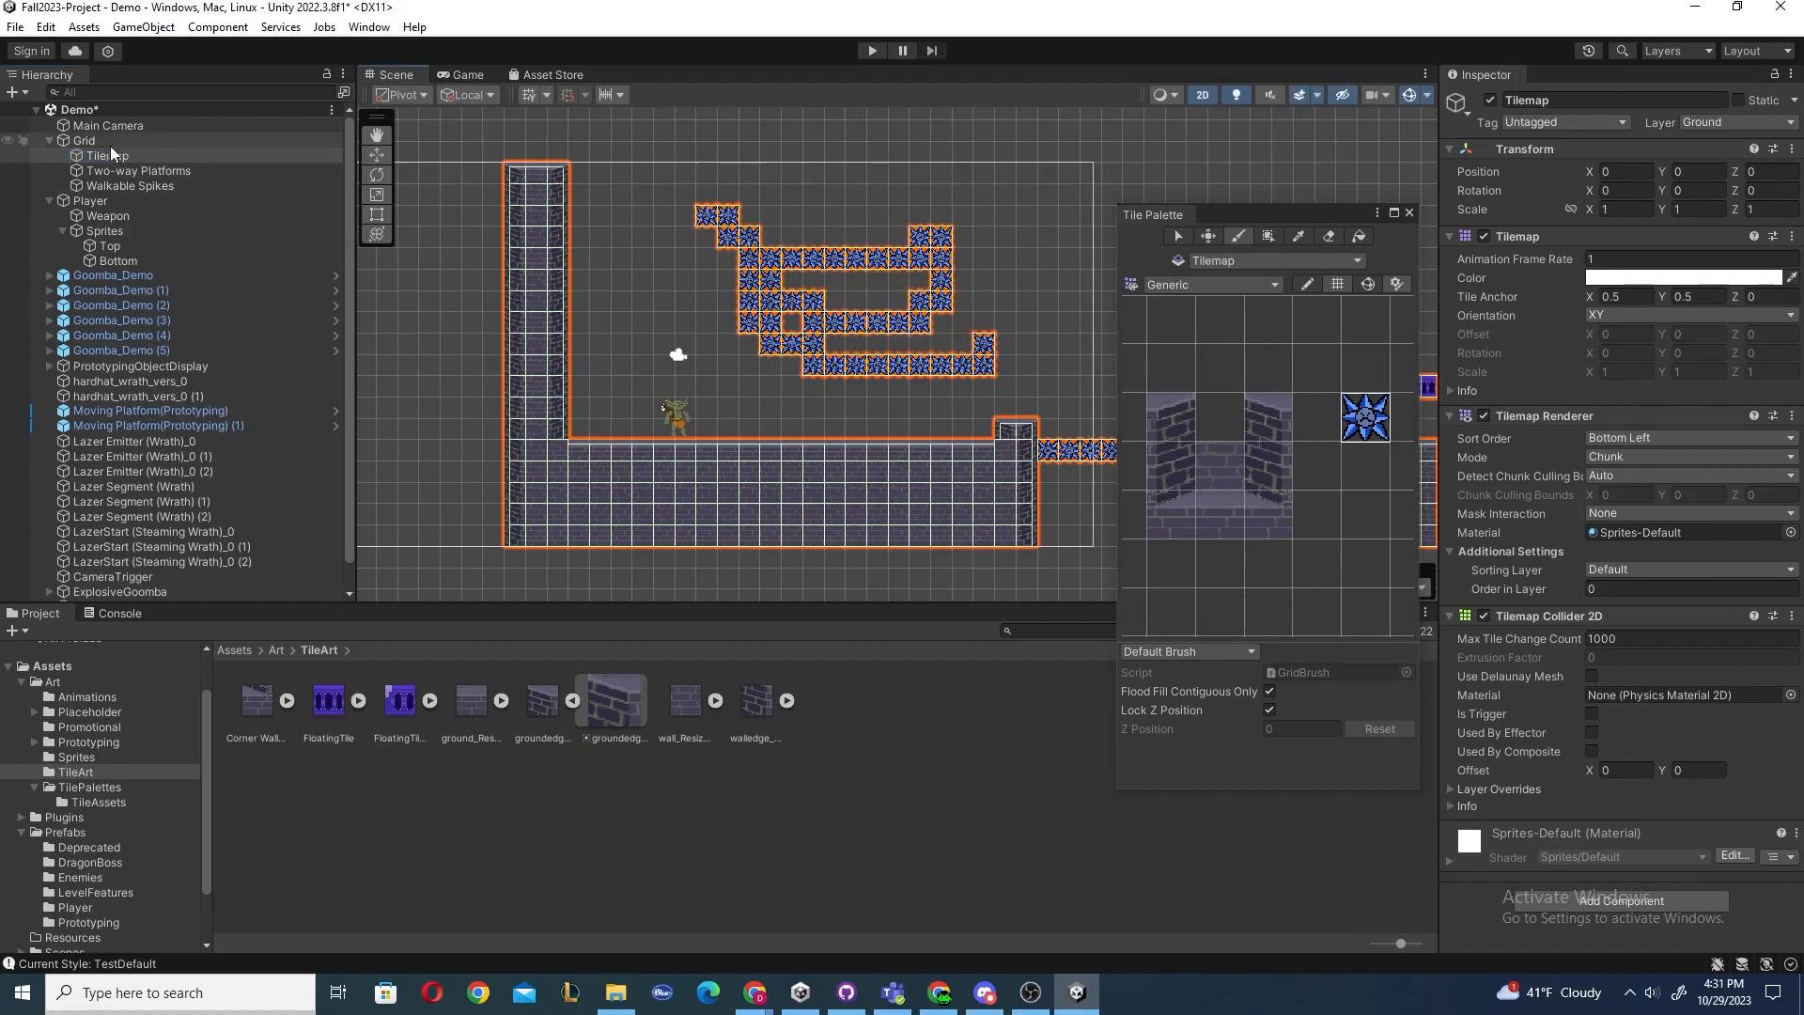
Undo the winding spike line and try painting spike tiles on the Two-way Platforms tilemap, undoing the stroke.
key(ctrl+z)
click(1294, 260)
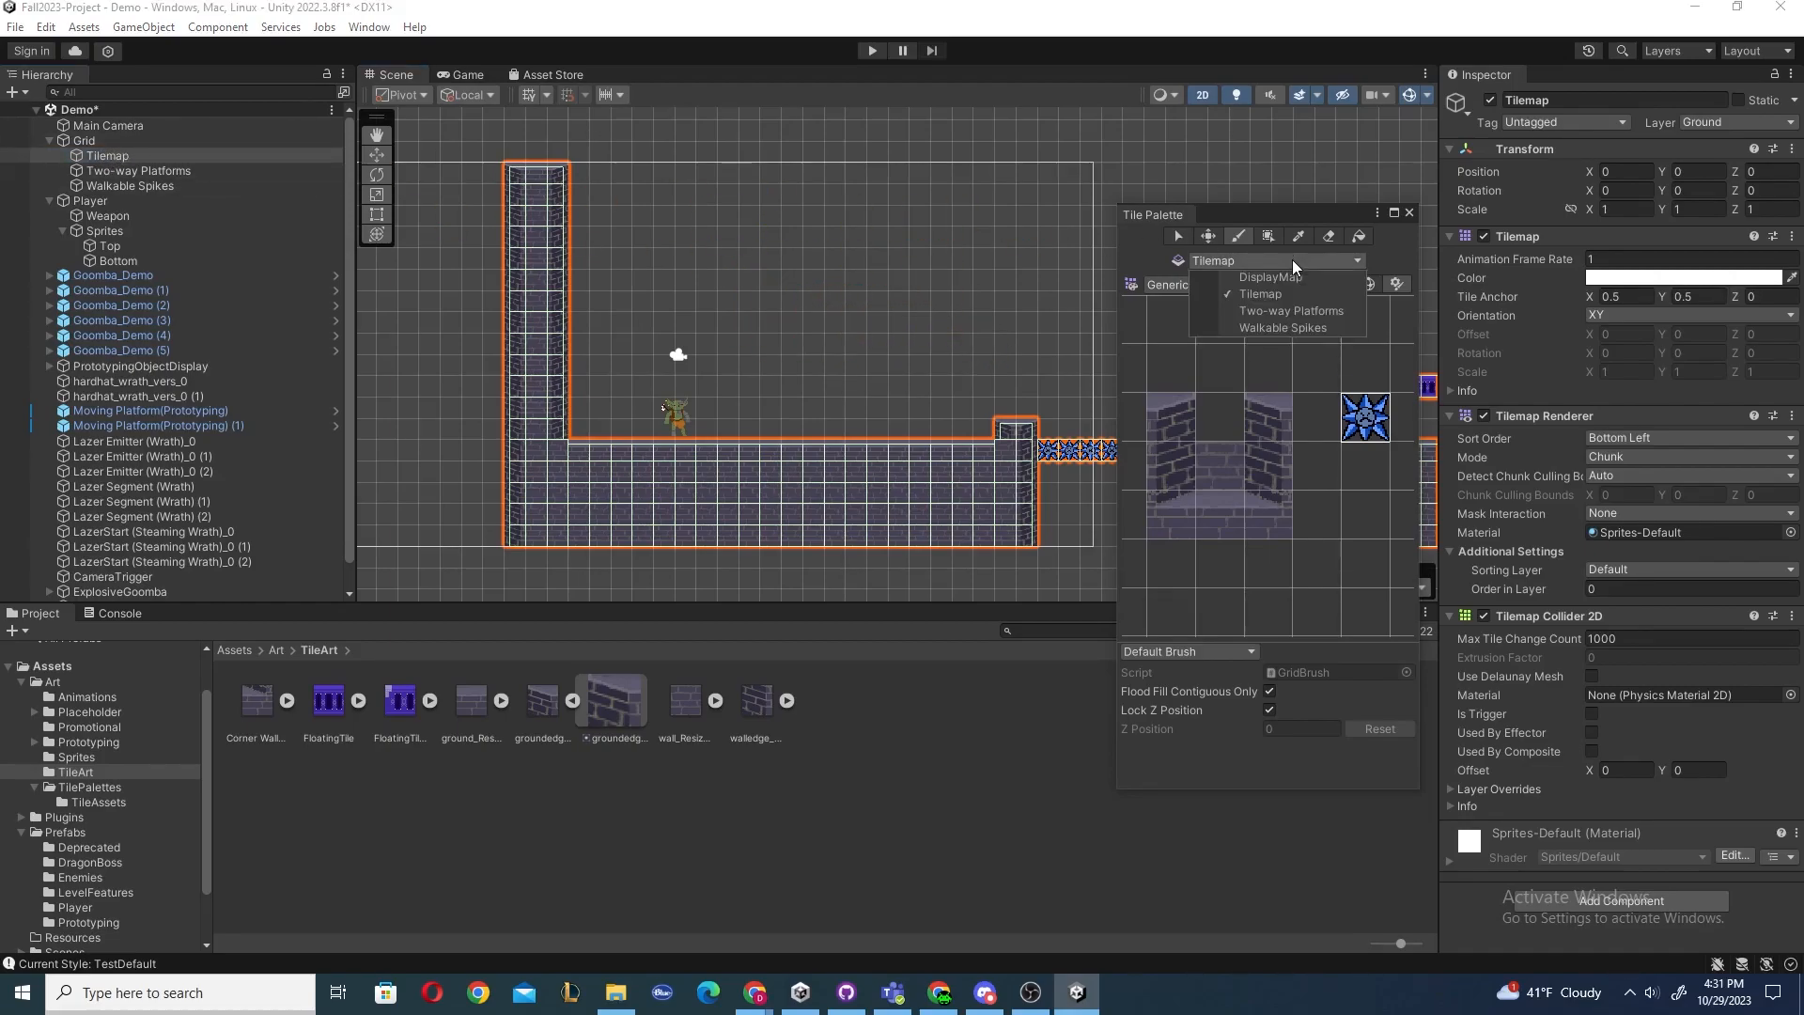
click(1288, 310)
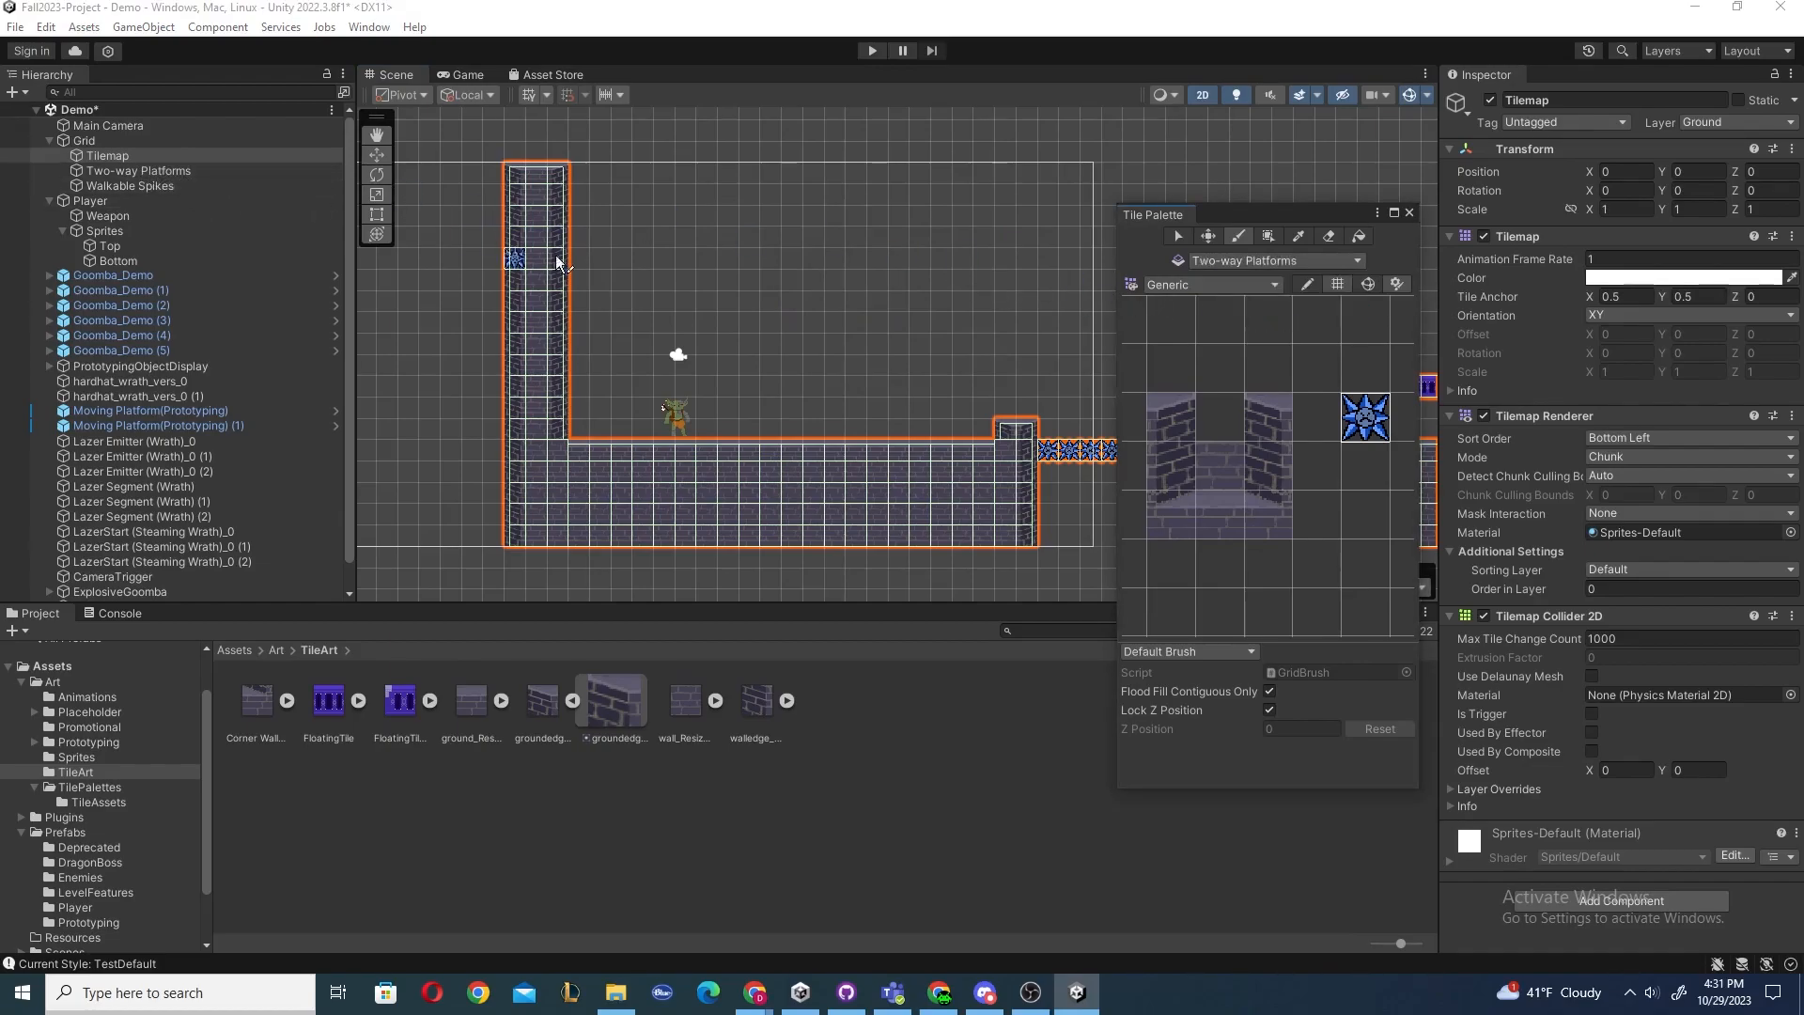
mouse_move(768, 212)
mouse_down()
mouse_move(951, 256)
mouse_move(918, 312)
mouse_up()
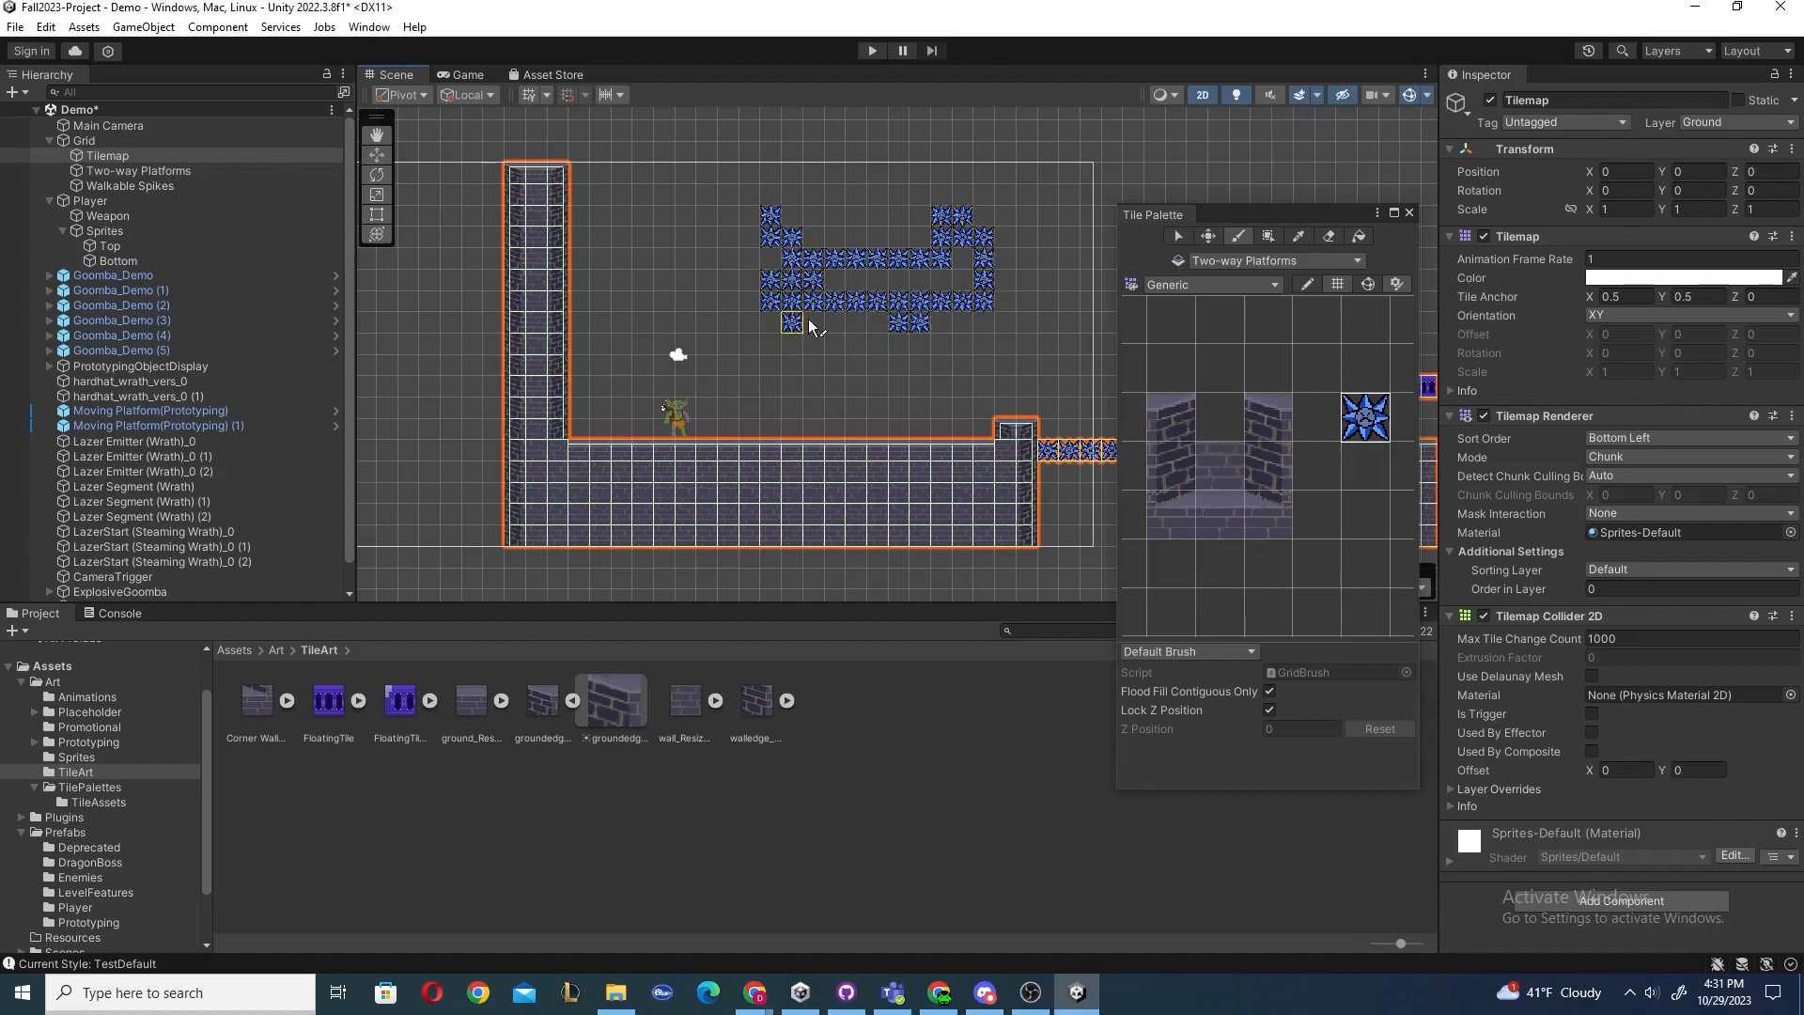
key(ctrl+z)
Paint spike tiles on the Walkable Spikes tilemap and undo the stroke.
click(1253, 263)
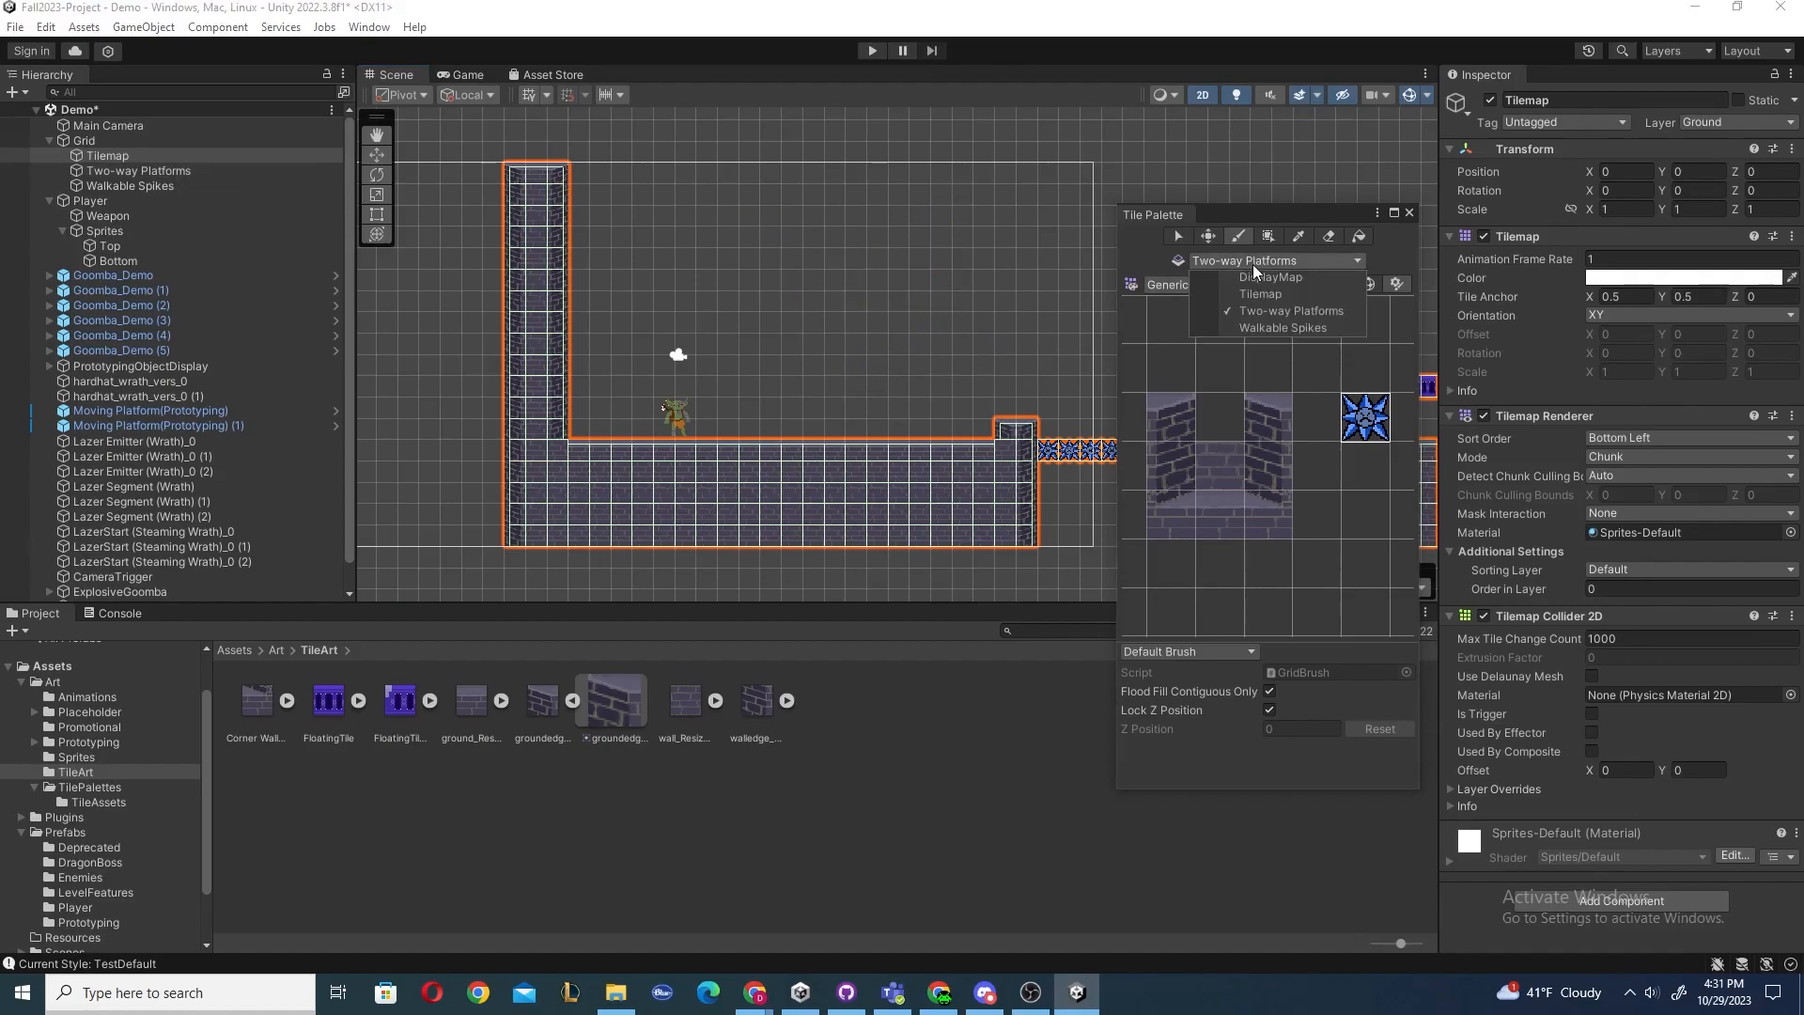
click(1271, 325)
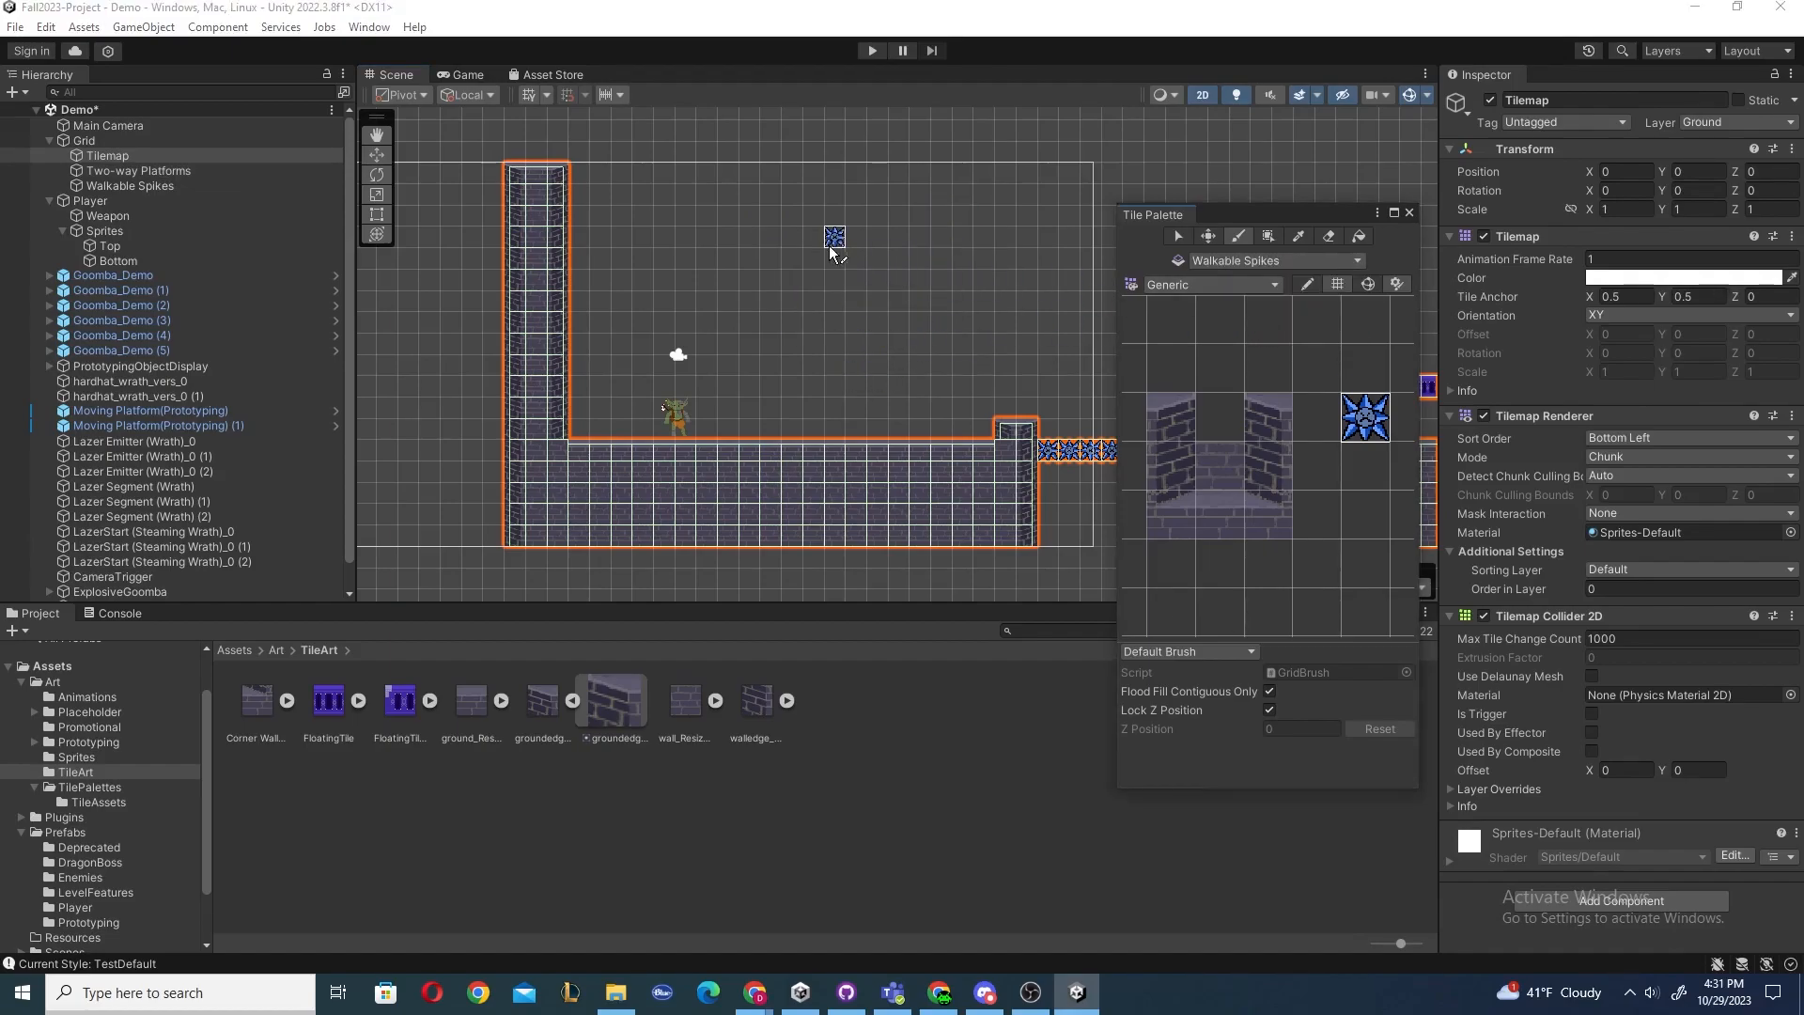
mouse_move(750, 214)
mouse_down()
mouse_move(877, 329)
mouse_move(731, 324)
mouse_move(958, 214)
mouse_move(900, 248)
mouse_move(724, 216)
mouse_up()
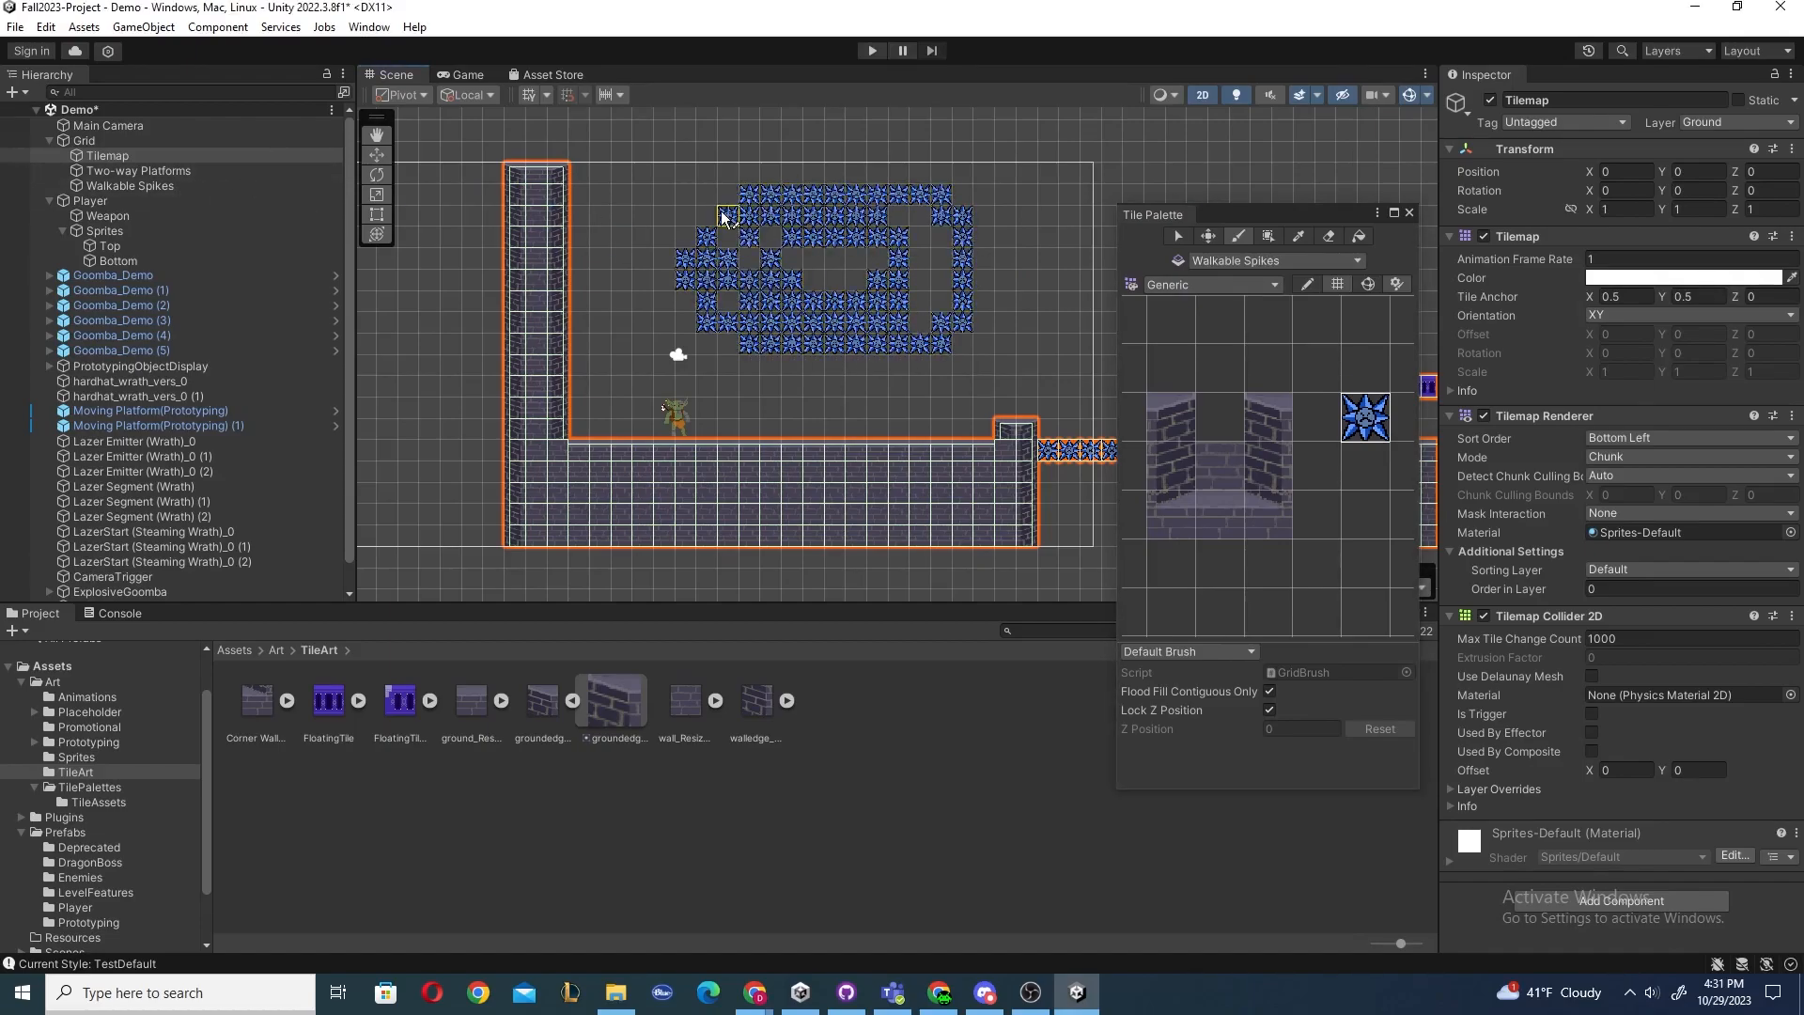
key(ctrl+z)
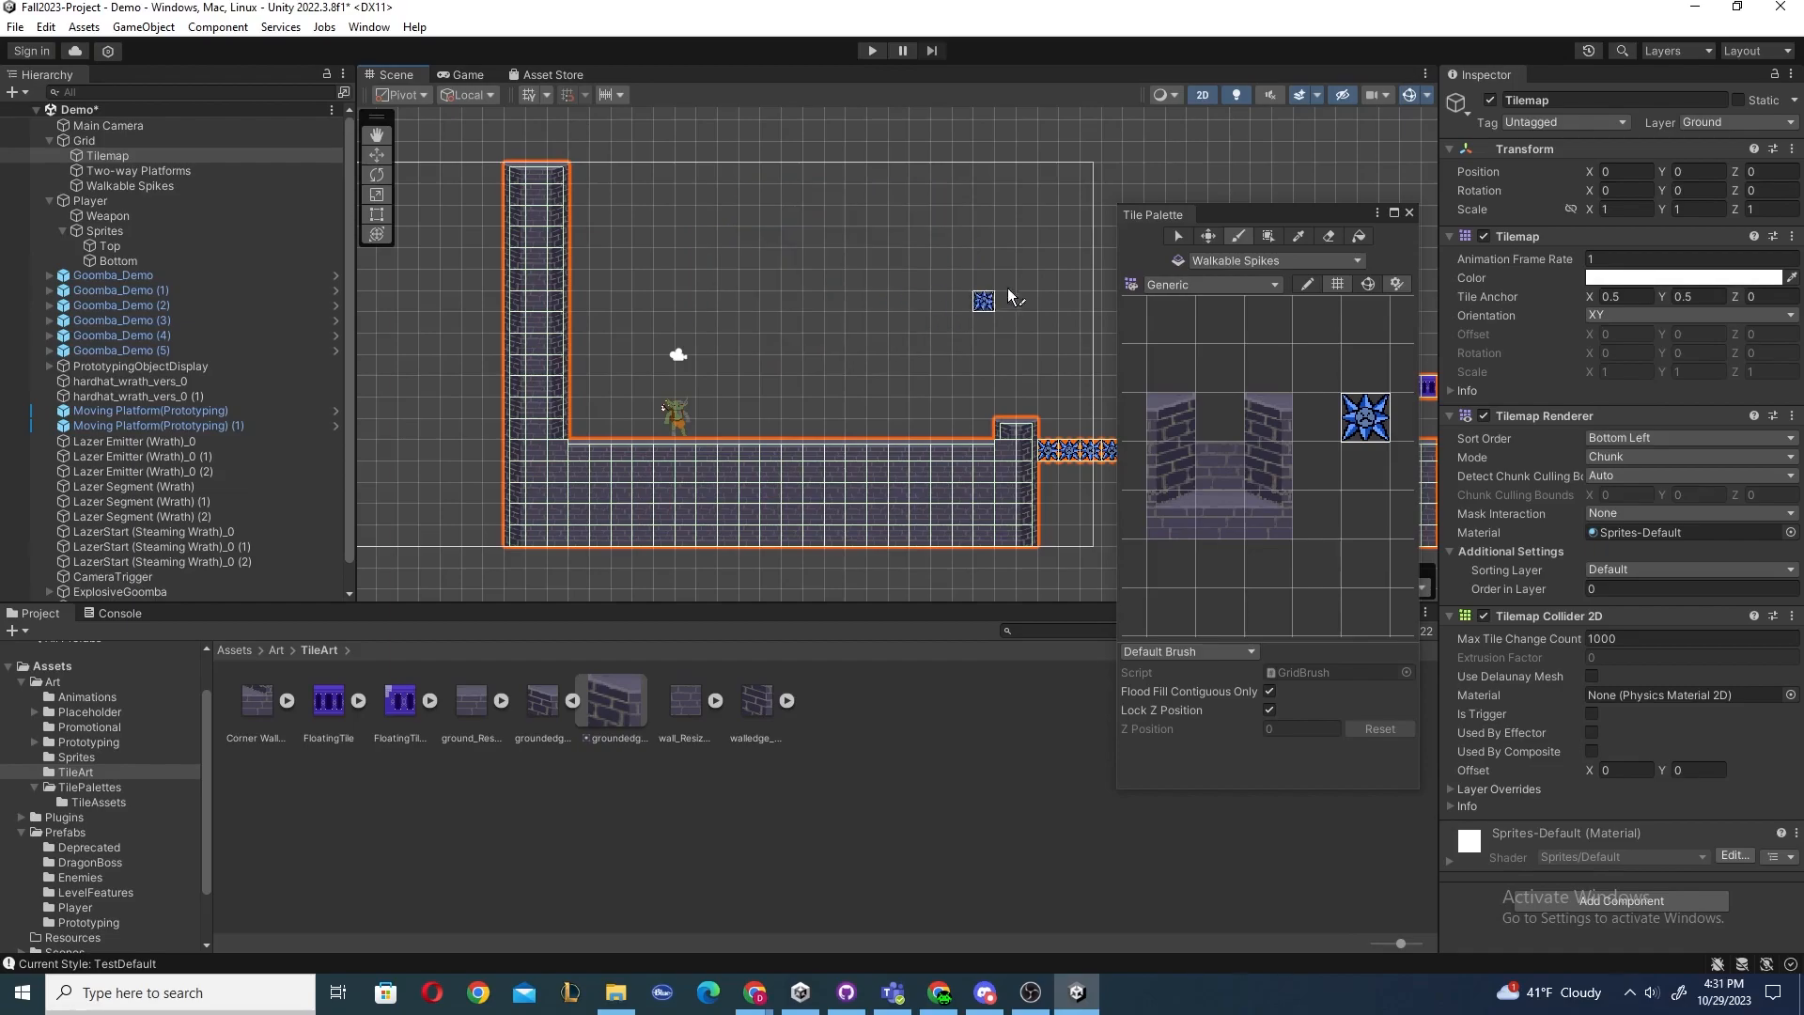
Target the Tilemap with the Generic RuleTiles palette and test-paint the ground rule tile, undoing it.
click(1221, 261)
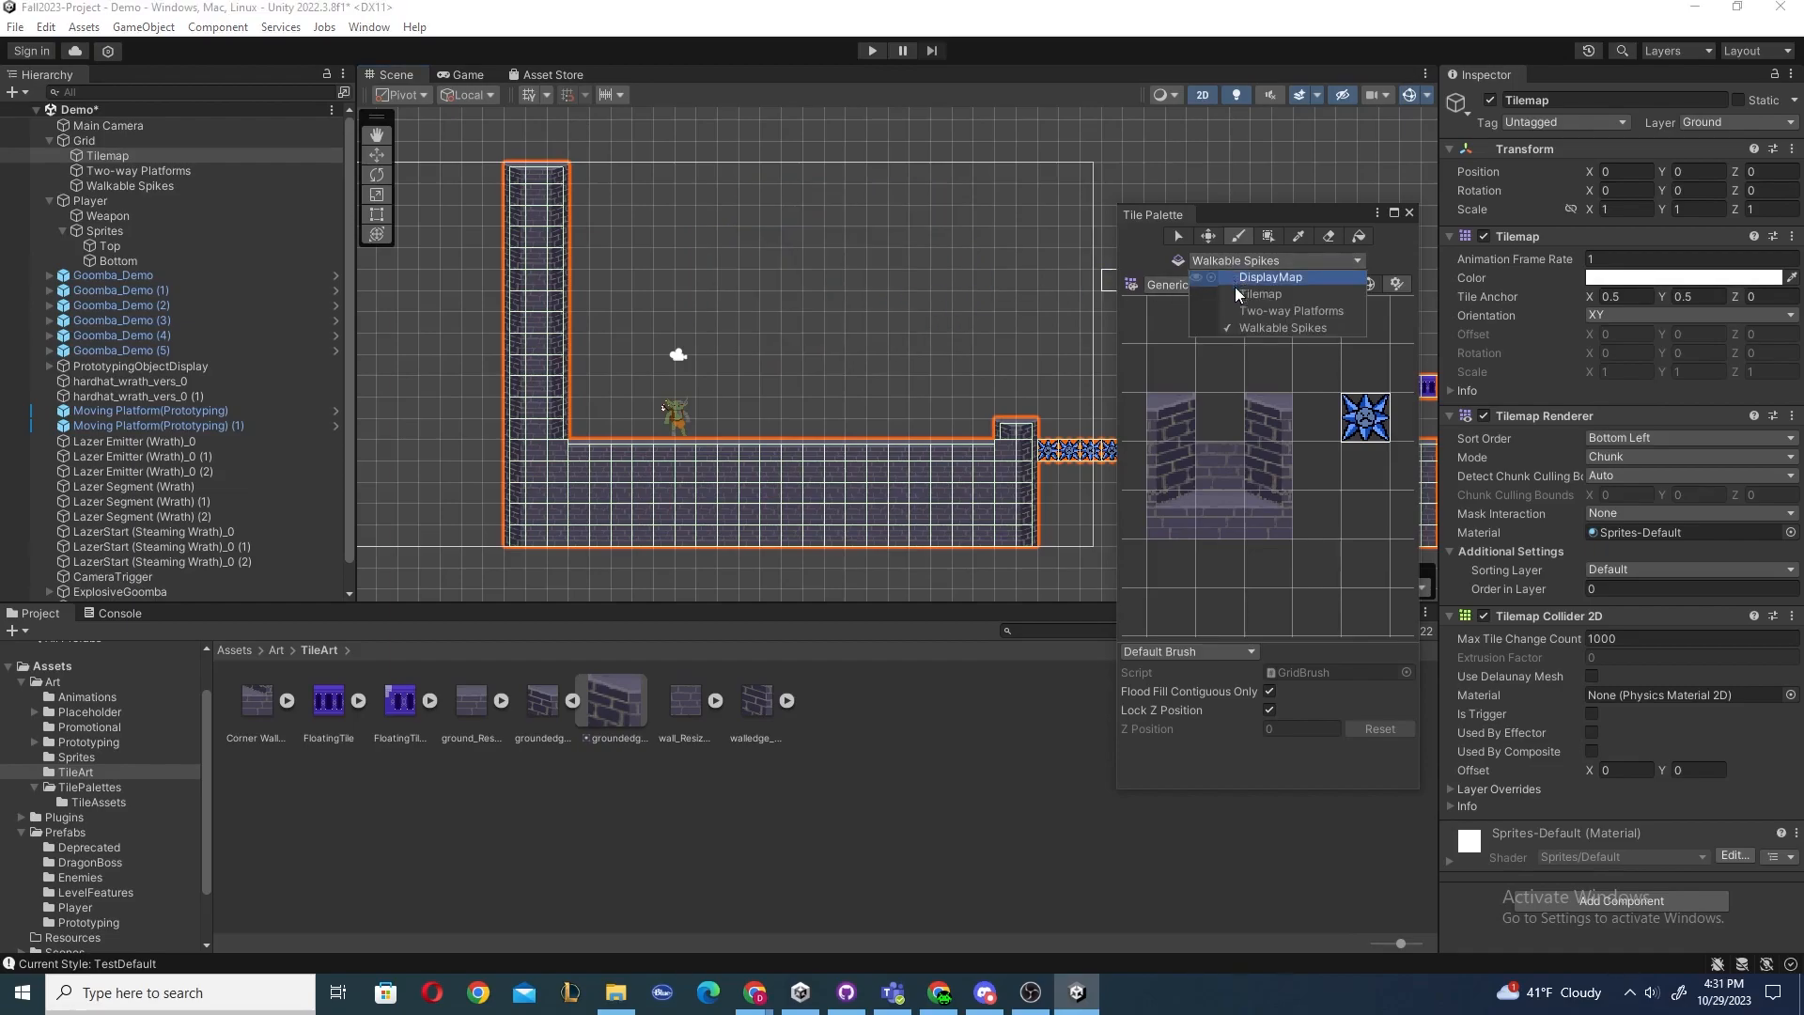
click(1239, 296)
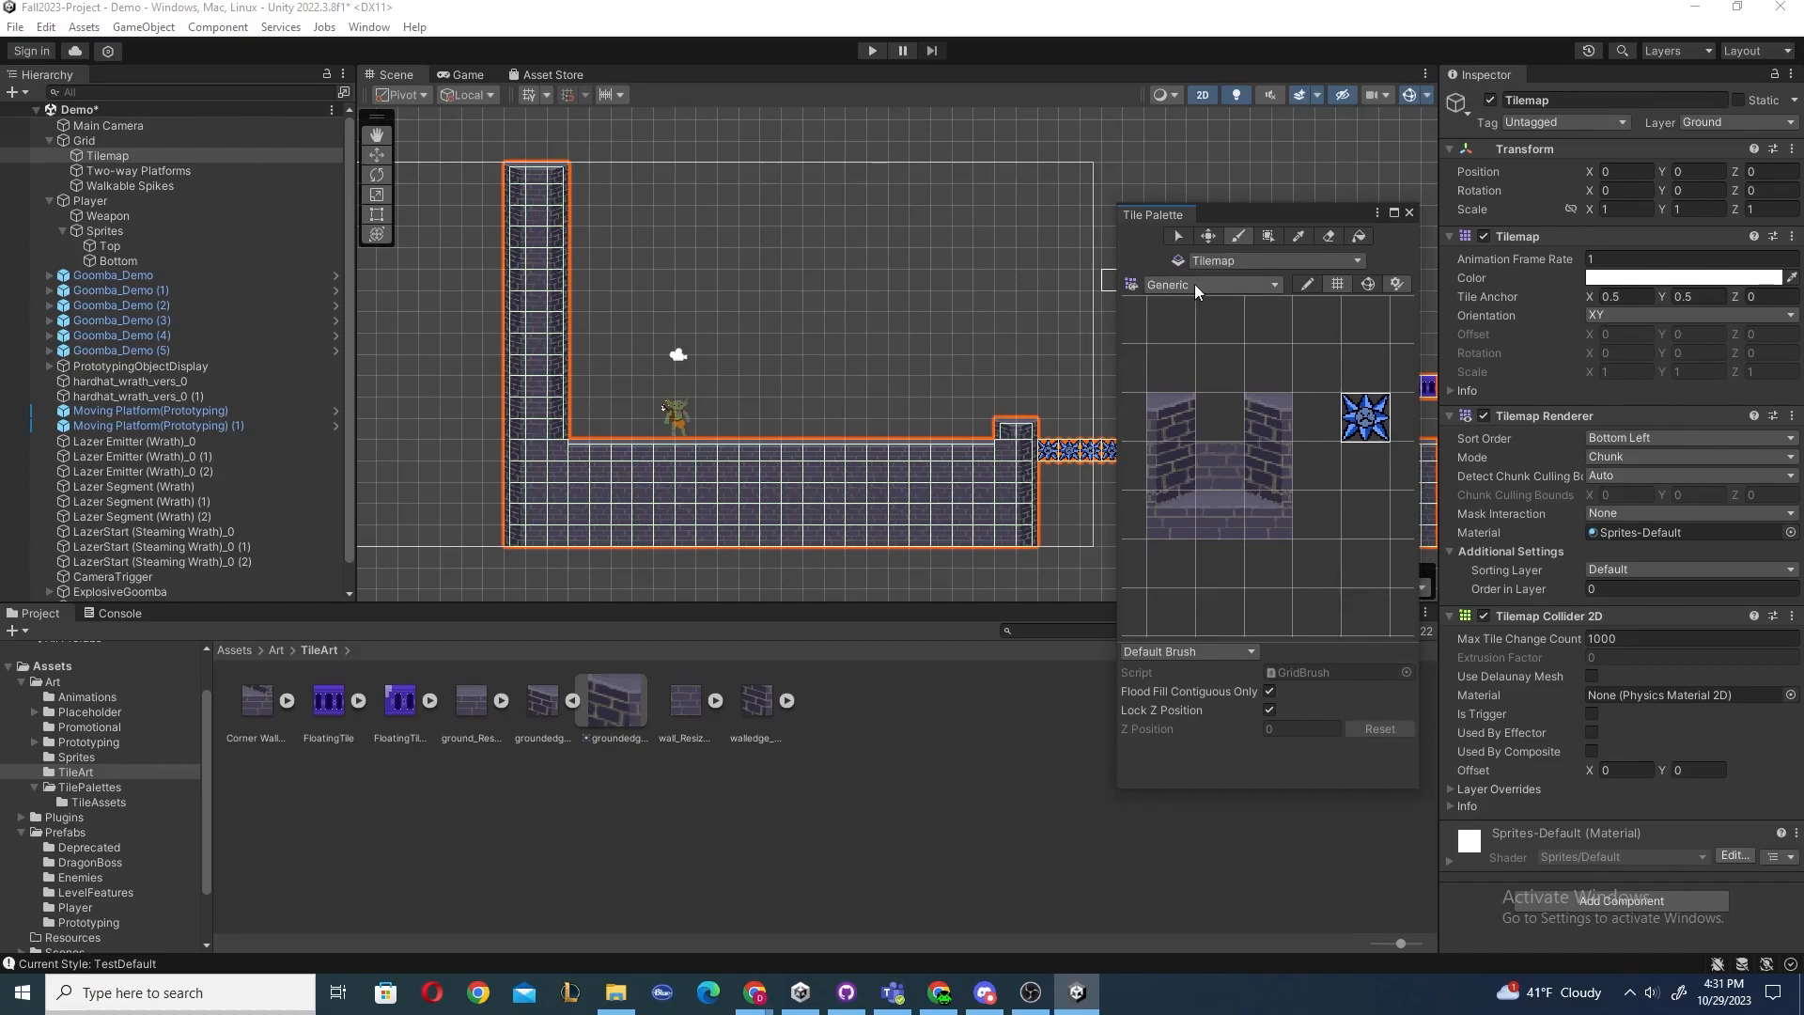
click(1207, 286)
click(1207, 315)
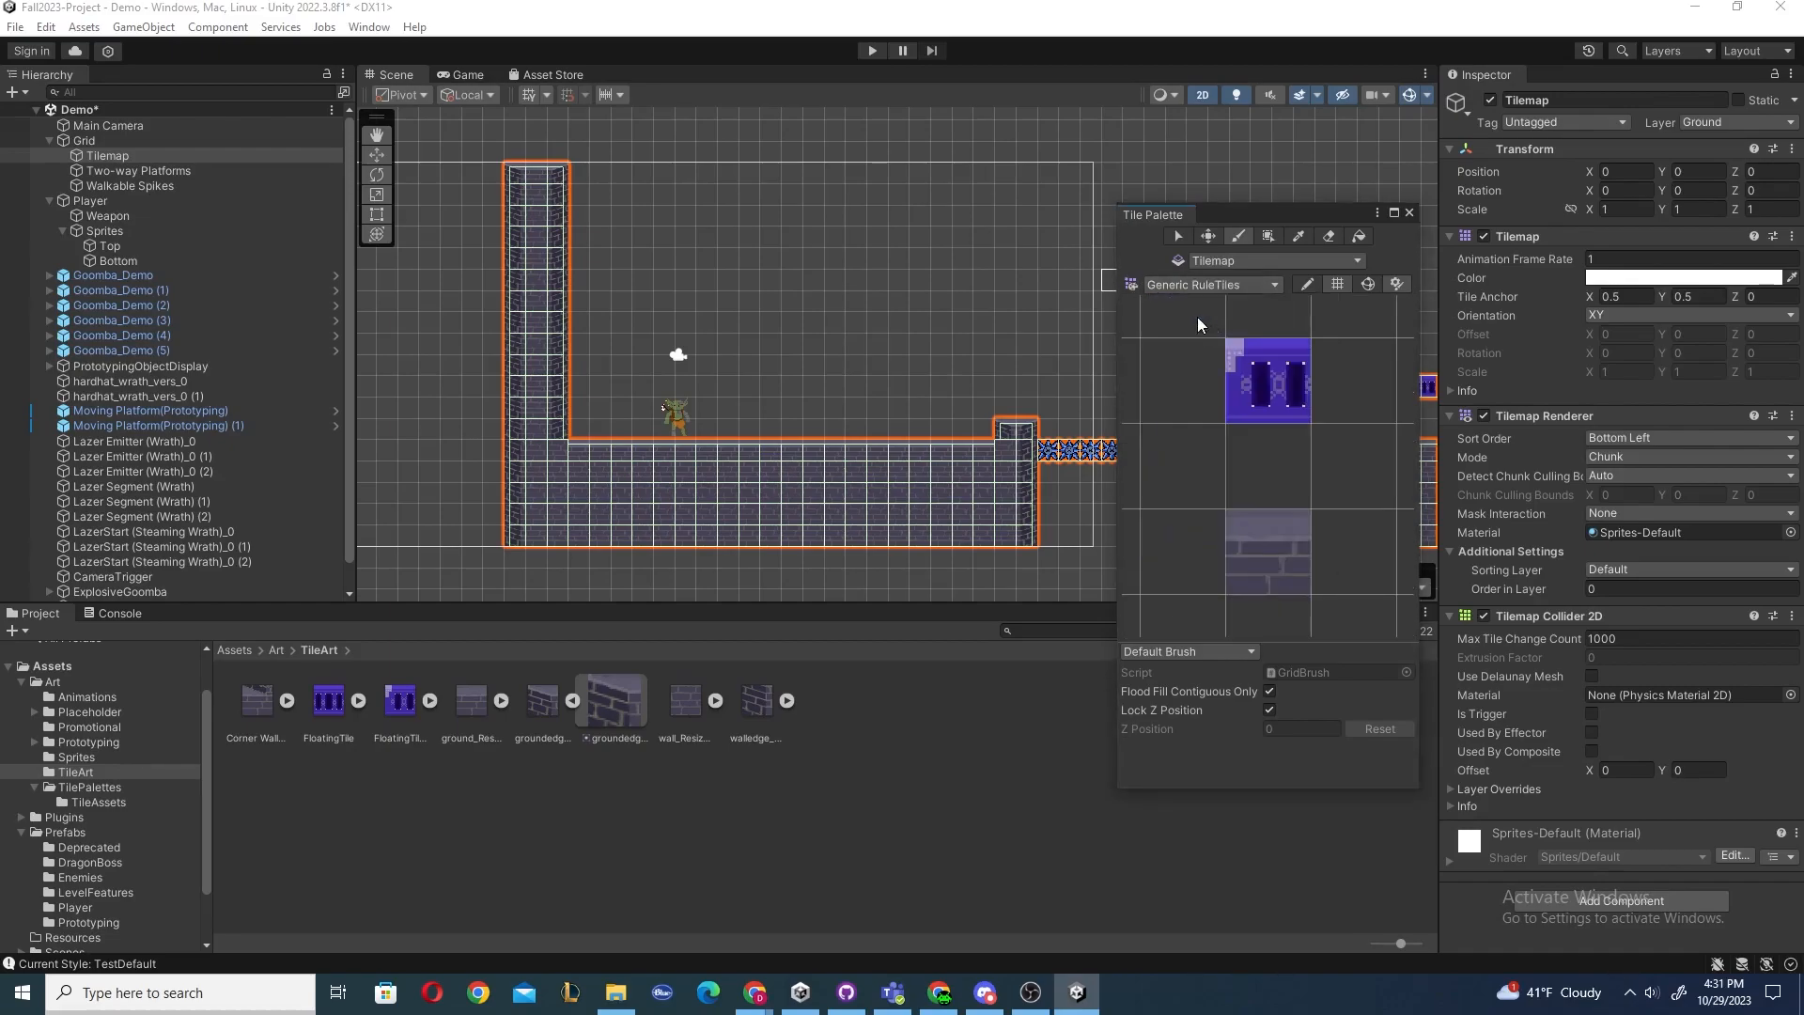
click(1223, 508)
mouse_move(728, 235)
mouse_down()
mouse_move(874, 301)
mouse_move(817, 282)
mouse_move(917, 279)
mouse_move(793, 290)
mouse_move(749, 258)
mouse_up()
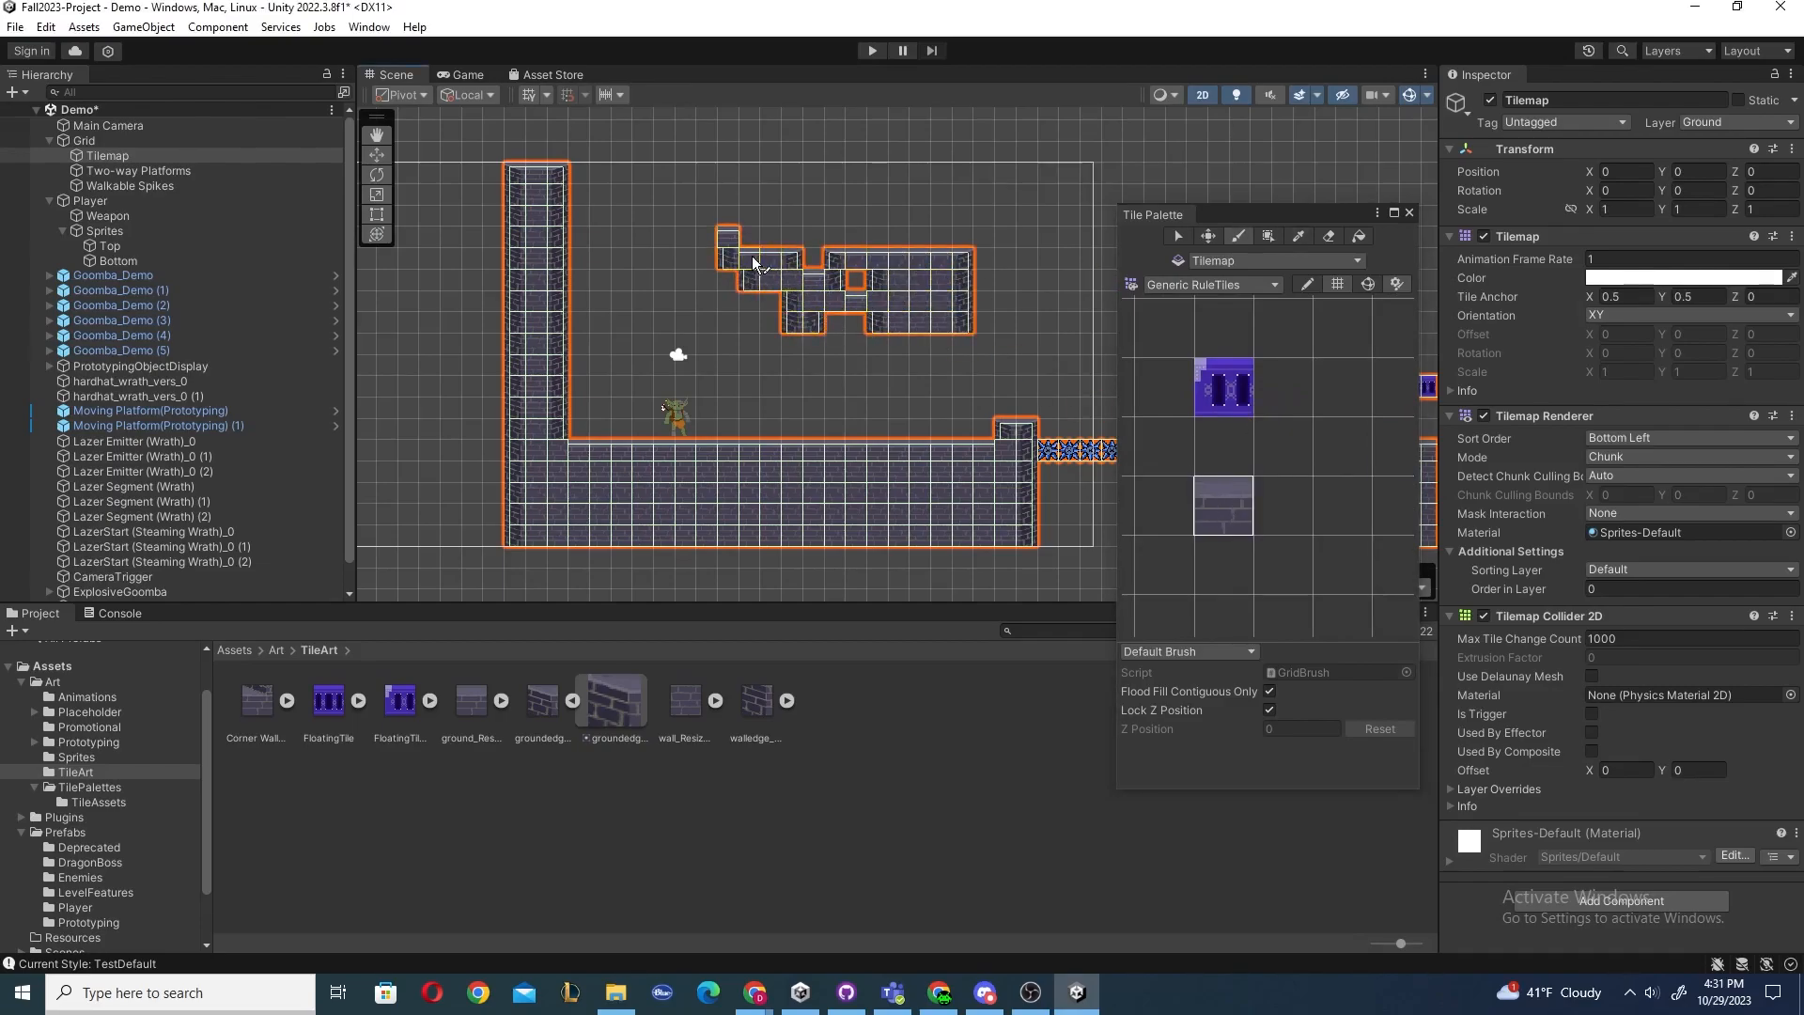
key(ctrl+z)
Switch to the Industrial Proto palette and paint a horizontal platform line above the floor.
click(1227, 285)
click(1205, 342)
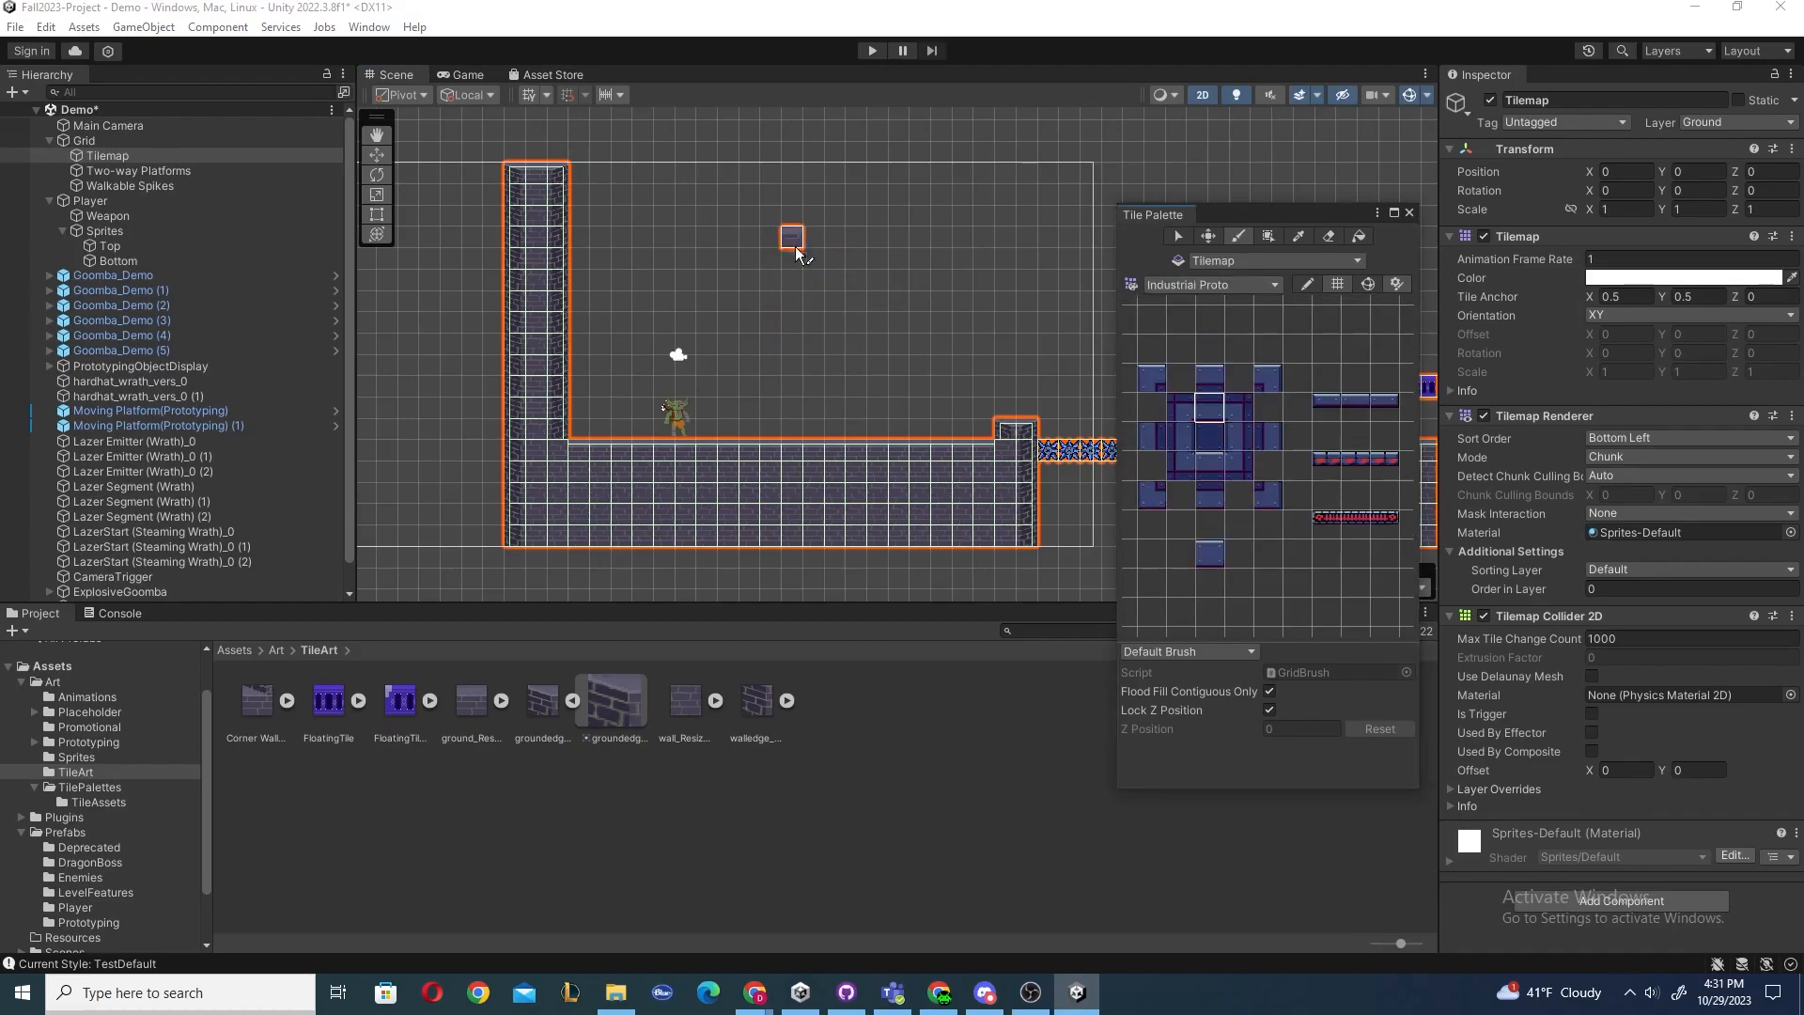
mouse_move(769, 263)
mouse_down()
mouse_move(922, 257)
mouse_move(753, 266)
mouse_move(857, 329)
mouse_up()
key(ctrl+z)
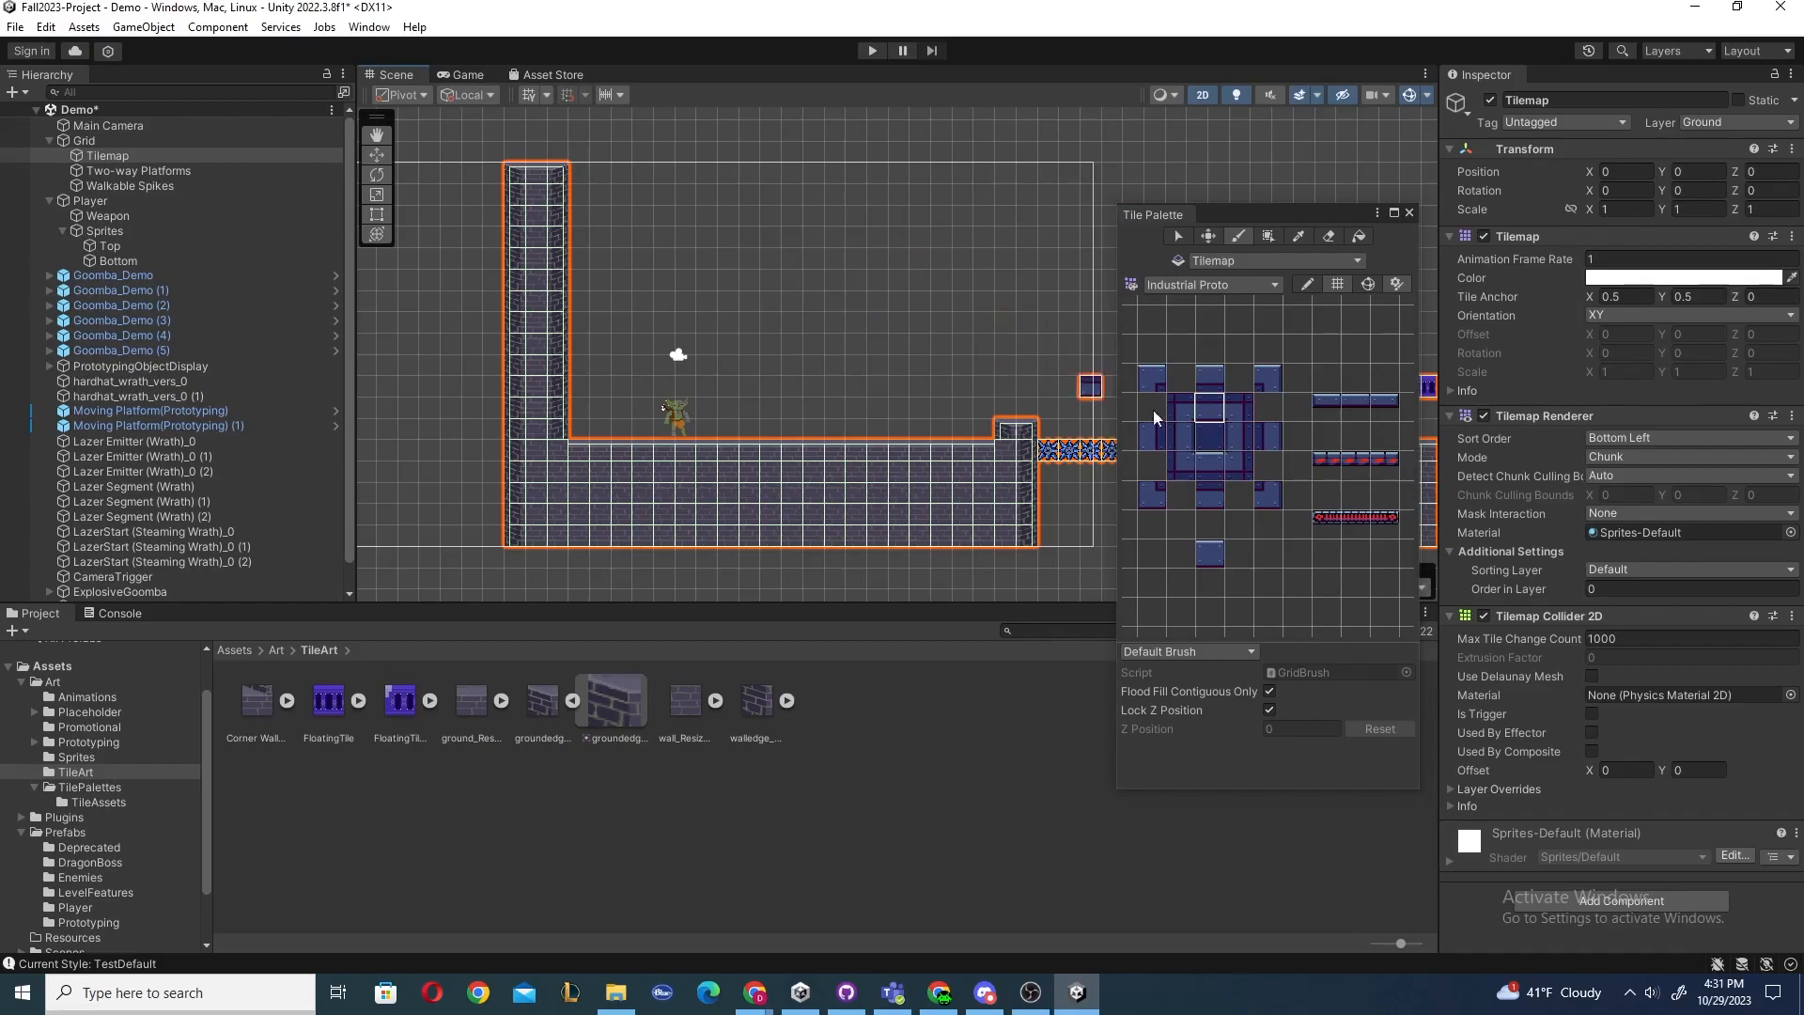
click(1331, 464)
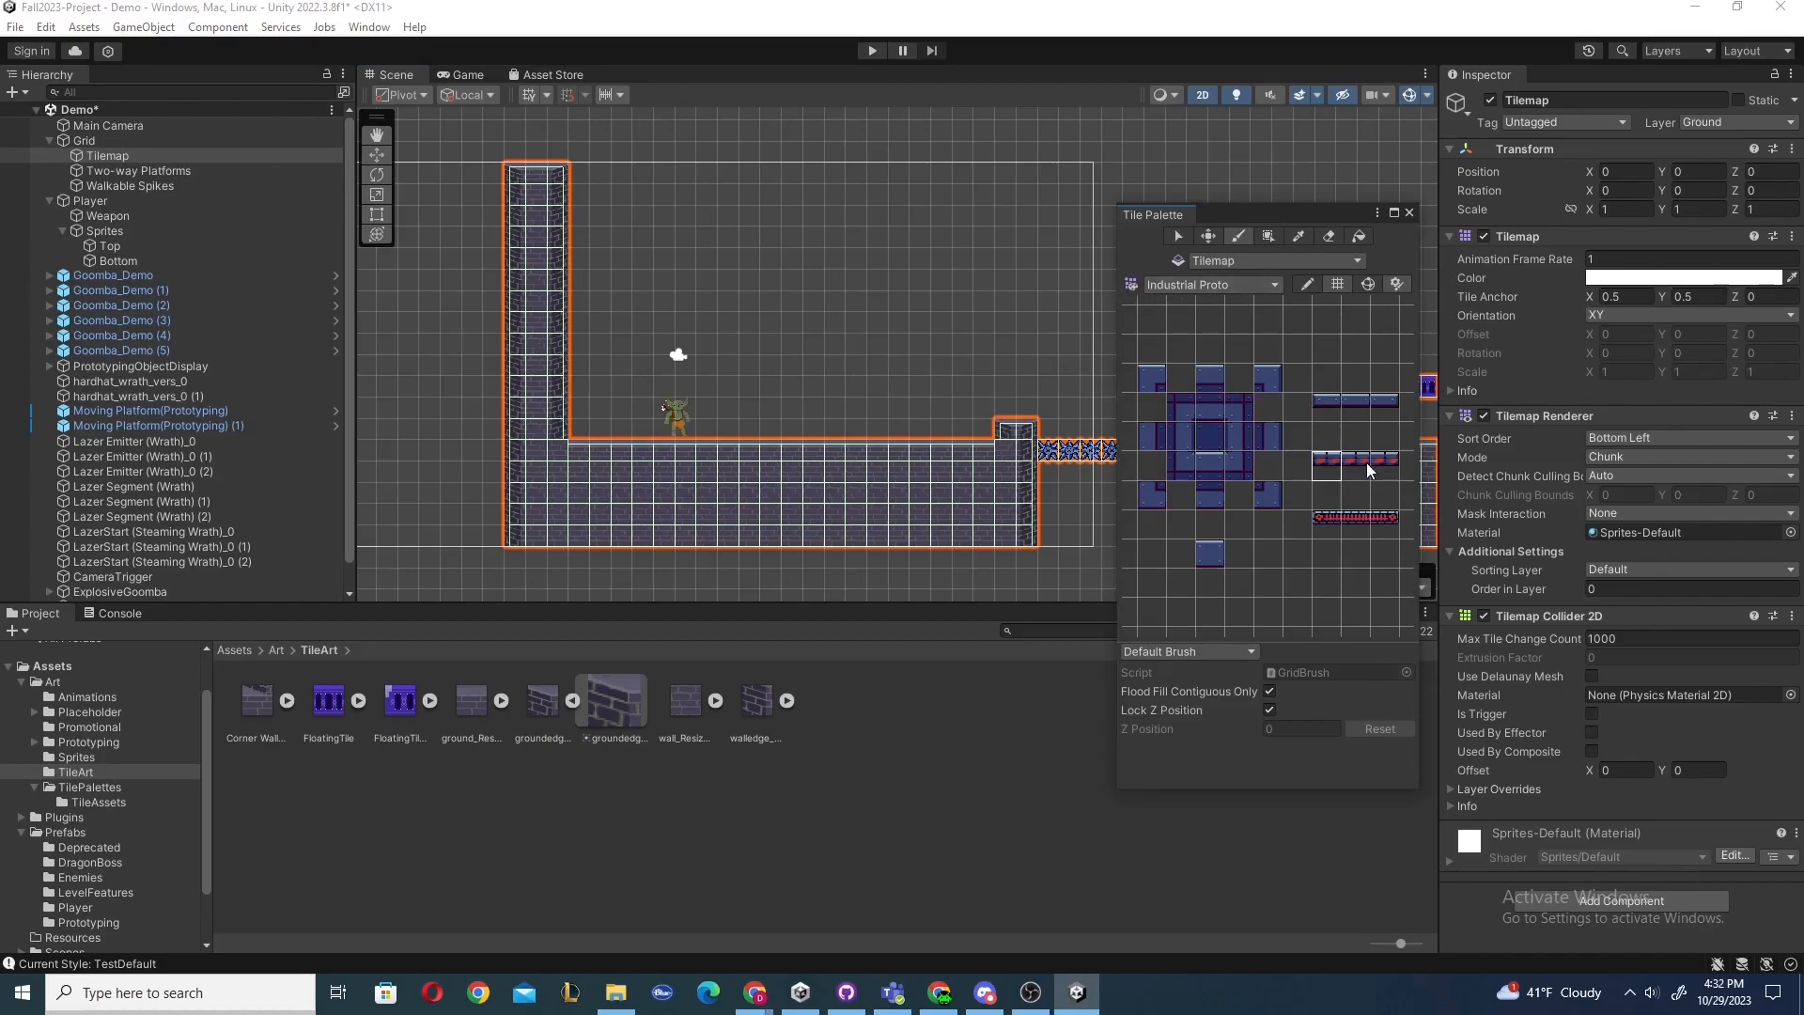
drag(705, 275, 883, 275)
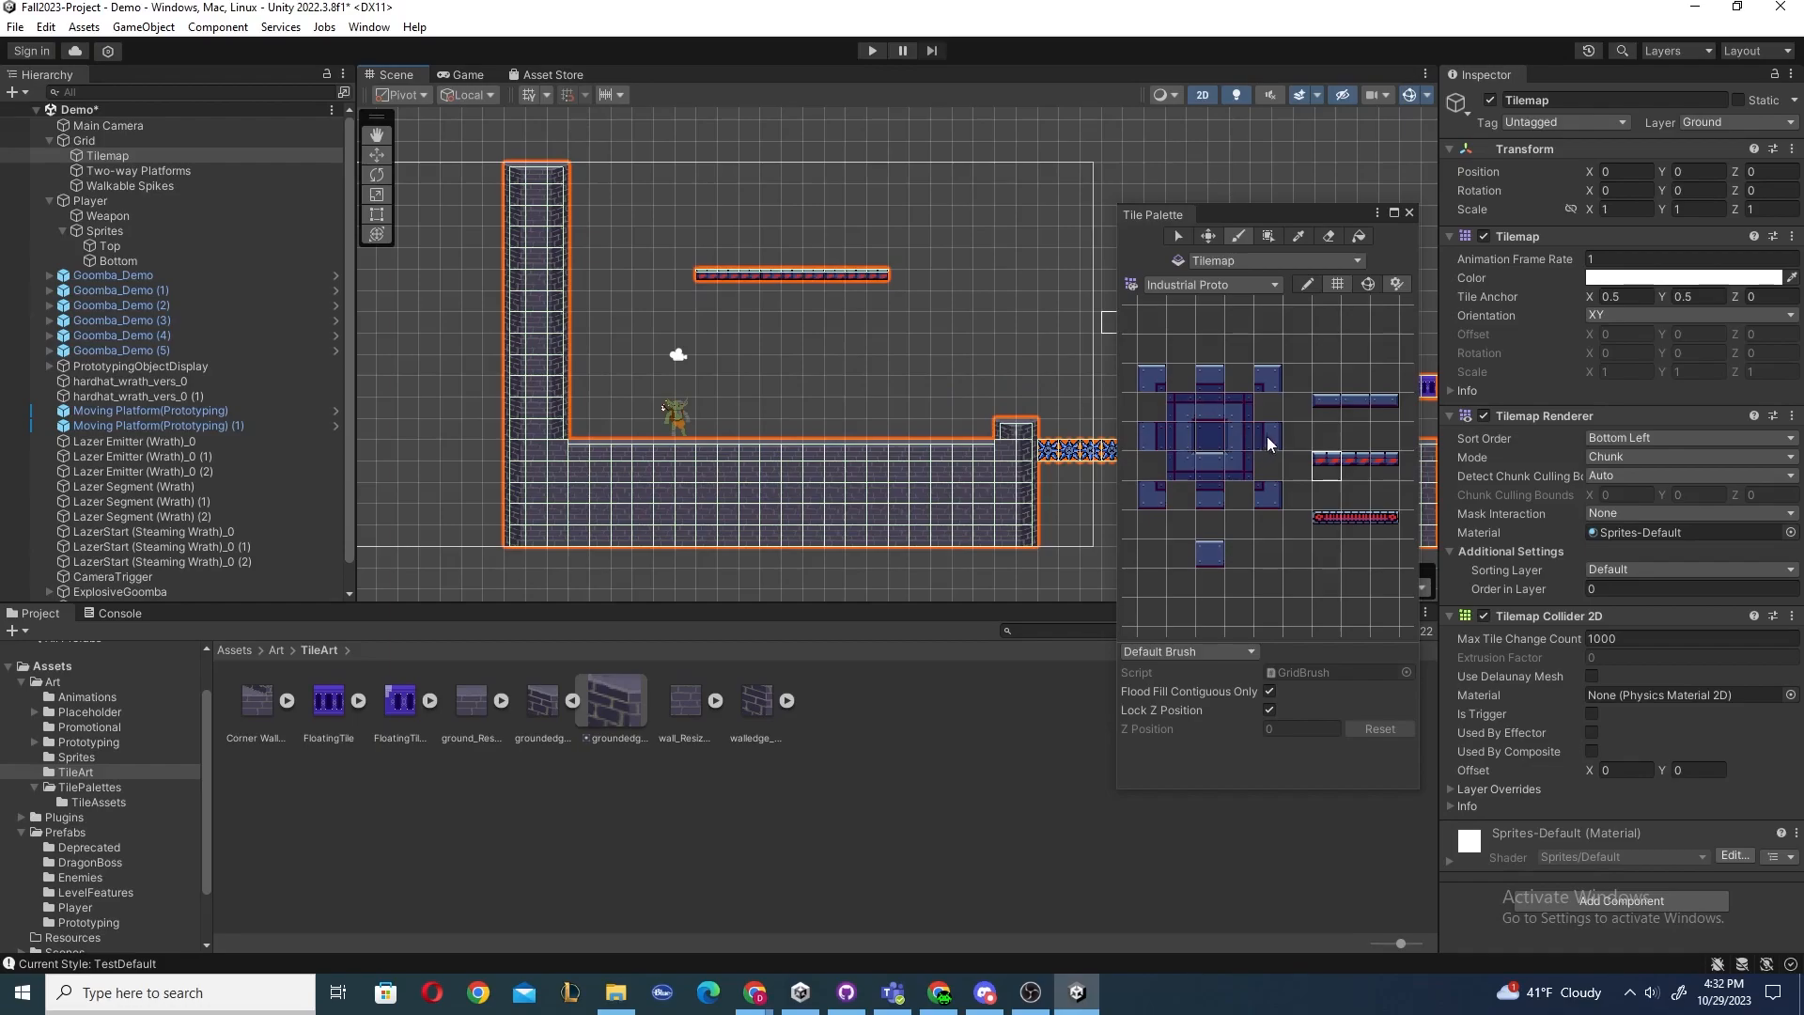
Return to the Generic RuleTiles palette, paint a block of ground rule tiles above the floor, and undo all recent painting.
click(1205, 283)
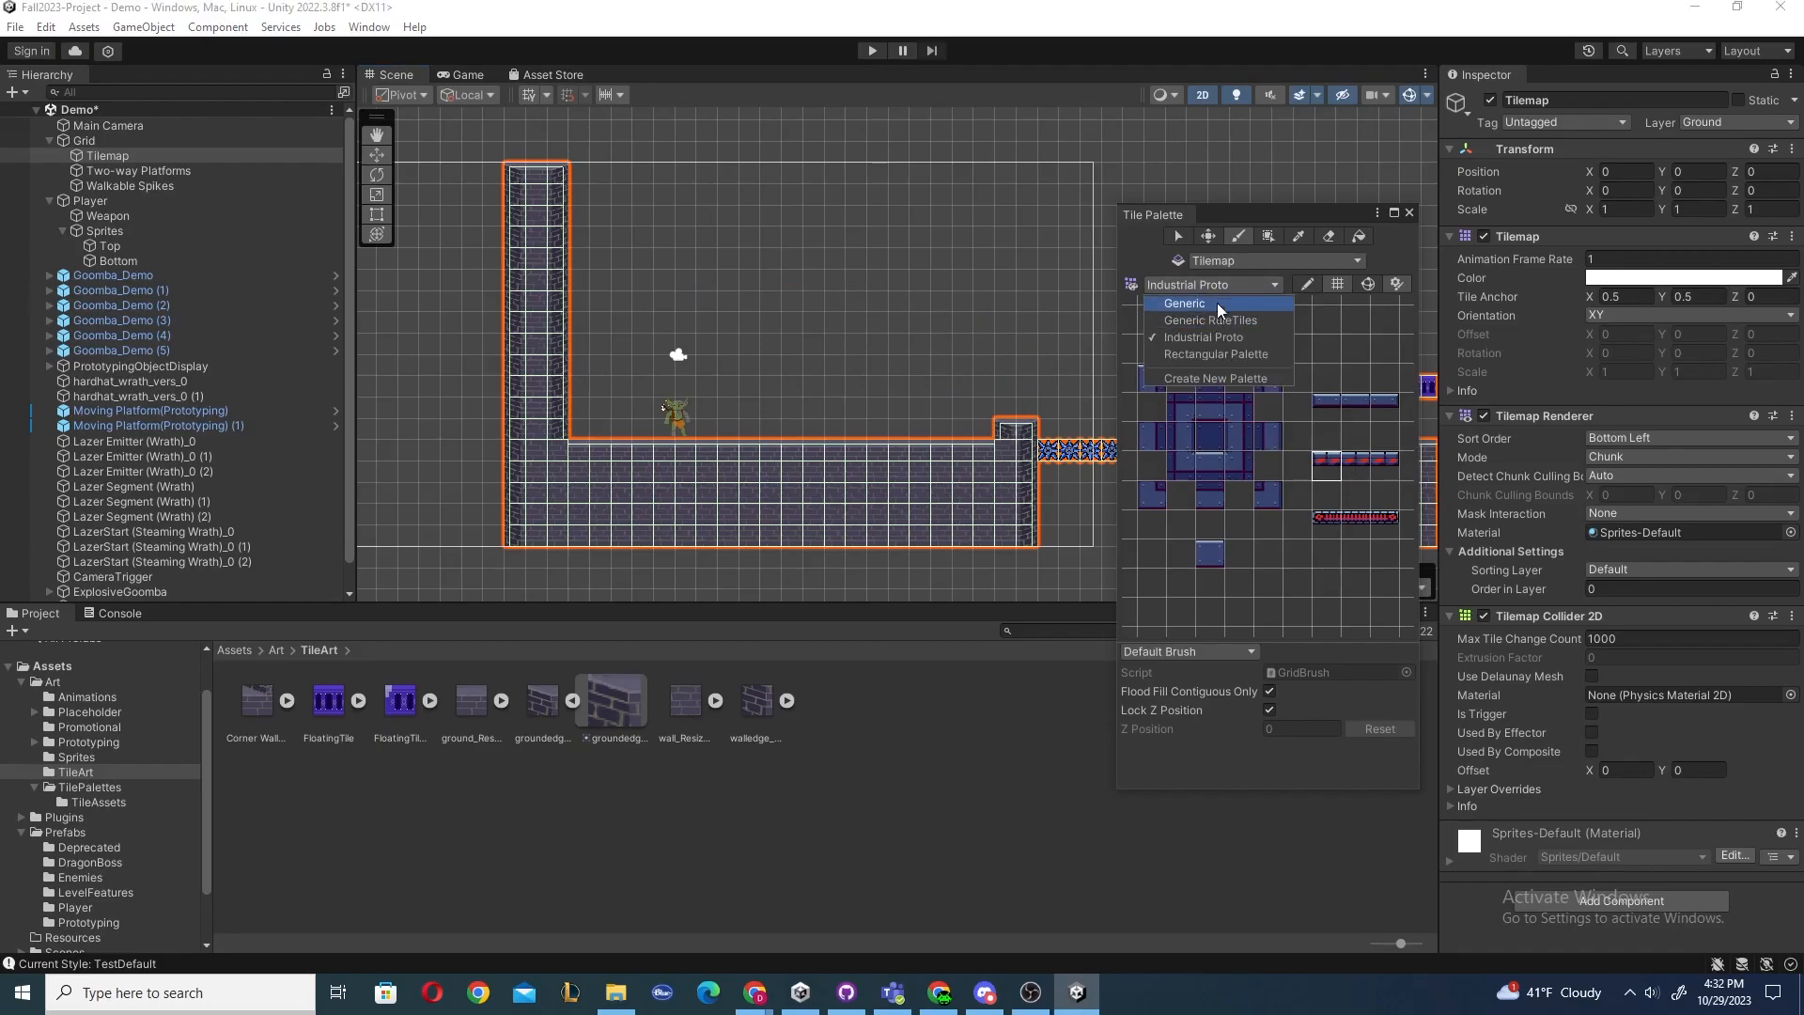
click(1214, 321)
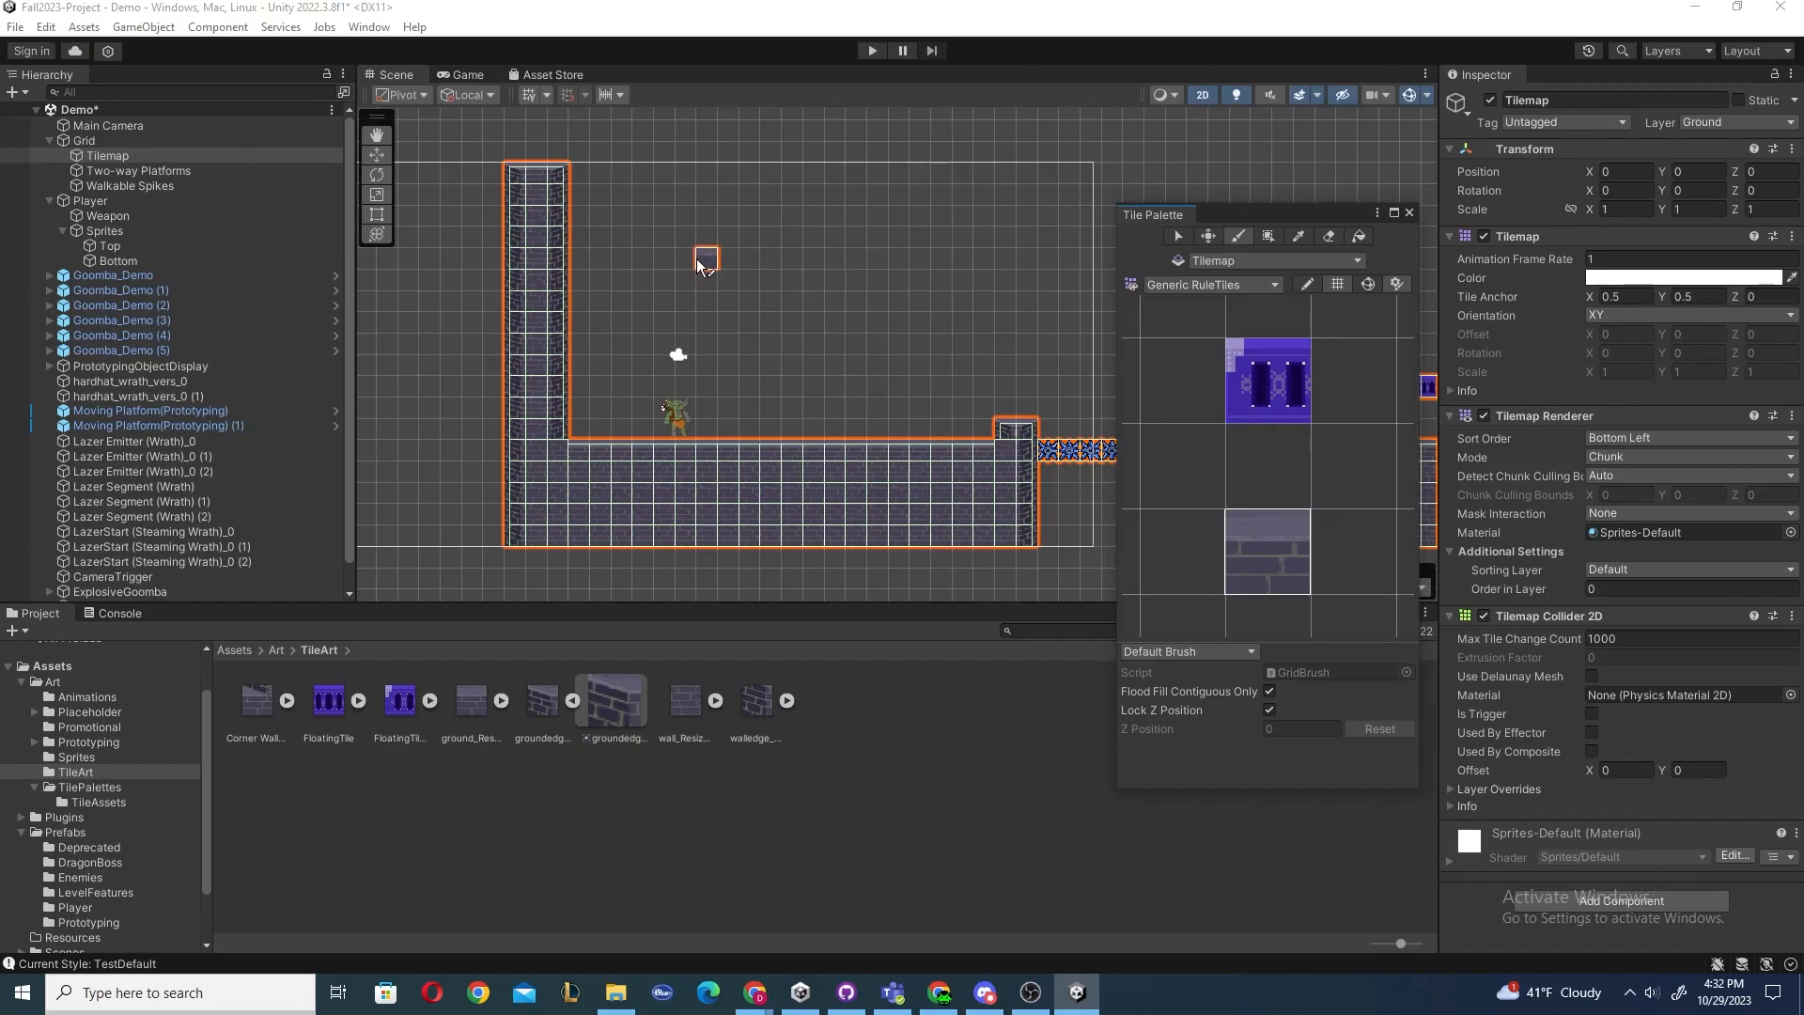
mouse_move(705, 260)
mouse_down()
mouse_move(902, 267)
mouse_move(906, 282)
mouse_move(700, 289)
mouse_move(902, 302)
mouse_move(896, 324)
mouse_move(707, 324)
mouse_move(717, 351)
mouse_move(883, 338)
mouse_move(822, 273)
mouse_move(752, 249)
mouse_up()
mouse_move(882, 240)
mouse_down()
mouse_move(873, 342)
mouse_move(740, 248)
mouse_up()
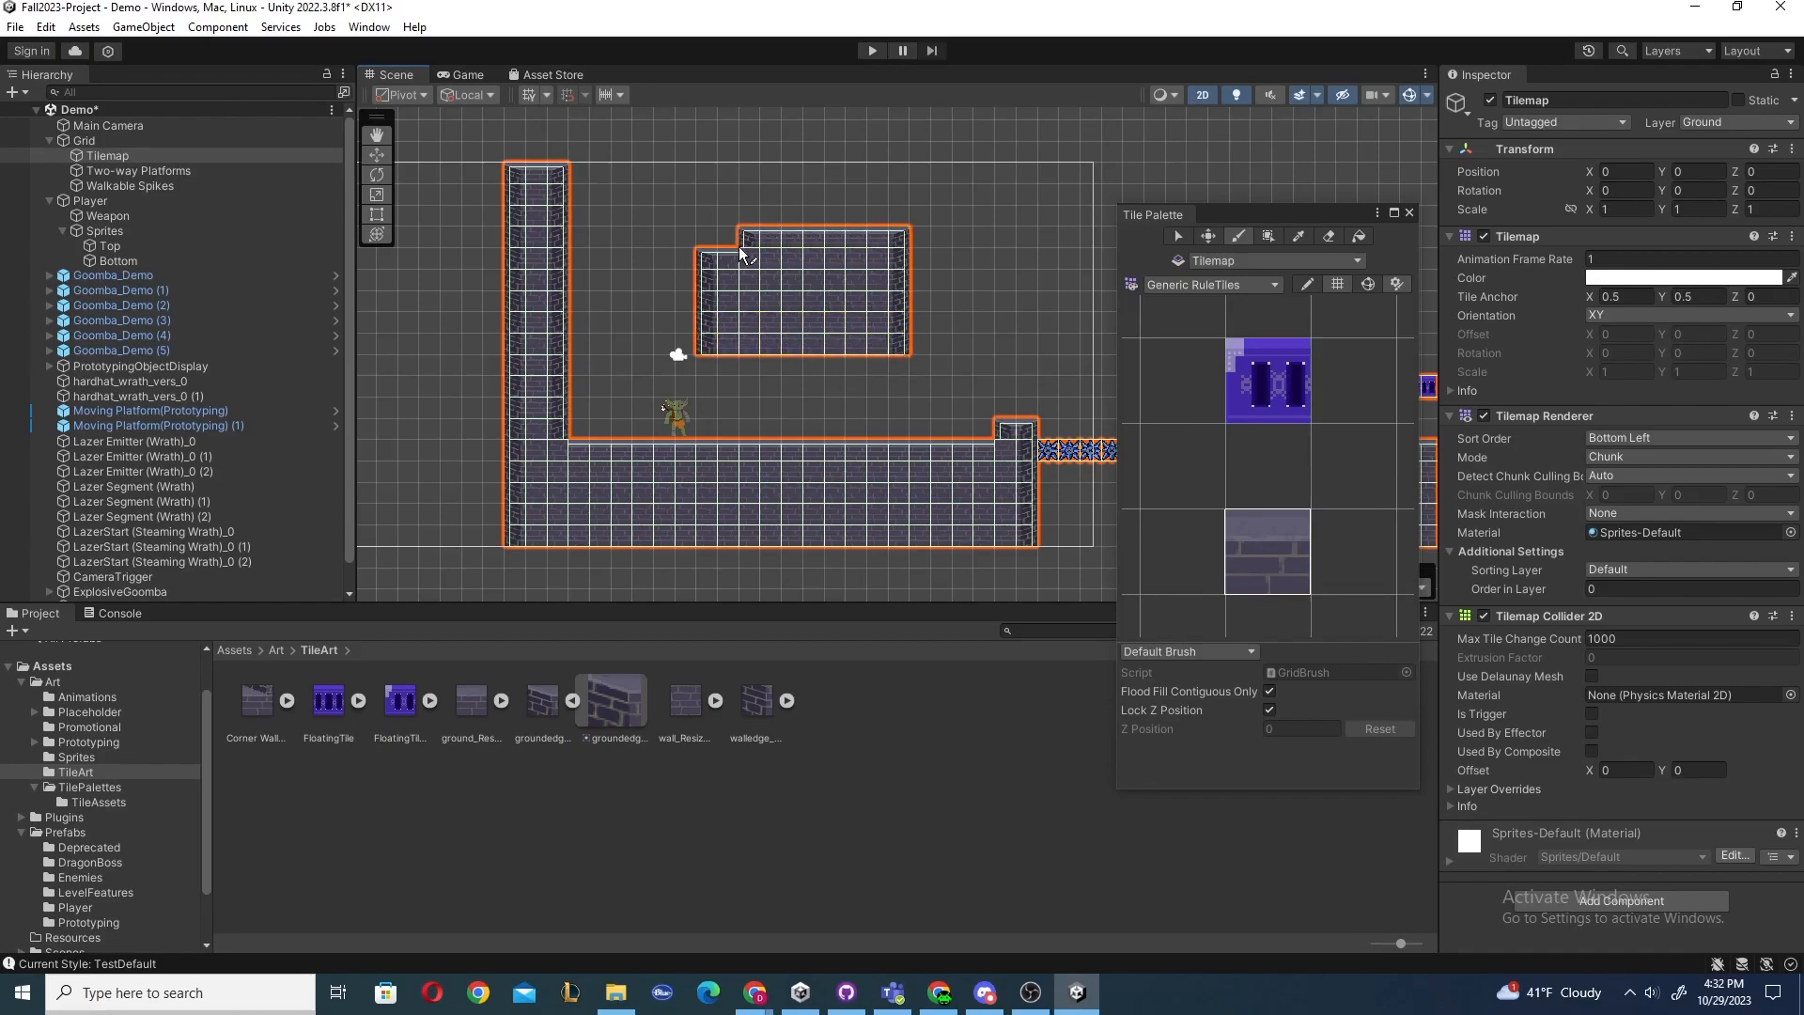
key(ctrl+z)
key(ctrl+z)
key(ctrl+z)
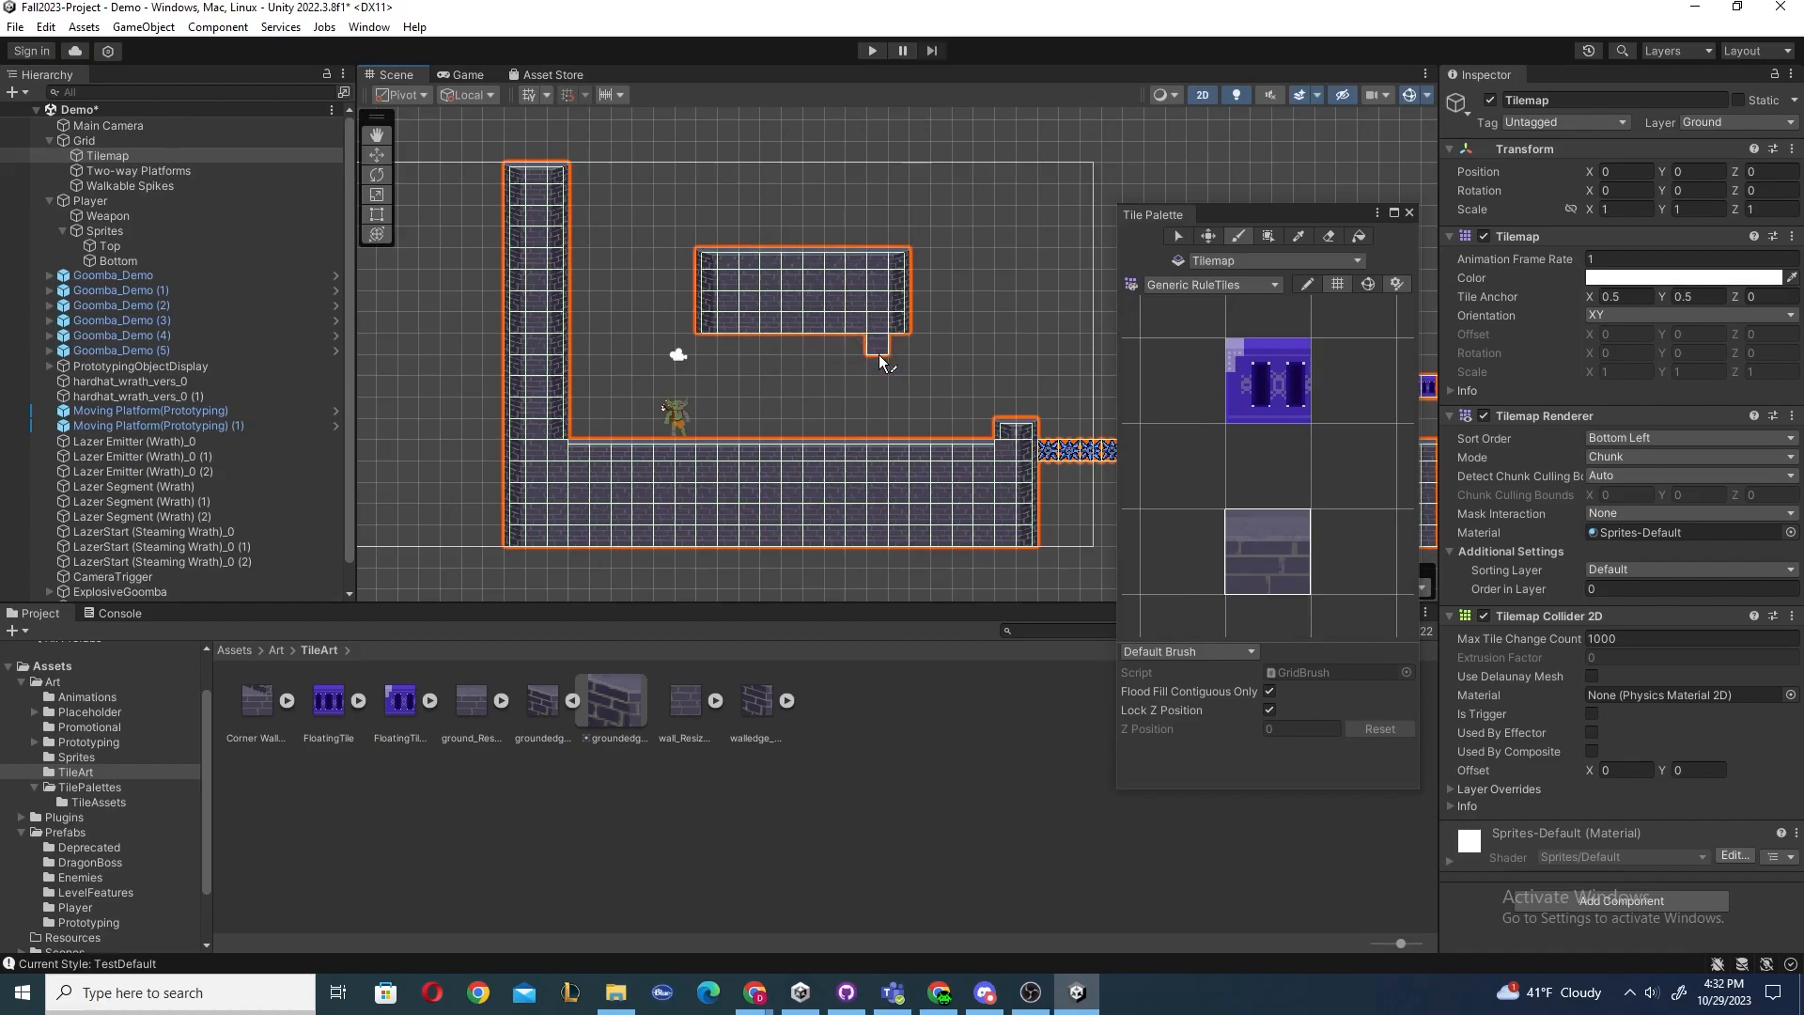
key(ctrl+z)
key(ctrl+z)
key(ctrl+z)
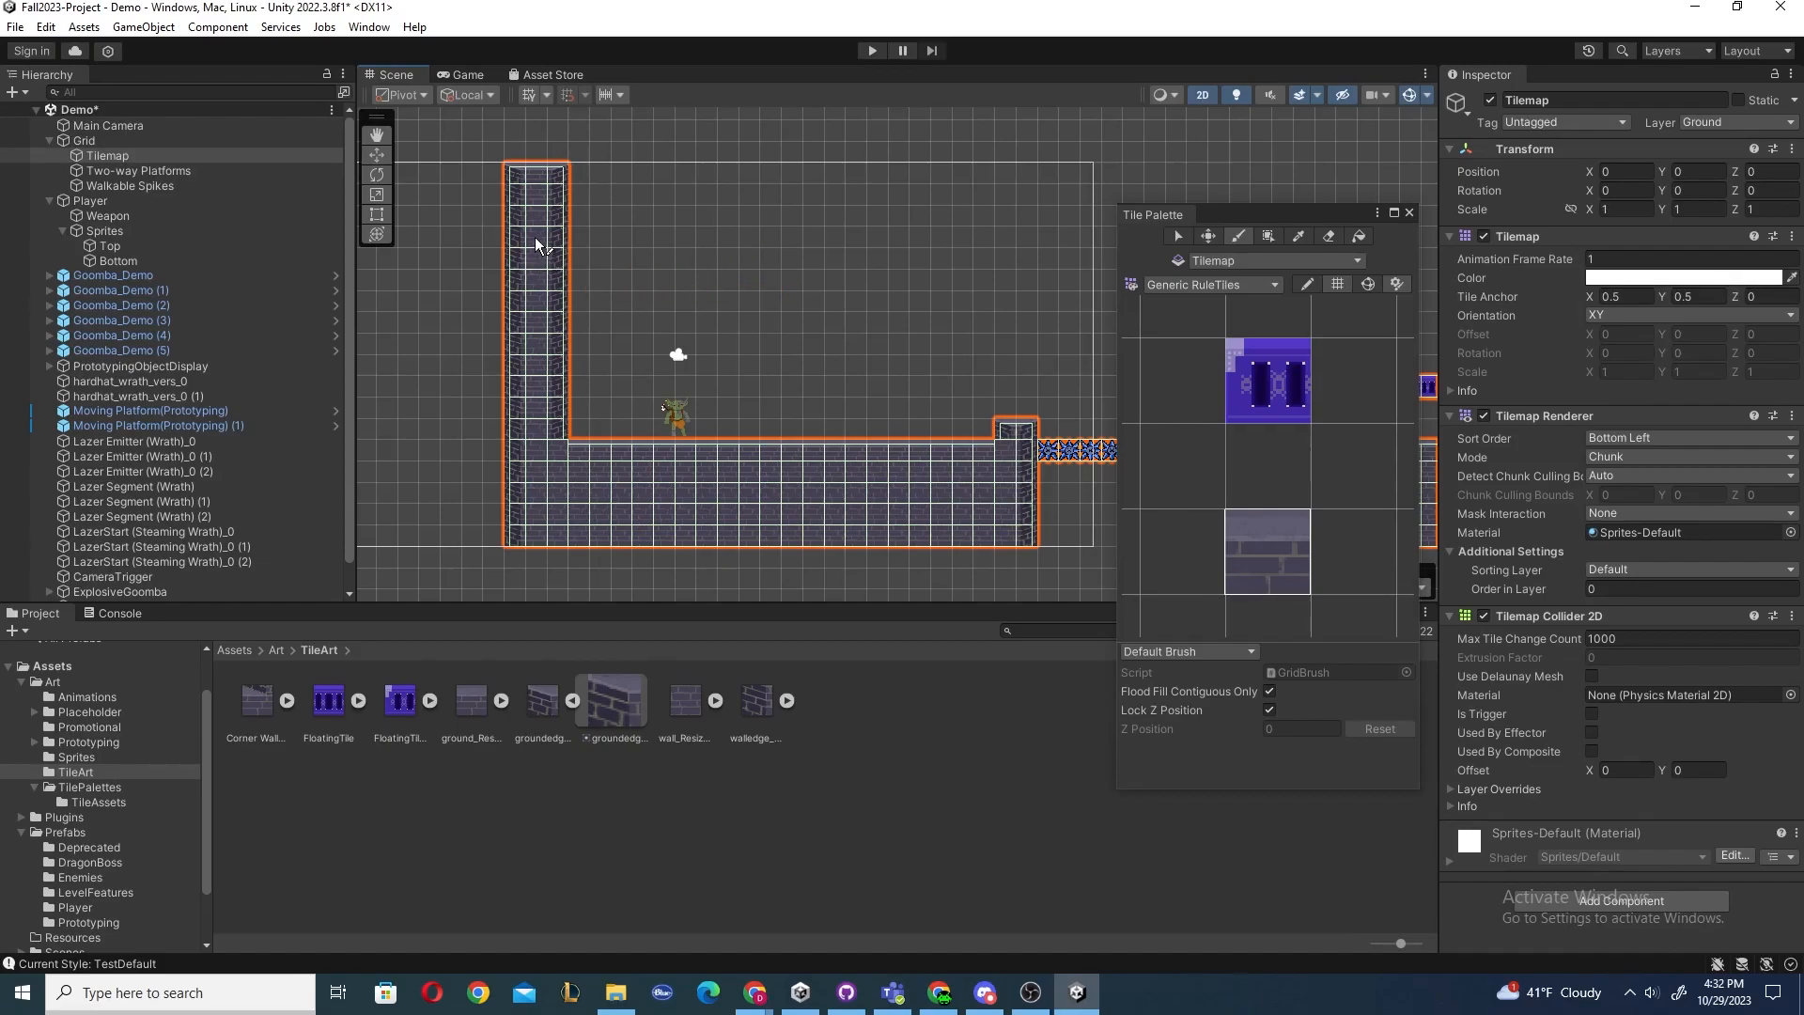
Pick spike and ground tiles from the scene, paint a row of each above the floor, and undo both.
click(1053, 453)
mouse_move(749, 236)
mouse_down()
mouse_move(827, 269)
mouse_move(942, 260)
mouse_up()
ctrl+click(837, 453)
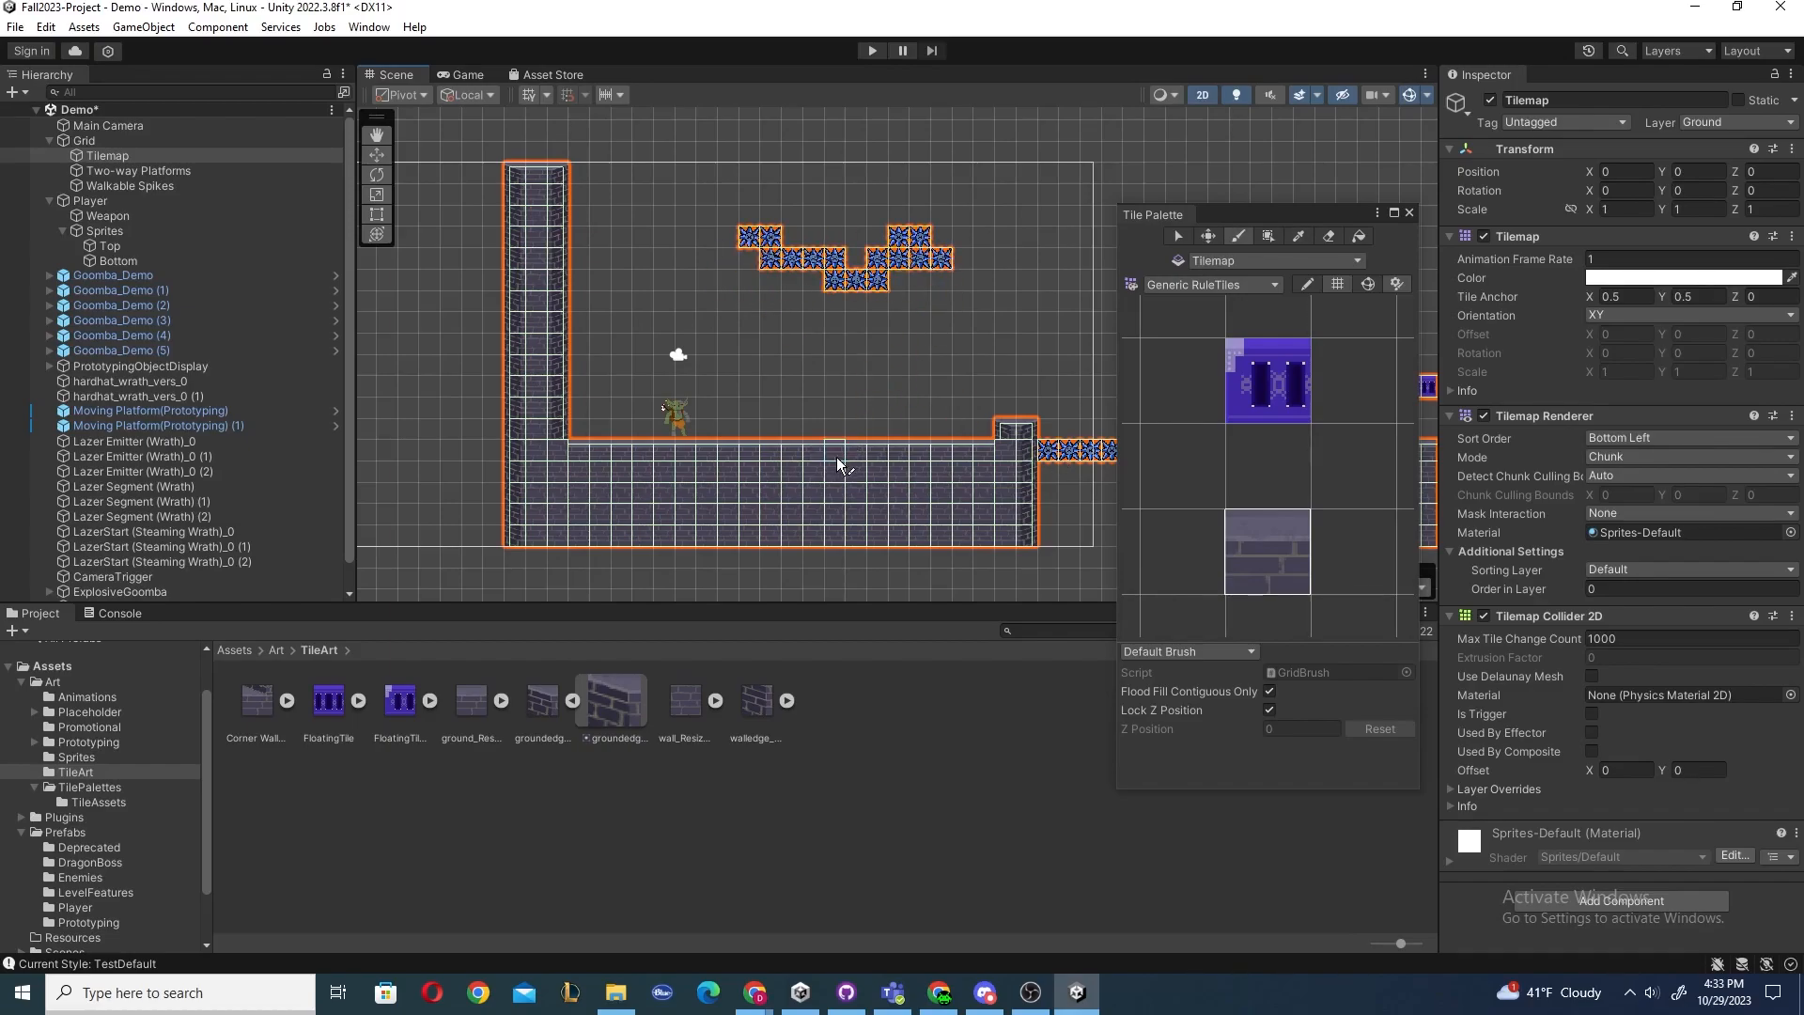
mouse_move(769, 346)
mouse_down()
mouse_move(951, 387)
mouse_move(1007, 282)
mouse_up()
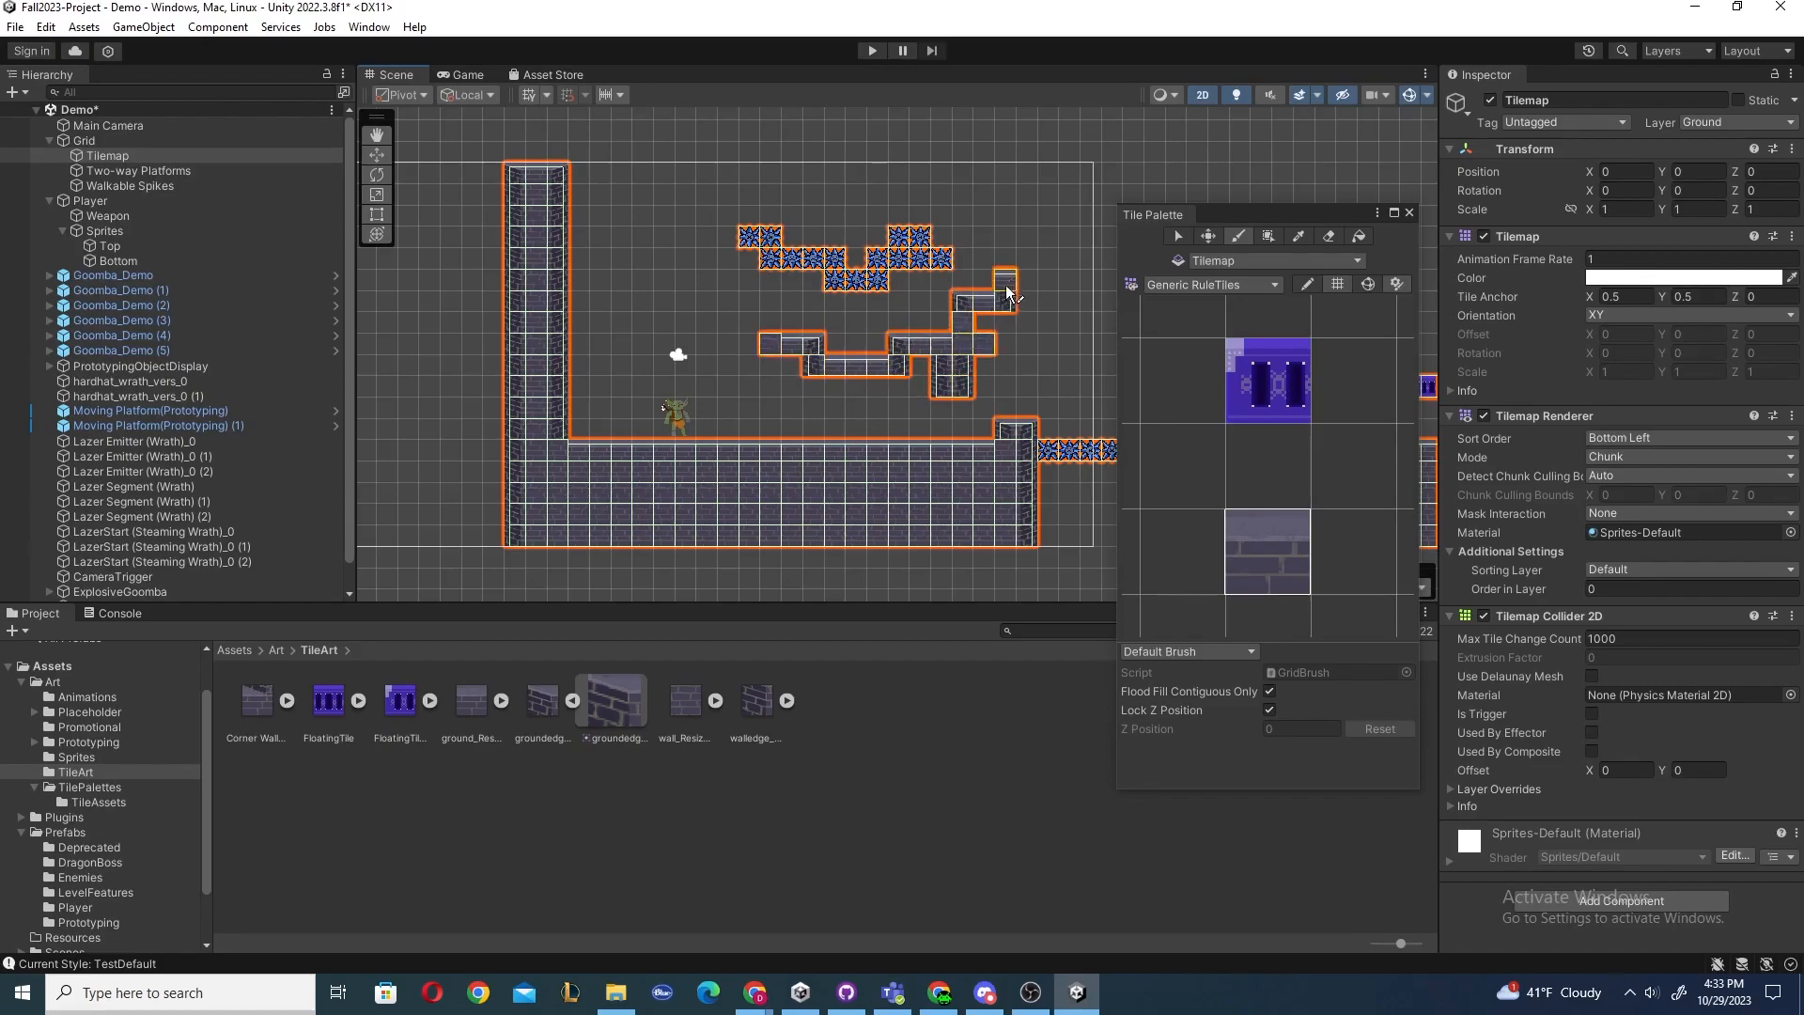
key(ctrl+z)
Paint a descending staircase of ground tiles and a spike cluster above the floor, and undo them.
key(ctrl+z)
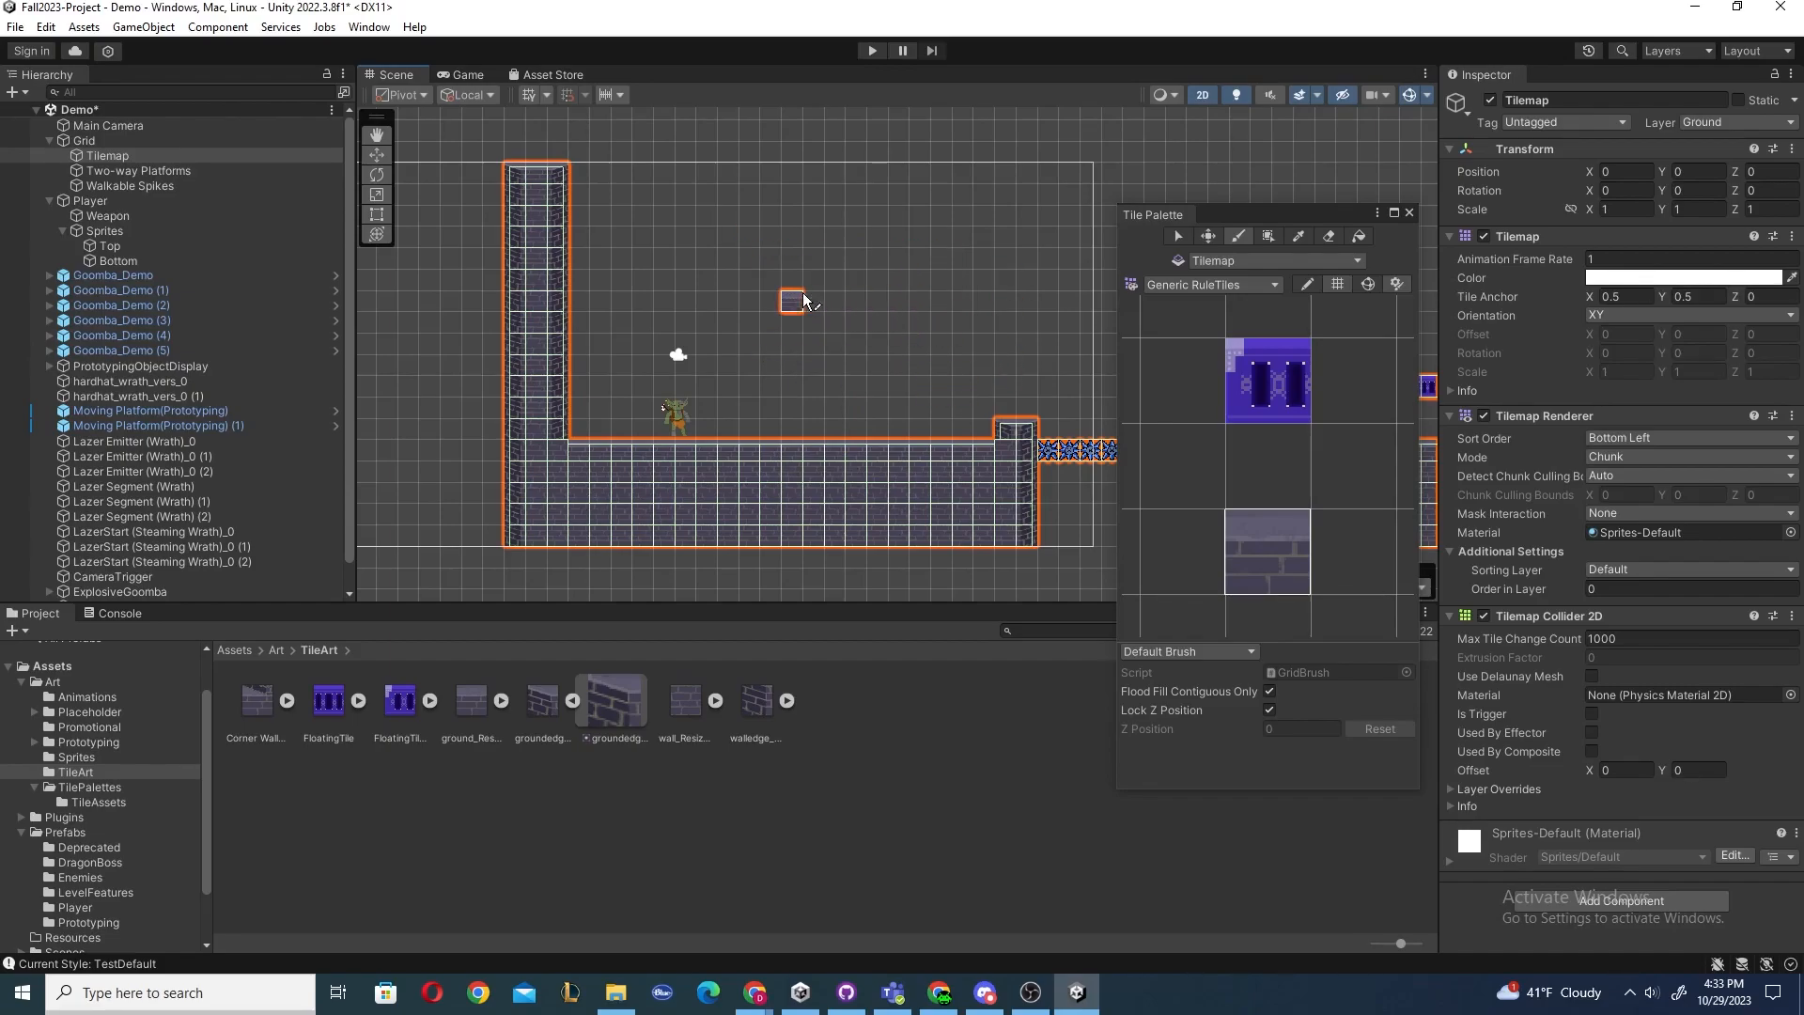
click(1014, 410)
key(ctrl+z)
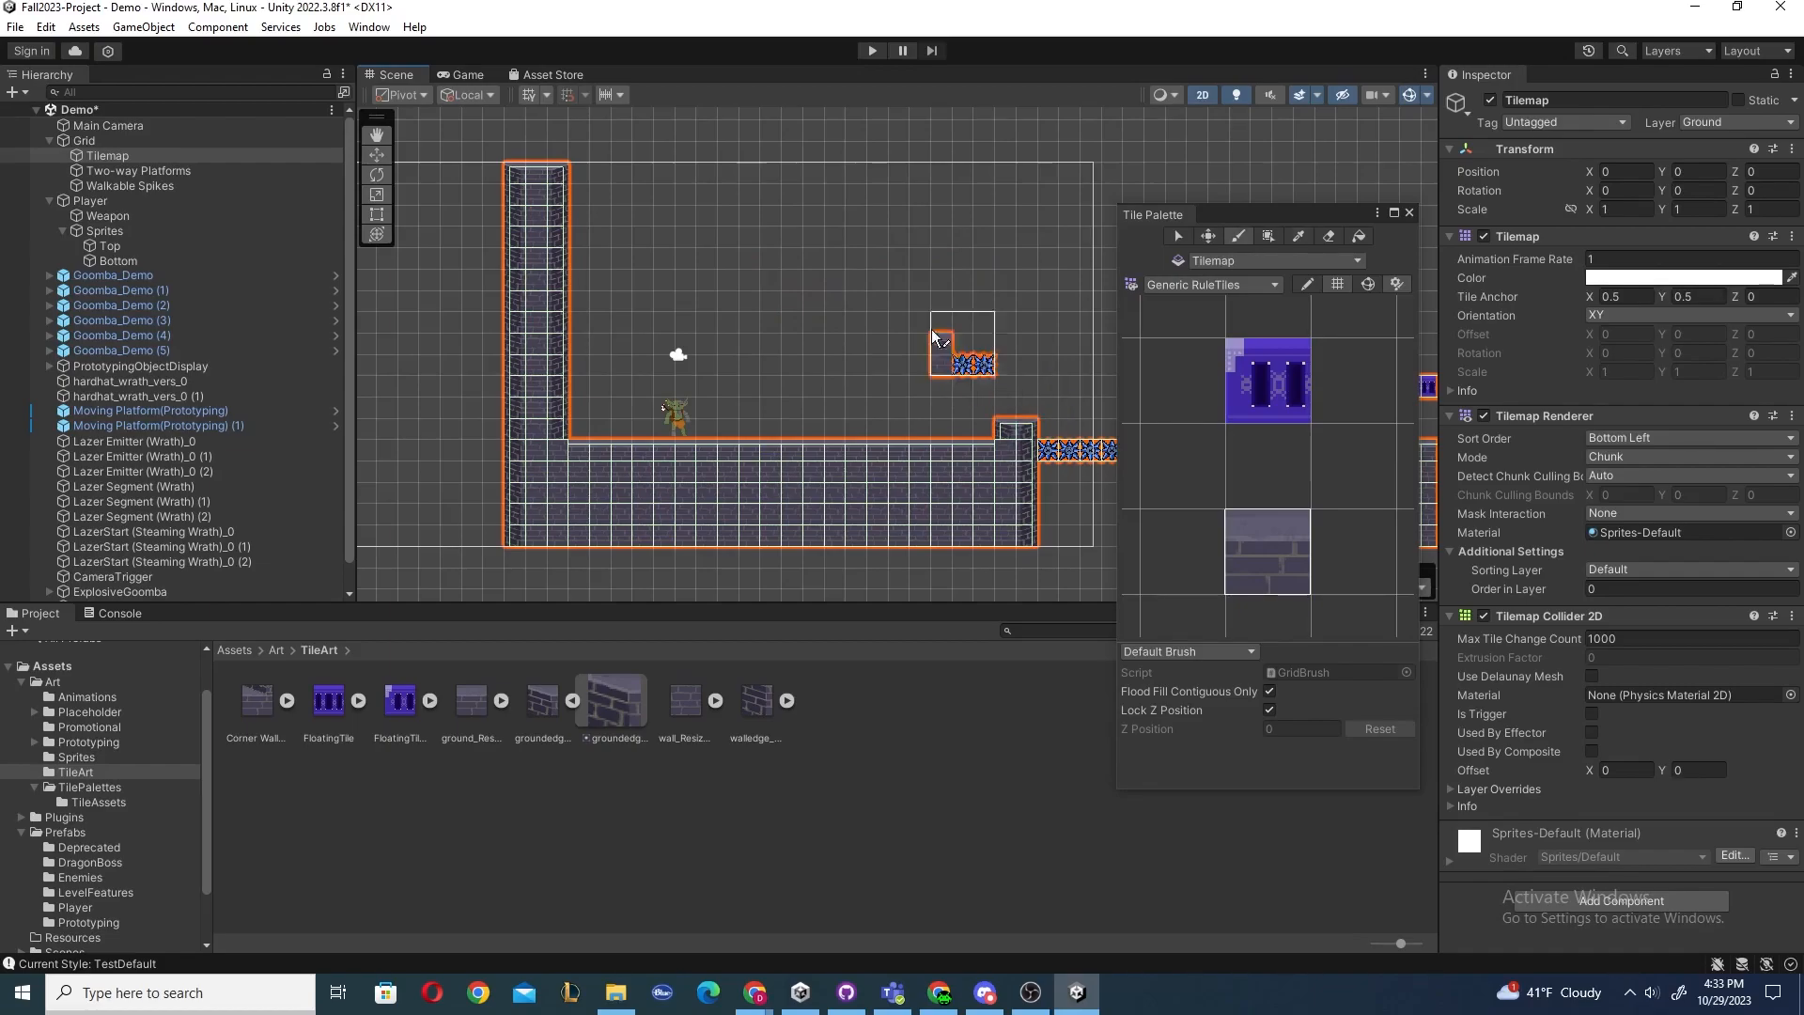
drag(730, 242, 949, 330)
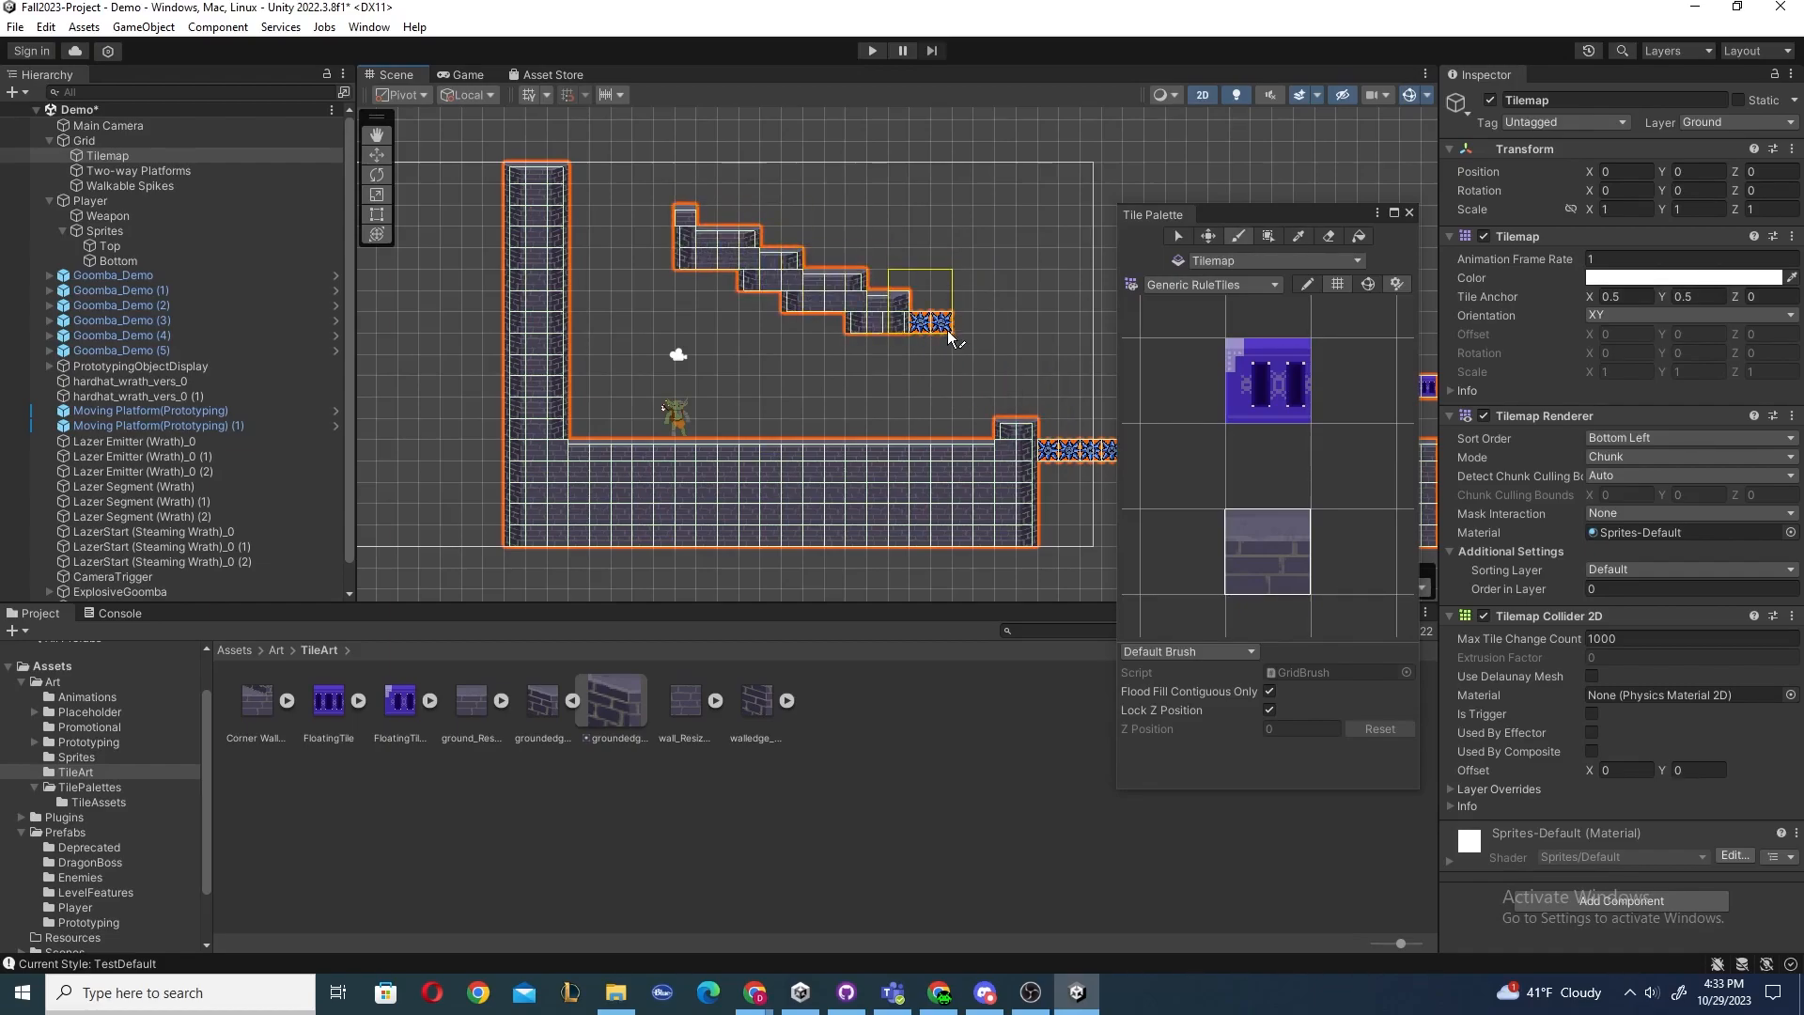
drag(1023, 237, 1045, 303)
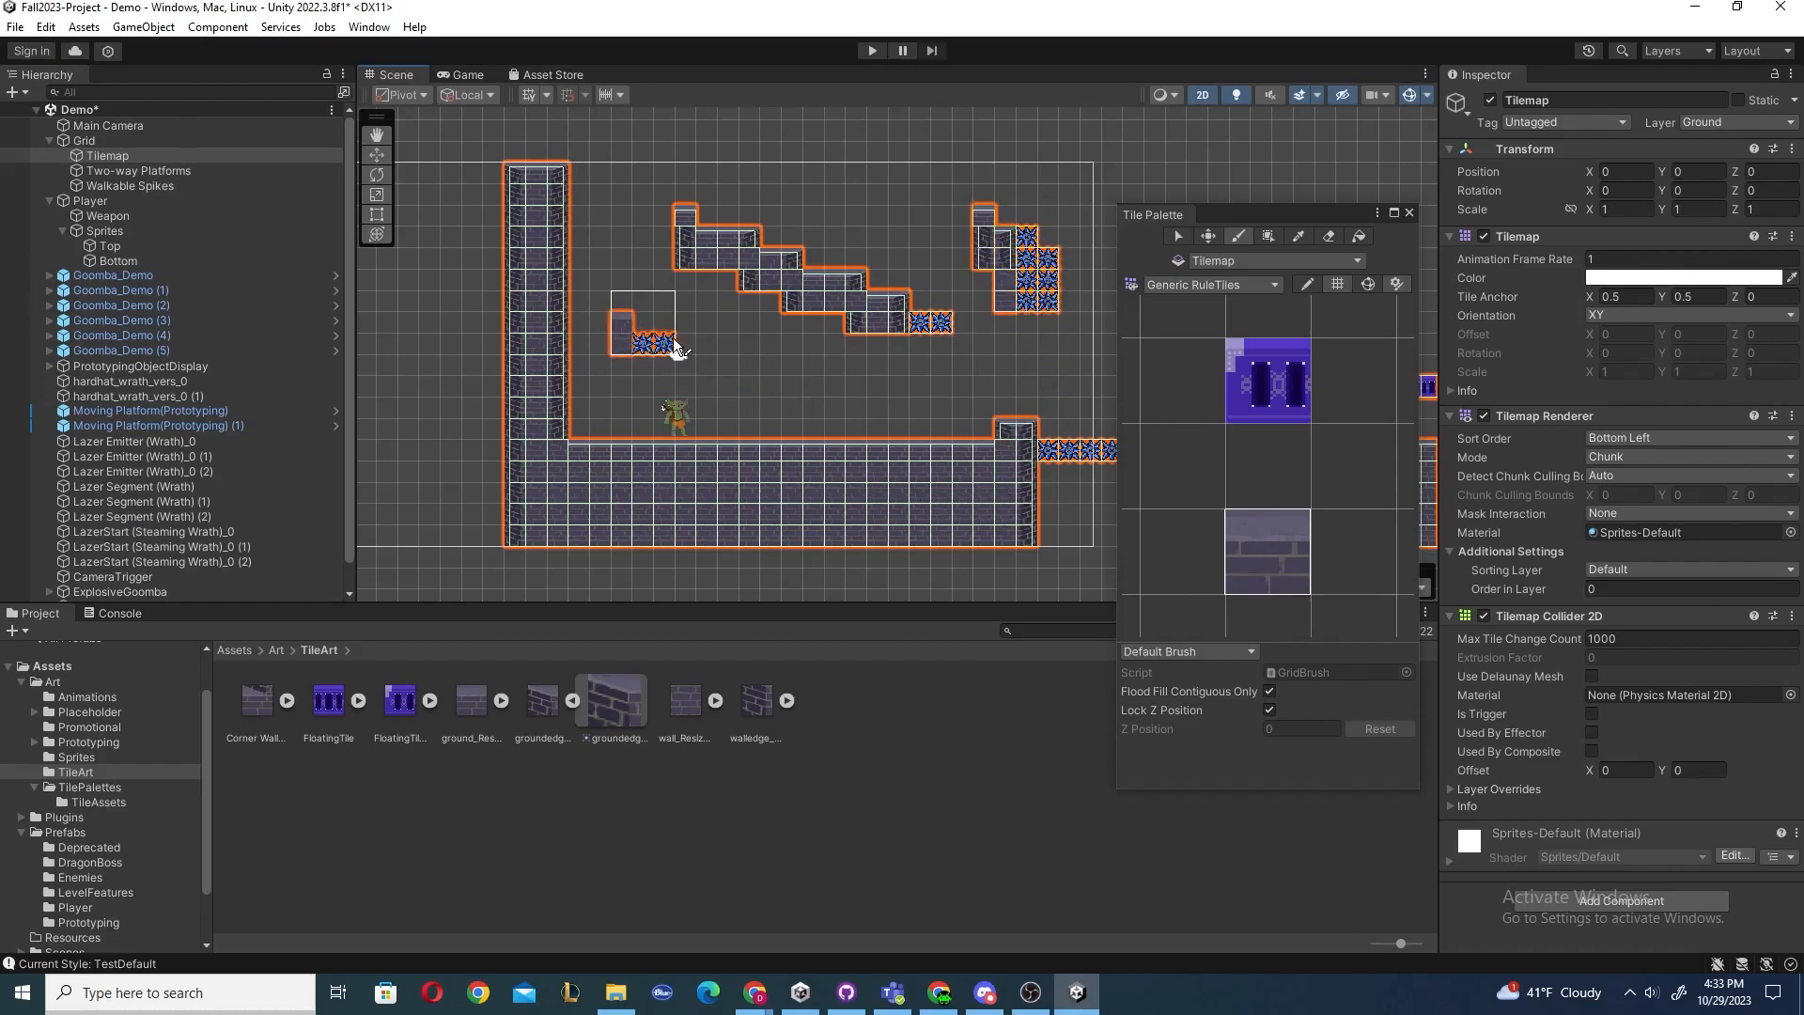
key(ctrl+z)
key(ctrl+z)
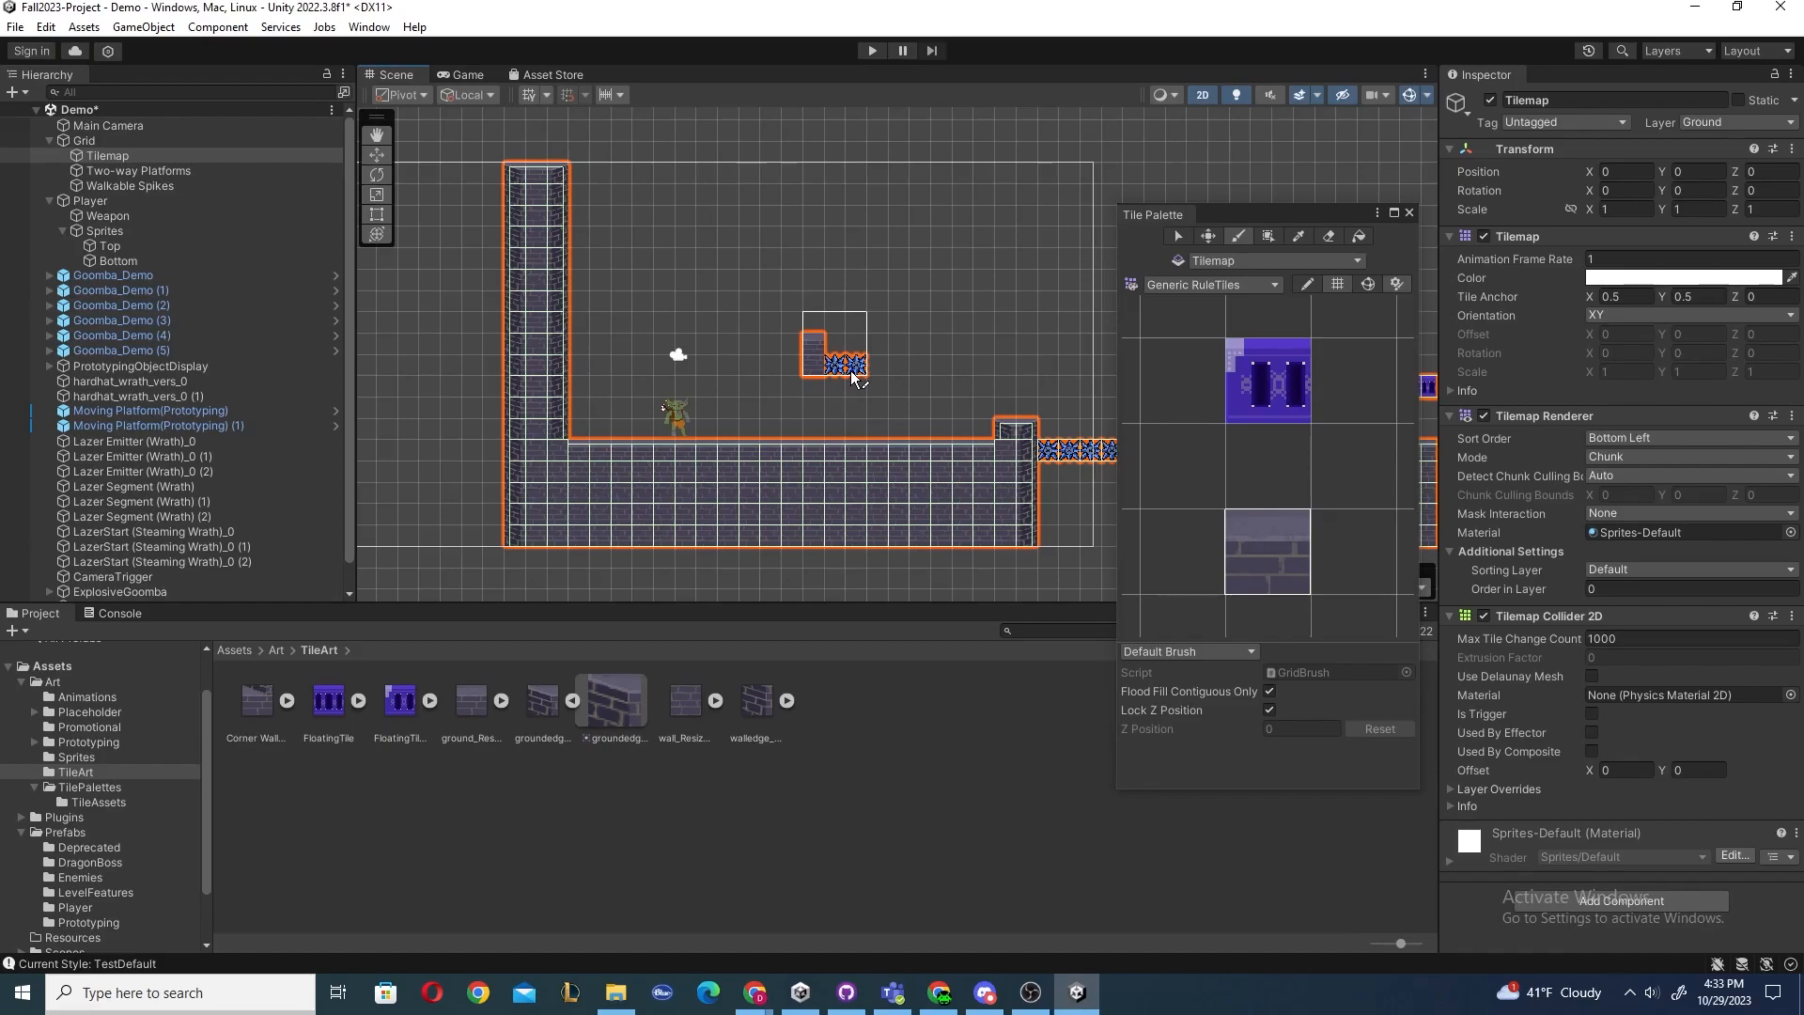
key(ctrl+z)
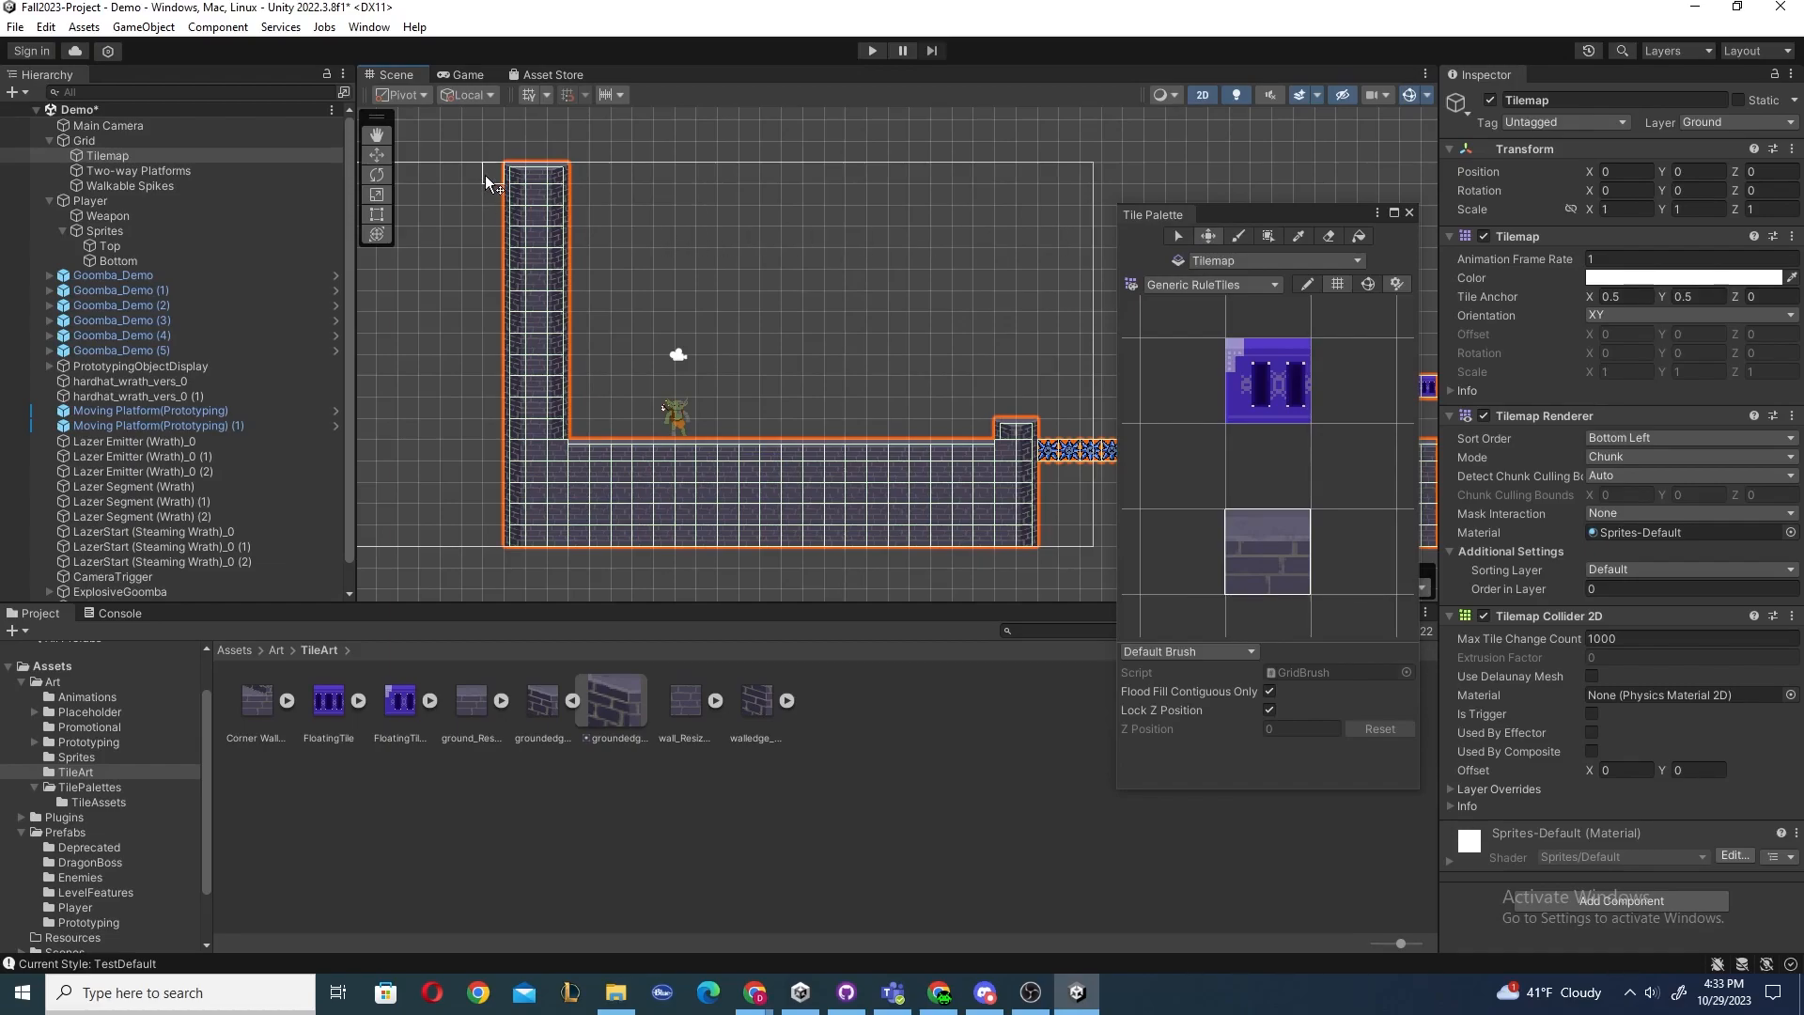
Box-select a region over the wall top with the Select tool, try moving tiles, and undo the changes.
drag(493, 175, 586, 300)
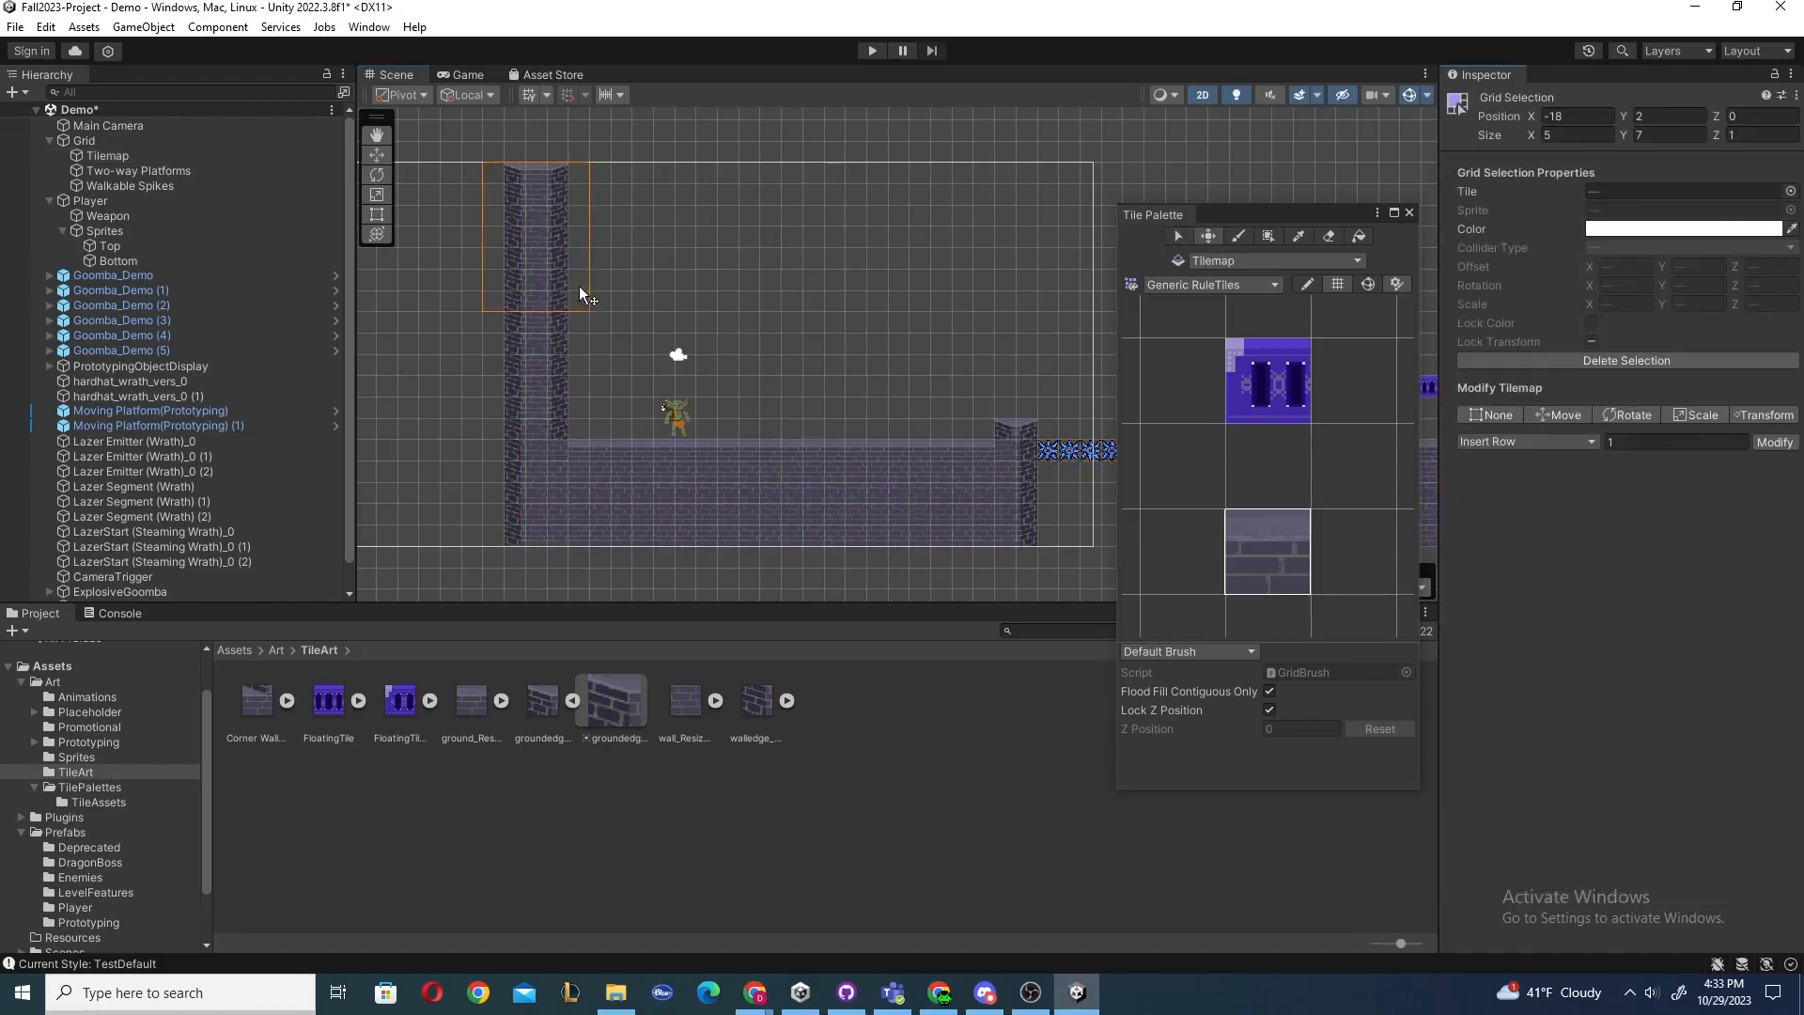
drag(532, 250, 819, 282)
key(ctrl+z)
click(534, 173)
click(707, 213)
drag(735, 244, 792, 240)
key(ctrl+z)
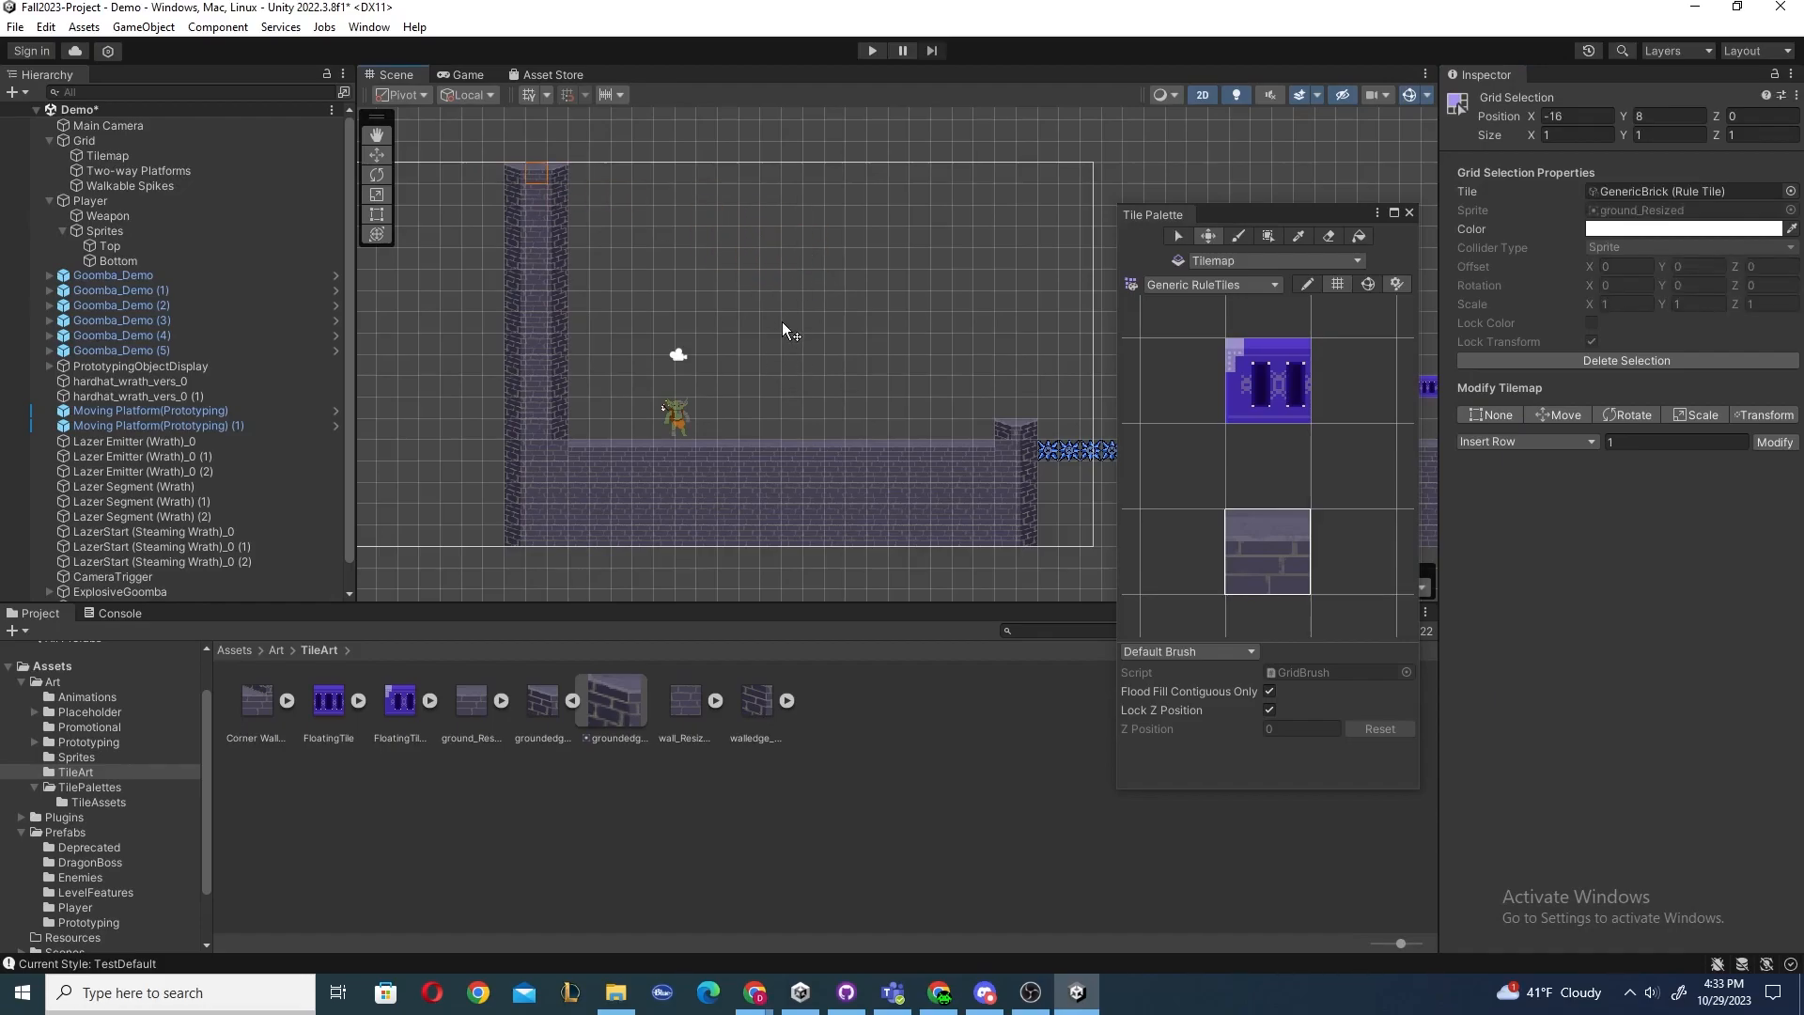
Draw filled rectangles of ground tiles with the Box Fill tool and undo them.
click(1266, 242)
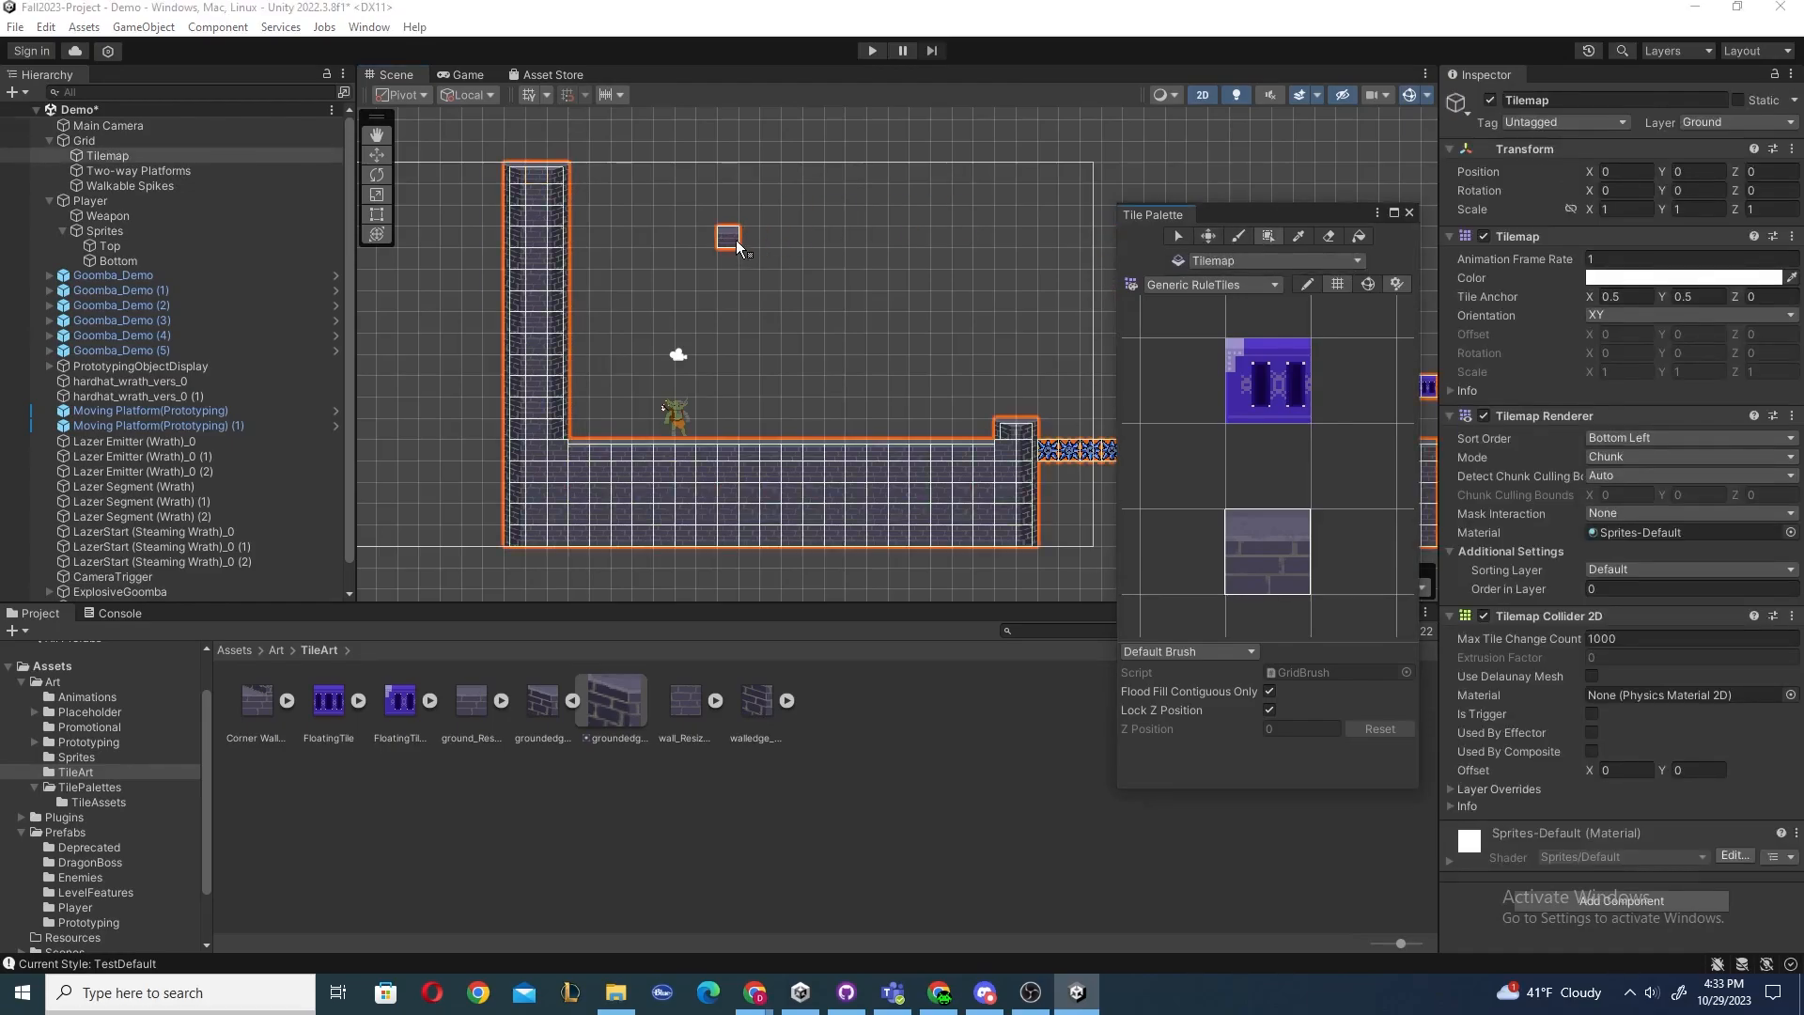
drag(726, 234, 947, 347)
key(ctrl+z)
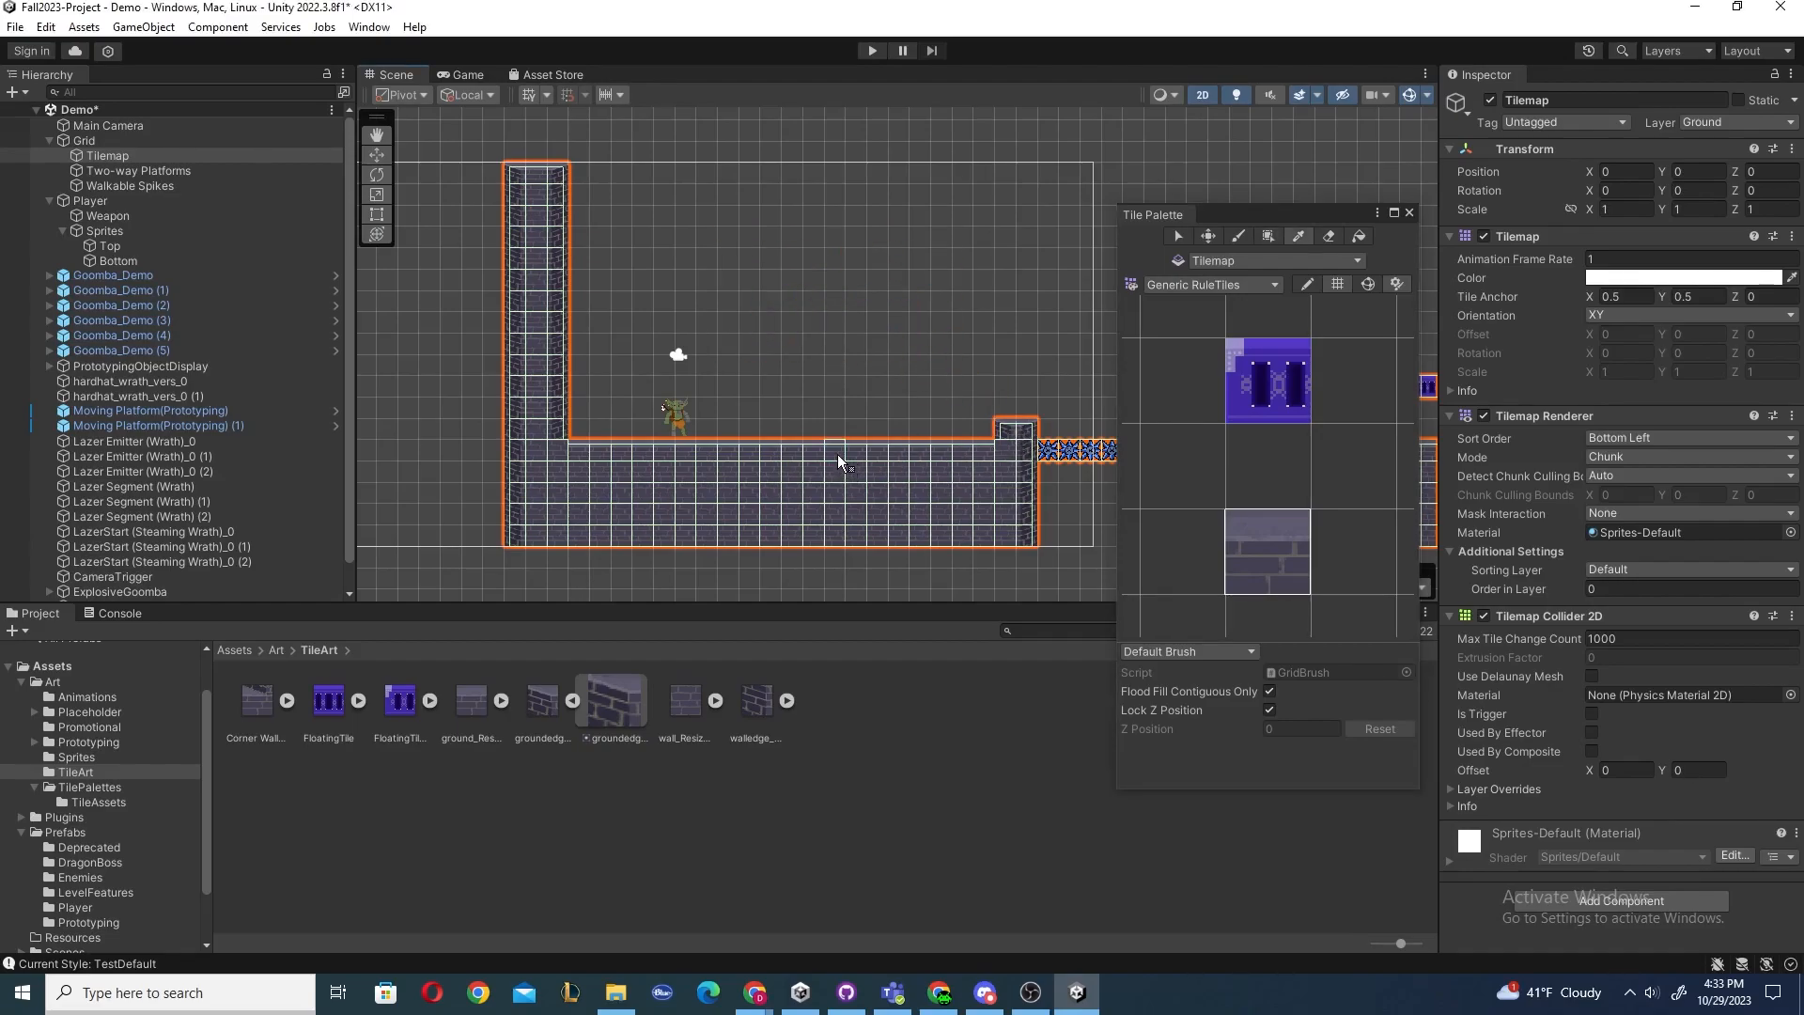
drag(747, 236, 895, 359)
key(ctrl+z)
Pick a block of tiles from the ledge corner and stamp it above the floor, undoing it.
key(i)
drag(1027, 420, 1076, 461)
drag(708, 221, 1004, 370)
key(ctrl+z)
Pick the ledge corner together with its spikes as a stamp, paint it above the floor, and undo it.
click(1305, 237)
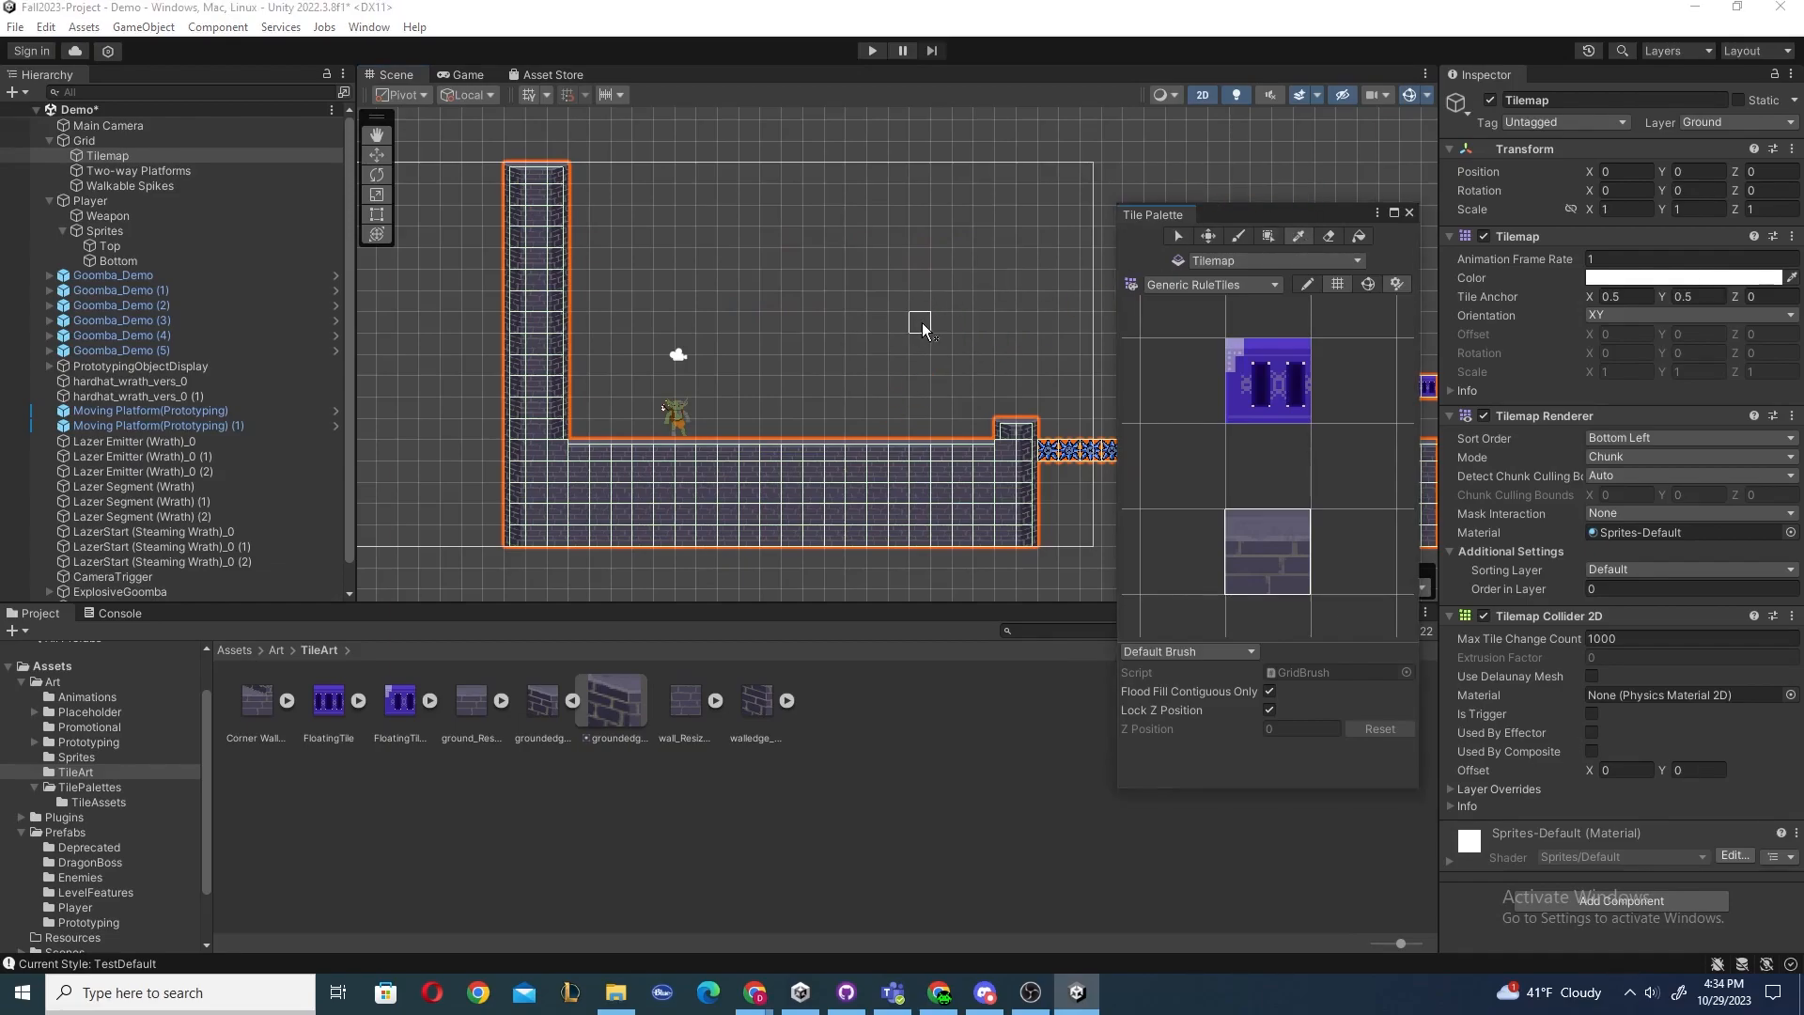
click(1050, 454)
key(i)
drag(1005, 408, 1067, 468)
mouse_move(812, 292)
mouse_down()
mouse_move(973, 357)
mouse_move(783, 269)
mouse_up()
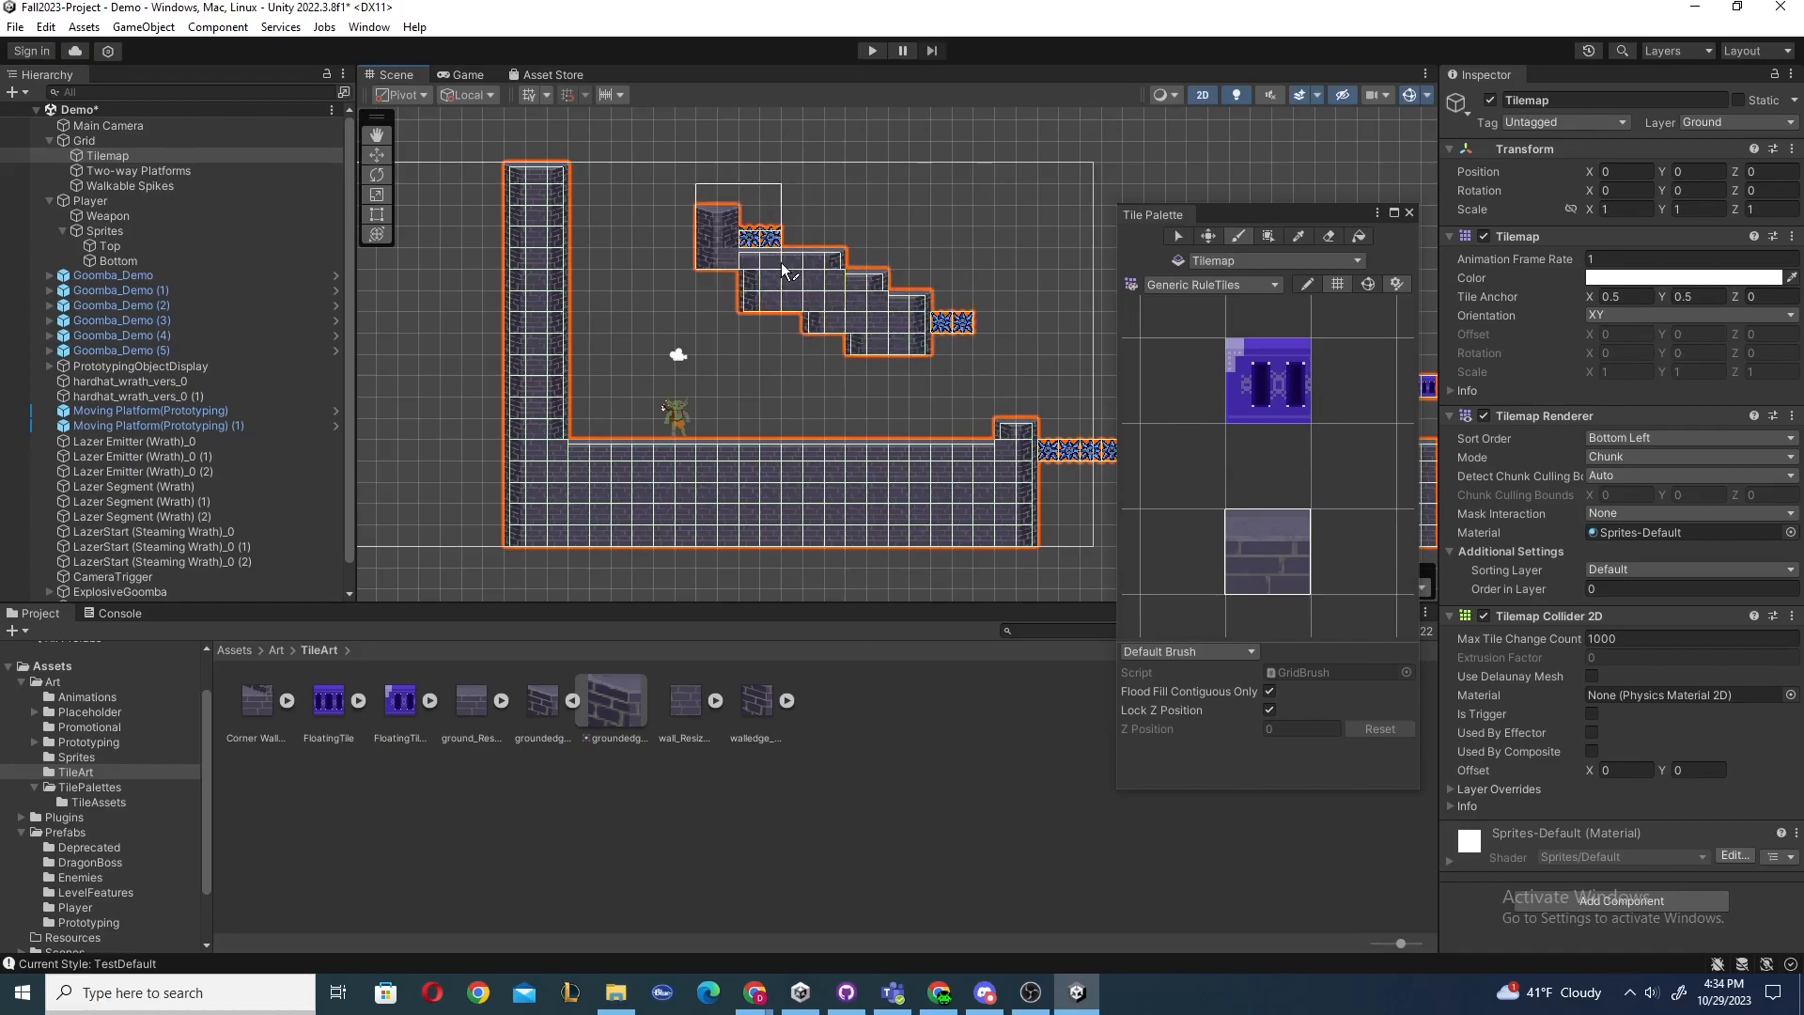
key(ctrl+z)
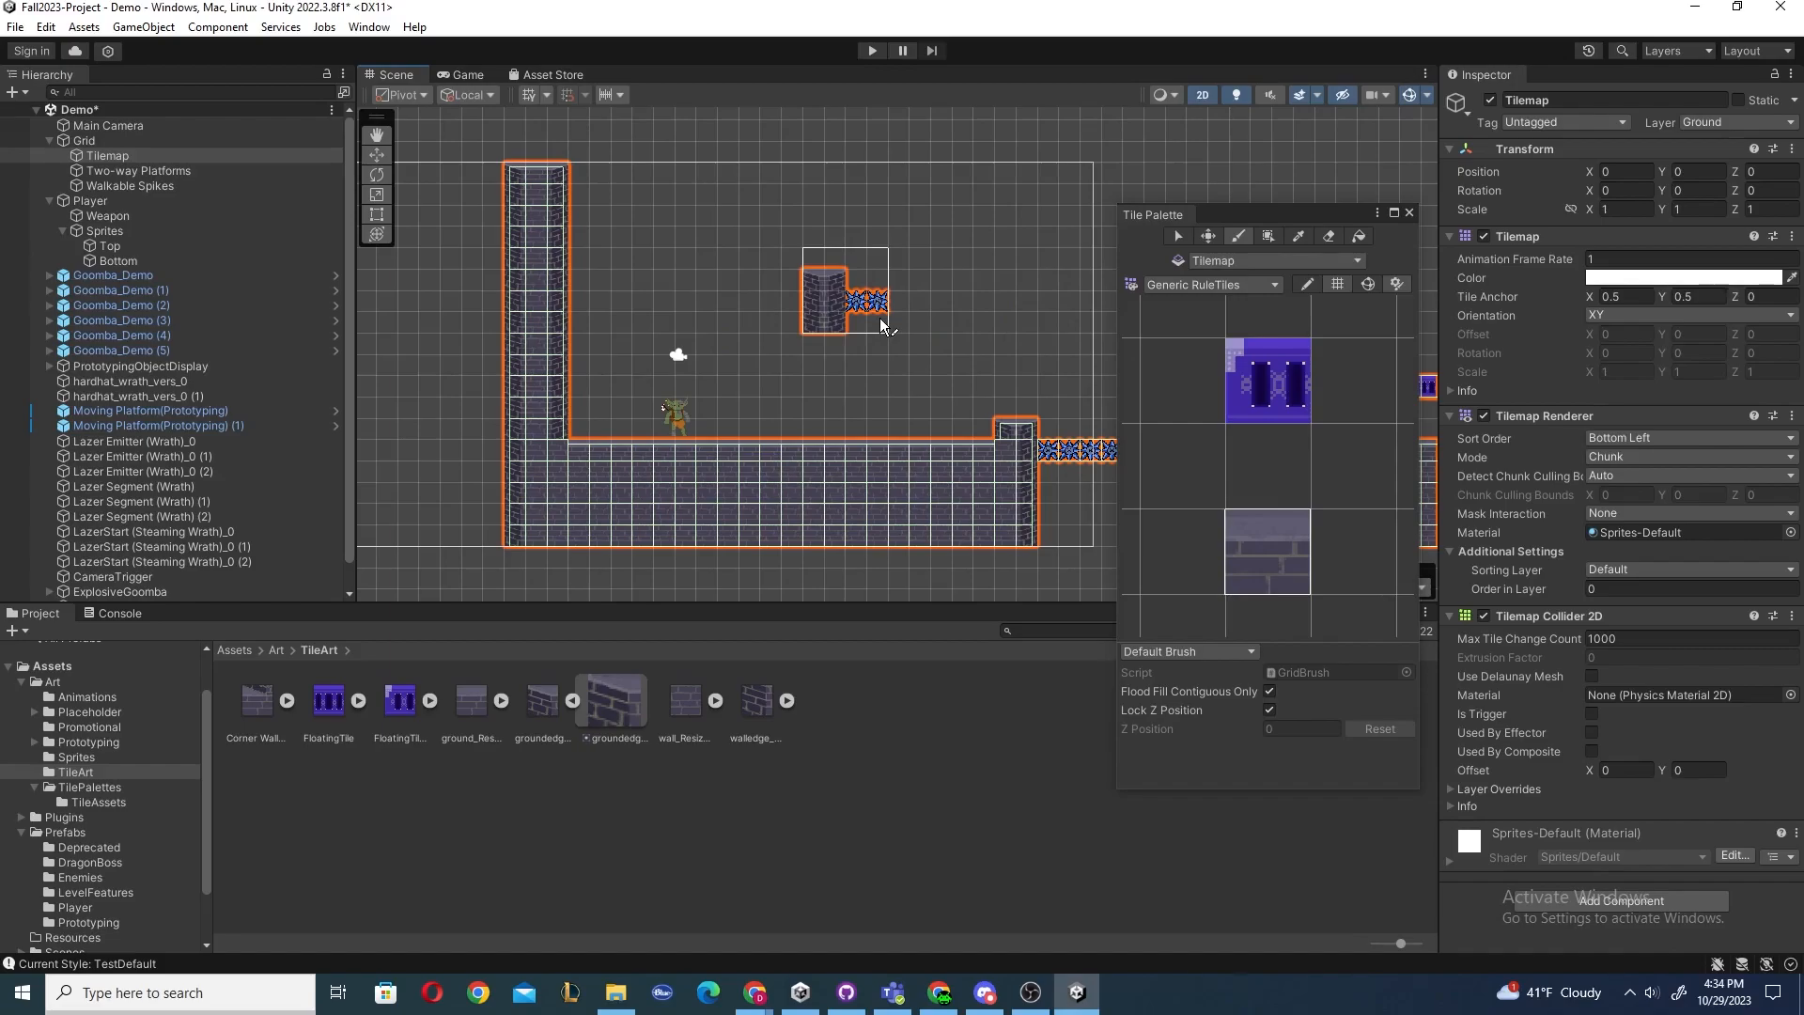
Try flood-filling the empty area with the Fill tool and switch back to the Brush.
click(1359, 236)
click(1007, 255)
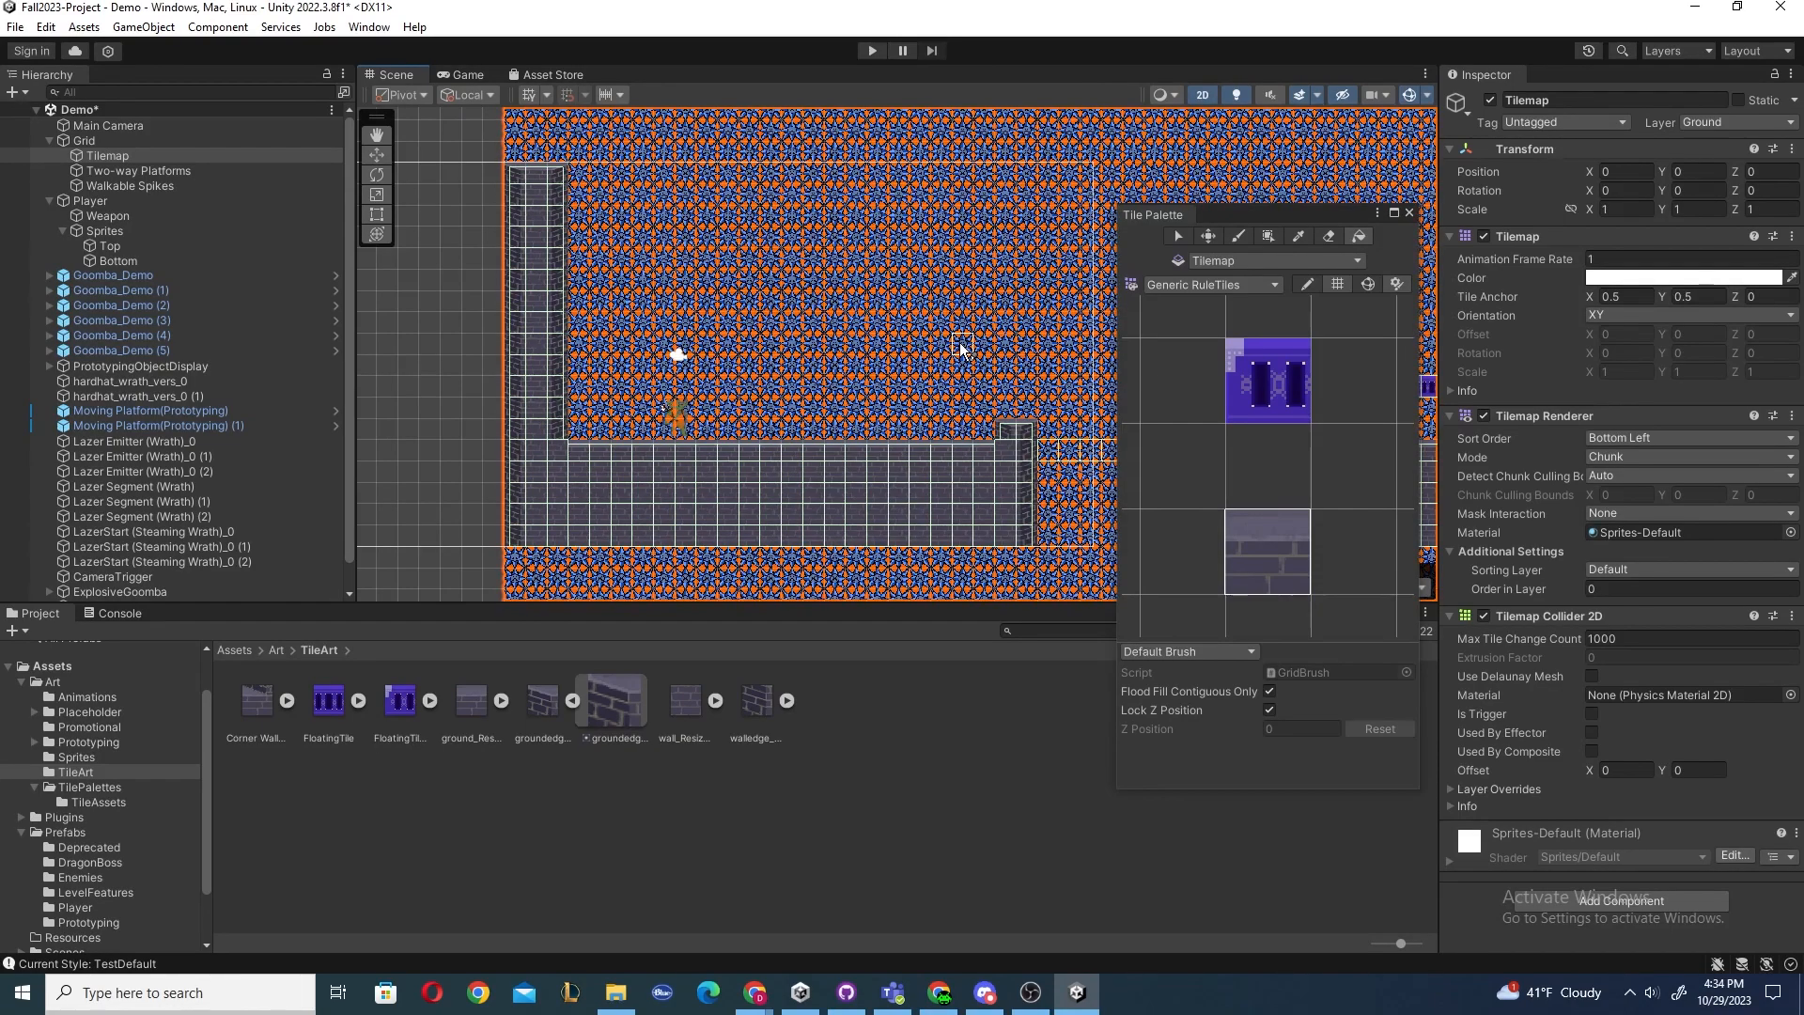
key(b)
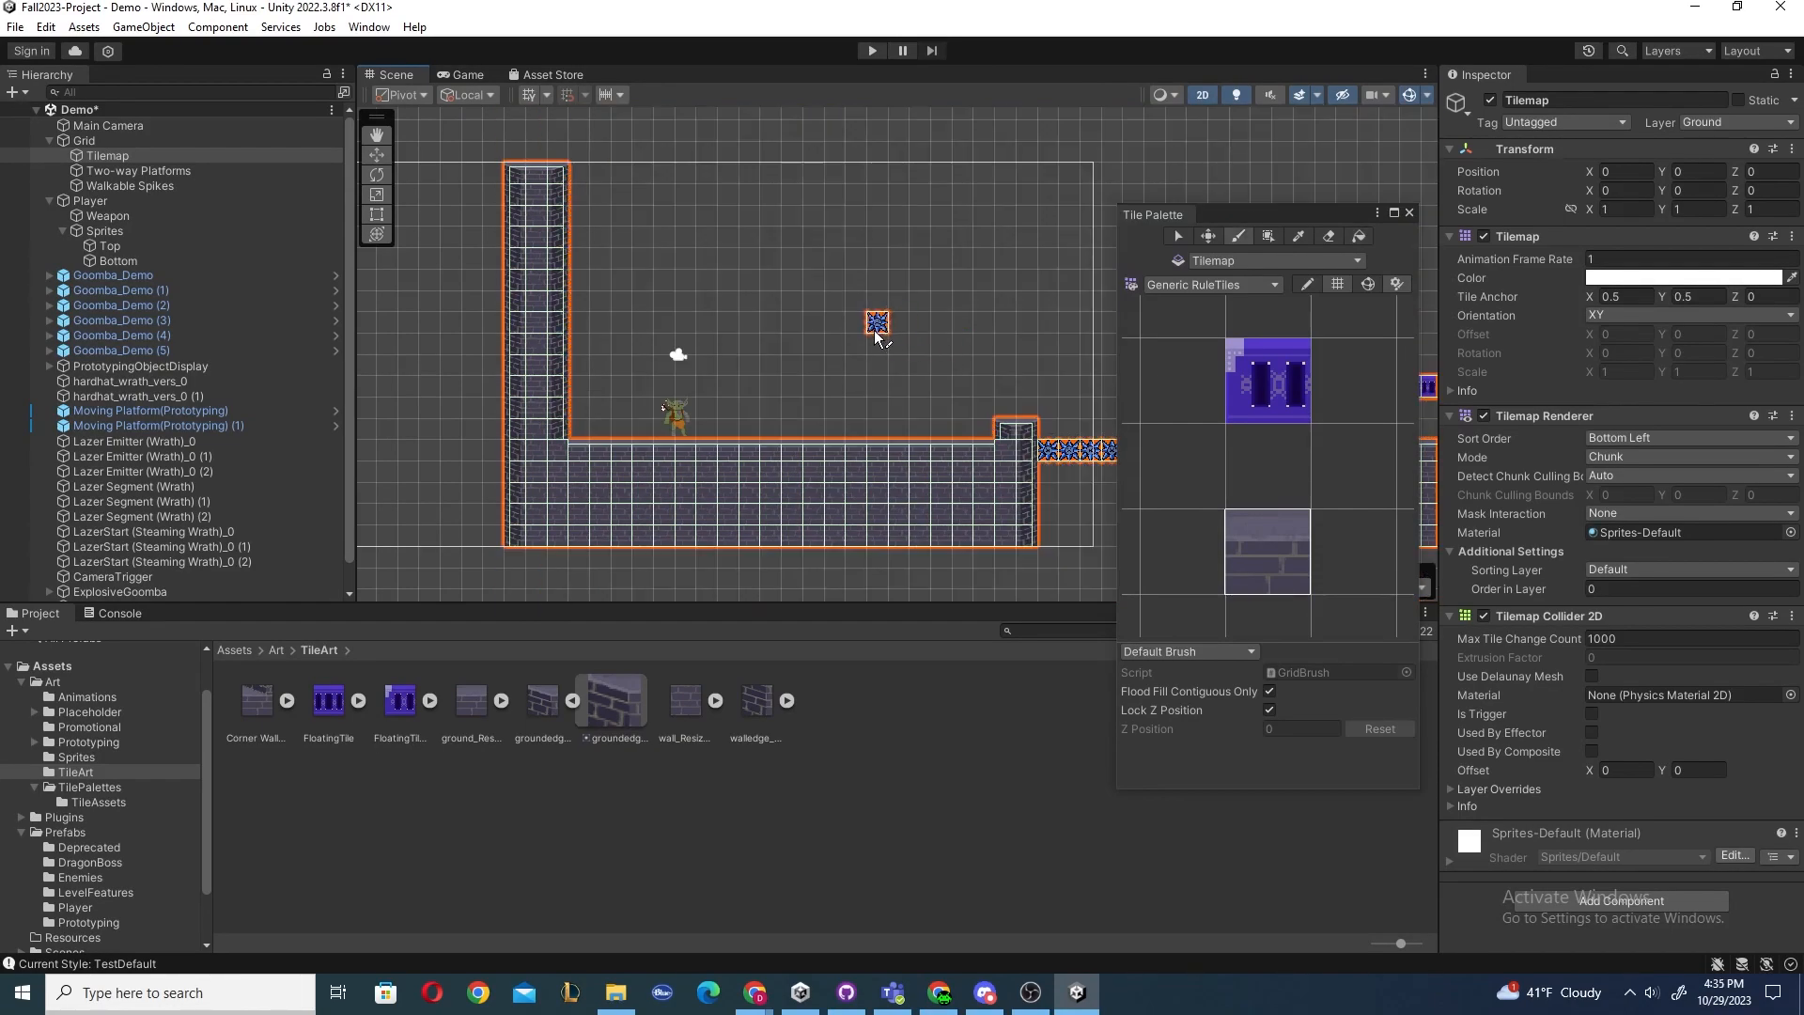